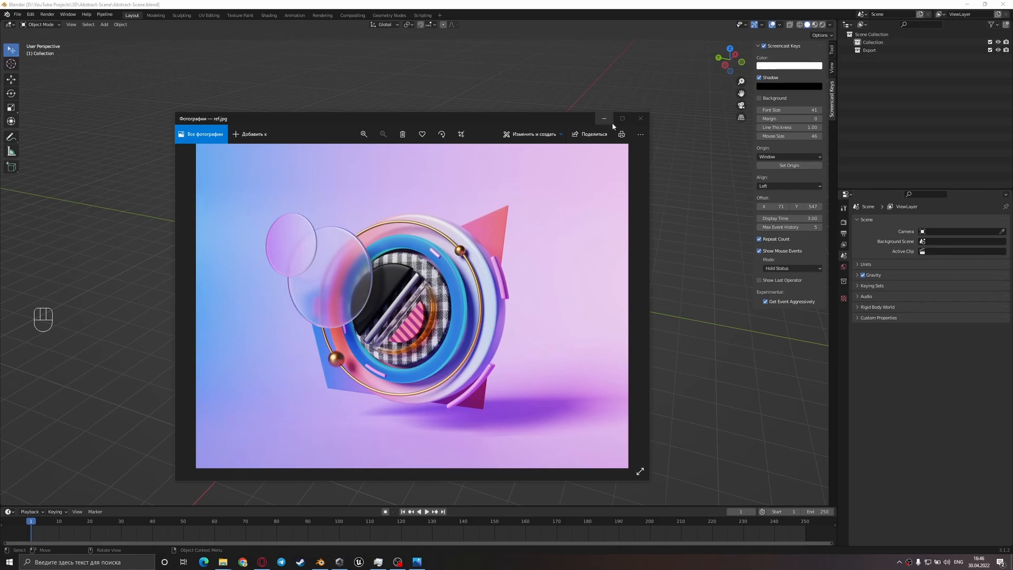
- Add a mesh plane at the scene origin and scale it uniformly by 3
click(653, 264)
middle_drag(654, 266, 441, 269)
key(shift+a)
mouse_move(430, 264)
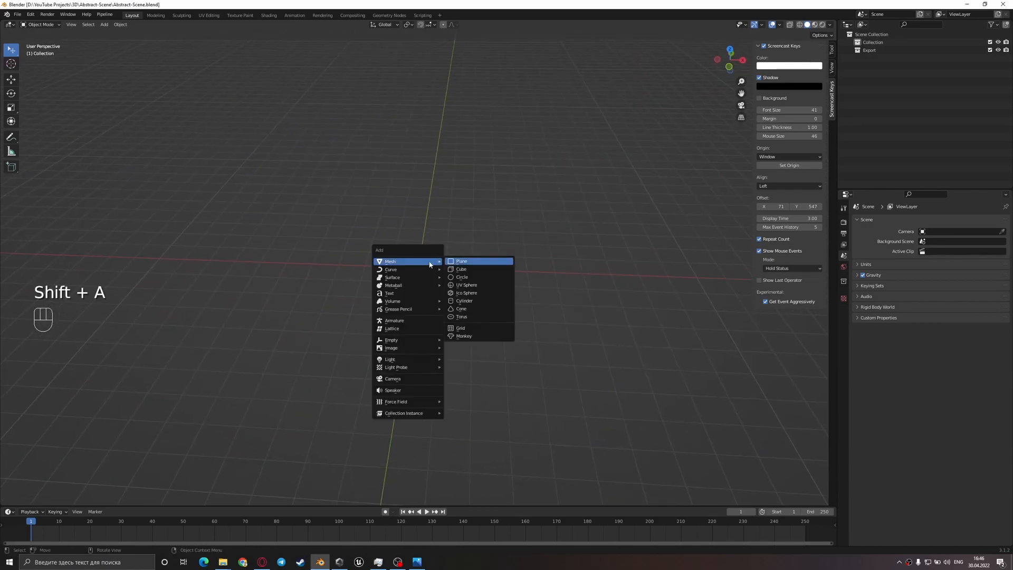
click(482, 263)
key(s)
key(3)
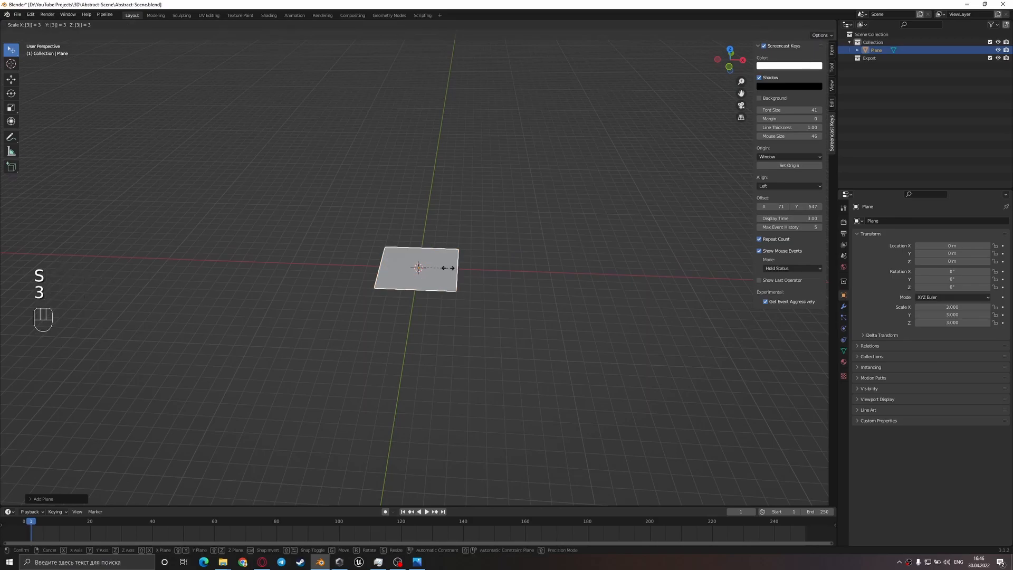
key(Return)
- Extrude one side edge of the plane straight up along Z to form a vertical wall
key(Tab)
key(2)
key(e)
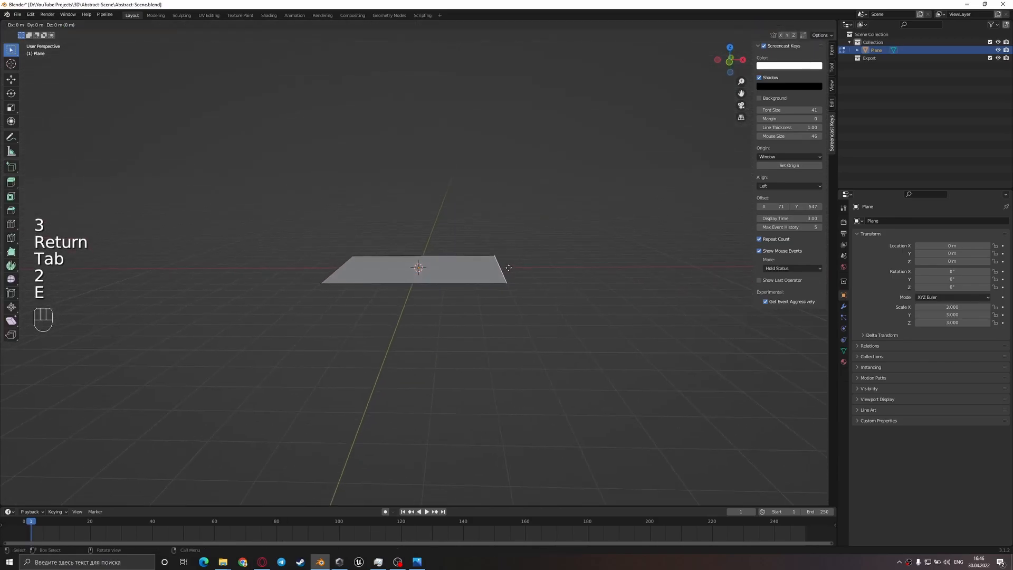
key(z)
click(541, 146)
- Bevel the corner edge between floor and wall with several segments and shade the backdrop smooth
click(499, 265)
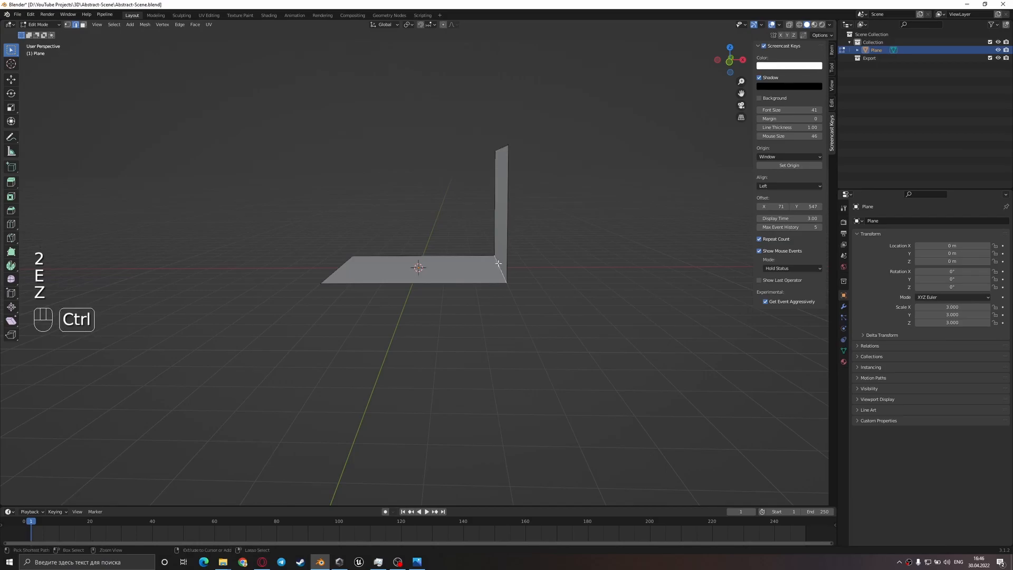
key(ctrl+b)
scroll(544, 231, up, 4)
click(547, 226)
key(Tab)
right_click(488, 267)
click(485, 246)
- Widen the curved backdrop along the Y axis to a scale of about 3.9
middle_drag(498, 268, 565, 303)
key(s)
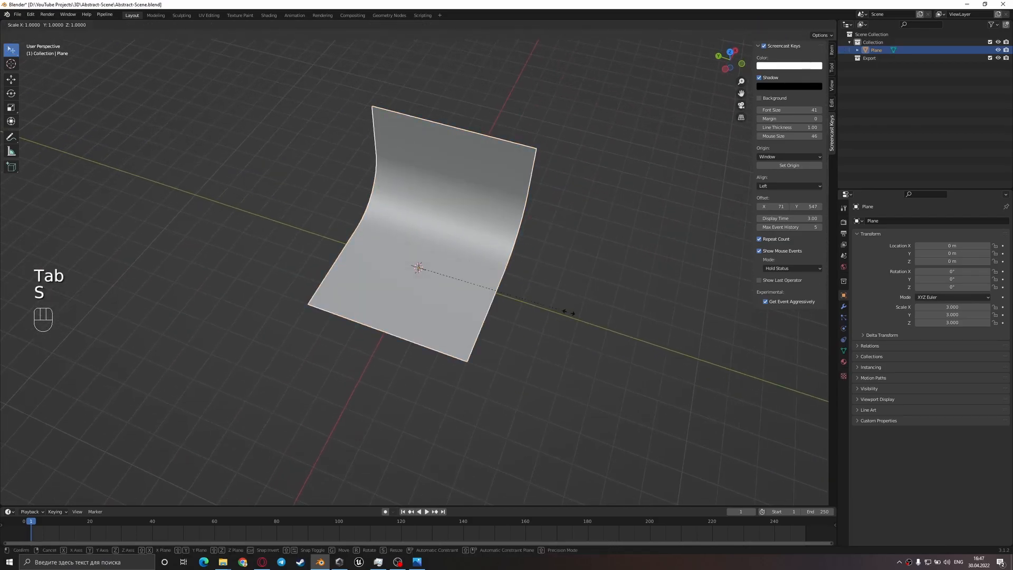
key(x)
key(y)
click(586, 334)
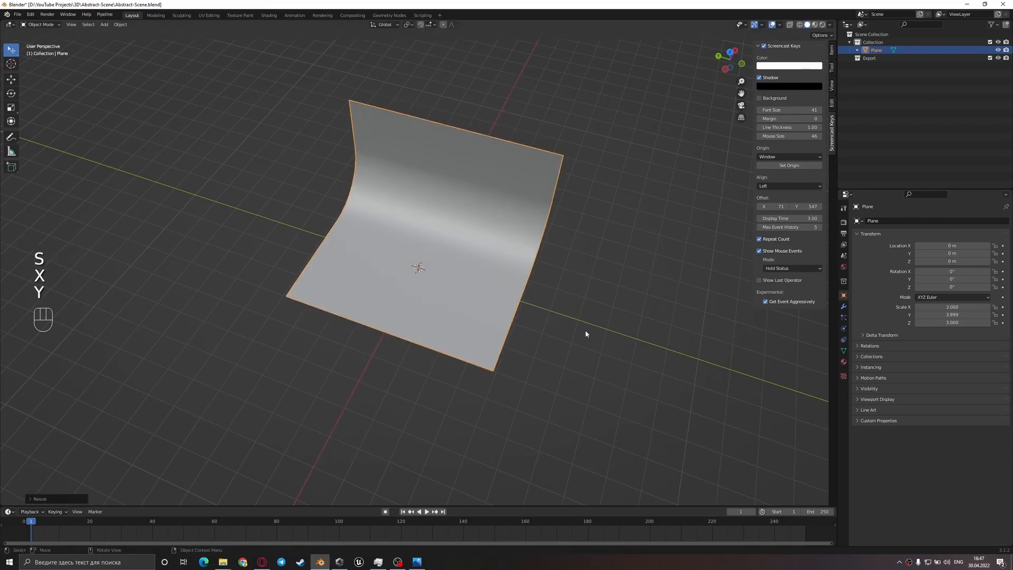
- Rotate the backdrop 90° about the Z axis so its wall stands at the back of the front view
key(KP_1)
middle_drag(564, 333, 507, 299)
text(rz)
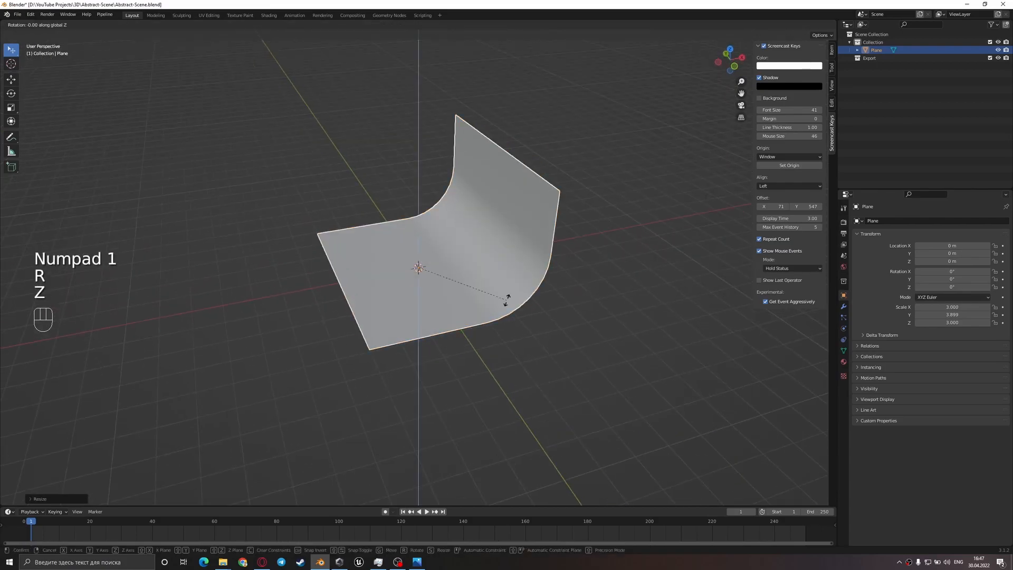
text(-90)
key(minus)
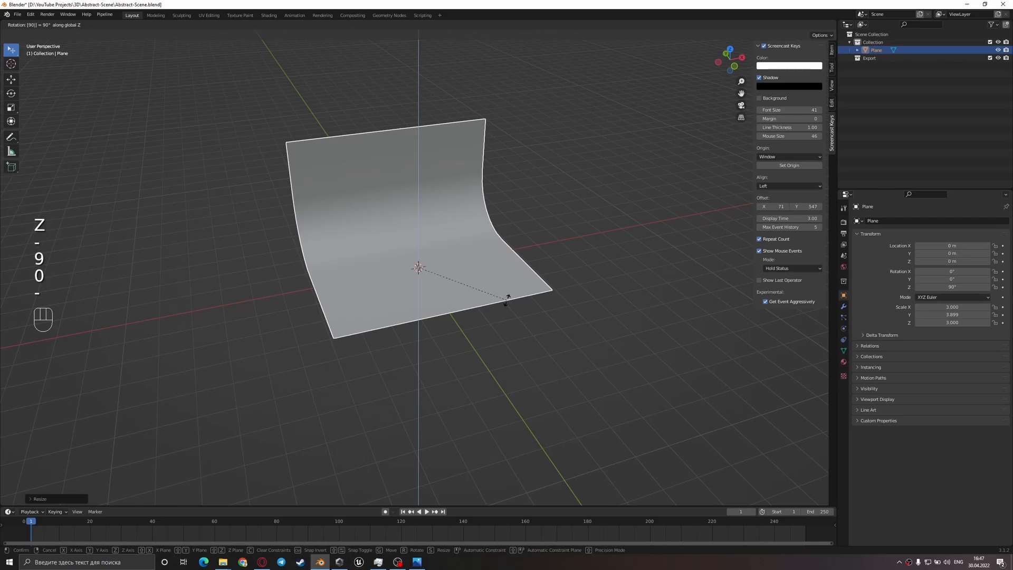
key(Return)
- Add a camera from the front view, raise it to about 0.84 m, and move it back to about -6 m on Y
key(KP_1)
key(shift+a)
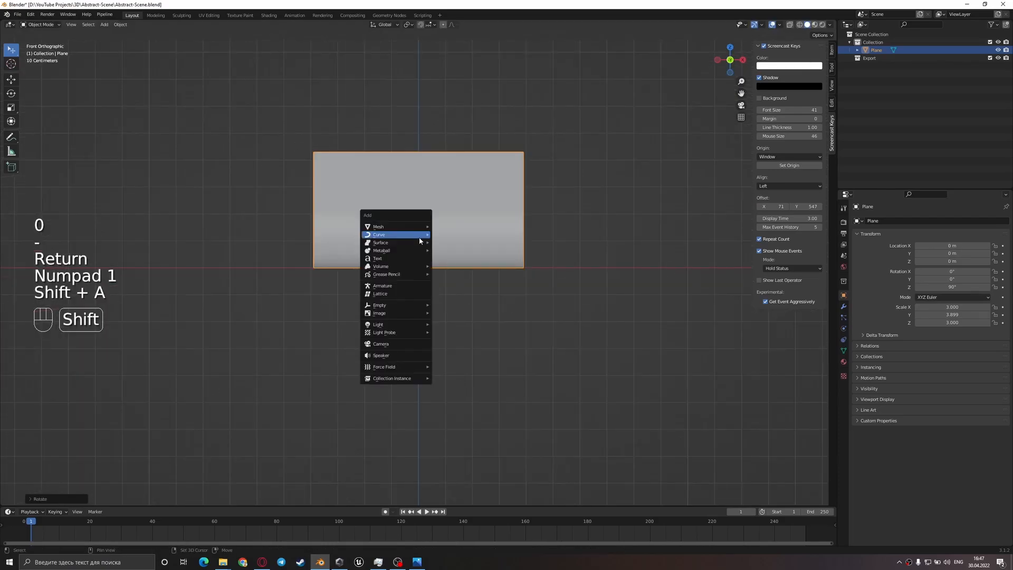
click(414, 347)
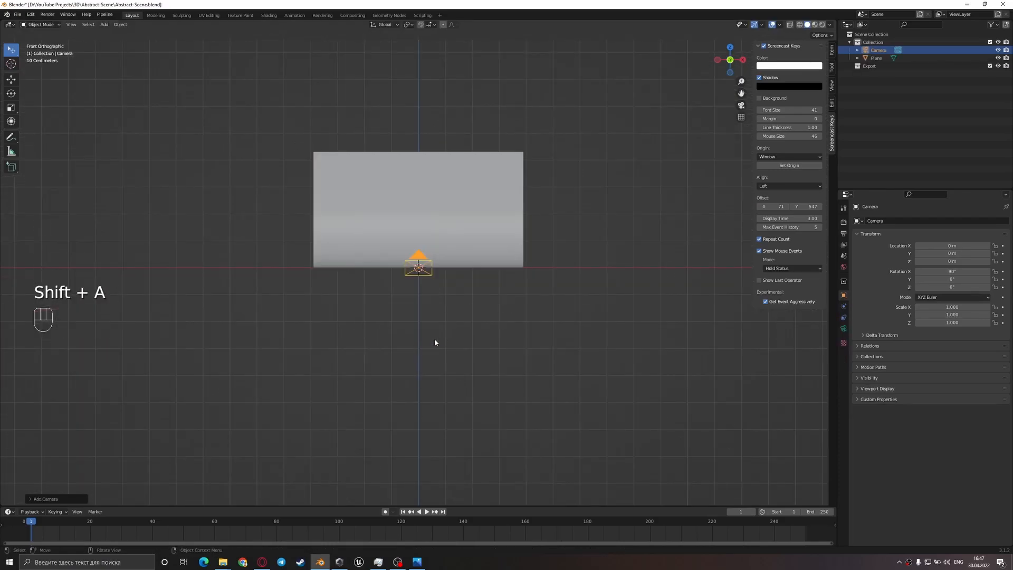
key(KP_0)
key(g)
key(z)
key(g)
key(y)
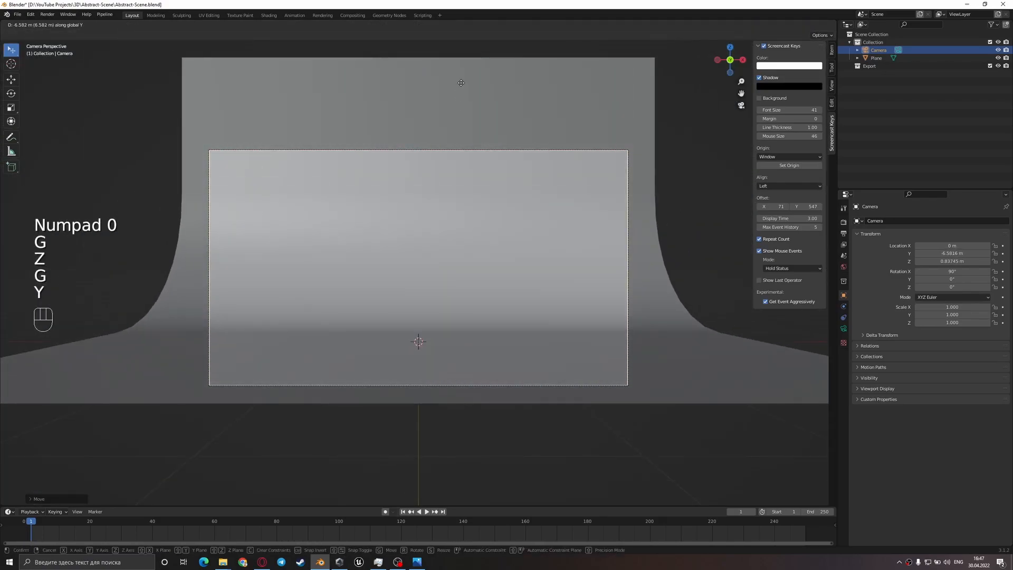
click(474, 99)
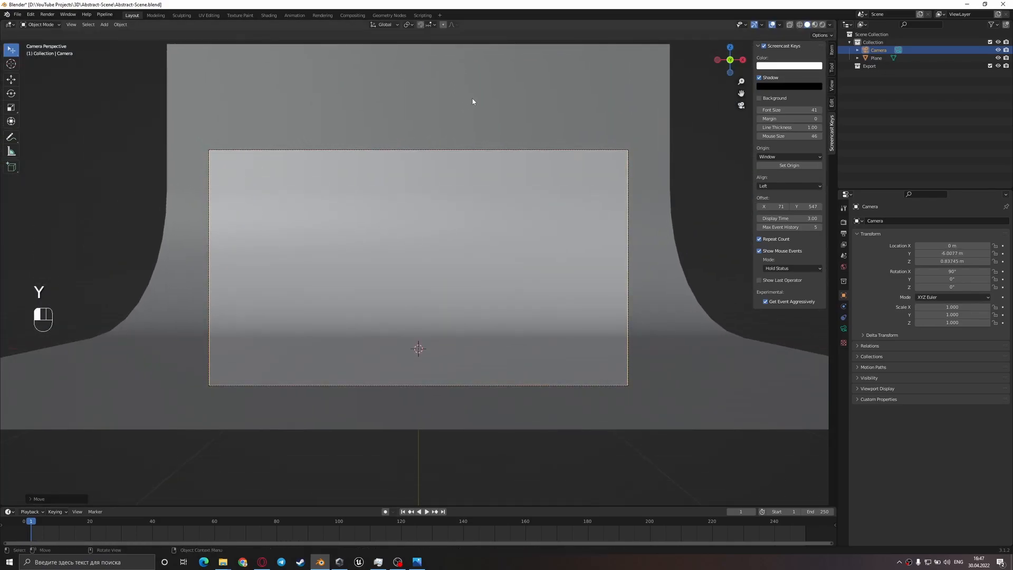
- Set the output resolution to 1600 × 1200 px
click(844, 224)
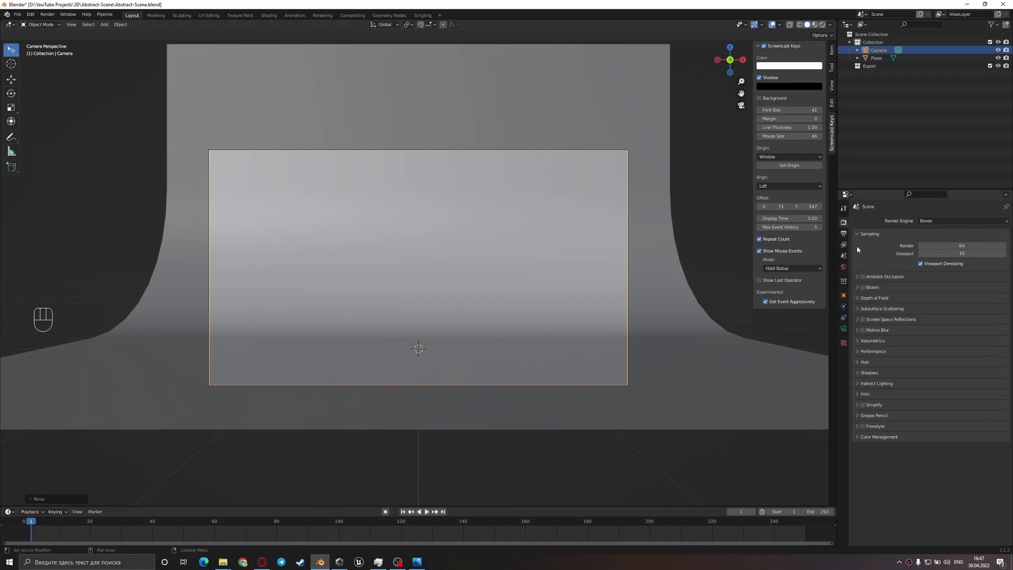
click(844, 234)
double_click(946, 235)
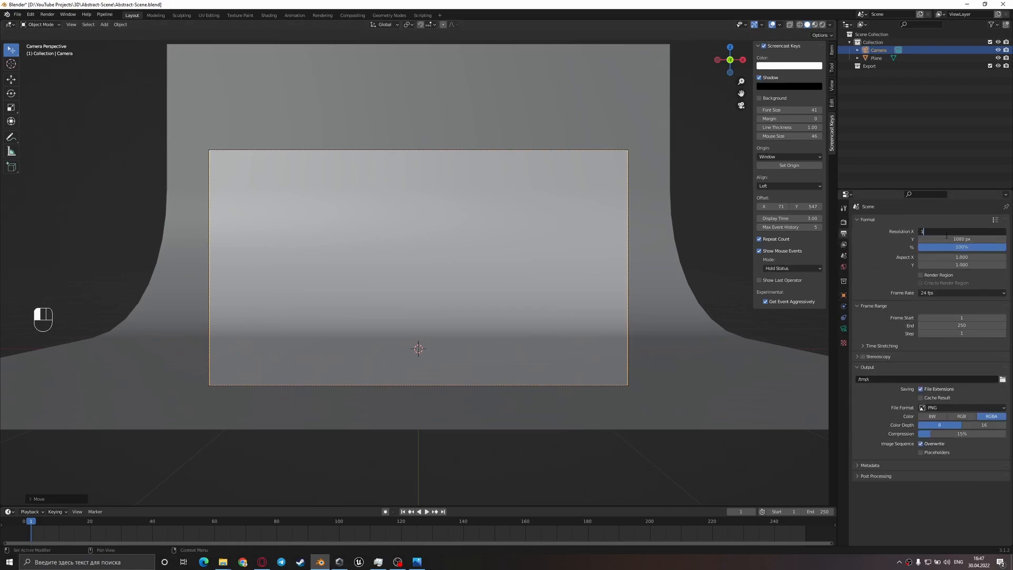
key(Tab)
text(1200)
click(946, 235)
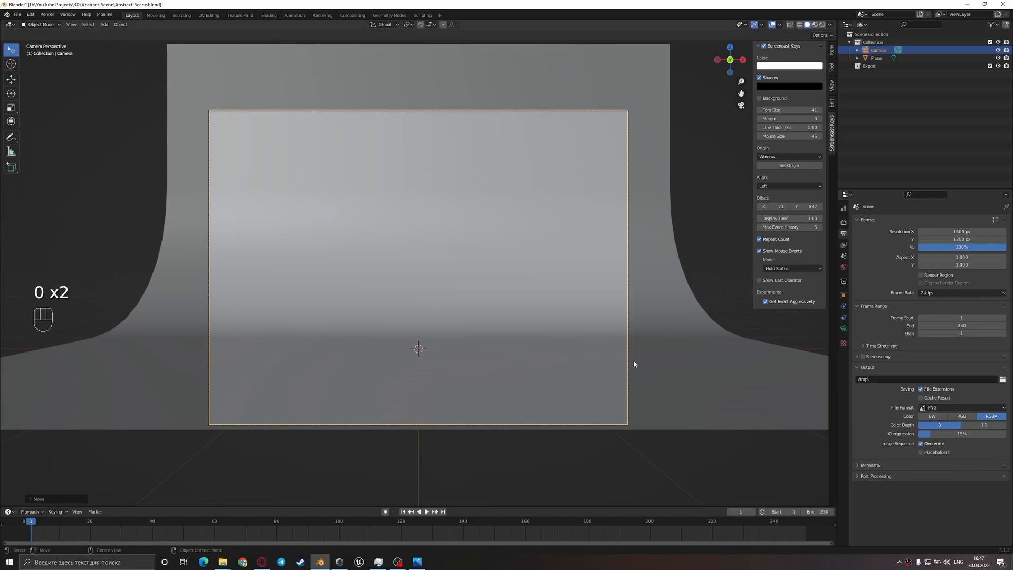
- Check the ref.jpg reference image and add a cylinder rotated 90° about the X axis
click(606, 437)
middle_drag(582, 398, 616, 416)
scroll(590, 408, down, 4)
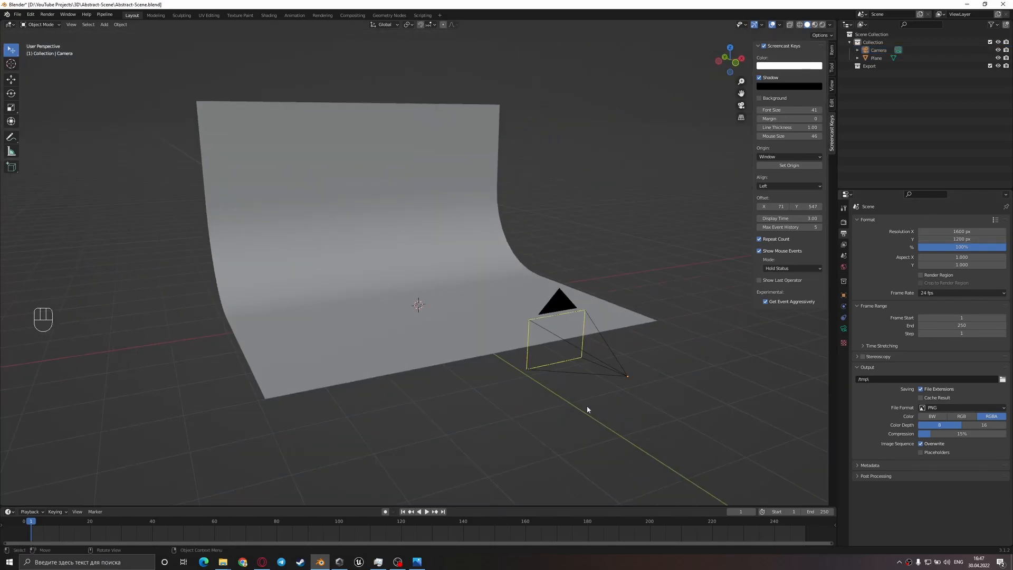
key(KP_0)
click(422, 565)
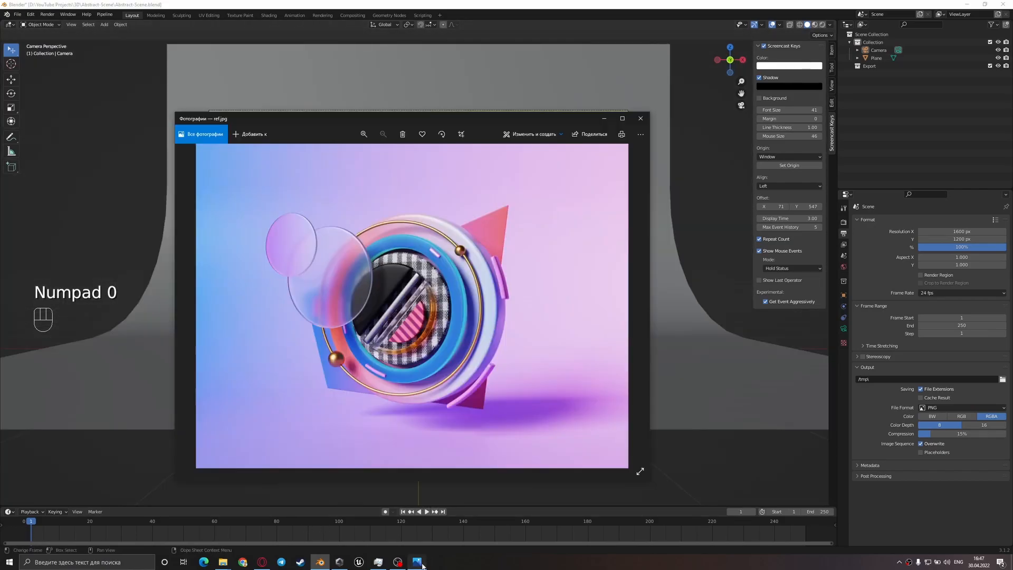
click(417, 562)
key(shift+a)
mouse_move(448, 252)
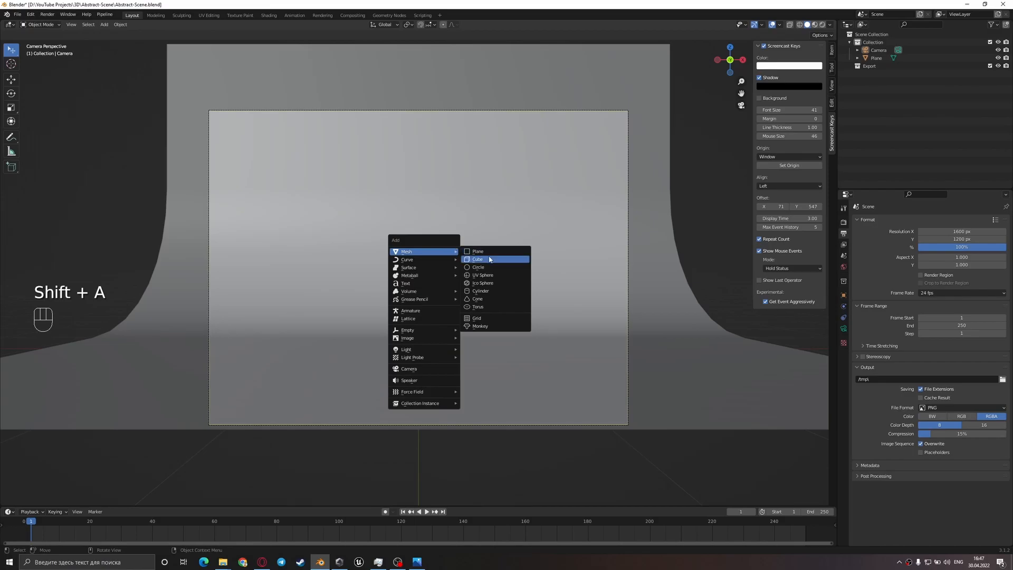
click(489, 290)
mouse_move(505, 329)
middle_down()
mouse_move(468, 340)
mouse_move(512, 328)
middle_up()
text(rx90)
key(Return)
- Flatten the cylinder along Y into a thin disc and raise it along Z above the floor
key(s)
key(y)
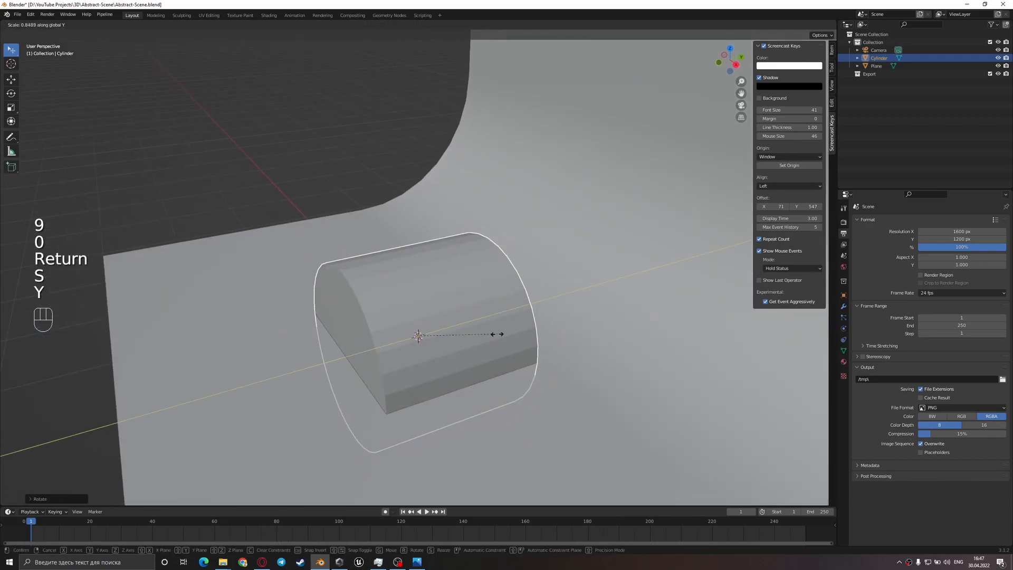
click(448, 355)
key(g)
key(z)
click(536, 271)
key(s)
key(y)
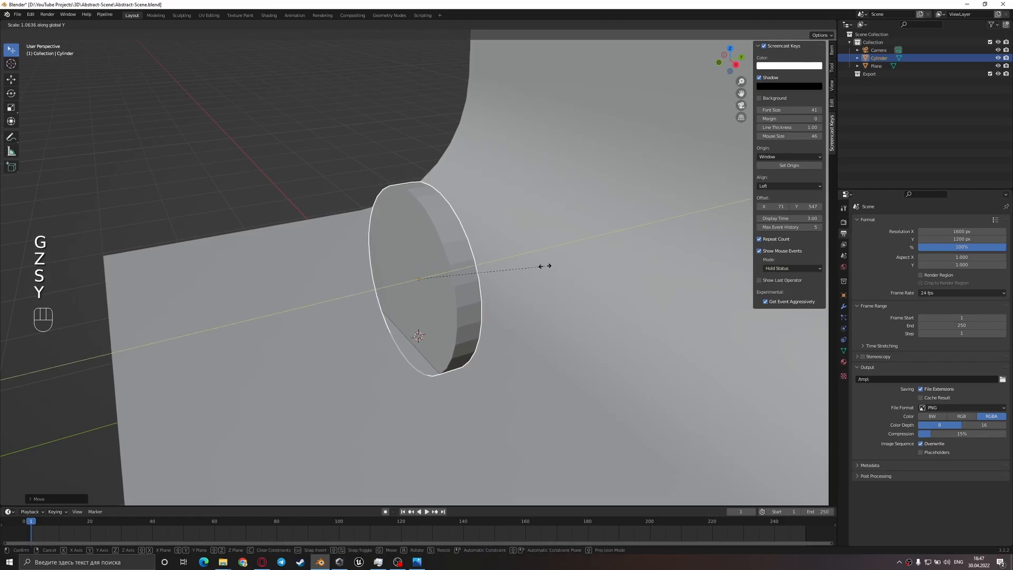
click(544, 265)
- Apply the disc's scale, and adjust its height and overall size to sit near the middle of the camera frame
middle_drag(563, 261, 464, 272)
key(ctrl+a)
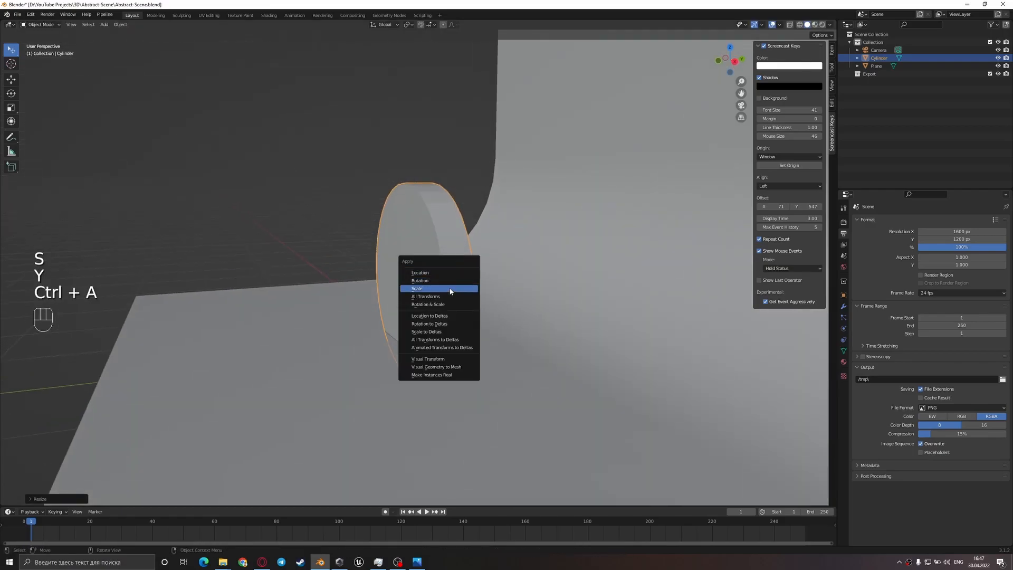
key(s)
key(g)
key(z)
click(497, 342)
key(KP_0)
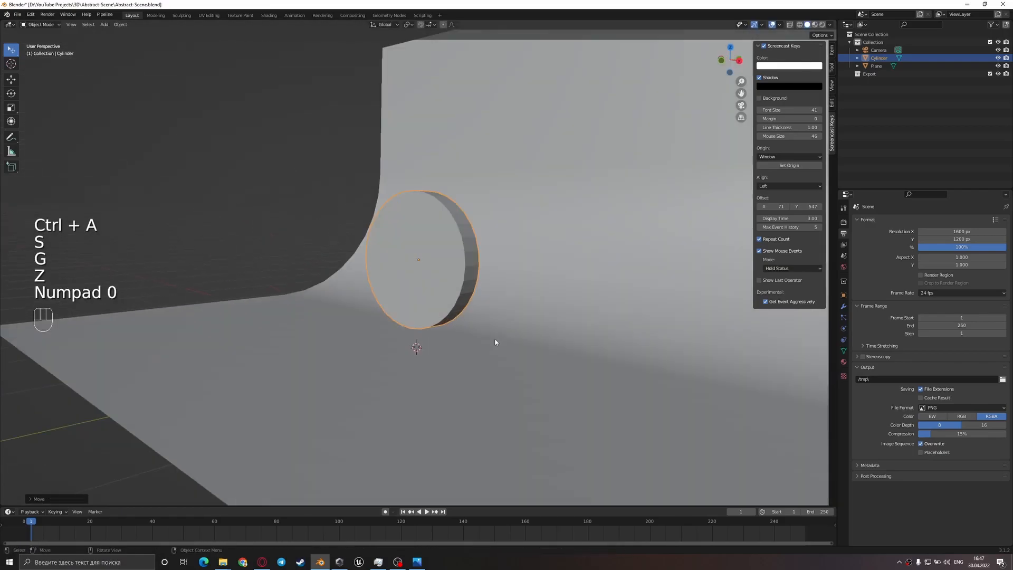
key(s)
click(536, 315)
- Lower the backdrop plane slightly along the Z axis beneath the disc
click(531, 319)
key(g)
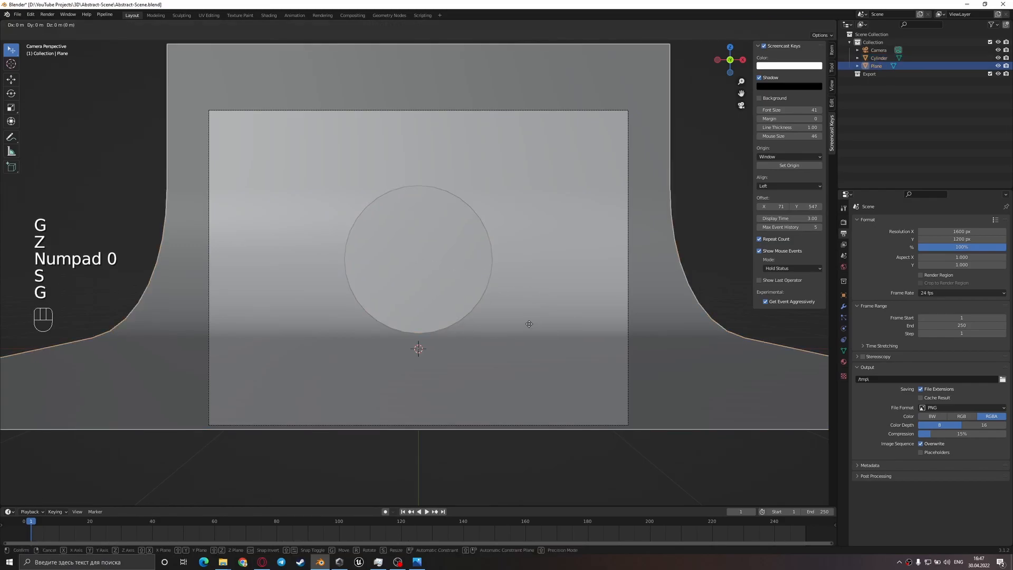
key(z)
click(530, 347)
- Resize the disc uniformly and apply its scale
click(440, 296)
middle_drag(472, 309, 508, 304)
key(s)
click(512, 288)
key(ctrl+a)
click(472, 296)
- Shade the disc smooth and enable Auto Smooth for its normals
scroll(521, 308, up, 2)
scroll(509, 305, down, 2)
right_click(509, 304)
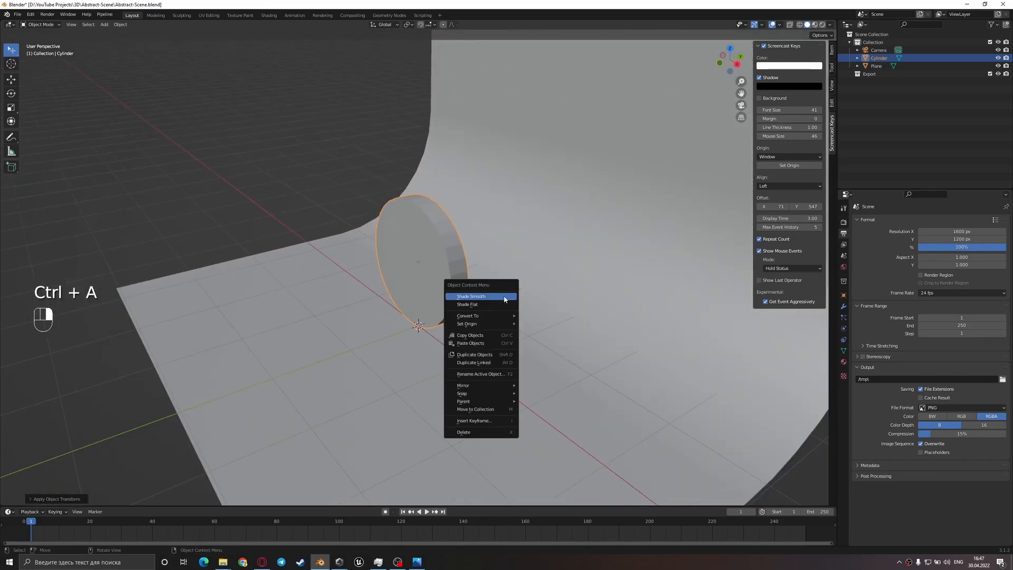
click(507, 296)
click(844, 350)
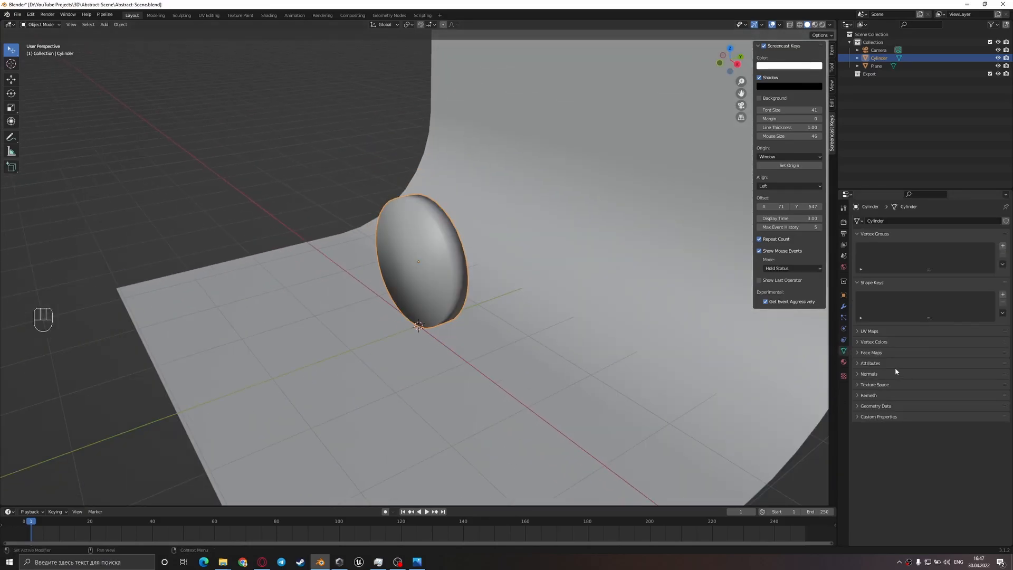
click(860, 375)
click(917, 385)
- Add a Bevel modifier to the disc with an amount of about 0.017 m
middle_drag(486, 367, 510, 372)
click(844, 307)
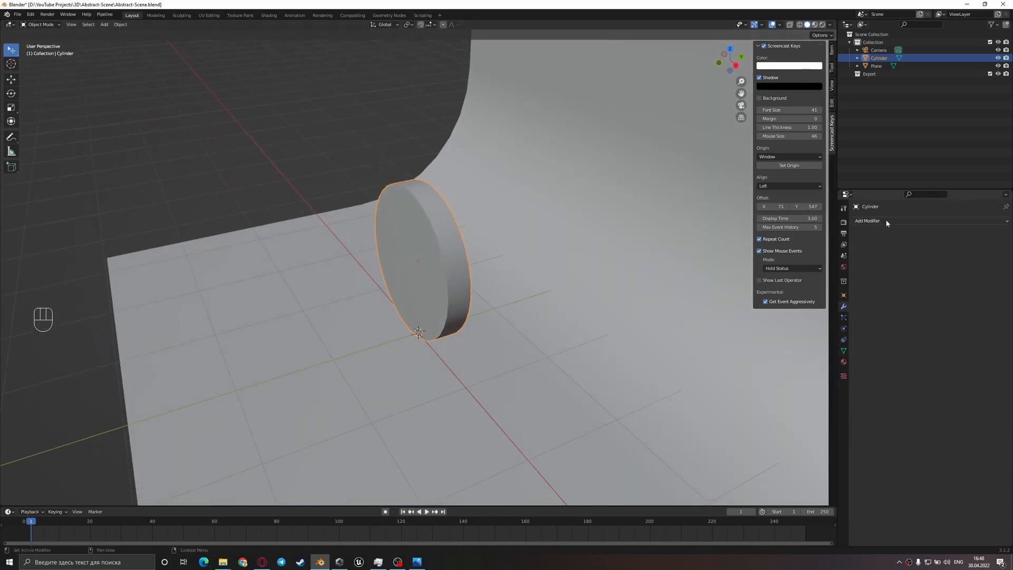
click(875, 221)
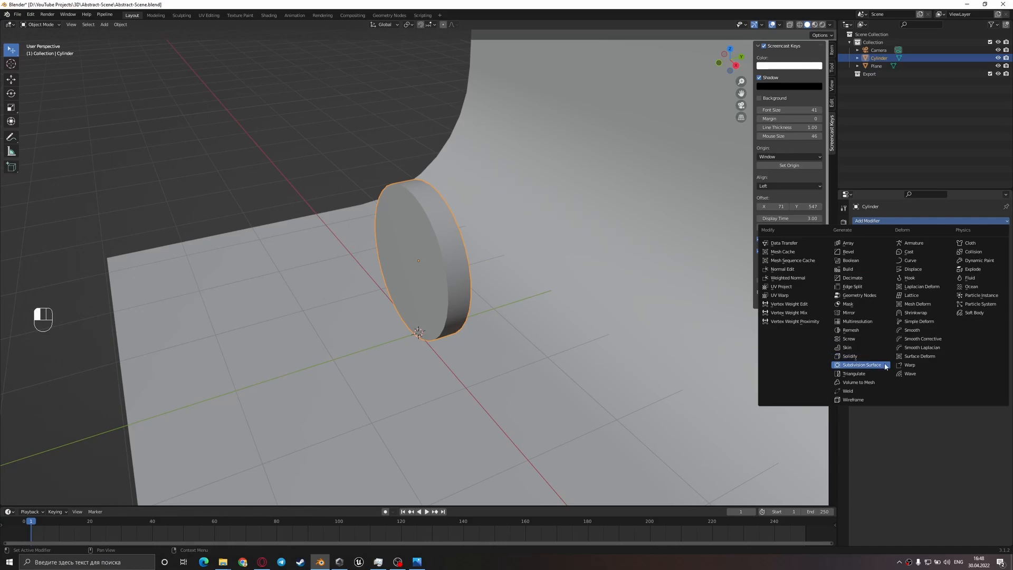
click(855, 252)
shift+drag(956, 263, 921, 263)
- Add a Subdivision Surface modifier to the disc with a viewport level of 2
click(930, 221)
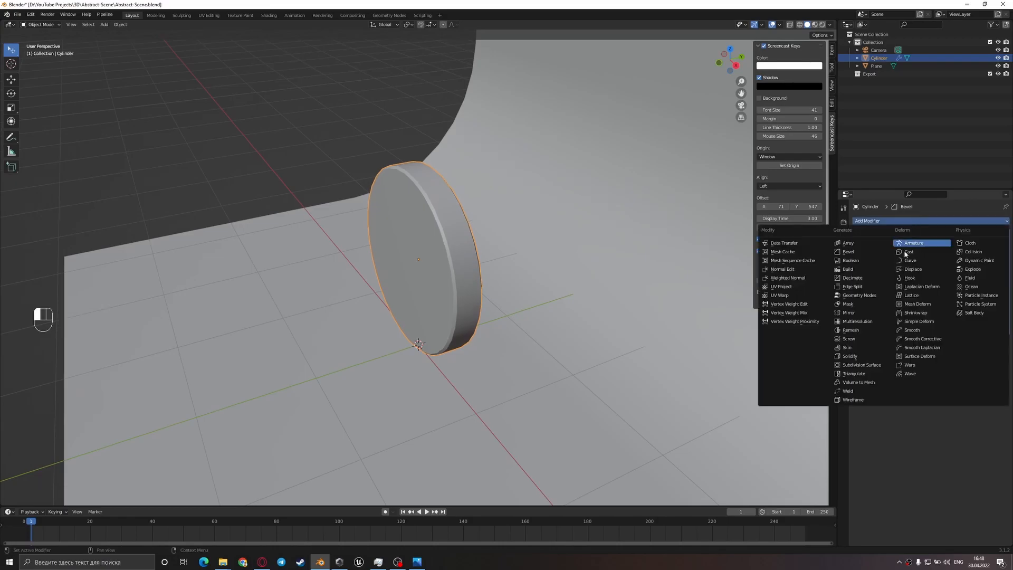
click(861, 365)
scroll(546, 325, up, 2)
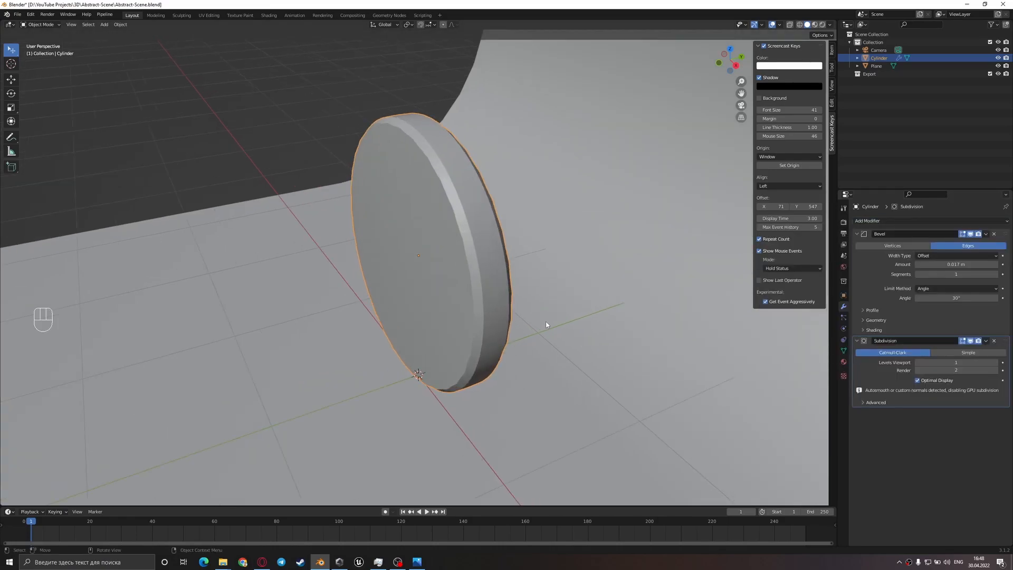
click(997, 363)
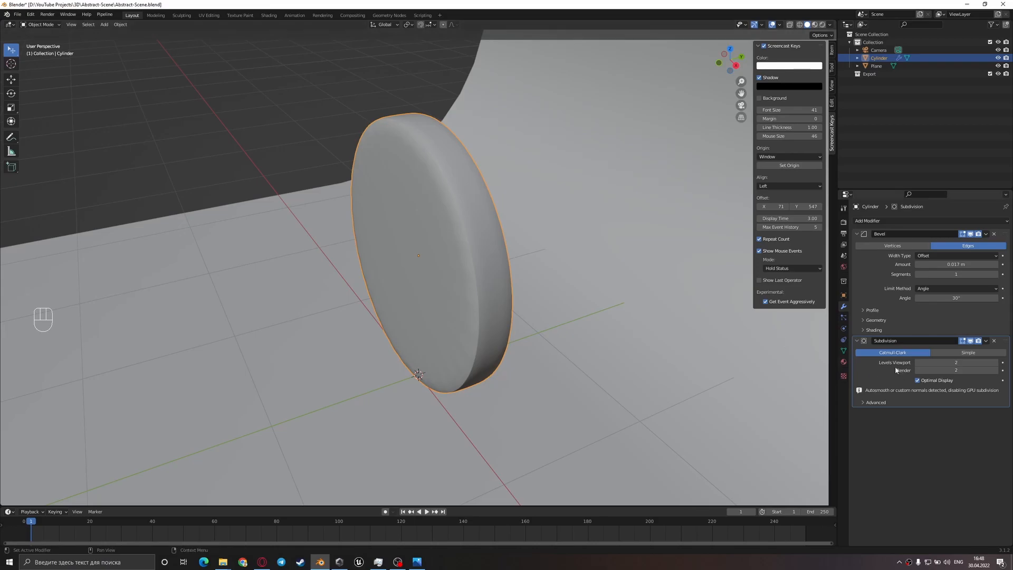
- Set the disc's Auto Smooth angle to 60°
click(843, 351)
click(968, 385)
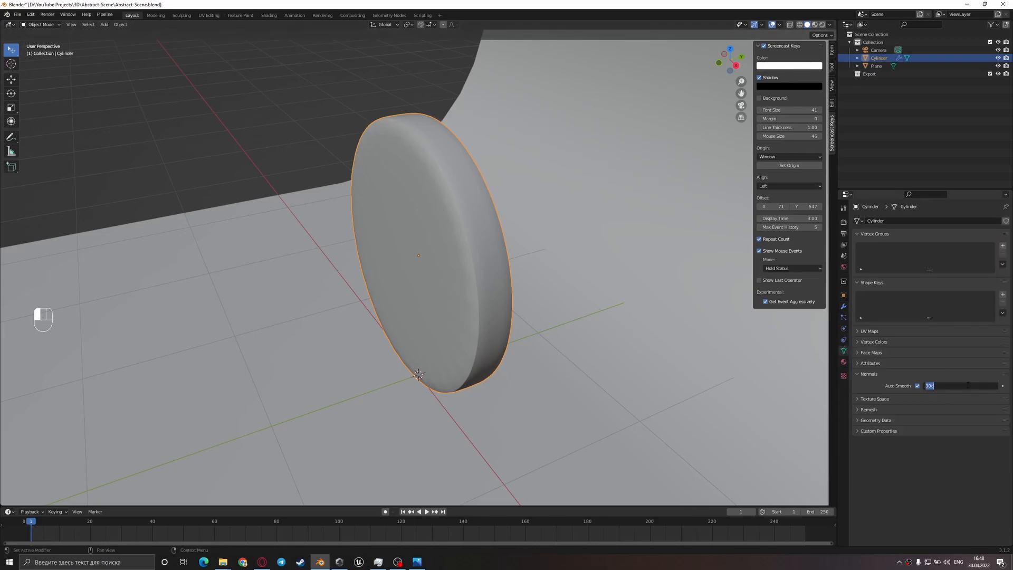
text(60)
key(Return)
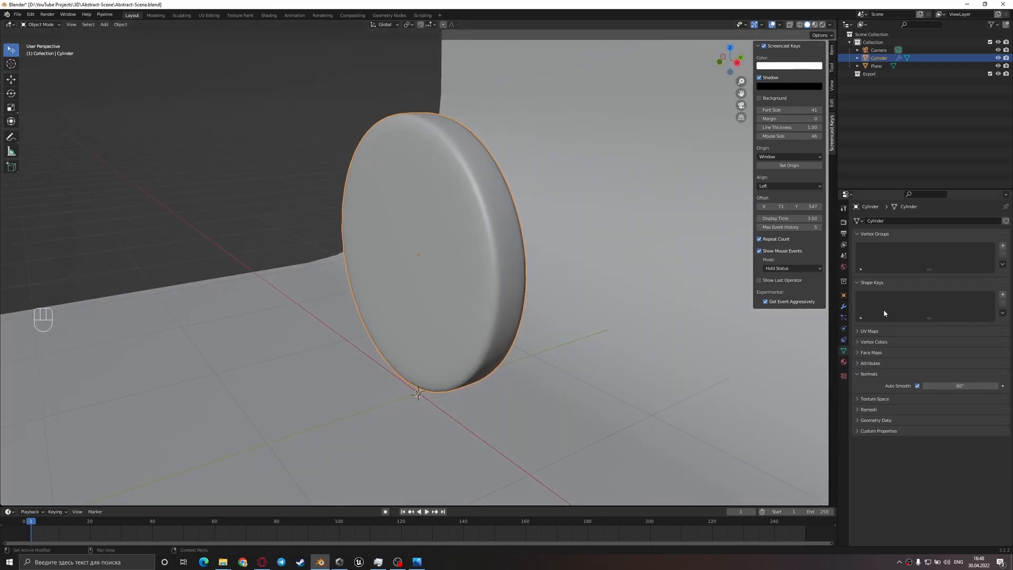
- Set the Bevel modifier's profile shape to 1.00 on the disc
click(843, 307)
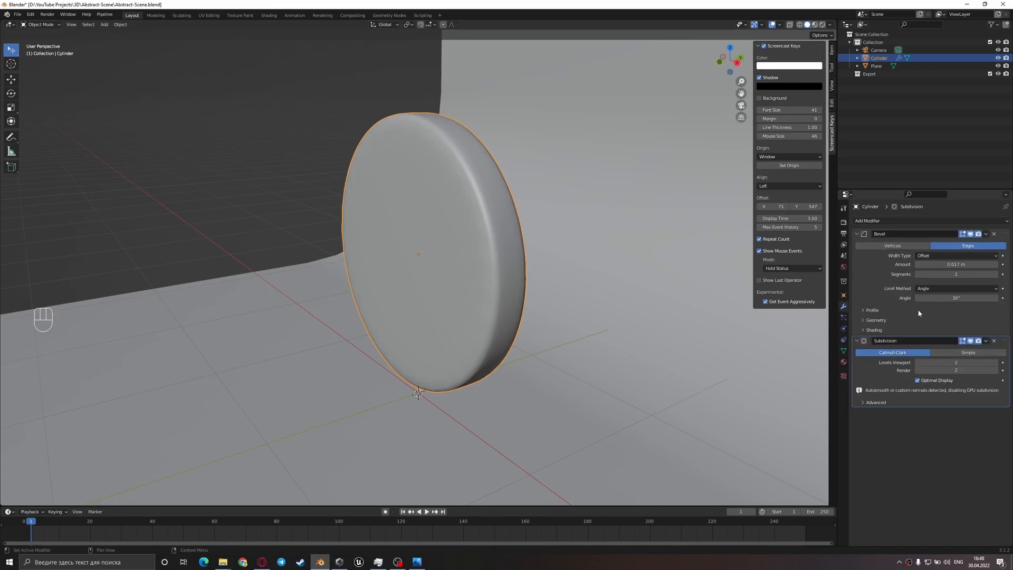
click(869, 310)
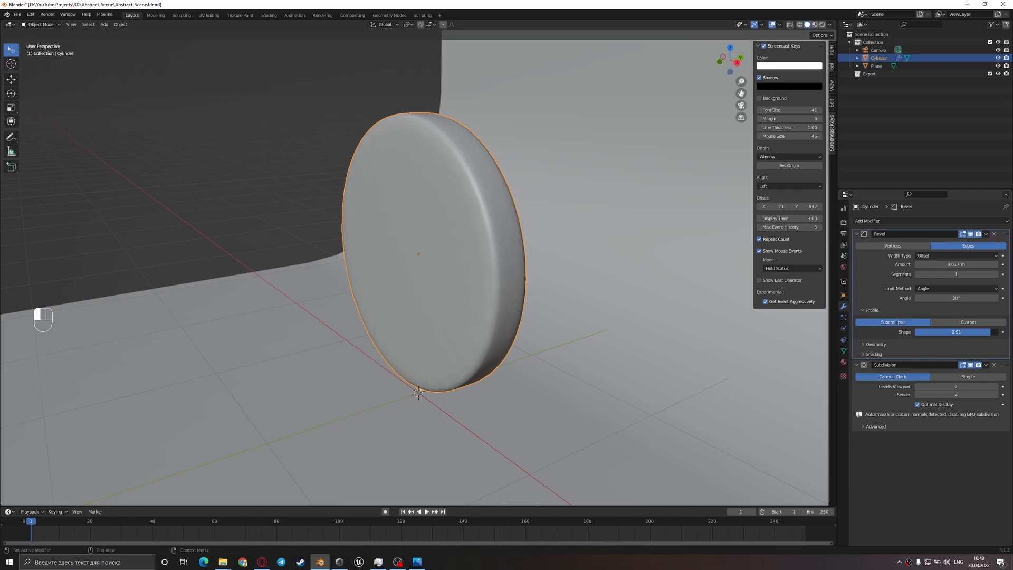
middle_drag(586, 319, 643, 330)
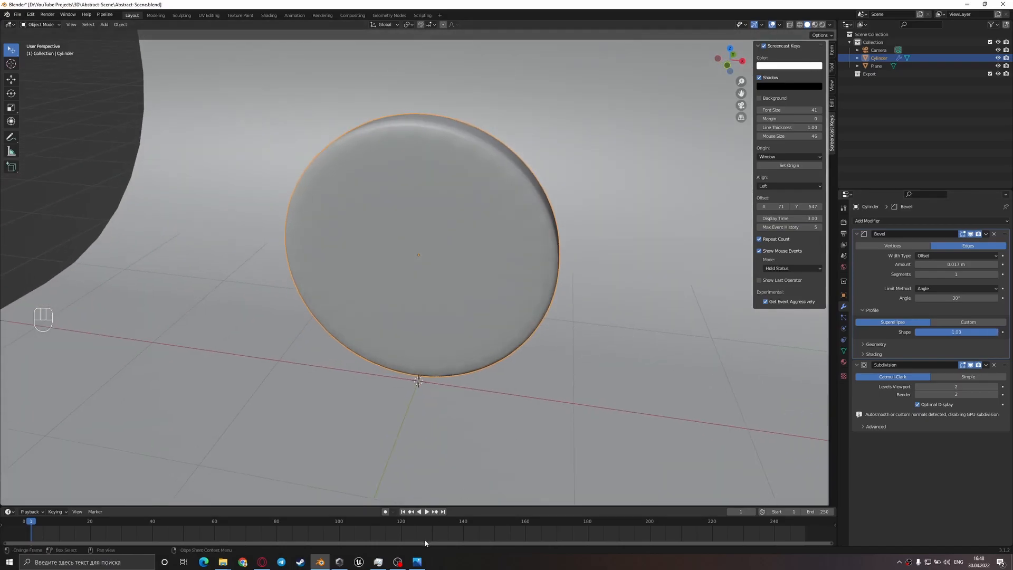
- Check the reference image, then set the disc's Bevel amount to about 0.006 m and its limit angle to 60°
click(419, 564)
click(420, 564)
middle_drag(744, 311, 533, 317)
shift+drag(956, 264, 925, 265)
click(967, 298)
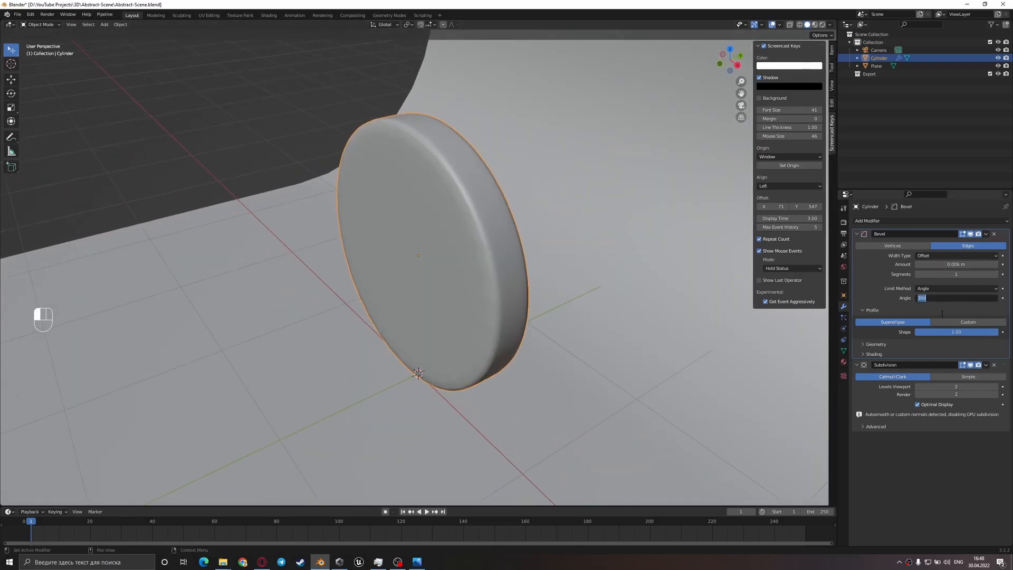
text(60)
key(Return)
- Inset the disc's two flat round faces by about 0.083 m
middle_drag(528, 280, 408, 219)
scroll(473, 136, up, 5)
mouse_move(484, 129)
middle_down()
mouse_move(494, 111)
mouse_move(473, 143)
middle_up()
key(Tab)
key(3)
click(450, 208)
middle_drag(544, 217, 443, 219)
shift+click(493, 230)
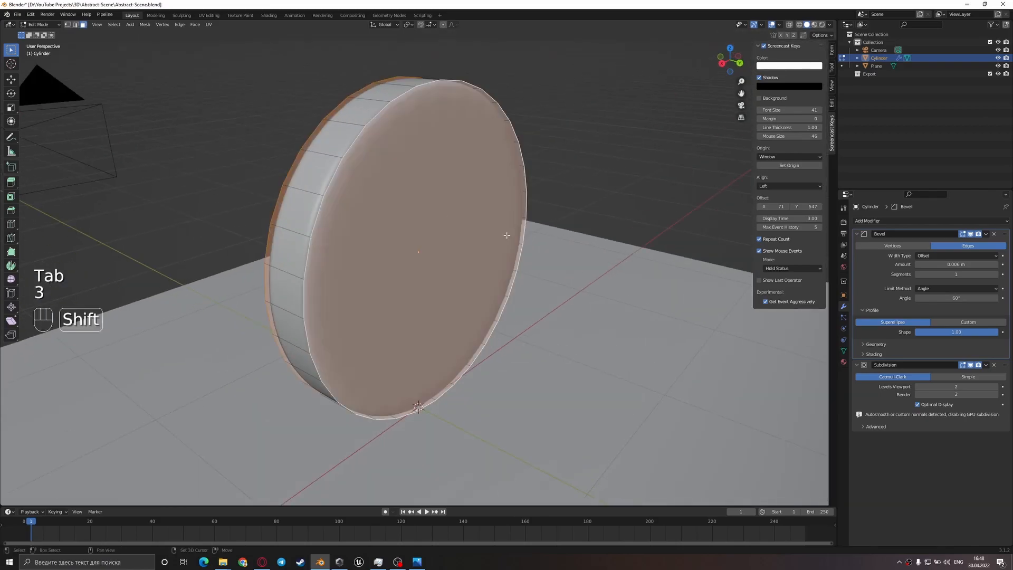
key(i)
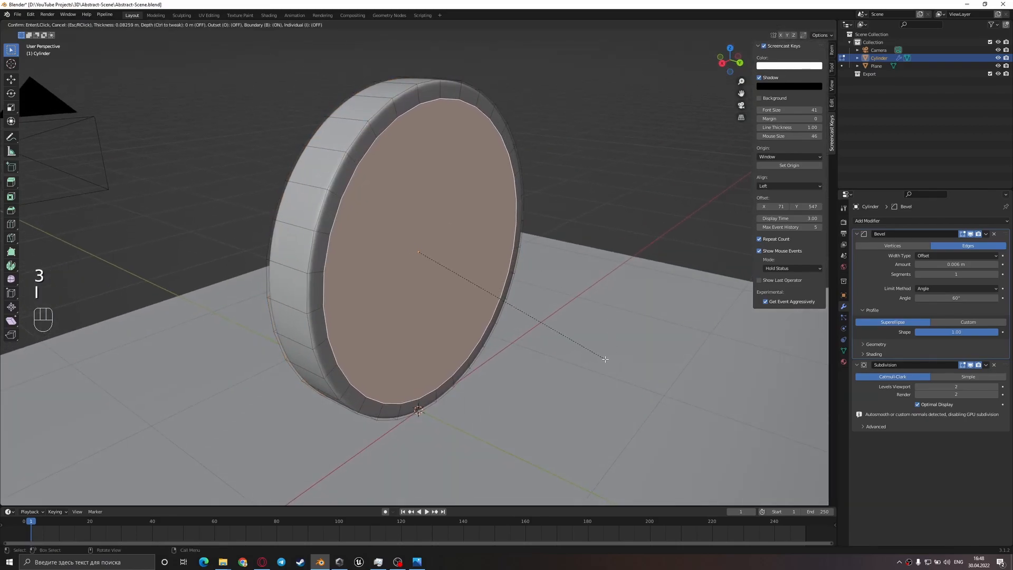
click(608, 358)
key(Tab)
- Shade the disc smooth and set its Bevel amount to 0.017 m
middle_drag(606, 356, 692, 355)
right_click(493, 279)
click(494, 278)
middle_drag(589, 321, 549, 279)
key(KP_0)
shift+drag(957, 265, 973, 264)
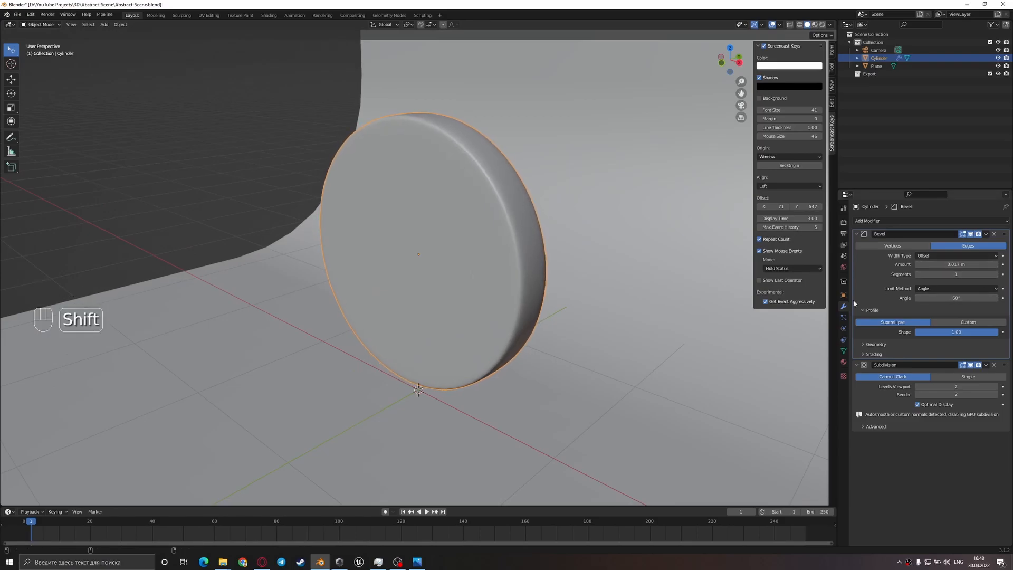
scroll(618, 332, down, 3)
middle_drag(593, 344, 568, 429)
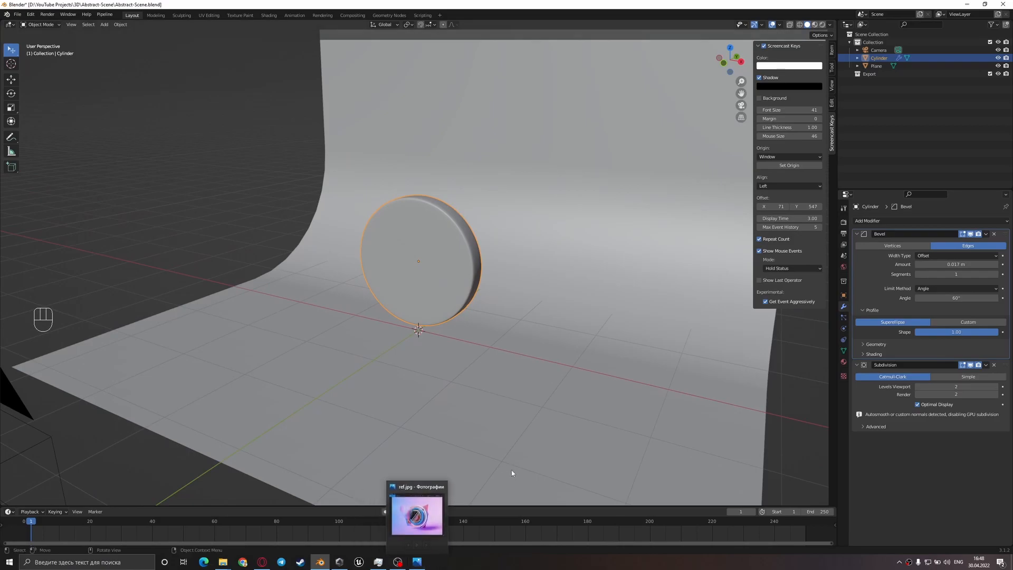
- Check the reference image, then duplicate the disc and place the copy in front of it along the Y axis
click(417, 562)
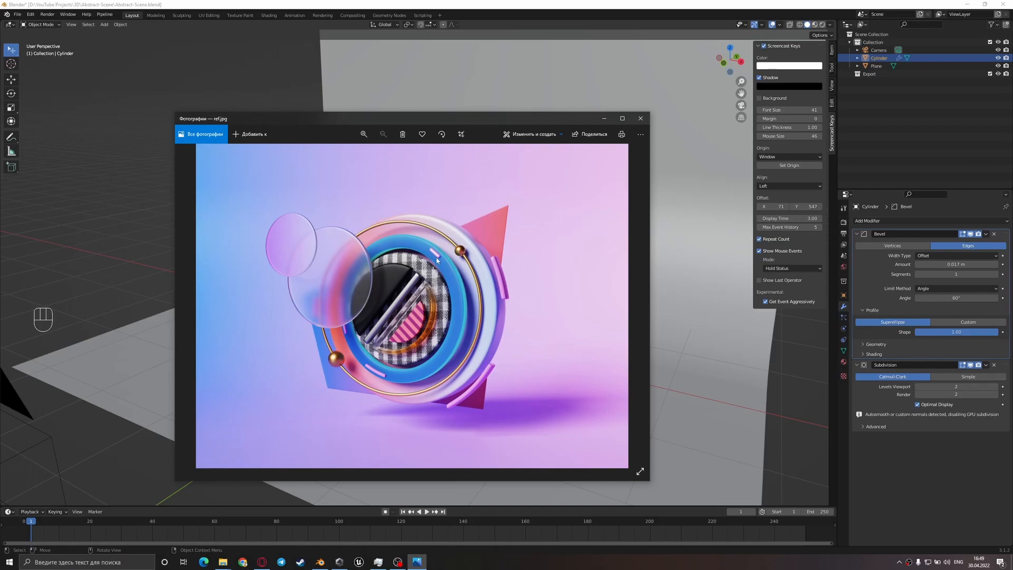
click(677, 268)
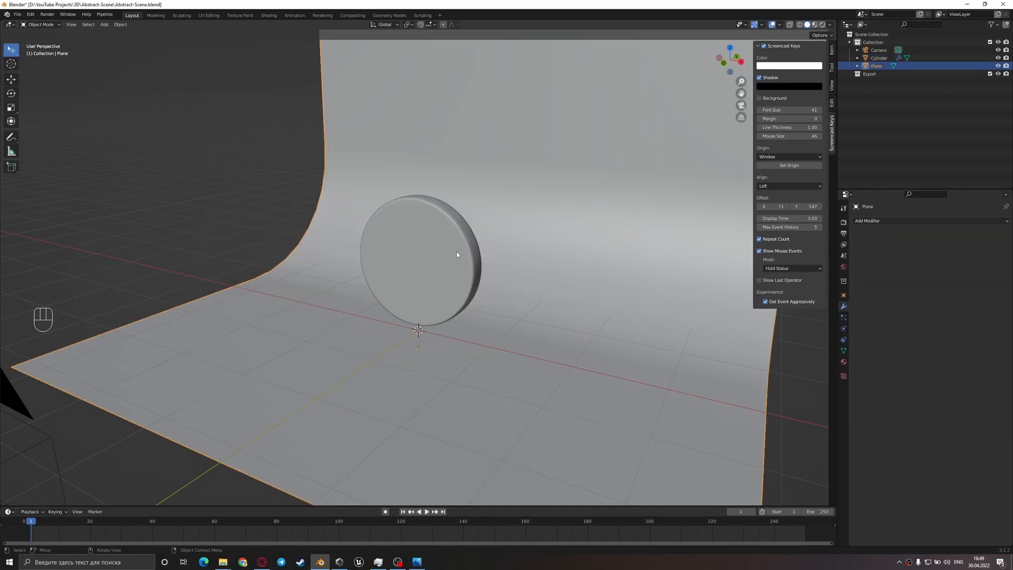
click(466, 255)
middle_drag(496, 252, 421, 278)
key(shift+d)
key(x)
key(y)
click(530, 278)
- Scale the copied disc down overall and thin it along the Y axis
middle_drag(531, 277, 588, 335)
key(s)
click(529, 317)
middle_drag(529, 316, 510, 301)
key(s)
key(y)
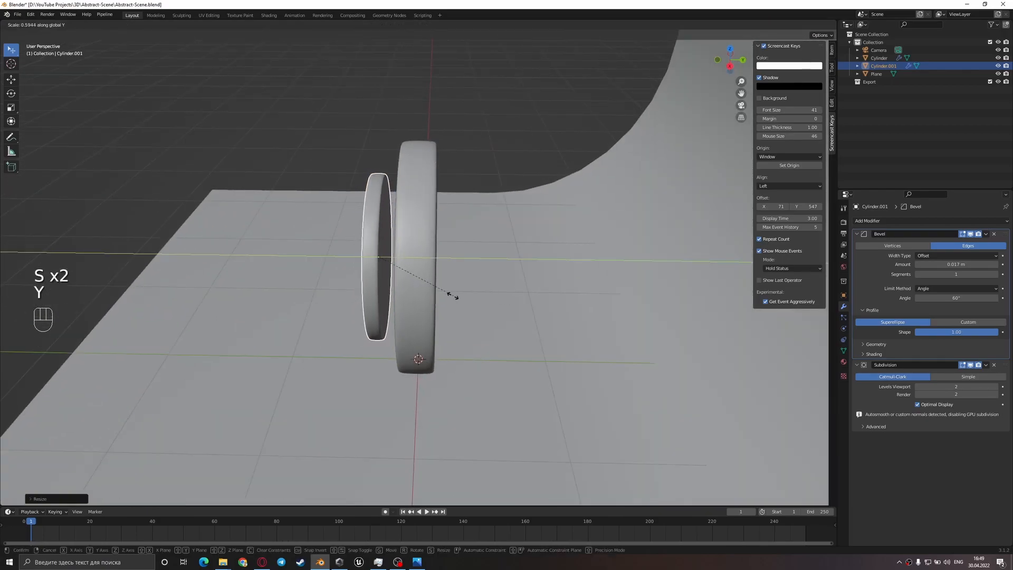
click(439, 293)
- Scale down the copied disc's inner round faces to widen the rim, and hide its Subdivision modifier in the viewport
middle_drag(439, 293, 602, 273)
key(Tab)
key(3)
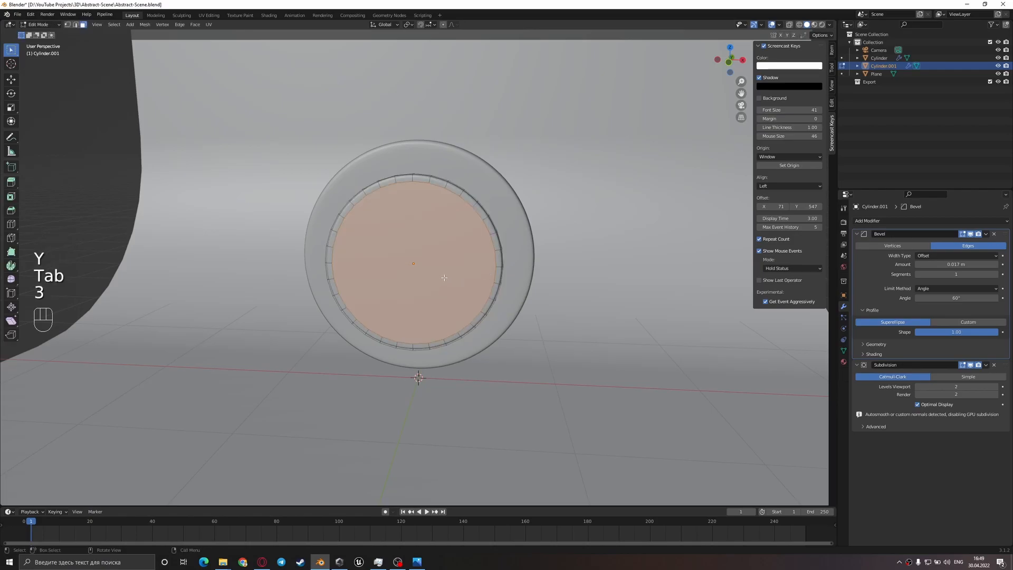
middle_drag(466, 276, 577, 410)
key(s)
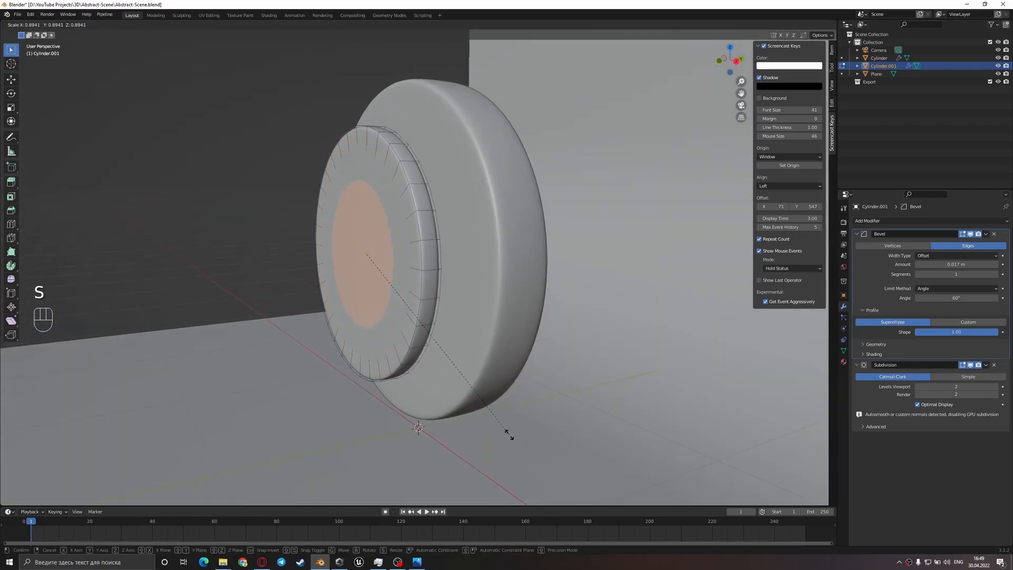
click(508, 433)
key(x)
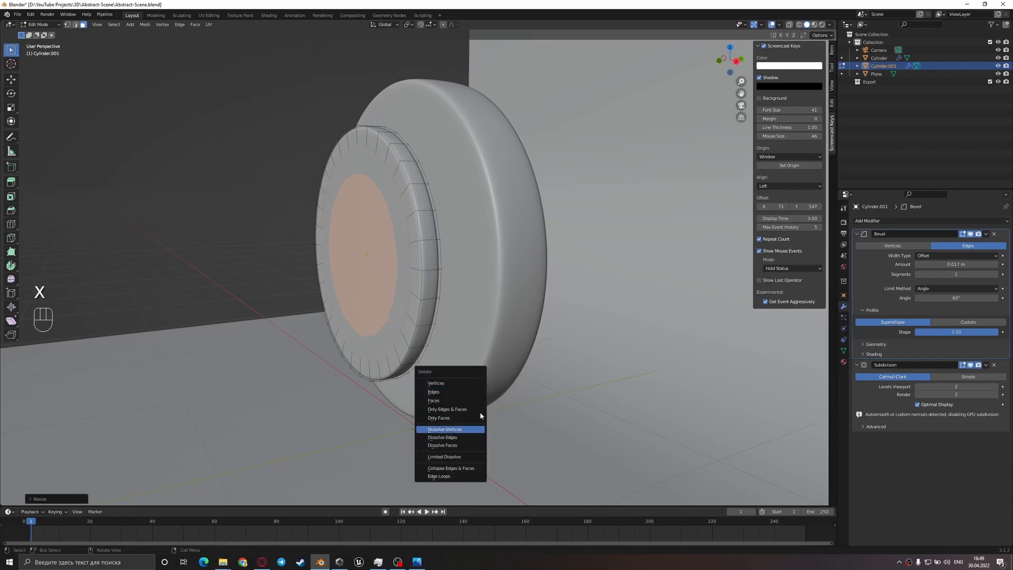
middle_drag(480, 413, 520, 414)
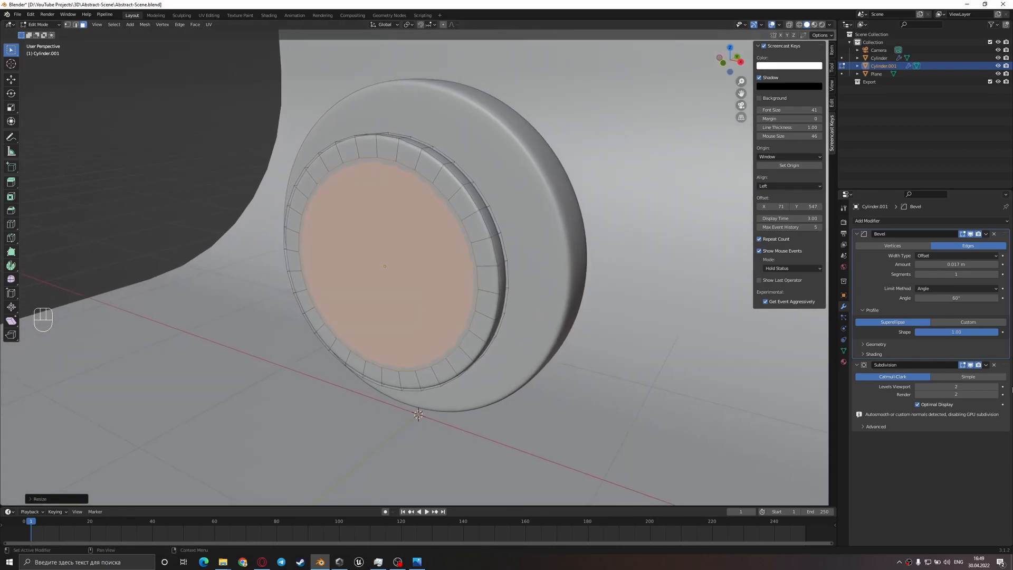
click(971, 365)
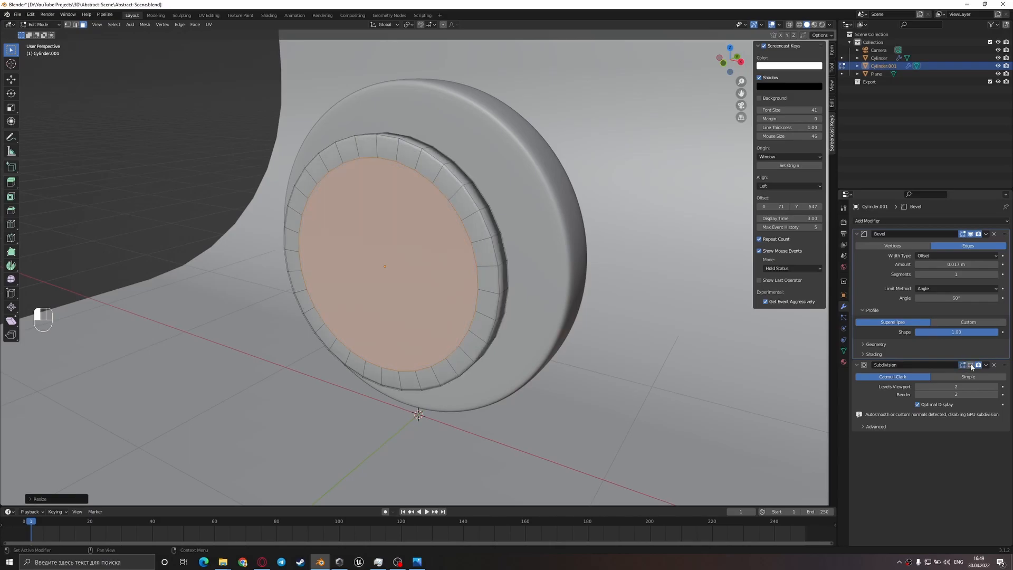
- Compare with the reference, shrink the selected inner faces slightly further and delete them to open the copy into a ring
middle_drag(562, 315, 574, 416)
click(417, 562)
click(417, 562)
key(s)
click(505, 455)
middle_drag(520, 432, 554, 418)
key(x)
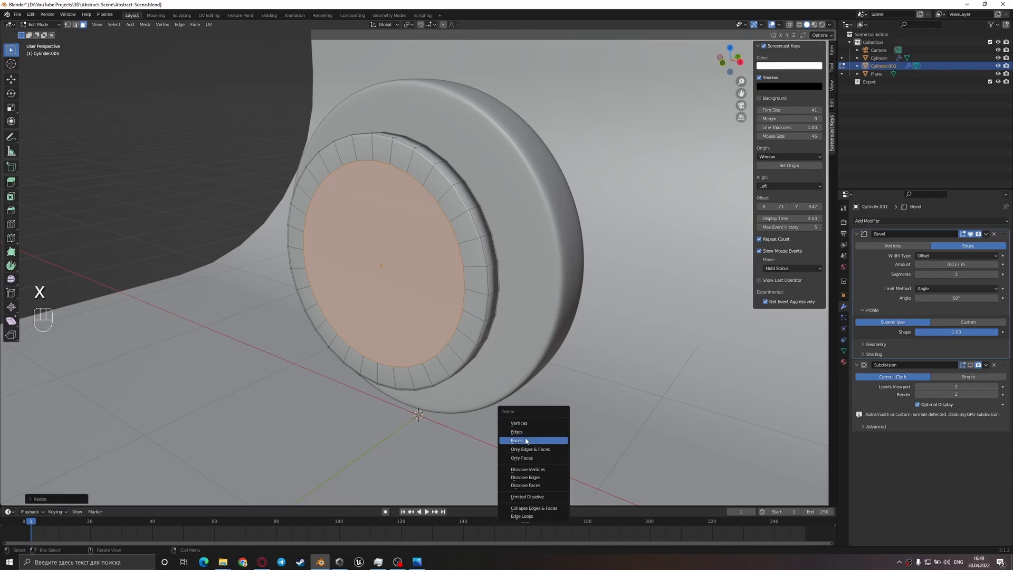
click(528, 440)
middle_drag(528, 441, 399, 356)
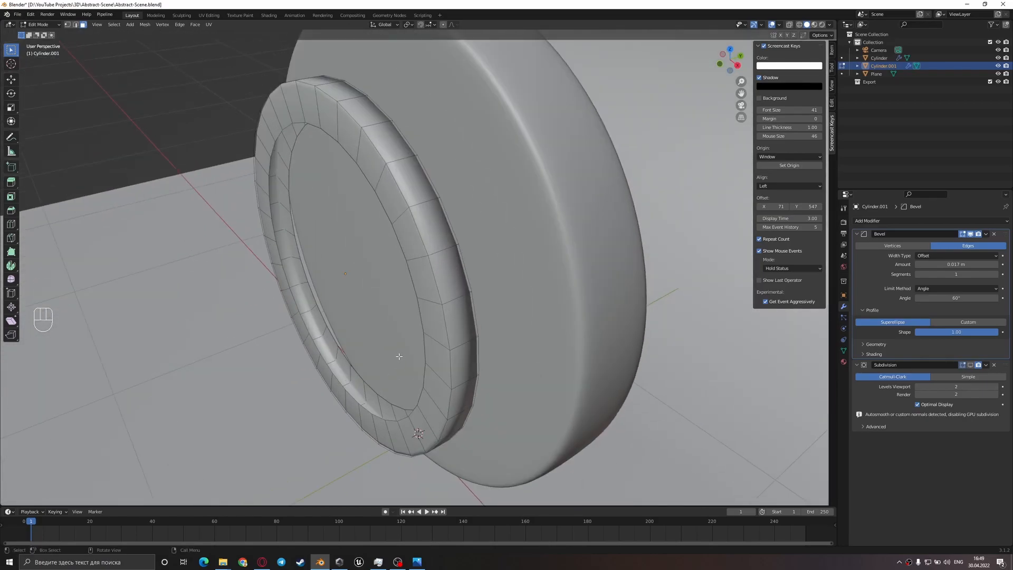
- Bridge the ring's front and back inner edge loops with LoopTools to form its inner wall
click(833, 103)
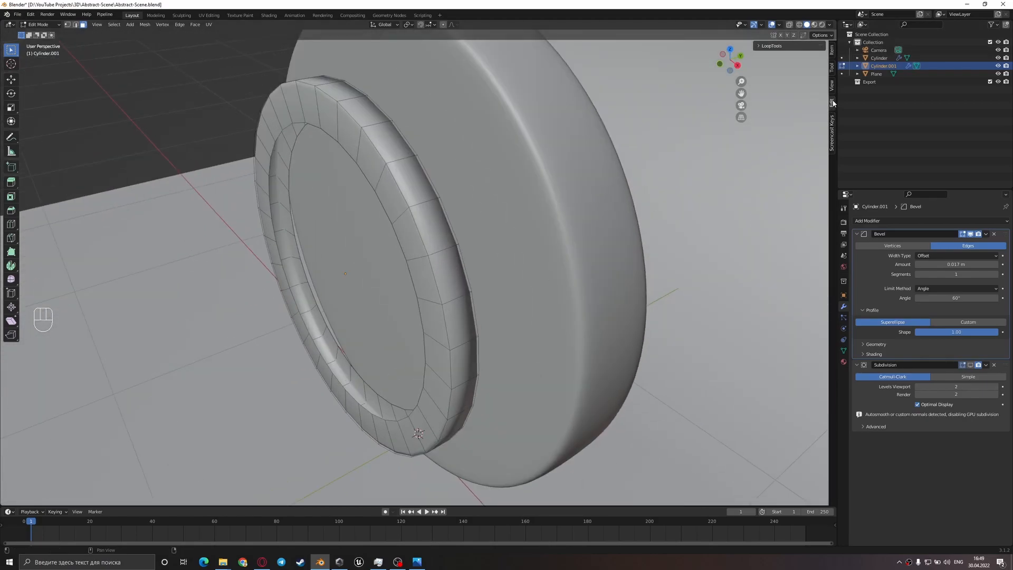
click(761, 47)
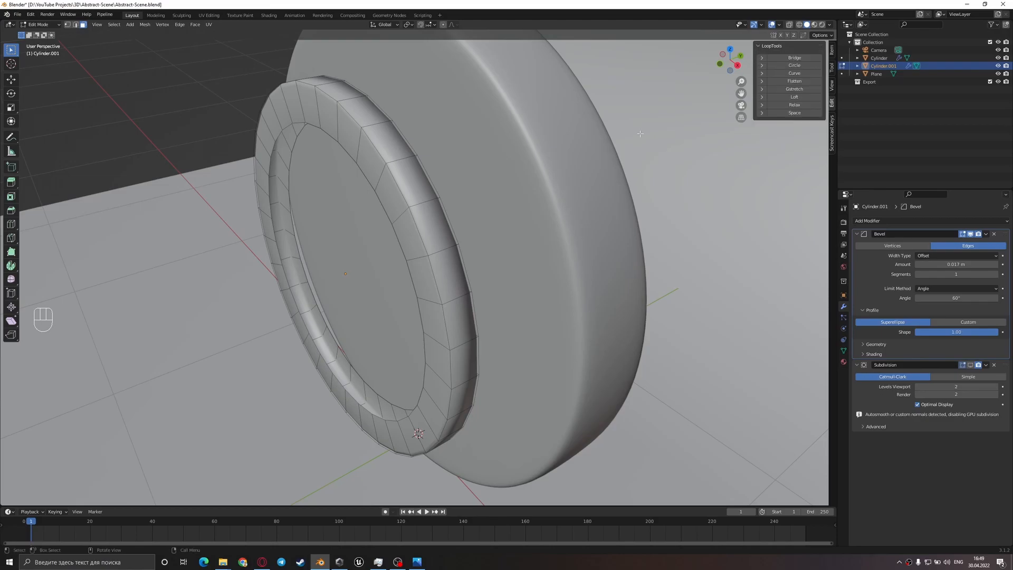
key(shift)
key(shift+alt)
alt+shift+click(324, 362)
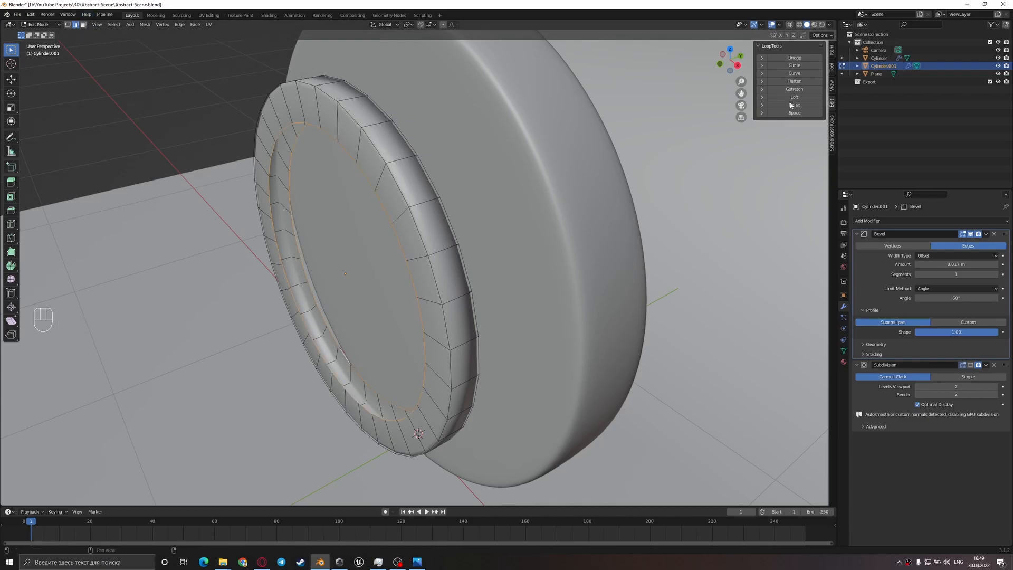
click(794, 58)
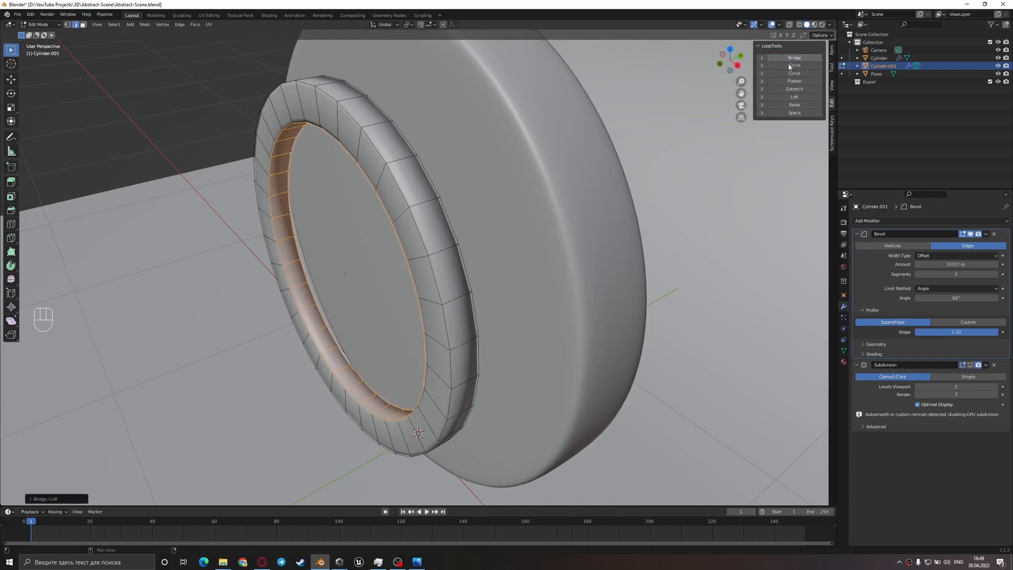
middle_drag(409, 249, 435, 215)
key(Tab)
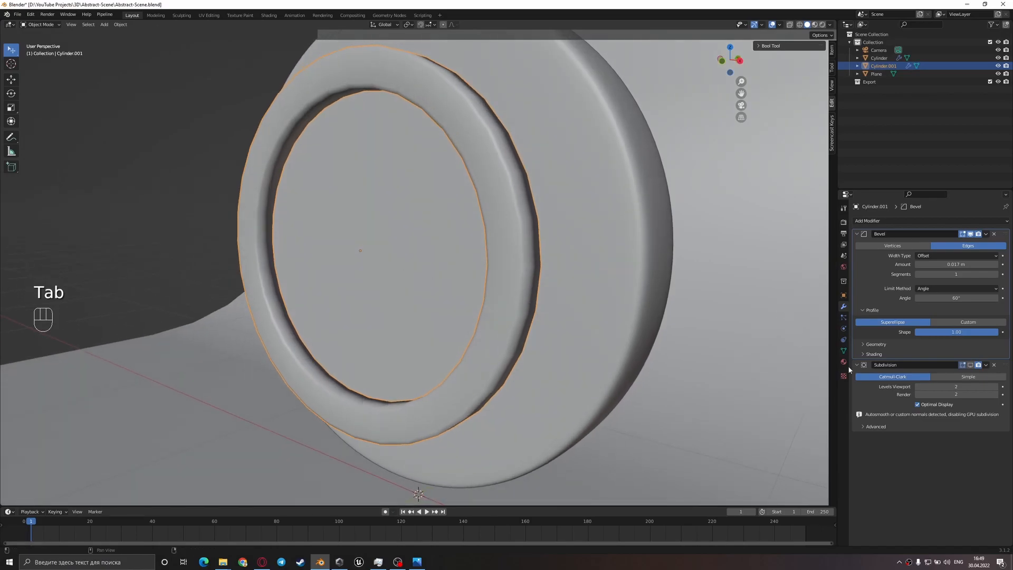
- Thin the ring along the Y axis and show its Subdivision modifier in the viewport again
scroll(589, 300, down, 5)
middle_drag(589, 300, 525, 312)
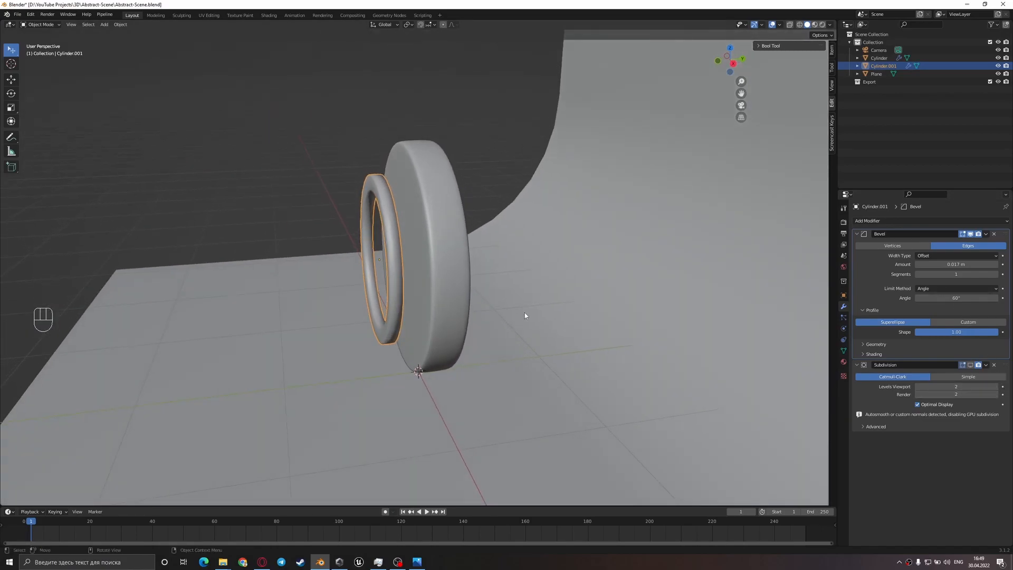
key(s)
key(y)
click(478, 290)
key(KP_1)
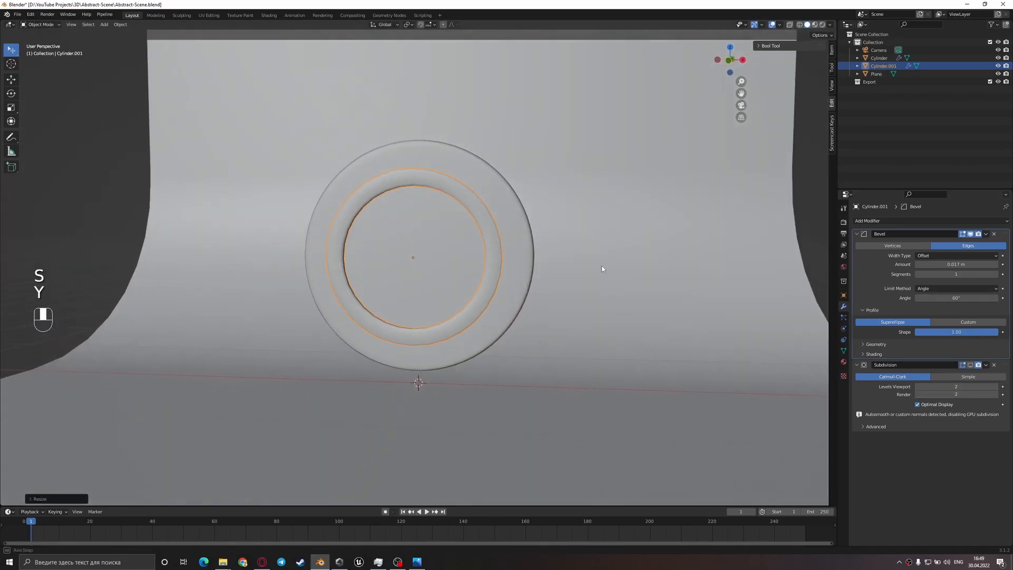
middle_drag(615, 270, 584, 258)
scroll(645, 285, up, 4)
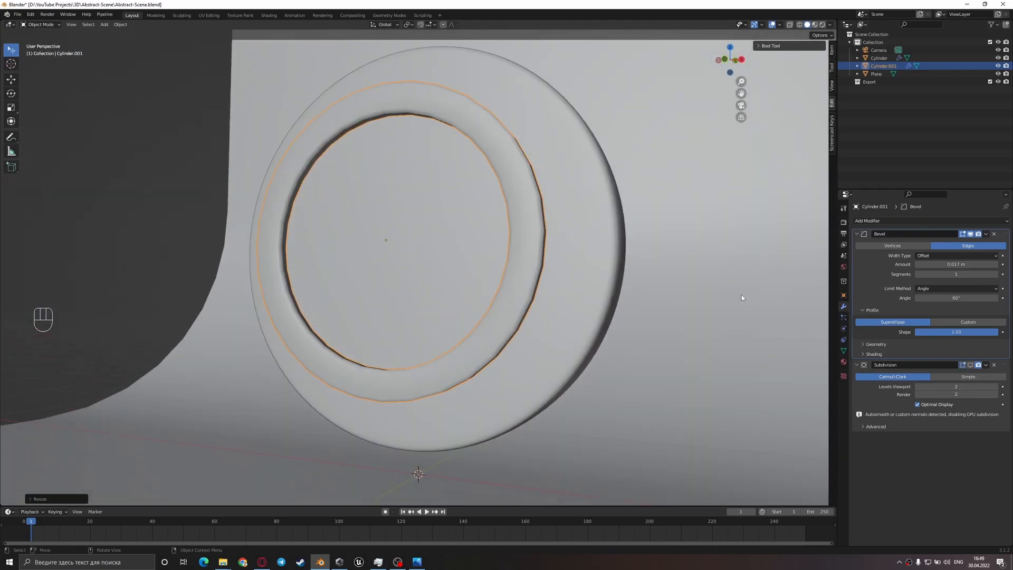
click(971, 364)
- Apply the ring's scale and set its Bevel amount to about 0.005 m
middle_drag(461, 301, 380, 317)
key(ctrl+a)
click(452, 291)
middle_drag(478, 296, 447, 268)
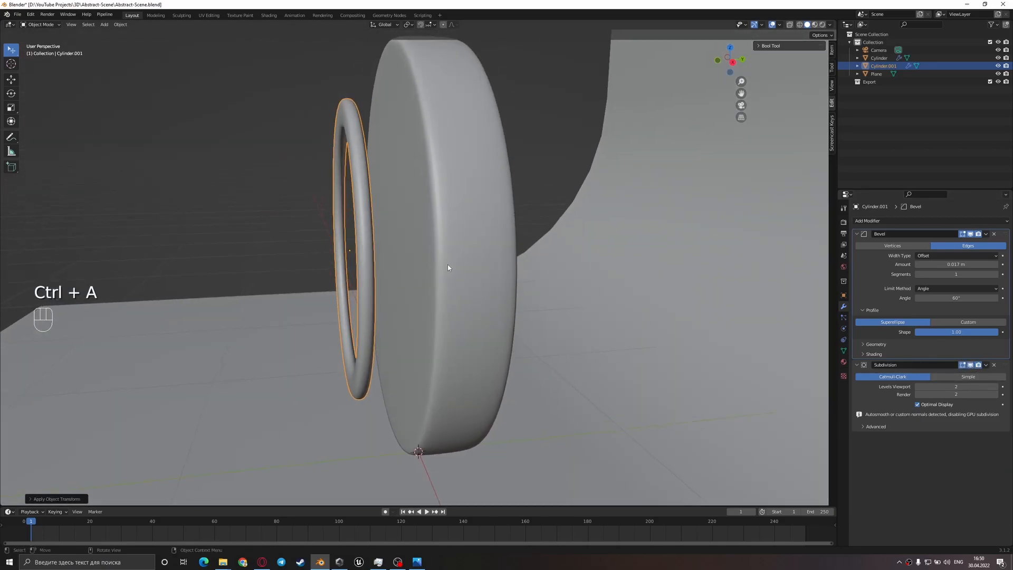
shift+drag(987, 262, 958, 262)
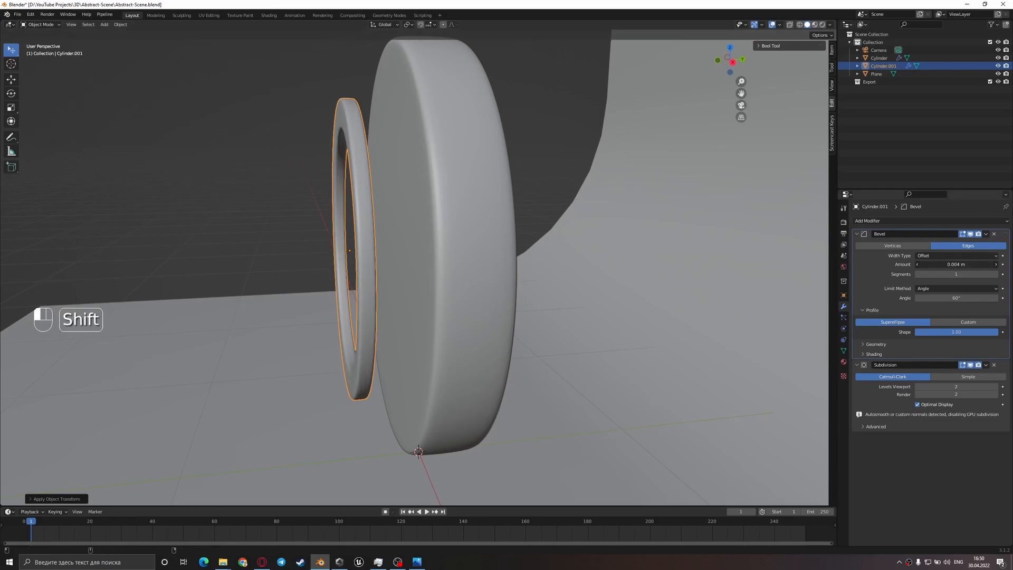
- Move the ring along the Y axis until it sits against the large disc's front face, and compare with the reference
middle_drag(441, 290, 437, 332)
key(g)
key(y)
click(468, 296)
key(g)
key(y)
click(481, 373)
middle_drag(448, 471, 438, 501)
click(417, 562)
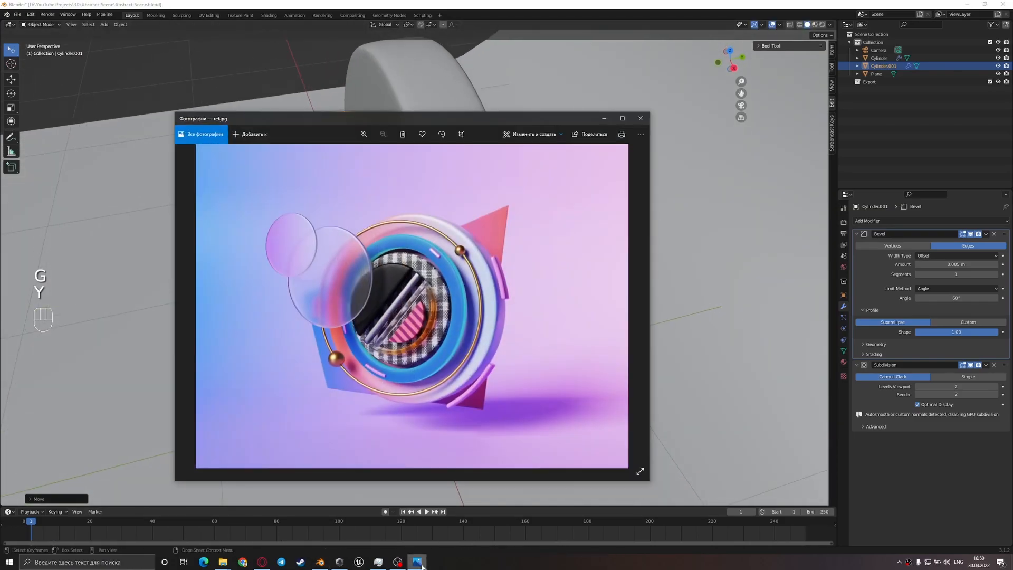
click(422, 564)
middle_drag(438, 386, 470, 343)
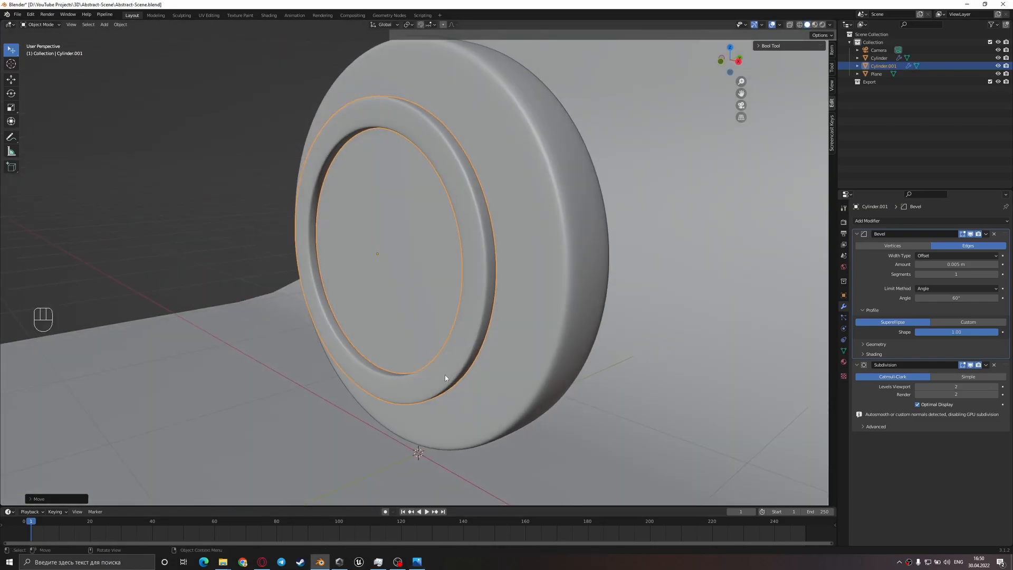
- Duplicate the ring's inner wall faces in place and separate them into a new object
click(445, 375)
click(433, 375)
key(Tab)
key(3)
middle_drag(433, 374, 361, 402)
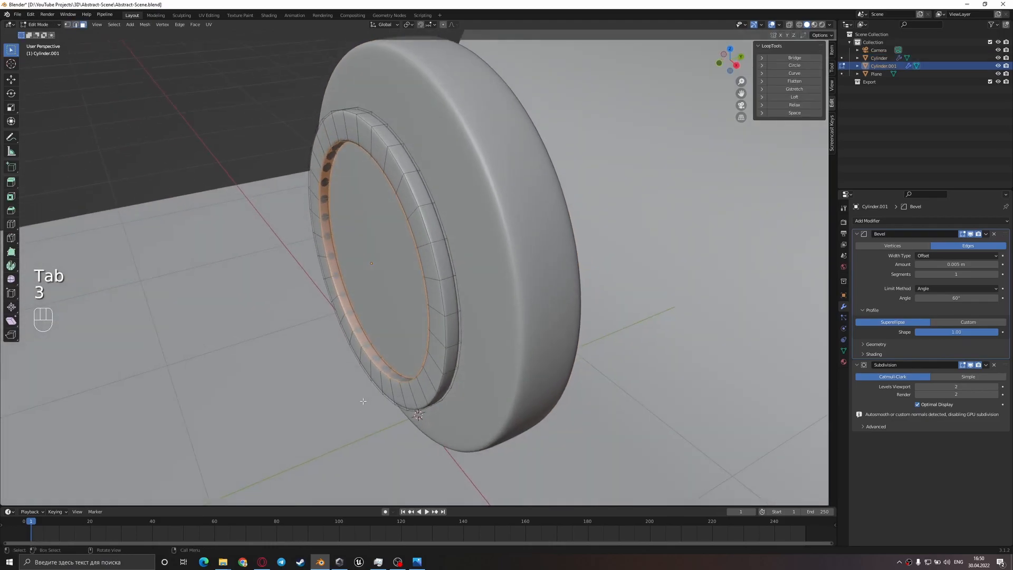
alt+shift+click(363, 340)
key(shift+d)
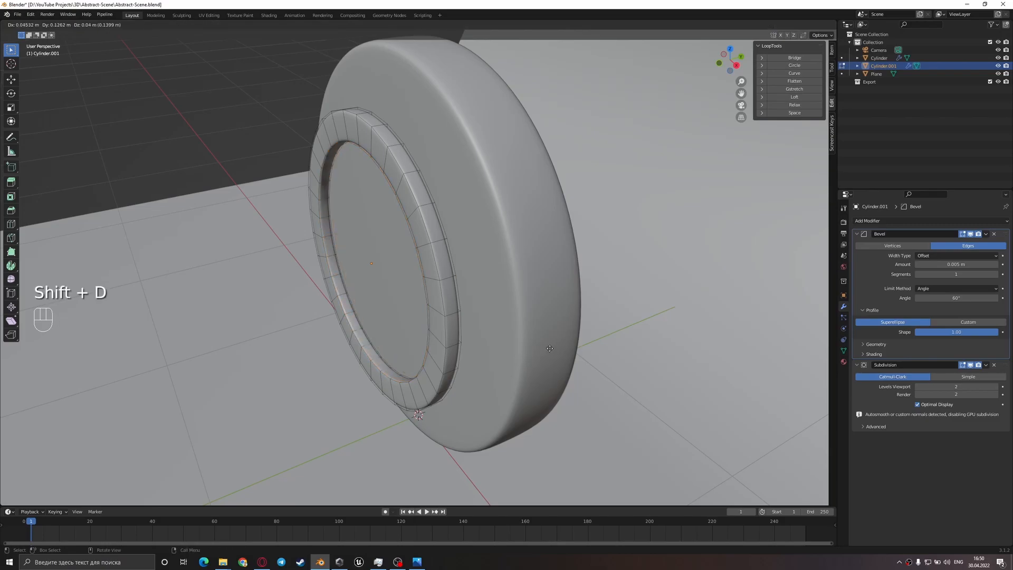
right_click(528, 357)
key(p)
click(541, 348)
key(Tab)
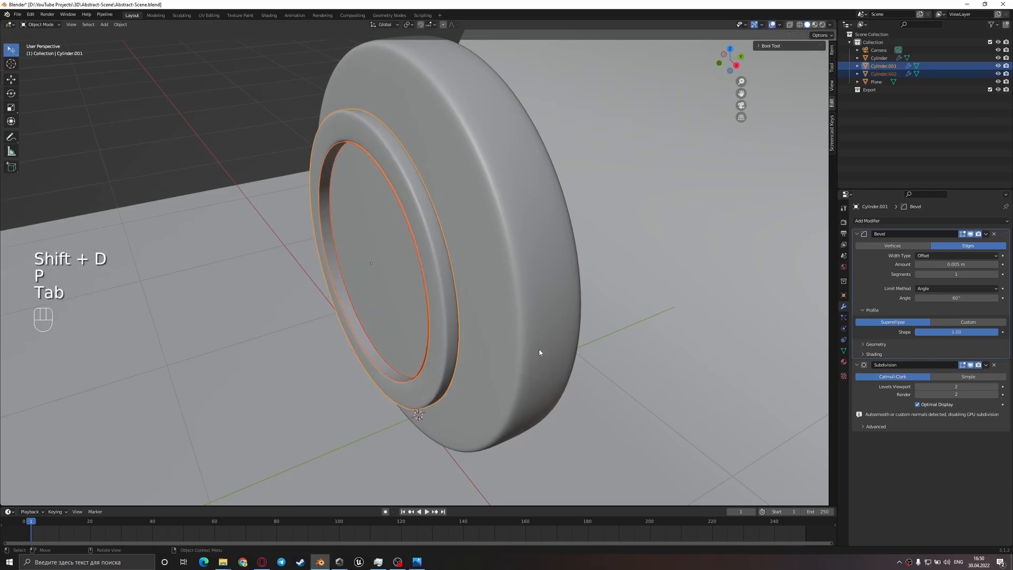
- Scale the separated band down and move it forward along the Y axis, in front of the ring
click(396, 366)
key(s)
click(543, 437)
middle_drag(543, 437, 483, 377)
key(g)
key(y)
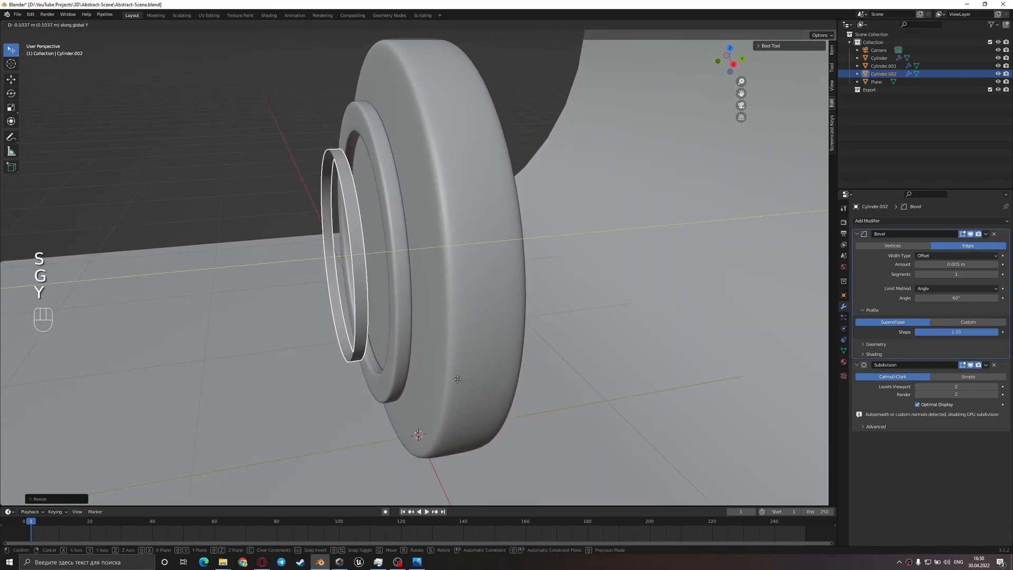
click(357, 353)
- Fill the band's front and back edge loops with faces to make a solid inner disc
key(Tab)
key(2)
alt+shift+click(362, 350)
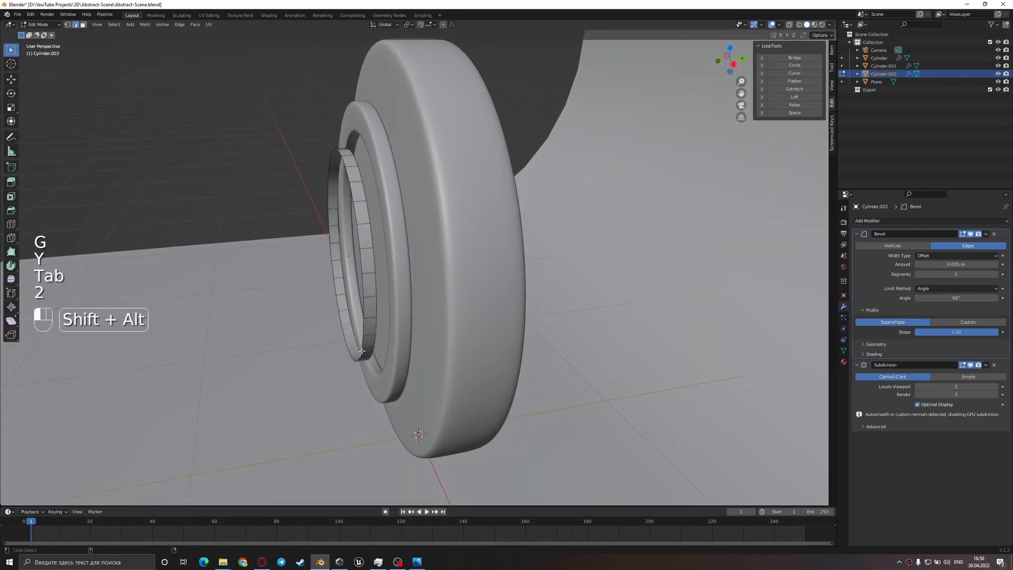
key(f)
middle_drag(362, 350, 430, 350)
alt+shift+click(360, 345)
key(f)
key(Tab)
- Check the reference image, then scale the inner disc by about 1.11 along the Y axis and apply its scale
key(alt+Tab)
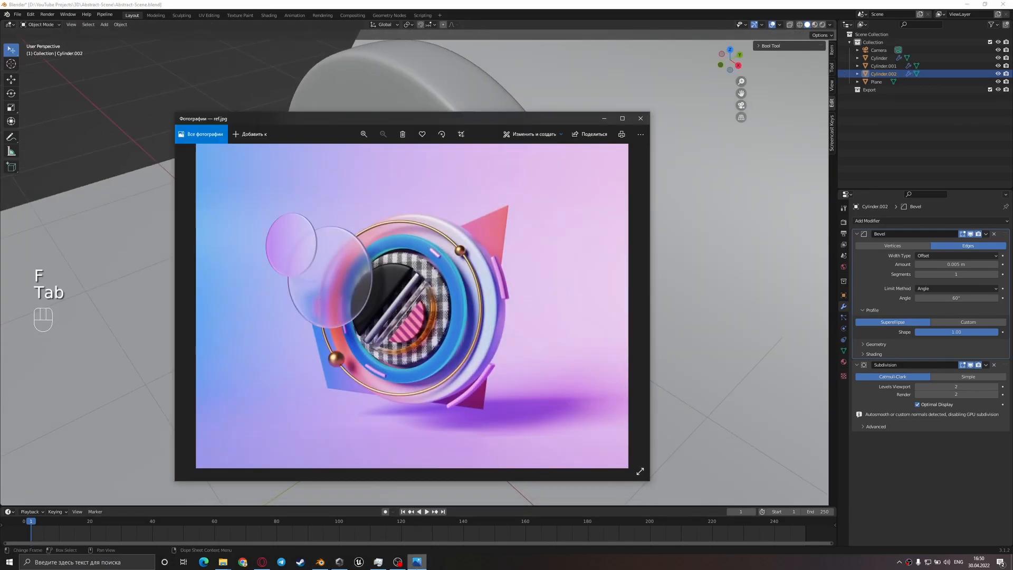
click(417, 564)
mouse_move(478, 425)
middle_down()
mouse_move(503, 382)
mouse_move(464, 417)
middle_up()
key(s)
key(y)
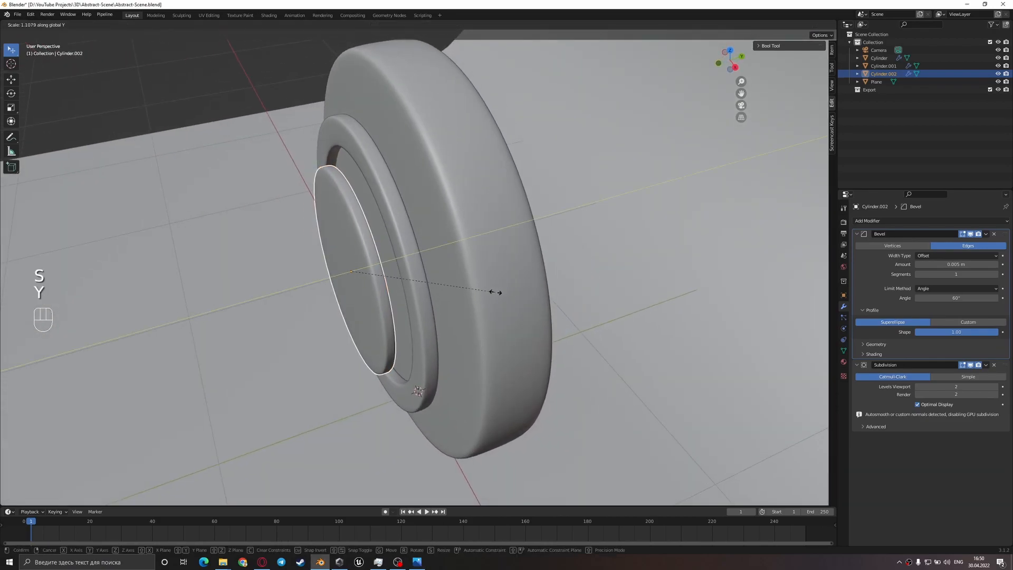
click(495, 292)
key(ctrl+a)
click(426, 313)
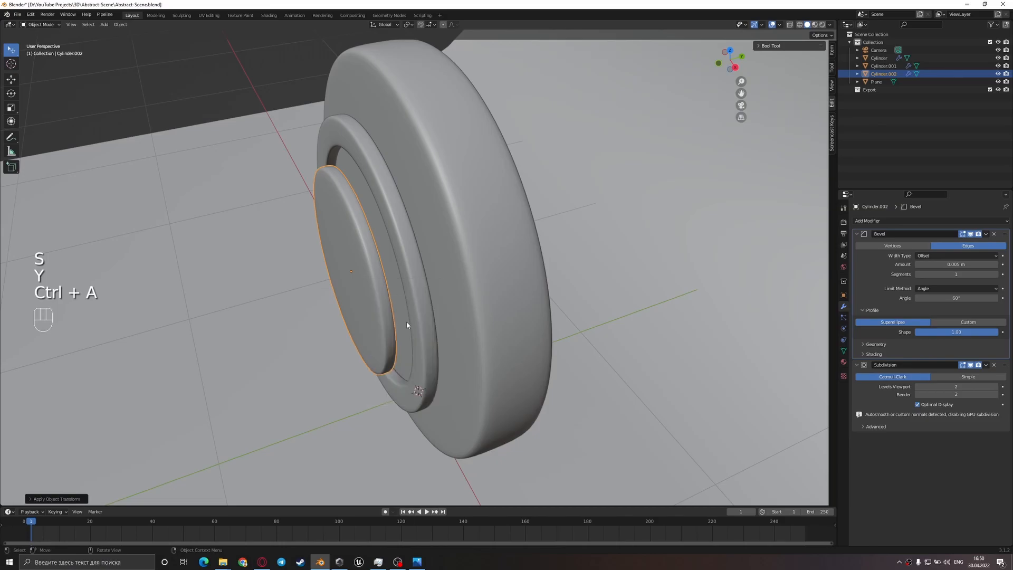
- Apply smooth shading to the inner disc and compare the model with the reference image
scroll(417, 322, up, 6)
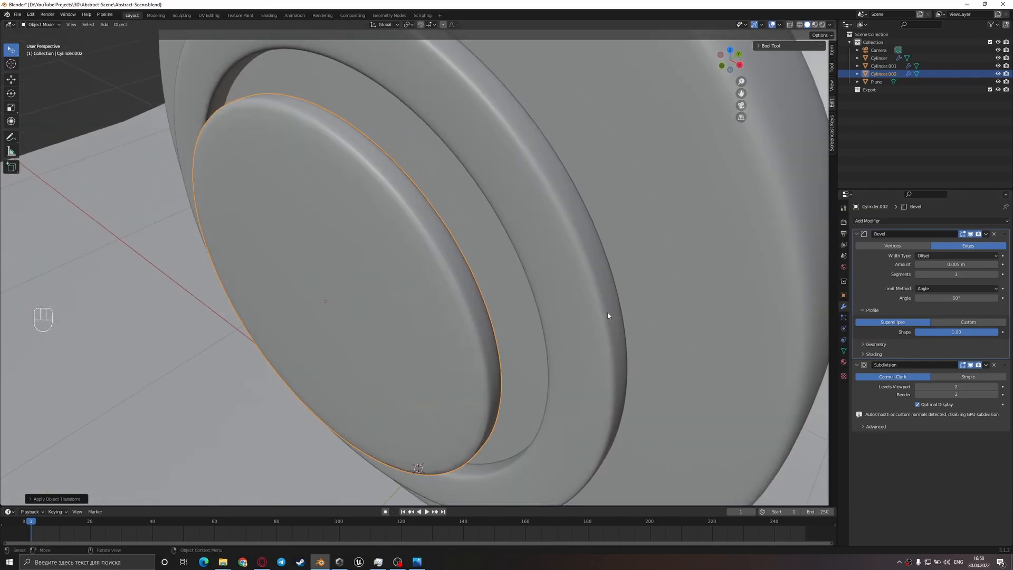
scroll(614, 314, down, 3)
middle_drag(439, 316, 448, 286)
right_click(448, 286)
click(446, 284)
middle_drag(587, 302, 540, 352)
scroll(530, 336, up, 2)
scroll(530, 336, down, 2)
click(416, 562)
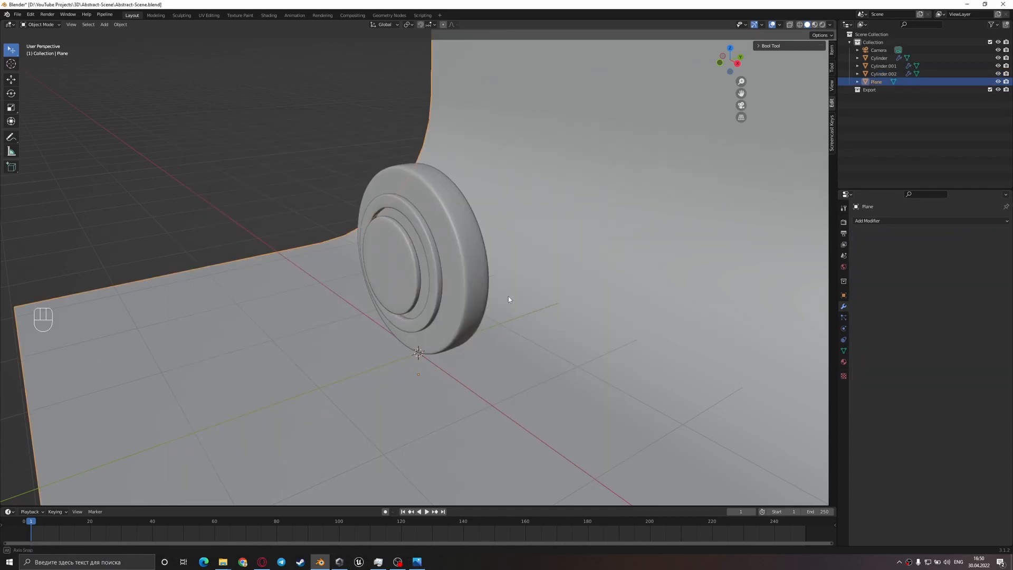
- Duplicate the front ring in place and scale the copy up around the original
middle_drag(509, 297, 534, 294)
click(477, 271)
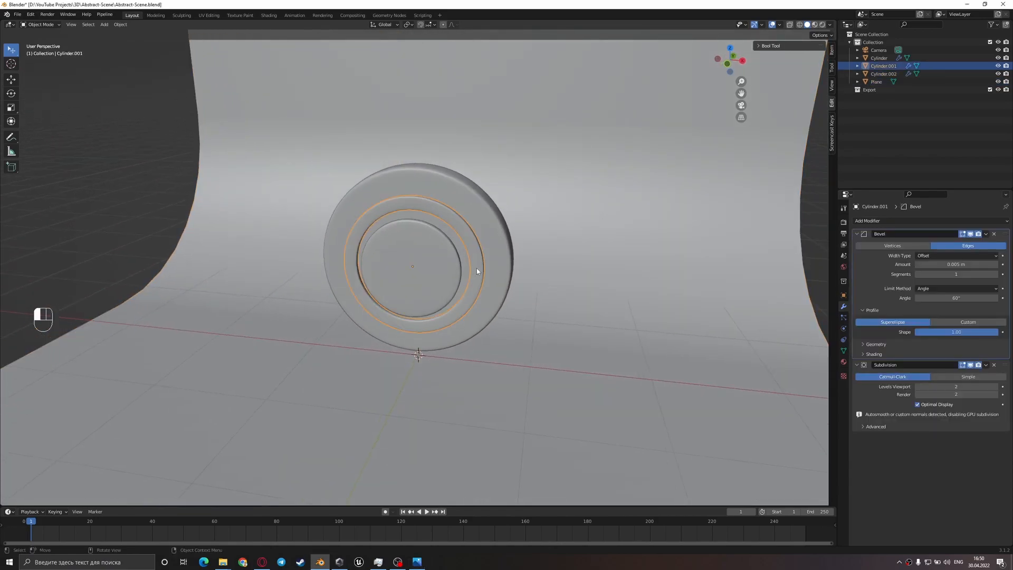
middle_drag(488, 270, 489, 293)
key(shift+d)
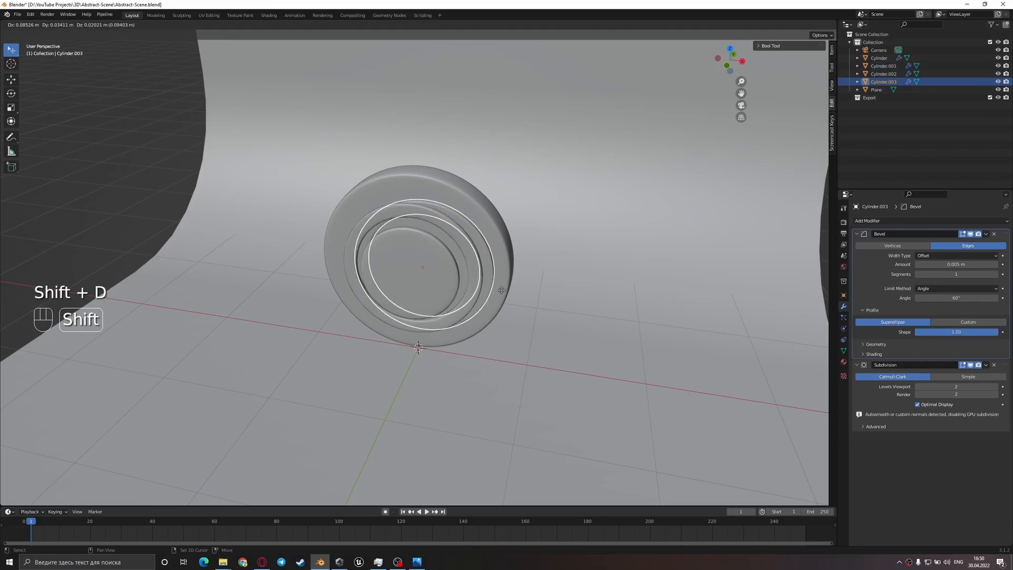
right_click(504, 294)
key(s)
click(528, 285)
- Select the loop of outer wall faces on the enlarged ring copy and separate it into a new object
key(Tab)
middle_drag(516, 284, 439, 267)
scroll(506, 247, up, 3)
key(3)
click(422, 205)
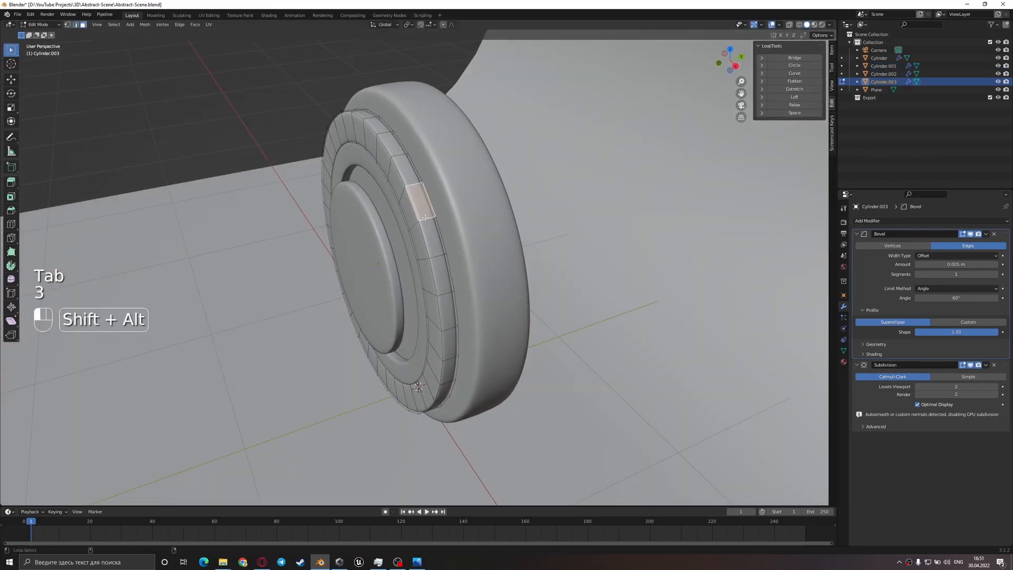
alt+shift+click(427, 219)
key(o)
key(p)
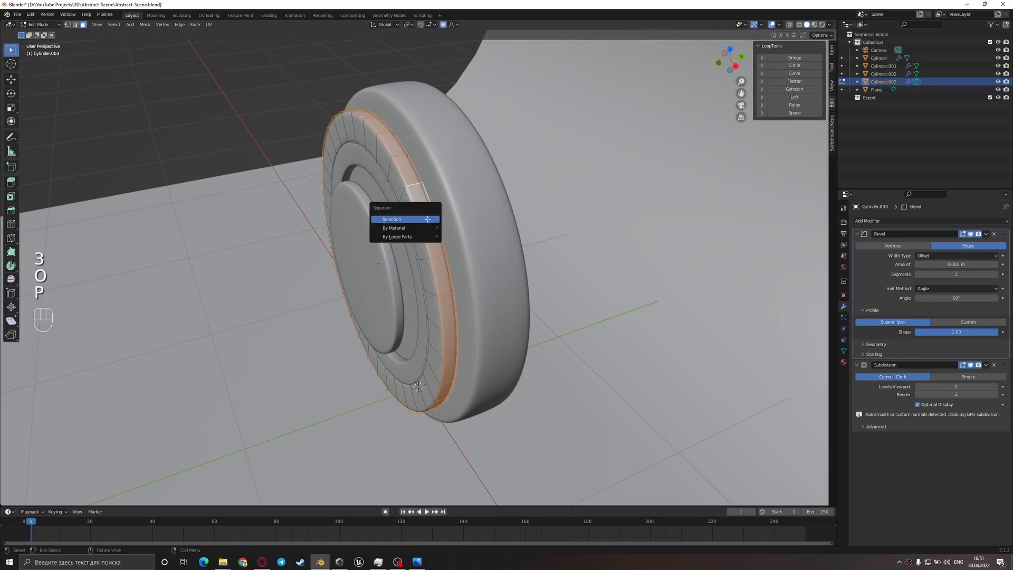
click(428, 219)
key(Tab)
- Delete the rest of the enlarged ring copy, keeping only the separated outer band
click(428, 221)
click(414, 232)
middle_drag(415, 232, 496, 256)
key(Delete)
- Scale the separated outer band down along the Y axis into a narrow strip
click(475, 226)
key(s)
key(x)
key(y)
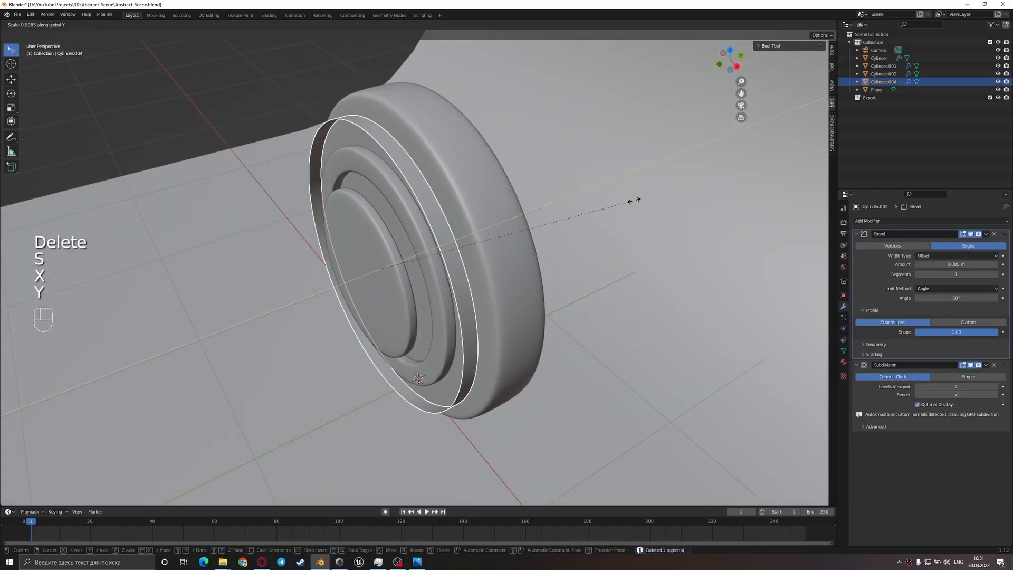
click(461, 258)
- Extrude all faces of the narrow band along their normals by about 0.018 m to form a thin ring
key(Tab)
middle_drag(462, 260, 511, 269)
key(a)
key(alt+e)
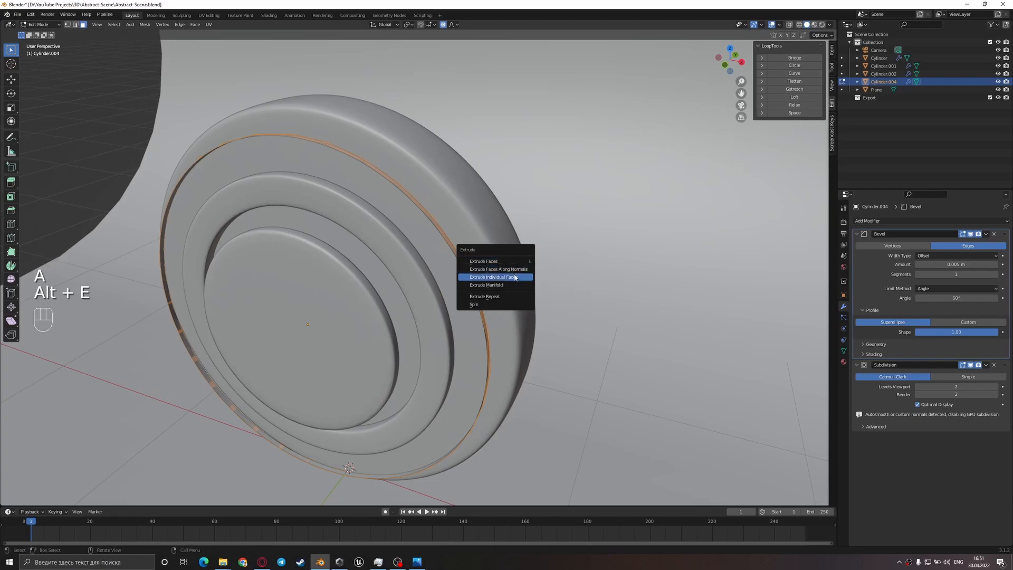
click(512, 271)
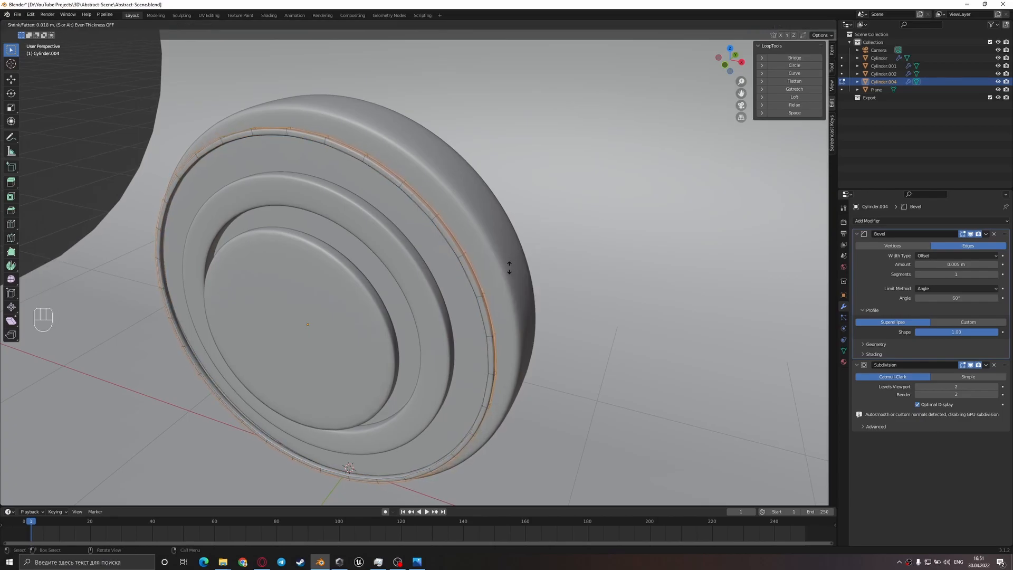
click(509, 267)
key(Tab)
- Remove the Bevel modifier from the thin ring and shade it smooth
middle_drag(516, 267, 443, 299)
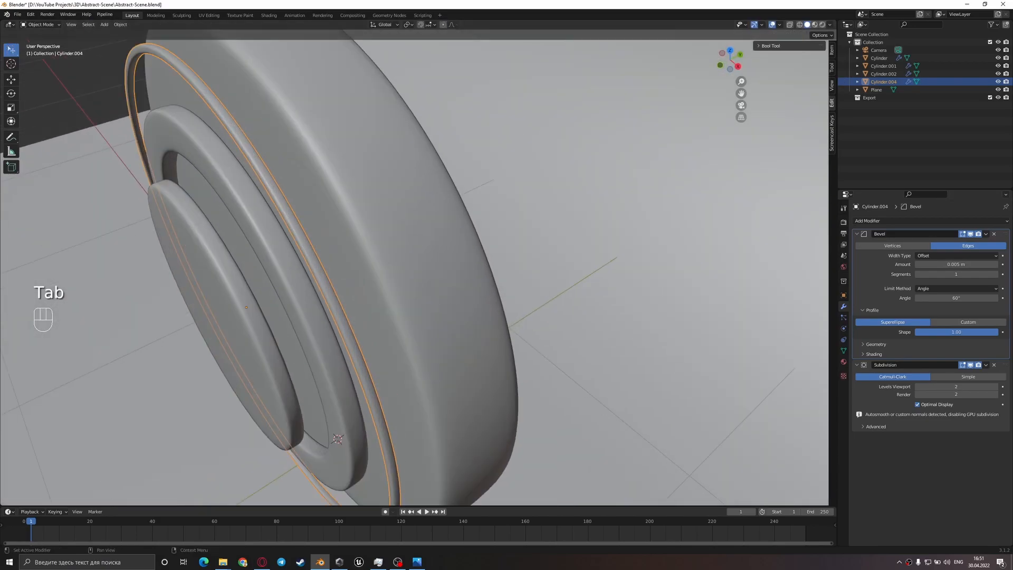
click(990, 233)
click(994, 233)
middle_drag(466, 281, 513, 355)
right_click(489, 248)
click(490, 248)
- Apply the thin ring's scale, then resize it uniformly and compare it with the reference image
scroll(489, 251, down, 5)
key(ctrl+a)
click(470, 257)
middle_drag(458, 445, 524, 382)
key(s)
click(518, 383)
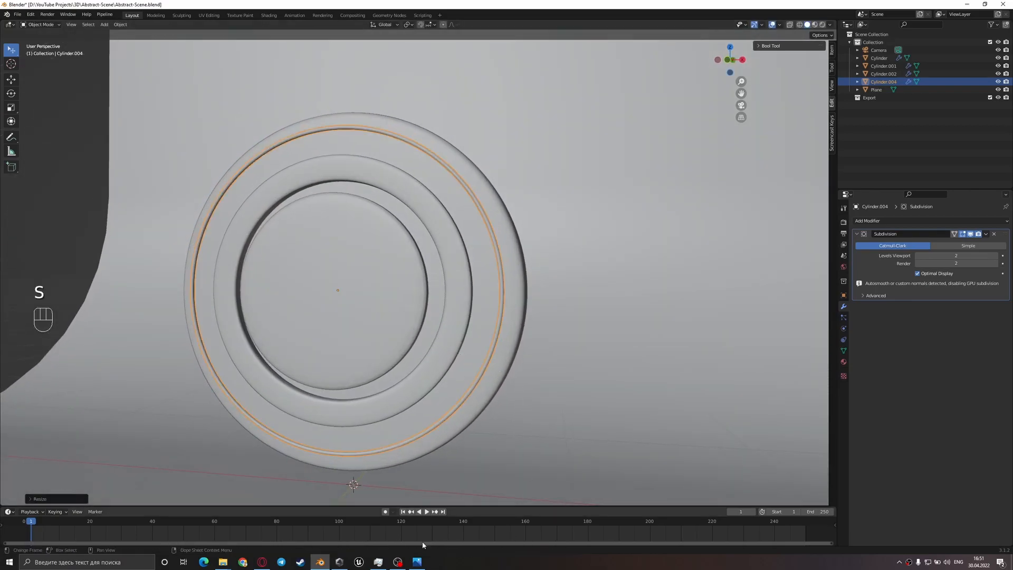
click(420, 561)
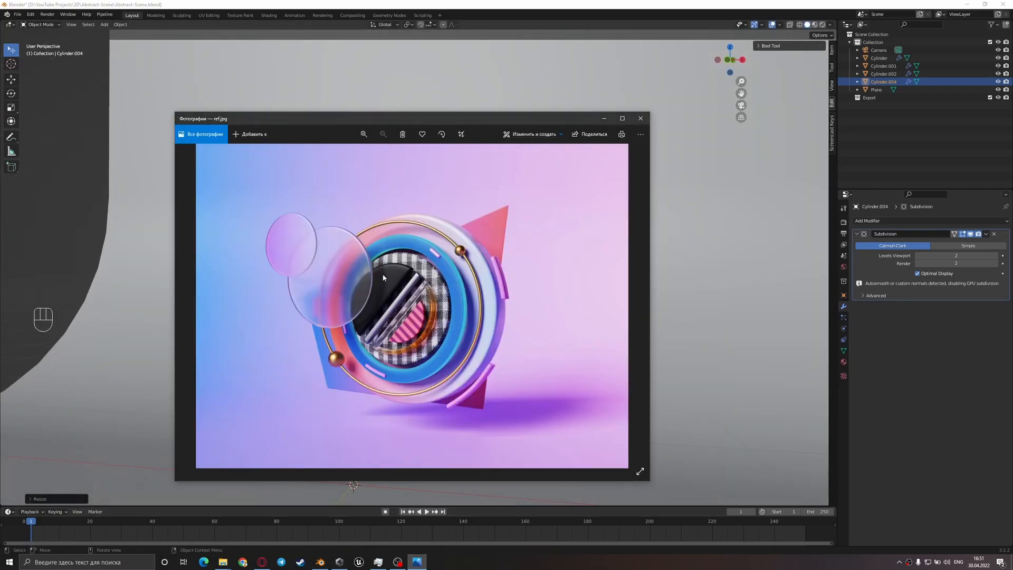
click(421, 563)
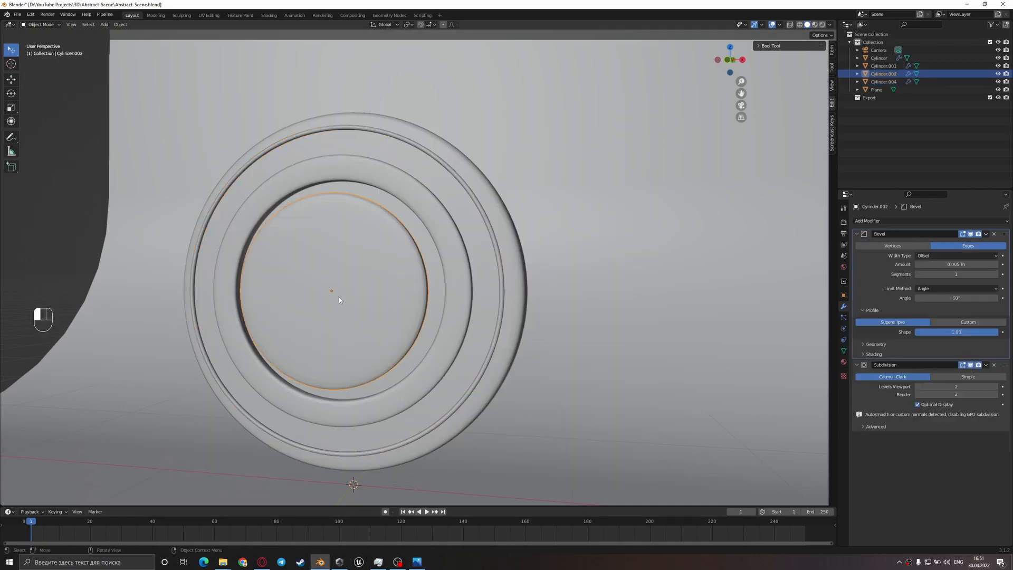
- Duplicate the inner disc, scale the copy down and move it forward along the Y axis in front of the original
click(339, 299)
middle_drag(339, 299, 347, 343)
key(shift+d)
key(s)
click(431, 346)
key(g)
key(y)
click(409, 378)
- Delete the small disc's vertices on the positive X side in a top wireframe view, leaving a circular segment
key(KP_1)
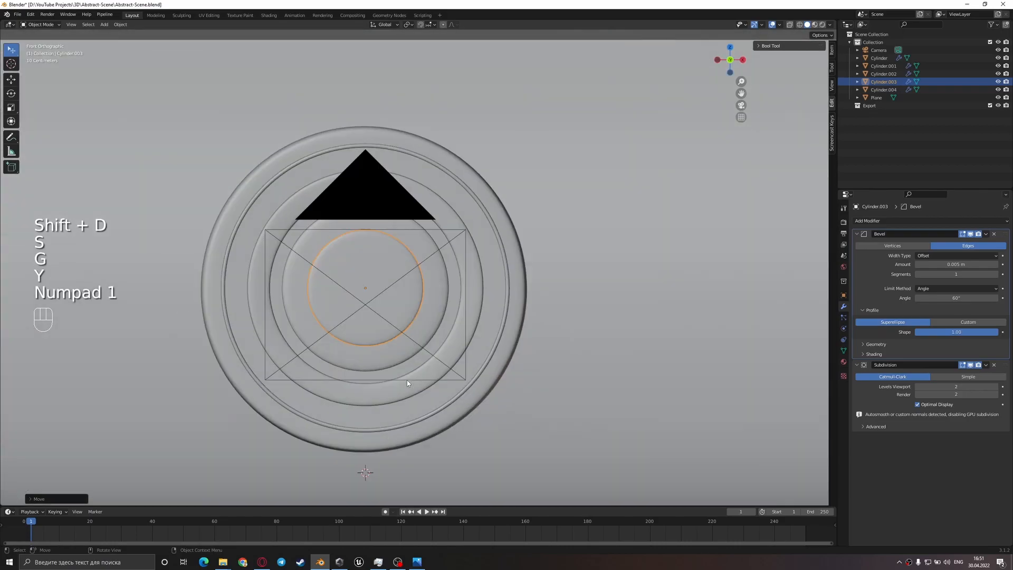
middle_drag(445, 382, 442, 407)
key(KP_7)
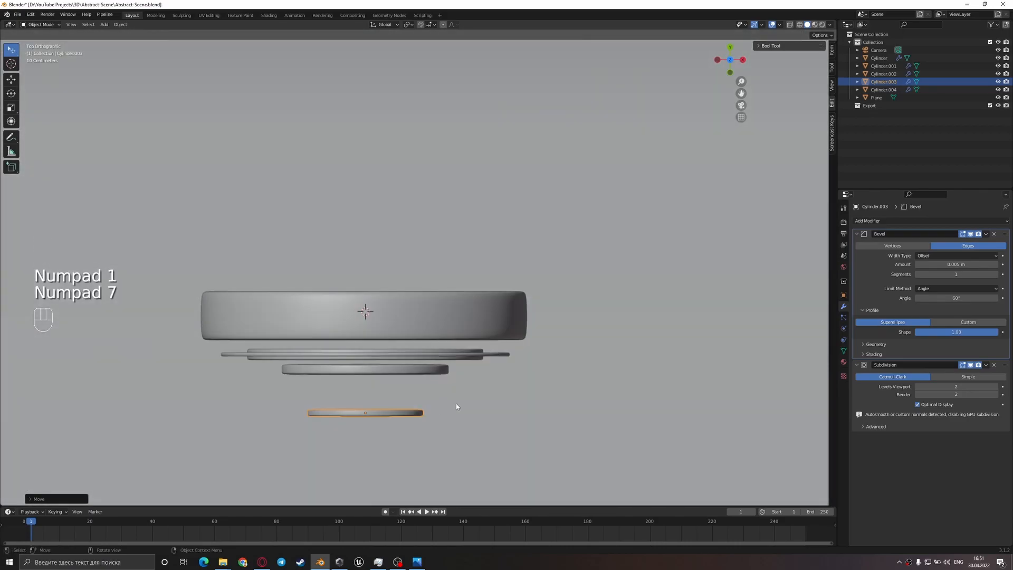
key(z)
shift+middle_drag(387, 427, 437, 342)
scroll(437, 342, up, 2)
key(Tab)
key(1)
drag(560, 382, 410, 314)
shift+middle_drag(500, 396, 398, 341)
key(x)
click(488, 325)
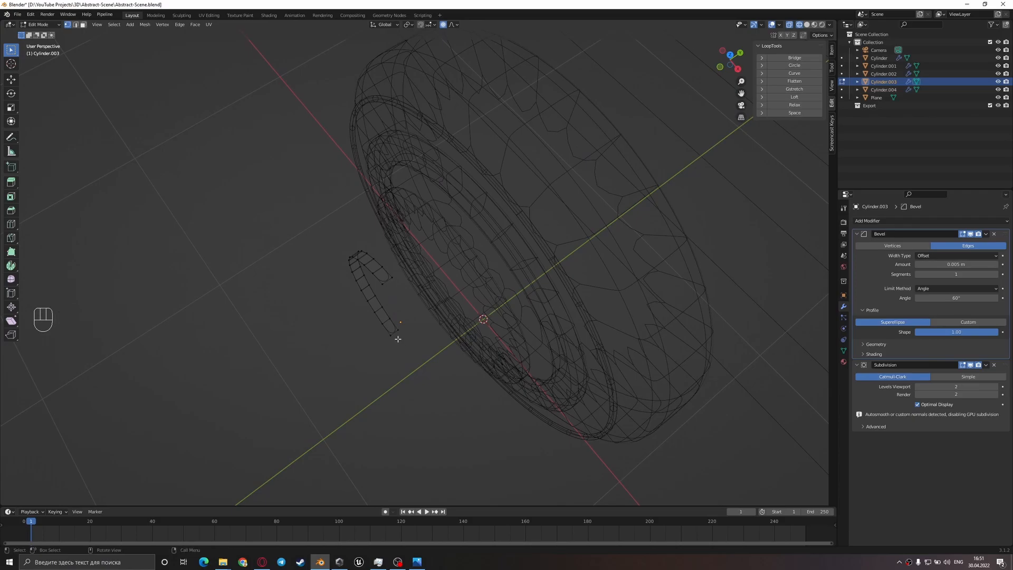
- Fill the straight cut side of the circular segment with a face between its two end edges
middle_drag(389, 290, 443, 316)
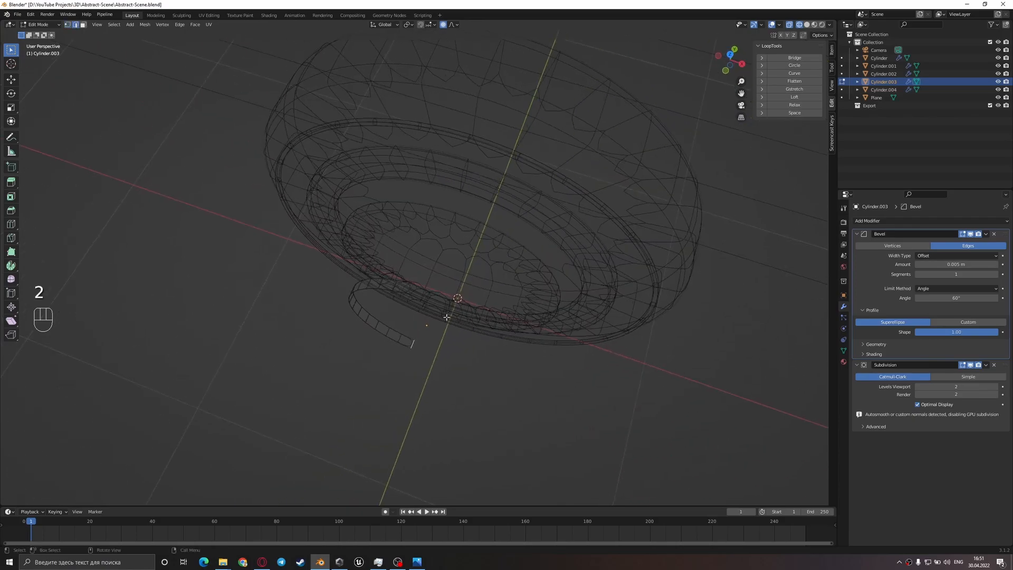
key(KP_7)
key(z)
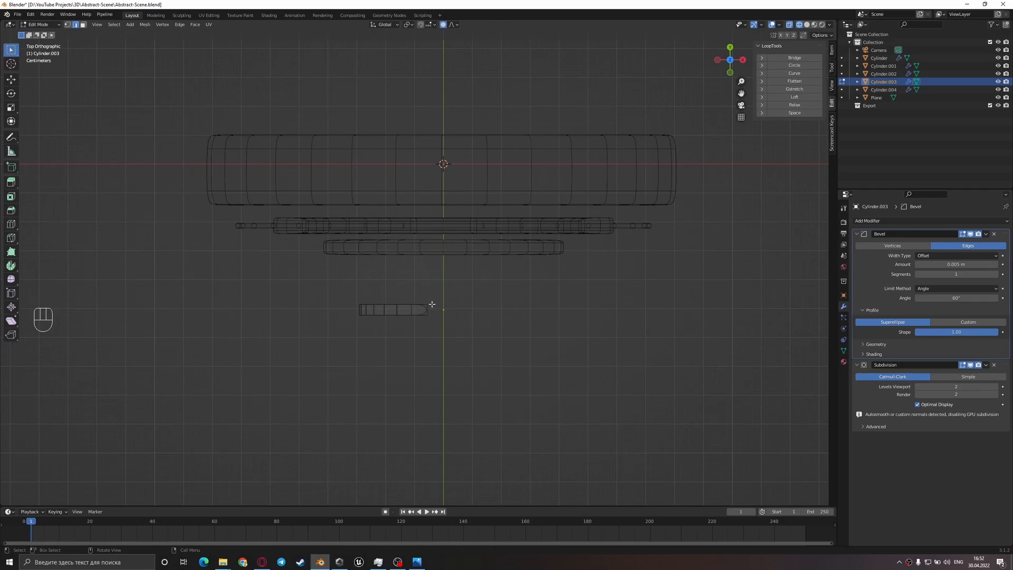
key(Tab)
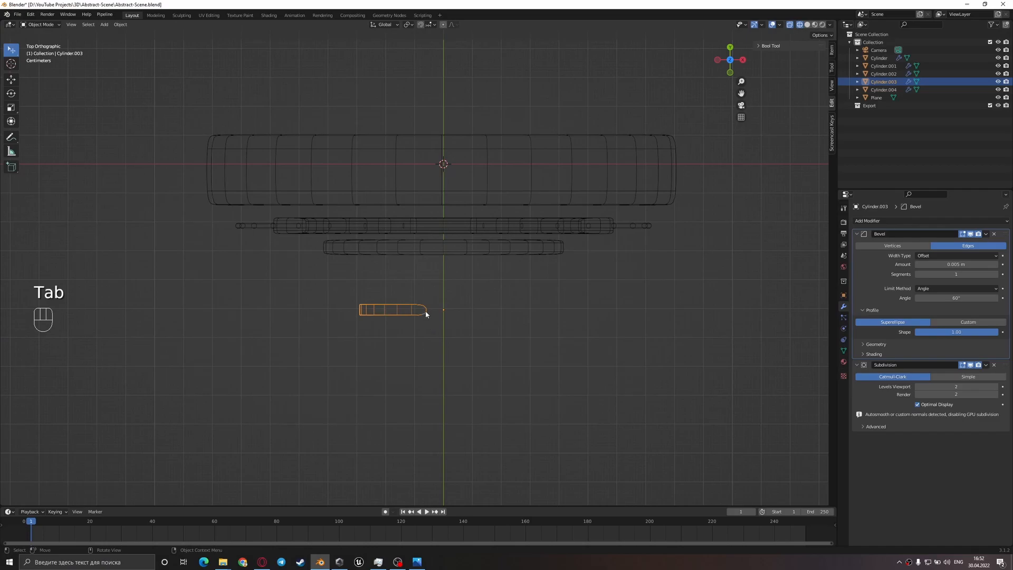
key(Tab)
middle_drag(428, 317, 394, 330)
shift+click(392, 260)
key(f)
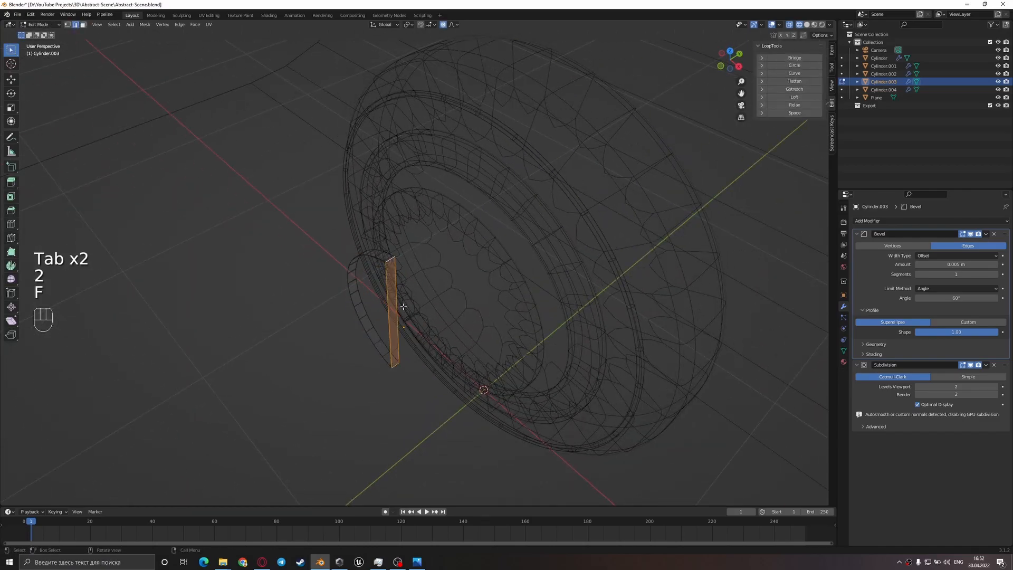
- Fill the segment's open front and back loops with faces and return to solid shading in Object Mode
shift+click(369, 339)
key(f)
middle_drag(369, 339, 448, 310)
click(392, 309)
alt+shift+click(393, 310)
key(f)
key(z)
click(516, 350)
key(Tab)
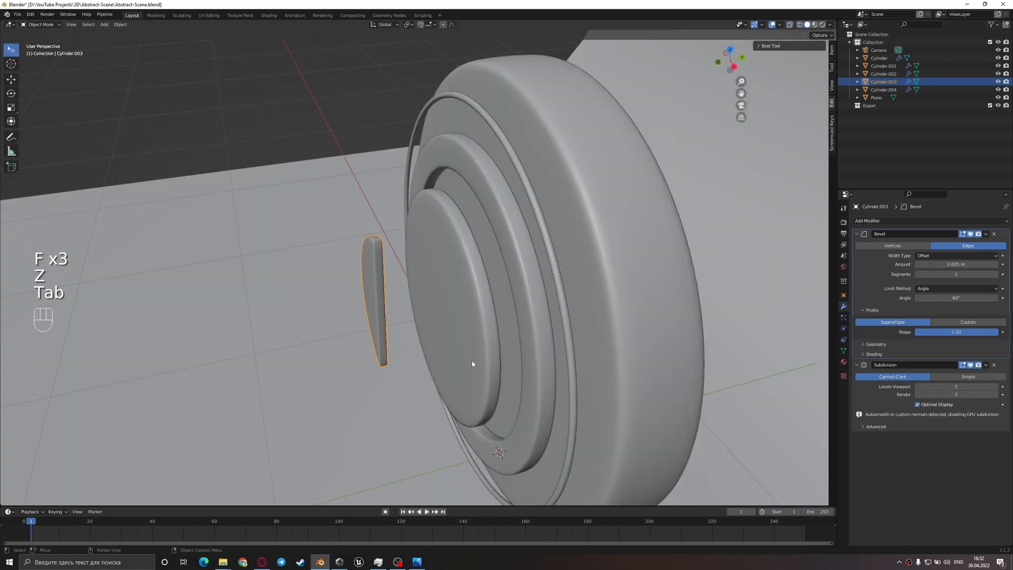
- Check the reference image, then thicken the circular segment along the Y axis and apply its scale
click(417, 561)
click(417, 561)
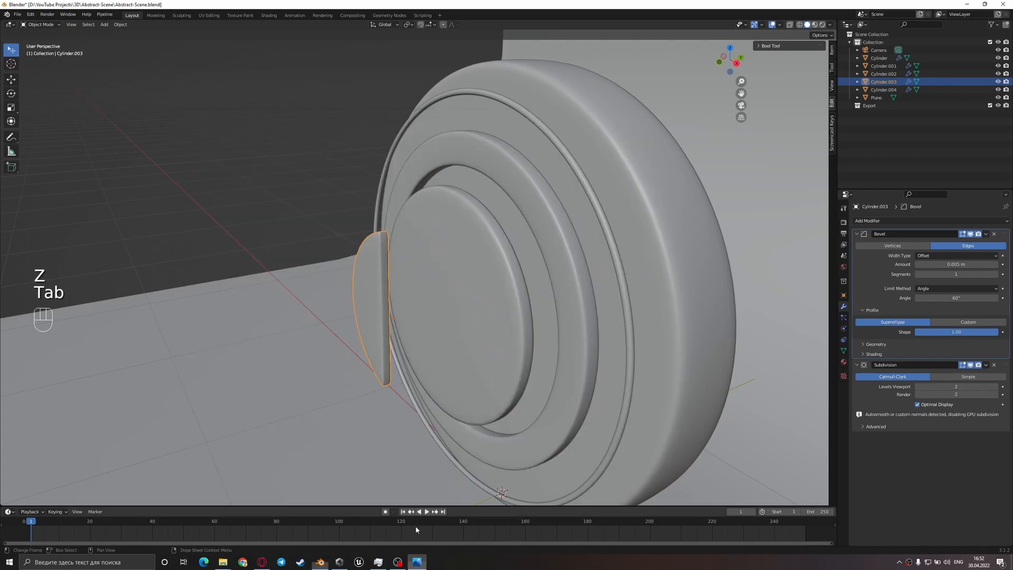
middle_drag(370, 338, 413, 343)
key(s)
key(x)
key(y)
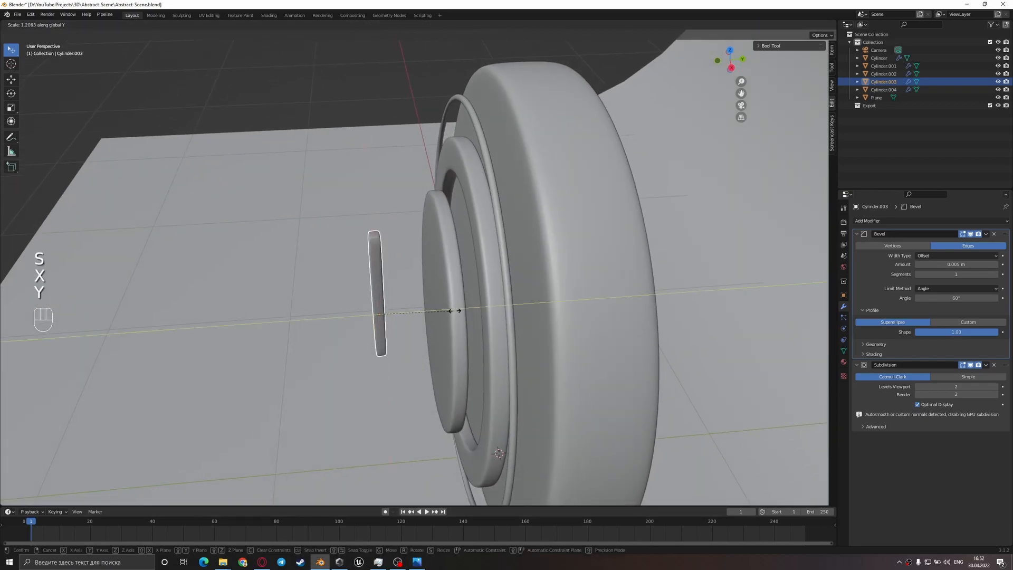
click(445, 310)
key(ctrl+a)
click(410, 311)
right_click(408, 312)
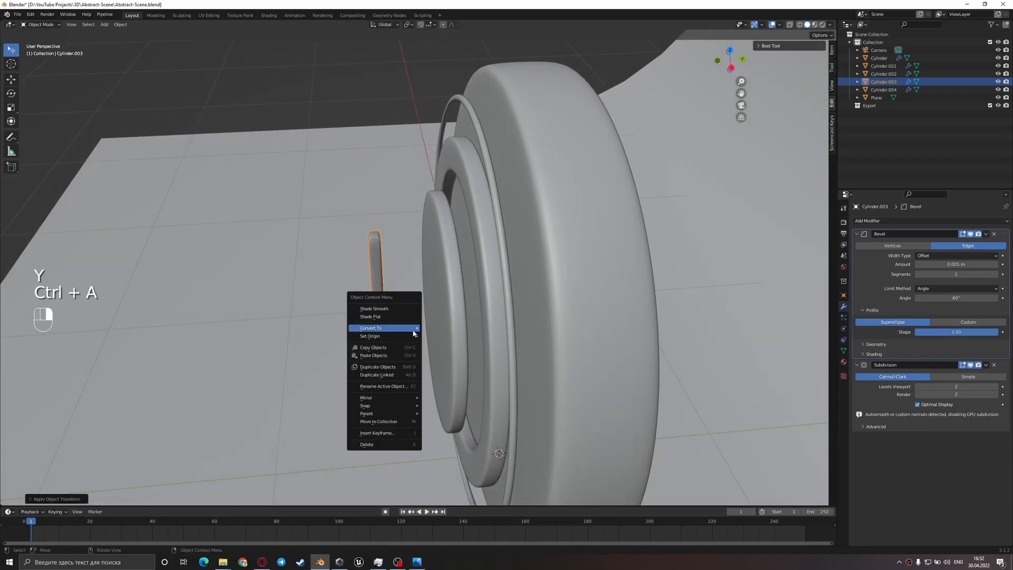
- Duplicate the circular segment in place and rotate the copy 180° about the global Z axis
middle_drag(392, 246, 461, 348)
key(shift+d)
click(467, 347)
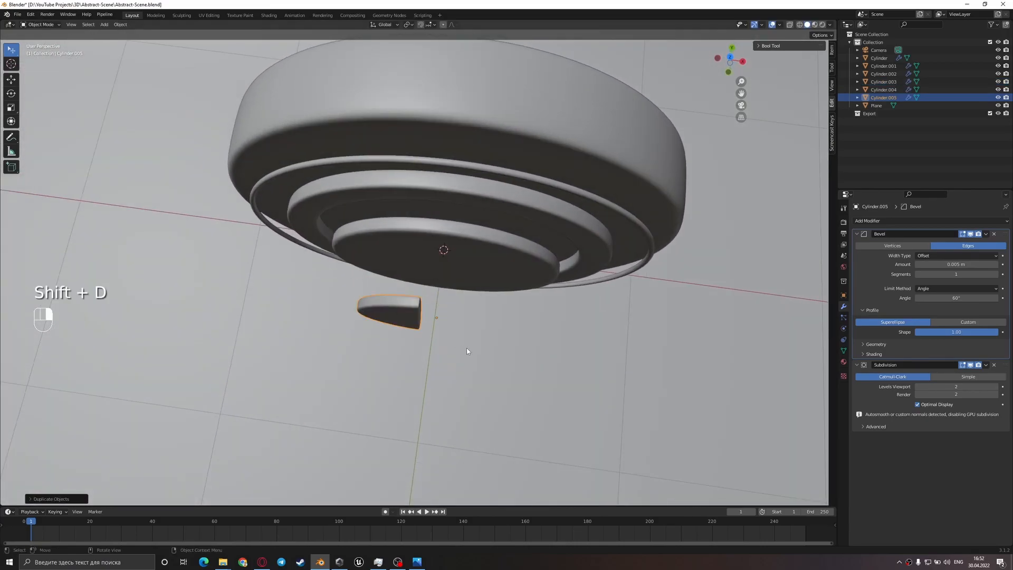
key(r)
key(z)
key(1)
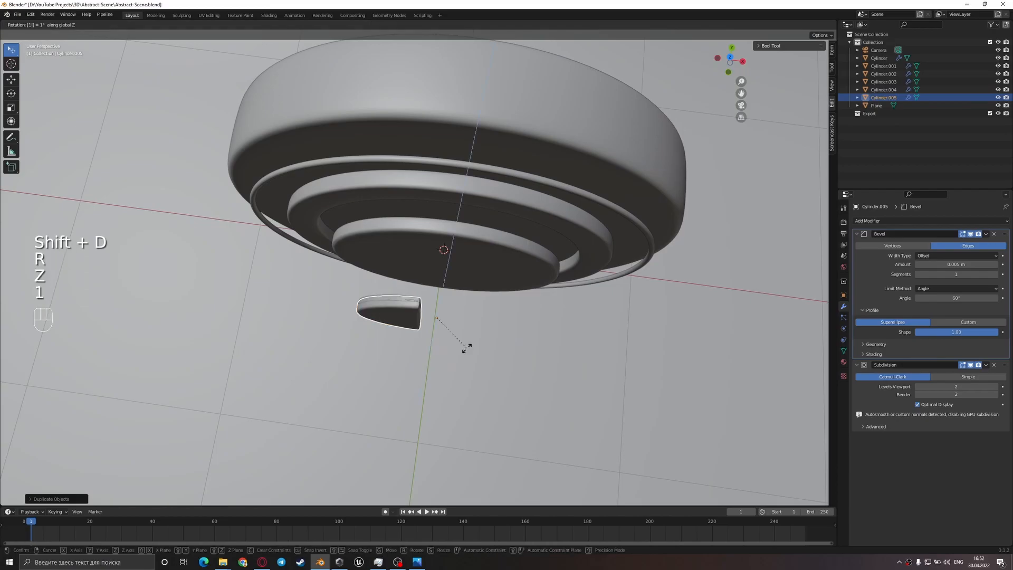
key(8)
key(0)
key(Return)
- Inset the front and back faces of the rotated segment copy by about 0.031 m
middle_drag(466, 347, 497, 225)
click(401, 315)
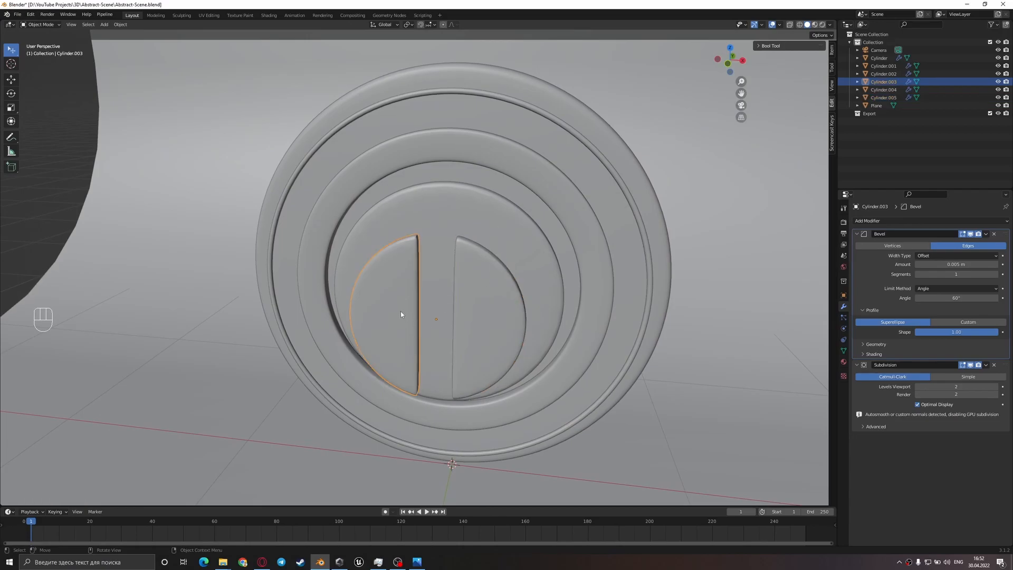
middle_drag(412, 314, 422, 342)
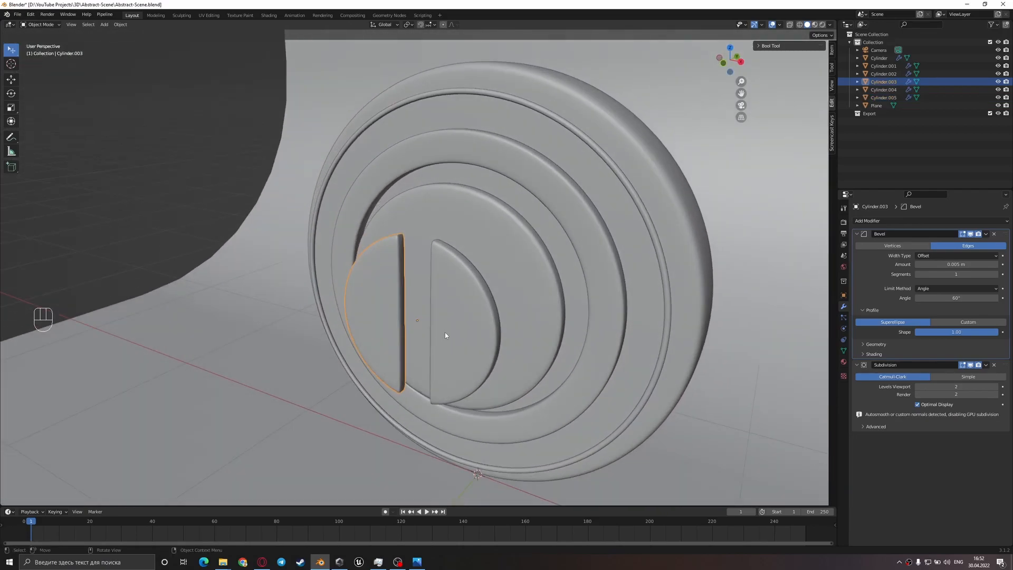
middle_drag(520, 377, 617, 375)
click(454, 350)
key(Tab)
scroll(458, 348, up, 2)
shift+click(355, 351)
scroll(620, 376, up, 2)
key(i)
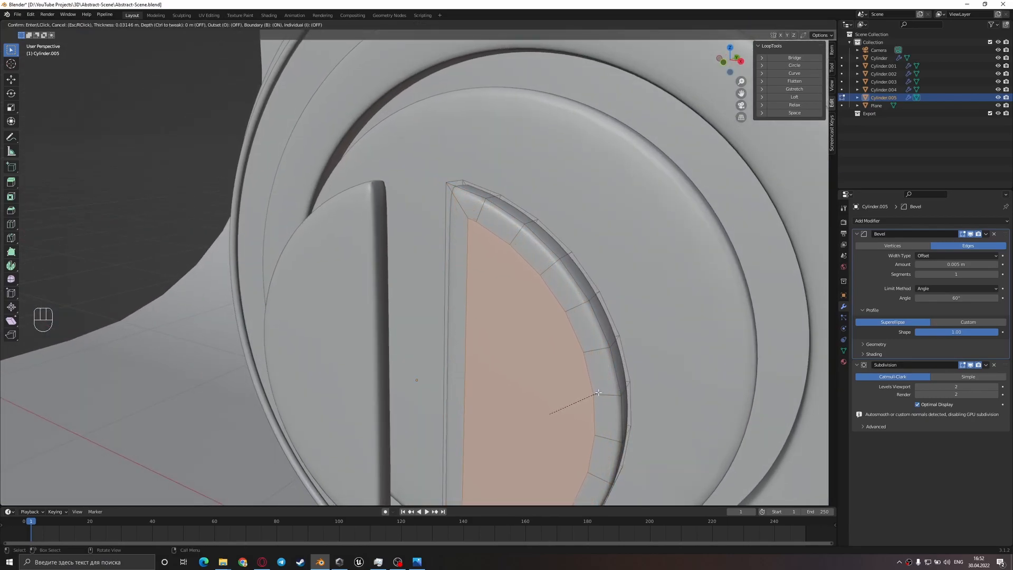
click(598, 393)
- Delete the inset faces of the segment copy and bridge the two open edge loops to line the hole
middle_drag(598, 393, 484, 375)
key(x)
click(502, 401)
key(2)
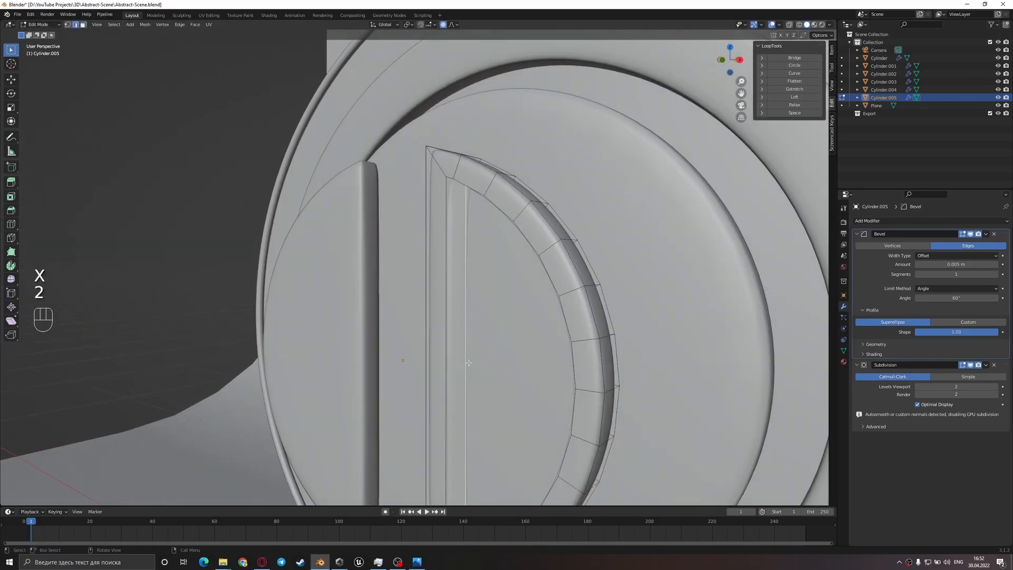
alt+shift+click(467, 363)
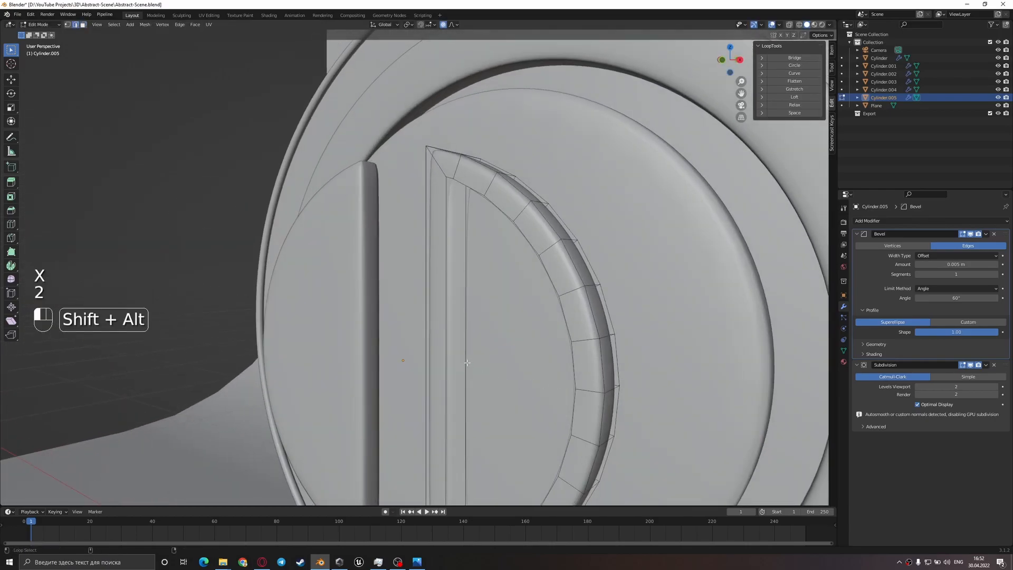
alt+shift+click(446, 341)
click(789, 59)
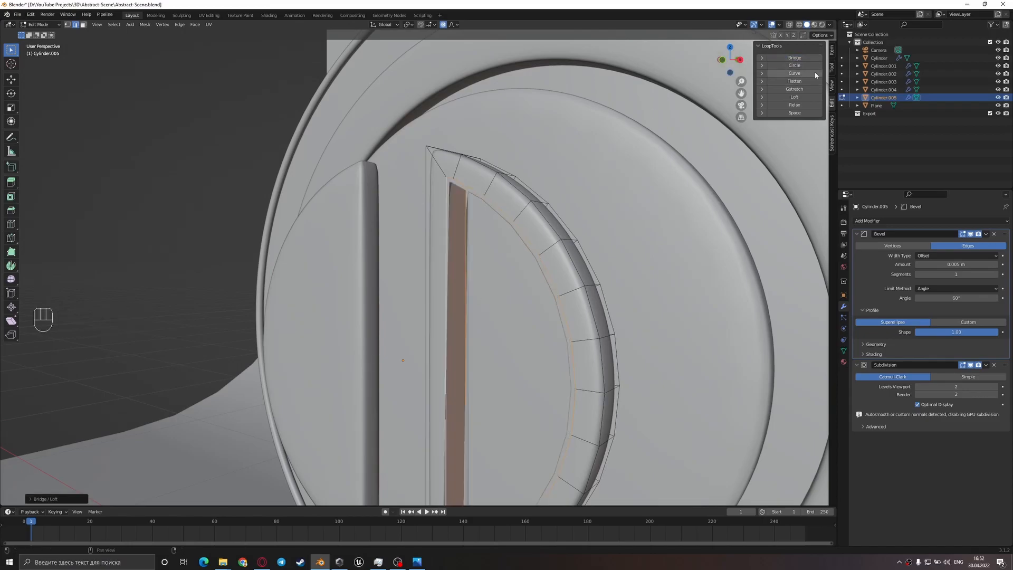
- Set the Bevel modifier's Limit Method to Weight on the hollow segment and show its Item transform properties
scroll(475, 227, down, 6)
middle_drag(465, 230, 460, 202)
scroll(460, 203, up, 4)
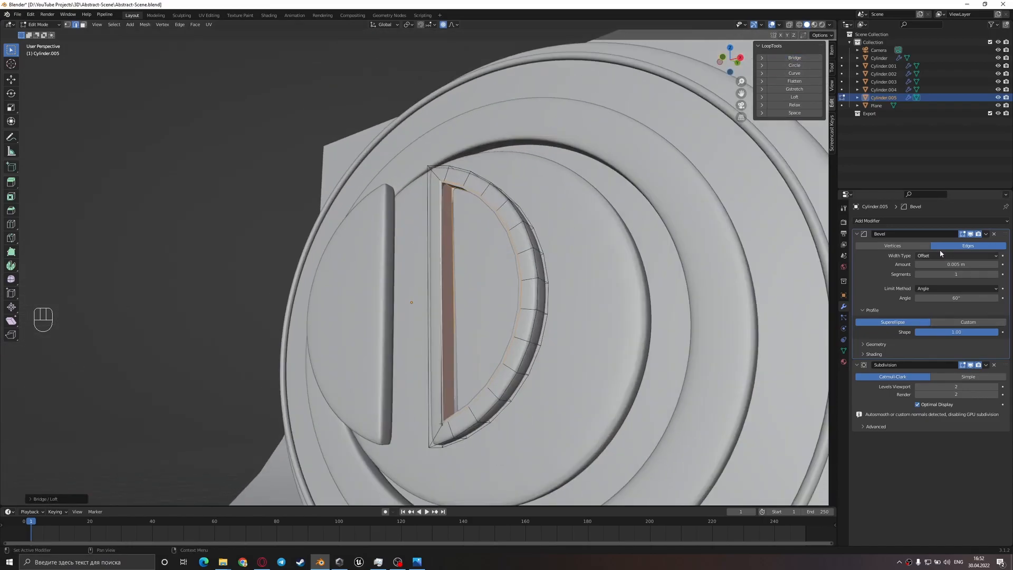
click(956, 288)
click(956, 312)
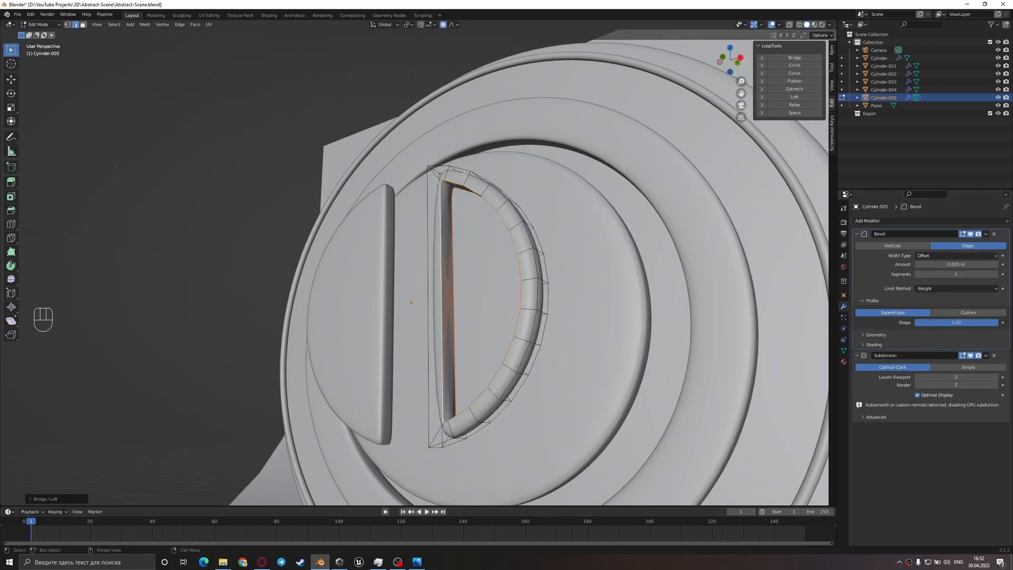
scroll(493, 131, up, 3)
scroll(493, 130, down, 4)
key(Tab)
click(833, 58)
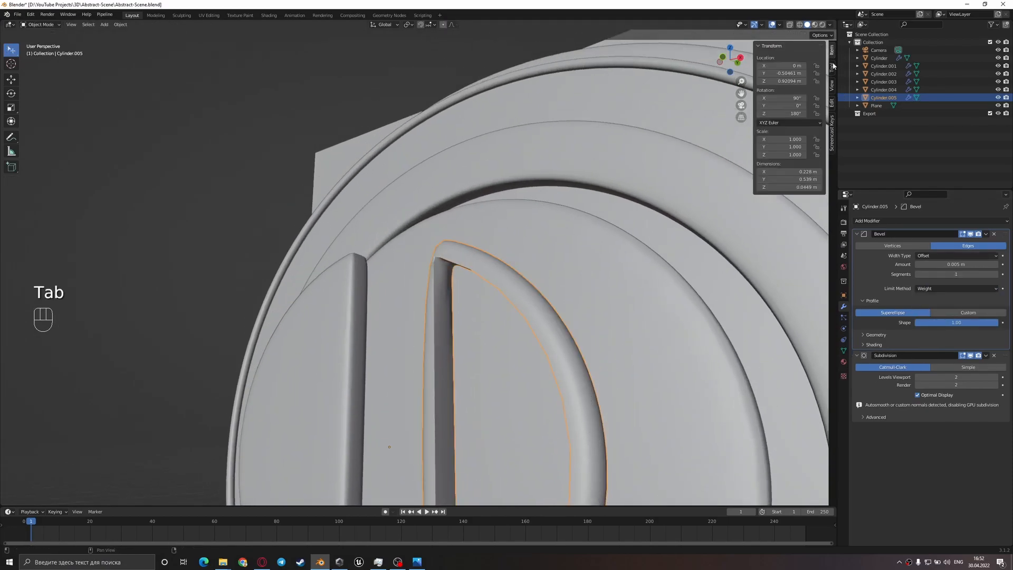
- Set a bevel weight of 1 on the hollow segment's outer and inner front edge loops and its outer back loop
key(2)
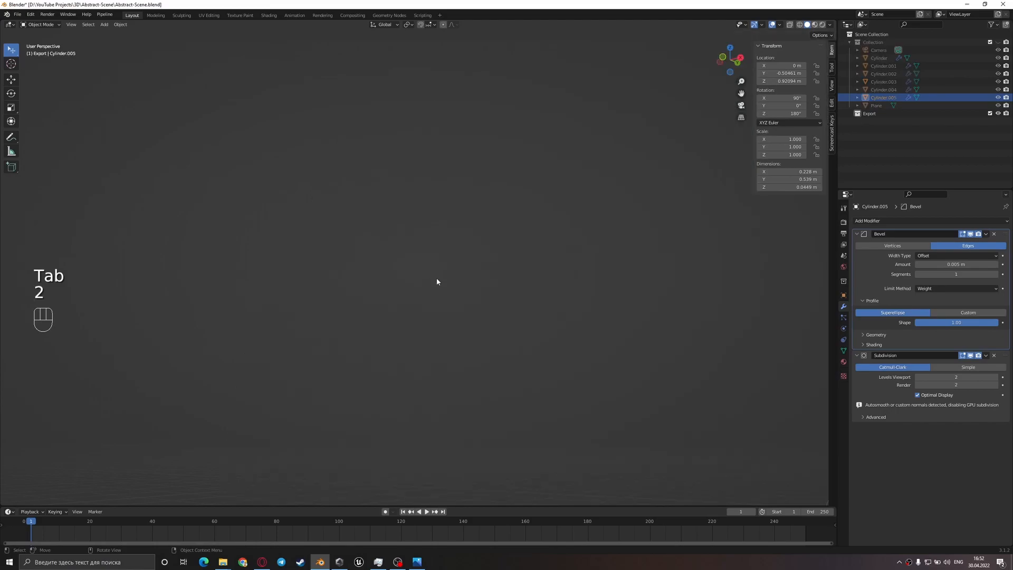
key(ctrl+z)
key(Tab)
key(2)
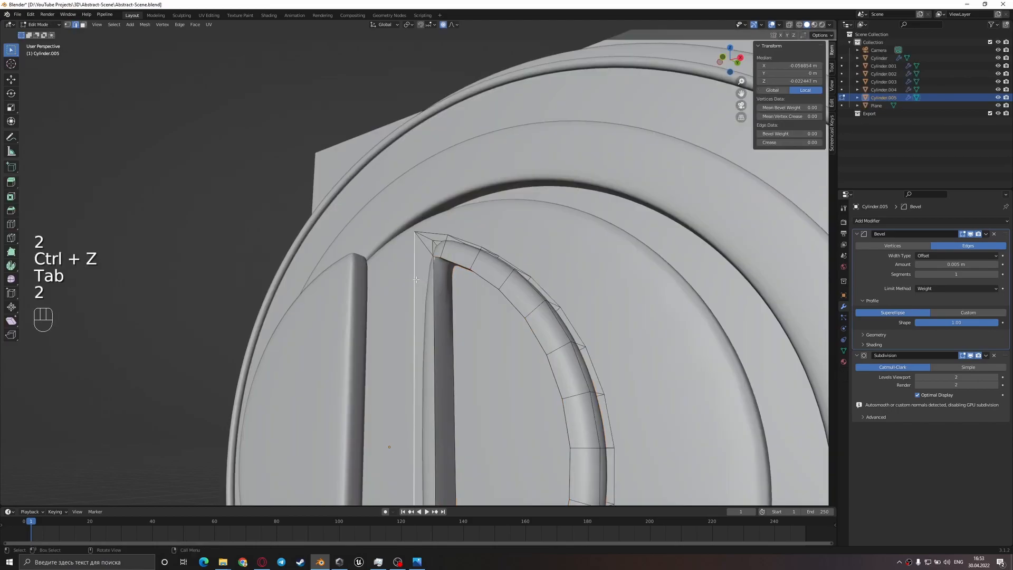
alt+shift+click(416, 279)
alt+shift+click(432, 273)
middle_drag(431, 273, 449, 37)
shift+click(385, 291)
middle_drag(451, 308, 444, 354)
alt+shift+click(425, 354)
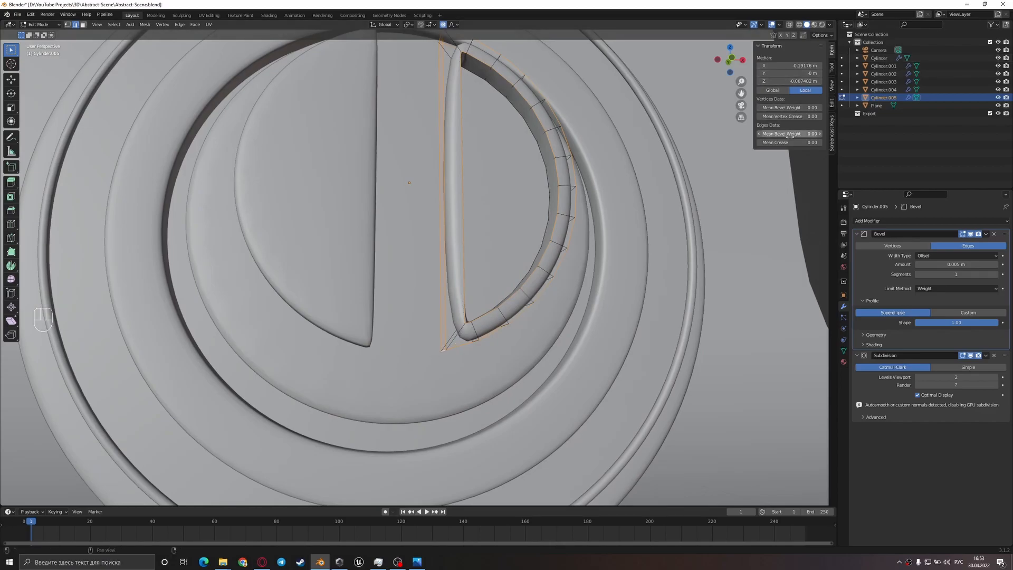
key(Return)
- Set a bevel weight of 1 on the edges joining the inner and outer loops at the hollow segment's two pointed corners
middle_drag(523, 364, 507, 377)
click(464, 349)
mouse_move(465, 349)
middle_down()
mouse_move(421, 357)
mouse_move(475, 355)
middle_up()
key(z)
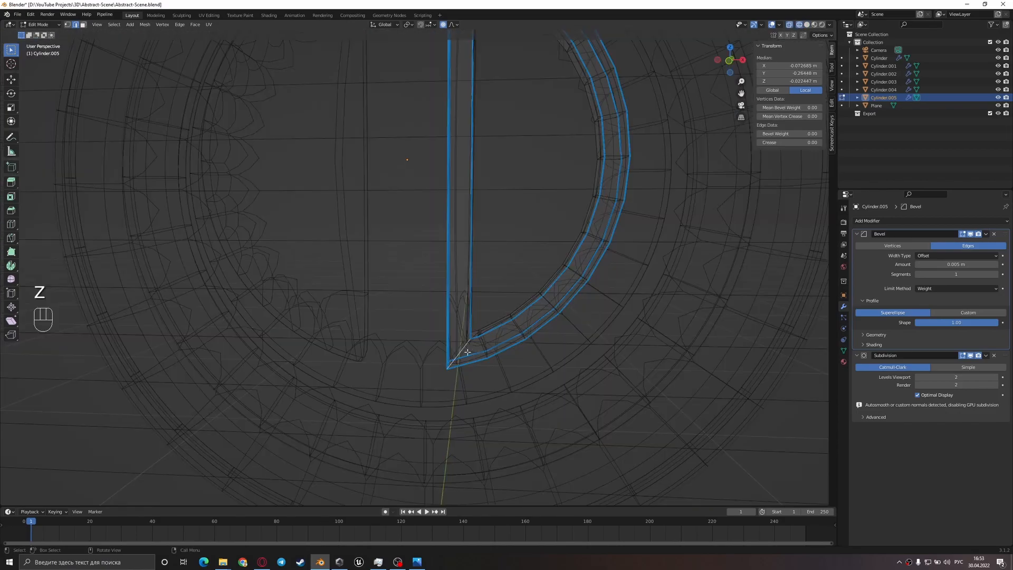
shift+middle_drag(501, 364, 500, 396)
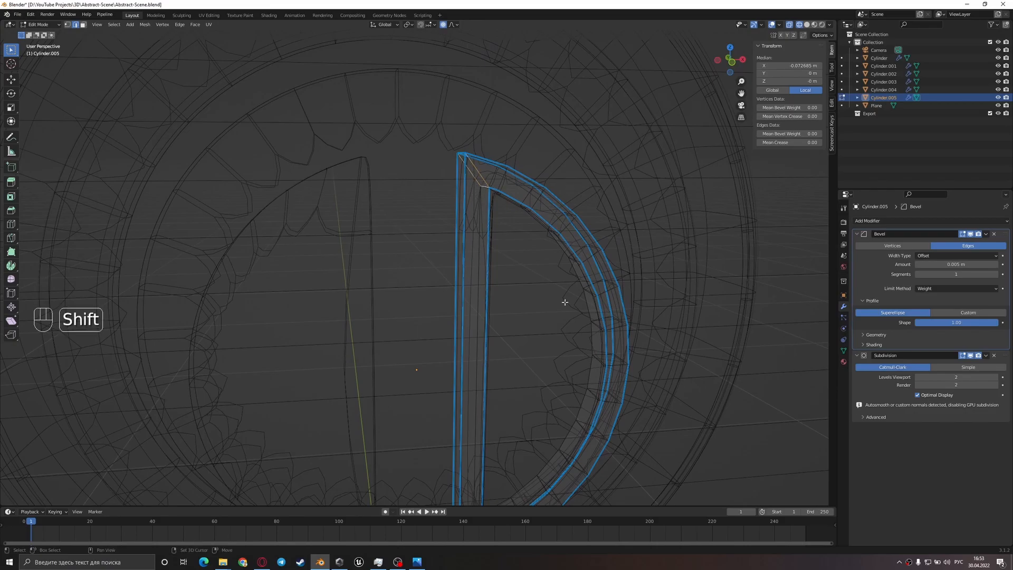
shift+middle_drag(532, 441, 541, 257)
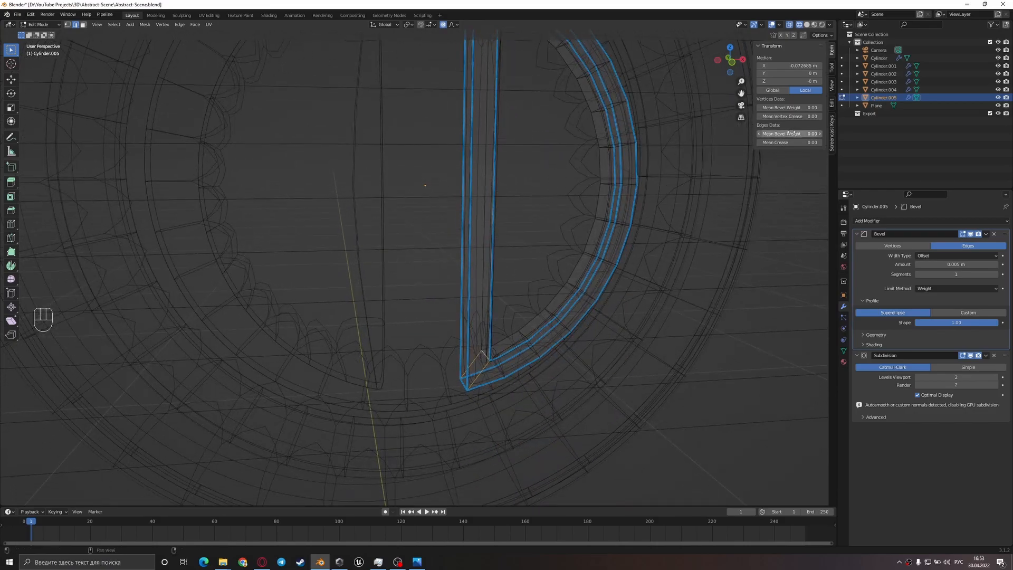
key(z)
mouse_move(544, 351)
middle_down()
mouse_move(477, 391)
mouse_move(559, 374)
mouse_move(522, 378)
middle_up()
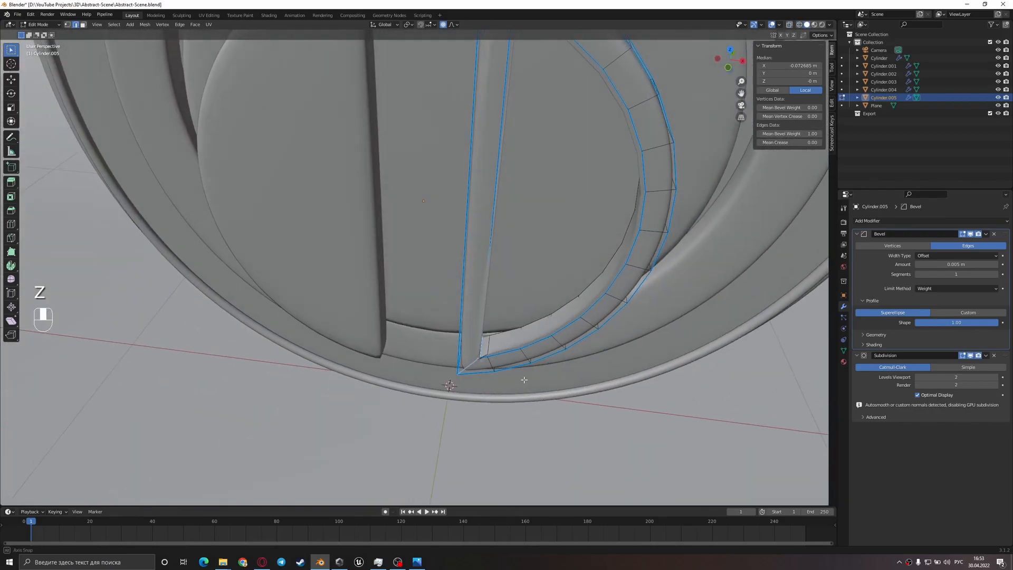
- Give the hollow segment's remaining inner back edge loop a bevel weight of 1 and return to Object Mode
key(z)
key(2)
middle_drag(322, 391, 537, 326)
alt+shift+click(534, 316)
alt+shift+click(534, 316)
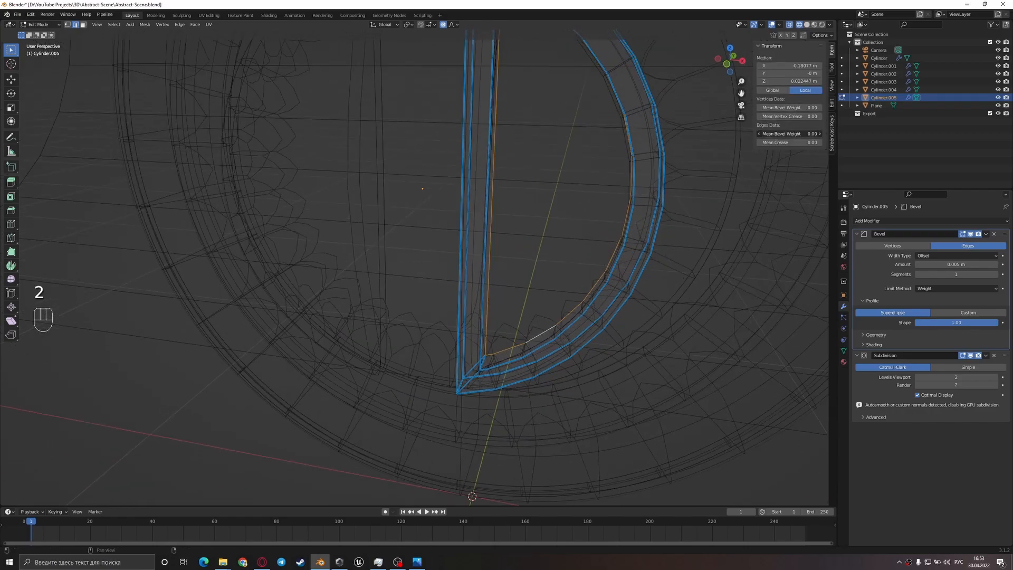
key(Return)
mouse_move(546, 288)
middle_down()
mouse_move(497, 322)
mouse_move(543, 269)
middle_up()
scroll(499, 320, down, 3)
key(z)
key(Tab)
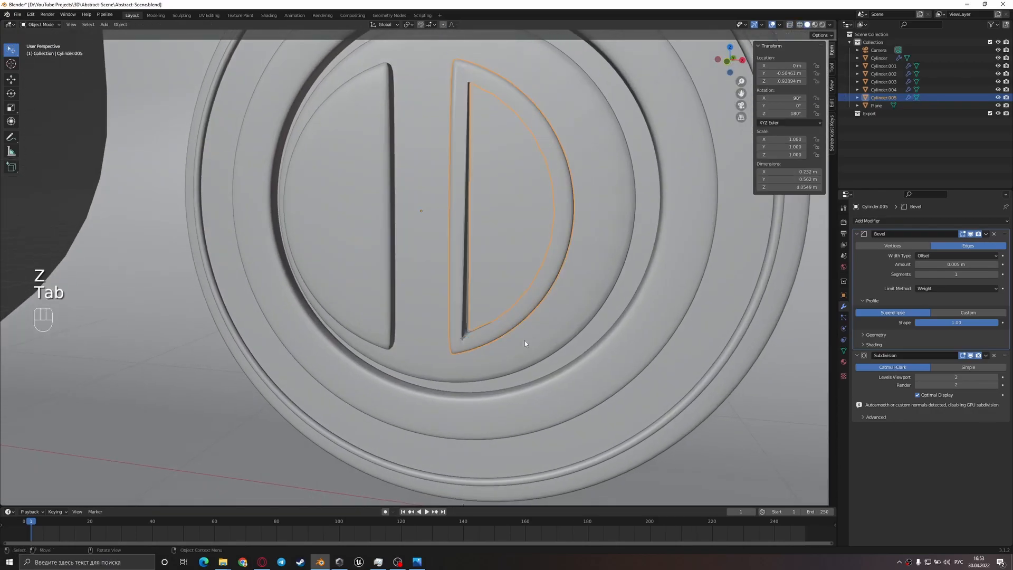
- Turn on the Face Orientation overlay to inspect the normals of the disc and segments
scroll(550, 333, up, 3)
middle_drag(557, 318, 508, 246)
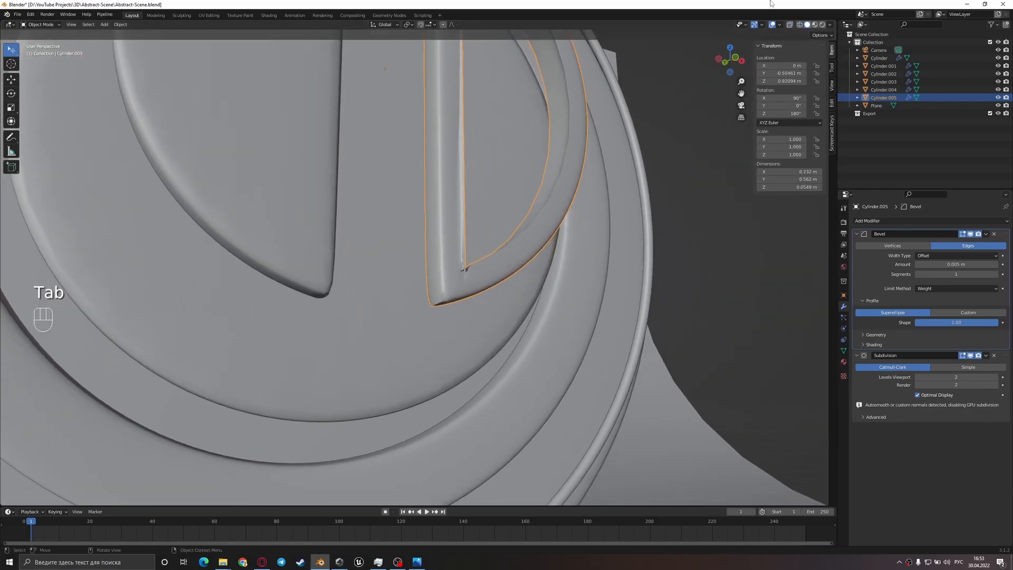
click(781, 24)
click(731, 168)
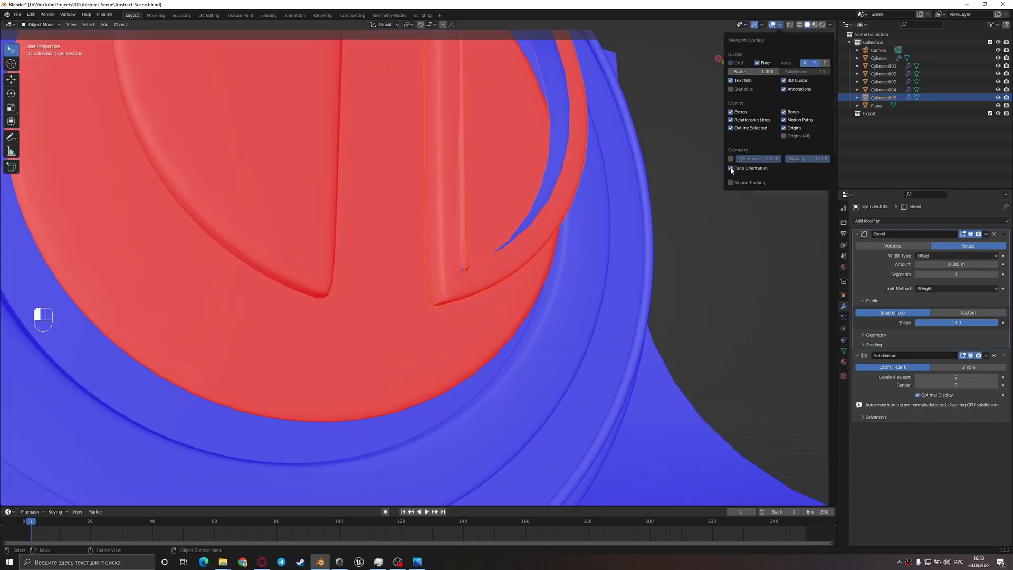
scroll(441, 270, down, 4)
middle_drag(441, 270, 468, 256)
- Recalculate the central disc's normals to face outside
click(543, 254)
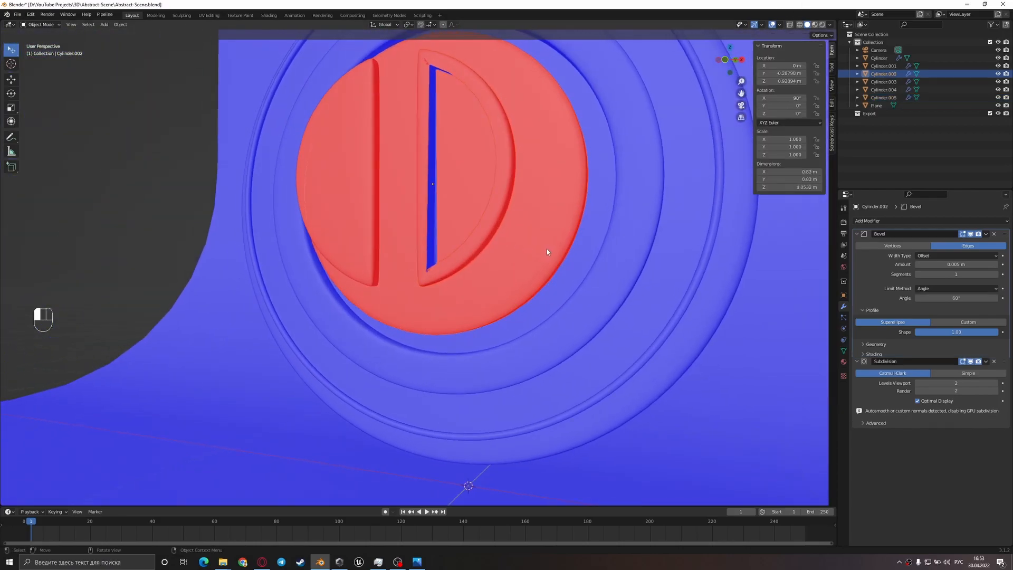
key(Tab)
scroll(532, 260, down, 3)
middle_drag(531, 260, 544, 248)
key(a)
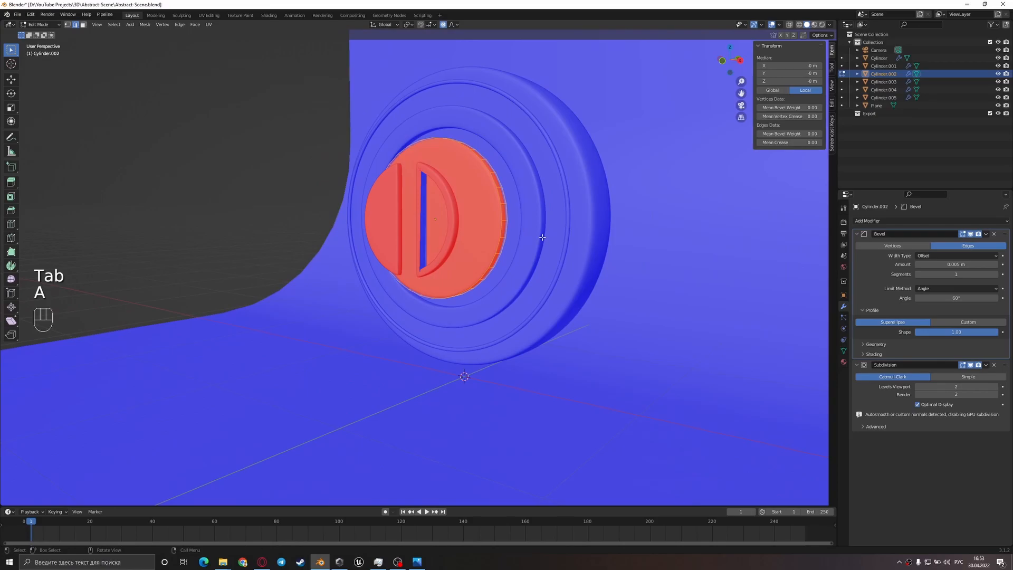
key(alt+n)
click(541, 245)
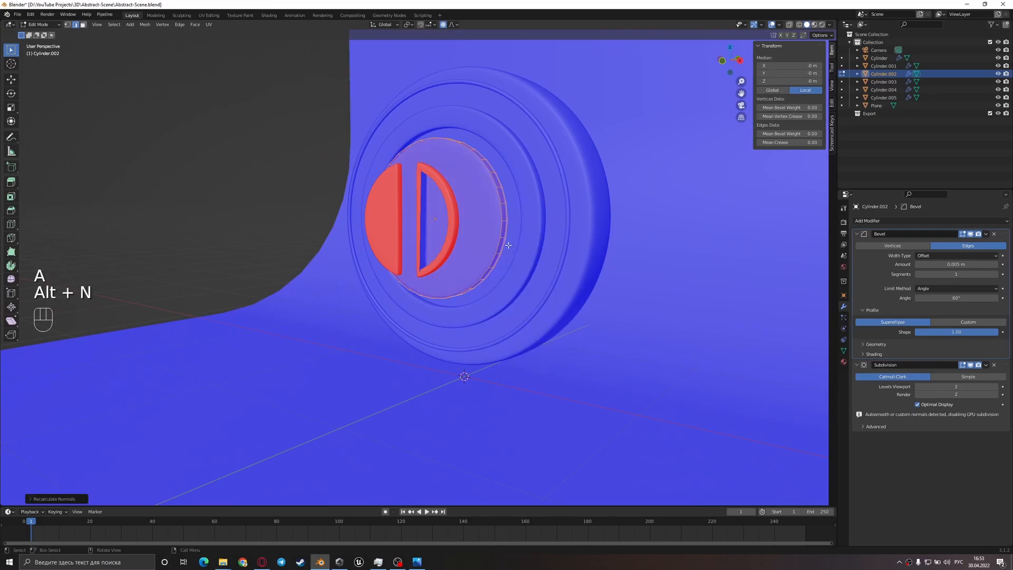
scroll(433, 232, up, 3)
key(Tab)
- Recalculate the solid half-disc segment's normals to face outside
click(371, 222)
key(Tab)
key(a)
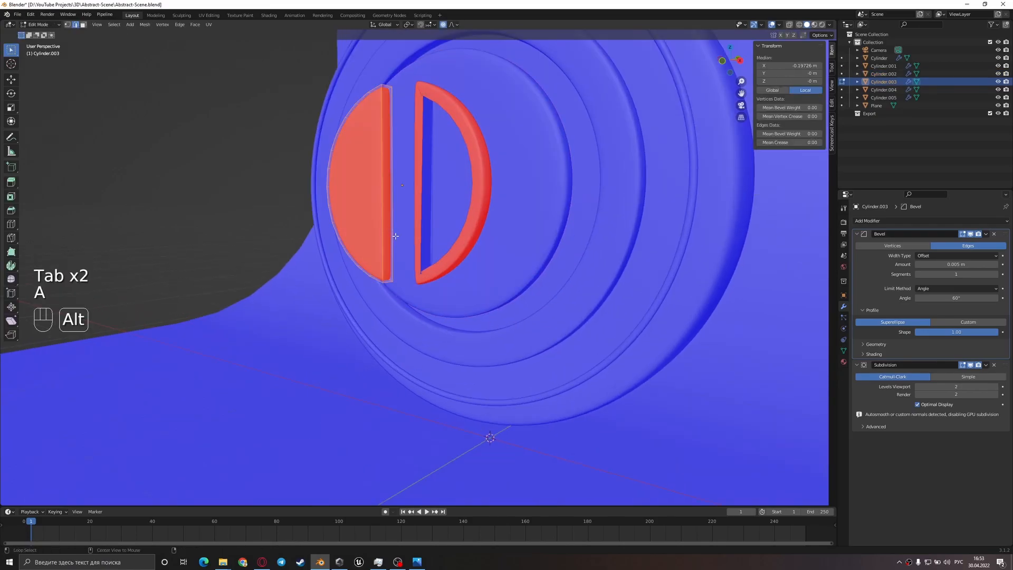
key(alt+n)
click(396, 234)
key(Tab)
- Recalculate the hollow segment's normals to face outside
click(464, 235)
shift+middle_drag(464, 236, 474, 290)
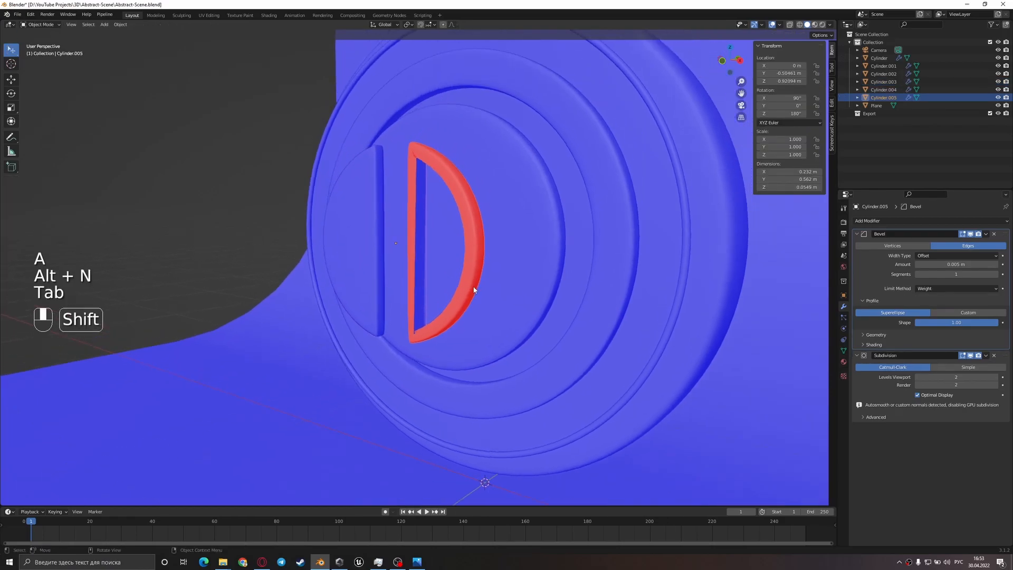
key(Tab)
key(a)
key(alt+n)
click(473, 283)
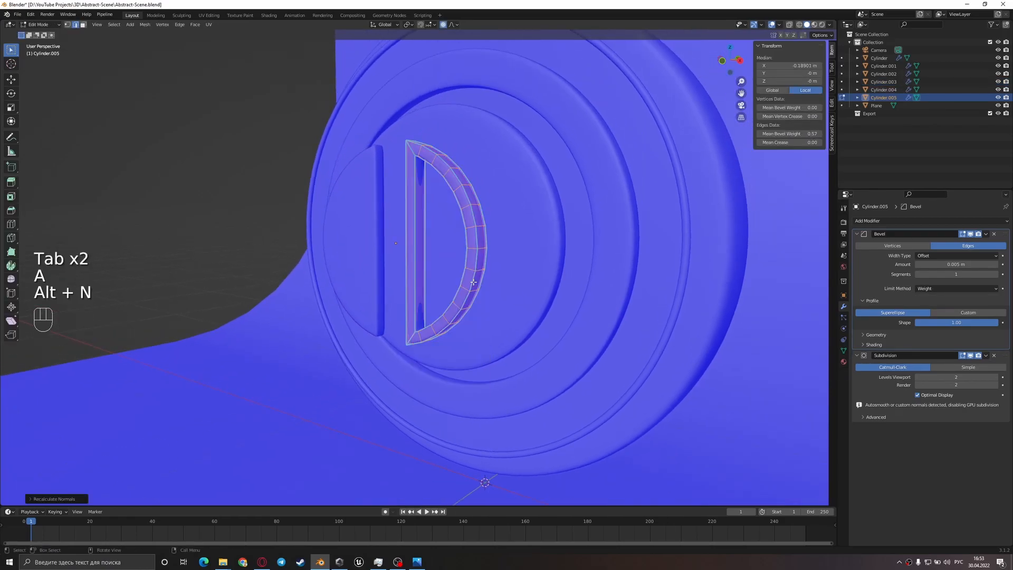
key(alt+n)
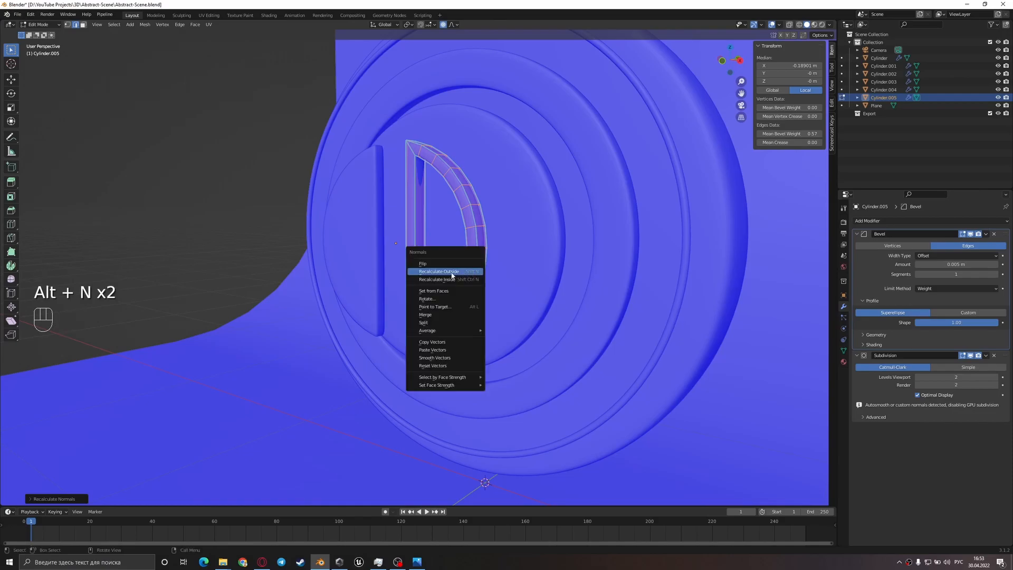
click(471, 272)
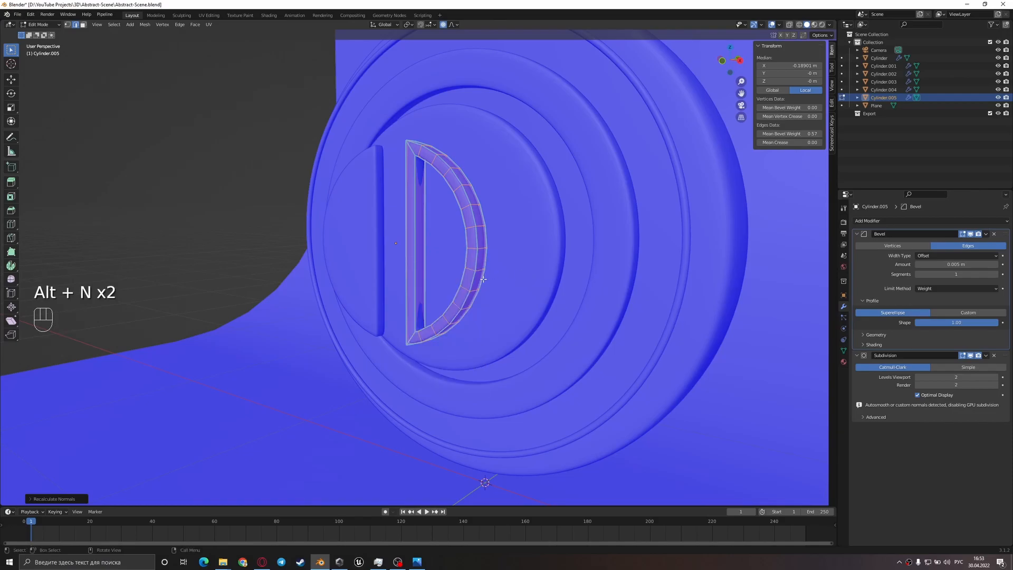
middle_drag(470, 272, 486, 289)
key(Tab)
- Turn off the Face Orientation overlay and inspect the hollow segment's shading
key(z)
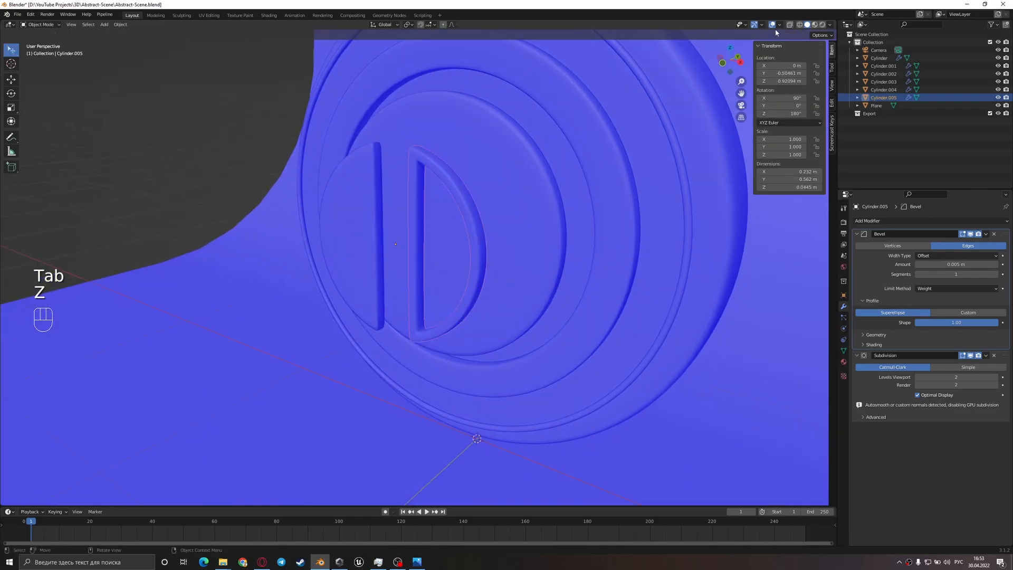
click(779, 24)
click(732, 169)
scroll(404, 271, up, 3)
shift+middle_drag(478, 380, 482, 354)
middle_drag(481, 354, 496, 272)
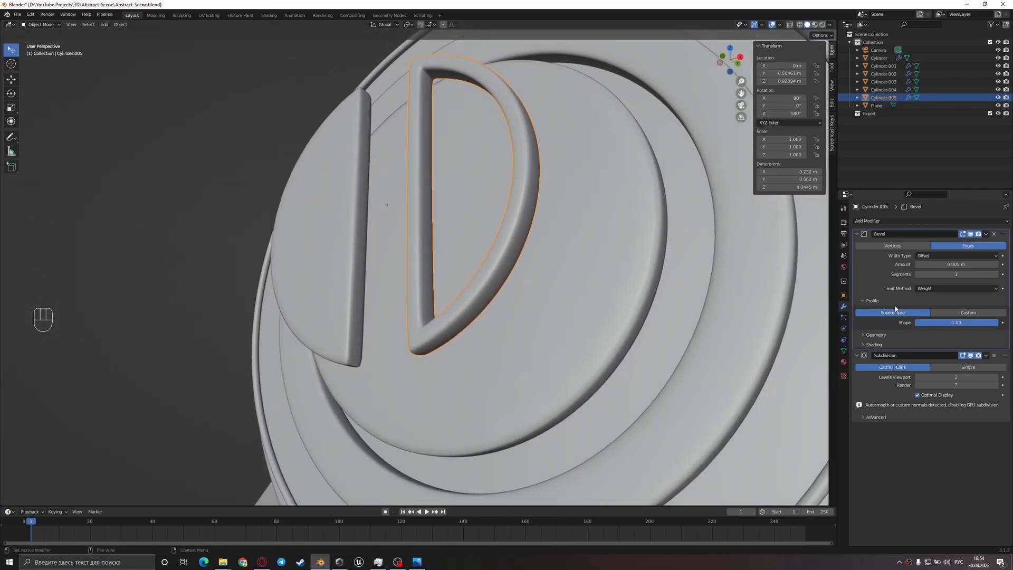
- Set the hollow segment's Bevel modifier to 2 segments with an amount of 0.017 m
click(997, 275)
scroll(771, 306, down, 2)
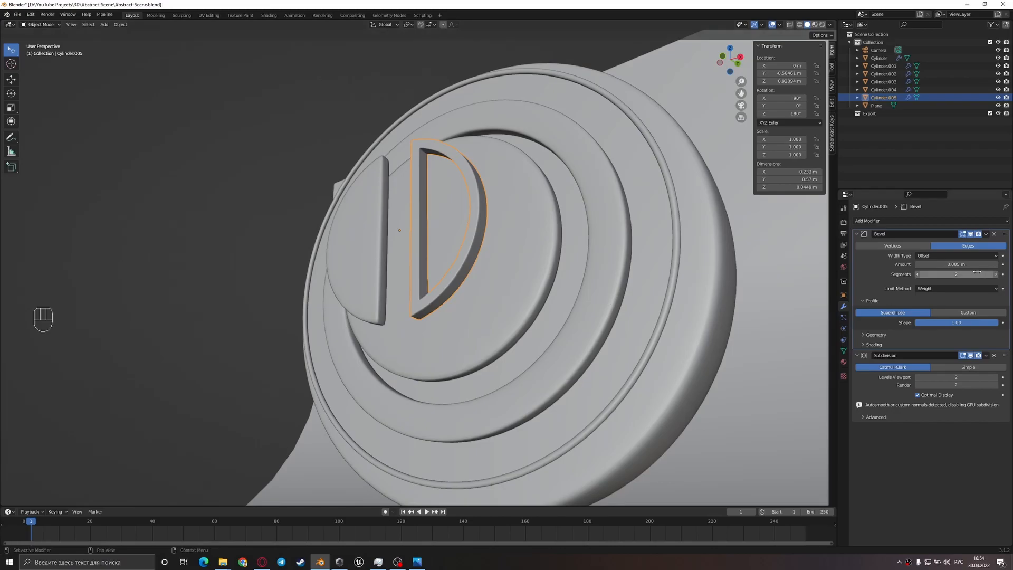
scroll(635, 295, up, 3)
mouse_move(957, 264)
mouse_down()
mouse_move(929, 264)
mouse_move(950, 265)
mouse_up()
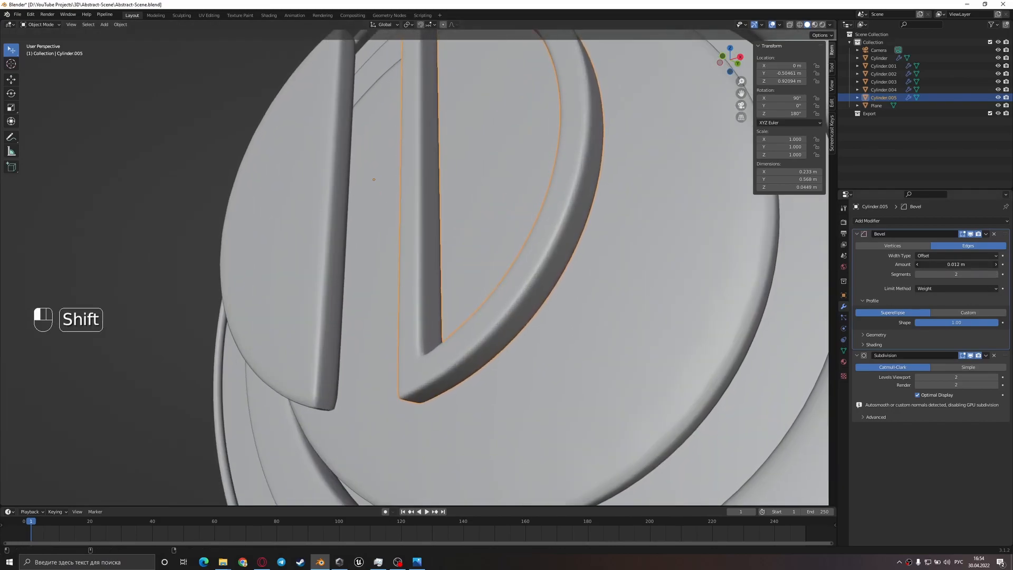
scroll(464, 254, down, 4)
middle_drag(470, 248, 401, 475)
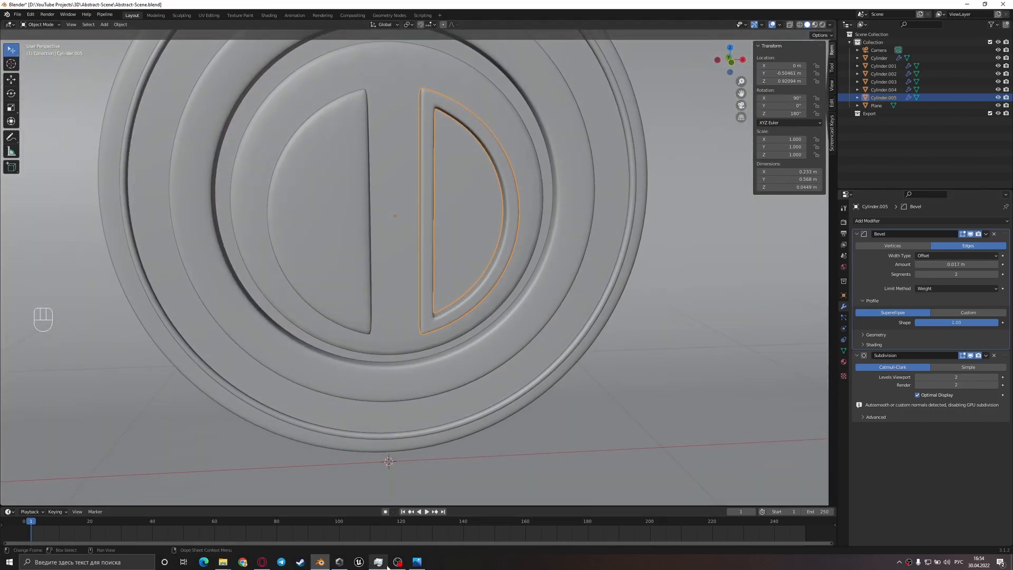
- Check the reference image ref.jpg for the shape inside the hollow segment
click(421, 561)
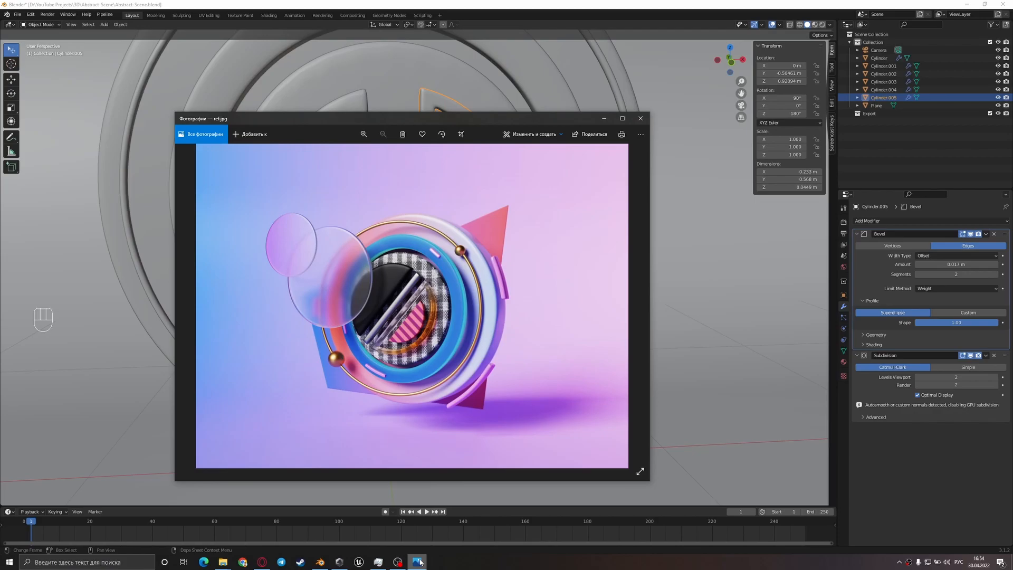
click(421, 561)
scroll(394, 272, up, 2)
middle_drag(395, 271, 361, 278)
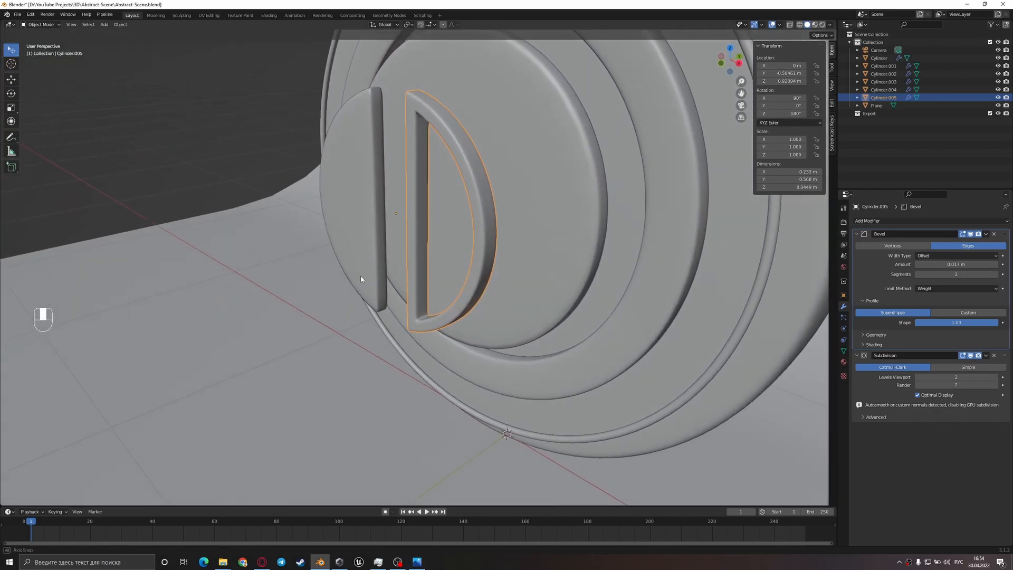
- Duplicate the hollow segment's inner wall faces in place and separate the copy into its own object
click(422, 304)
click(421, 297)
key(Tab)
key(3)
alt+shift+click(422, 315)
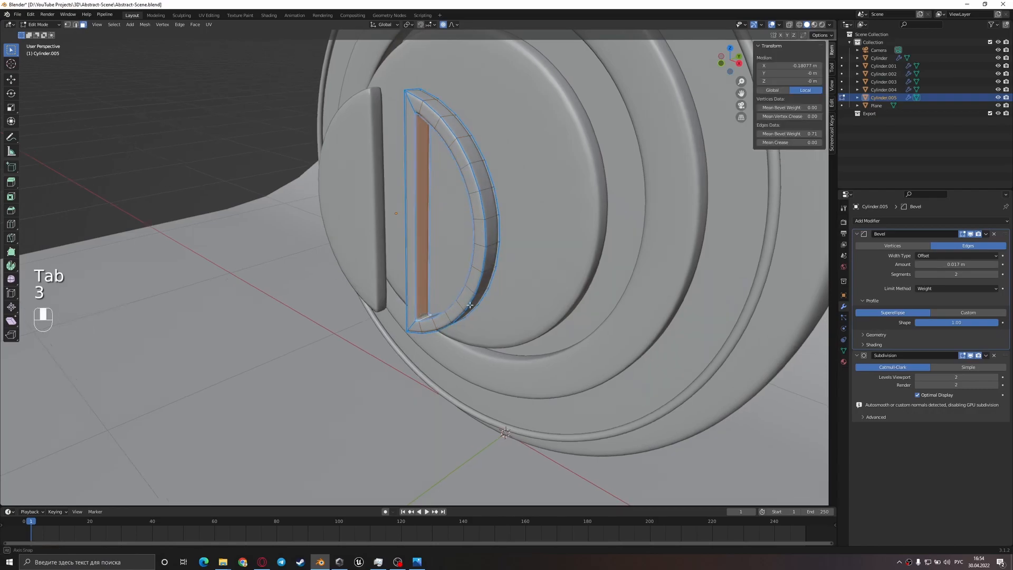
middle_drag(469, 304, 484, 318)
key(shift+d)
right_click(522, 316)
key(s)
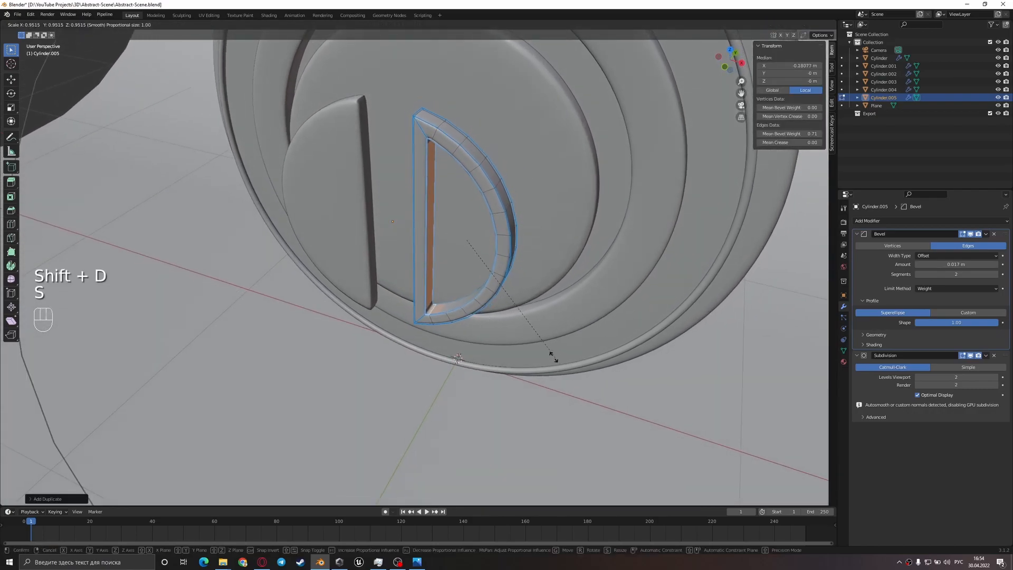
right_click(541, 351)
key(p)
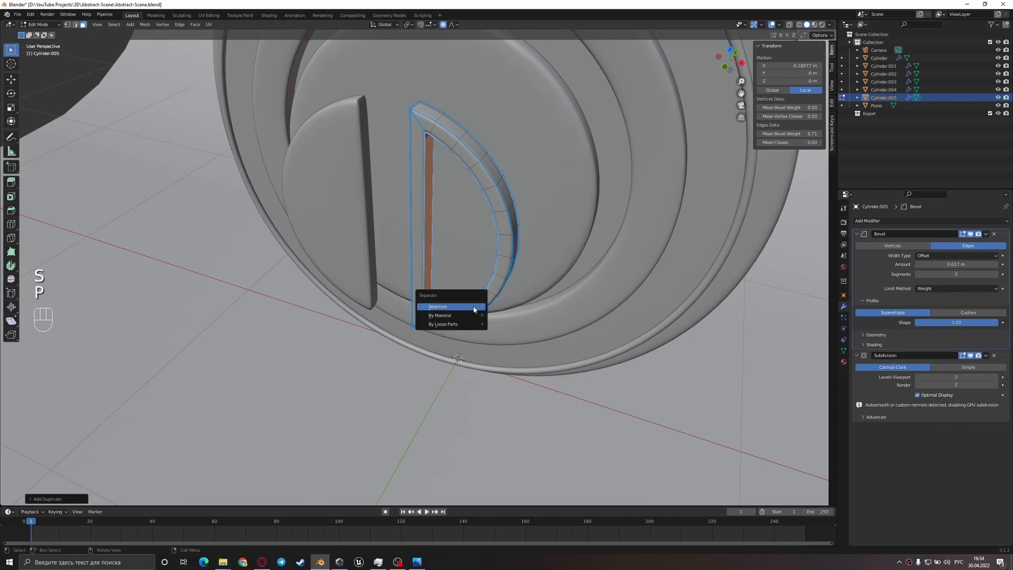
click(474, 307)
key(Tab)
- Set the separated inner wall object's origin to its geometry
click(475, 294)
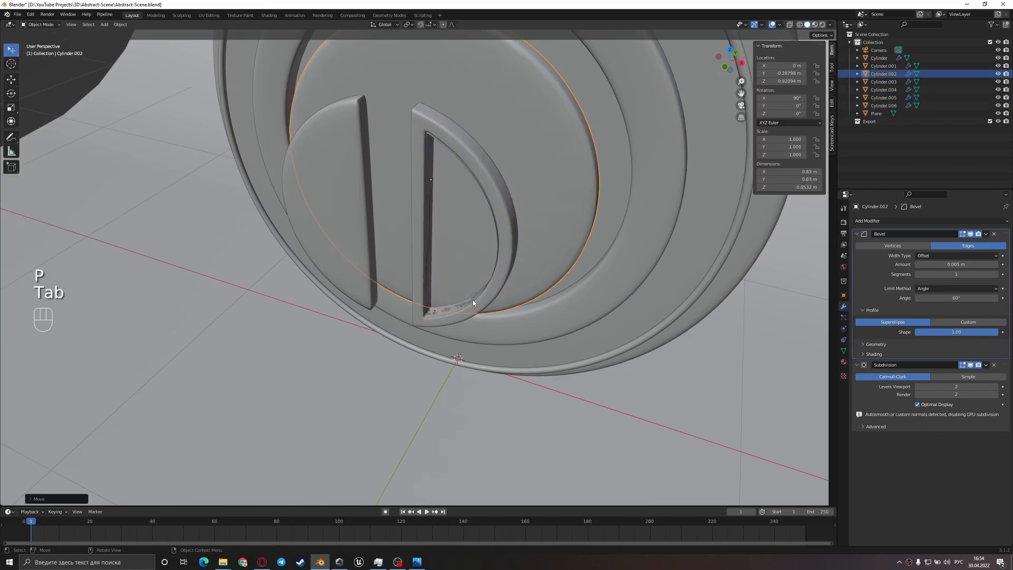
middle_drag(514, 341, 527, 380)
key(s)
right_click(506, 359)
right_click(490, 335)
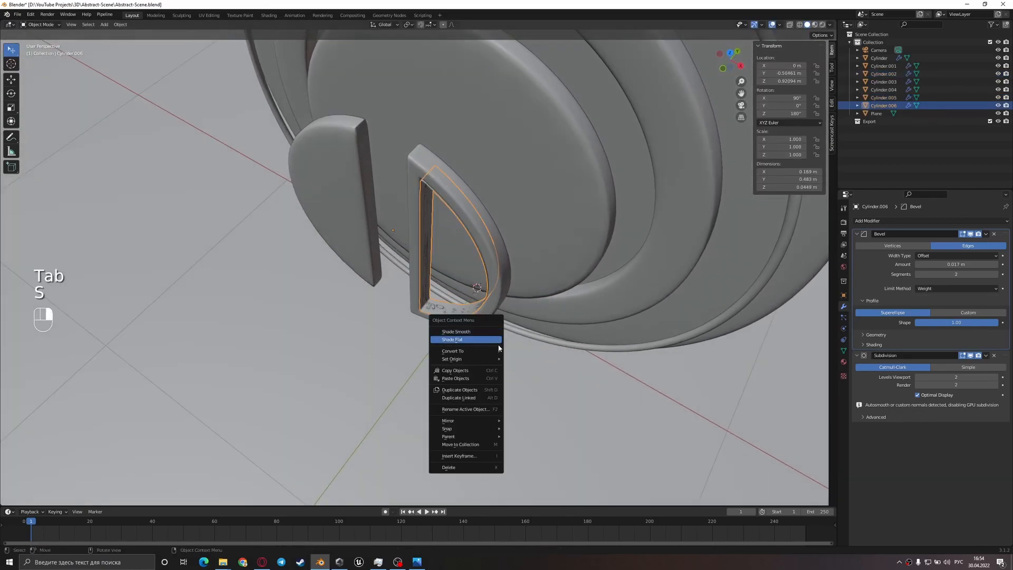
click(528, 369)
middle_drag(531, 373, 554, 403)
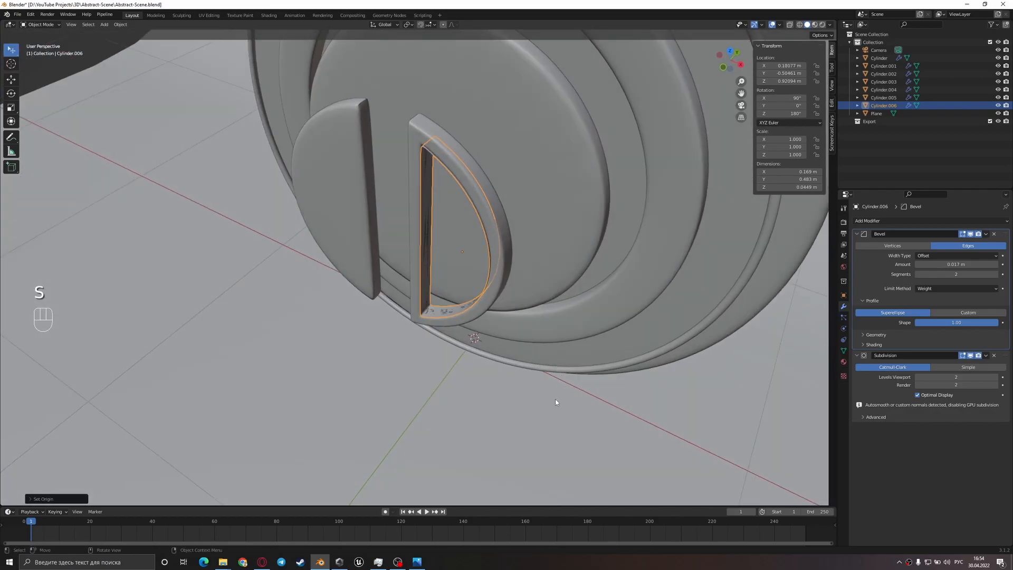
- Scale the separated inner wall down uniformly to about 0.636 so it sits inside the hollow segment
key(s)
click(509, 362)
middle_drag(509, 362, 530, 252)
key(s)
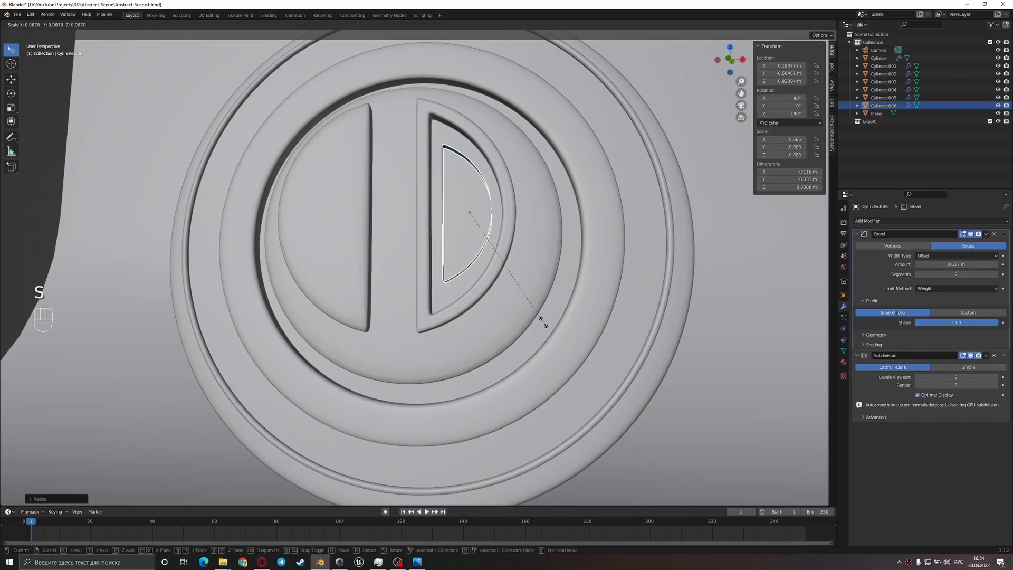
click(534, 316)
- Stretch the small inner piece along the global Y axis to a depth of about 0.043 m
middle_drag(537, 316, 467, 338)
key(KP_7)
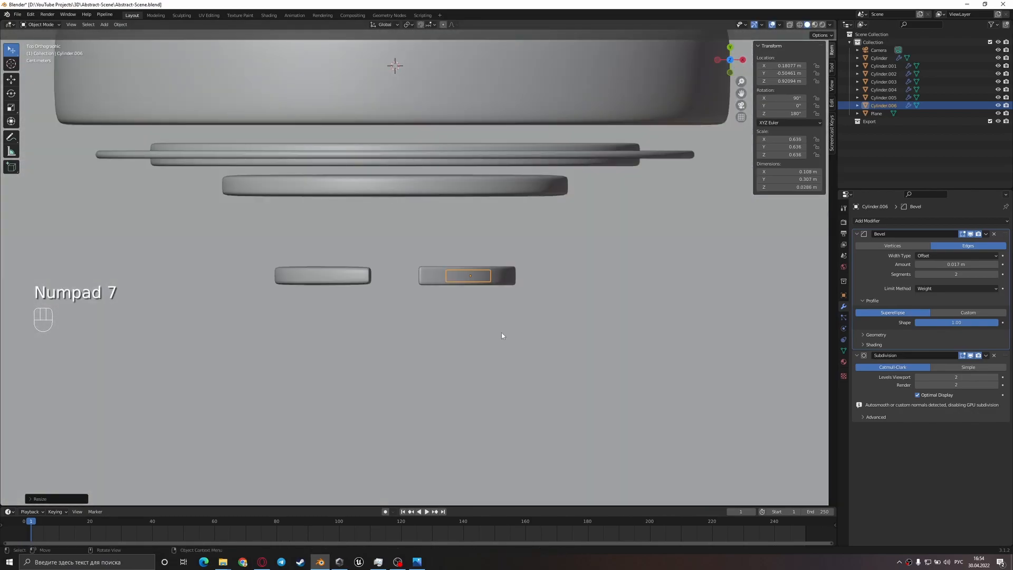
key(s)
key(y)
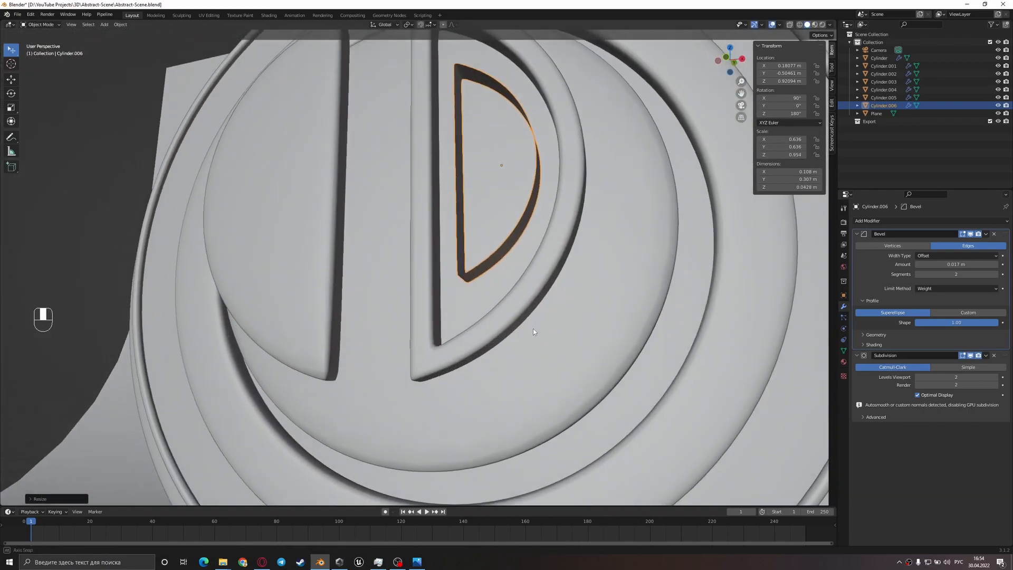
- Fill both open sides of the small inner half-disc piece with faces
middle_drag(533, 328, 477, 317)
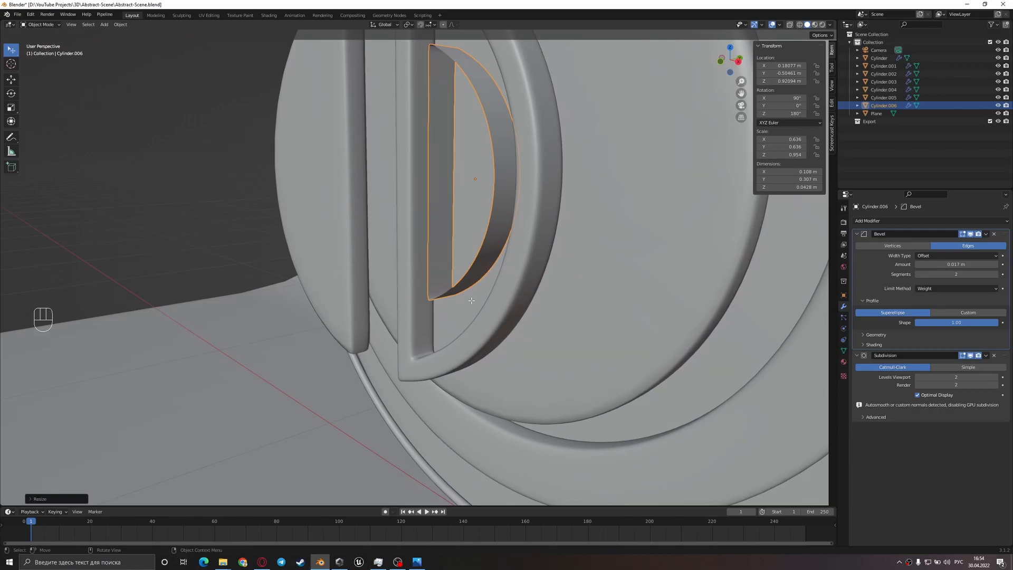
key(Tab)
alt+shift+click(428, 219)
key(f)
middle_drag(428, 219, 478, 228)
alt+shift+click(402, 218)
key(f)
key(Tab)
- Apply the small inner piece's scale and save the file
key(ctrl+a)
click(478, 229)
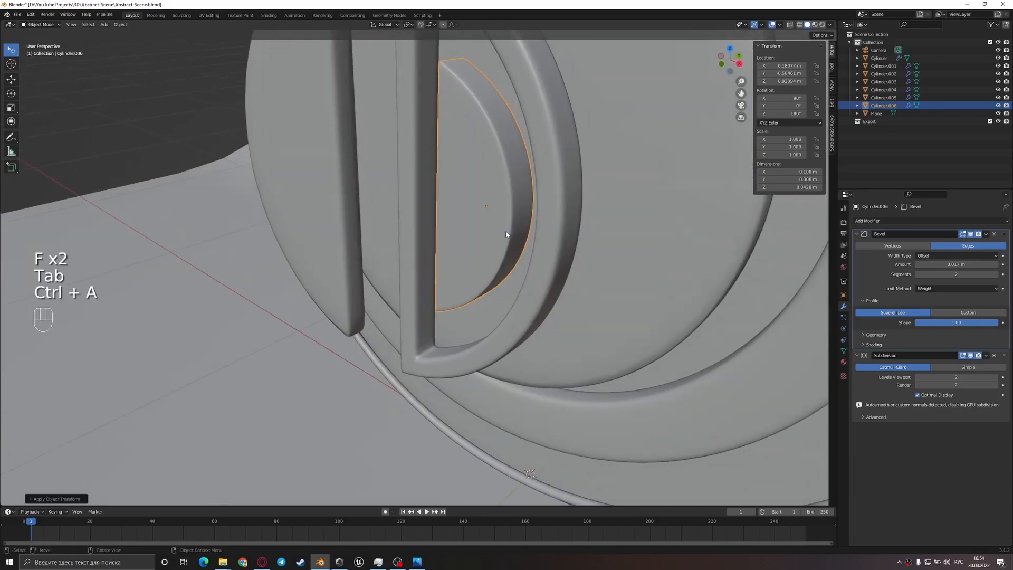
scroll(540, 261, up, 2)
key(ctrl+s)
scroll(533, 246, down, 3)
scroll(504, 219, up, 3)
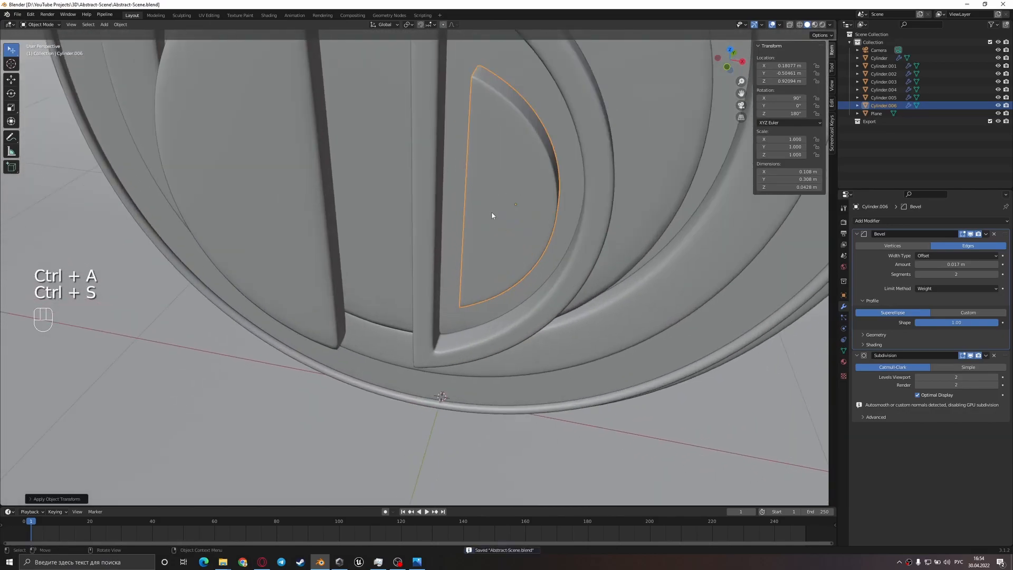
middle_drag(572, 213, 568, 246)
scroll(560, 264, down, 2)
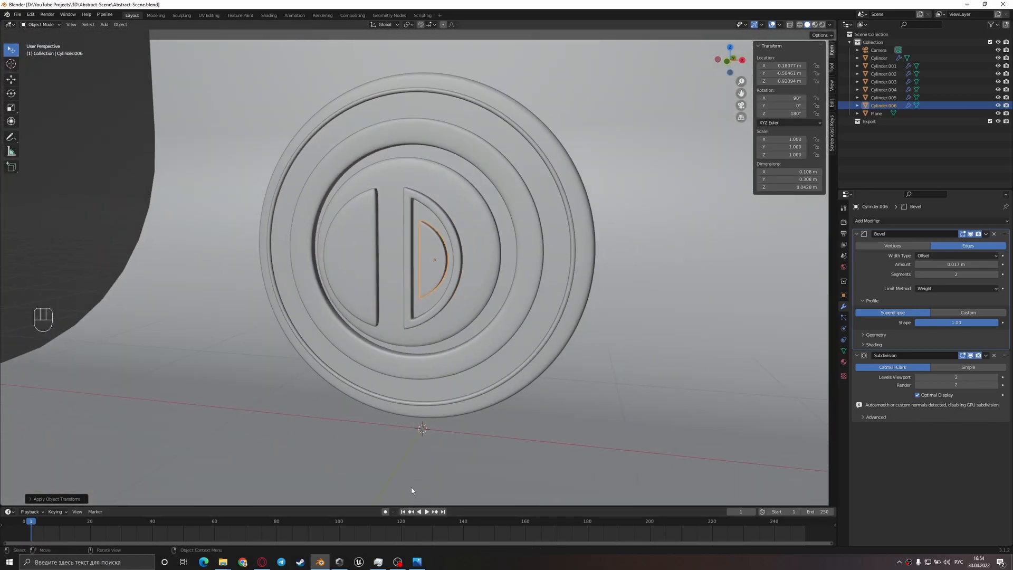
- Duplicate the solid half-disc's flat straight side face in place and separate the copy into its own object
middle_drag(393, 304, 346, 270)
click(366, 287)
scroll(387, 283, up, 3)
key(Tab)
key(3)
click(347, 265)
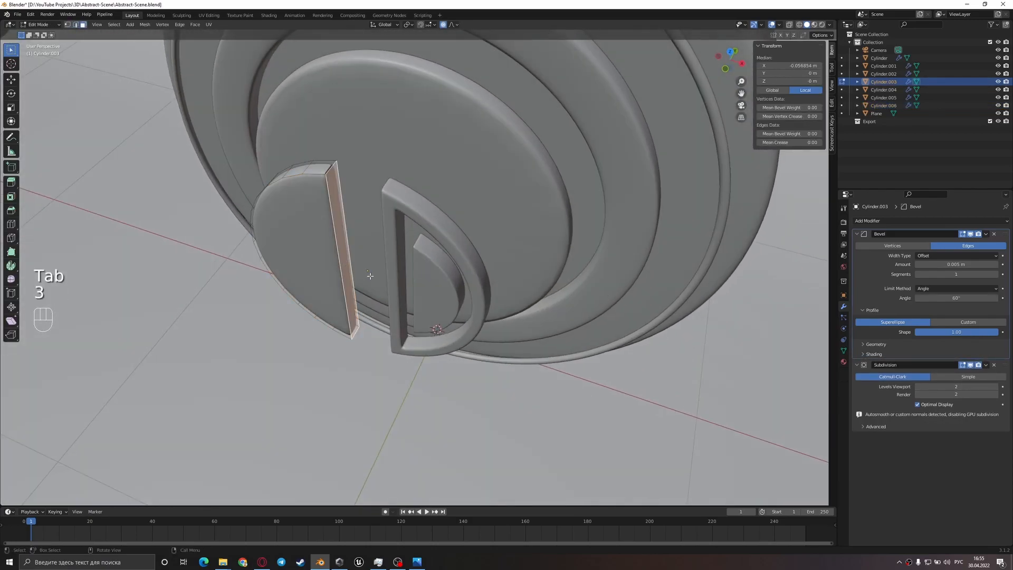
key(shift+d)
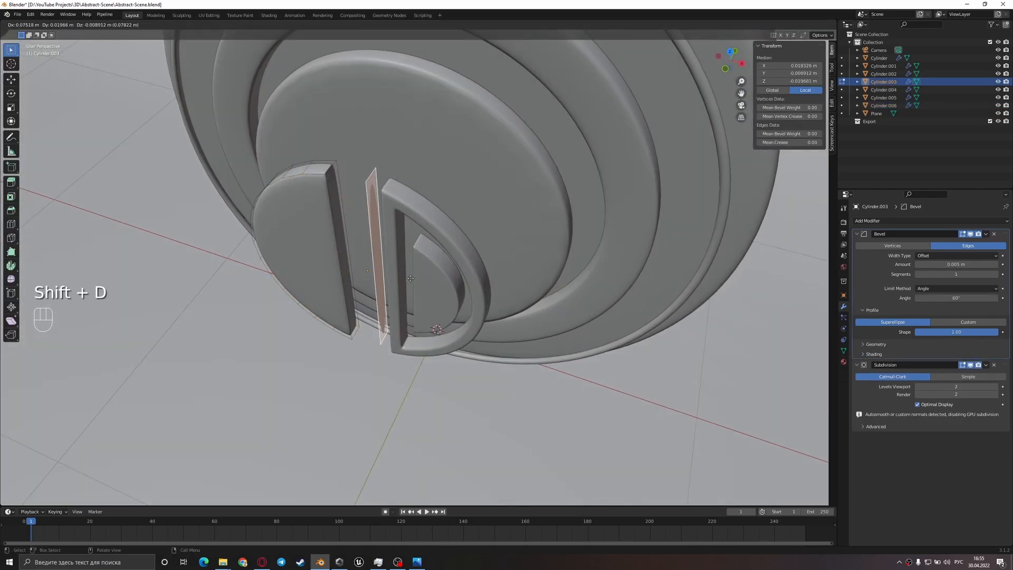
right_click(353, 280)
key(p)
click(351, 281)
key(Tab)
click(351, 280)
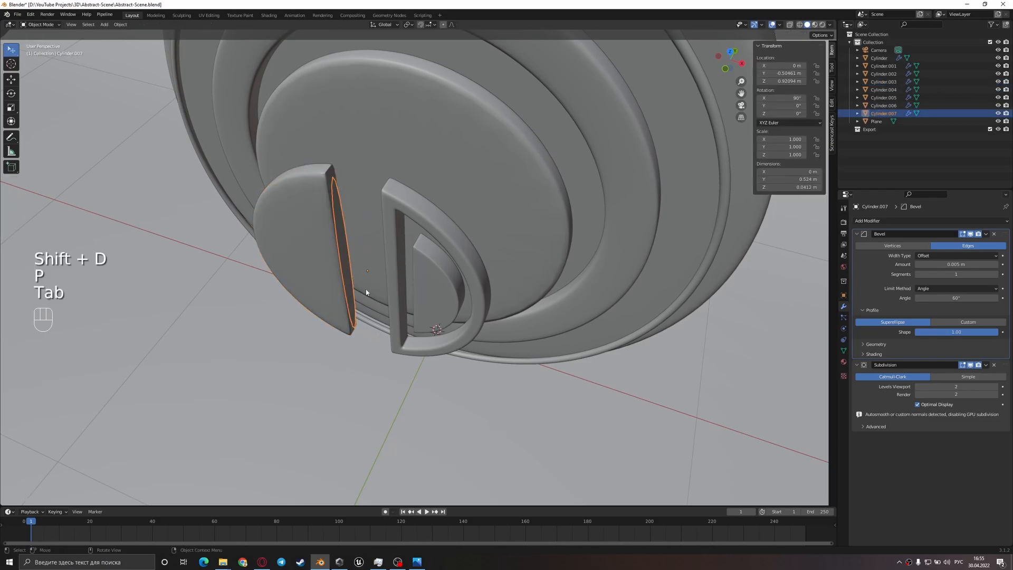
- Set the separated face's origin to its geometry and move it along X into the gap, at about -0.012 m
key(KP_7)
right_click(369, 295)
mouse_move(369, 294)
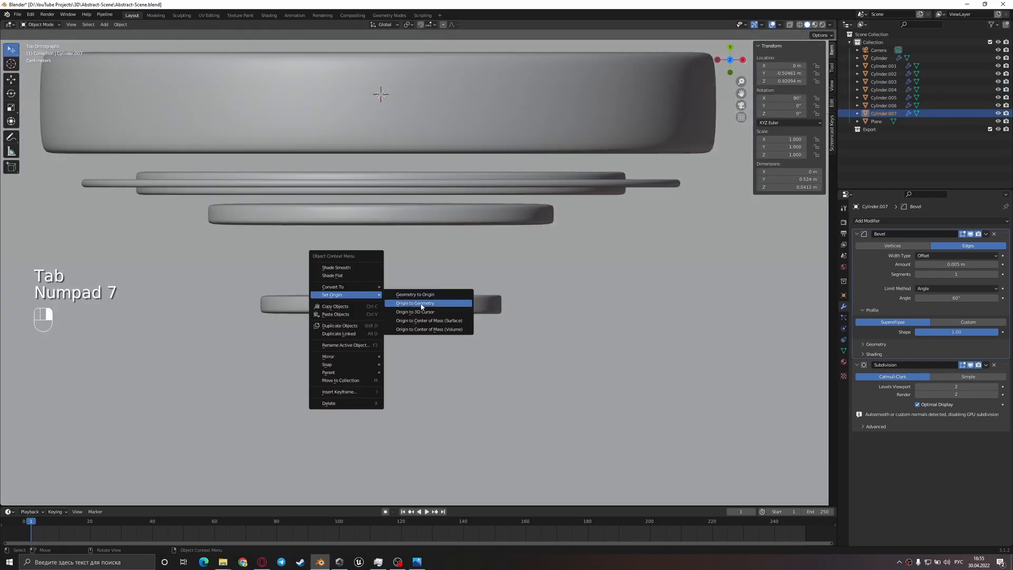
click(422, 304)
key(g)
key(y)
key(x)
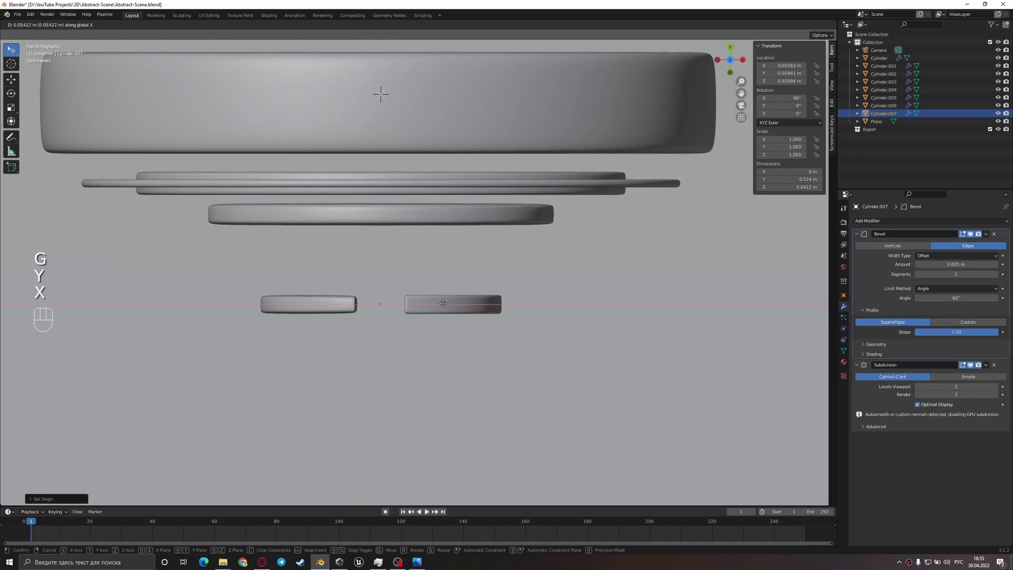
click(440, 303)
- Extrude the separated face about 0.045 m along its normal to form a vertical bar between the half-discs
key(Tab)
key(a)
middle_drag(441, 303, 437, 261)
key(e)
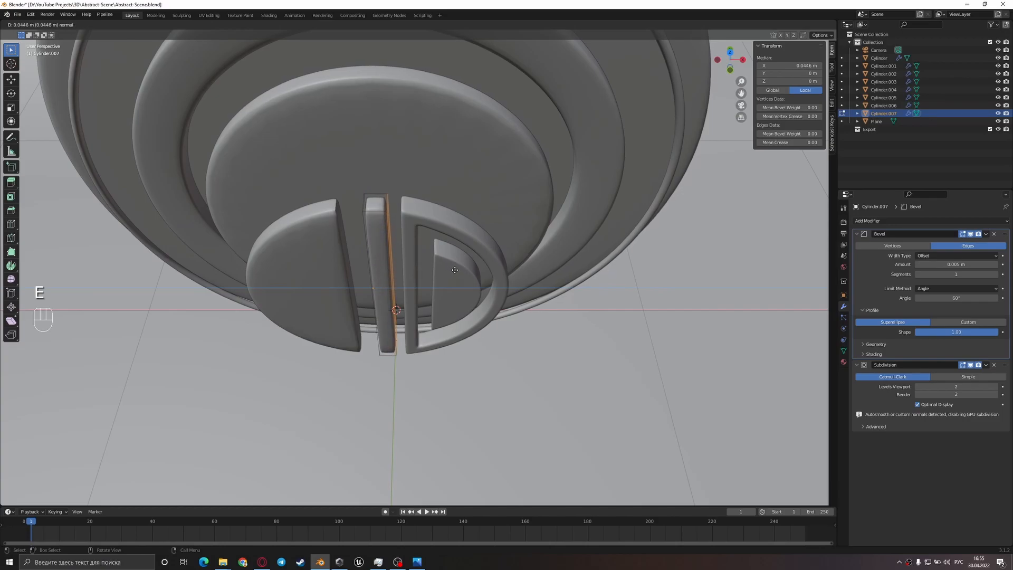
click(455, 270)
- Apply the new vertical bar's scale
key(Tab)
key(ctrl+a)
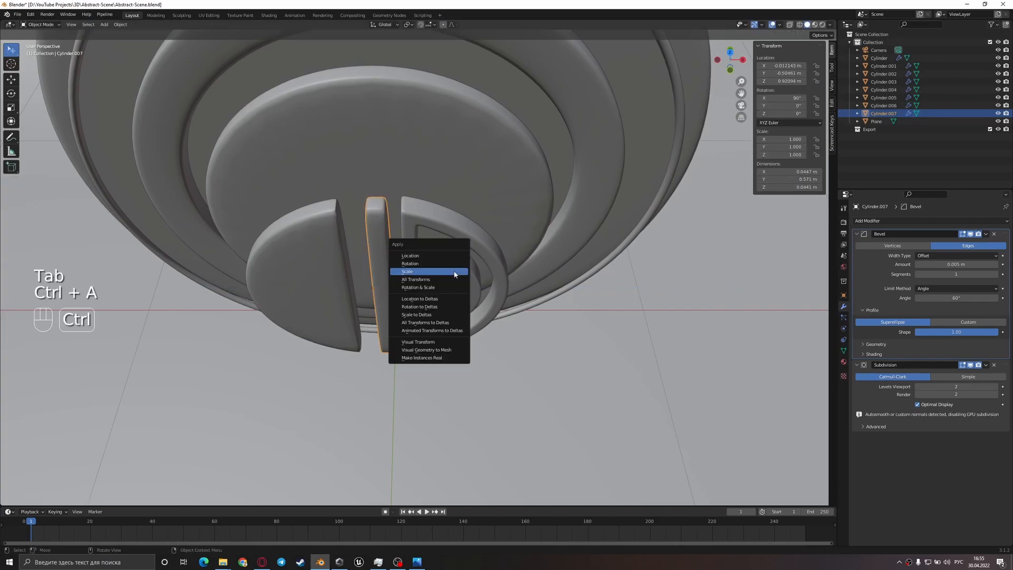
click(454, 271)
middle_drag(454, 271, 393, 299)
key(ctrl+a)
click(389, 294)
- Set the vertical bar's origin to its geometry
key(KP_7)
key(g)
key(y)
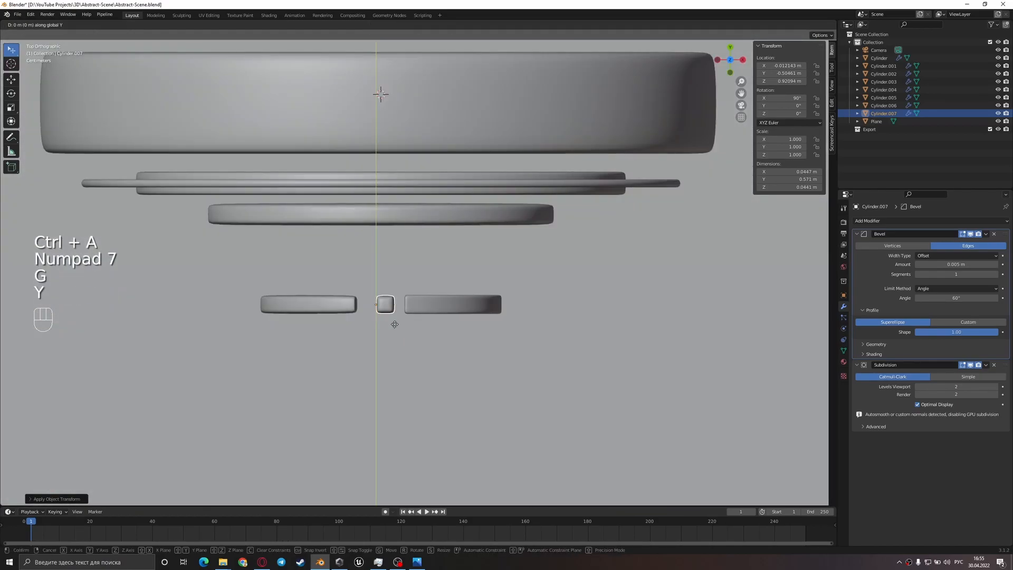
right_click(395, 323)
right_click(396, 321)
mouse_move(397, 320)
click(436, 329)
- Centre the bar in the gap between the two half-disc segments, at X about -0.002 m
key(g)
key(y)
click(452, 330)
middle_drag(452, 330, 463, 236)
middle_drag(388, 380, 363, 326)
- Add a centred loop cut across the vertical bar and bevel it into several evenly spread edge loops along its length
scroll(369, 296, up, 4)
key(Tab)
scroll(363, 326, down, 4)
key(ctrl+r)
click(378, 193)
right_click(378, 193)
scroll(427, 233, down, 4)
key(ctrl+b)
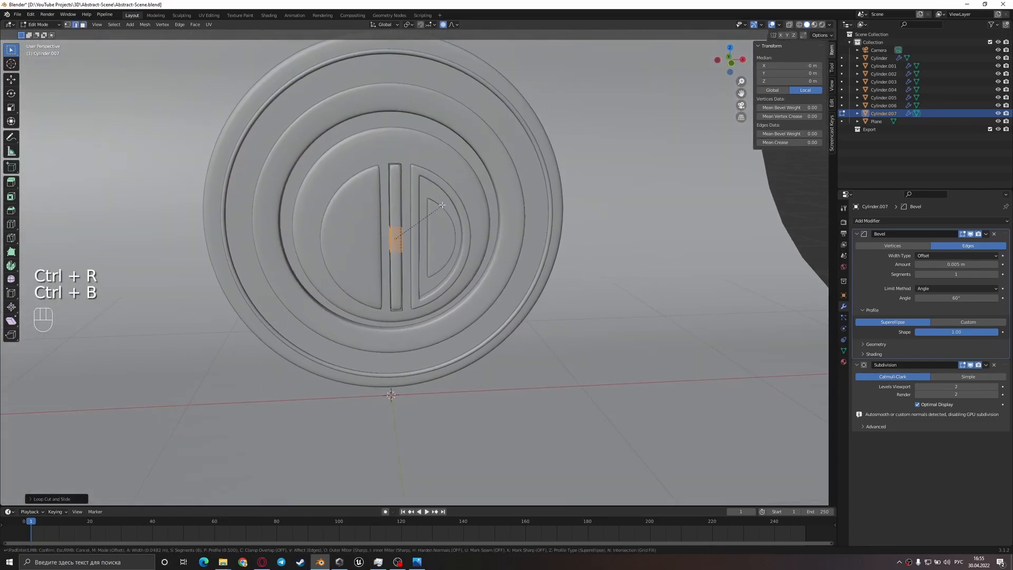
click(470, 157)
key(Tab)
- Save the file and check the model against the reference image ref.jpg
middle_drag(464, 185, 400, 199)
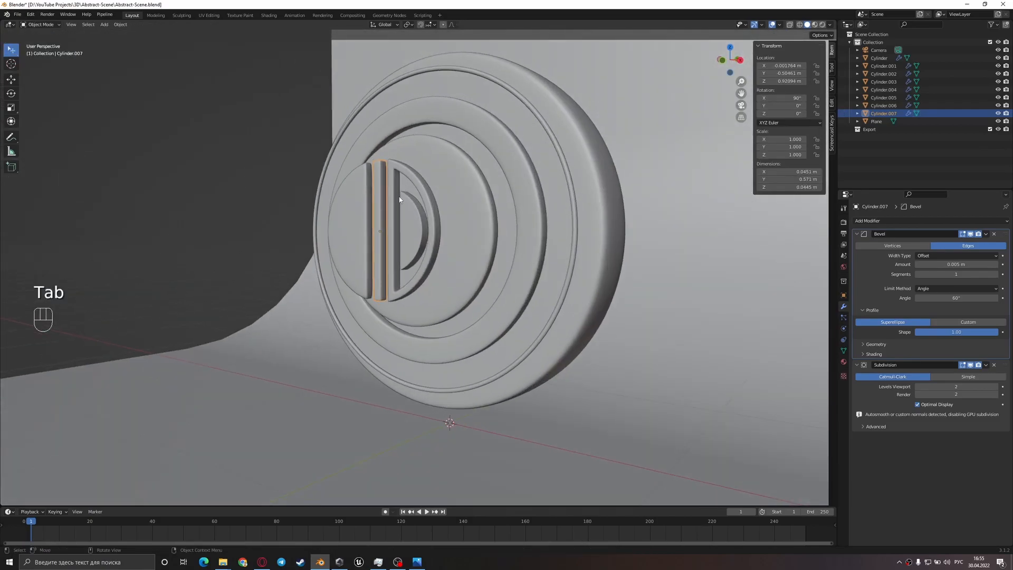
key(ctrl+s)
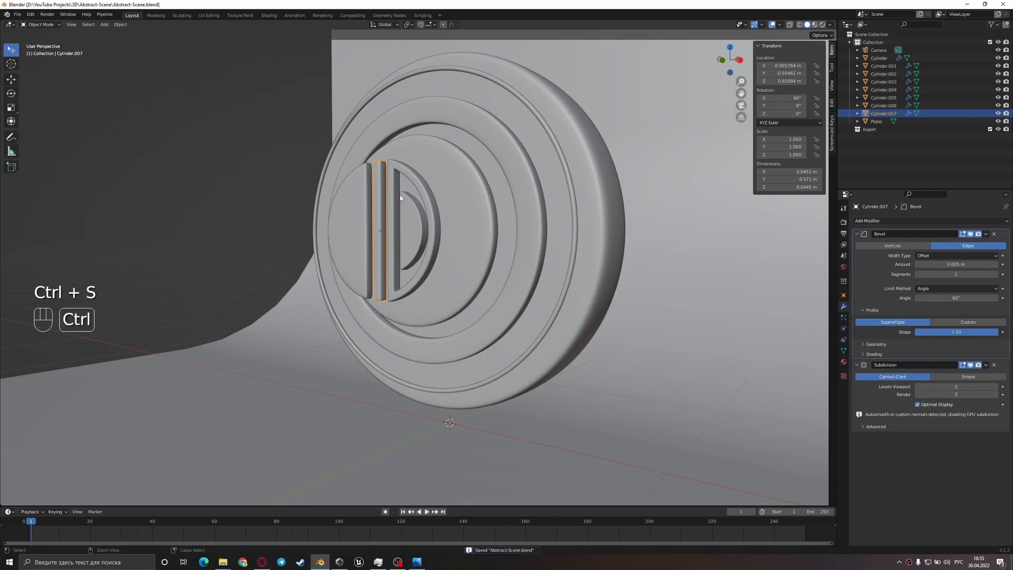
click(423, 566)
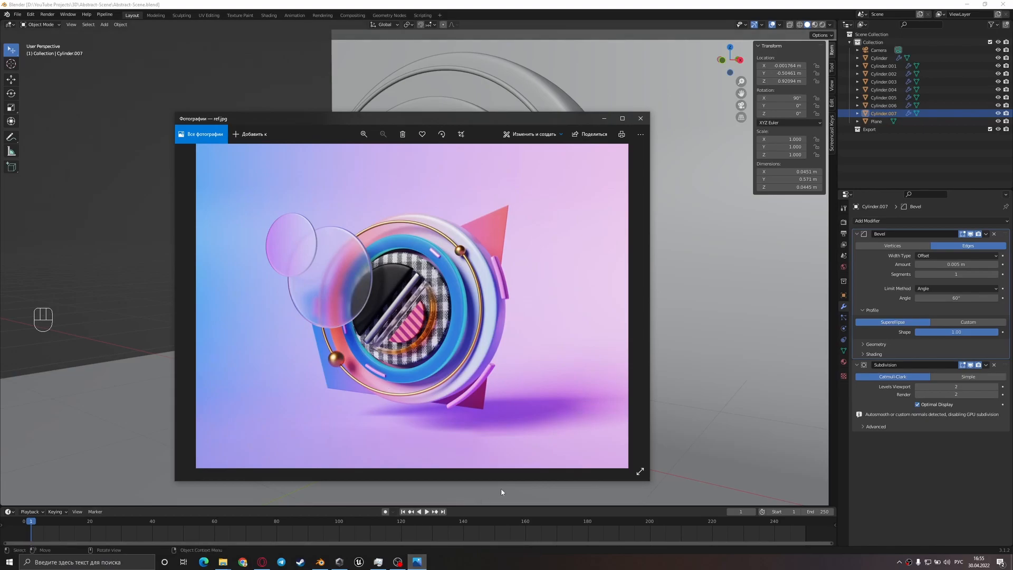
click(714, 257)
- Select both half-discs, the bar and the small inner piece, and move them along Y toward the central disc, to about -0.386 m
middle_drag(480, 264, 410, 331)
click(398, 250)
shift+click(379, 243)
shift+click(389, 237)
shift+click(355, 226)
middle_drag(401, 217, 438, 257)
key(g)
key(y)
click(401, 234)
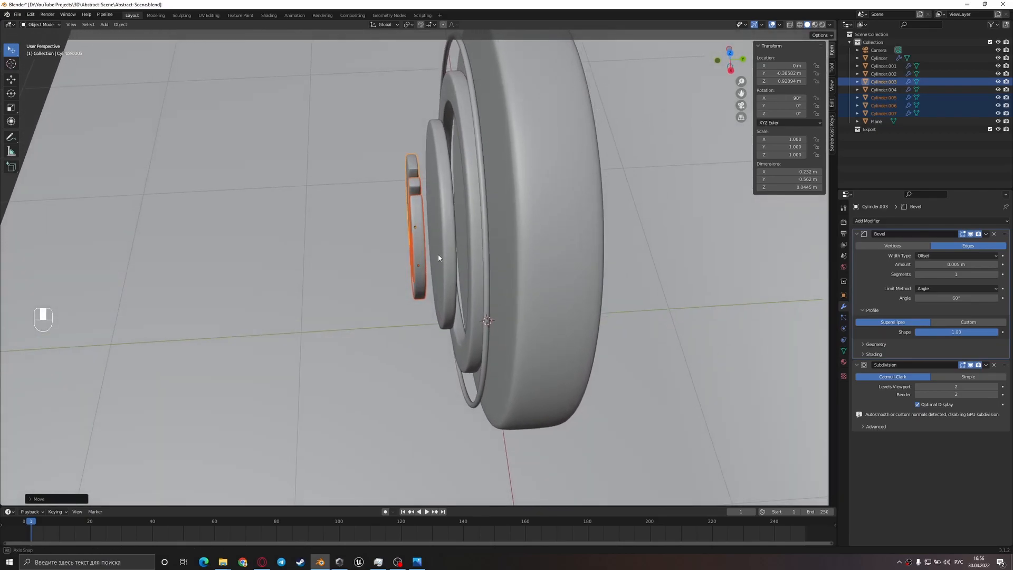
- Add the central disc to the selection, shift the group slightly along Y toward the large disc, and save the file
shift+click(441, 255)
shift+click(440, 255)
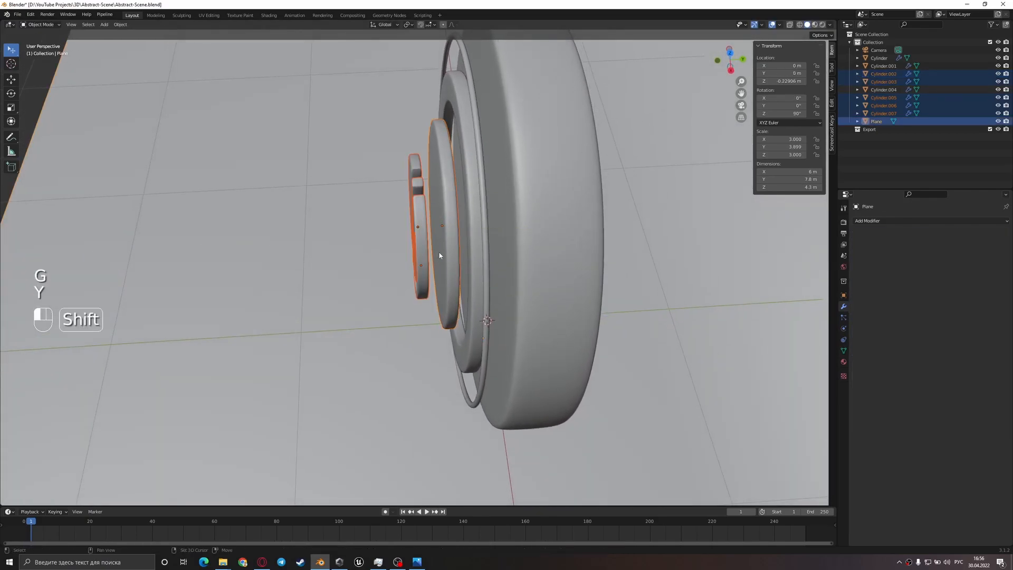
middle_drag(444, 305, 468, 280)
click(443, 343)
middle_drag(443, 344, 473, 332)
key(ctrl+s)
scroll(473, 333, down, 1)
- Add a UV sphere, scale it to about 0.196 and place it over the lower-left part of the thin ring
key(shift+a)
mouse_move(463, 330)
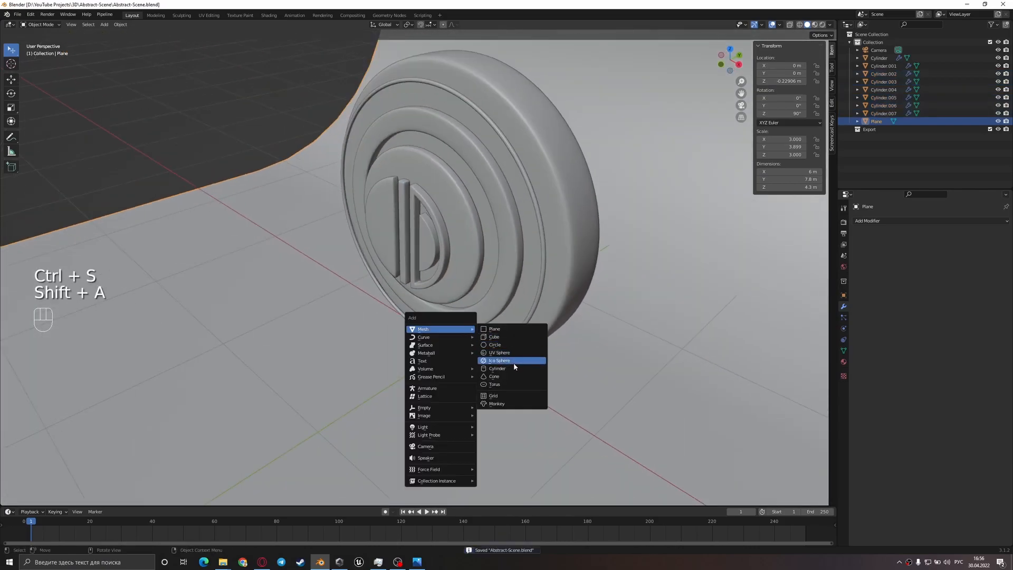
click(511, 354)
key(s)
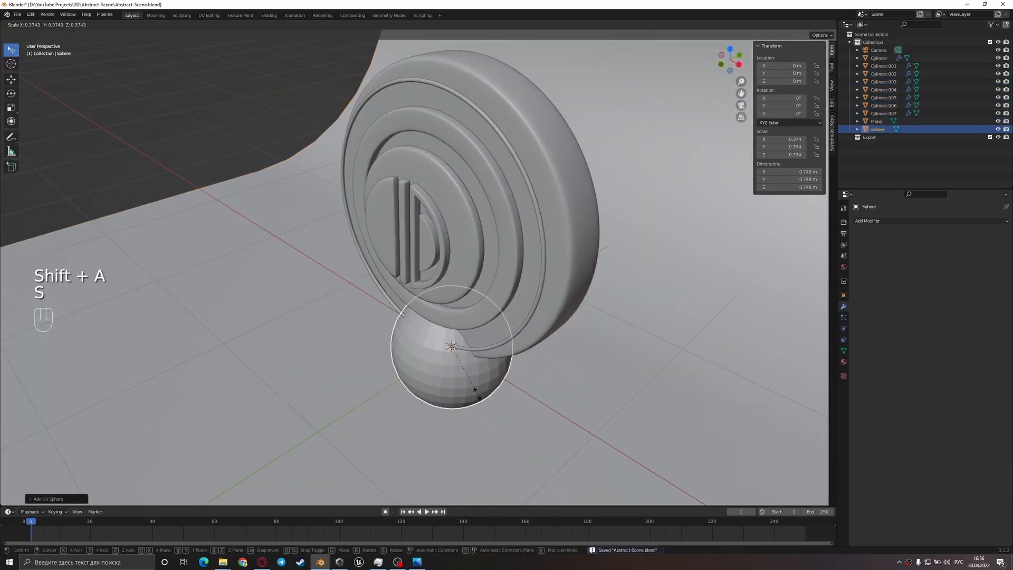
click(454, 376)
key(KP_1)
key(g)
click(365, 345)
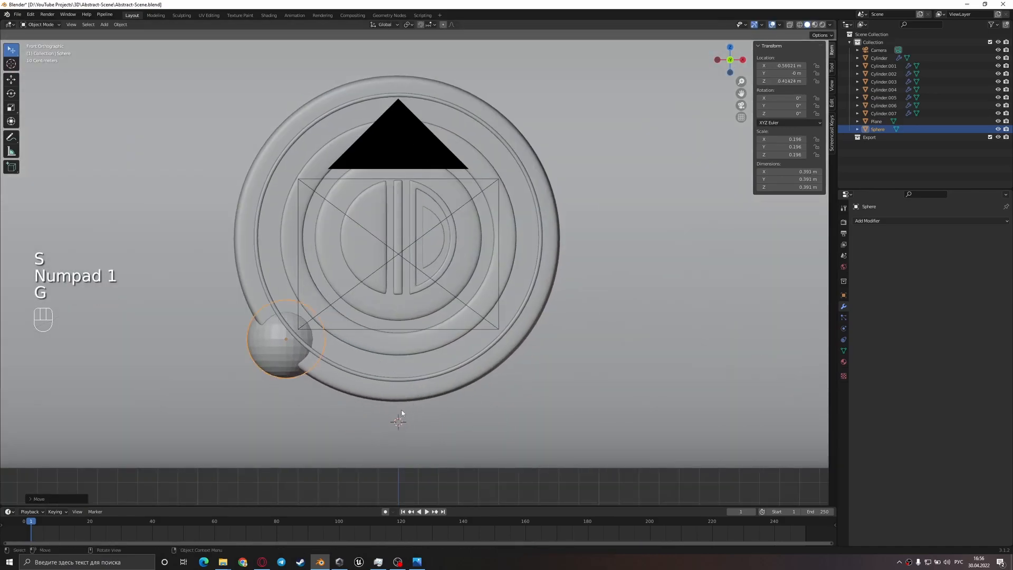
- Scale the sphere down to about 0.094 and centre it on the ring at X about -0.533 m, Z about 0.479 m
key(s)
click(334, 399)
key(g)
click(340, 391)
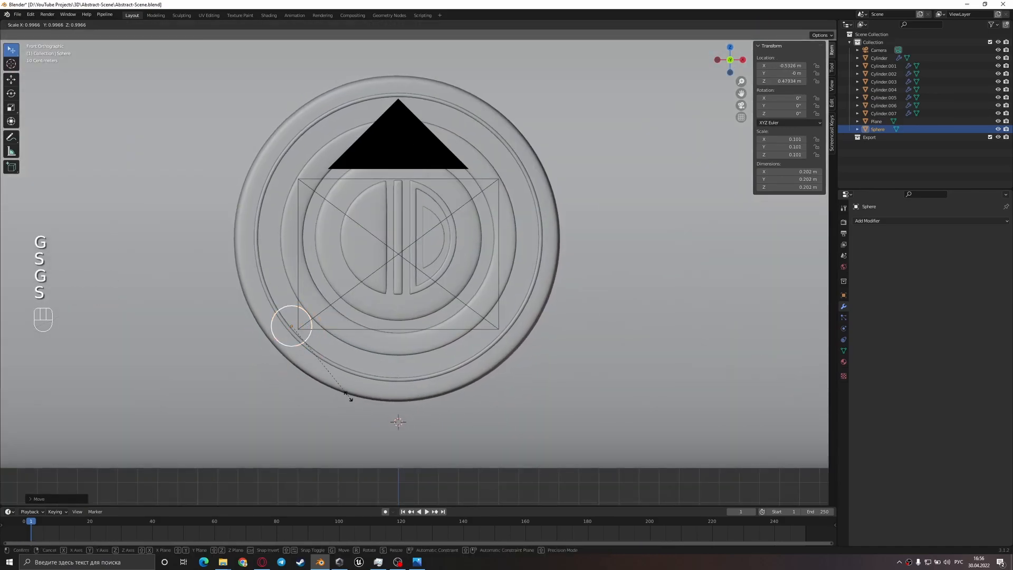
click(338, 365)
- Scale the thin ring down uniformly to about 0.966
key(s)
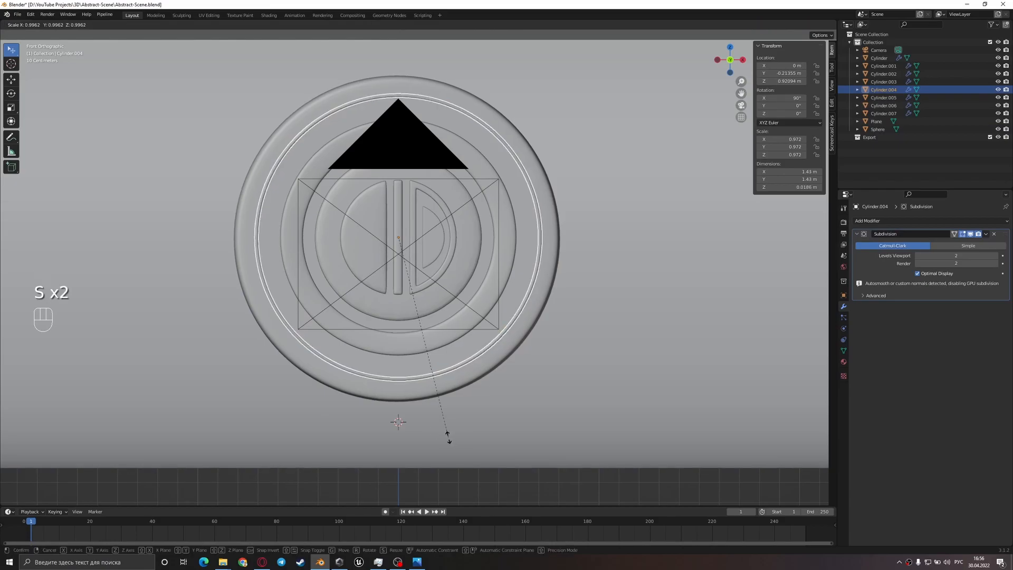
click(442, 431)
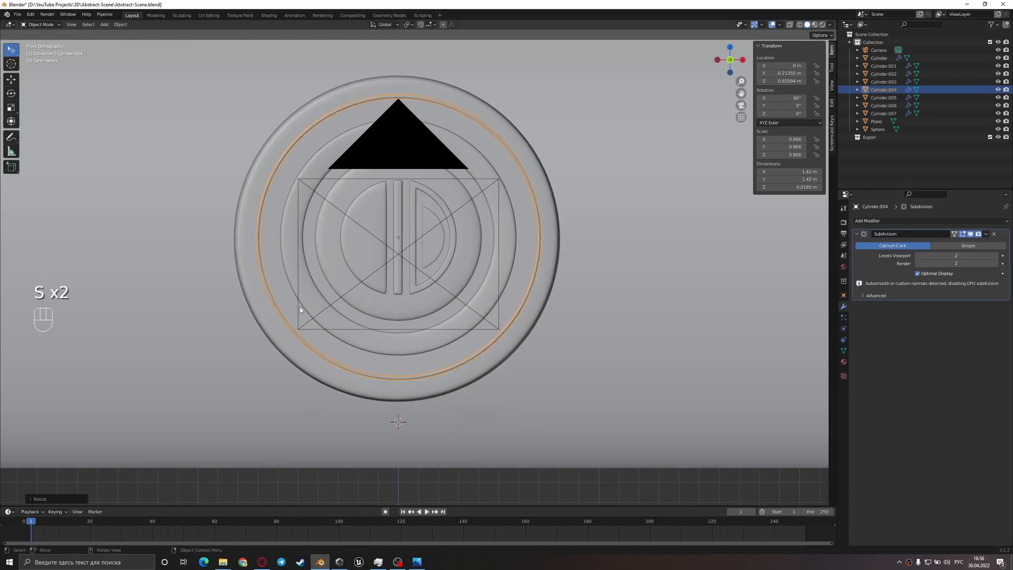
- Move the sphere along Y to about -0.212 m, level with the thin ring, and scale it to about 0.069
middle_drag(325, 308, 343, 362)
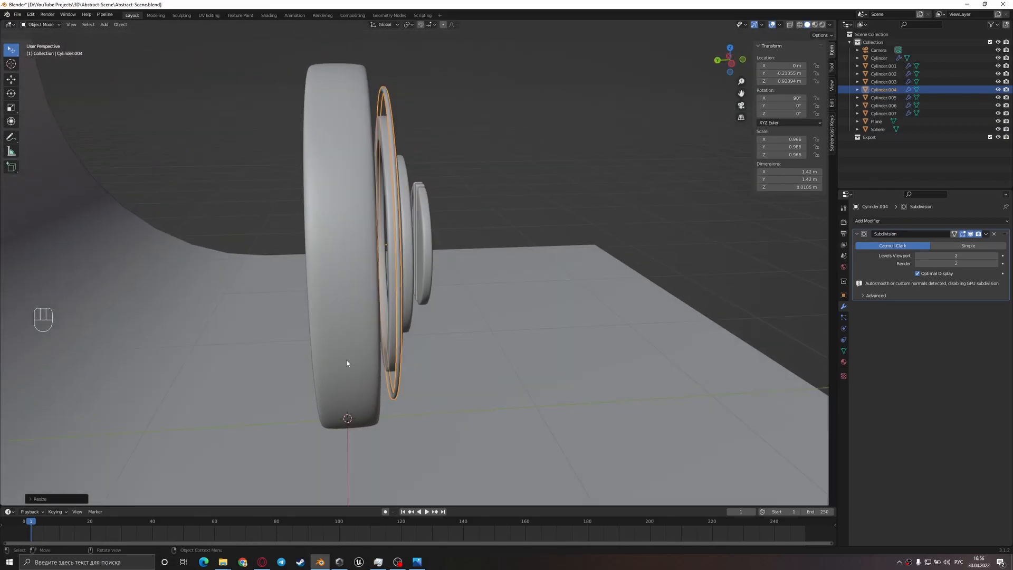
key(z)
click(330, 386)
key(z)
key(g)
key(y)
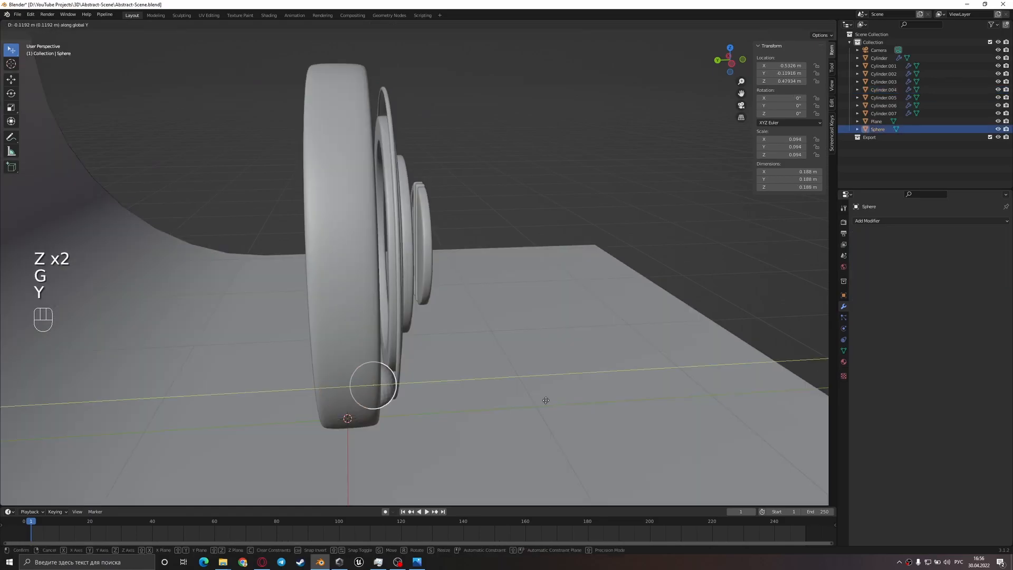
click(566, 401)
key(s)
click(464, 423)
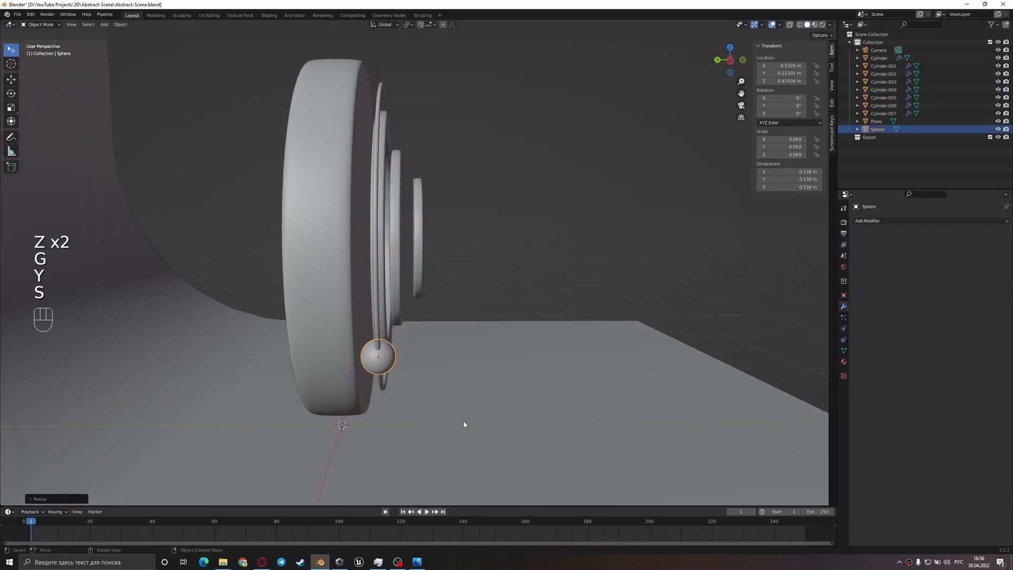
- Scale the sphere to about 0.059 and align it with the ring in side view at Y about -0.215 m, Z about 0.474 m
key(KP_3)
scroll(463, 420, up, 5)
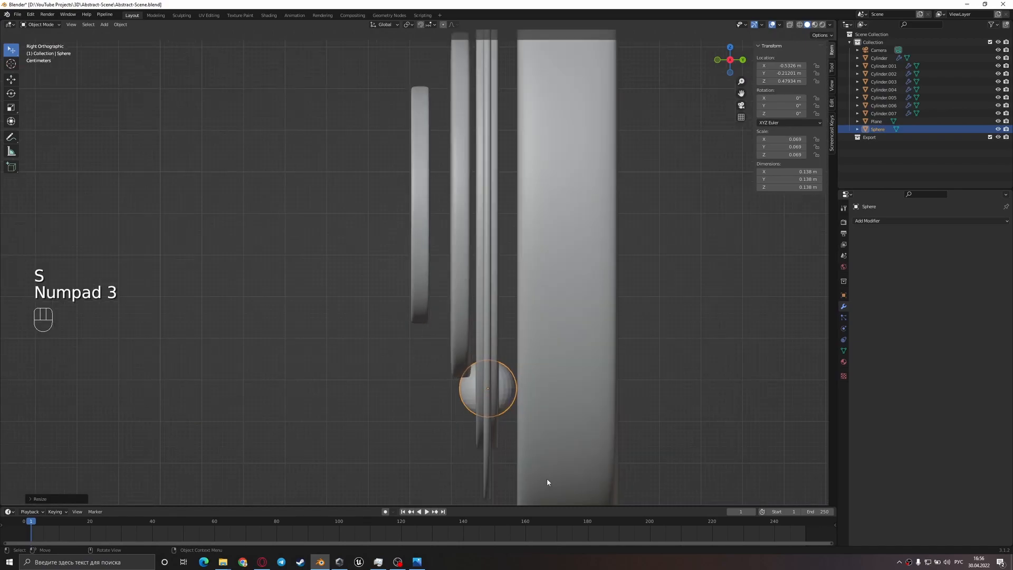
key(s)
click(543, 439)
key(g)
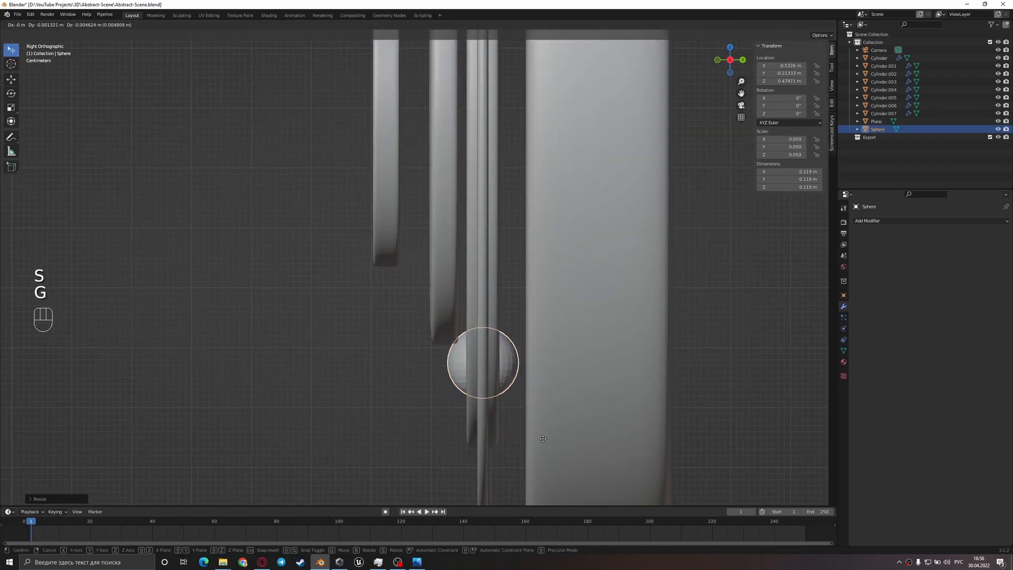
click(542, 440)
- Shade the sphere smooth and scale it to about 0.061
right_click(508, 376)
click(504, 350)
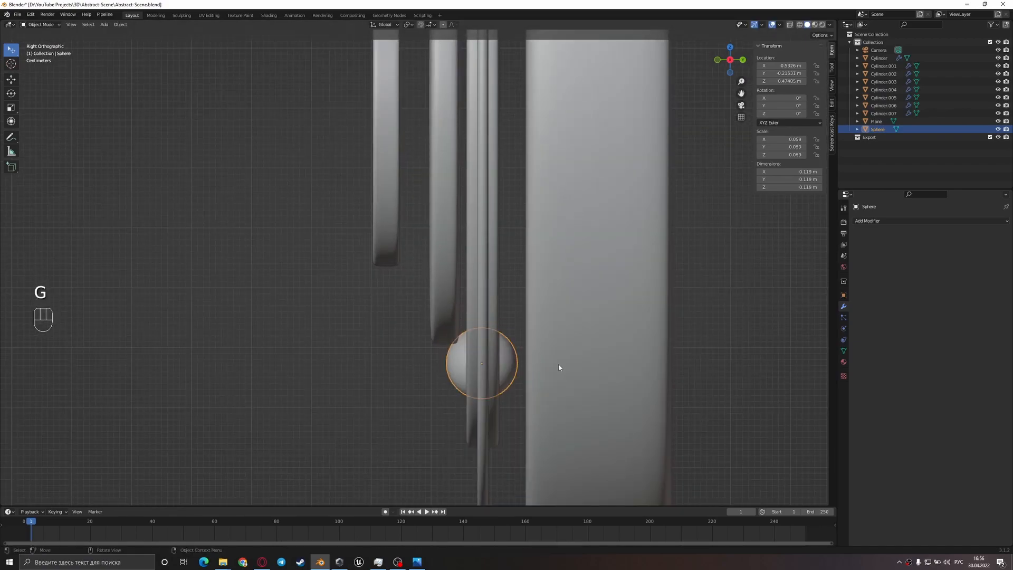
key(KP_1)
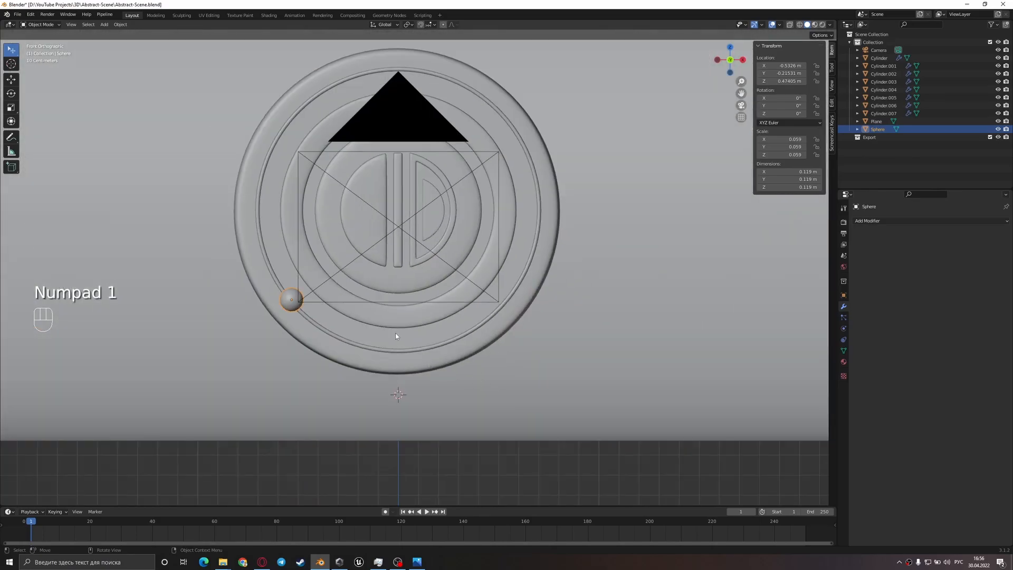
shift+middle_drag(396, 336, 394, 370)
key(s)
click(391, 370)
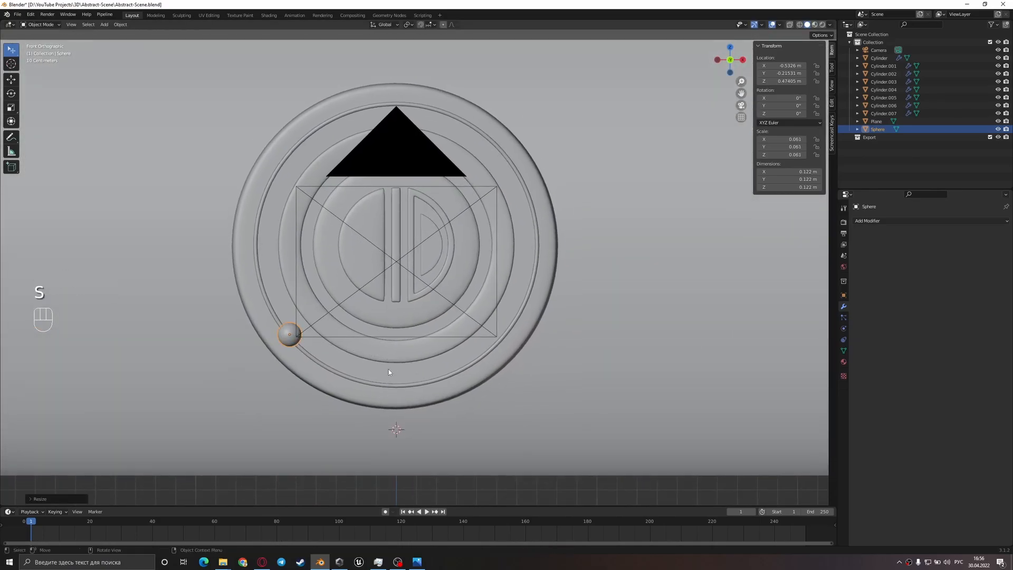
- Duplicate the sphere onto the ring's upper-right part, at X about 0.493 m, Z about 1.427 m
key(shift+d)
click(594, 175)
shift+middle_drag(594, 176, 557, 291)
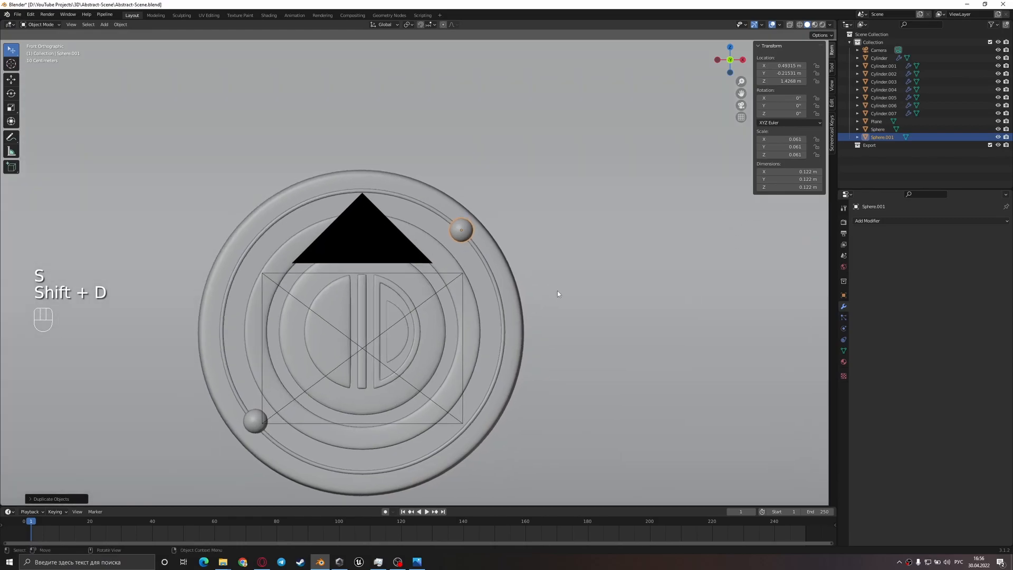
- Scale the duplicate sphere to about 0.040 and recentre it on the ring at X about 0.487 m, Z about 1.426 m
scroll(557, 291, up, 4)
key(s)
click(565, 289)
key(g)
click(563, 288)
scroll(550, 327, down, 6)
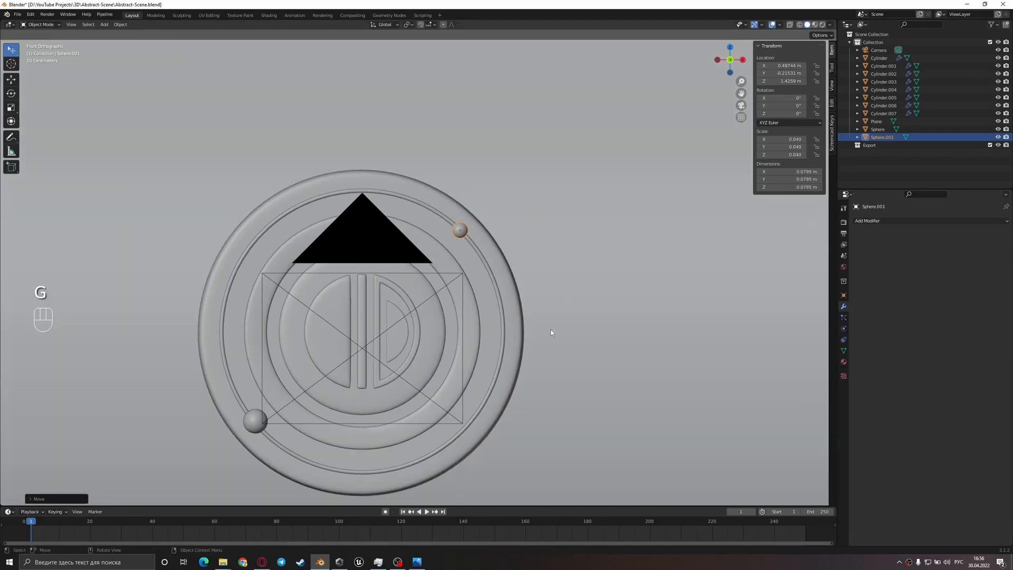
- Enlarge the bigger sphere at the thin ring's lower left slightly
middle_drag(546, 340, 549, 364)
scroll(549, 364, up, 2)
click(302, 420)
middle_drag(422, 390, 467, 392)
key(s)
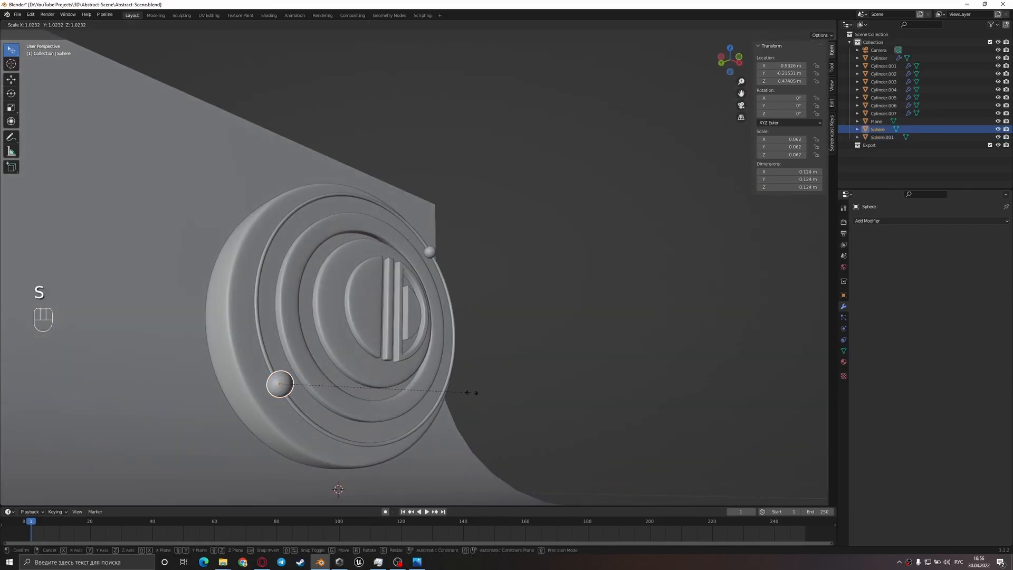
click(489, 392)
- Move the thin ring and both spheres together along Y to adjust their gap from the disc behind
shift+click(265, 349)
middle_drag(499, 280, 335, 330)
scroll(462, 270, up, 2)
shift+click(495, 262)
middle_drag(500, 266, 487, 301)
key(g)
key(y)
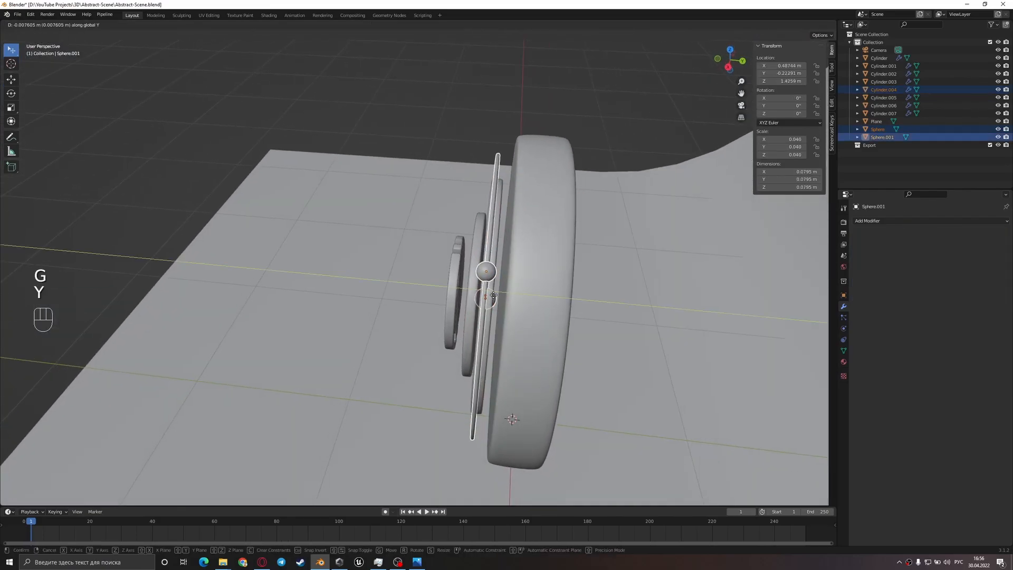
click(489, 316)
click(490, 316)
key(g)
key(y)
click(495, 316)
middle_drag(496, 317, 631, 327)
- Save the scene file and check the reference image for the remaining details
click(579, 333)
key(ctrl+s)
click(417, 561)
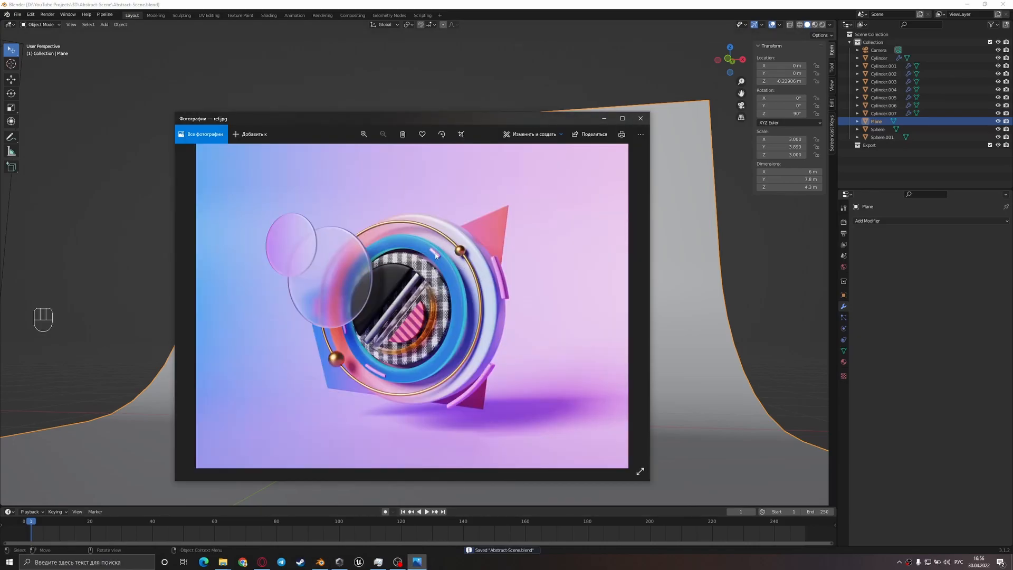
middle_drag(691, 274, 680, 299)
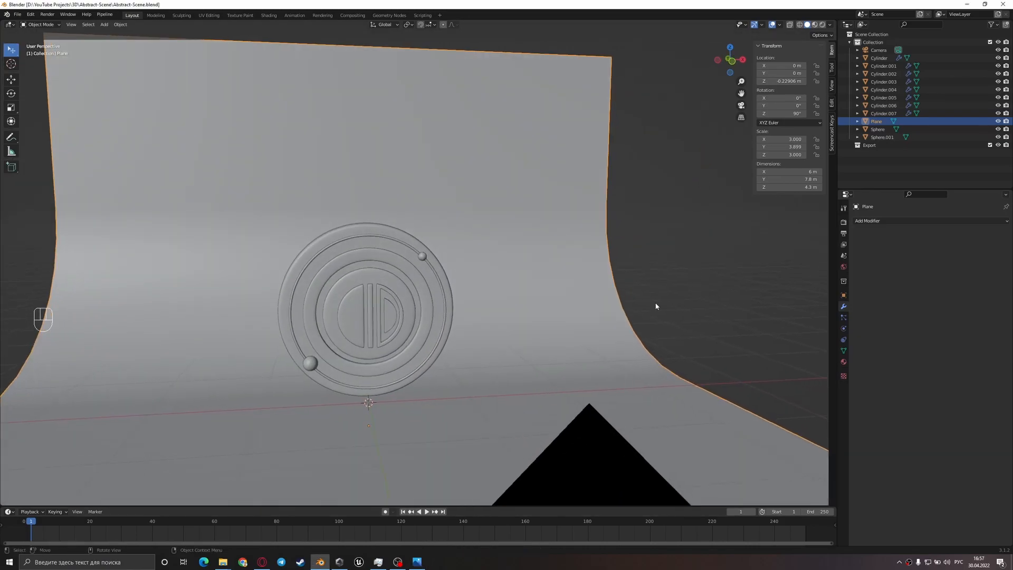
- Duplicate the wide ring and move the copy forward along Y to about -0.385 m
scroll(421, 396, up, 3)
click(414, 396)
middle_drag(519, 338, 480, 361)
key(shift+d)
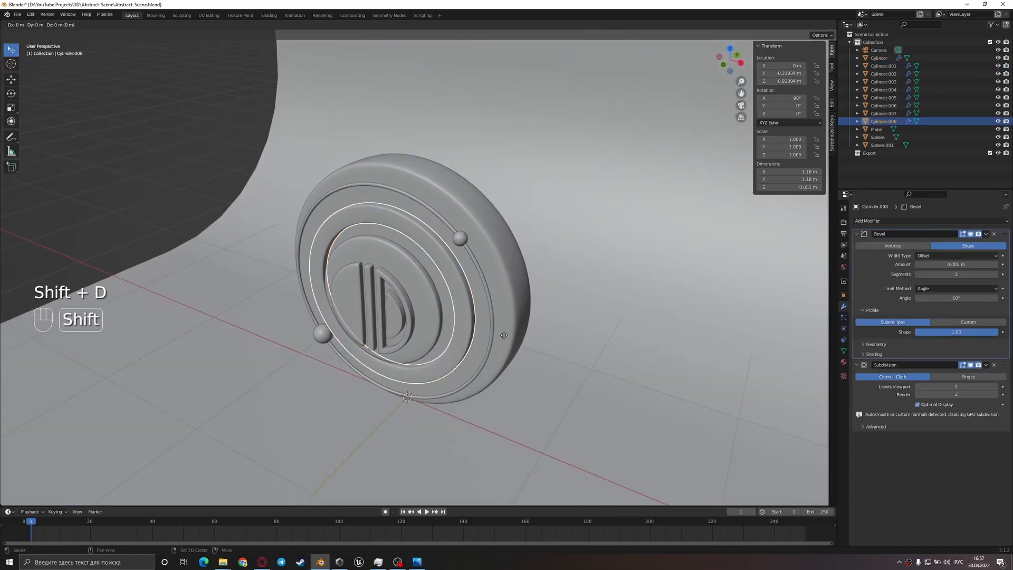
key(x)
key(y)
click(482, 355)
- Enter Edit Mode on the duplicated ring and select its inner side face loop
key(Tab)
middle_drag(484, 358, 472, 321)
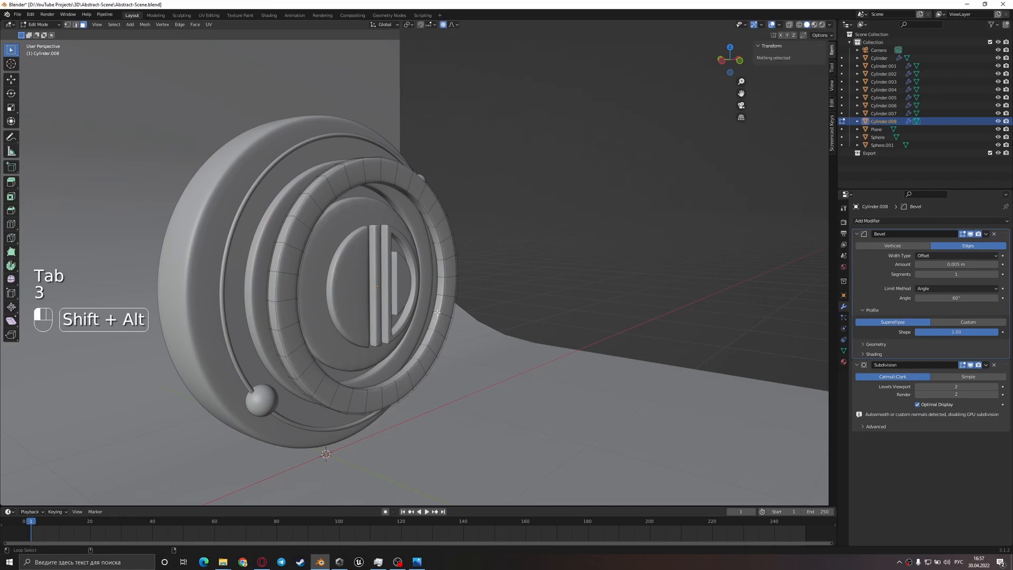
alt+shift+click(438, 312)
key(KP_1)
scroll(460, 302, up, 4)
scroll(459, 303, up, 2)
key(s)
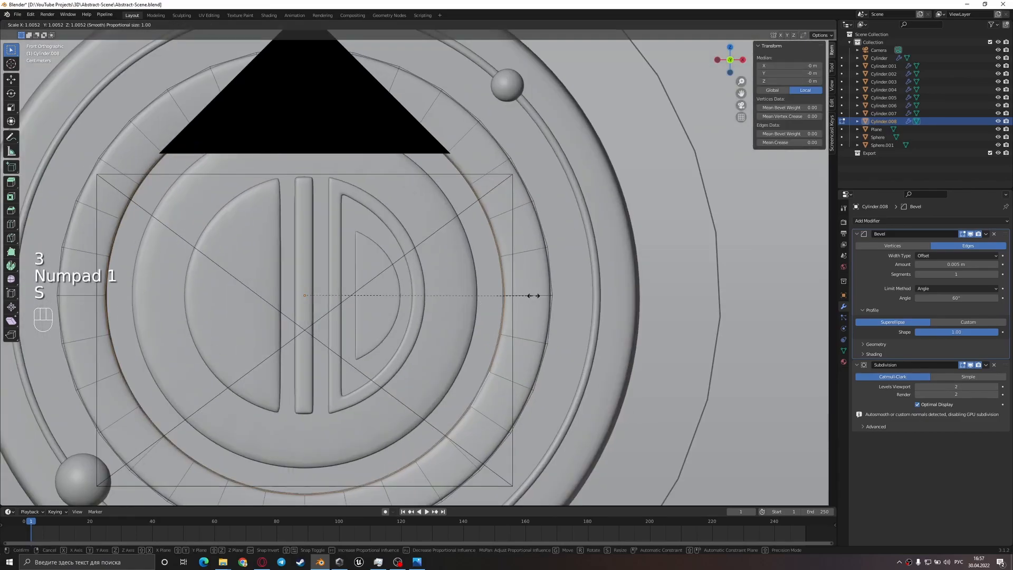
click(484, 274)
key(ctrl+z)
middle_drag(484, 274, 520, 307)
key(s)
right_click(545, 301)
scroll(536, 299, down, 3)
key(s)
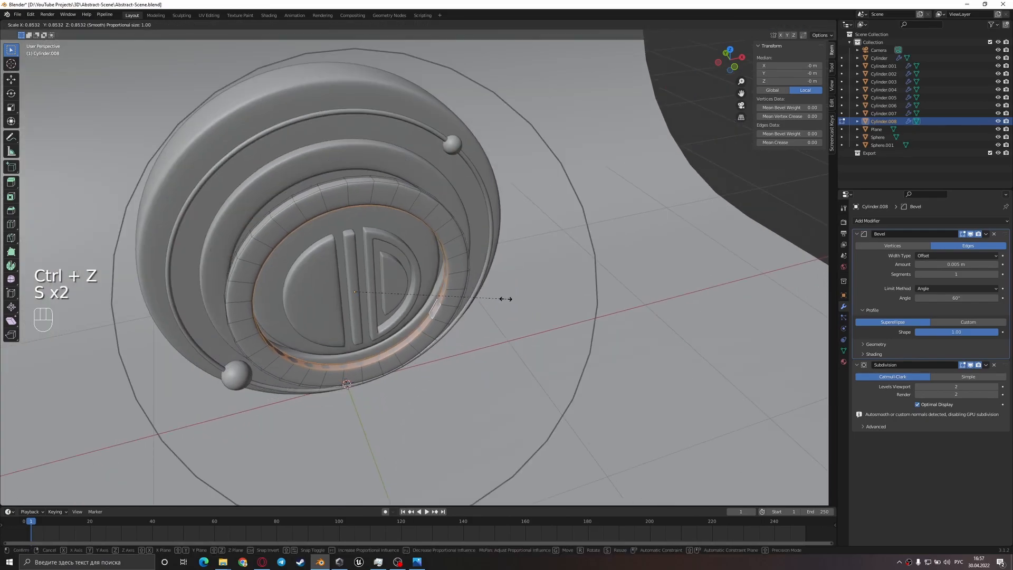
right_click(481, 299)
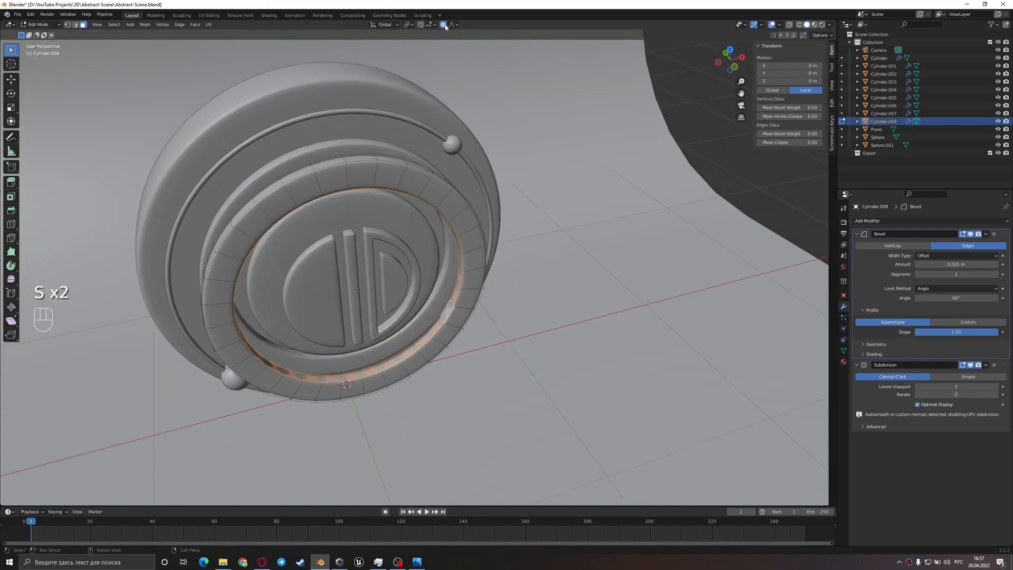
- Turn off proportional editing and scale the inner face loop by about 1.17 to make the duplicated ring narrow
click(444, 24)
middle_drag(489, 277, 509, 269)
key(s)
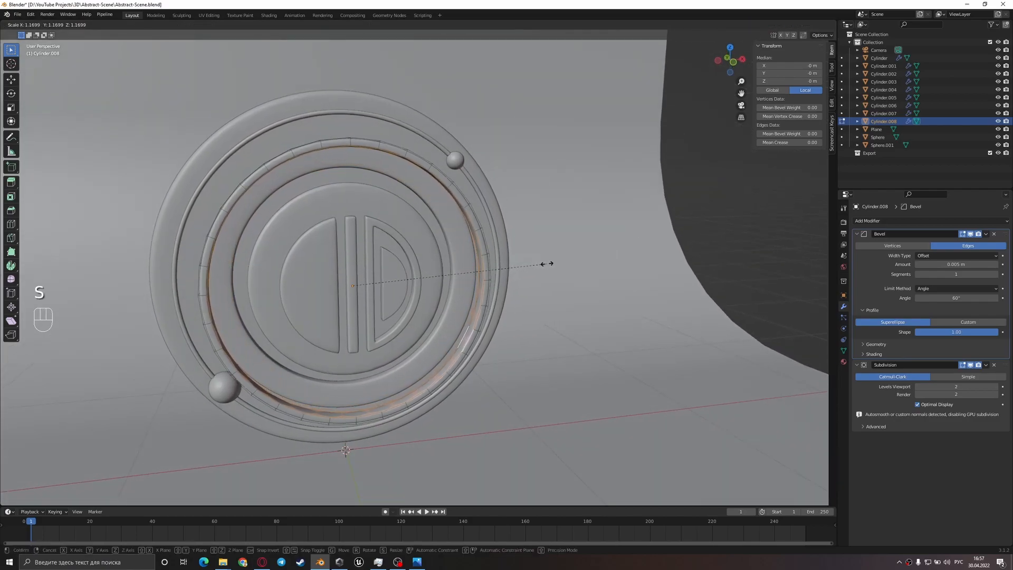
click(549, 263)
middle_drag(549, 262, 495, 250)
- In front wireframe view, delete the faces along the bottom section of the narrow ring
key(KP_1)
key(z)
shift+middle_drag(247, 301, 307, 277)
key(1)
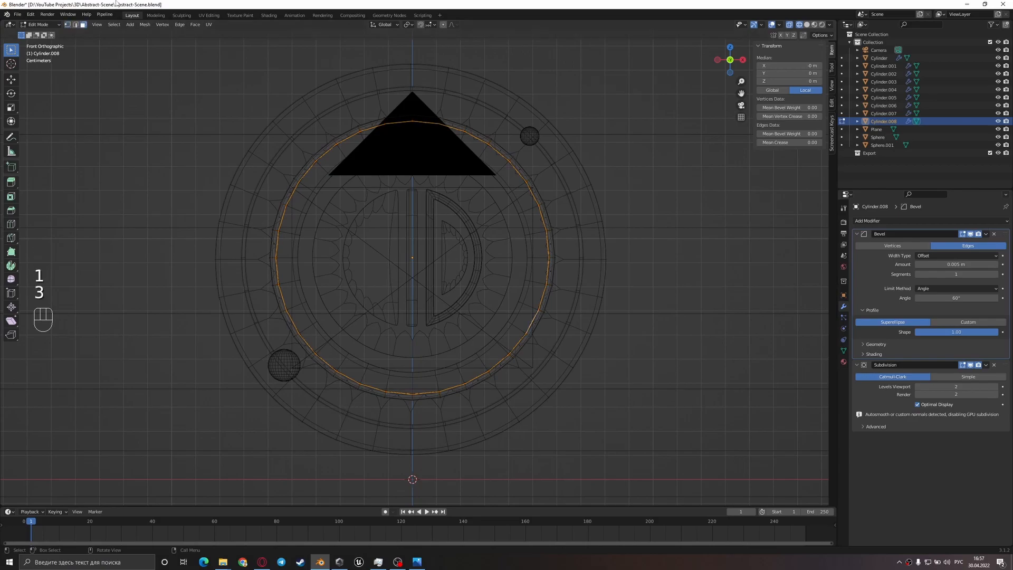
drag(338, 417, 429, 370)
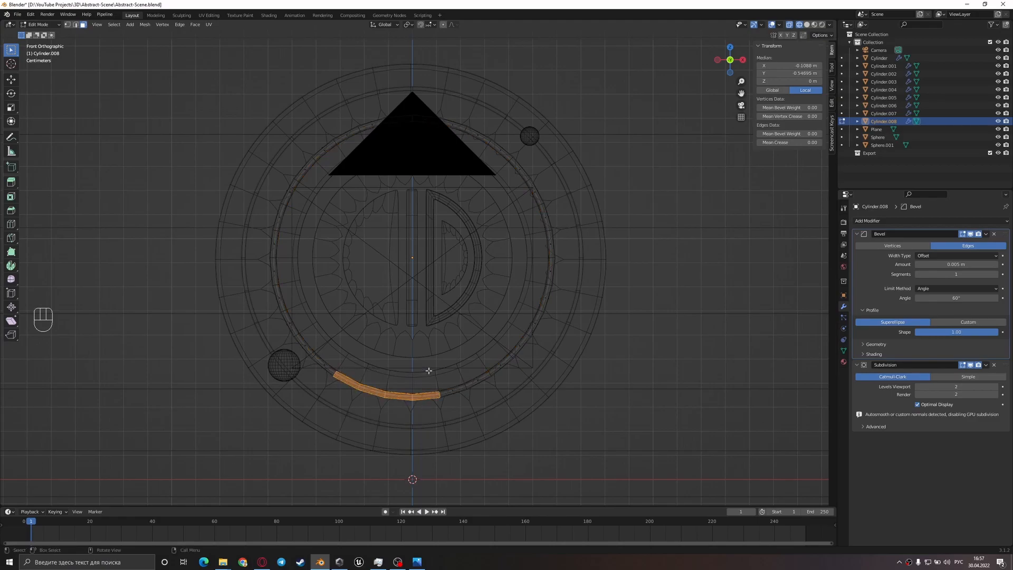
key(x)
click(430, 355)
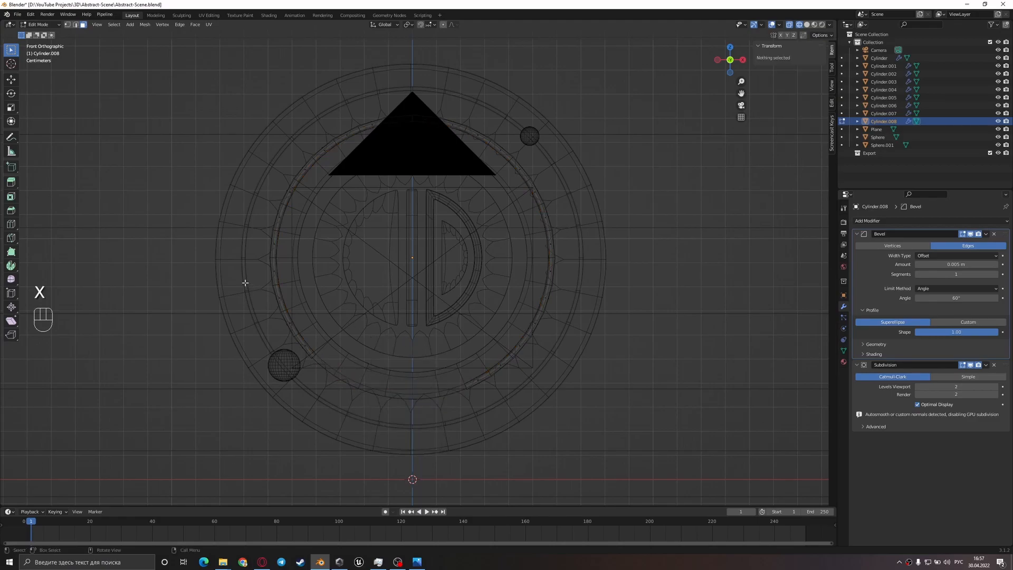
- Delete the narrow ring's faces along its left side and near the top, keeping short upper-left and lower-left pieces
mouse_move(246, 217)
mouse_down()
mouse_move(311, 275)
mouse_move(241, 209)
mouse_up()
key(x)
click(311, 276)
key(x)
click(241, 205)
drag(376, 148, 334, 111)
key(x)
click(340, 112)
drag(324, 188, 295, 156)
shift+middle_drag(445, 184, 383, 191)
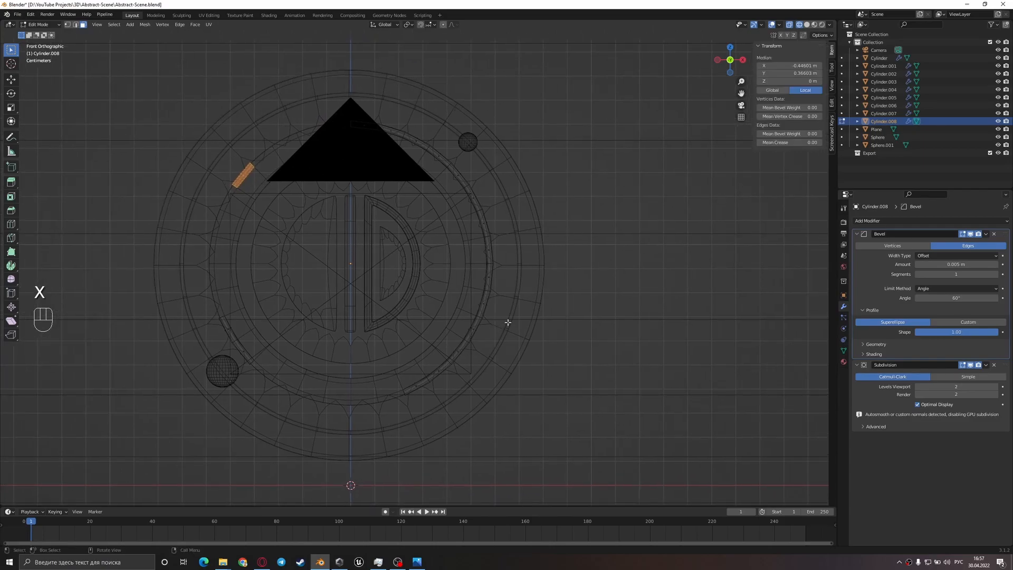
- Delete the lower-right and upper-right faces so three short arc segments remain, and return to solid shading
drag(522, 425, 380, 257)
key(x)
click(387, 262)
drag(353, 91, 459, 178)
key(x)
click(464, 181)
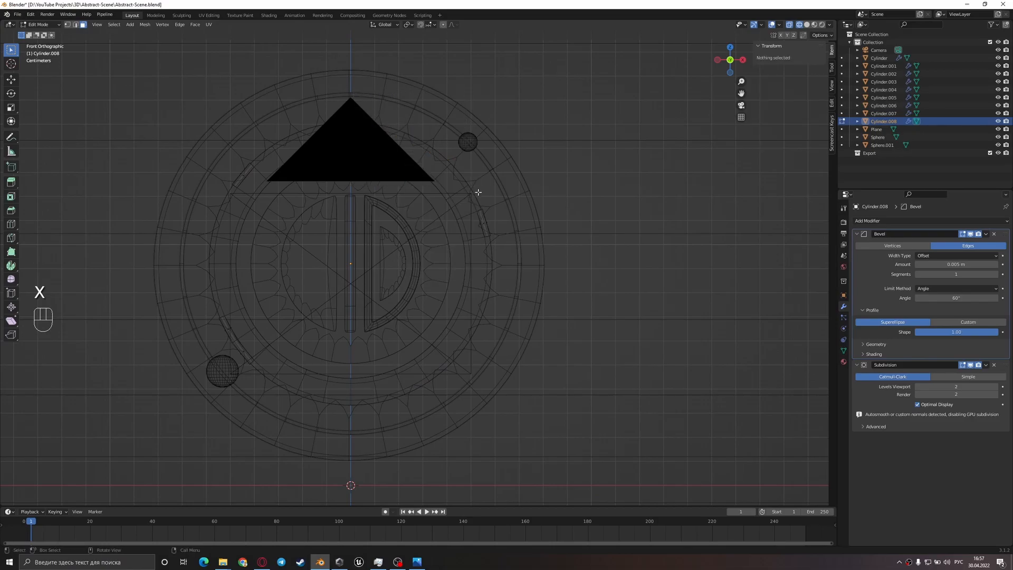
key(z)
mouse_move(466, 223)
middle_down()
mouse_move(495, 262)
mouse_move(522, 267)
mouse_move(444, 302)
middle_up()
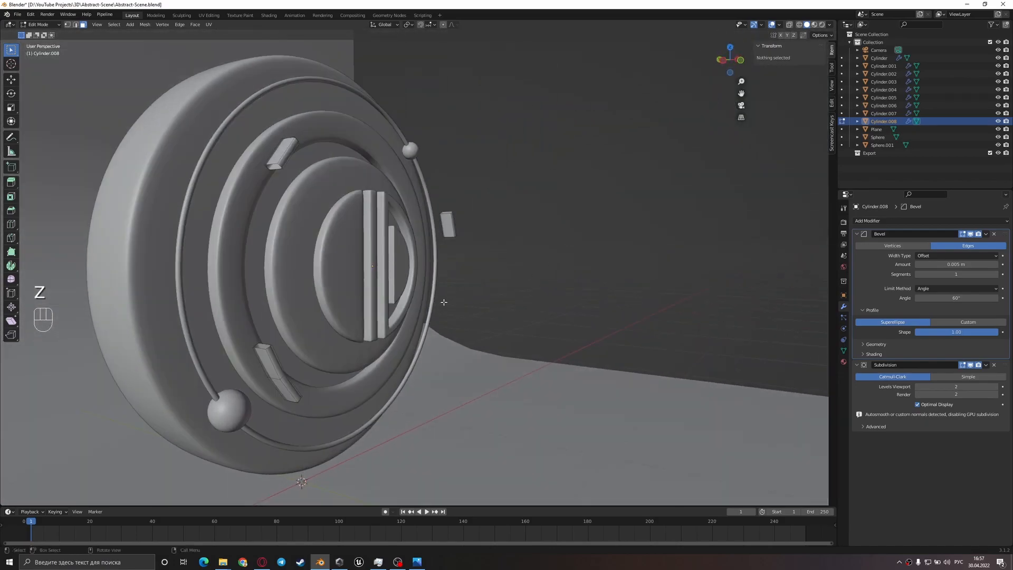
- Fill the open ends of the three arc segments with faces and return to Object Mode
click(261, 350)
key(f)
middle_drag(316, 349, 203, 294)
key(f)
middle_drag(473, 213, 432, 165)
middle_drag(358, 195, 557, 213)
key(Tab)
- Thin the arc segments along Y to about 0.023 m and apply their scale
middle_drag(426, 136, 502, 211)
key(s)
key(y)
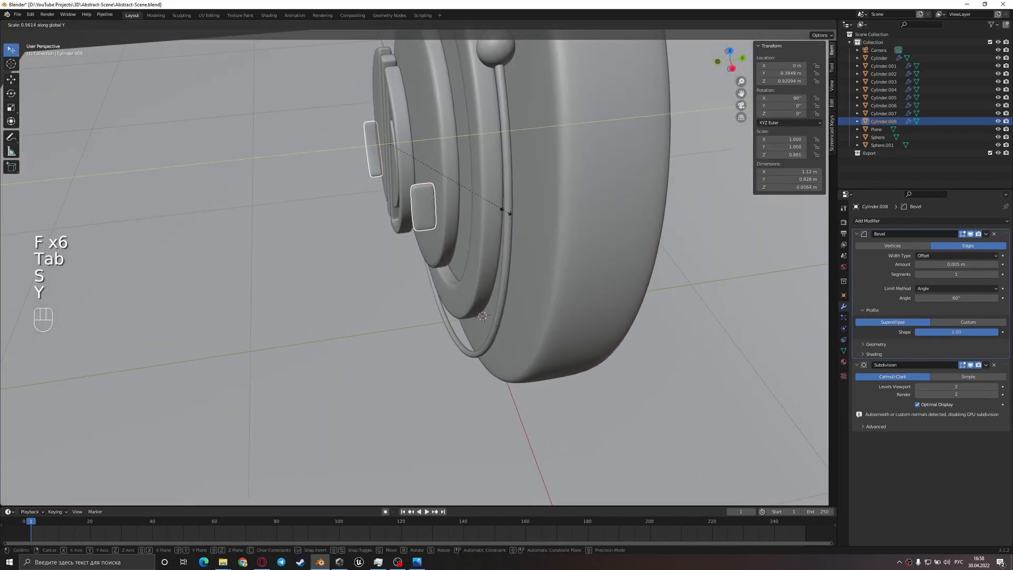
click(433, 177)
key(ctrl+a)
click(434, 178)
middle_drag(523, 216, 480, 211)
shift+middle_drag(480, 211, 584, 325)
scroll(624, 217, up, 2)
- Set the arc segments' Bevel modifier to 1 segment with an amount of 0.003 m
click(997, 274)
scroll(499, 240, down, 3)
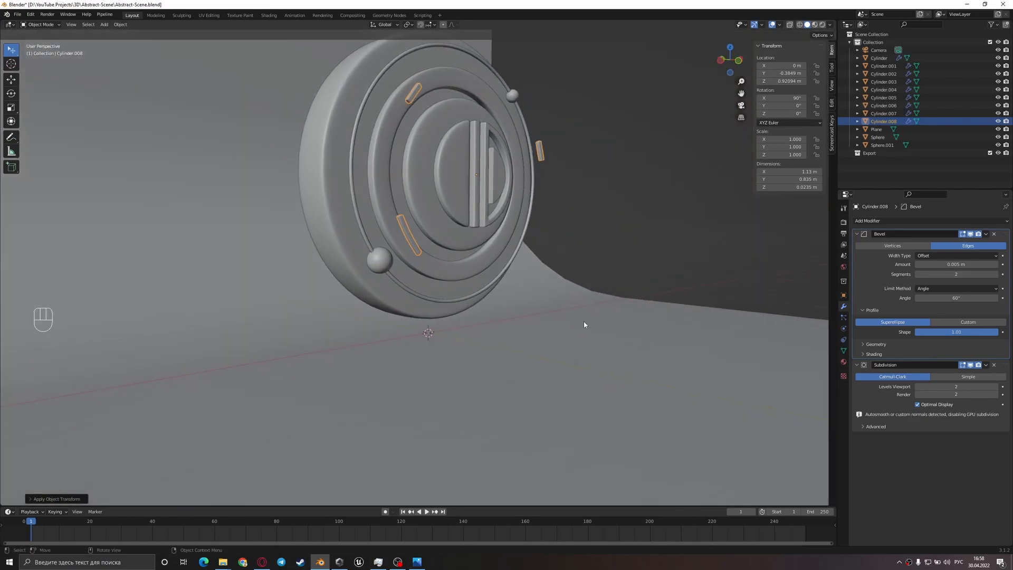
scroll(430, 220, up, 6)
middle_drag(660, 233, 452, 256)
scroll(527, 244, down, 5)
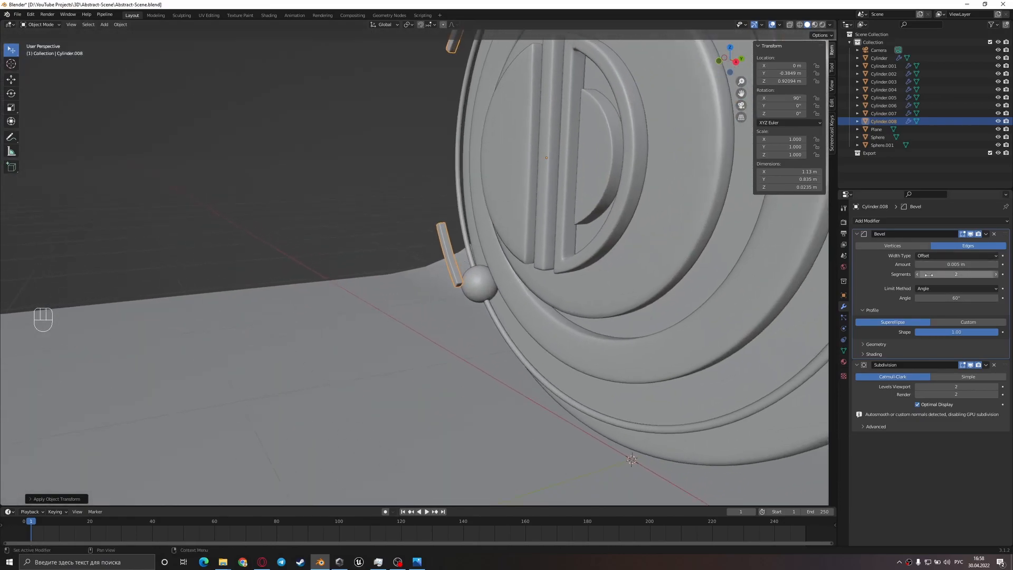
click(918, 274)
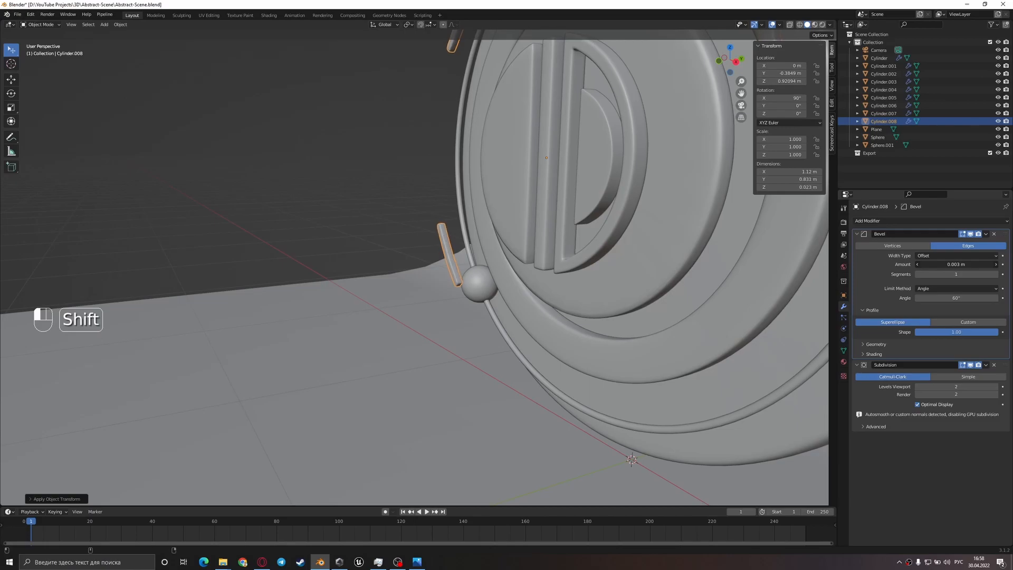
scroll(607, 255, down, 5)
shift+middle_drag(581, 256, 519, 233)
scroll(549, 316, up, 5)
key(g)
key(y)
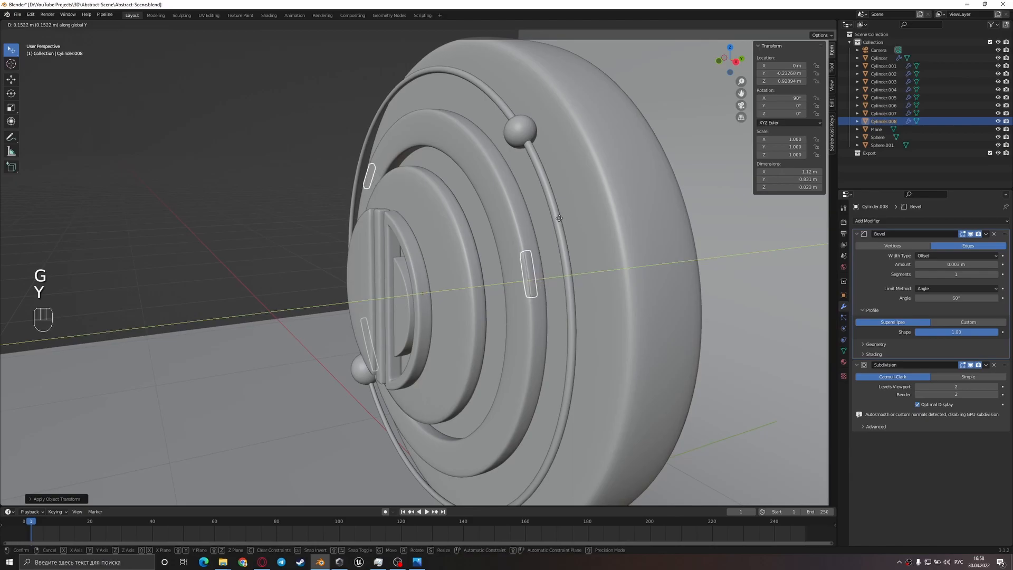
click(551, 235)
- Scale the arc segments uniformly to about 0.928 and move them along Y to about -0.263 m, onto the wide ring
key(KP_1)
scroll(584, 243, up, 2)
key(s)
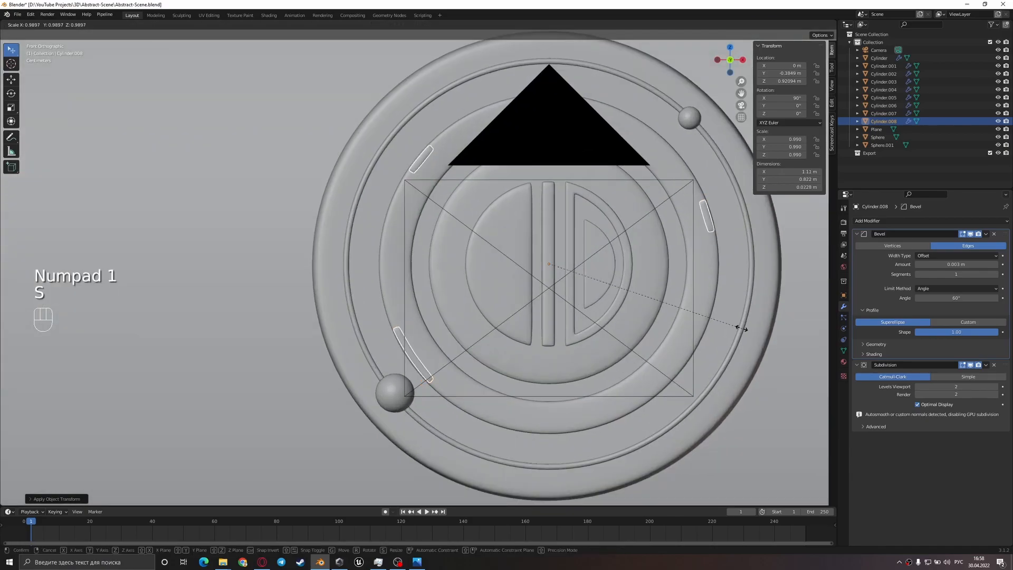
click(730, 324)
middle_drag(730, 324, 628, 351)
key(g)
key(y)
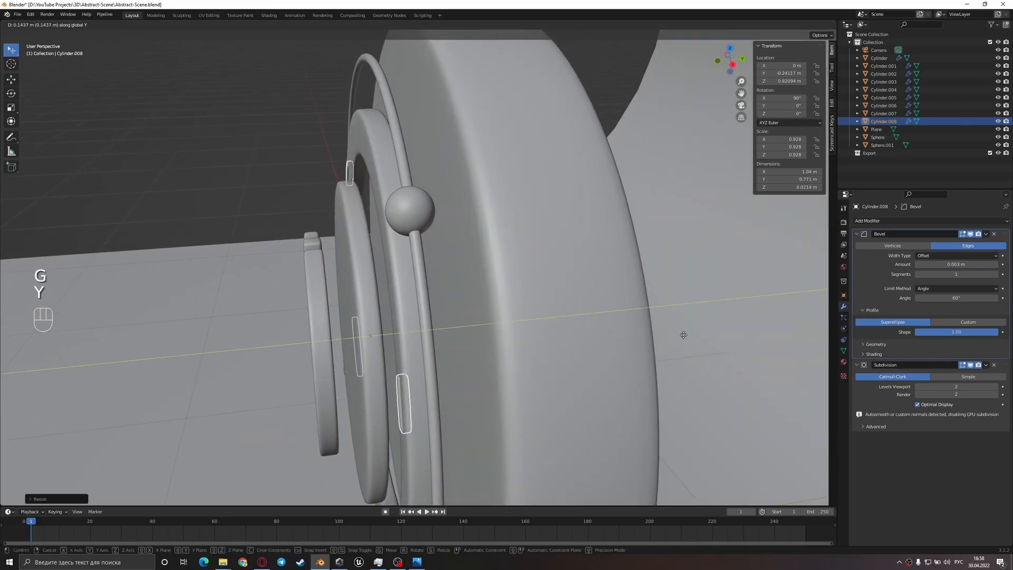
click(676, 336)
- Apply the arc segments' scale and save the scene file
middle_drag(675, 336, 650, 331)
key(ctrl+a)
click(612, 322)
key(ctrl+s)
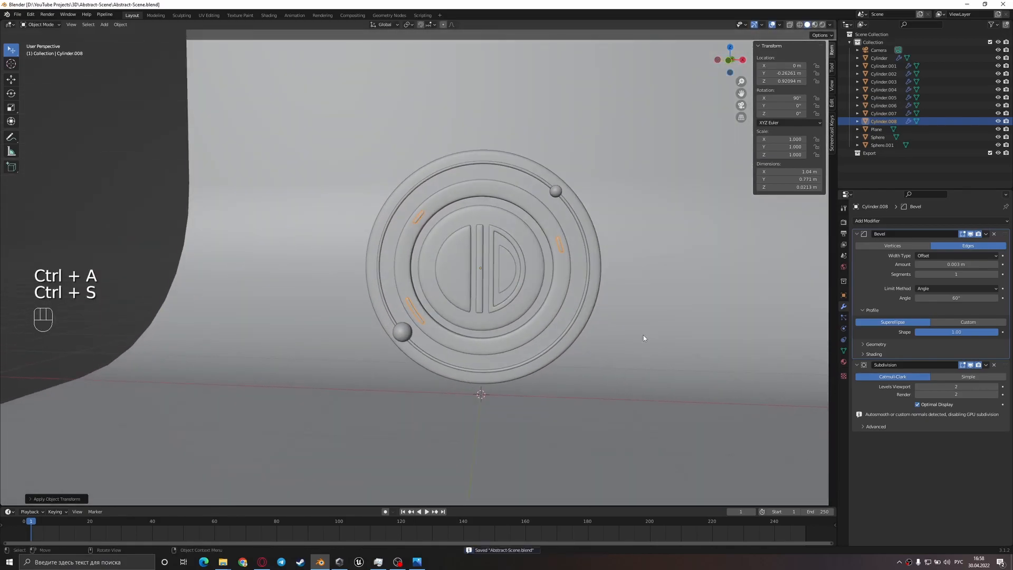
click(593, 307)
click(561, 245)
key(shift+d)
key(r)
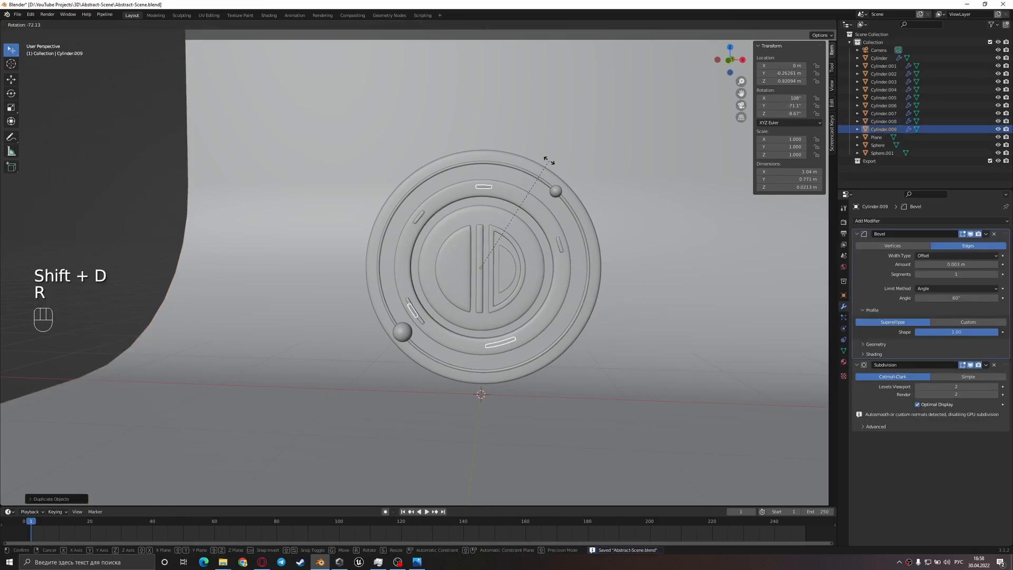
click(572, 180)
key(Delete)
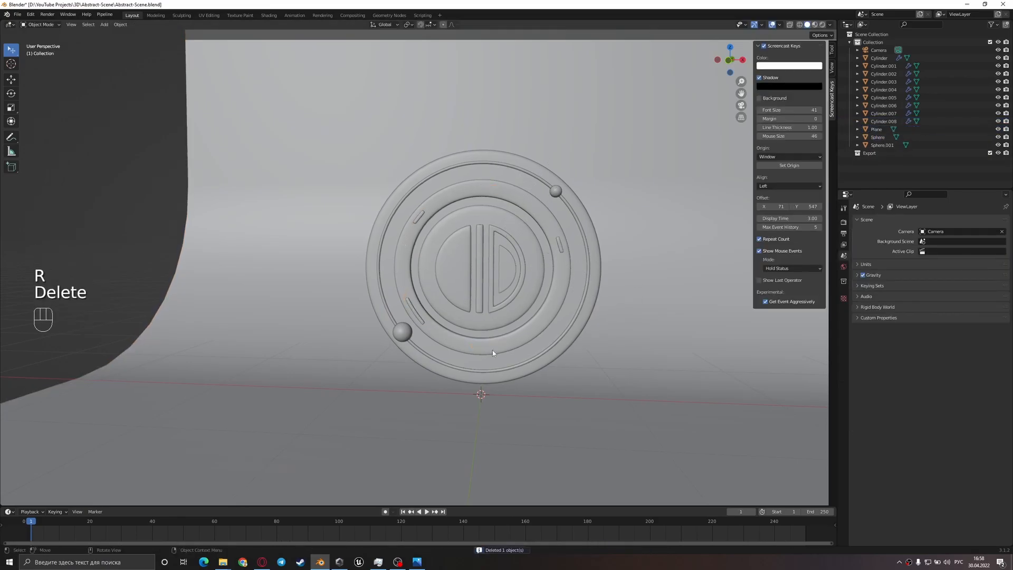
- Duplicate the three arc segments in place and scale the copy to about 1.67, outside the large disc
click(418, 564)
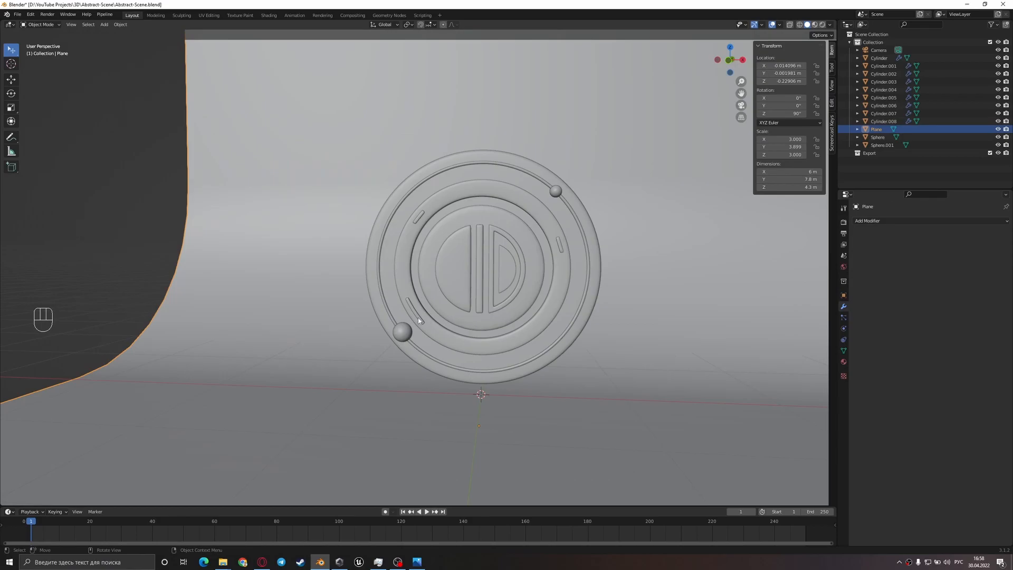
click(418, 318)
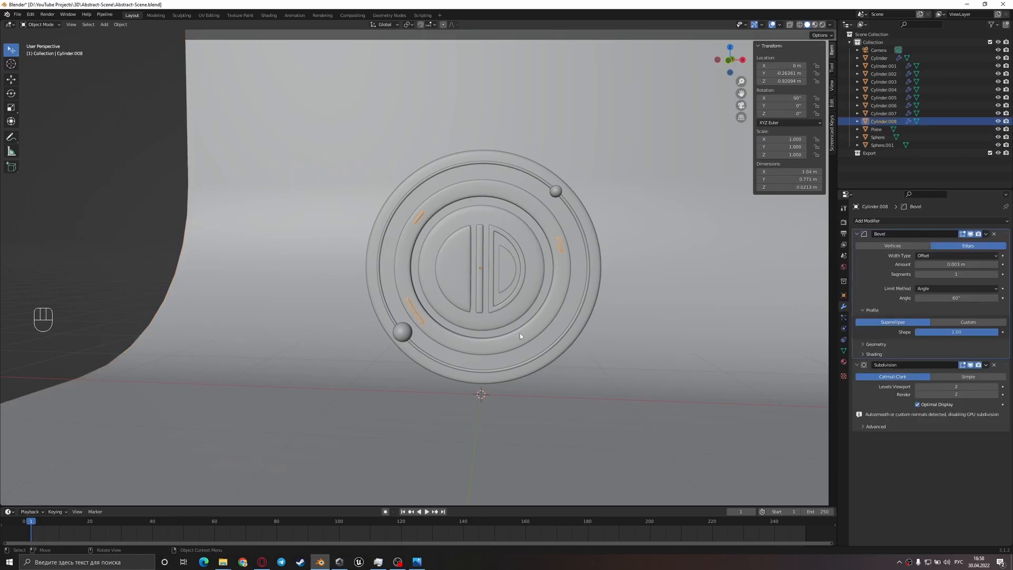
key(shift+d)
right_click(541, 332)
key(s)
click(631, 300)
key(KP_1)
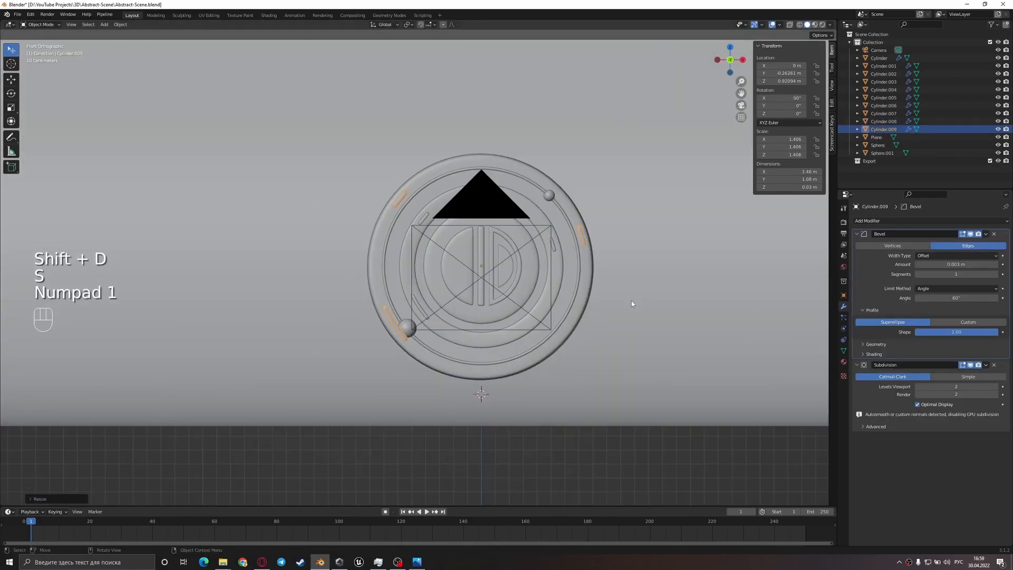
key(s)
click(663, 285)
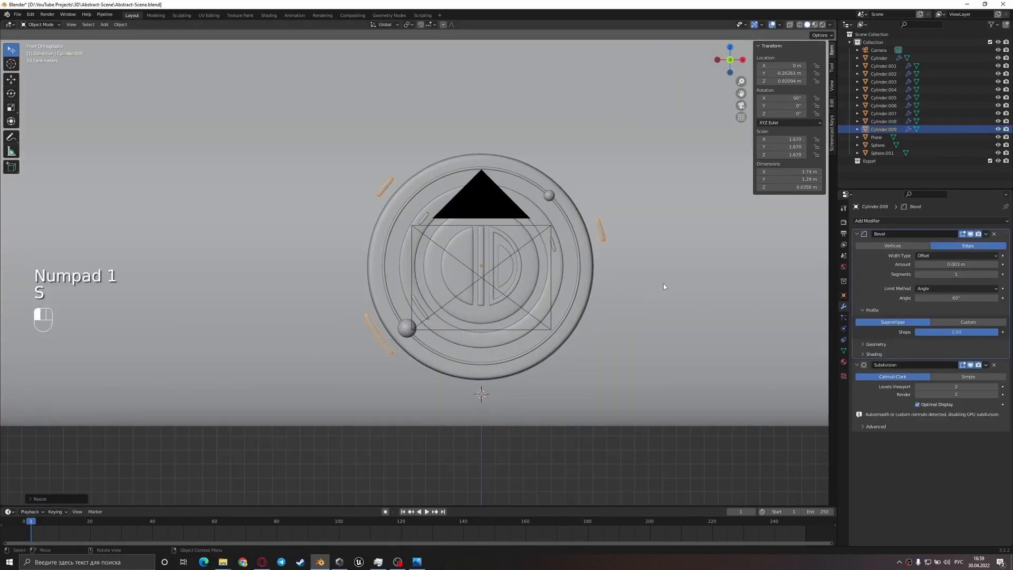
- Rotate the outer arc segments about Y to roughly -129° and move them along Y to about -0.050 m
key(r)
key(y)
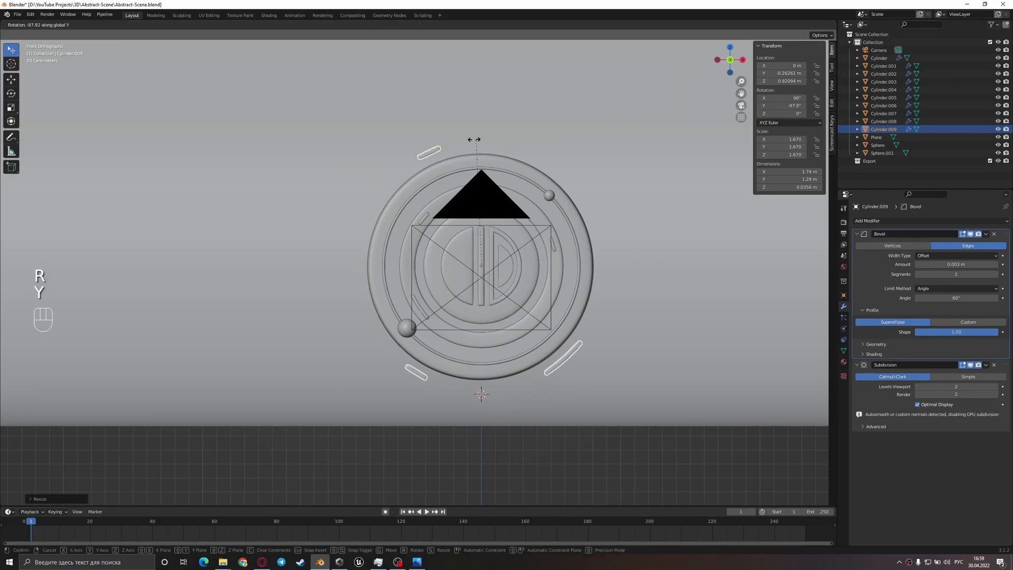
click(416, 165)
middle_drag(663, 238, 592, 254)
key(g)
key(y)
click(607, 248)
- Thicken the outer arc segments along Y to about 0.107 m and apply their scale
key(s)
key(y)
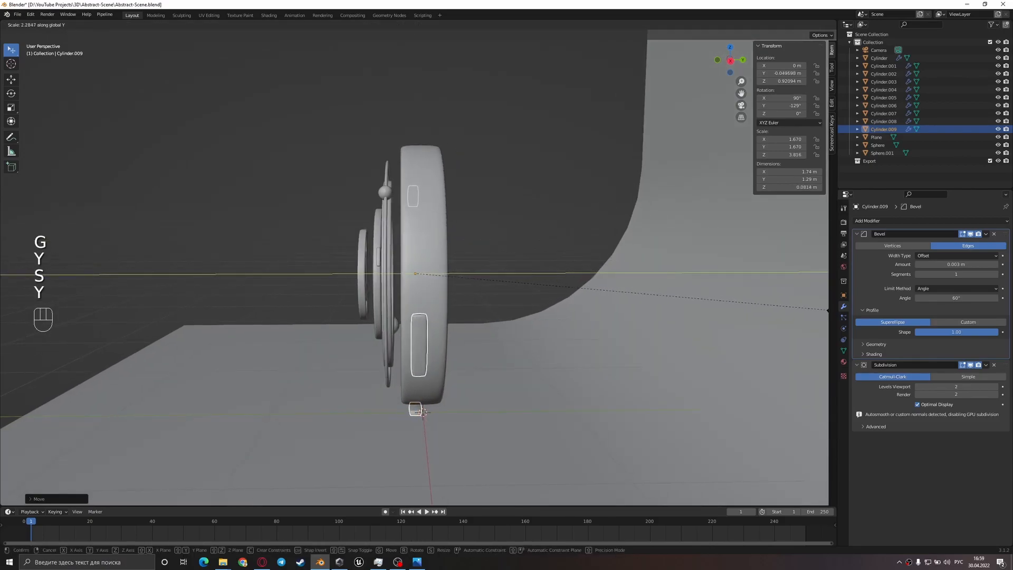
right_click(495, 363)
key(s)
key(y)
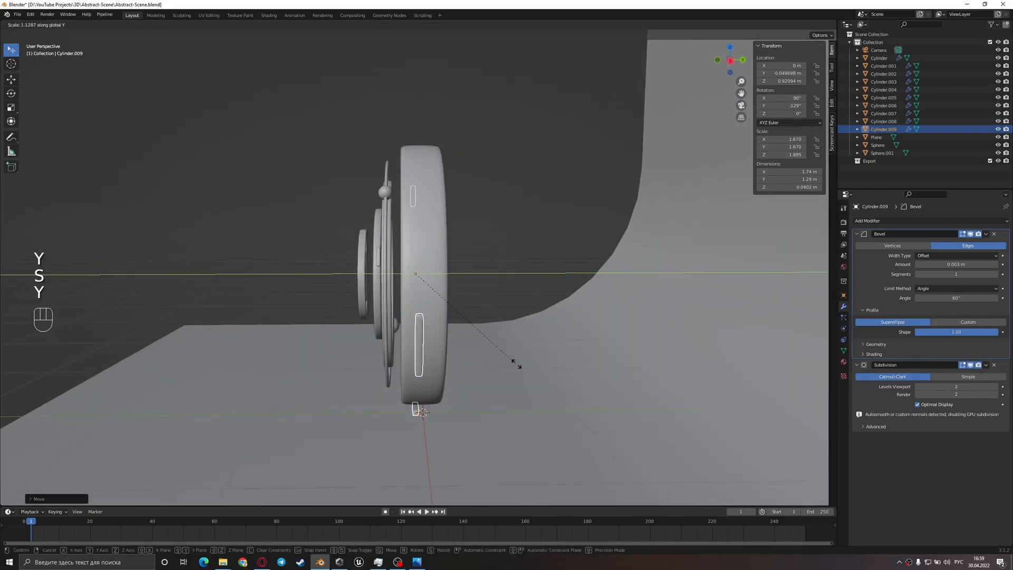
click(756, 347)
key(ctrl+a)
click(512, 347)
- Rescale the outer arc segments in front view, rotate them about Y around the disc's rim, and apply their scale
middle_drag(512, 349, 554, 334)
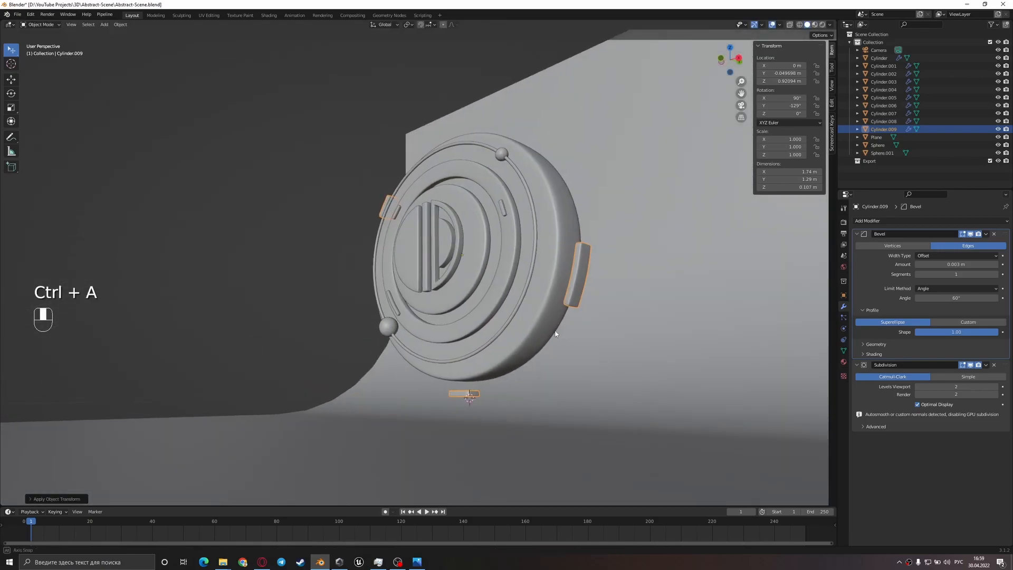
key(KP_1)
key(s)
key(r)
key(y)
click(655, 346)
key(ctrl+a)
click(656, 335)
middle_drag(656, 335, 592, 322)
click(543, 359)
scroll(545, 353, down, 4)
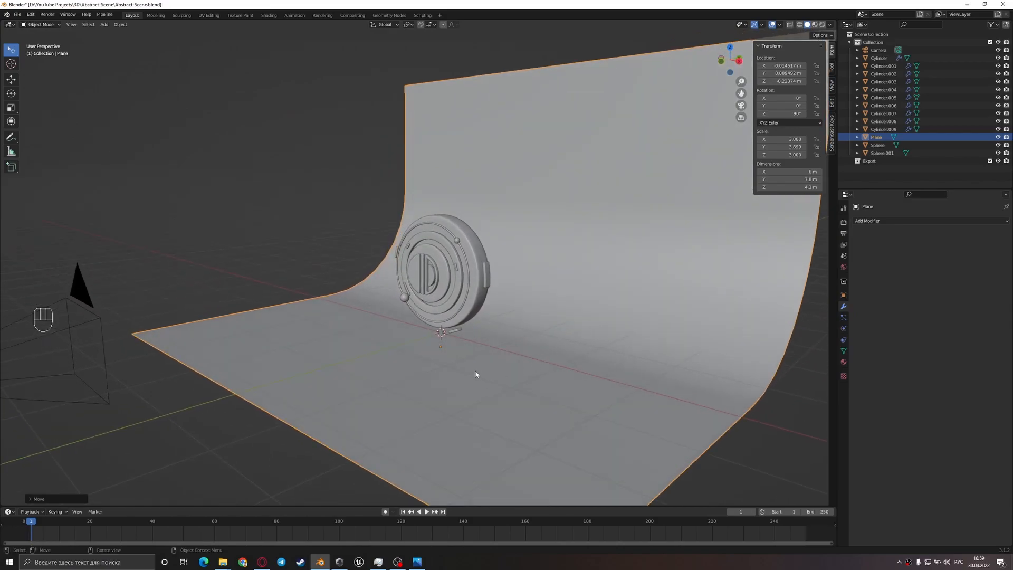
- Save the file, check the reference, and duplicate the 0.83 m inner disc along Y to about -0.65 m, in front of the ringed disc
key(ctrl+s)
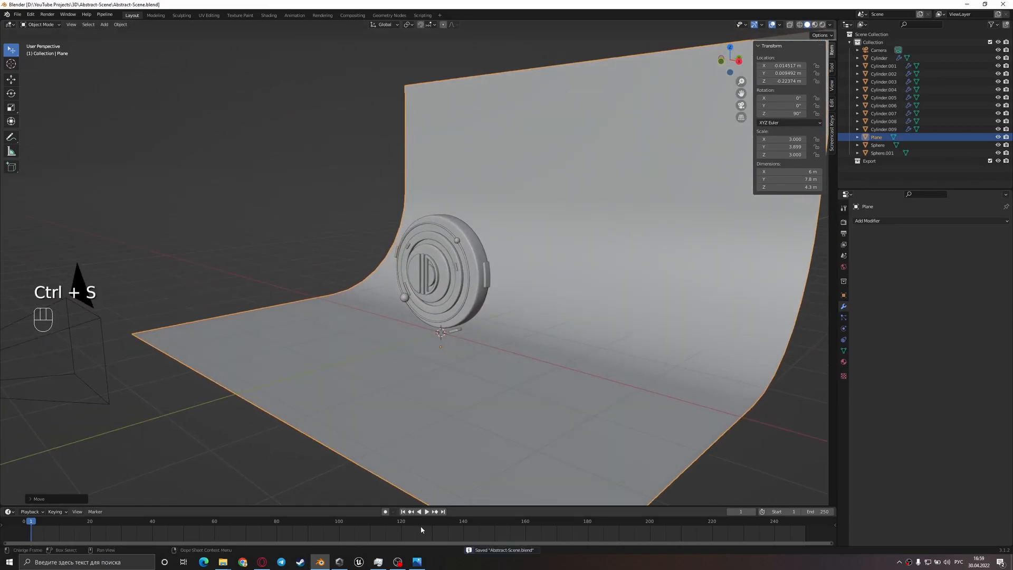
click(417, 561)
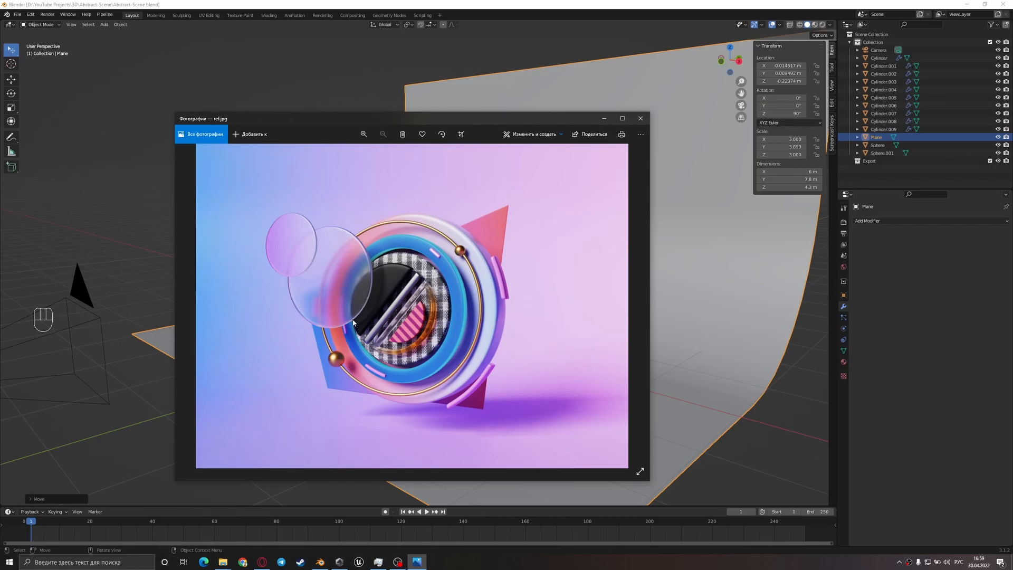
middle_drag(664, 297, 671, 320)
click(476, 272)
middle_drag(480, 241, 411, 267)
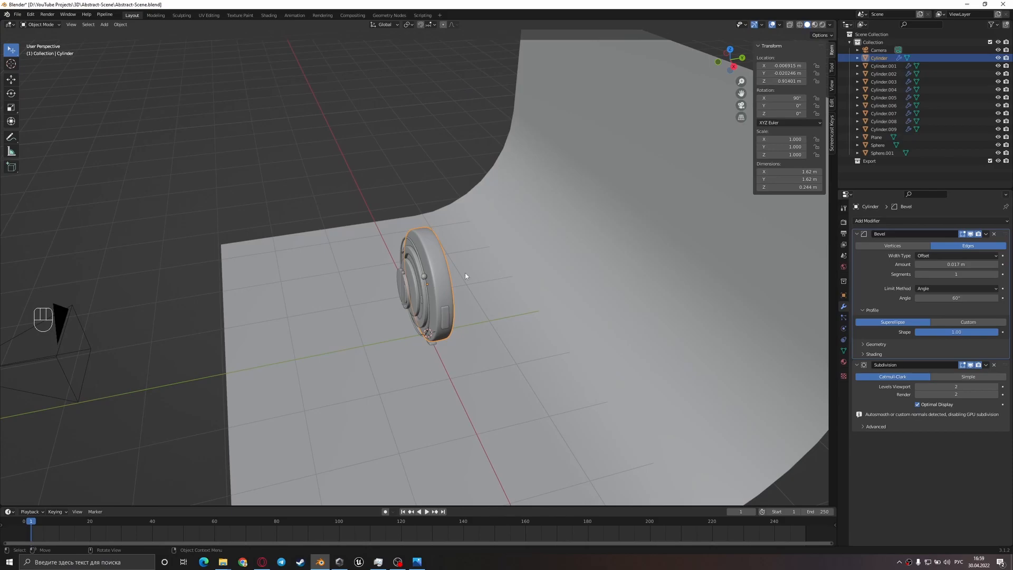
click(458, 269)
key(shift+d)
key(y)
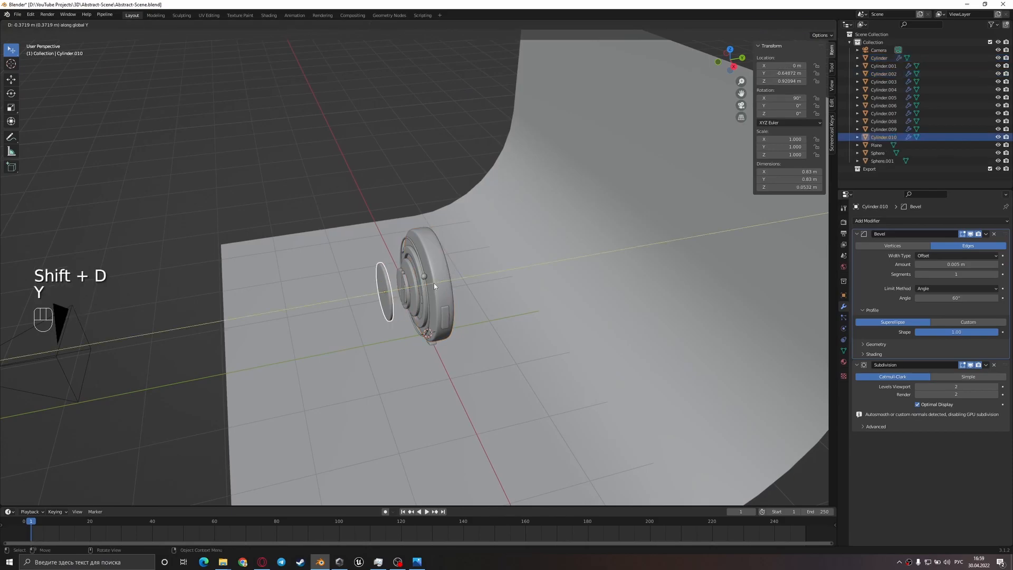
click(434, 283)
- Scale the copied disc to about 0.912 and move it in front view to about X -0.61 m, Z 1.24 m
key(KP_1)
scroll(441, 289, up, 3)
key(s)
key(s)
key(g)
click(496, 306)
key(s)
click(499, 321)
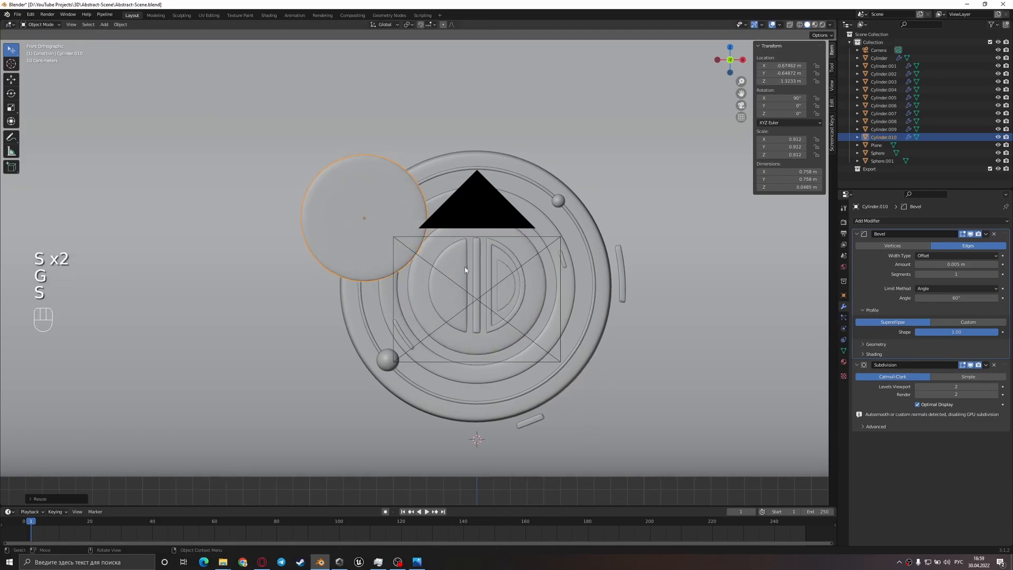
key(g)
click(464, 314)
- Thin the copied disc along Y to about 0.029 m and apply its scale
middle_drag(464, 314, 417, 348)
key(s)
key(y)
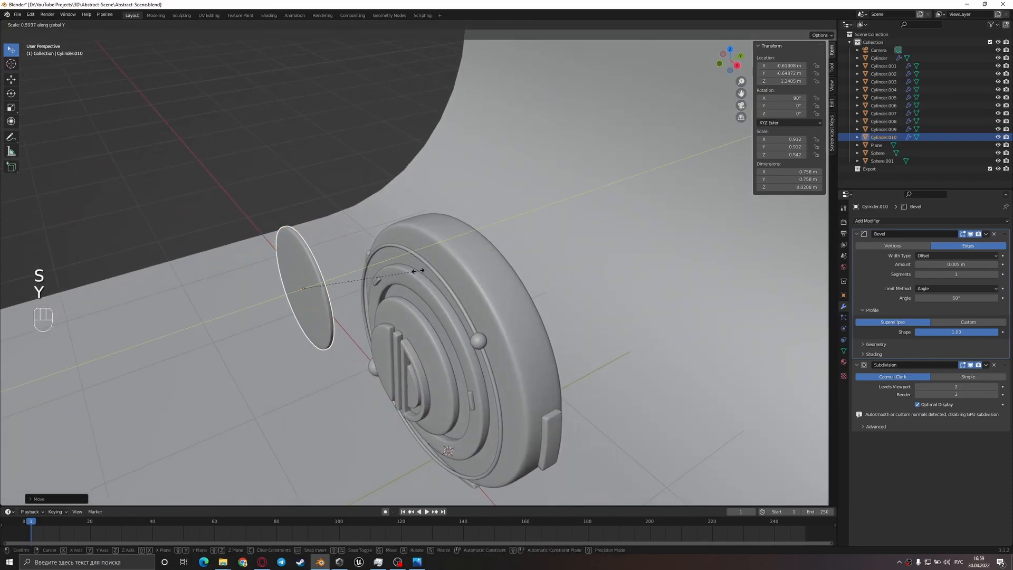
click(417, 271)
key(ctrl+a)
click(405, 289)
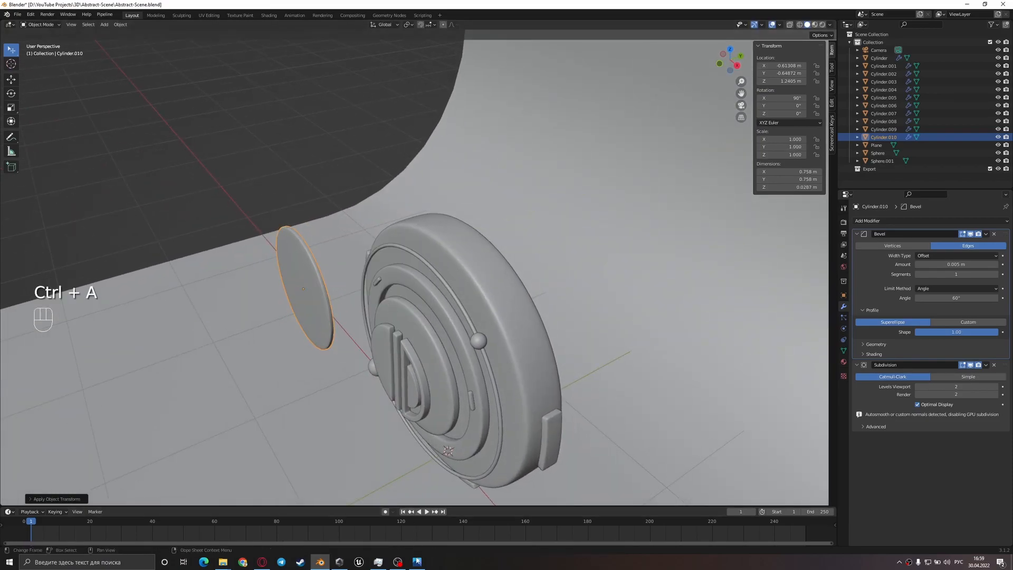
- Duplicate the thin disc towards its upper left in front view and scale the copy to about 0.62
click(417, 562)
click(417, 562)
key(KP_1)
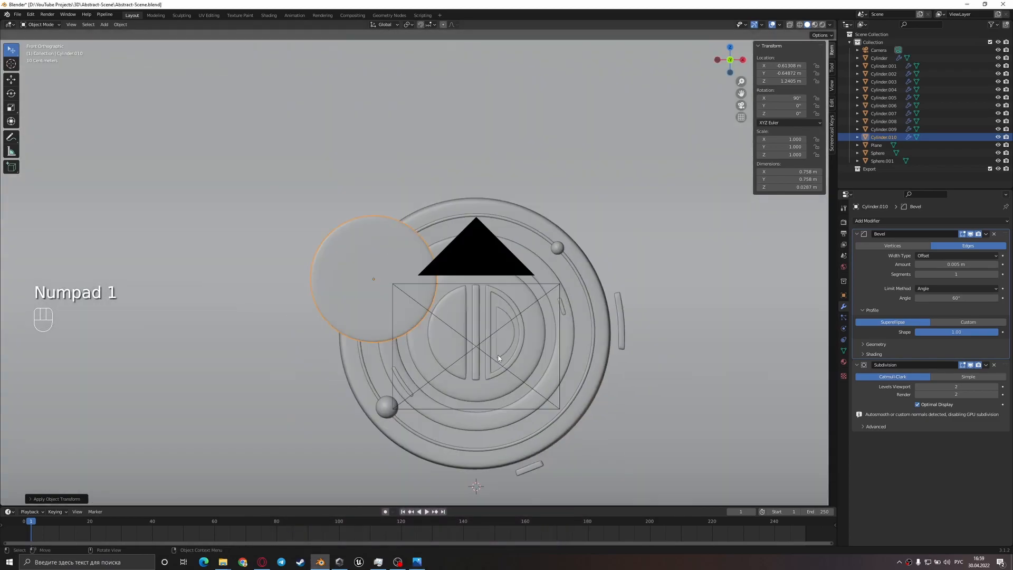
key(shift+d)
key(s)
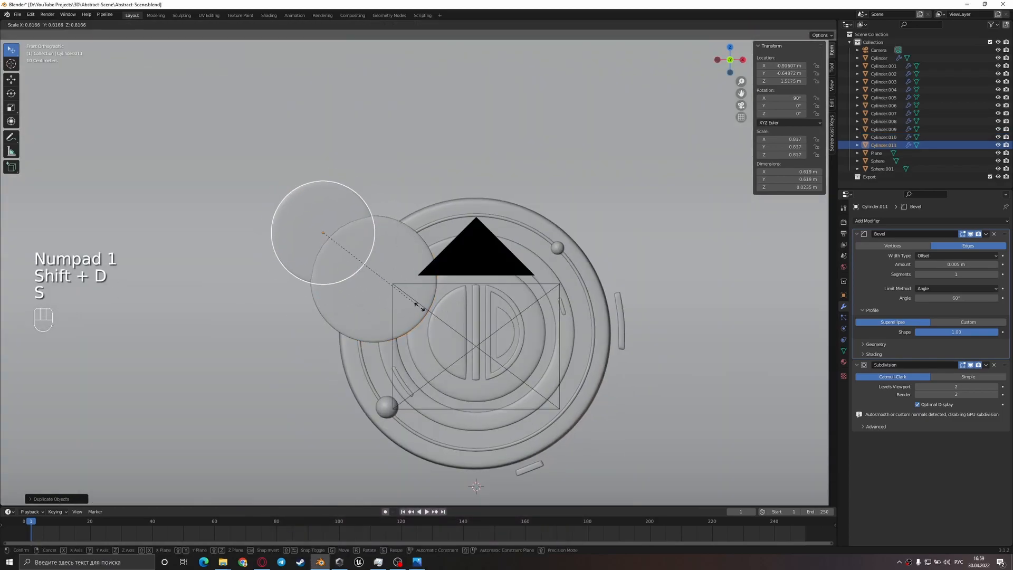
click(406, 277)
- Move the small disc along Y to about -0.748 m and thicken it along Y to about 0.027 m
middle_drag(407, 275, 352, 327)
key(g)
key(y)
click(350, 330)
scroll(463, 354, up, 3)
shift+middle_drag(254, 262, 497, 370)
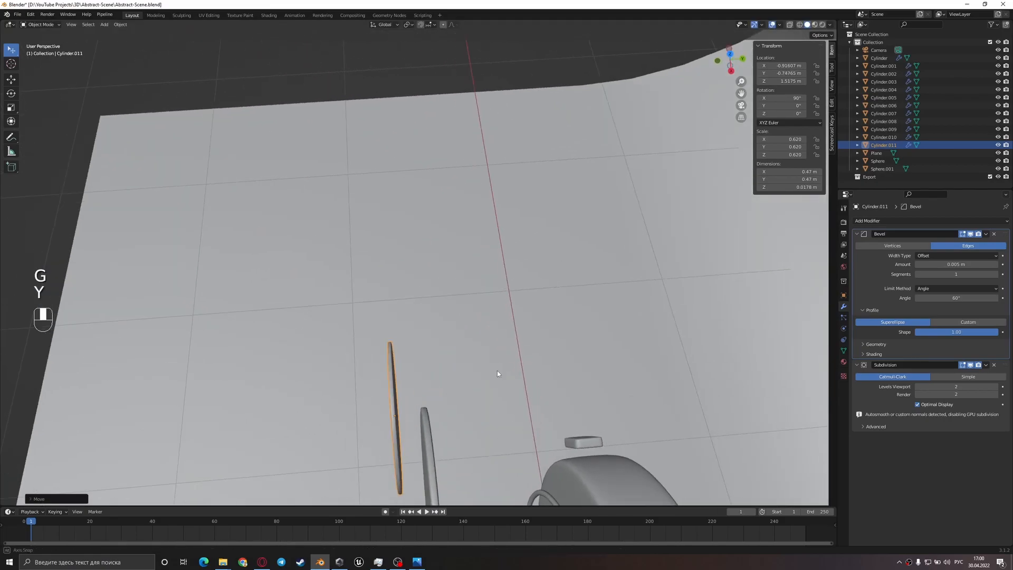
key(s)
key(y)
click(565, 384)
- Move the small disc along Y to about -0.727 m, closer to the larger thin disc, and apply its scale
key(g)
key(y)
click(535, 401)
key(ctrl+a)
click(490, 410)
middle_drag(509, 450, 582, 381)
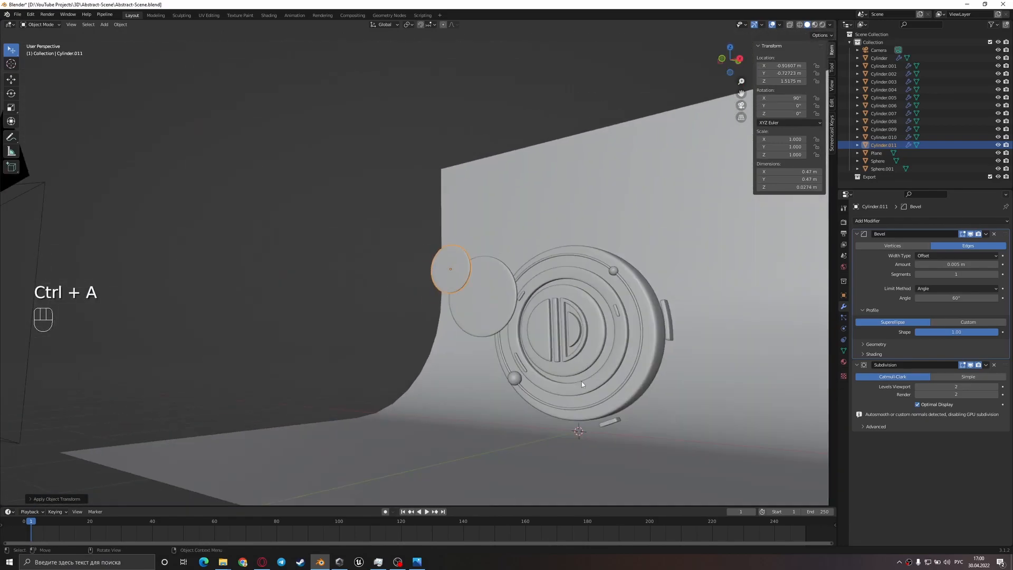
- Move both thin discs together in front view so they overlap the upper-left part of the ringed disc
shift+click(503, 305)
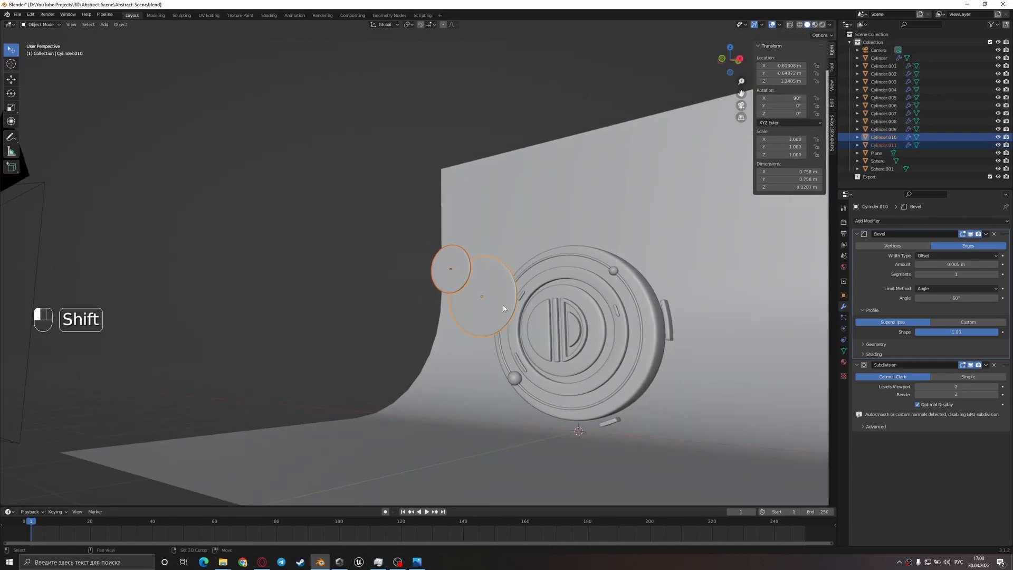
key(KP_1)
key(g)
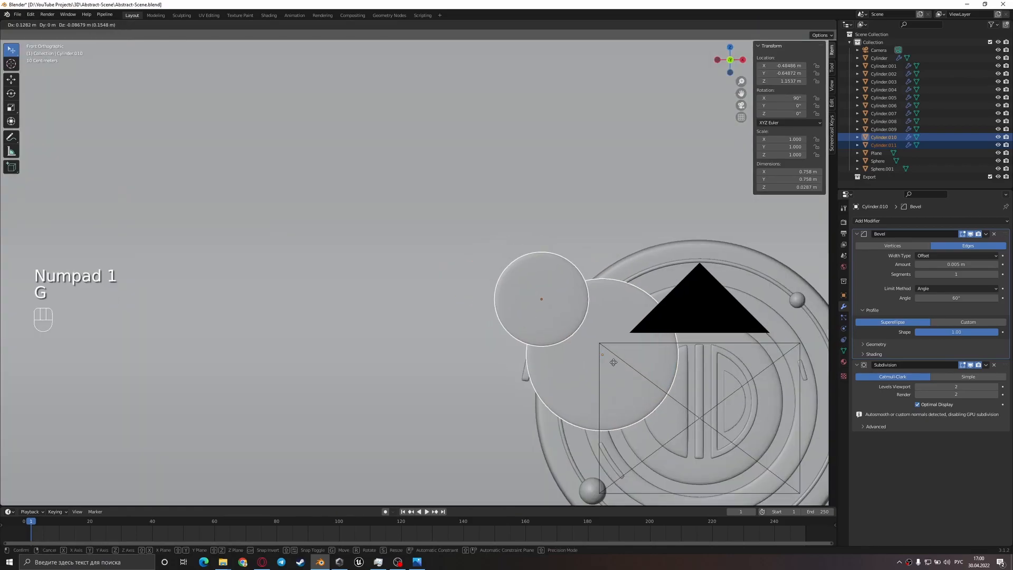
click(609, 374)
key(g)
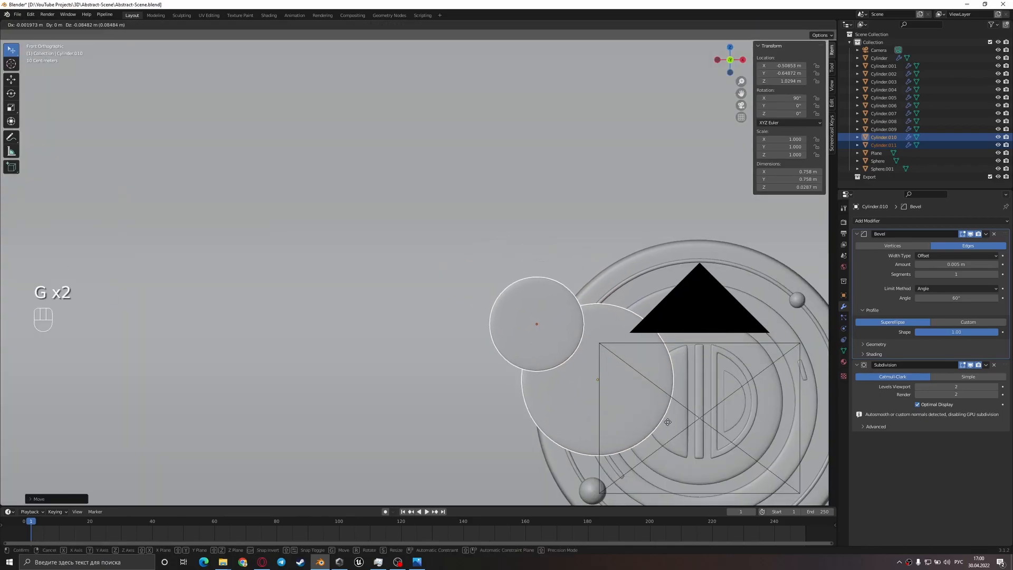
click(686, 390)
click(524, 192)
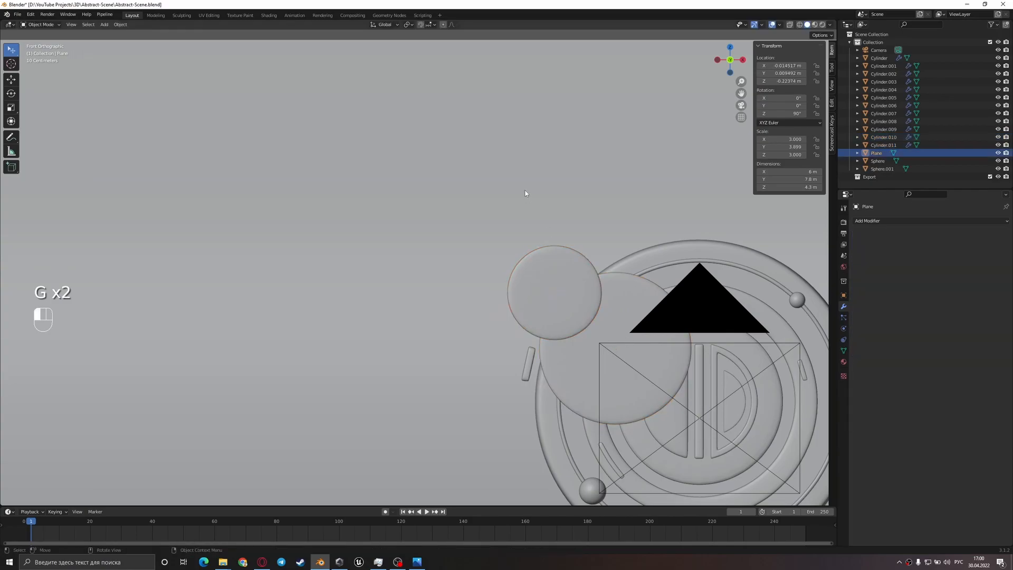
- Move only the small disc to about X -0.67 m, Z 1.41 m and save the file
scroll(533, 237, down, 2)
click(526, 280)
key(g)
click(559, 305)
key(ctrl+s)
middle_drag(560, 305, 482, 423)
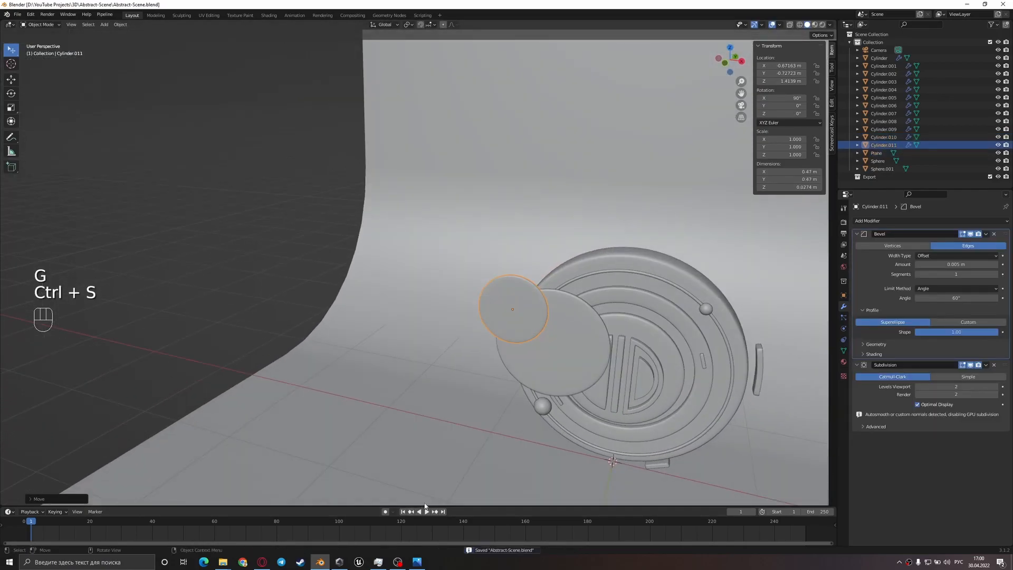
- Check the reference image, add a mesh plane, and rotate it 90° about X
click(424, 568)
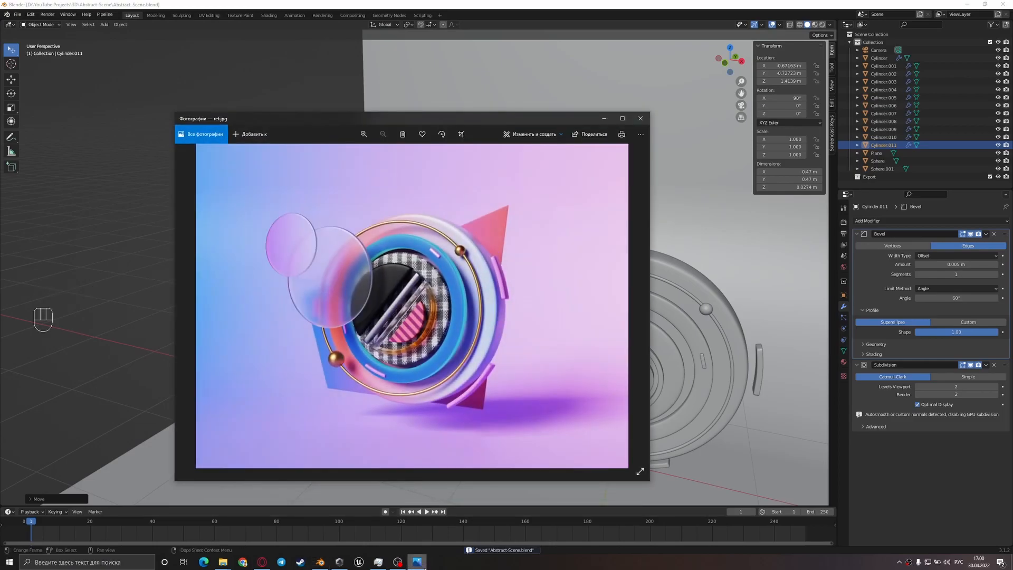
click(424, 568)
shift+middle_drag(529, 356, 442, 262)
key(KP_1)
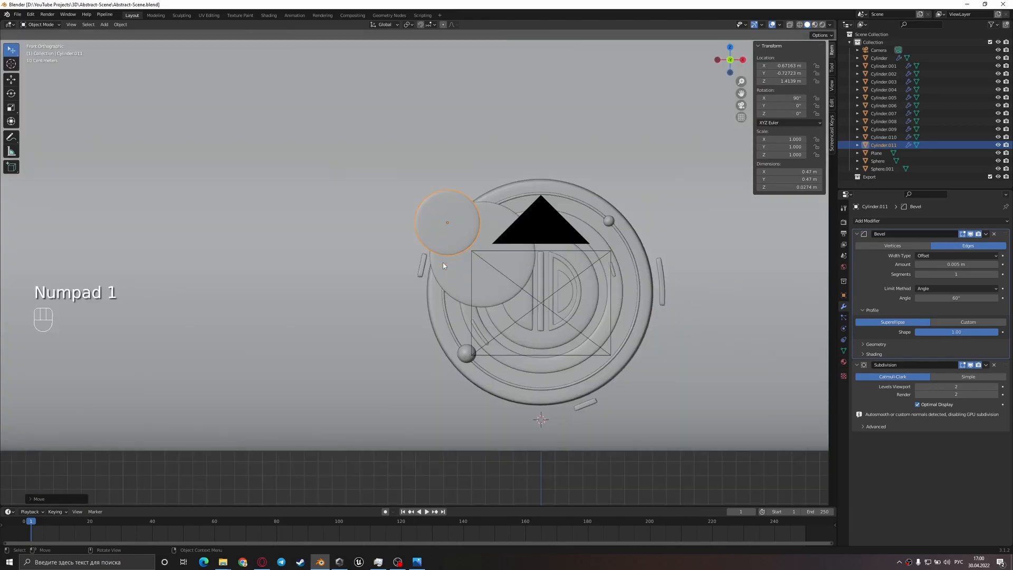
key(shift+a)
mouse_move(470, 290)
click(546, 293)
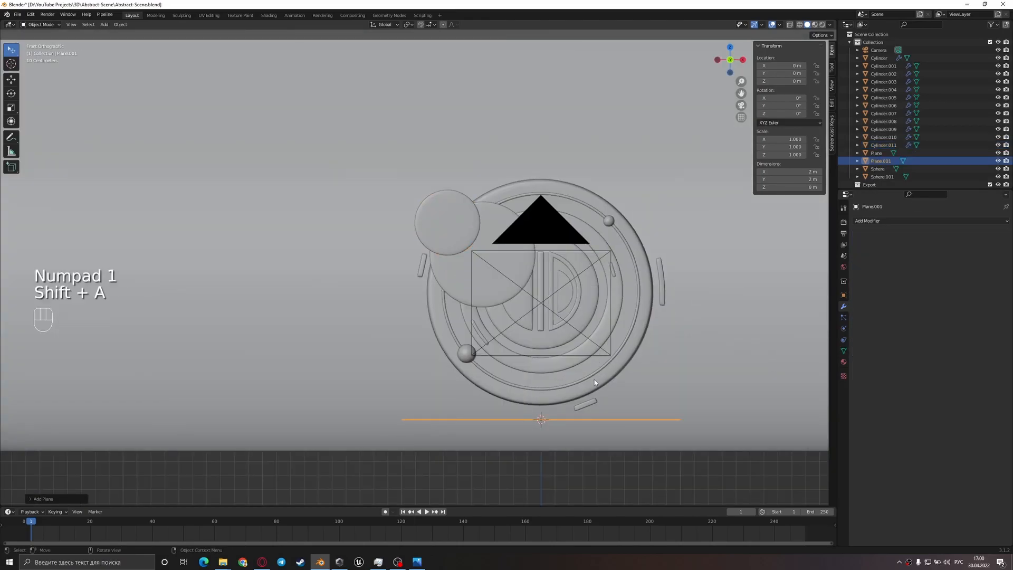
text(rx90)
key(Return)
- Scale the new plane to about 0.604 and center it on the ringed disc, near X 0.026 m, Z 0.869 m
key(s)
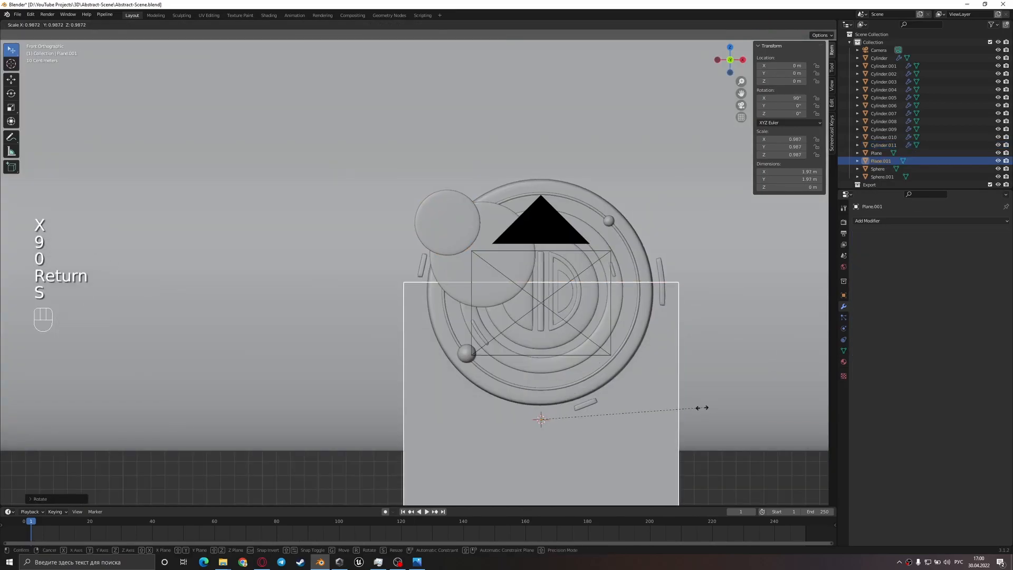
click(668, 386)
key(g)
click(670, 291)
key(s)
click(663, 368)
key(g)
click(665, 391)
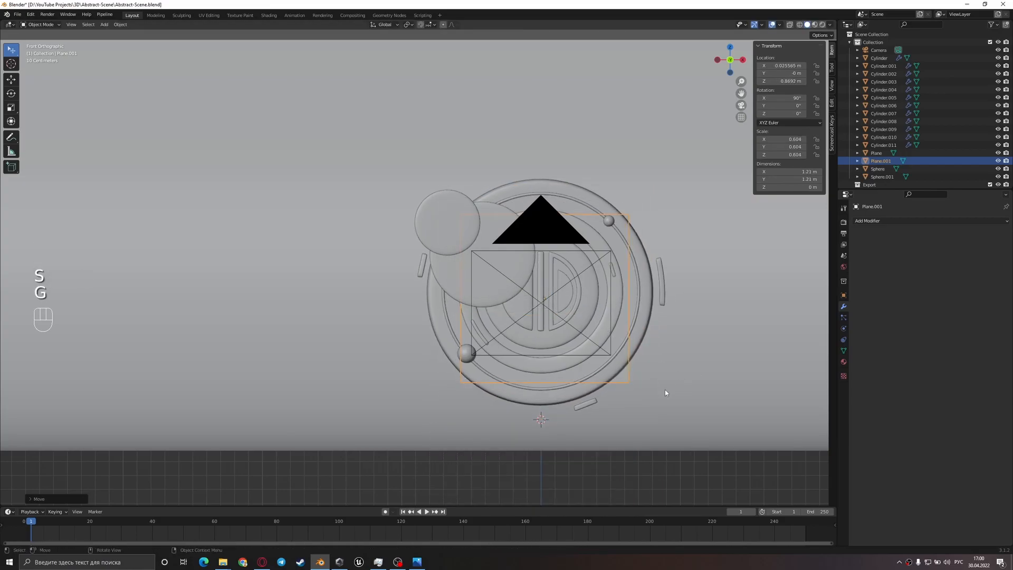
- Save the file, compare with the reference, and pull the plane's upper-right and lower-left corner vertices outward in Edit Mode
key(Tab)
key(ctrl+s)
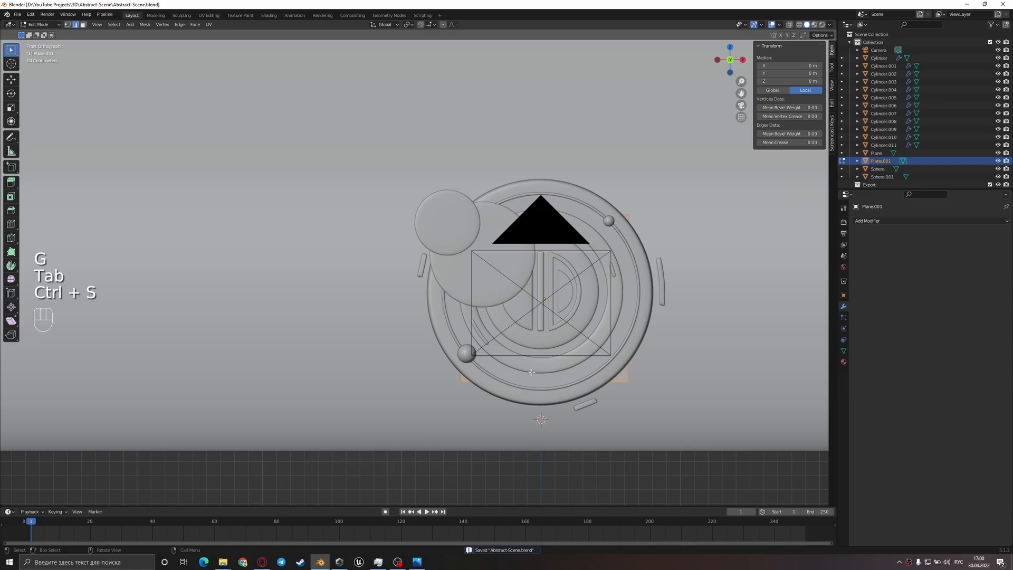
click(421, 565)
click(421, 564)
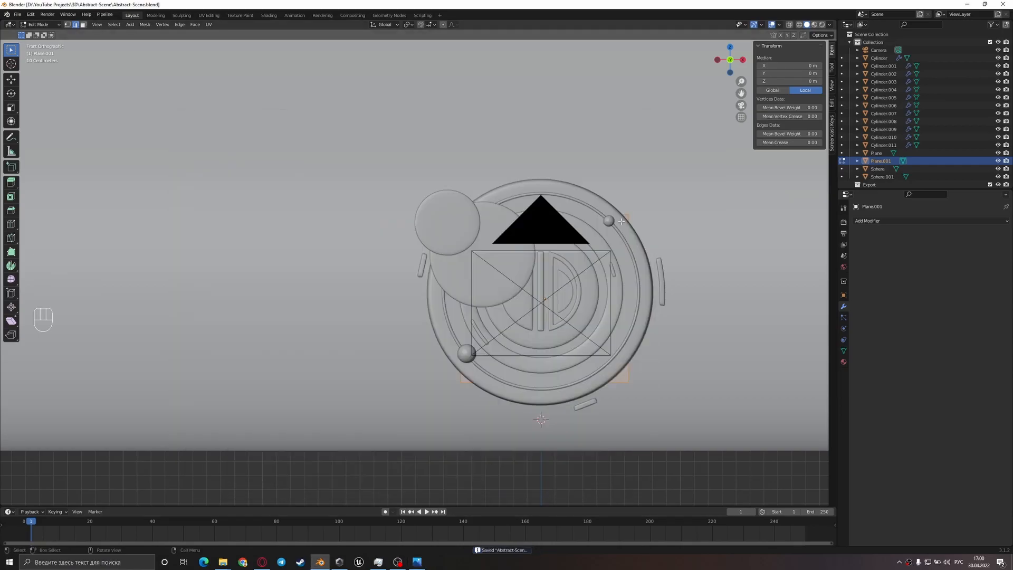
click(633, 213)
key(g)
click(660, 225)
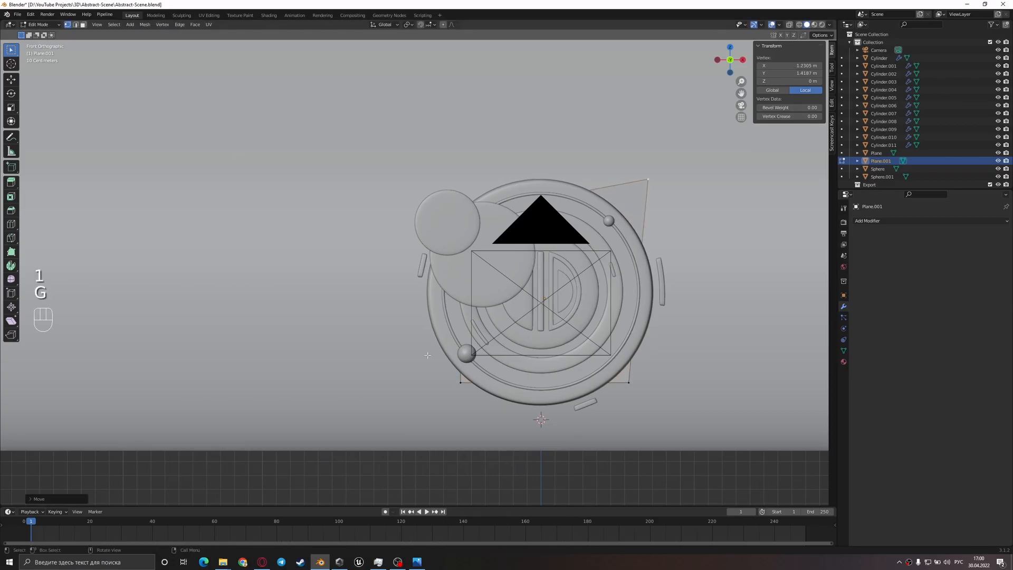
key(g)
click(436, 382)
- In wireframe view, move the plane's upper-left, lower-left and lower-right vertices outward into an irregular quadrilateral
key(z)
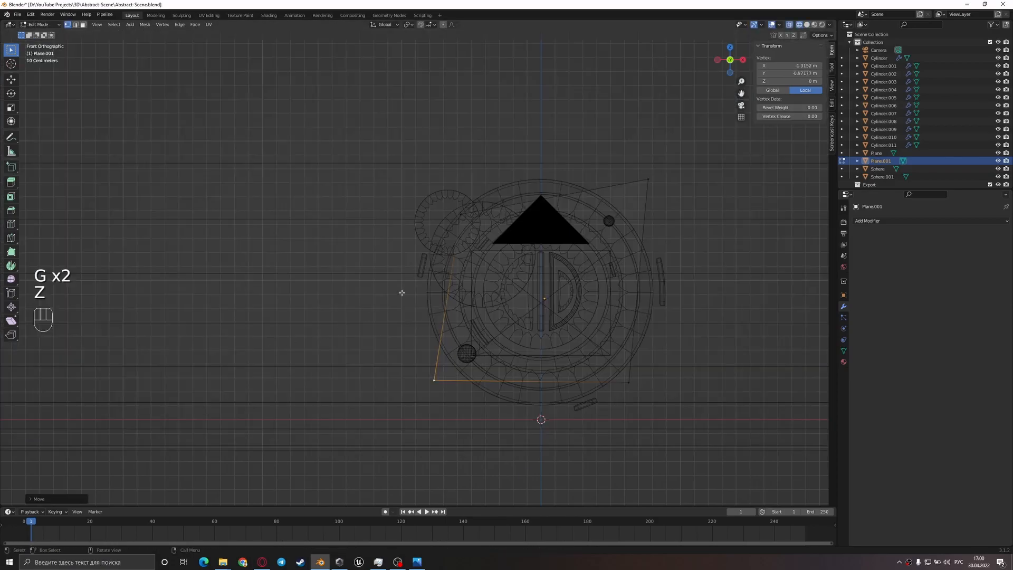
click(455, 220)
key(g)
click(389, 285)
click(429, 379)
key(g)
click(413, 388)
click(625, 385)
key(g)
click(628, 400)
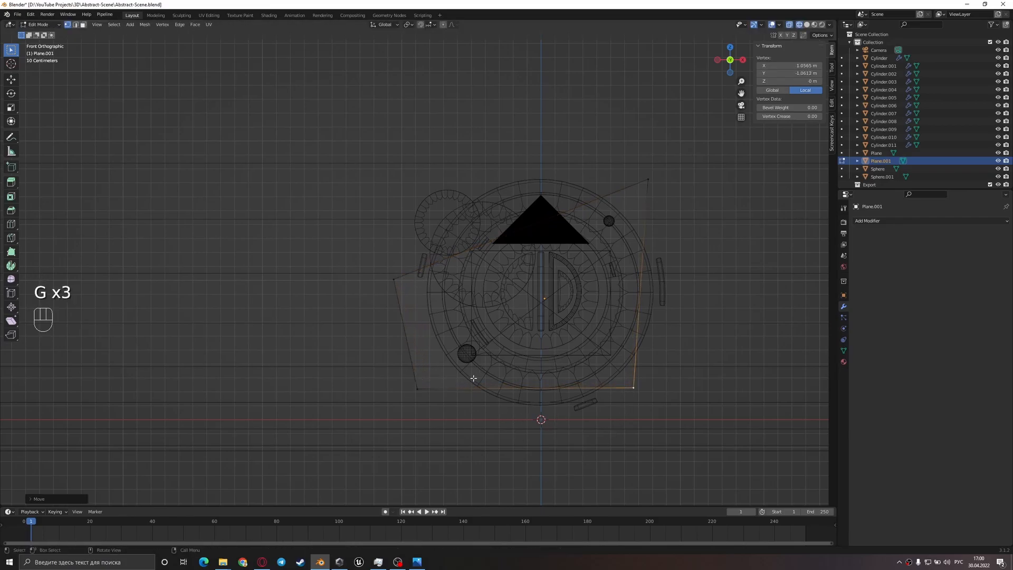
- Refine the plane's upper-right, lower-right and lower-left vertices, and return to Object Mode with solid shading
drag(677, 207, 591, 140)
key(g)
click(702, 218)
drag(668, 402, 606, 383)
key(g)
click(609, 384)
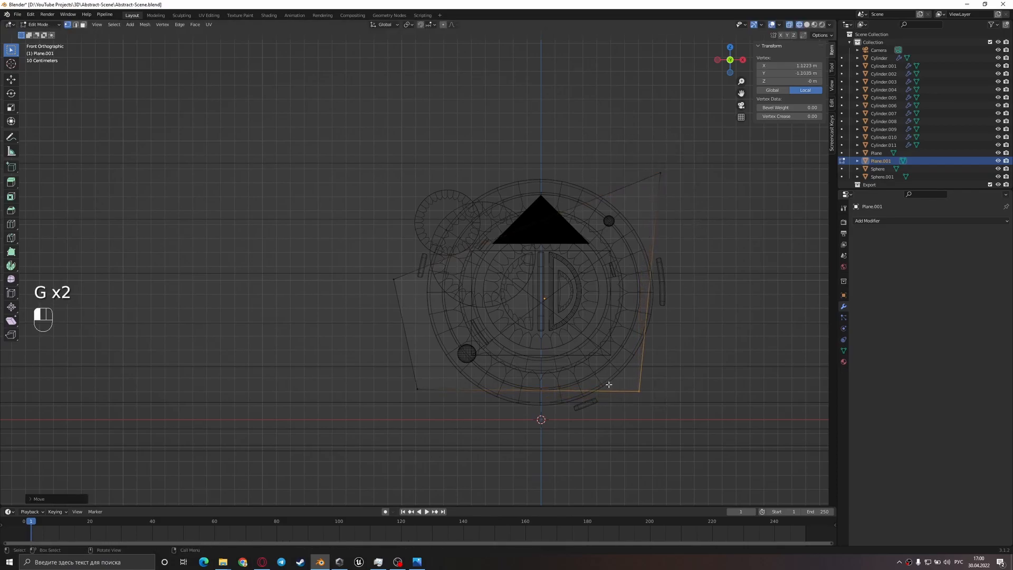
drag(401, 412, 459, 371)
key(g)
click(469, 370)
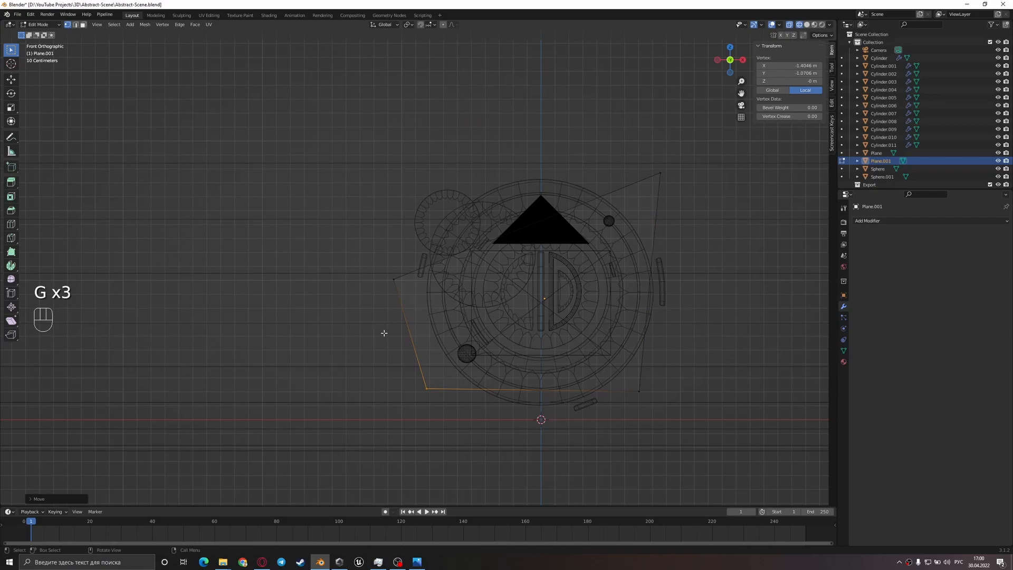
key(Tab)
key(z)
click(527, 335)
middle_drag(528, 335, 592, 343)
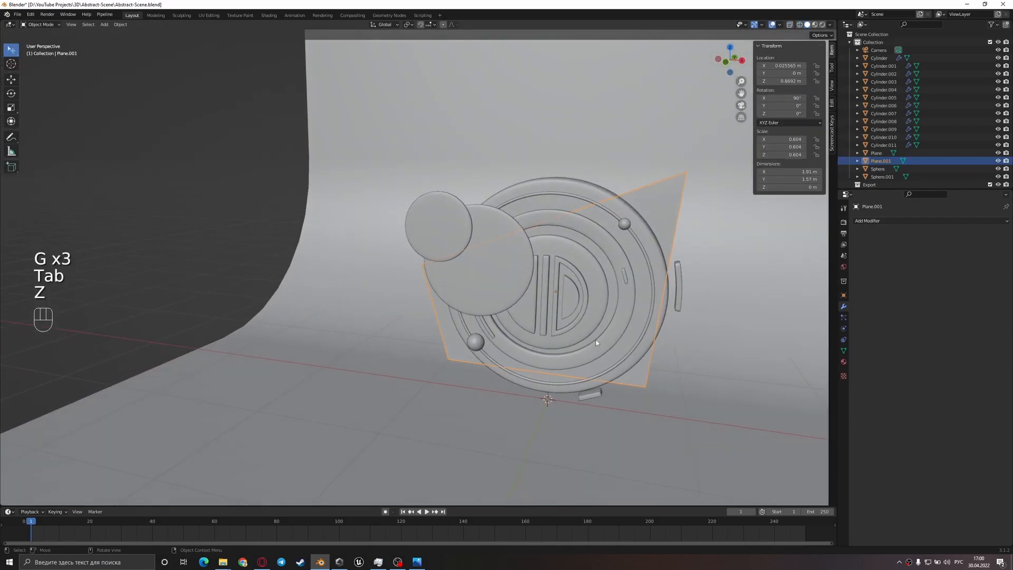
- Move the irregular plane in front view to about X 0.094 m, Z 0.872 m
key(KP_1)
key(g)
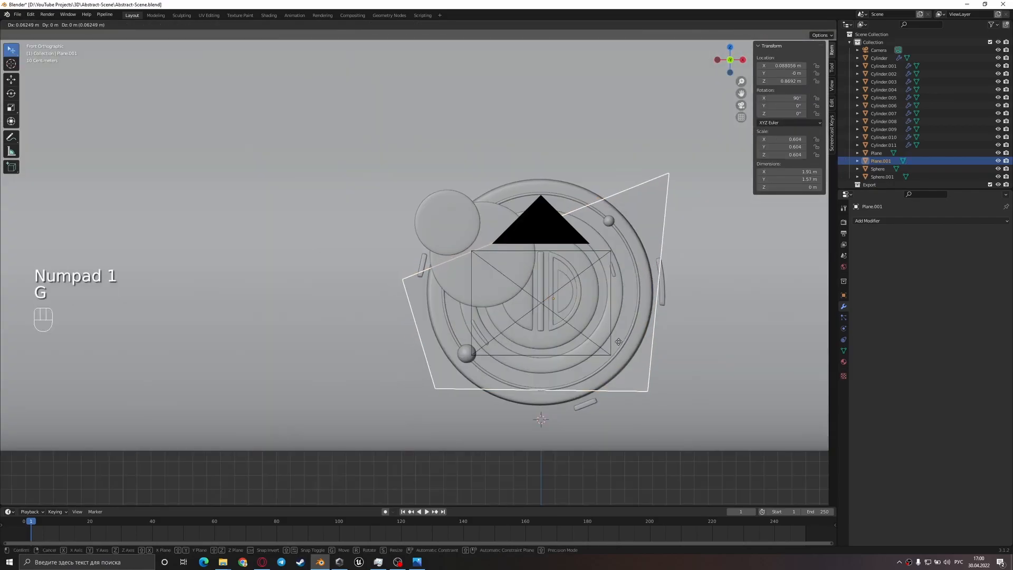
click(620, 341)
middle_drag(620, 342, 569, 350)
key(KP_1)
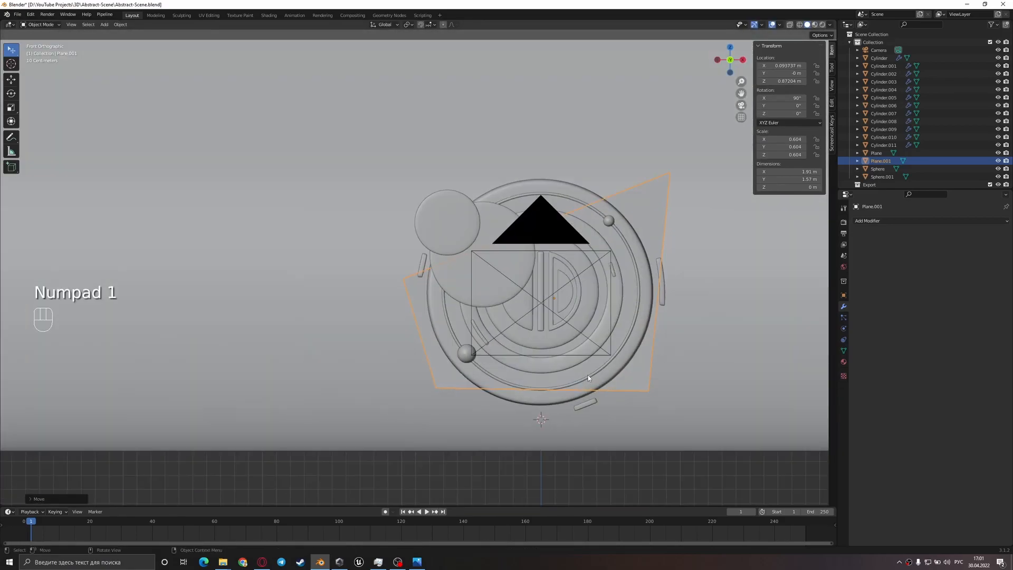
- Scale the irregular plane down to about 0.585 and shift it to about X 0.111 m, Z 0.875 m
key(s)
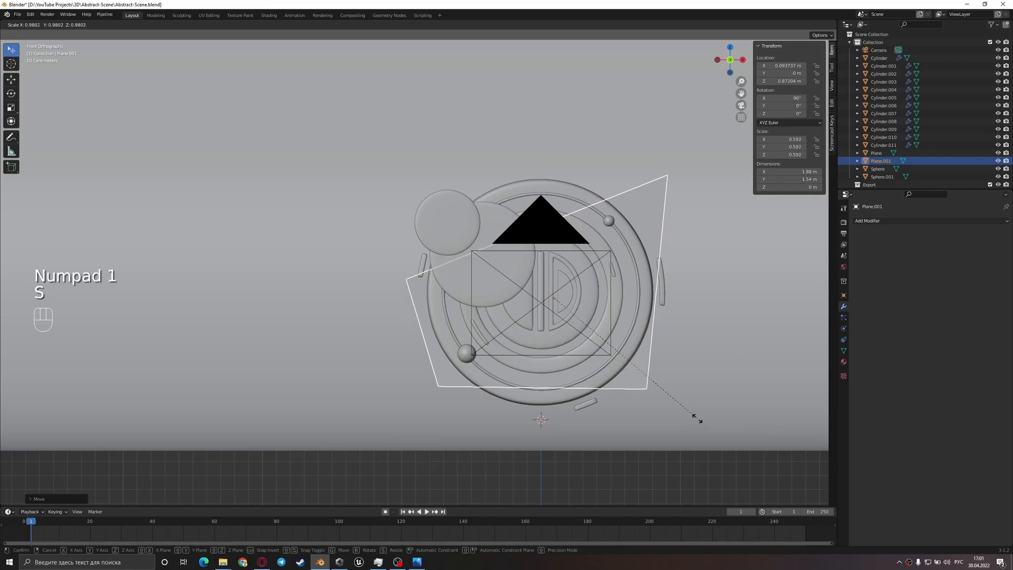
click(696, 413)
key(s)
key(g)
click(703, 416)
key(s)
click(706, 416)
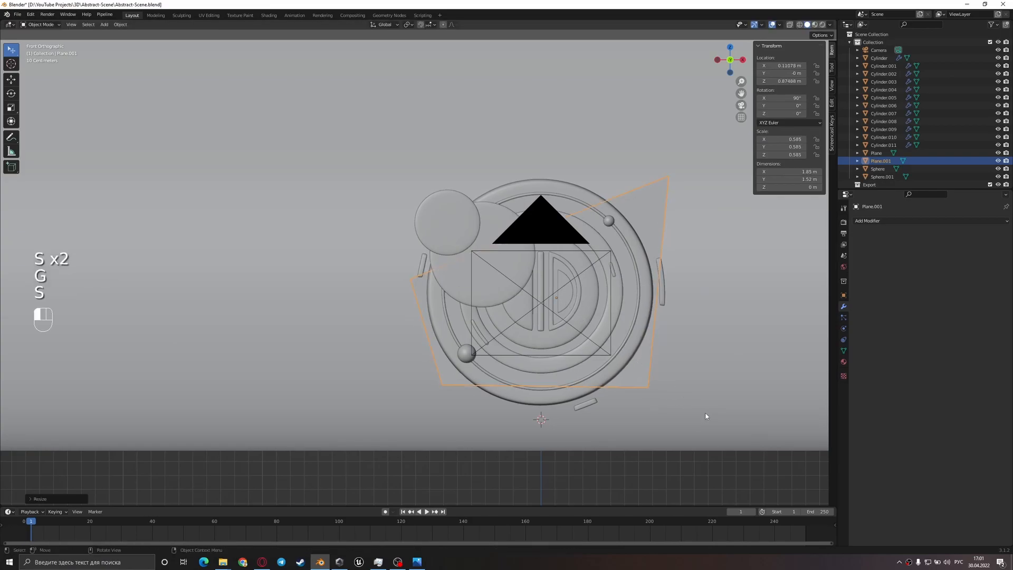
- Compare with the reference image and scale the irregular plane down to about 0.538
click(420, 561)
click(422, 562)
key(s)
click(690, 424)
key(s)
click(689, 426)
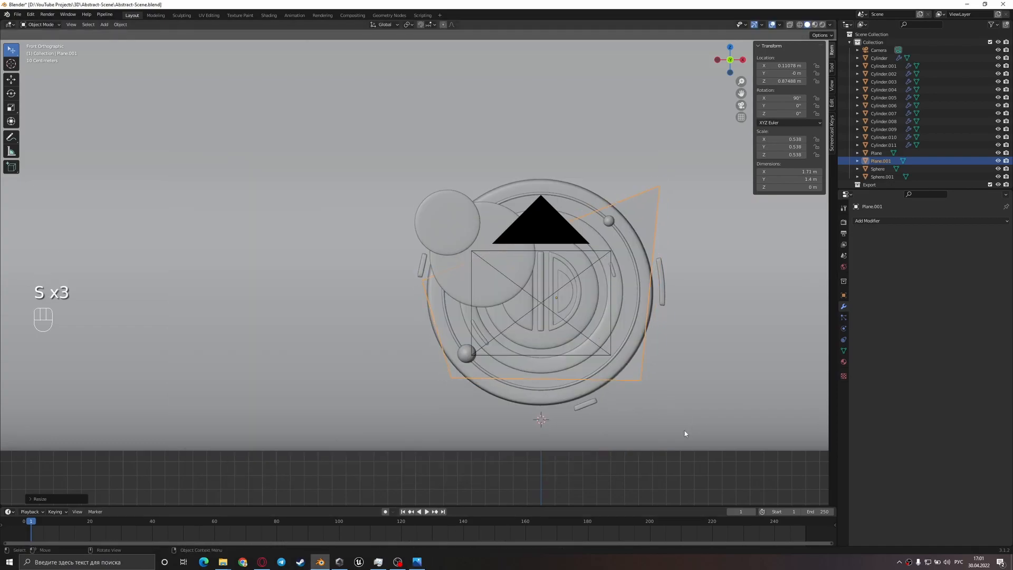
- Compare with the reference image, scale the irregular plane to about 0.570 and move it to about X 0.040 m, Z 0.795 m
click(420, 563)
click(420, 562)
key(g)
click(609, 409)
key(s)
click(746, 283)
key(g)
click(739, 287)
key(s)
click(739, 290)
key(g)
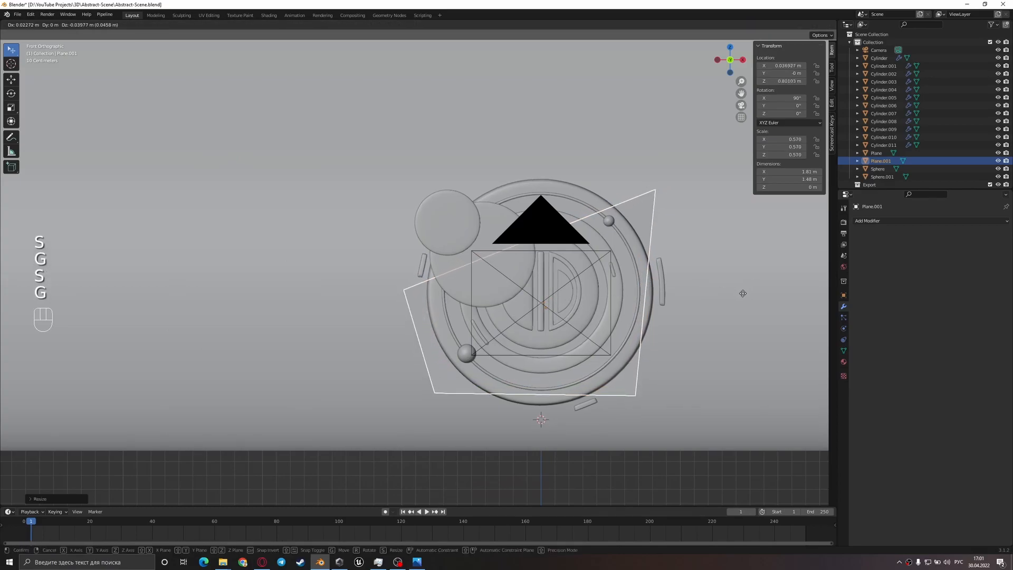
click(743, 294)
- Move the irregular plane along Y to about 0.26 m, just behind the ringed disc
middle_drag(661, 310, 498, 316)
key(g)
key(y)
click(611, 342)
- Extrude the whole irregular plane into a slab about 0.035 m thick and apply its scale
key(Tab)
key(a)
key(e)
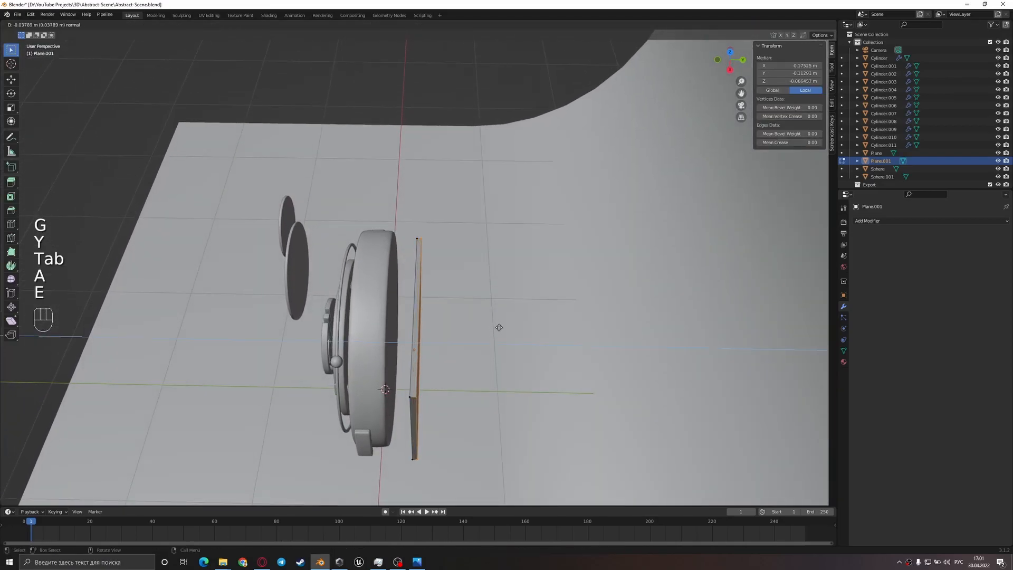
click(498, 328)
key(Tab)
key(ctrl+a)
click(448, 299)
- Add a Bevel modifier to the slab with an amount of 0.006 m
scroll(826, 248, up, 2)
click(871, 221)
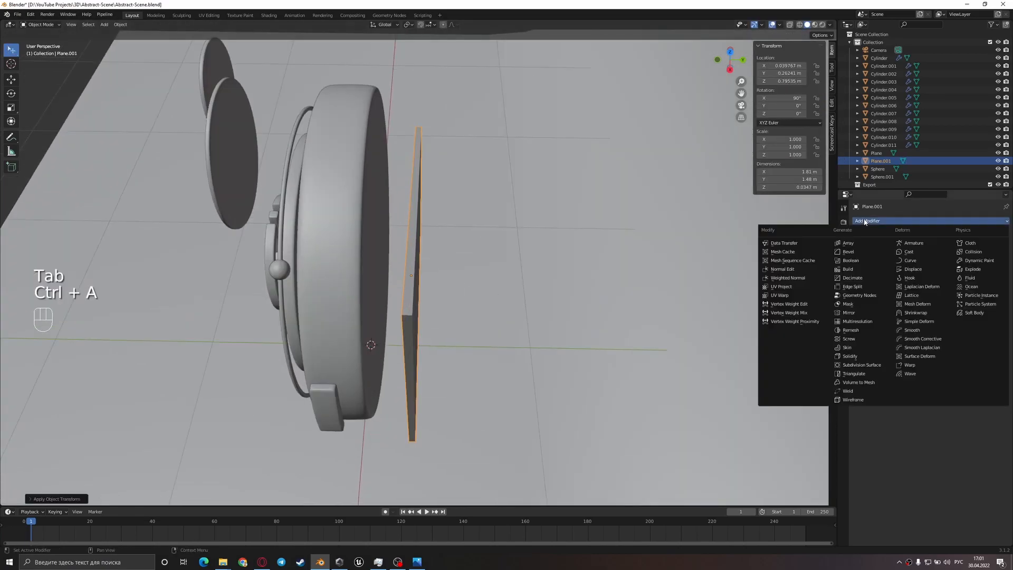
click(854, 251)
scroll(478, 318, up, 3)
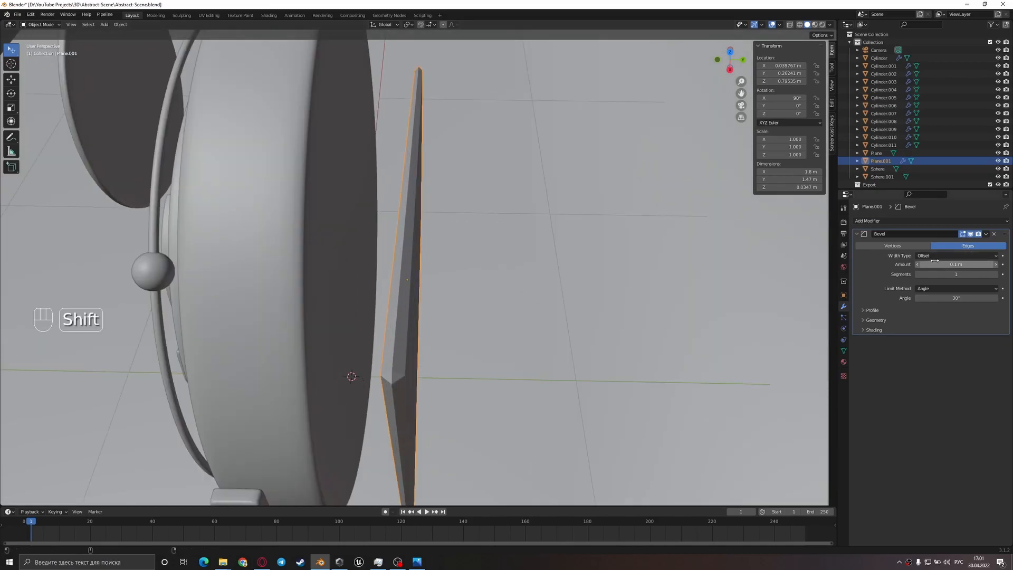
shift+drag(957, 264, 935, 231)
- Add a Subdivision Surface modifier with viewport level 2 and set the slab's bevel to 2 segments
click(916, 221)
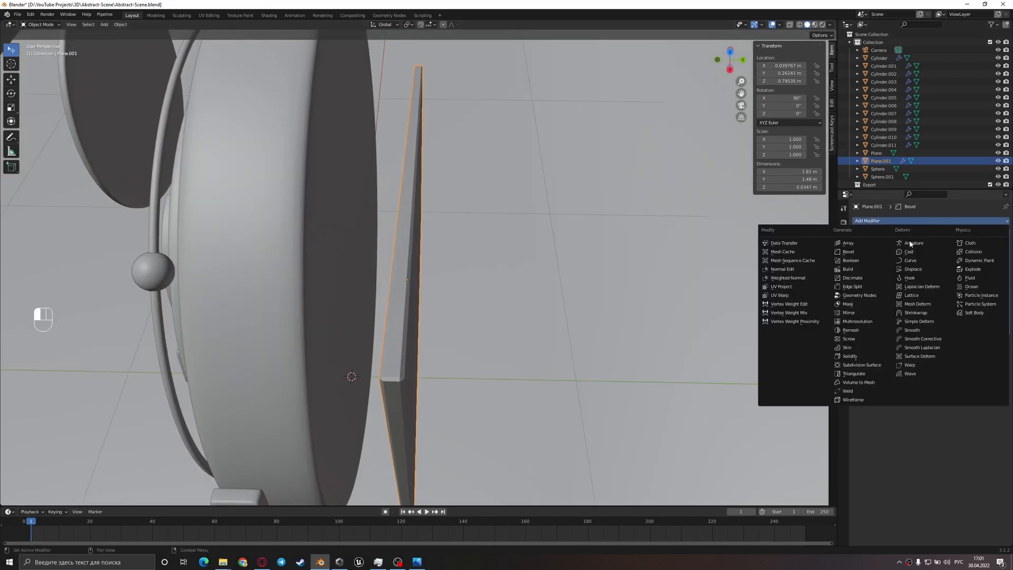
click(856, 352)
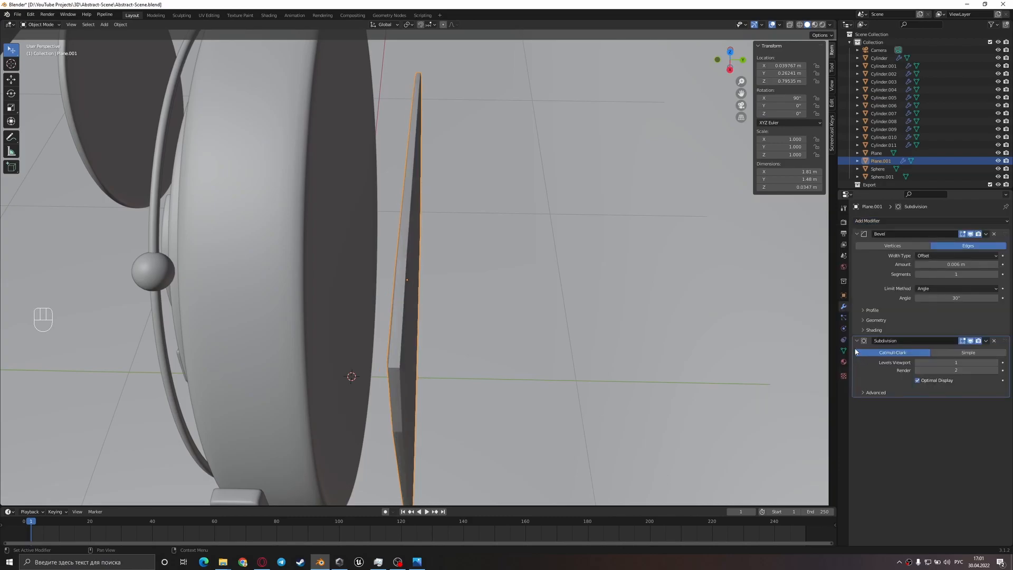
click(997, 362)
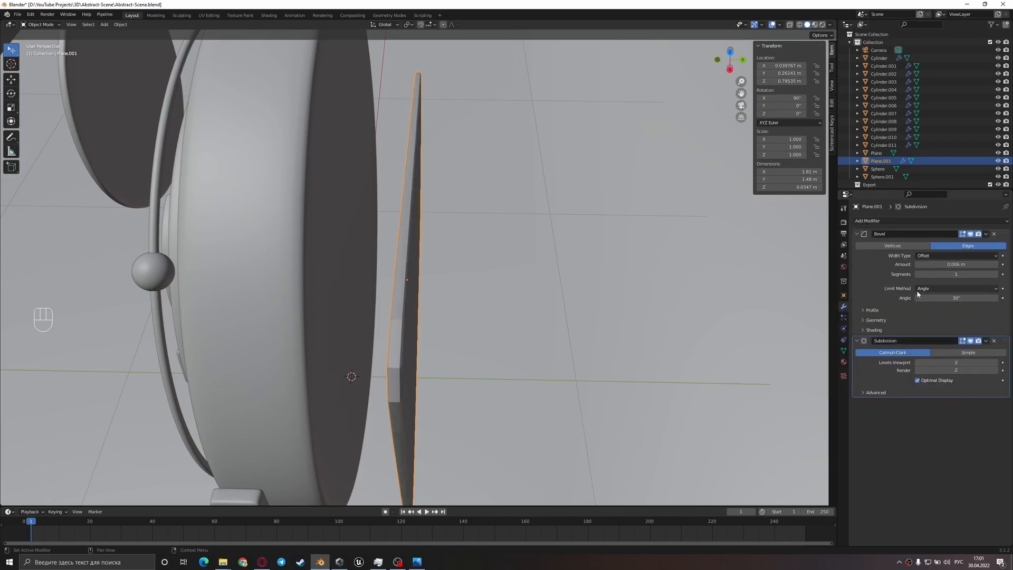
click(900, 308)
click(996, 275)
- Shade the slab smooth and enable Auto Smooth at 30° in its mesh normals
scroll(483, 342, down, 4)
right_click(433, 293)
middle_drag(482, 342, 577, 305)
click(434, 293)
middle_drag(567, 271, 591, 259)
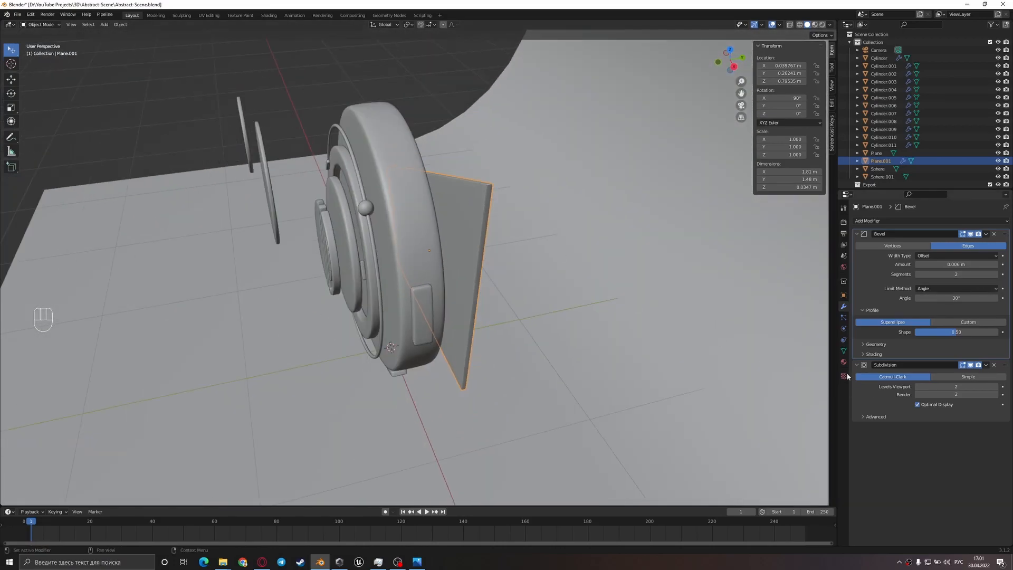
click(843, 351)
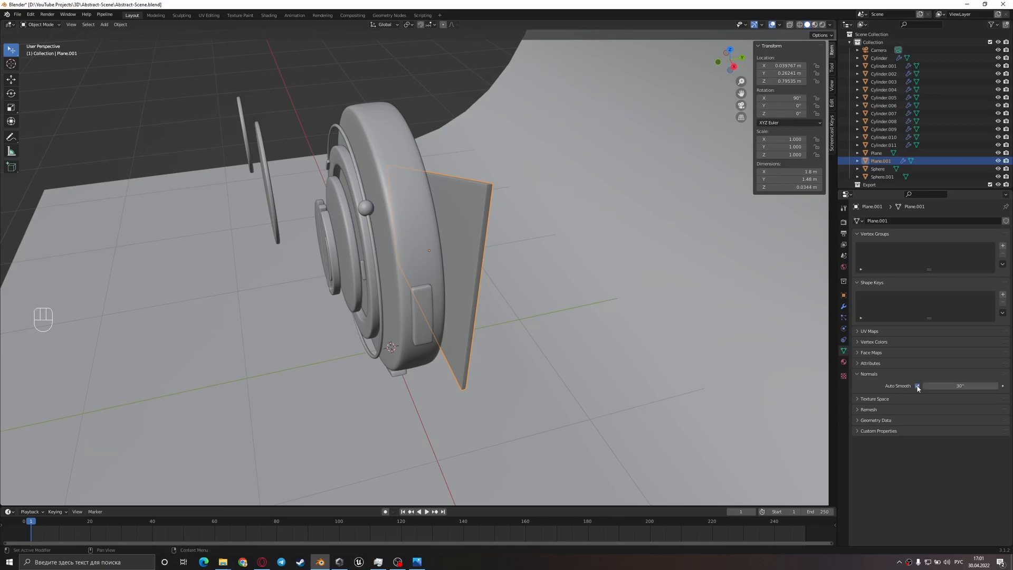
- Add a cube-shaped empty in camera view and raise it to about Z 0.933 m around the disc assembly
middle_drag(546, 307, 601, 257)
scroll(601, 255, down, 5)
key(KP_0)
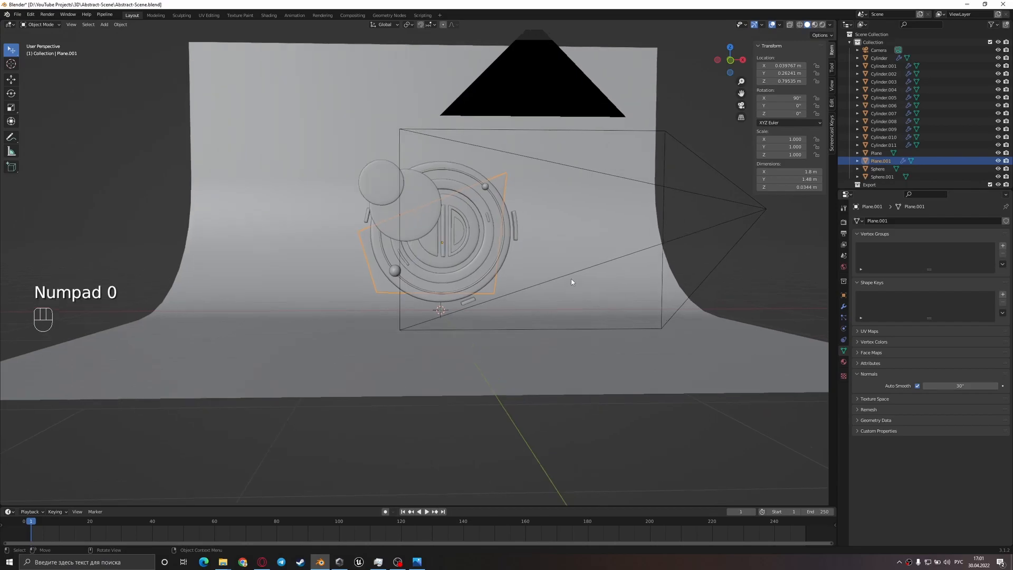
scroll(572, 282, down, 3)
key(shift+a)
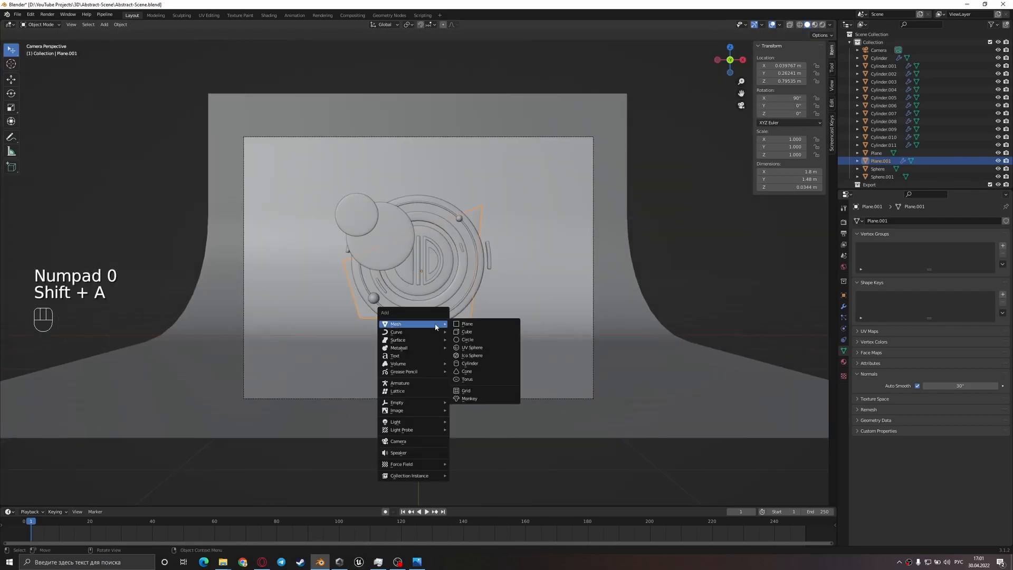
key(shift+a)
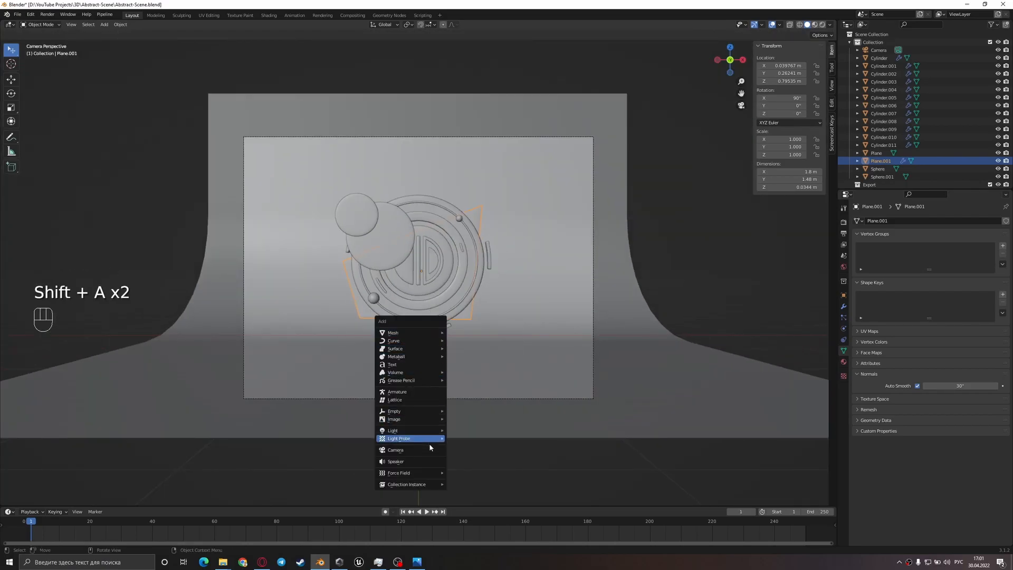
mouse_move(446, 412)
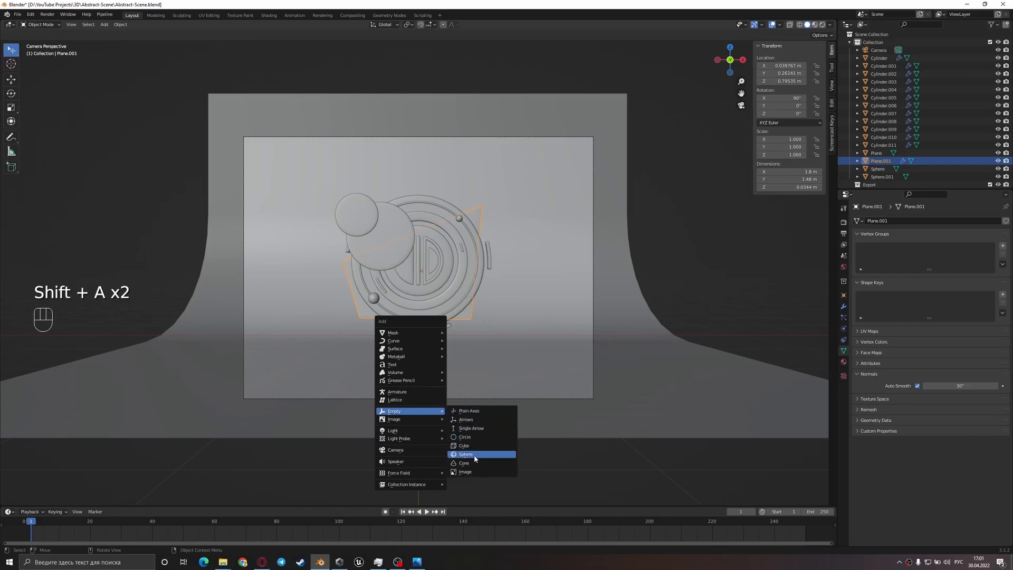
click(465, 445)
key(g)
key(z)
click(531, 337)
- Select all disc, sphere, bar and slab objects with the empty active, and parent them to it using the Object option
middle_drag(531, 337, 457, 322)
click(483, 319)
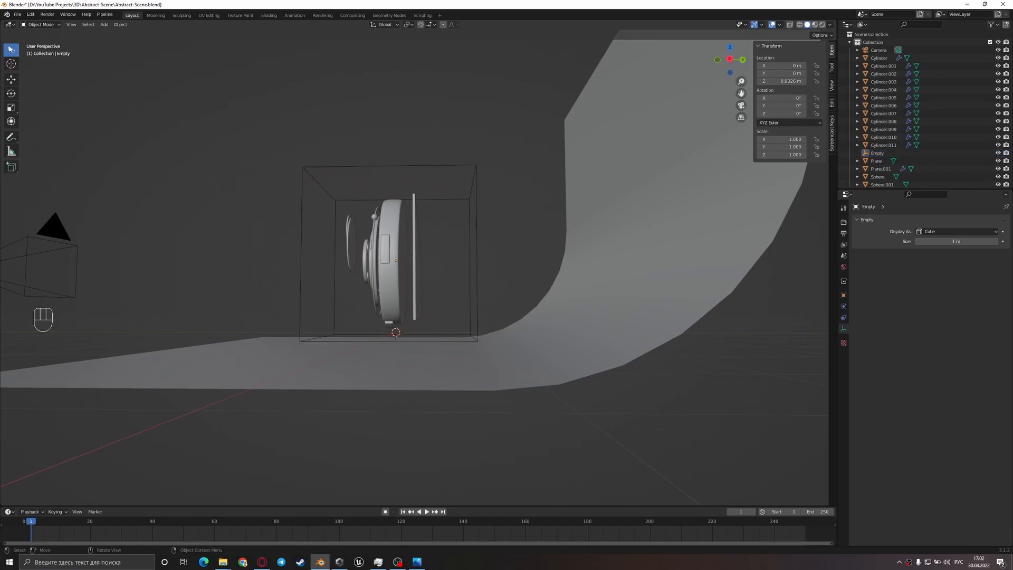
drag(9, 53, 58, 71)
drag(295, 143, 492, 341)
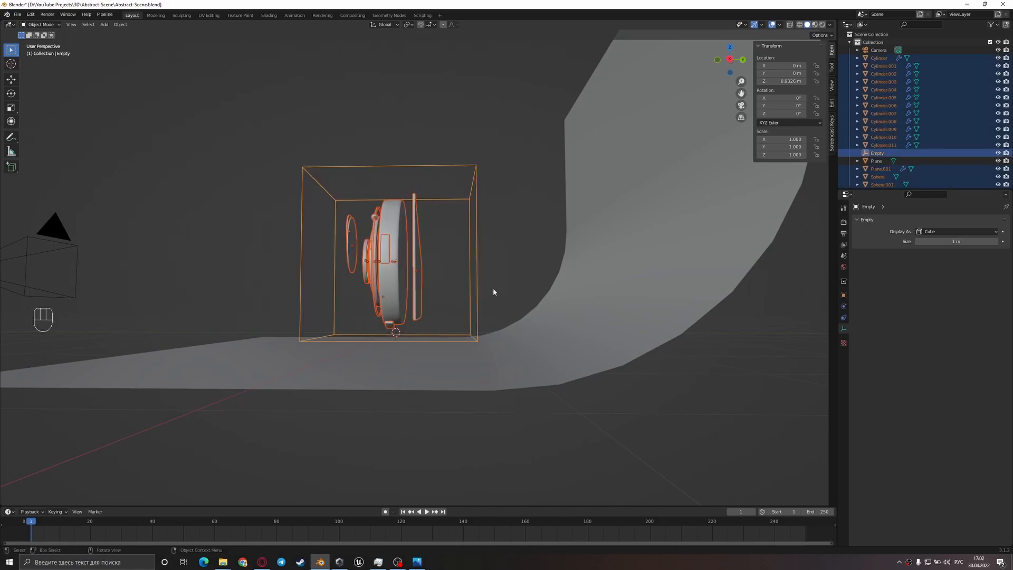
ctrl+drag(509, 289, 450, 236)
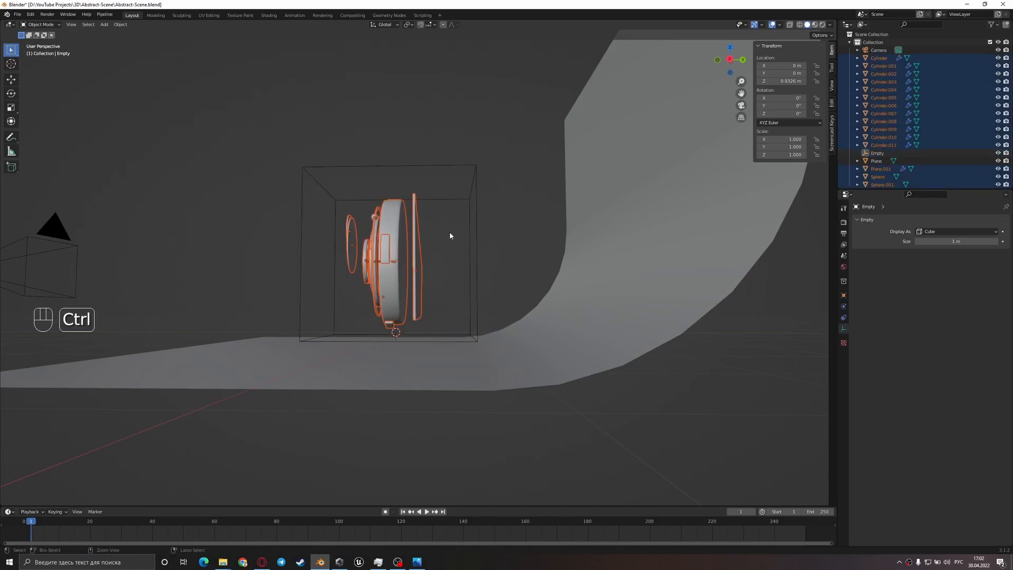
shift+click(469, 200)
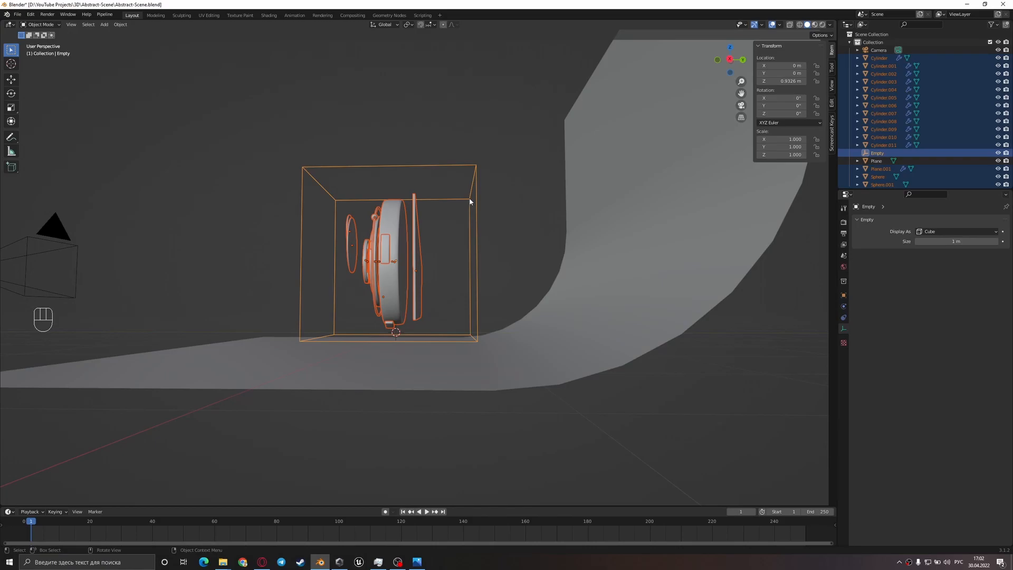
key(ctrl+p)
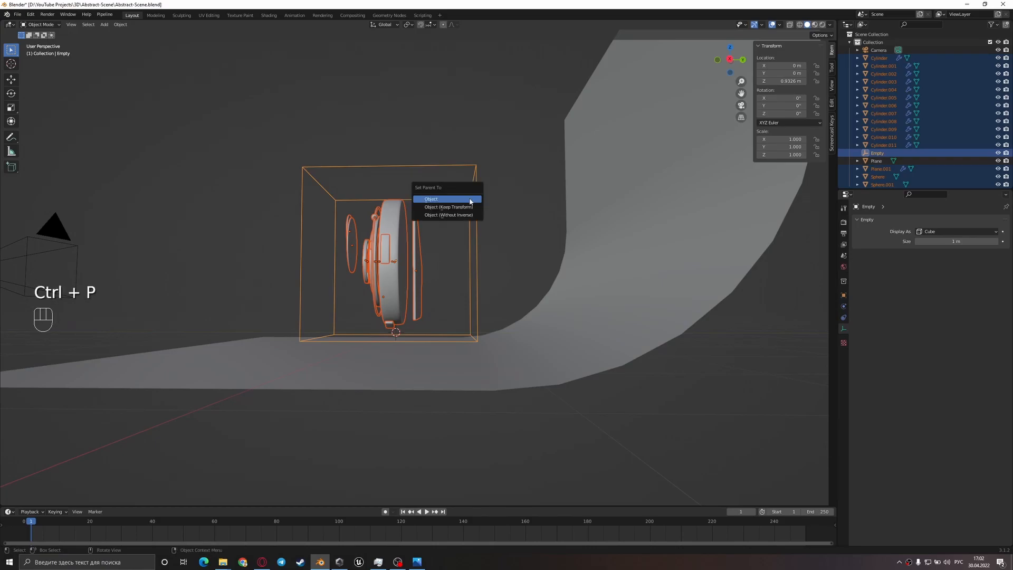
click(470, 201)
- Rotate the empty with its parented assembly to about -23.6° around Z, judging it in camera view
key(KP_0)
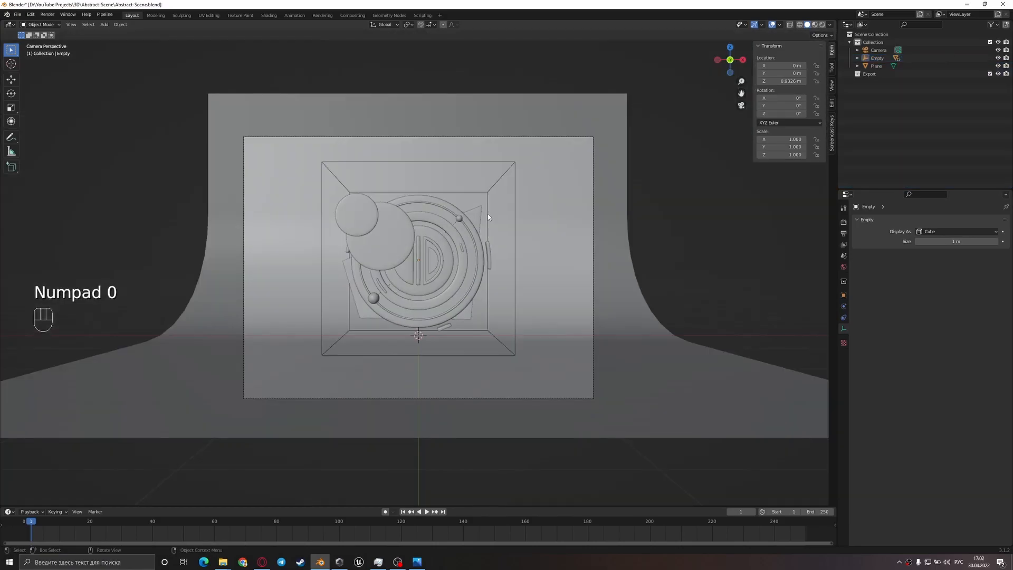
click(517, 230)
key(r)
key(z)
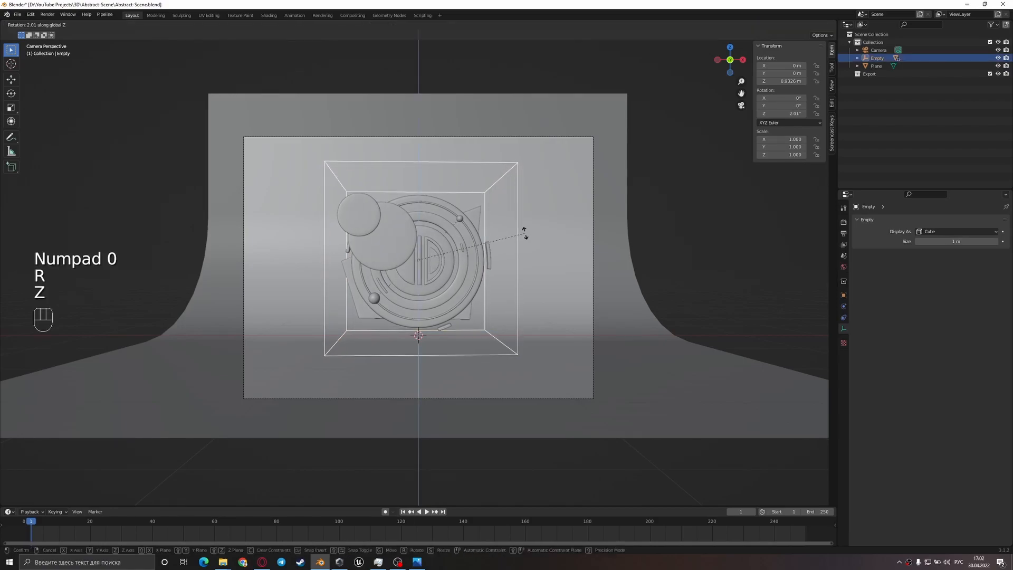
click(523, 174)
- Move the empty along Y to about -0.70 m and along Z to about 0.85 m
key(g)
key(y)
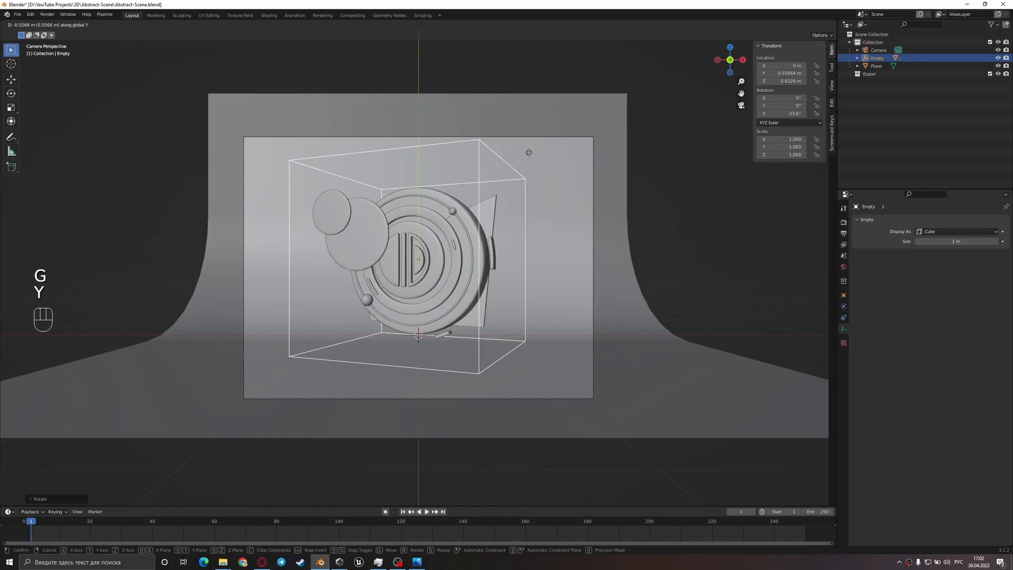
click(528, 150)
key(g)
key(z)
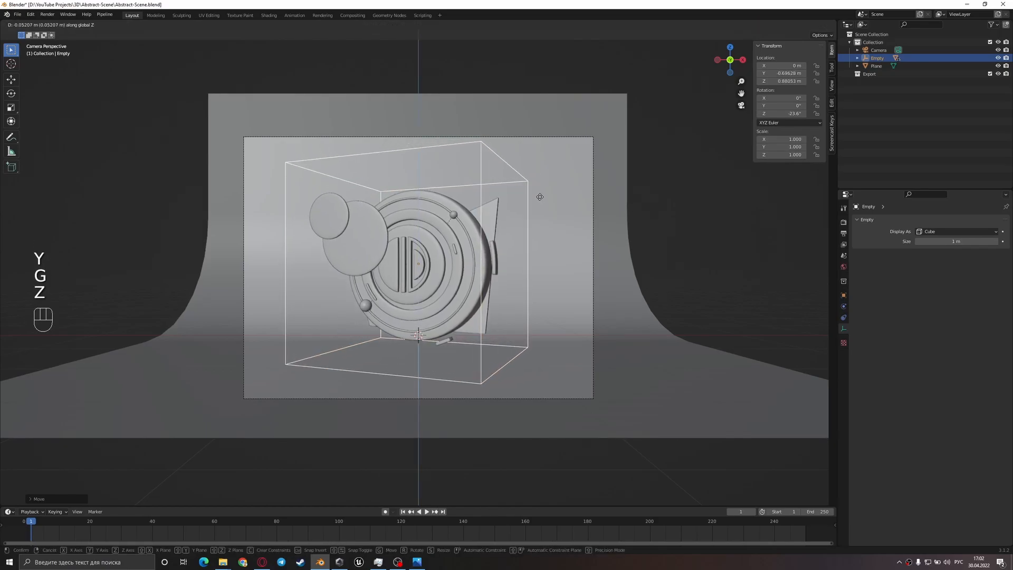
click(540, 199)
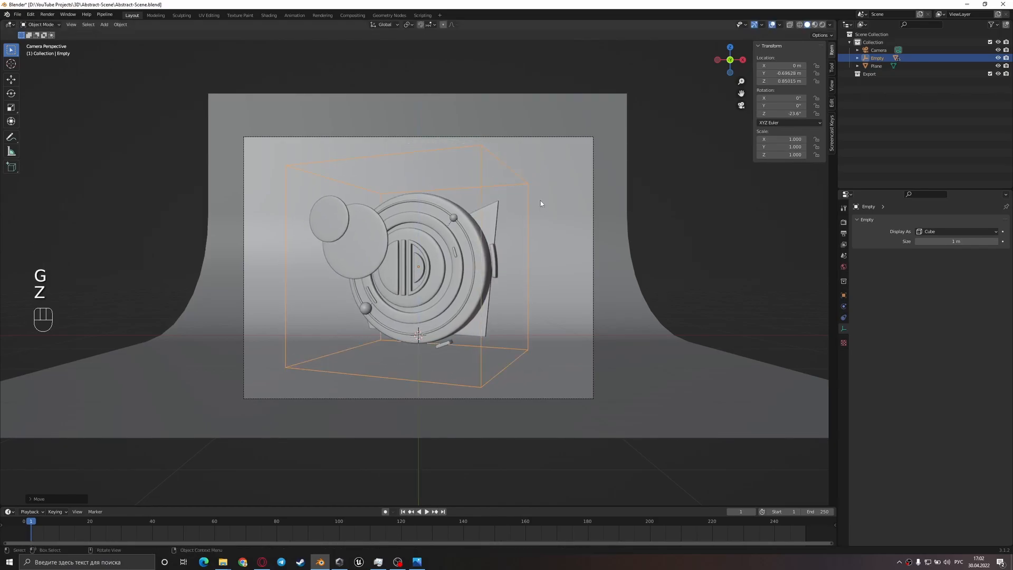
- Check the reference image and scale the half-disc and bar shapes at the disc's centre up to about 1.18
click(544, 252)
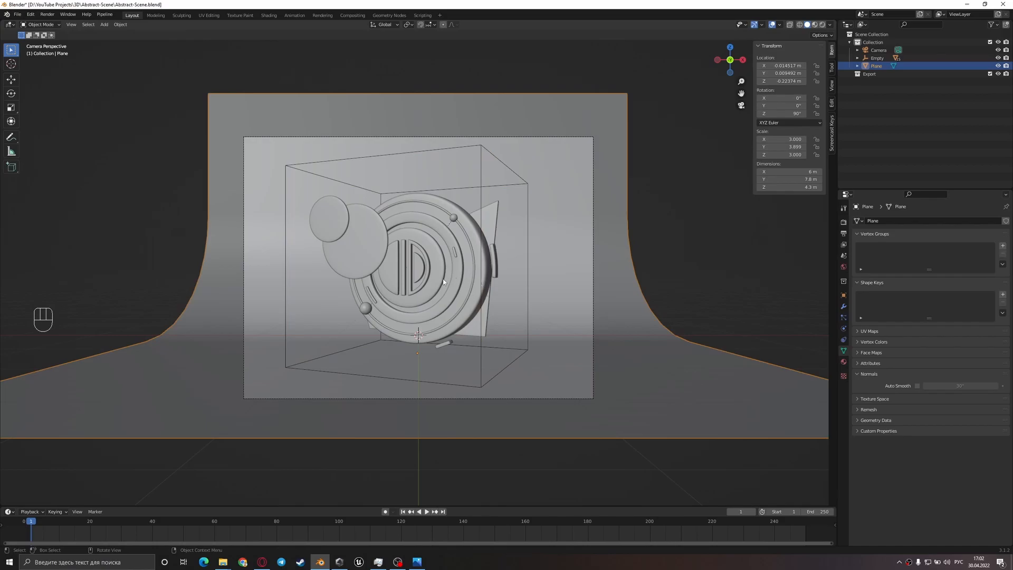
click(424, 565)
click(424, 564)
click(419, 277)
scroll(421, 248, up, 3)
shift+click(405, 272)
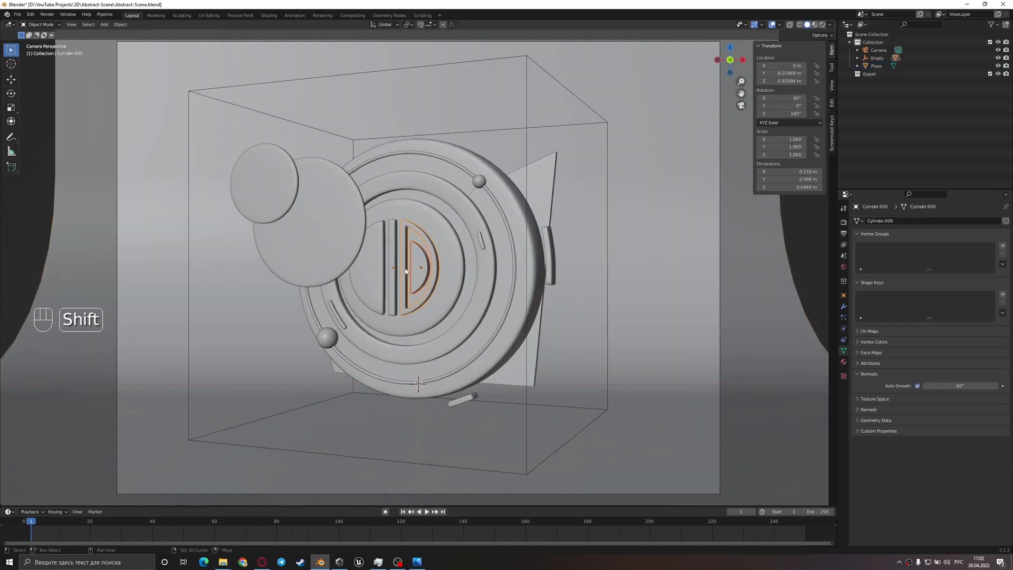
shift+click(394, 272)
middle_drag(495, 240, 510, 375)
key(s)
click(526, 379)
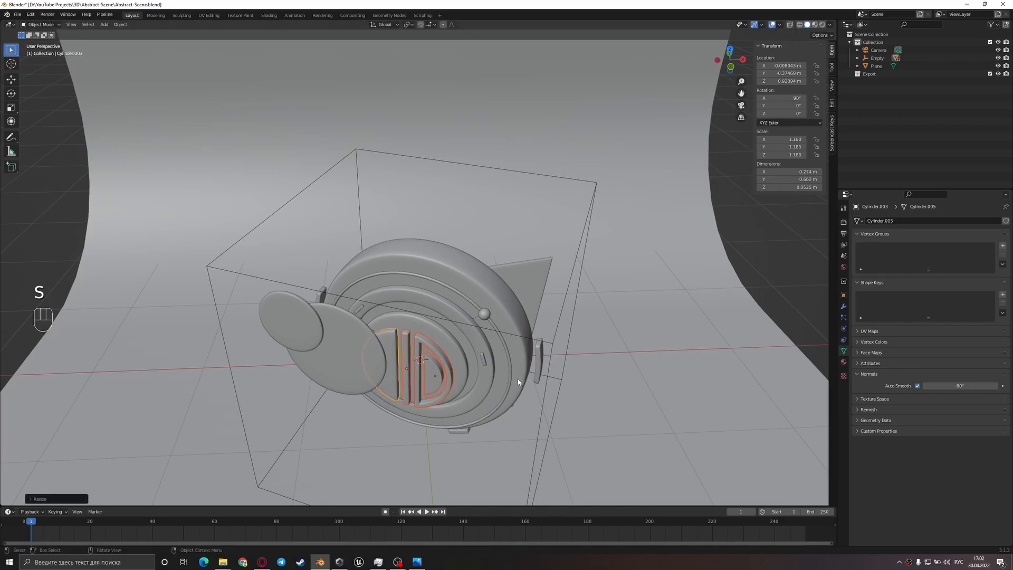
key(KP_0)
middle_drag(481, 222, 469, 267)
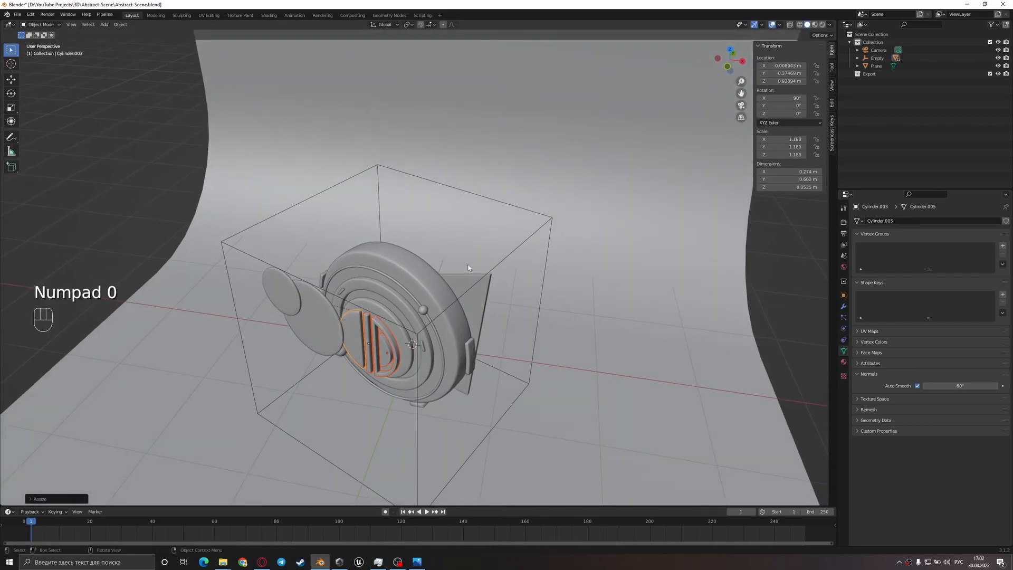
key(r)
key(y)
key(y)
key(x)
key(x)
key(z)
key(z)
click(474, 292)
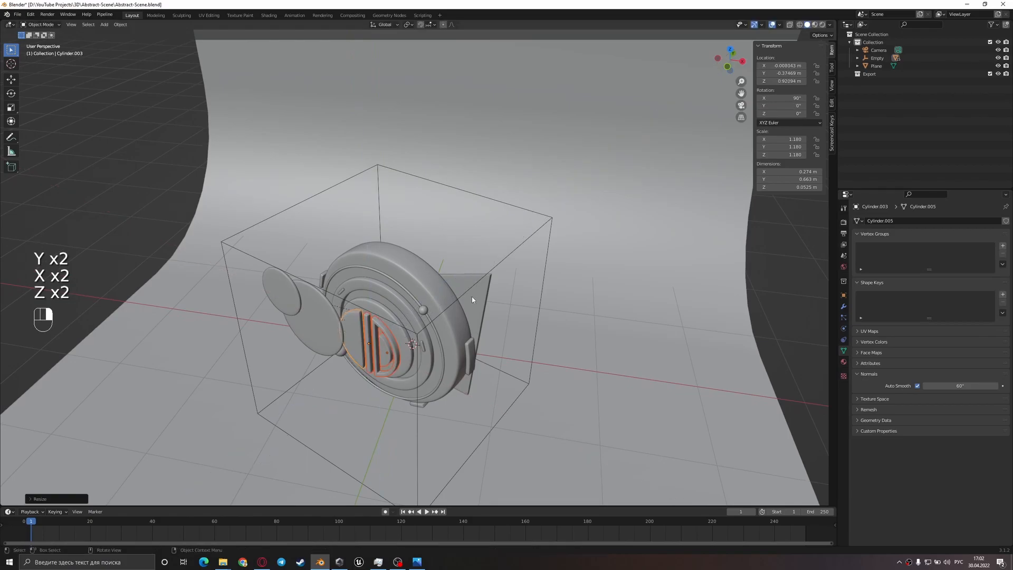
key(KP_Decimal)
click(411, 312)
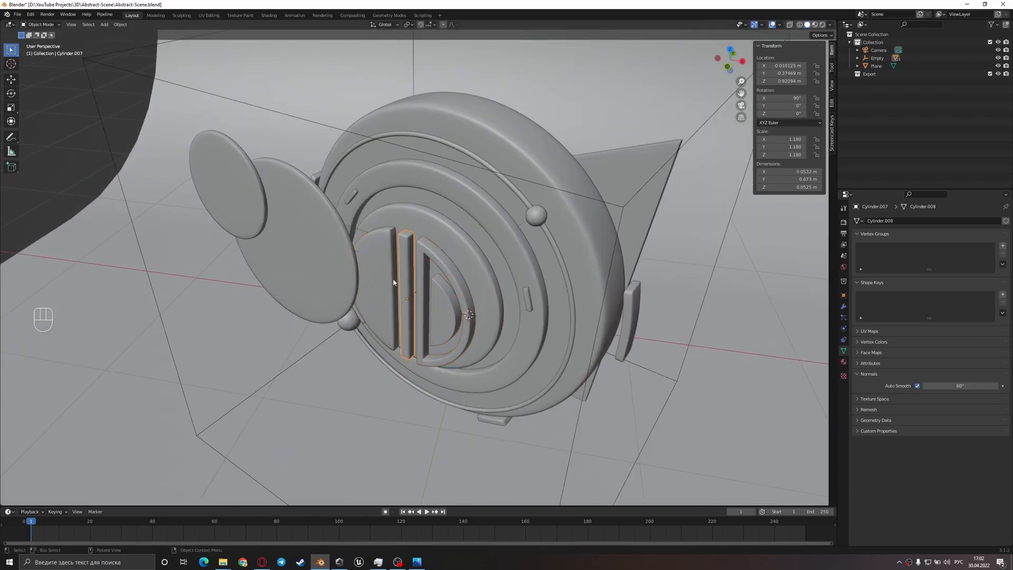
shift+click(421, 252)
shift+click(442, 300)
key(r)
key(x)
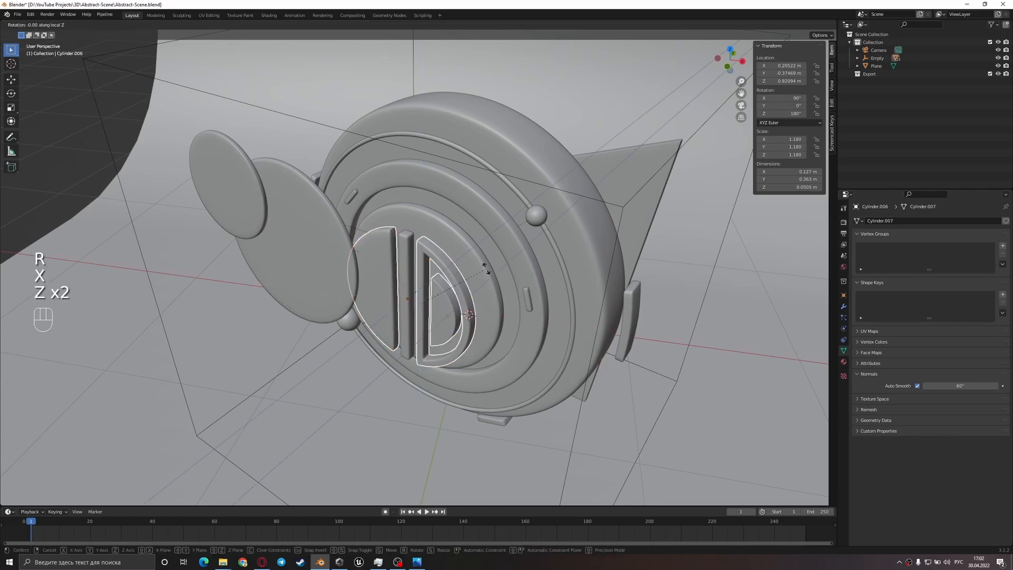
right_click(486, 269)
click(439, 267)
click(439, 262)
shift+click(378, 249)
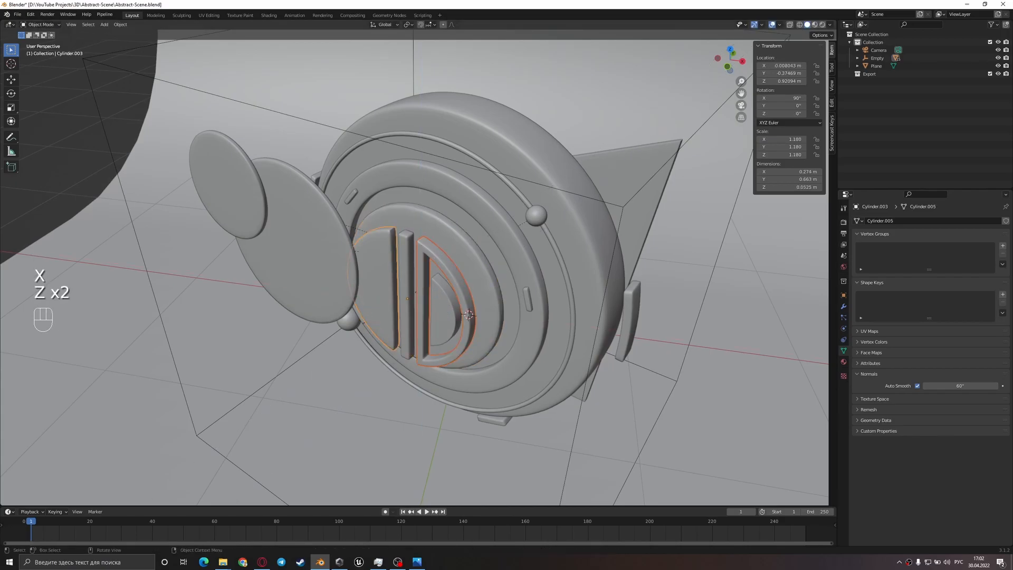
key(r)
right_click(454, 264)
- Undo the scaling of the centre shapes and the empty's moves and Z rotation
shift+middle_drag(454, 267, 474, 212)
scroll(442, 253, down, 4)
key(ctrl+z)
key(ctrl+z)
key(ctrl+z)
key(ctrl+z)
key(ctrl+z)
key(ctrl+z)
key(ctrl+z)
key(ctrl+z)
key(ctrl+z)
key(ctrl+z)
key(ctrl+z)
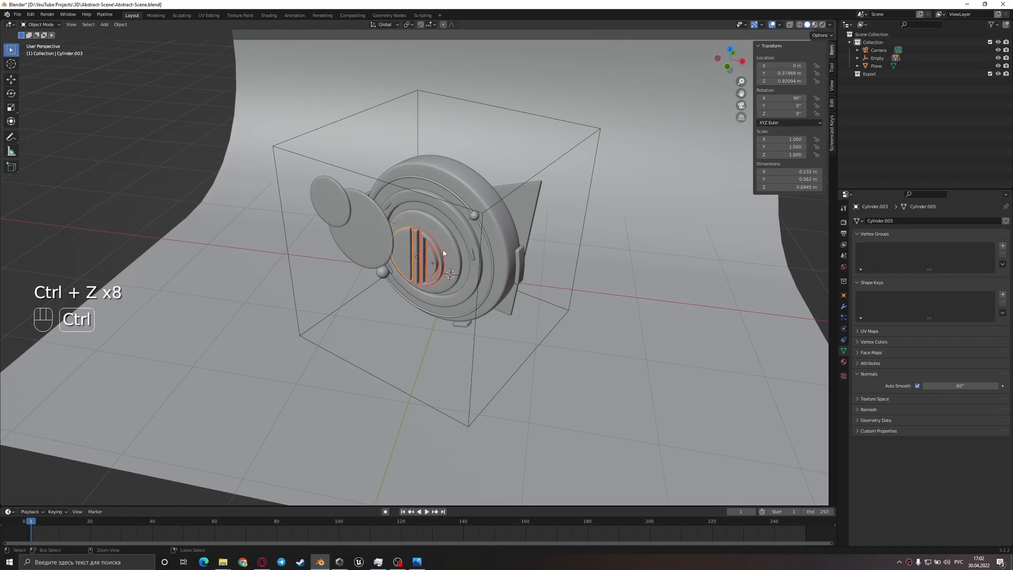
key(ctrl+z)
key(ctrl+z)
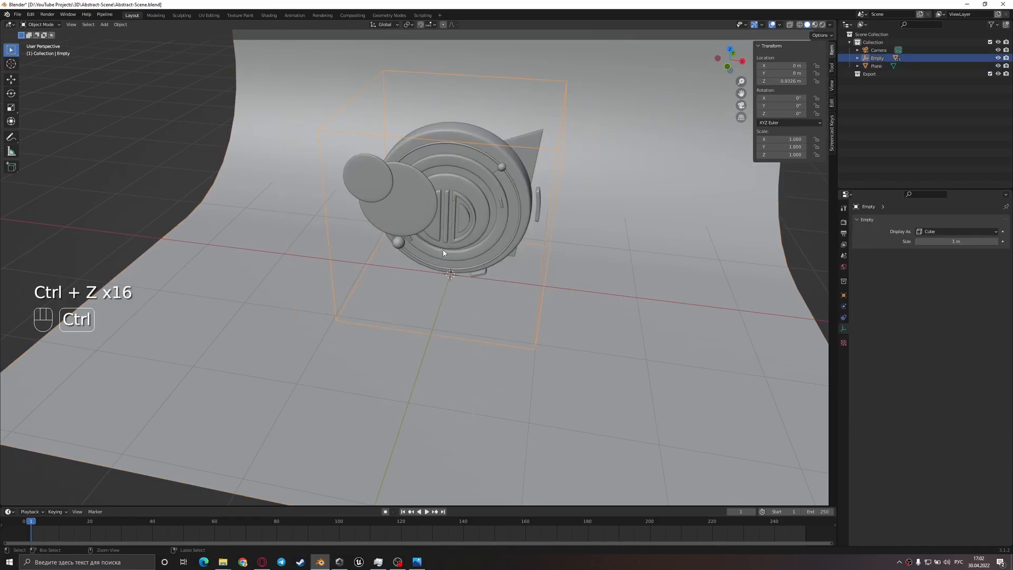
- Scale the centre shapes up together until the outer half-disc is about 0.266 × 0.645 m, and apply their scale
click(462, 234)
scroll(462, 234, up, 3)
shift+click(424, 235)
shift+click(412, 224)
middle_drag(498, 233, 506, 222)
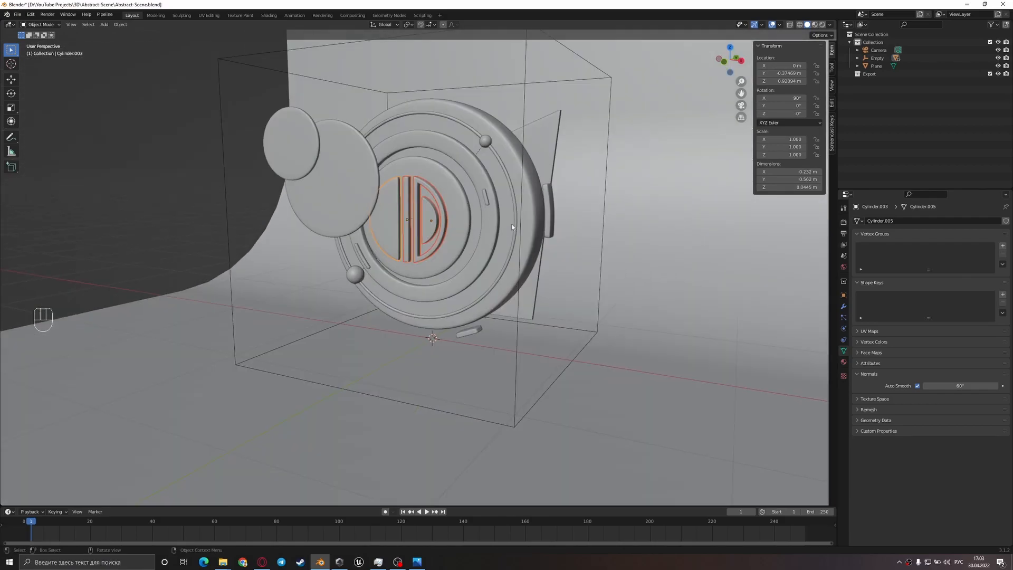
key(s)
click(539, 222)
key(ctrl+a)
click(475, 226)
shift+middle_drag(465, 187, 452, 230)
scroll(466, 222, up, 2)
key(r)
key(x)
key(z)
key(z)
scroll(467, 222, down, 4)
middle_drag(467, 222, 472, 254)
key(r)
key(y)
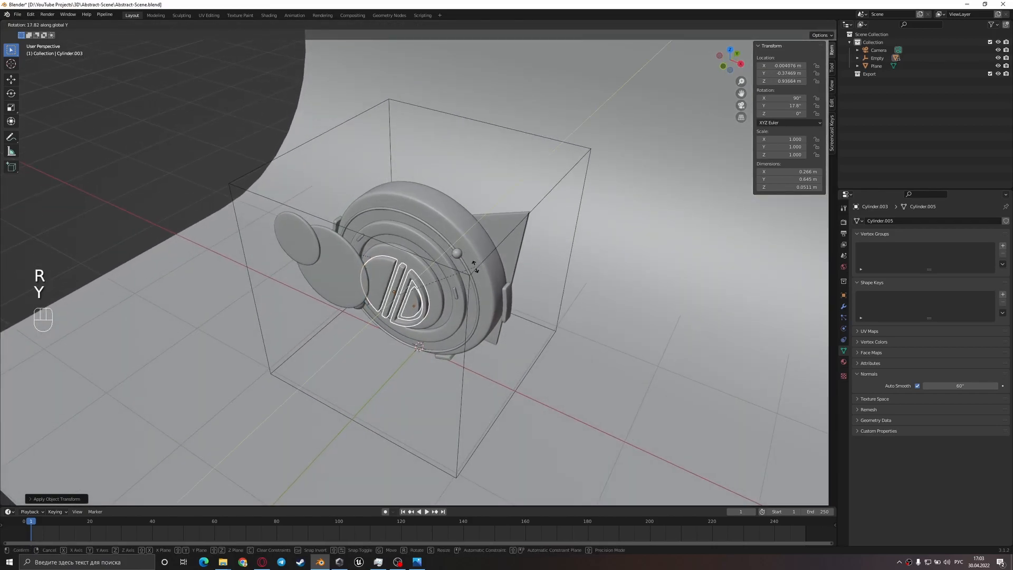
right_click(477, 278)
middle_drag(478, 279, 435, 208)
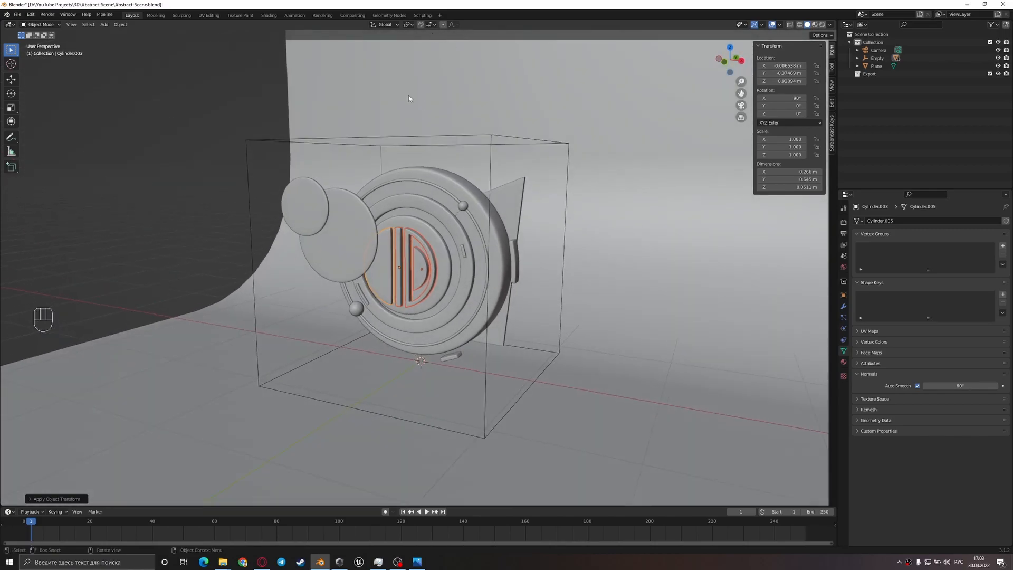
- Set the pivot point to Median Point and rotate the centre shapes about Y to about 31° in the front view
scroll(412, 96, up, 2)
click(409, 25)
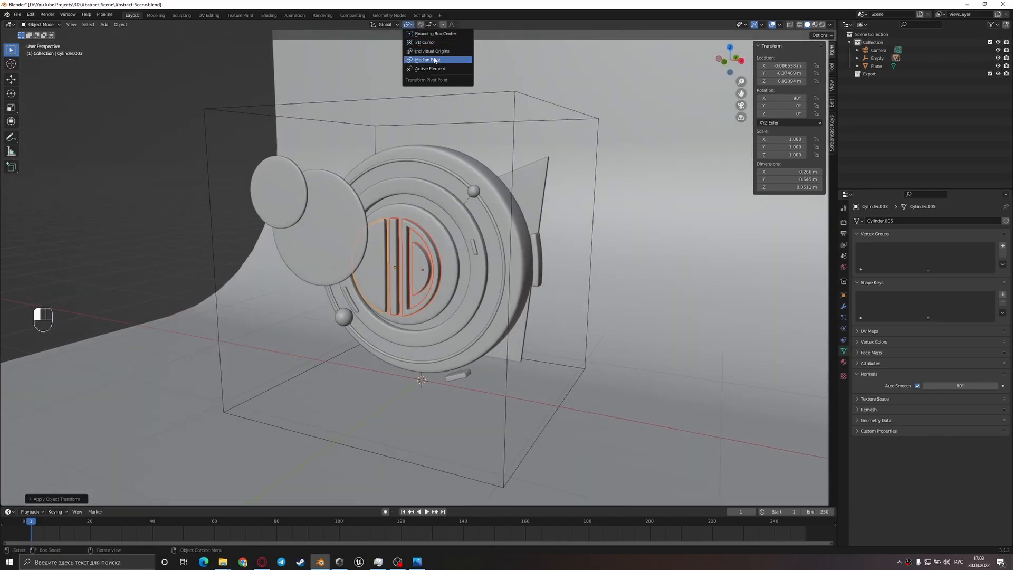
click(431, 61)
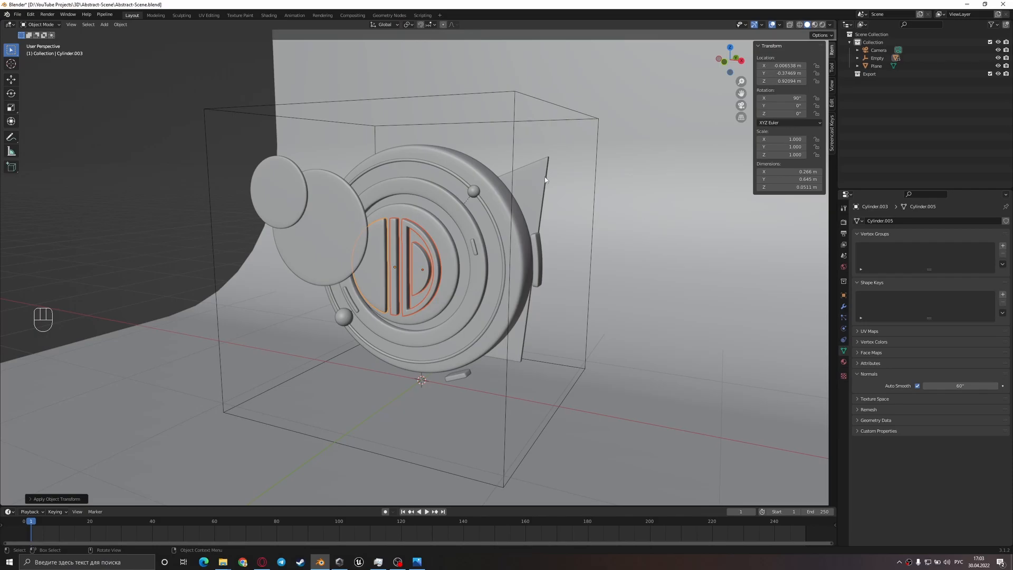
key(KP_1)
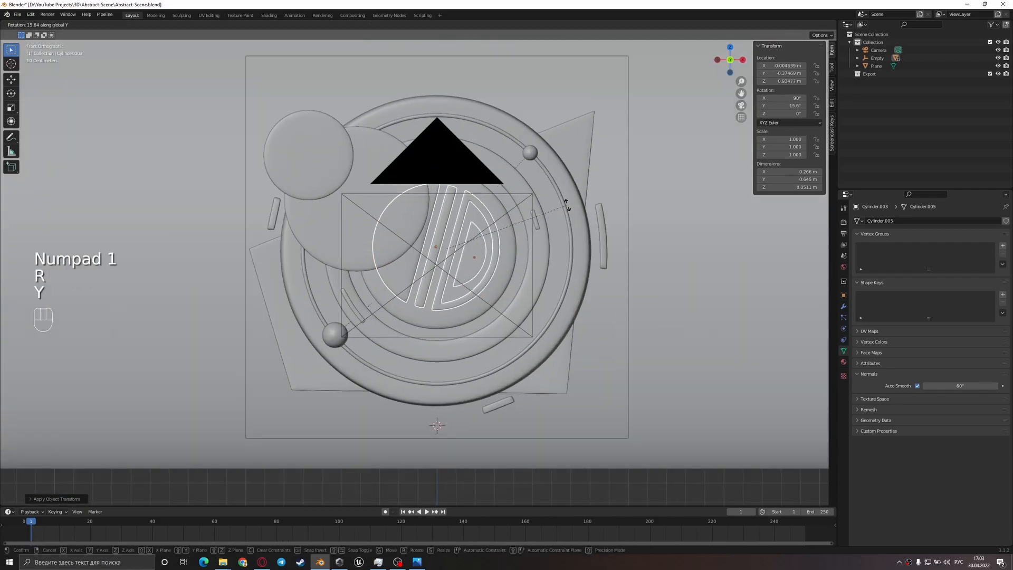
click(575, 235)
- Move the rotated half-disc and bar shapes so they are centred on the innermost disc, and save the file
key(z)
click(431, 249)
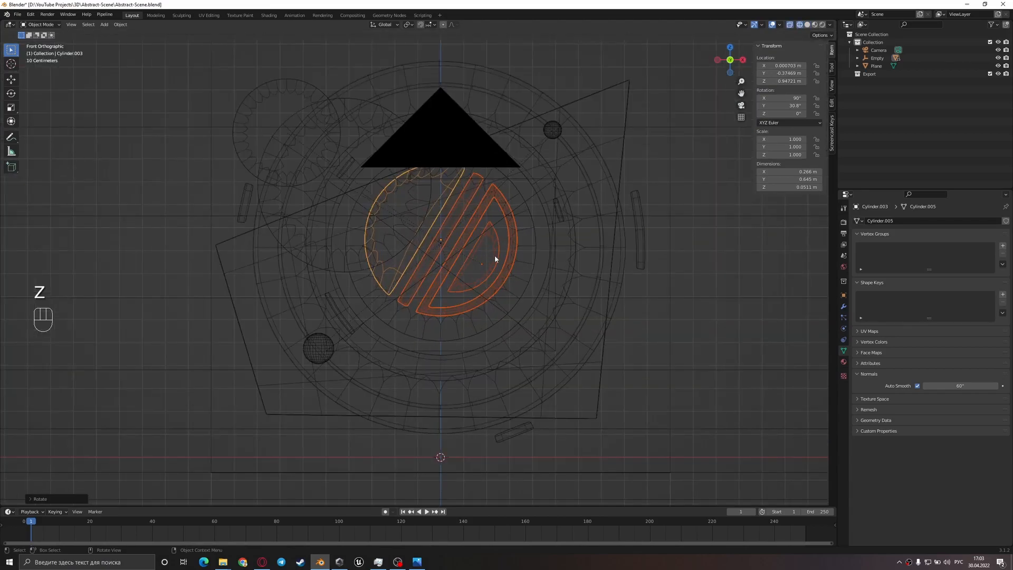
key(z)
key(g)
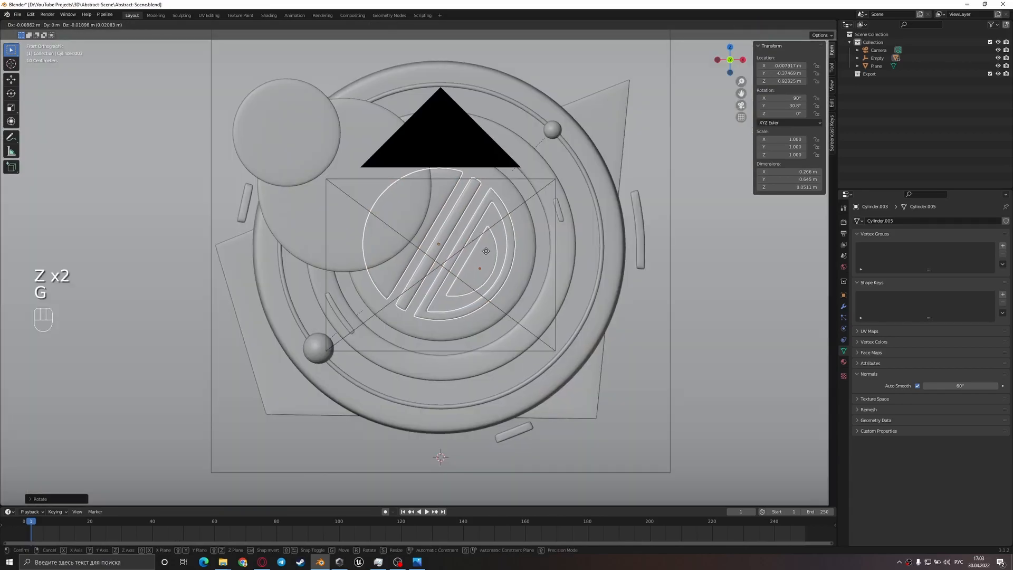
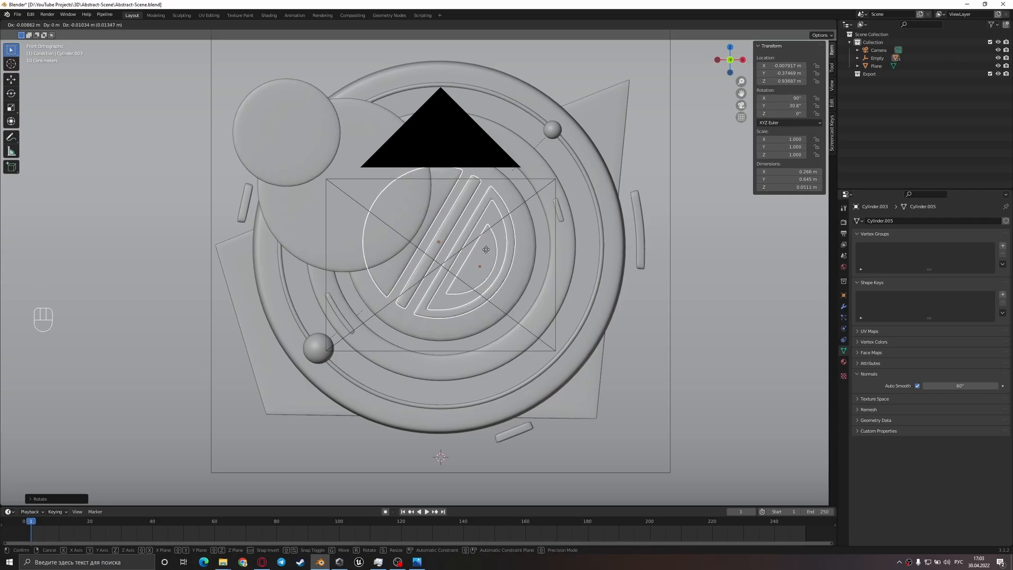
click(486, 250)
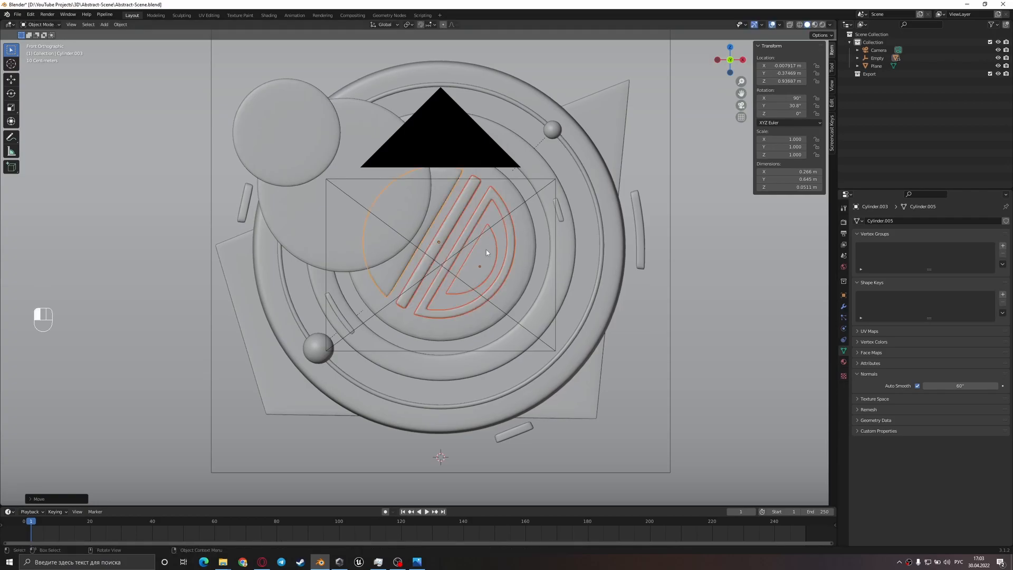
key(g)
click(525, 253)
middle_drag(526, 253, 480, 276)
scroll(479, 276, down, 3)
click(592, 271)
middle_drag(589, 271, 617, 258)
key(ctrl+s)
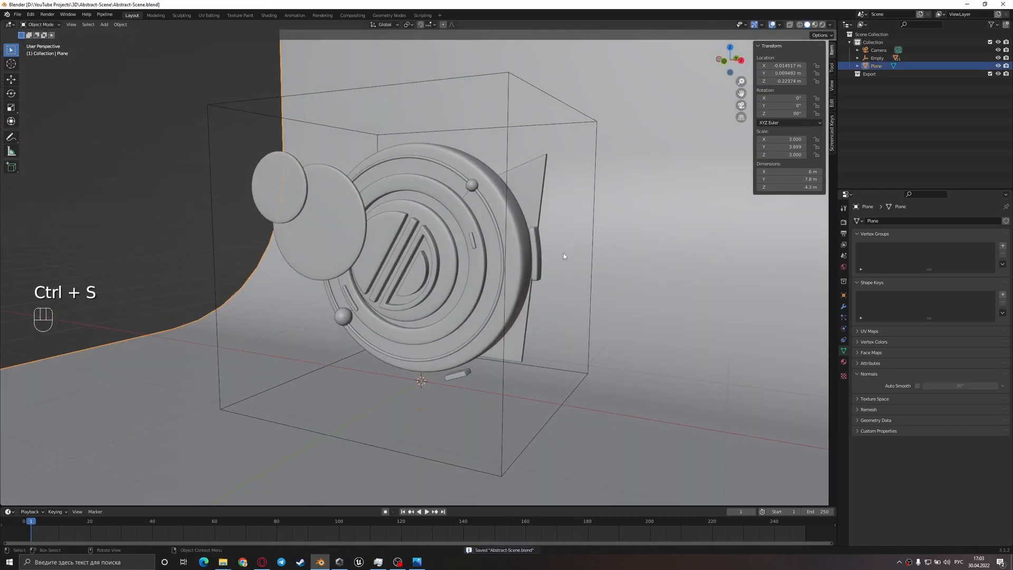
- Select the cube-shaped empty that holds the disc assembly
scroll(453, 275, down, 3)
middle_drag(464, 334, 462, 321)
drag(457, 319, 307, 177)
middle_drag(307, 176, 502, 238)
click(494, 236)
key(g)
key(y)
right_click(455, 239)
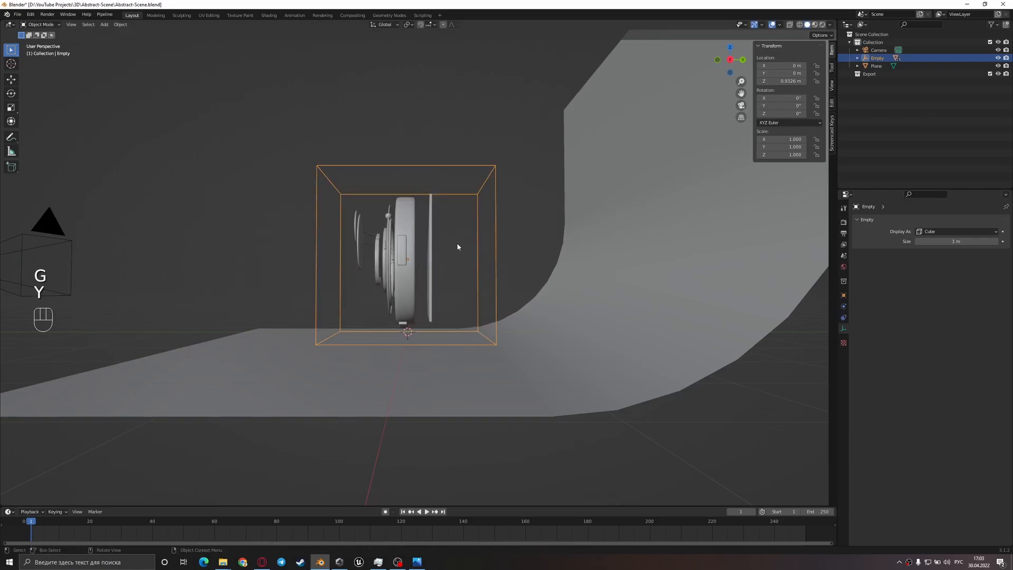
- In the camera view, move the empty along Y to about -1.08 m and rotate it about Z to about -20°
key(KP_0)
key(g)
key(y)
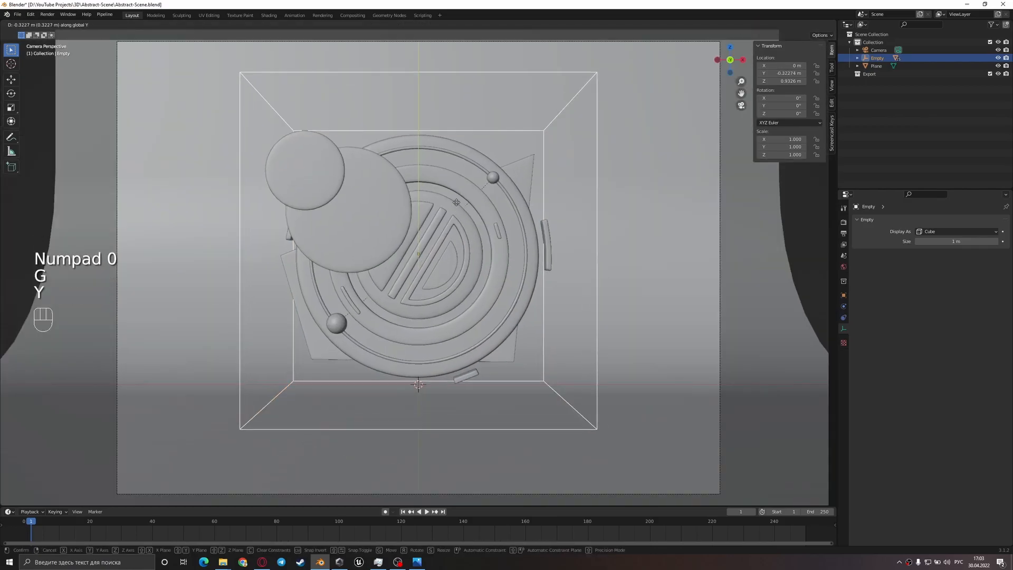
click(530, 239)
scroll(530, 239, down, 4)
key(r)
key(z)
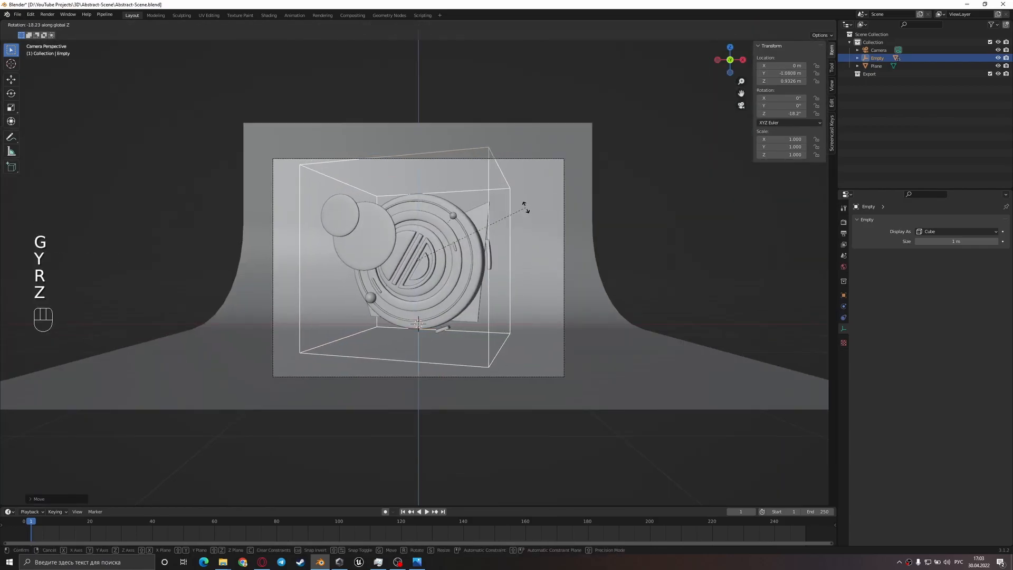
click(518, 206)
- Lower the empty along Z to about 0.875 m and turn it about Z to about -31.6°
key(g)
key(z)
click(516, 208)
key(r)
key(z)
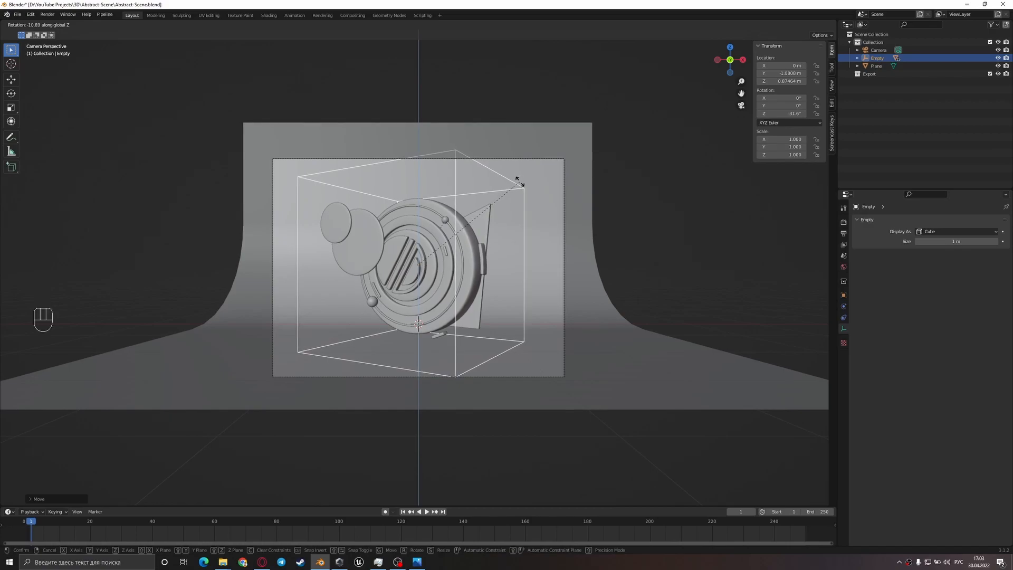
click(520, 182)
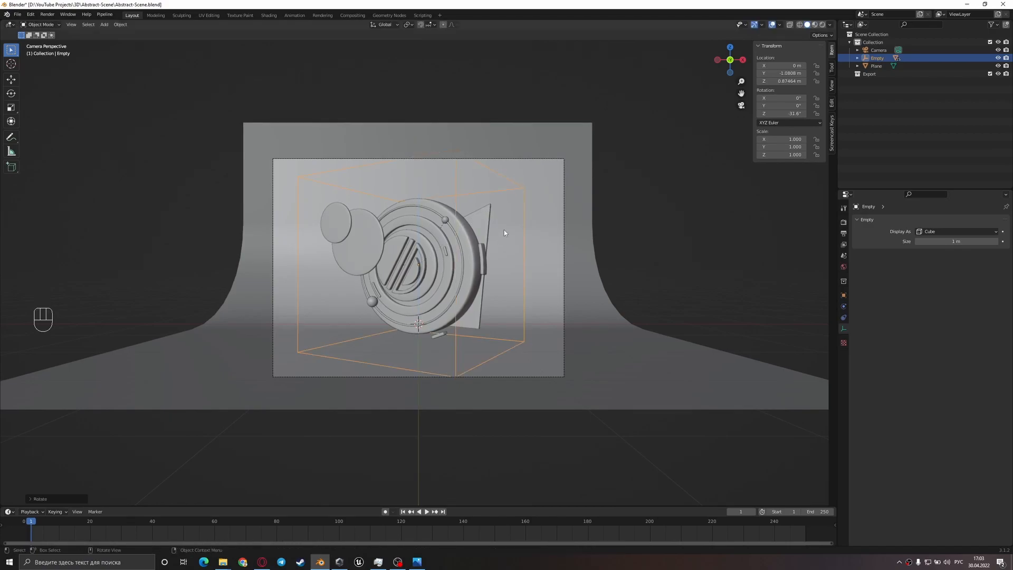
- Fine-tune the empty's position along Z and X within the camera frame
key(g)
key(z)
key(g)
key(x)
click(503, 229)
- Move the two overlapping front discs in the top view to about X -0.56 m, Y -0.69 m, and save the file
click(365, 237)
middle_drag(365, 237, 413, 300)
key(KP_7)
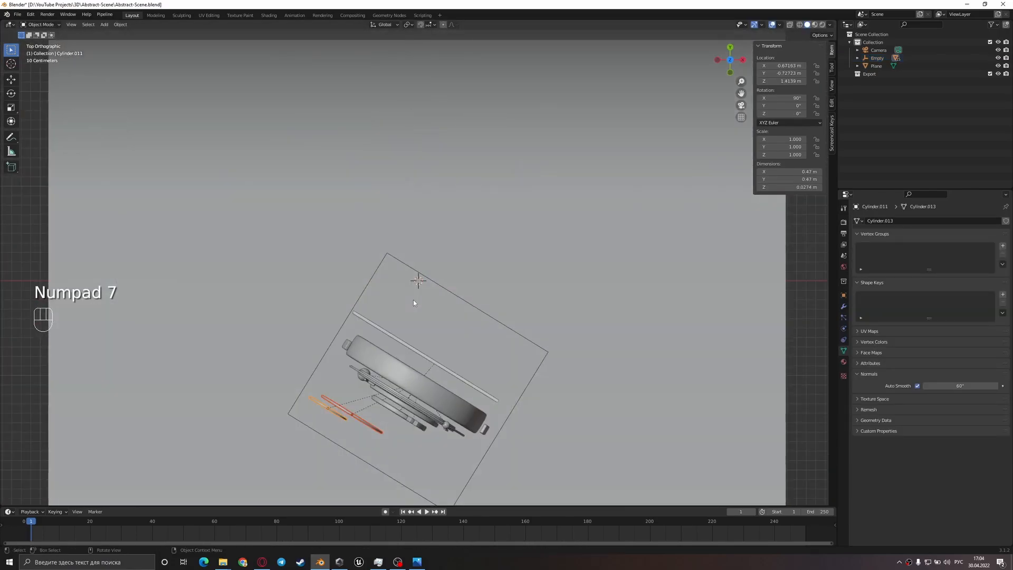
shift+middle_drag(405, 256, 408, 179)
scroll(422, 316, up, 2)
key(g)
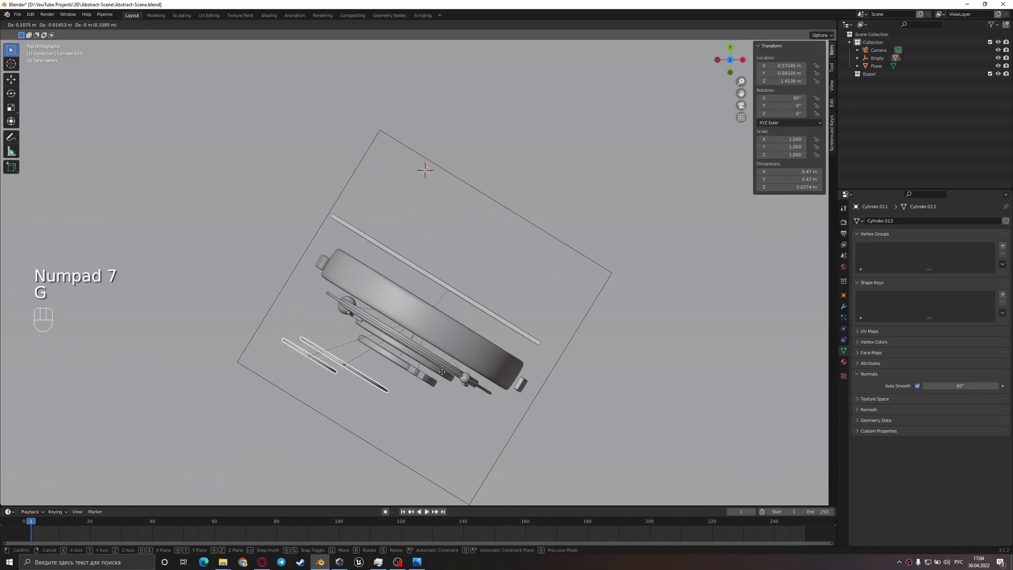
click(439, 381)
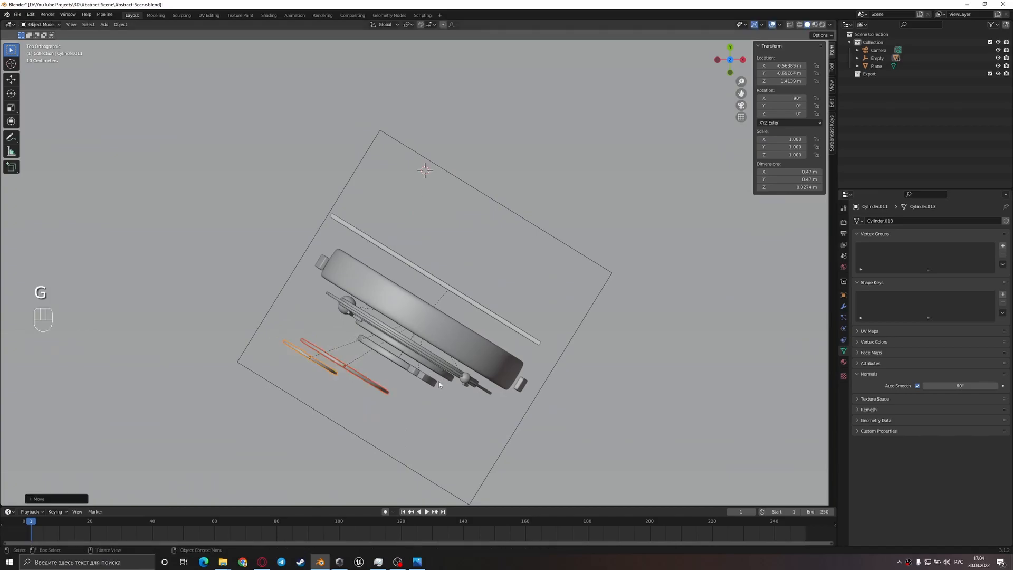
key(ctrl+s)
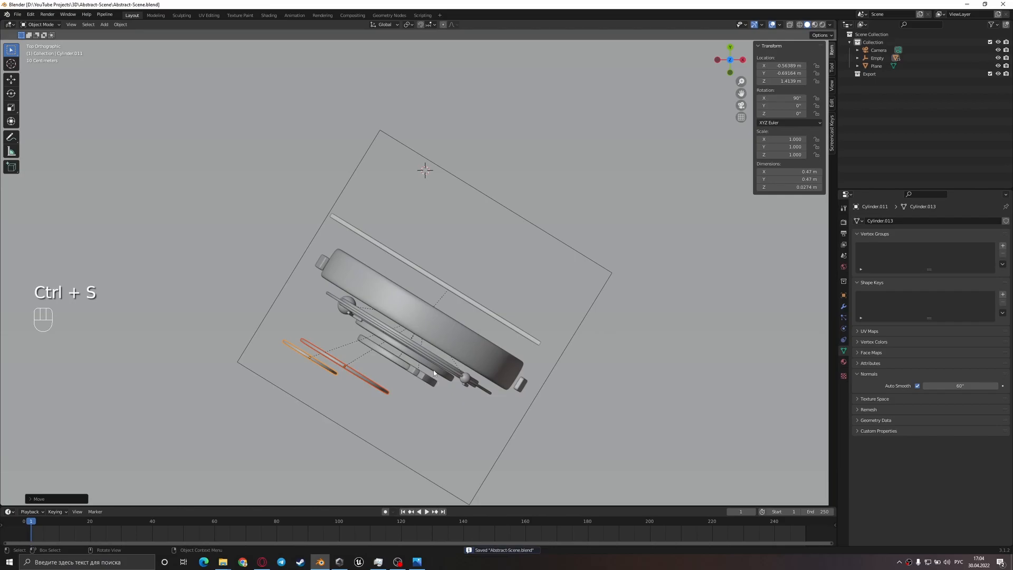
- Shift the two front discs closer to the assembly, to about X -0.61 m, Y -0.58 m, and save from the camera view
key(g)
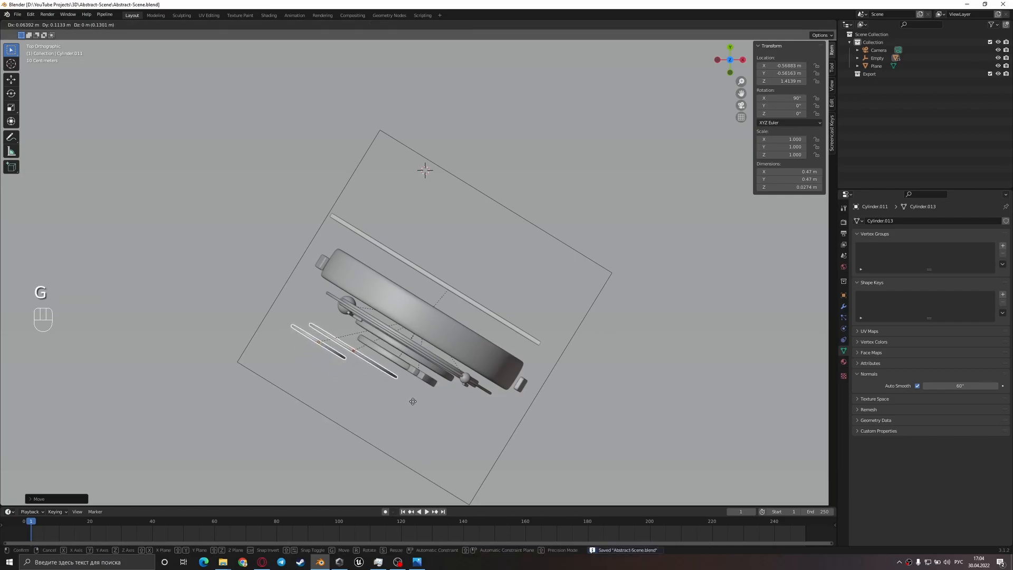
click(410, 400)
key(KP_0)
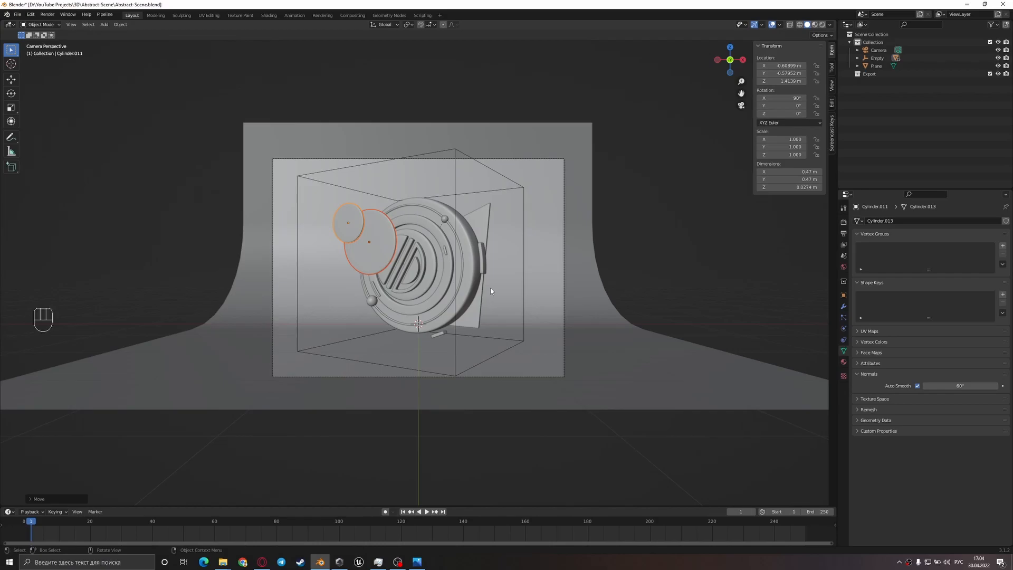
key(ctrl+s)
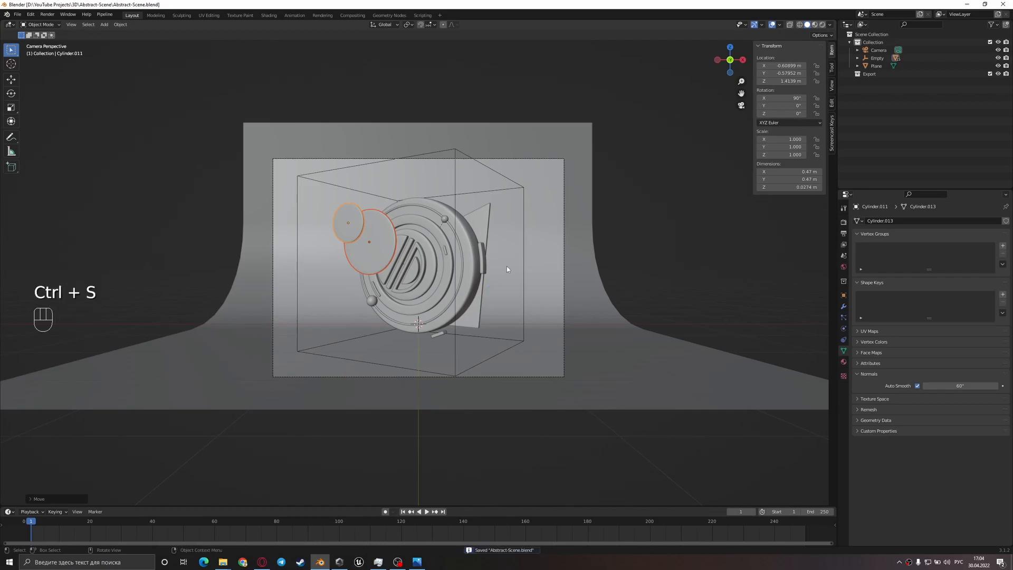
- Shift the angular back panel along its local X by about -0.05 m
click(465, 312)
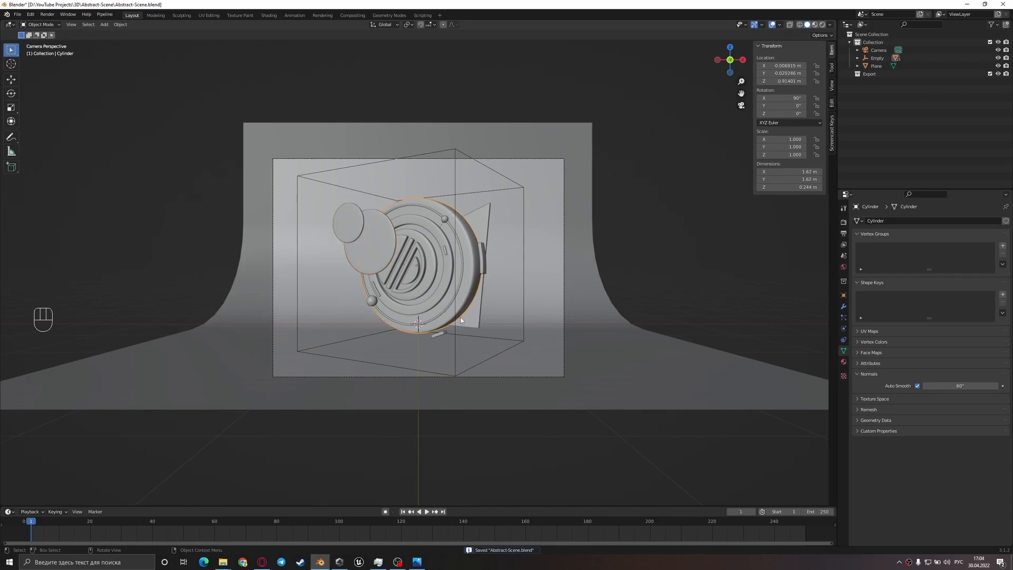
click(479, 310)
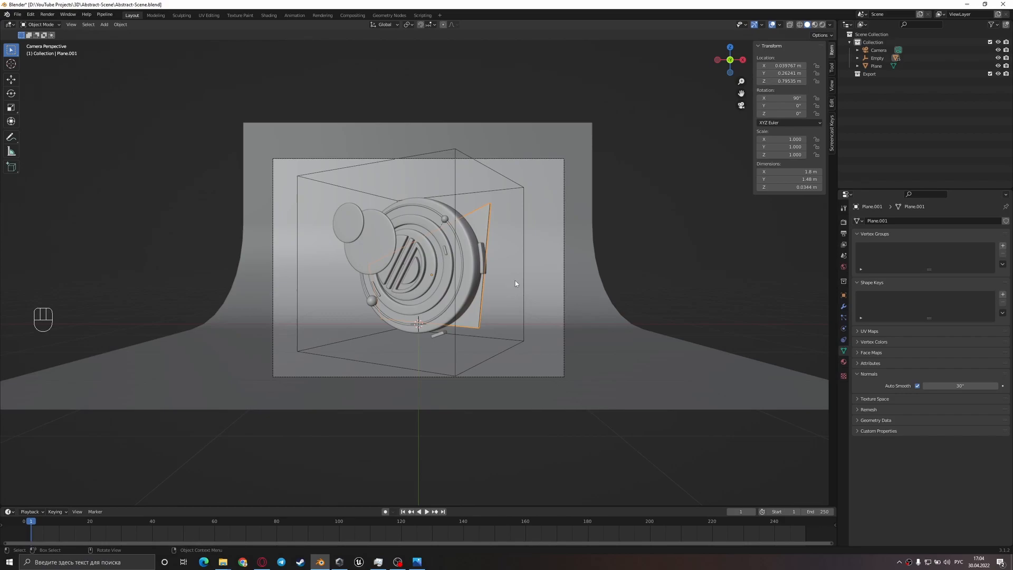
scroll(521, 287, up, 1)
key(g)
key(x)
key(x)
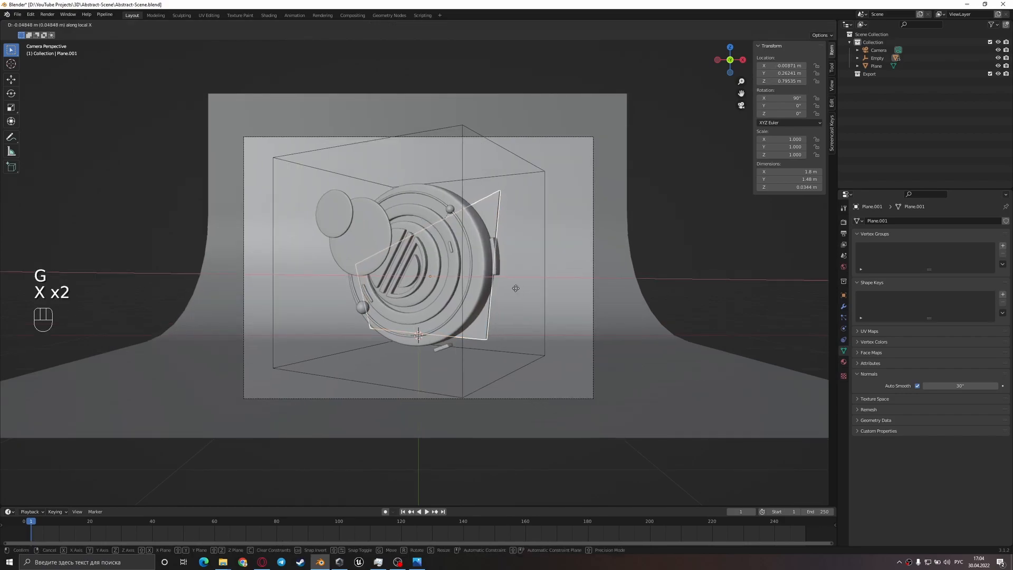
click(519, 288)
- Rescale the back panel and adjust its height and position behind the main disc
key(s)
click(522, 285)
key(g)
key(z)
click(523, 277)
key(g)
click(524, 283)
- Check the reference image, then enlarge the back panel to a scale of about 1.225 and nudge it into place
click(420, 563)
click(423, 566)
key(s)
click(543, 336)
key(g)
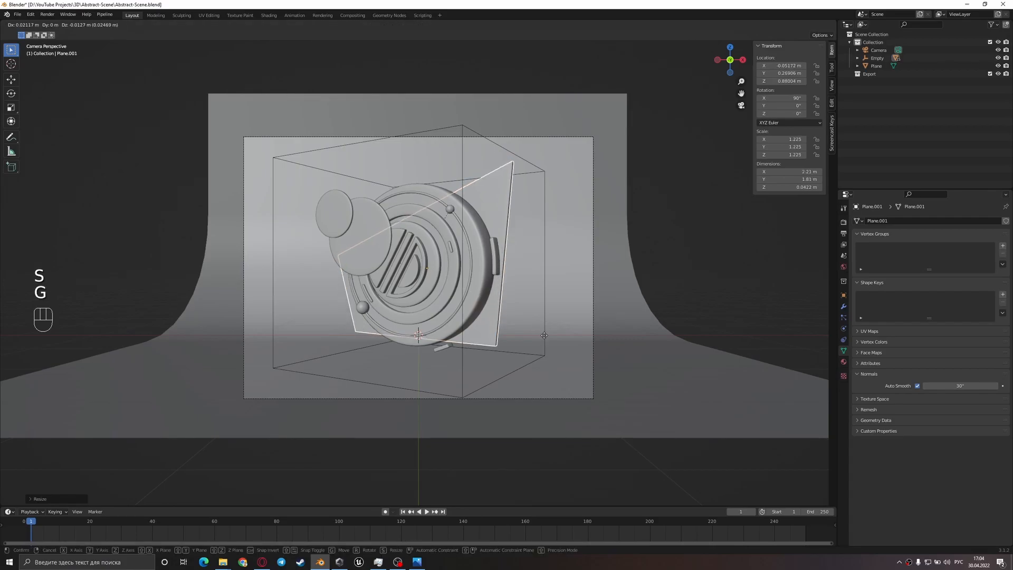
click(543, 338)
- Edit the back panel in wireframe and lower its upper-right corner along Z by about 0.14 m
key(Tab)
key(z)
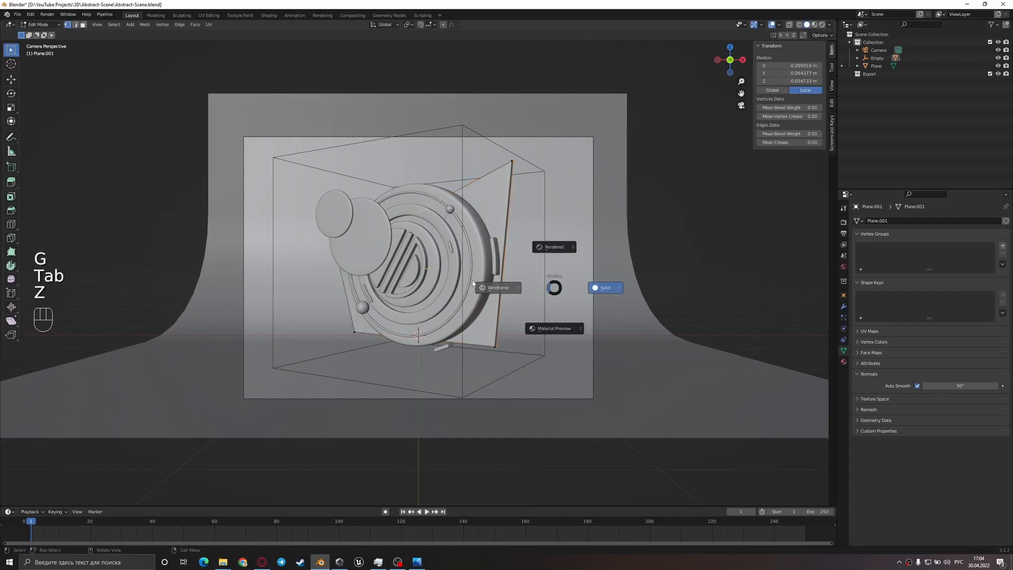
key(1)
click(512, 162)
key(g)
key(z)
click(494, 127)
- Pull the panel's upper-right corner inward along local X by about 0.075 m and return to object mode in solid shading
key(g)
key(y)
key(x)
key(x)
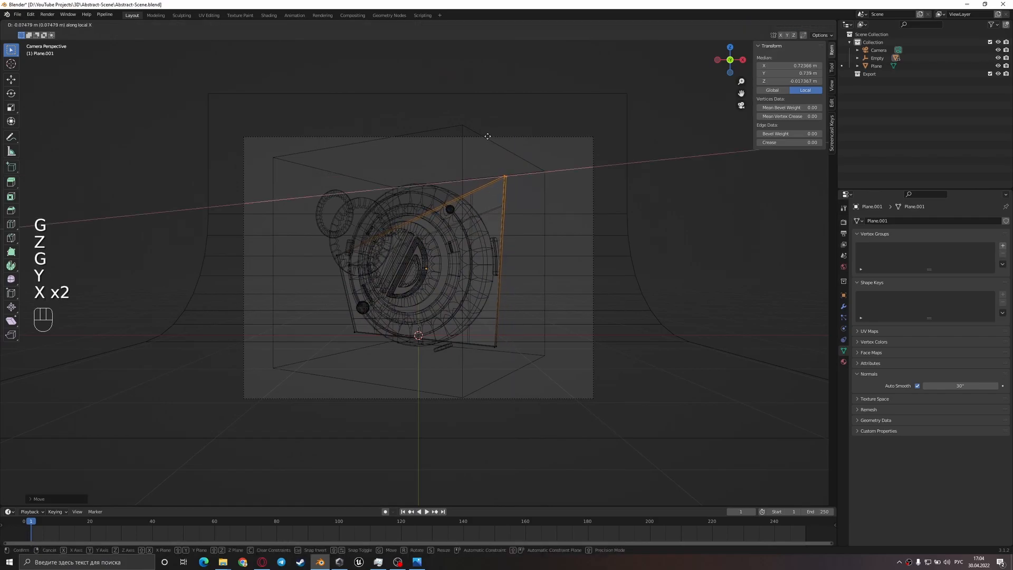
click(487, 137)
key(z)
click(638, 190)
key(Tab)
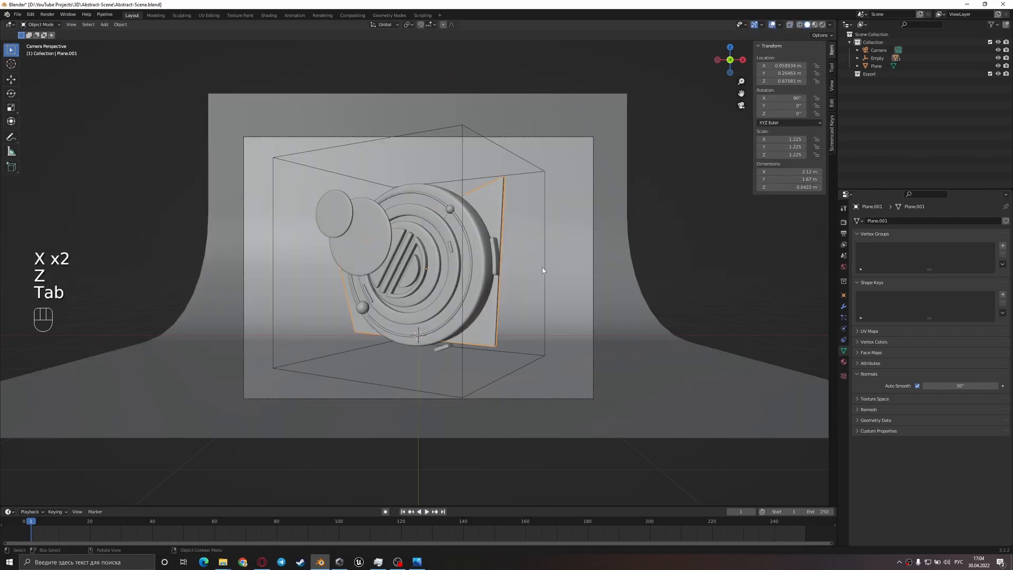
- Nudge the back panel and scale it up to about 2.22 × 1.75 m
key(g)
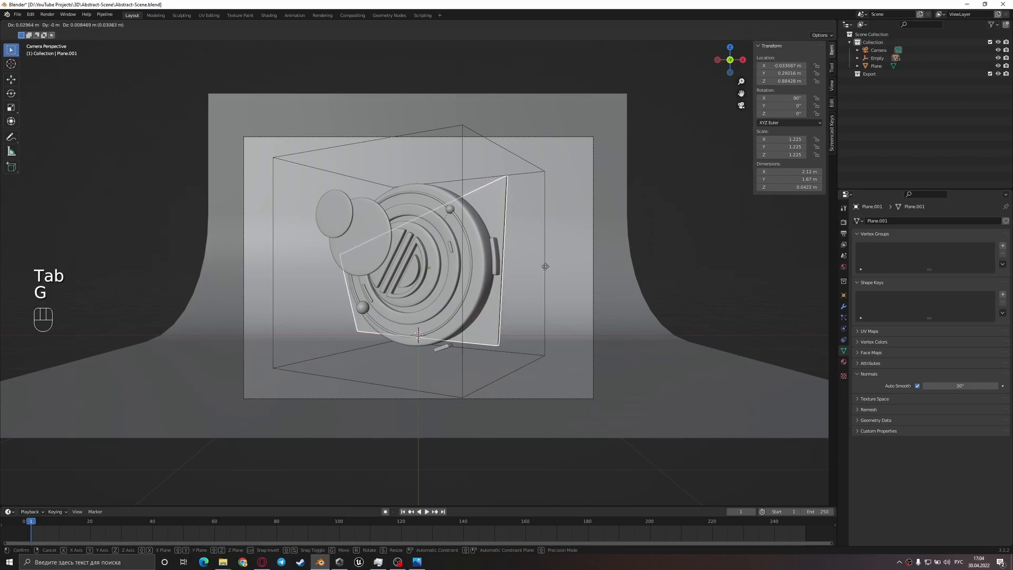
click(548, 280)
click(547, 304)
click(494, 309)
key(s)
click(529, 310)
- Reposition the back panel at about Z 0.935 m and apply its scale
key(g)
key(g)
click(559, 308)
middle_drag(559, 309, 529, 372)
key(KP_0)
key(ctrl+a)
click(522, 371)
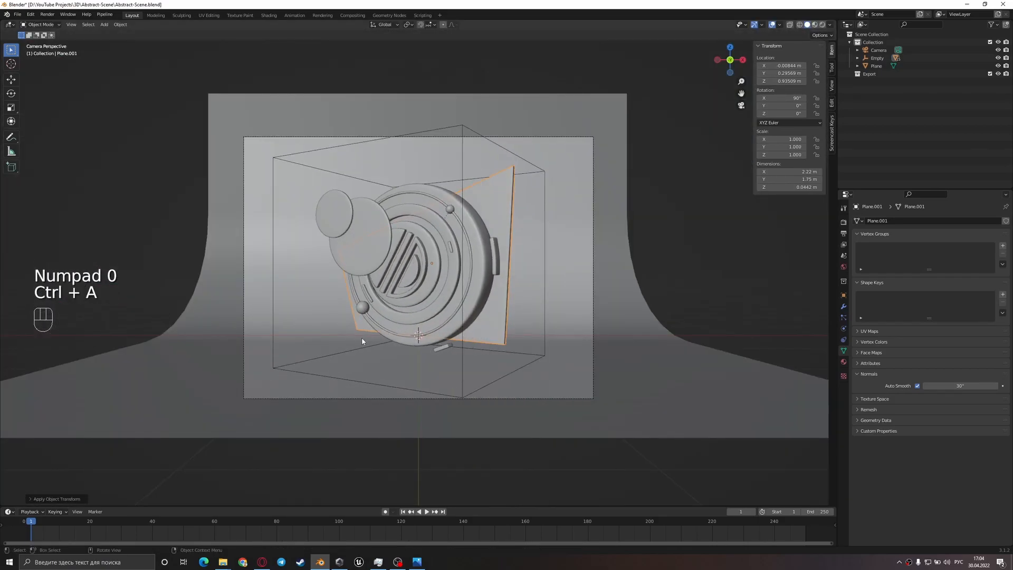
- Nudge the back panel to about X -0.023 m and save the file
key(g)
click(346, 357)
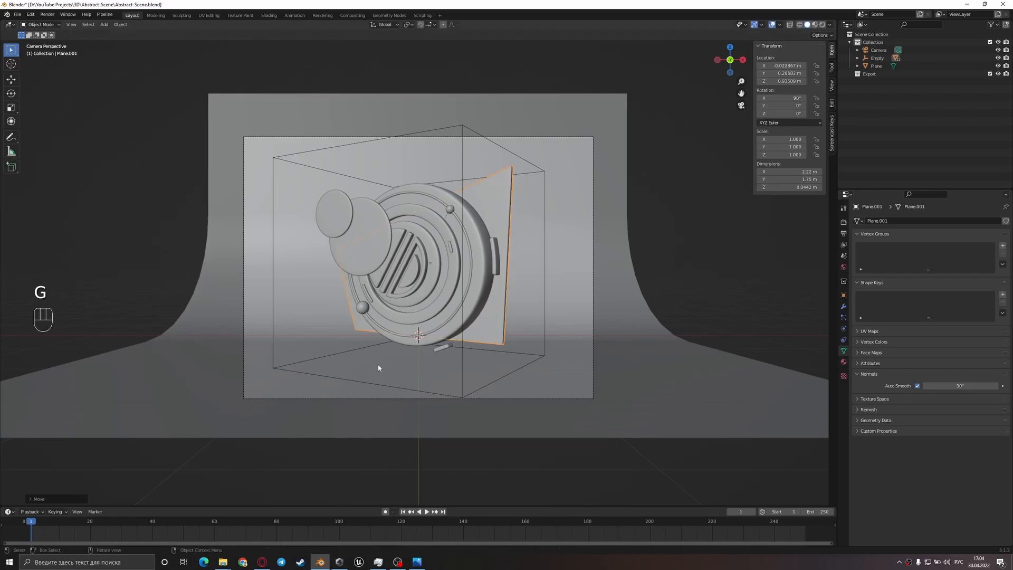
click(378, 369)
key(ctrl+s)
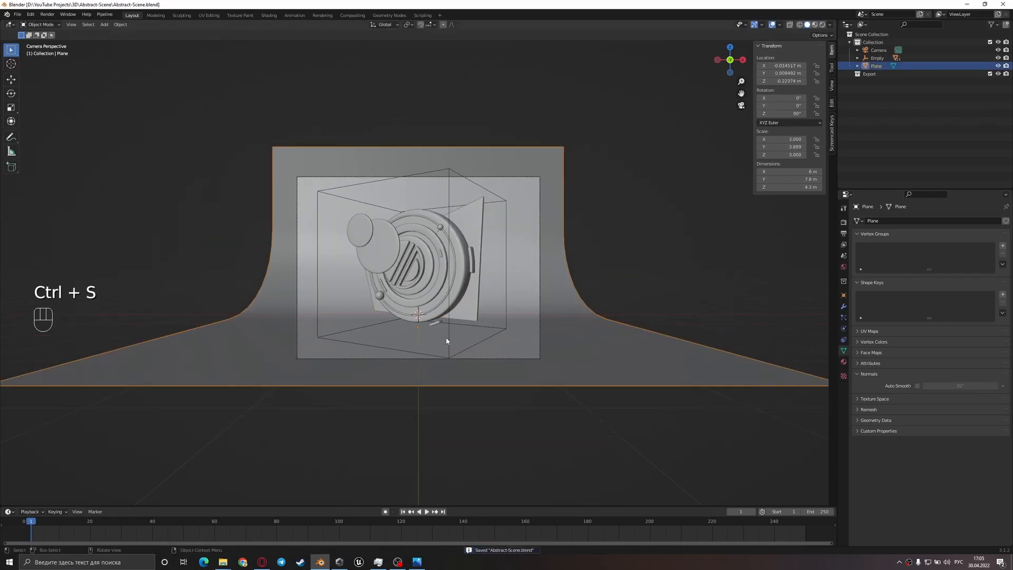
scroll(446, 342, down, 2)
middle_drag(446, 342, 439, 306)
scroll(448, 299, down, 3)
key(ctrl+s)
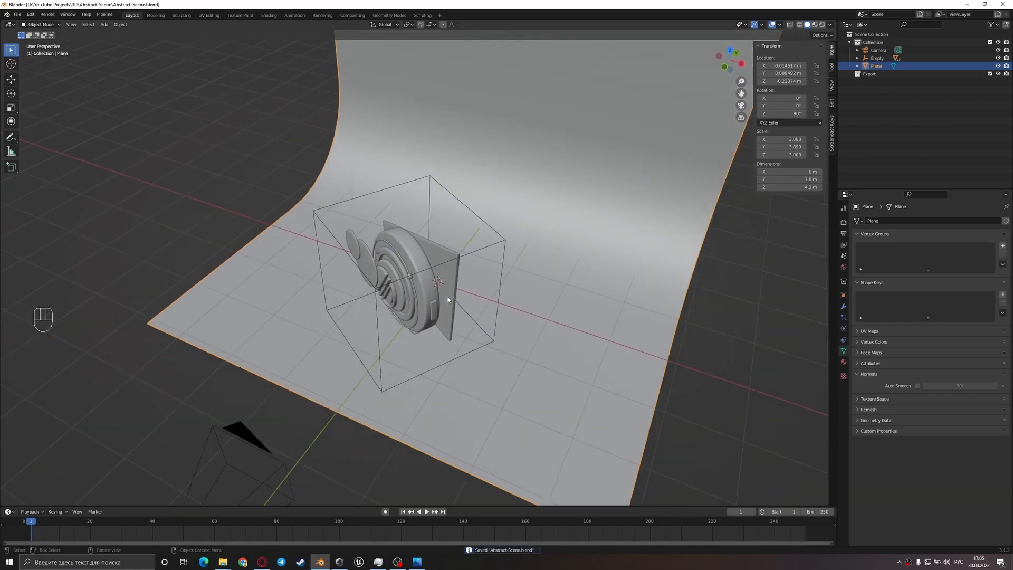
- Set the render engine to Cycles with GPU Compute as the device
click(843, 222)
click(929, 221)
click(927, 248)
click(942, 241)
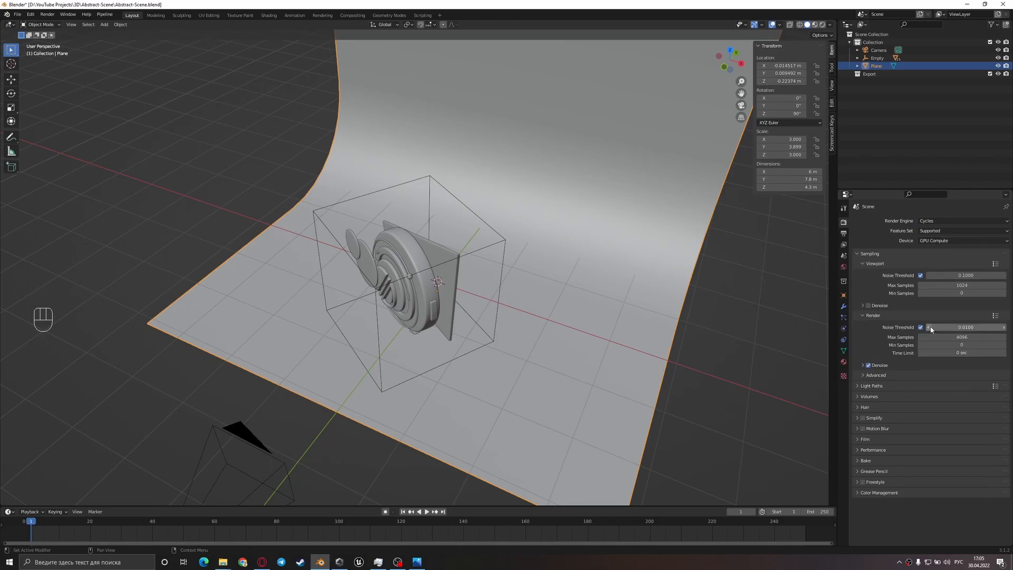
- Enable viewport denoising, set the viewport max samples to 500, and save the file
click(946, 334)
click(781, 320)
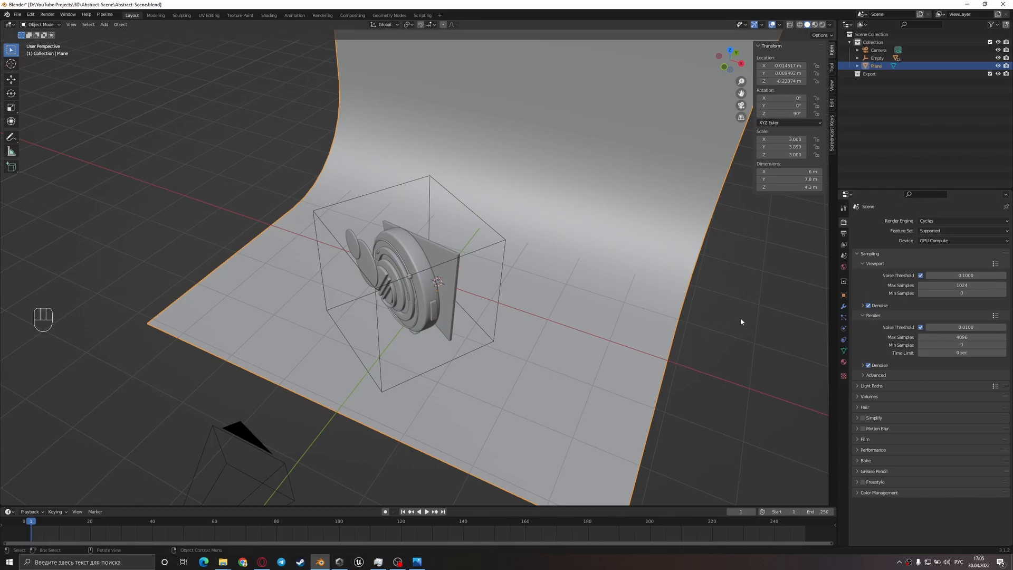
click(976, 286)
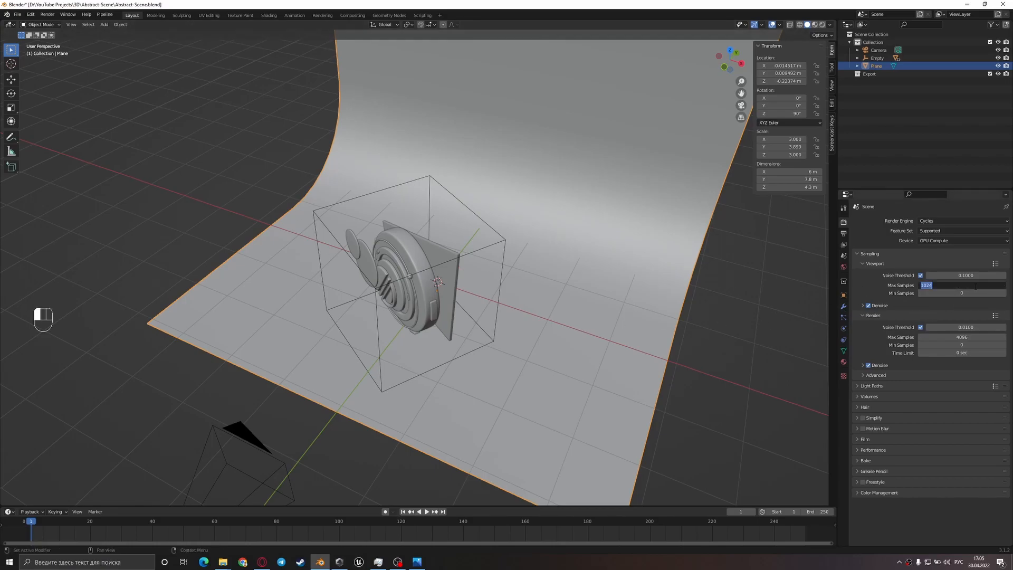
key(ctrl+s)
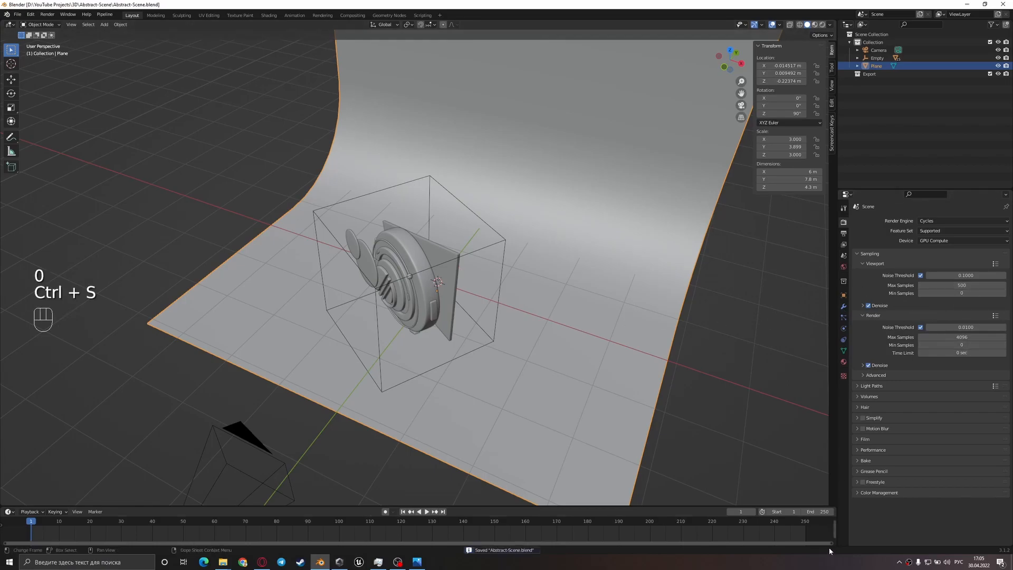
- Set the color management look to Very High Contrast and save the file
click(857, 492)
scroll(910, 502, down, 1)
click(934, 499)
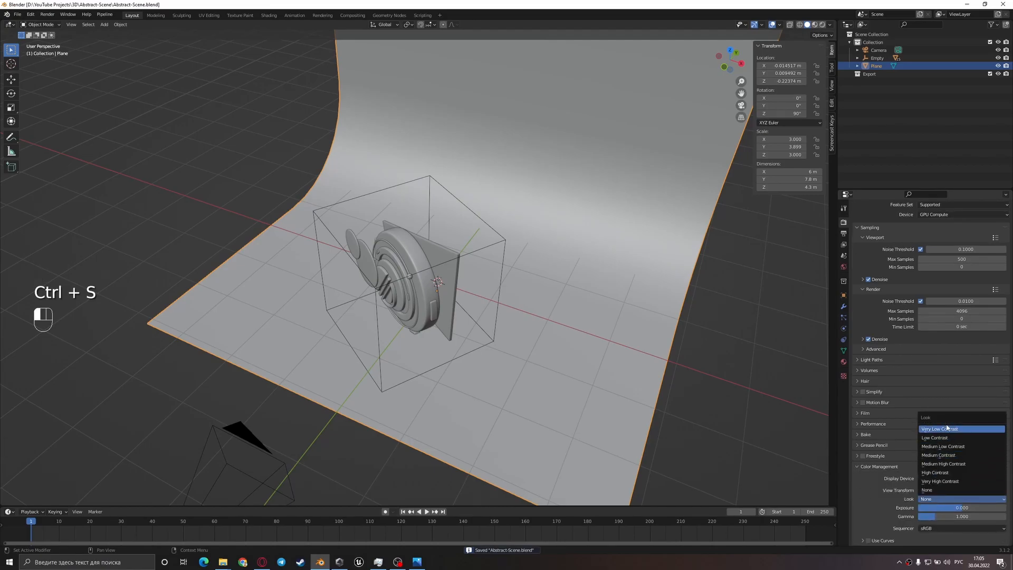
click(947, 480)
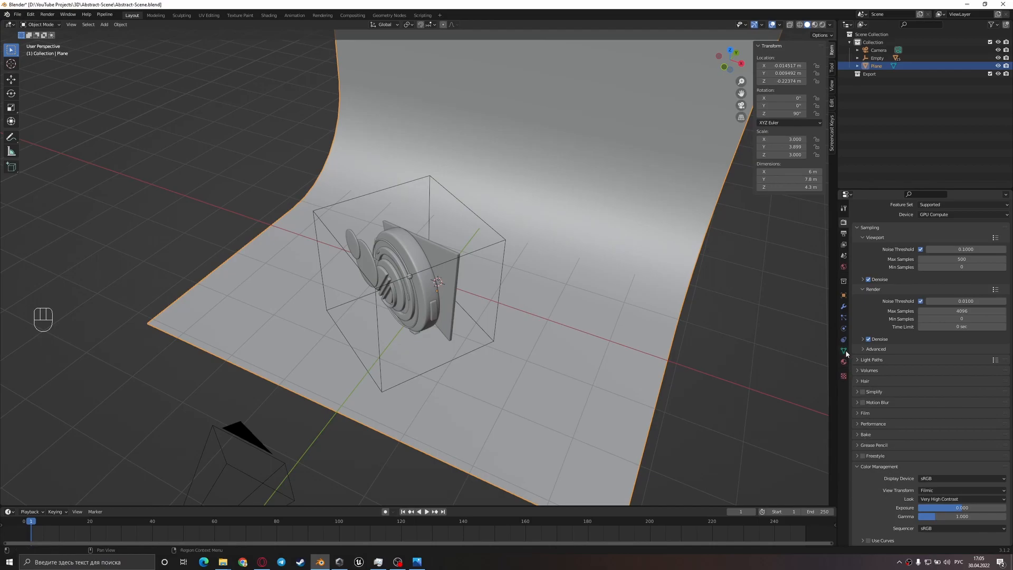
middle_drag(644, 337, 657, 314)
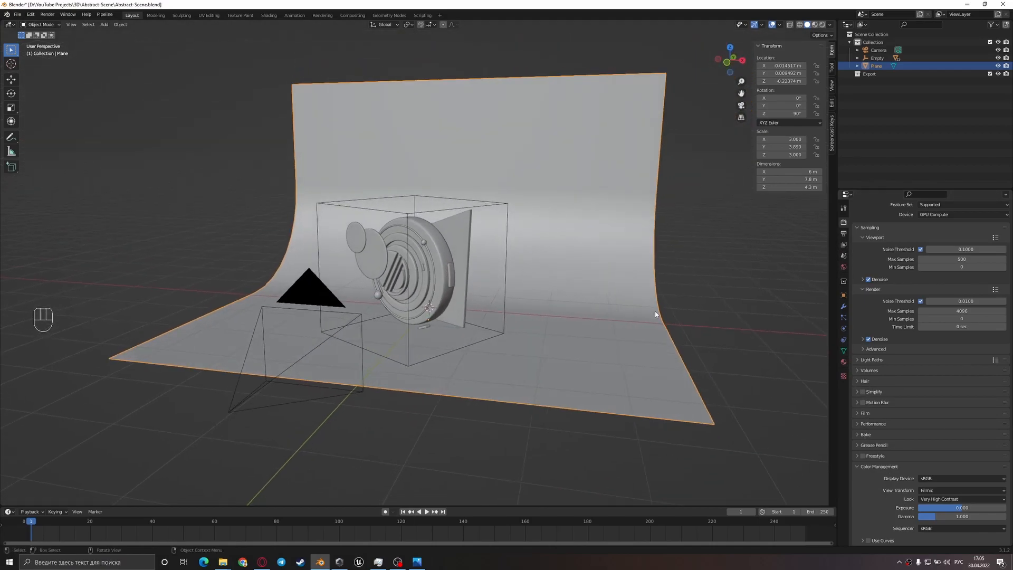
key(ctrl+s)
- Check the scene through the camera in rendered shading, then return to solid shading
scroll(458, 264, up, 3)
scroll(417, 169, down, 6)
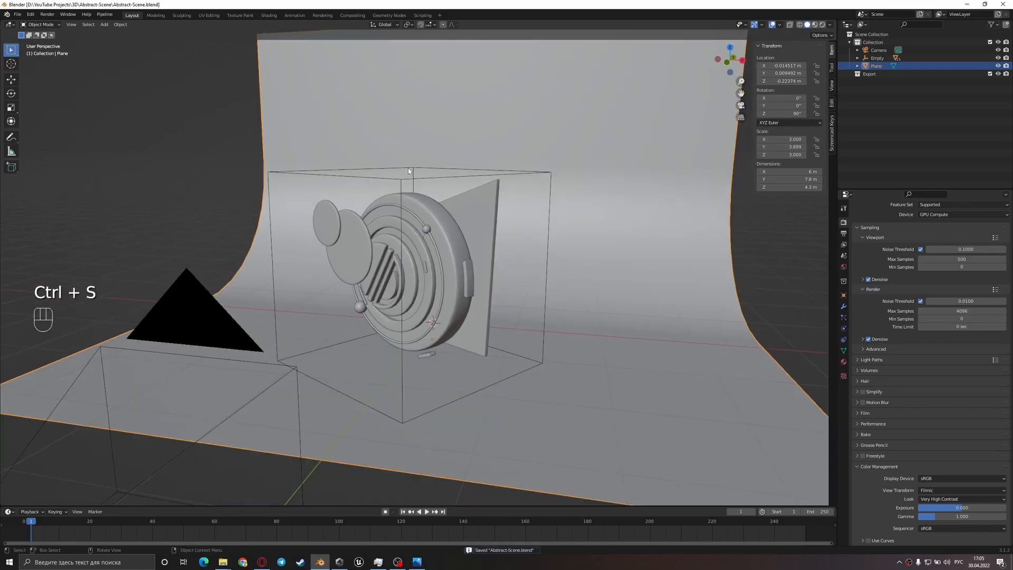
middle_drag(426, 145, 477, 181)
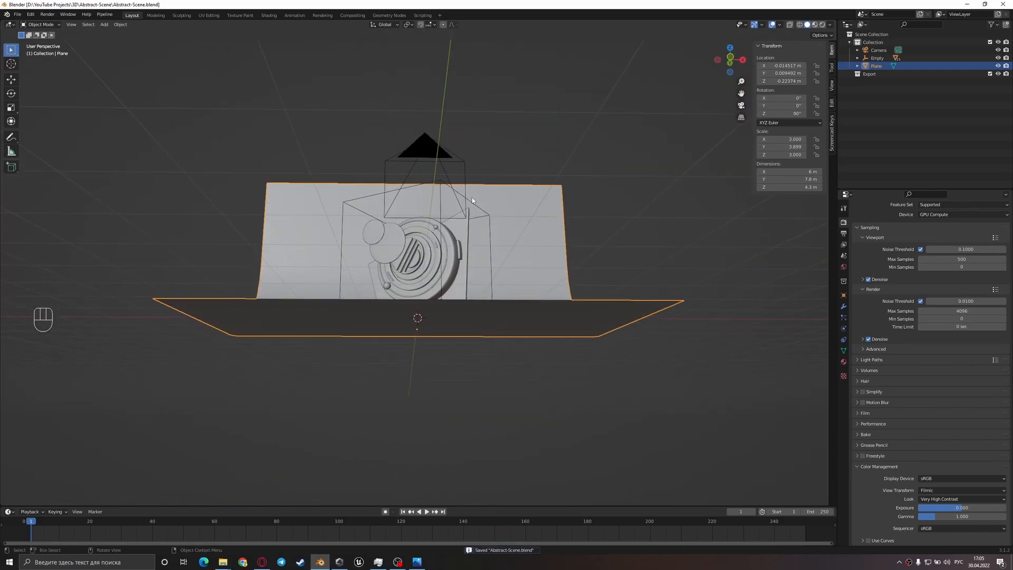
key(KP_0)
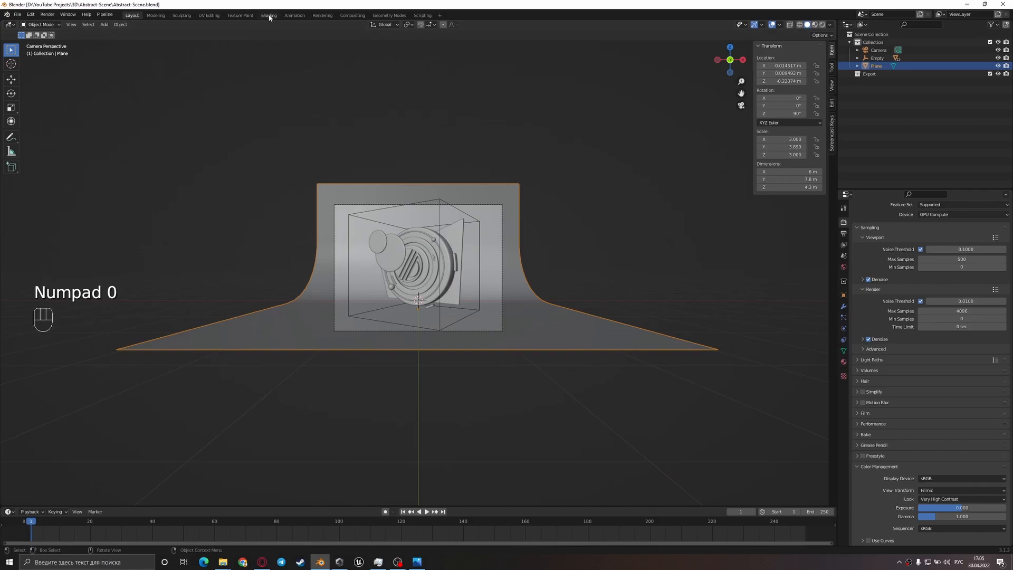
key(z)
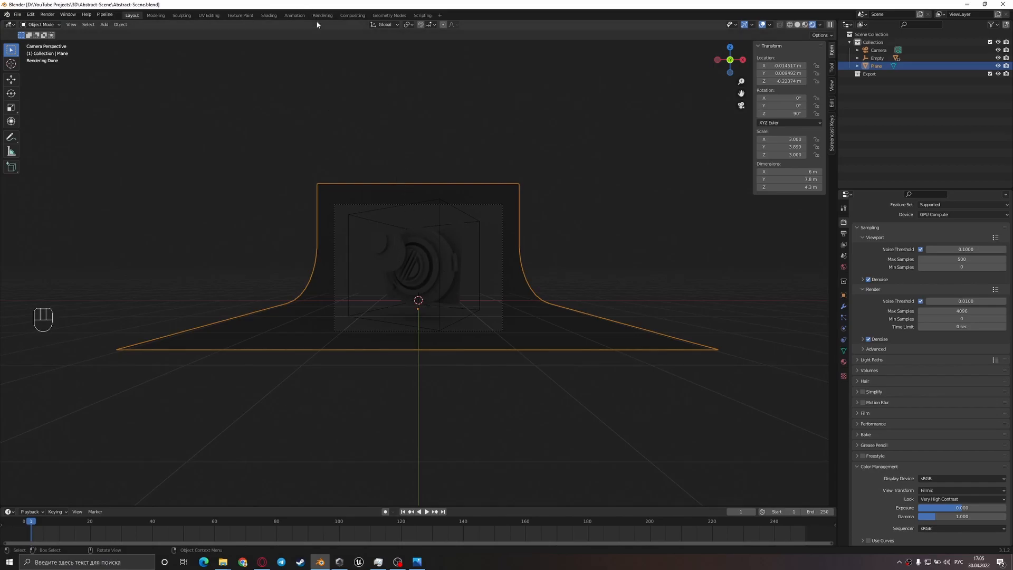
key(z)
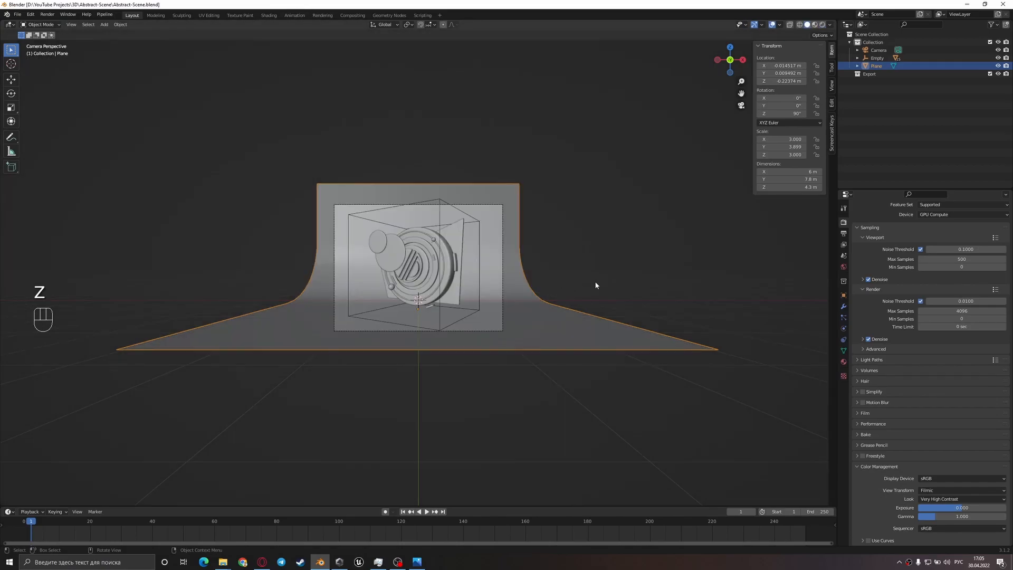
- Switch to the Shading workspace and show the World shader nodes
click(268, 16)
click(190, 324)
click(206, 345)
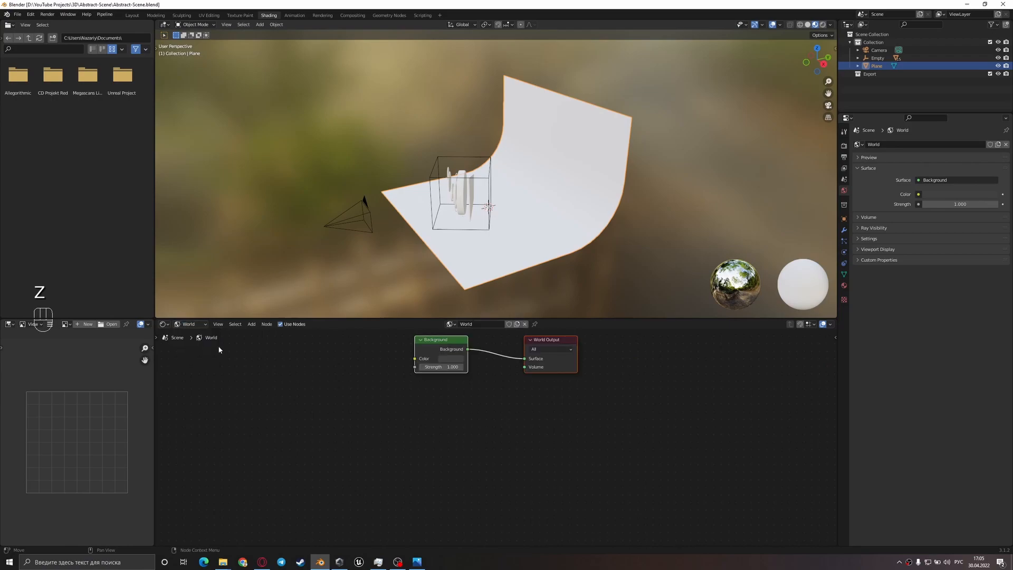
middle_drag(421, 376, 462, 394)
- Add a Sky Texture node and connect its Color to the Background node's Color
key(shift+a)
click(369, 381)
text(ылн)
key(ctrl+a)
key(alt+shift)
text(sky)
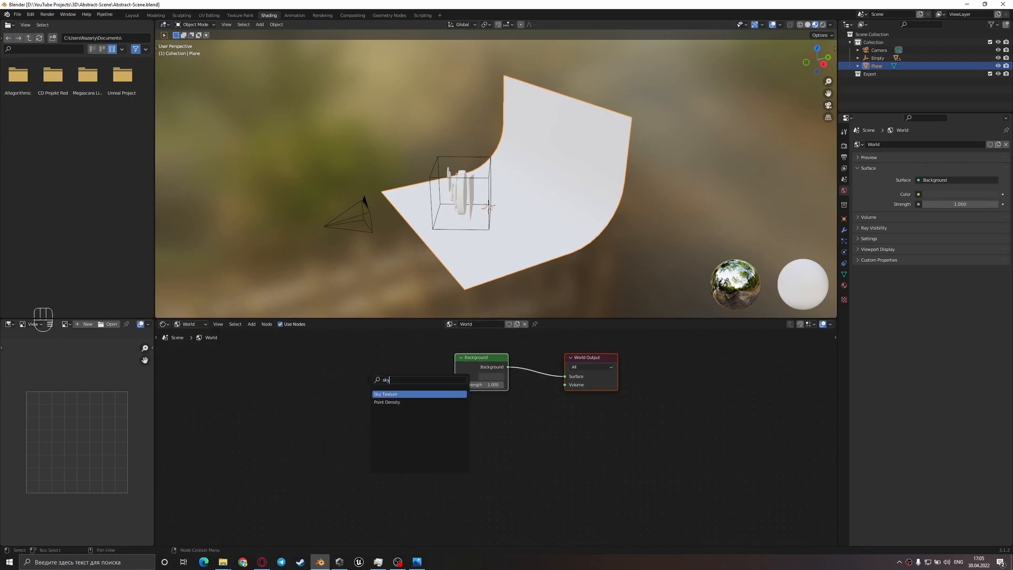
key(Return)
click(365, 361)
drag(414, 367, 455, 377)
- Show the camera view in rendered shading and set the Sky Texture's Sun Size to 2°
middle_drag(518, 286, 543, 263)
key(KP_0)
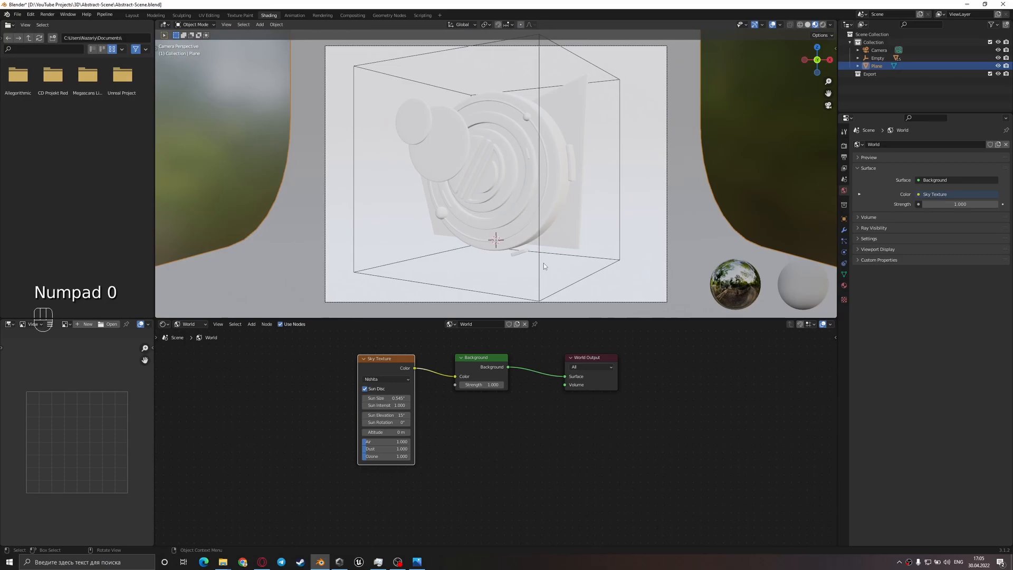
key(z)
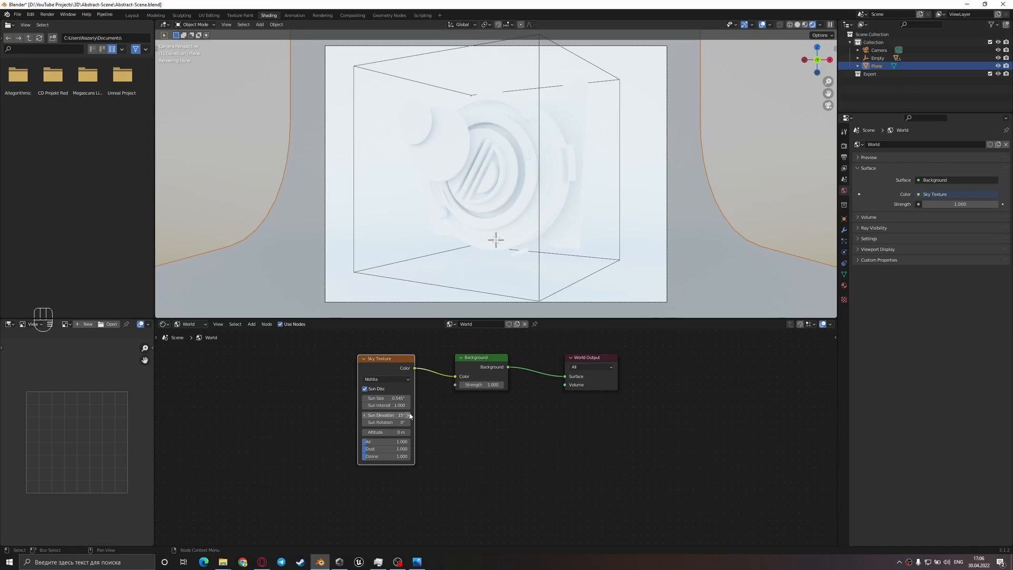
scroll(380, 413, up, 1)
click(388, 391)
text(2)
key(Return)
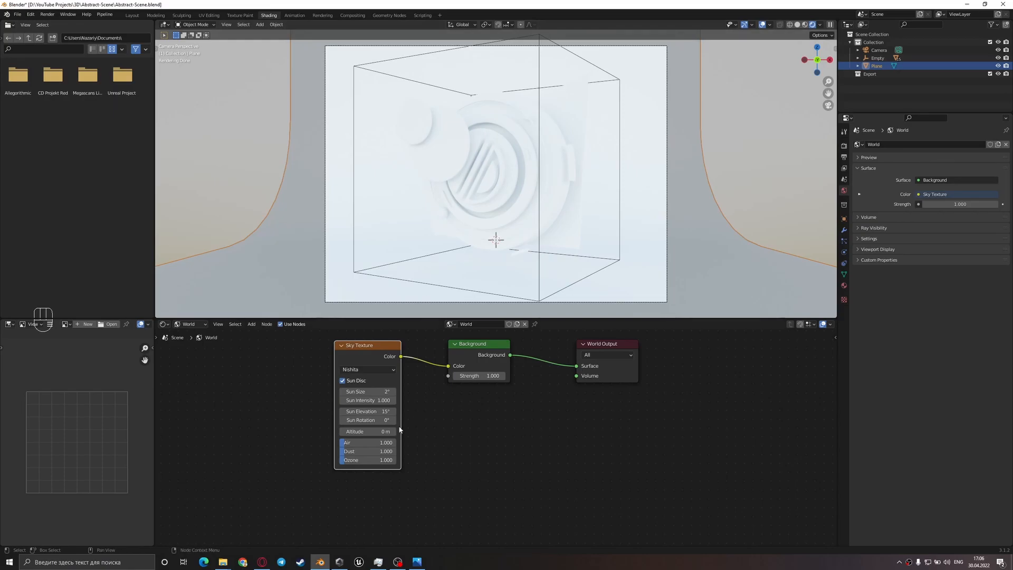
- Adjust the Sky Texture's sun elevation to about 61.4° and its sun rotation to about 329°
shift+drag(369, 411, 376, 411)
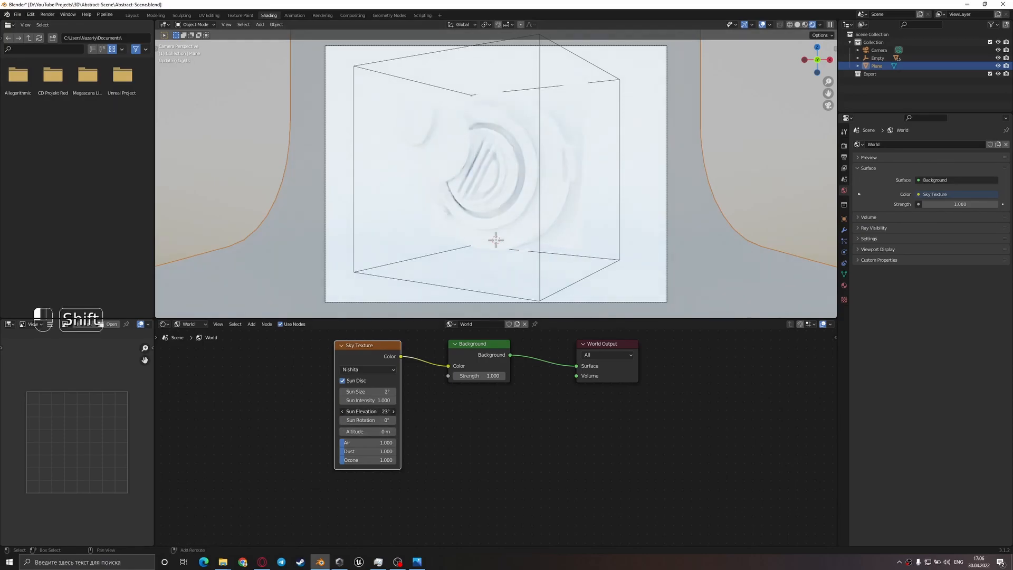
shift+drag(375, 411, 397, 416)
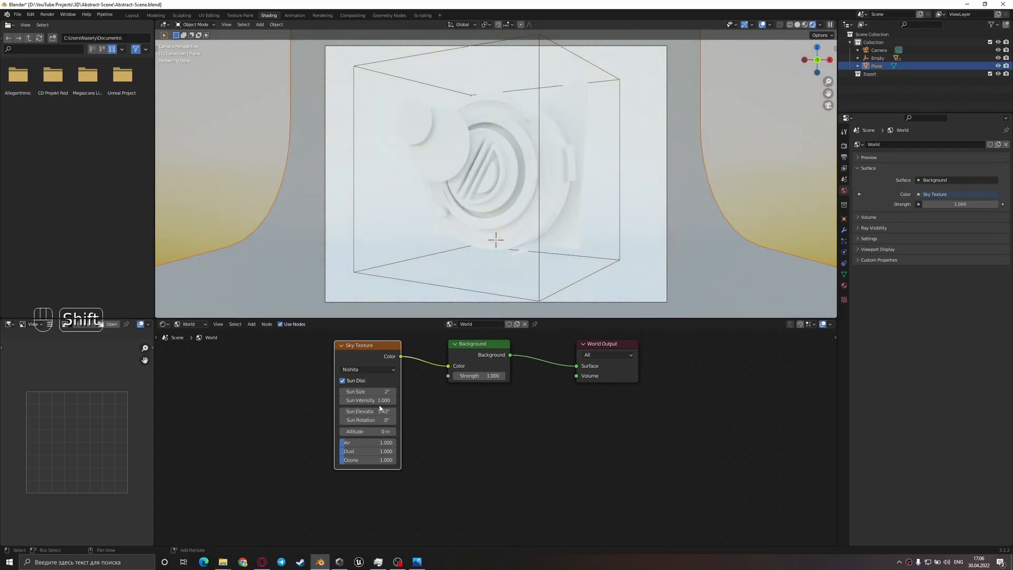
shift+drag(369, 411, 375, 411)
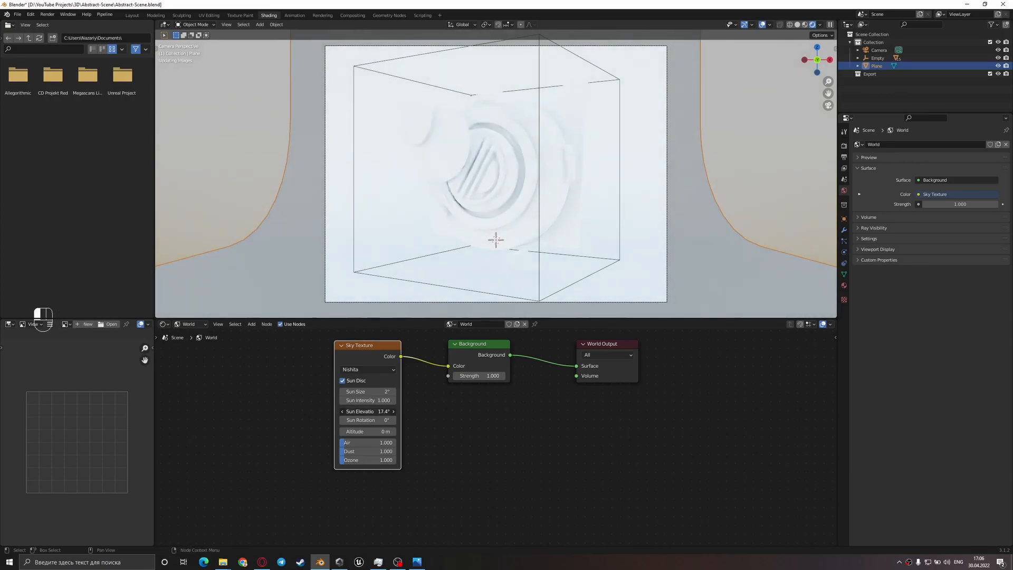
drag(367, 411, 417, 411)
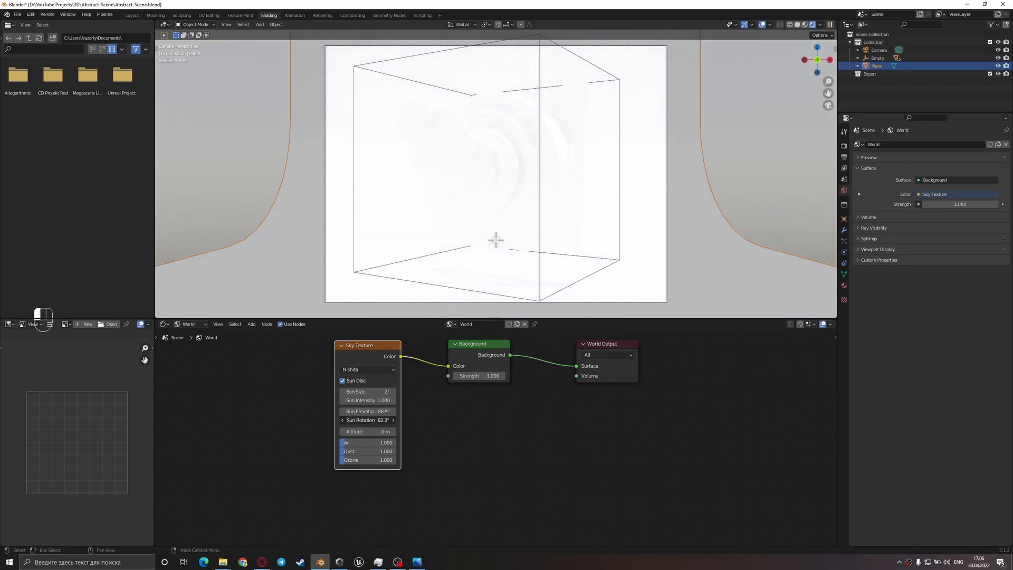
drag(376, 420, 367, 420)
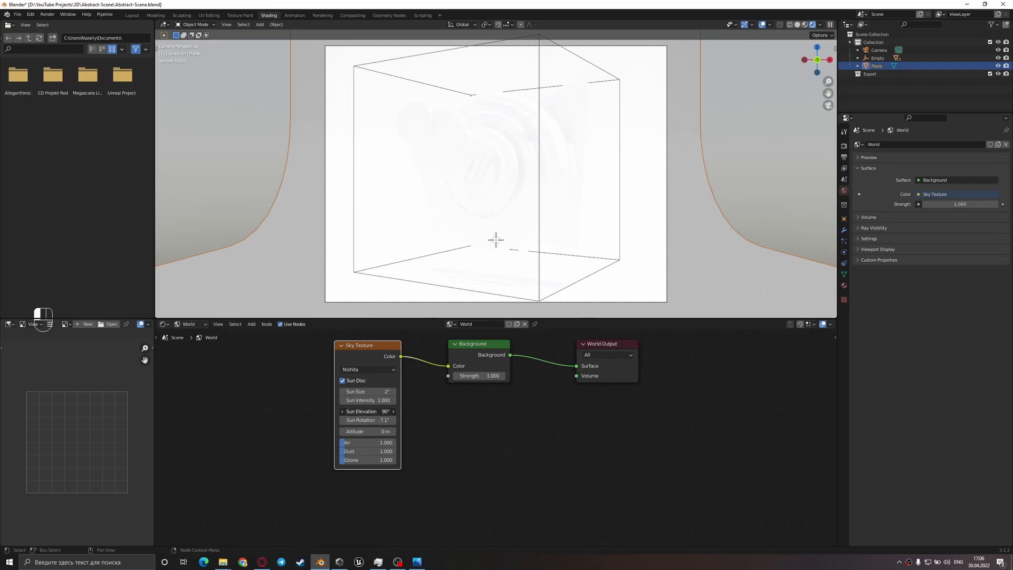
drag(369, 411, 391, 420)
- Disconnect the Sky Texture from the Background node's Color
scroll(442, 265, down, 1)
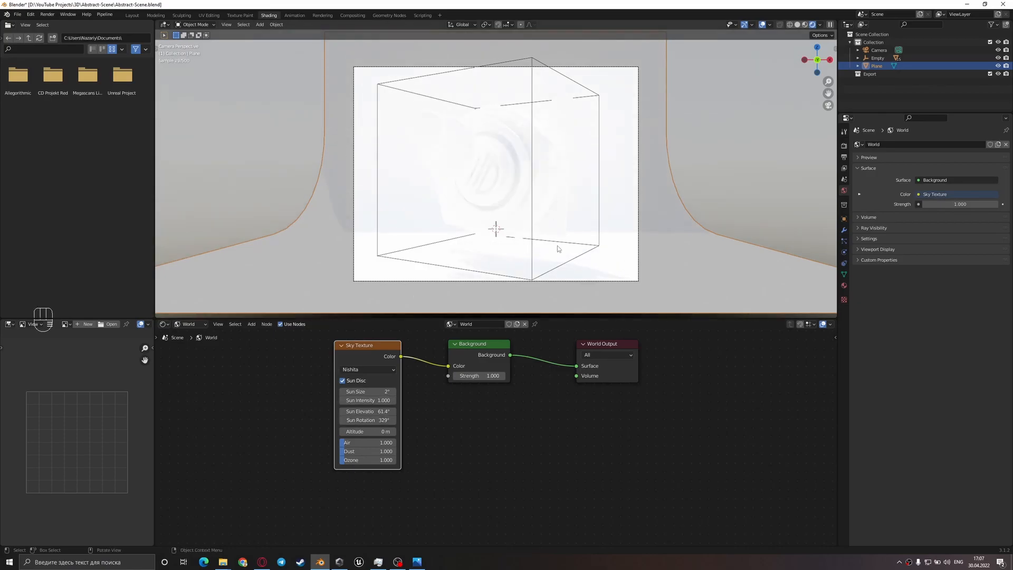
scroll(559, 249, down, 2)
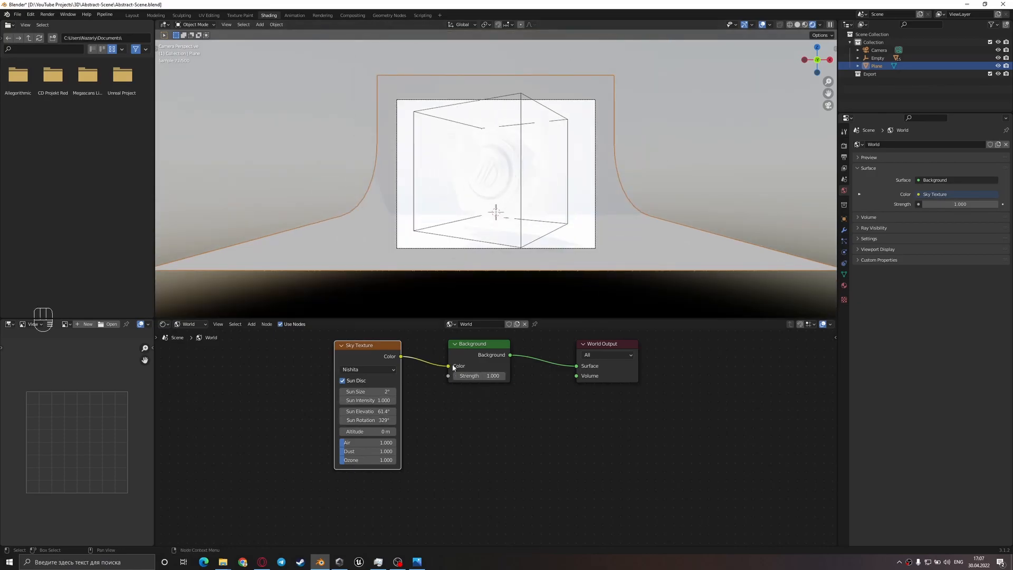
drag(453, 368, 426, 362)
- Add a Sun light and raise it along Z above the disc assembly
key(shift+a)
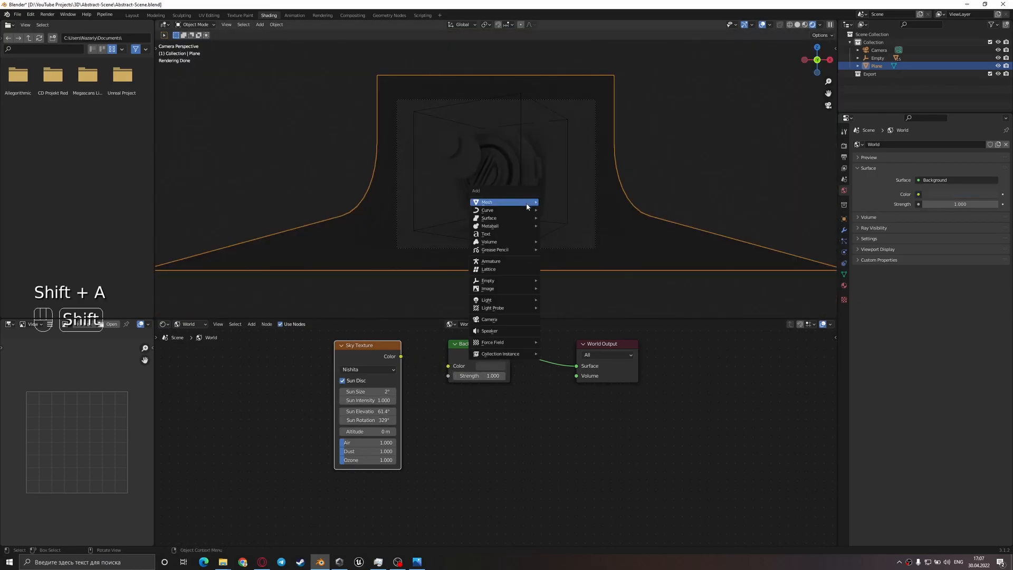
mouse_move(528, 300)
click(568, 307)
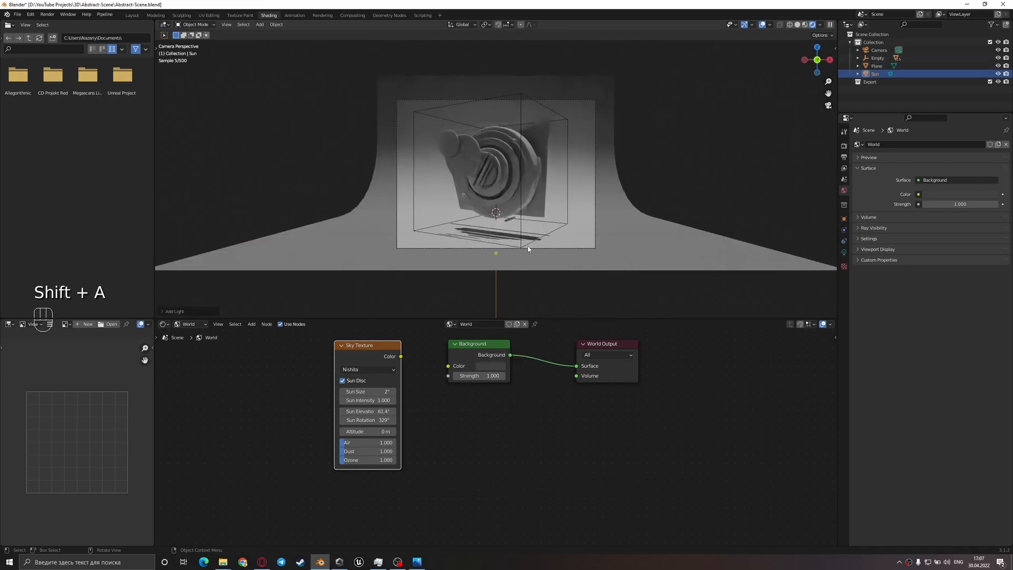
key(g)
key(z)
click(542, 125)
- Rotate the Sun light about the X and Z axes so it lights the disc assembly diagonally from the front
key(r)
key(x)
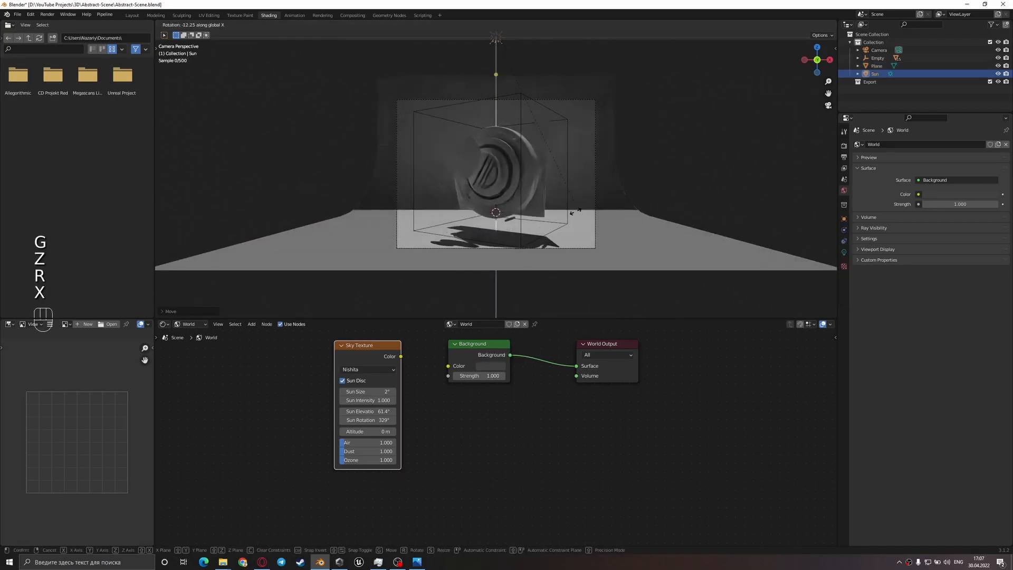
click(393, 181)
key(r)
key(z)
click(780, 226)
key(r)
key(x)
click(643, 247)
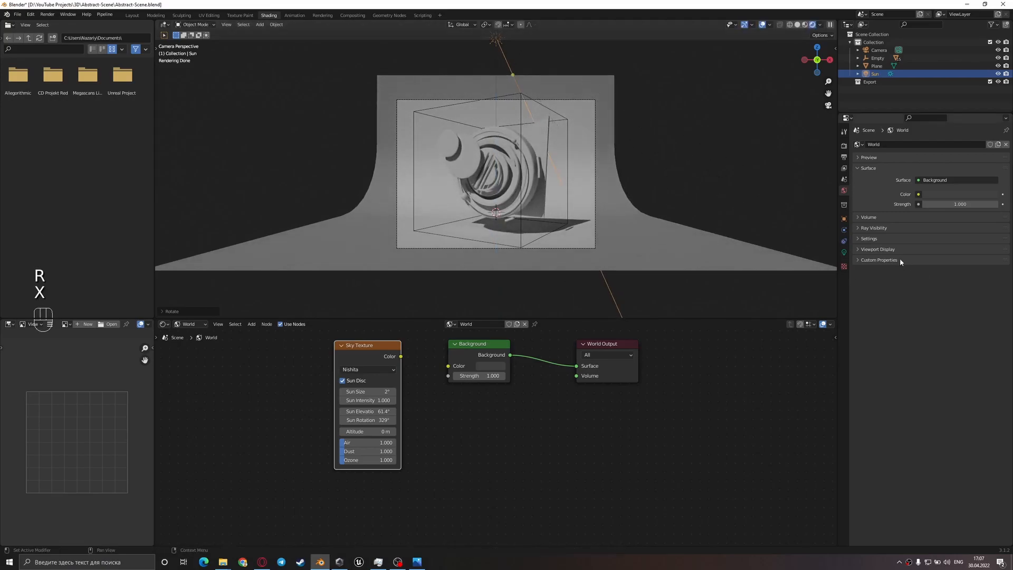
- Set the Sun light's strength to 4 and its angle to 10°
click(844, 253)
click(959, 199)
text(4)
key(Return)
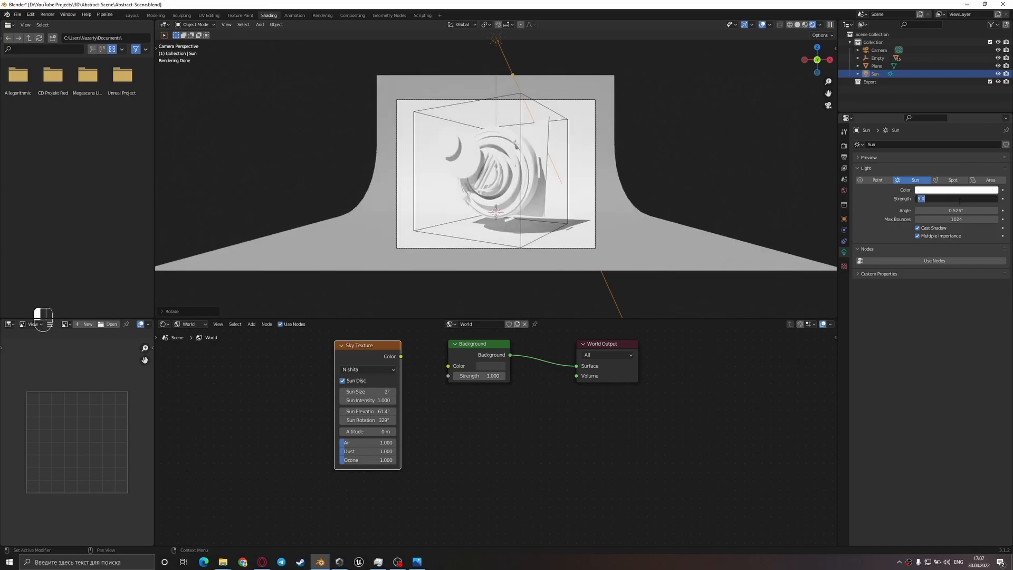
click(966, 210)
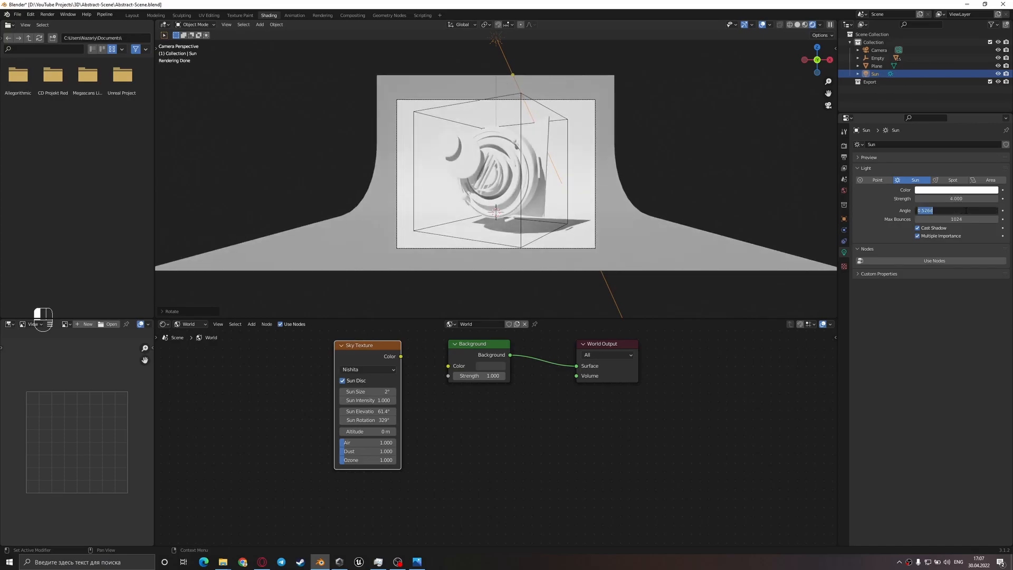
key(Return)
click(967, 210)
key(Escape)
- Fine-tune the Sun light's rotation about X, switch the viewport to material preview, and save the file
key(r)
key(x)
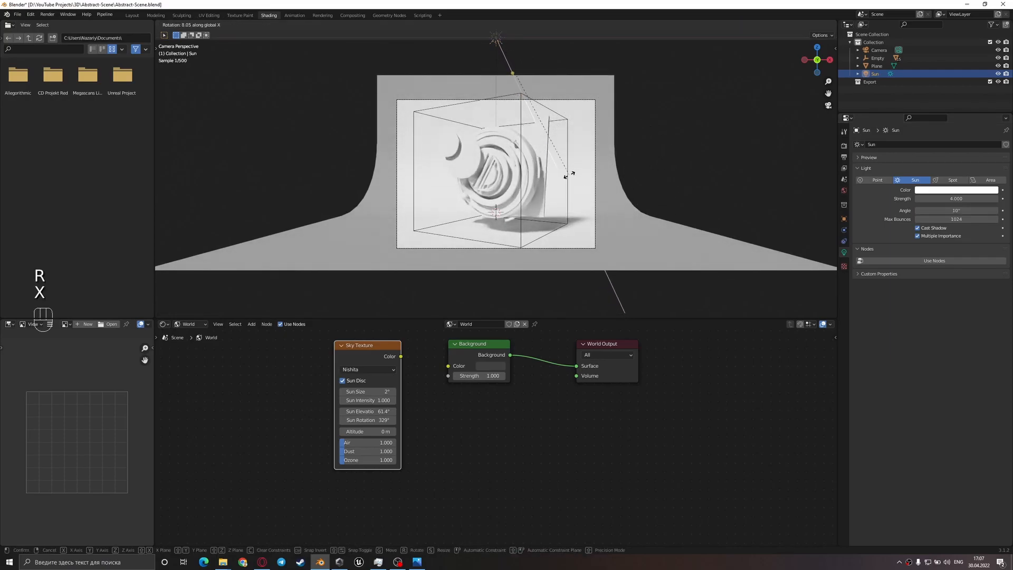
click(546, 176)
key(ctrl+s)
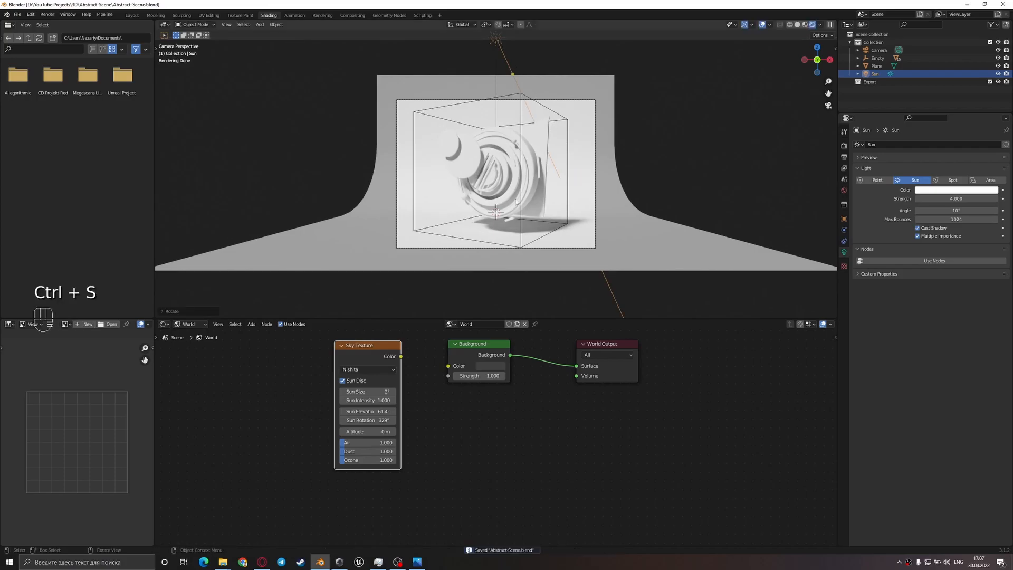
key(z)
key(ctrl+s)
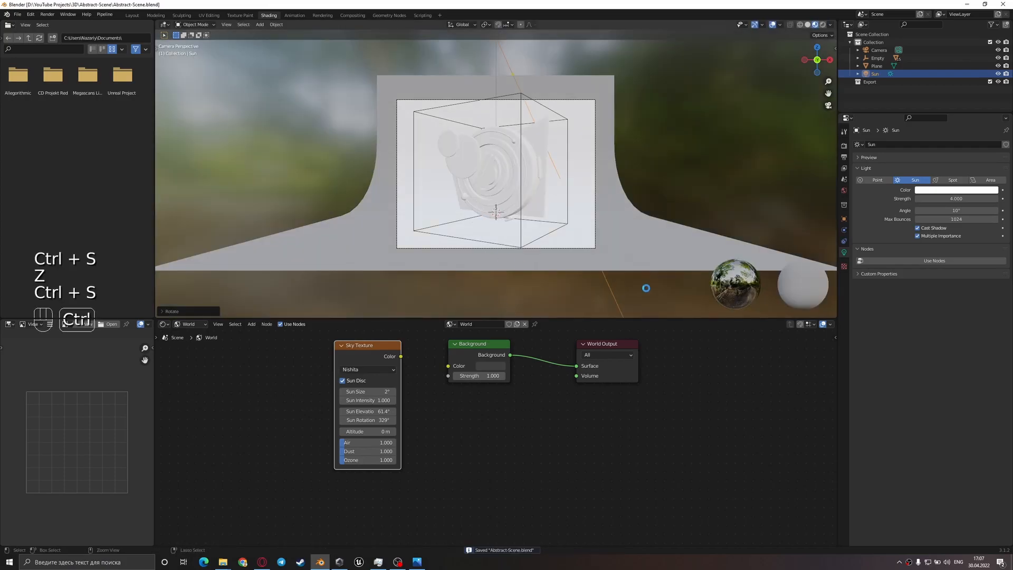
- Switch the shader editor to object materials and check the colors in the reference image
click(190, 324)
click(197, 333)
middle_drag(530, 236, 534, 242)
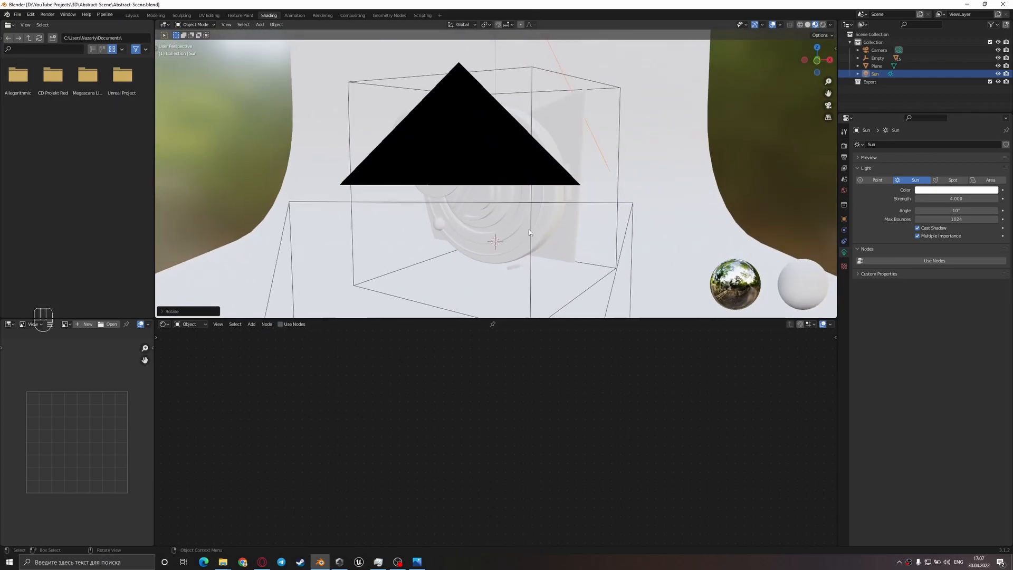
click(418, 562)
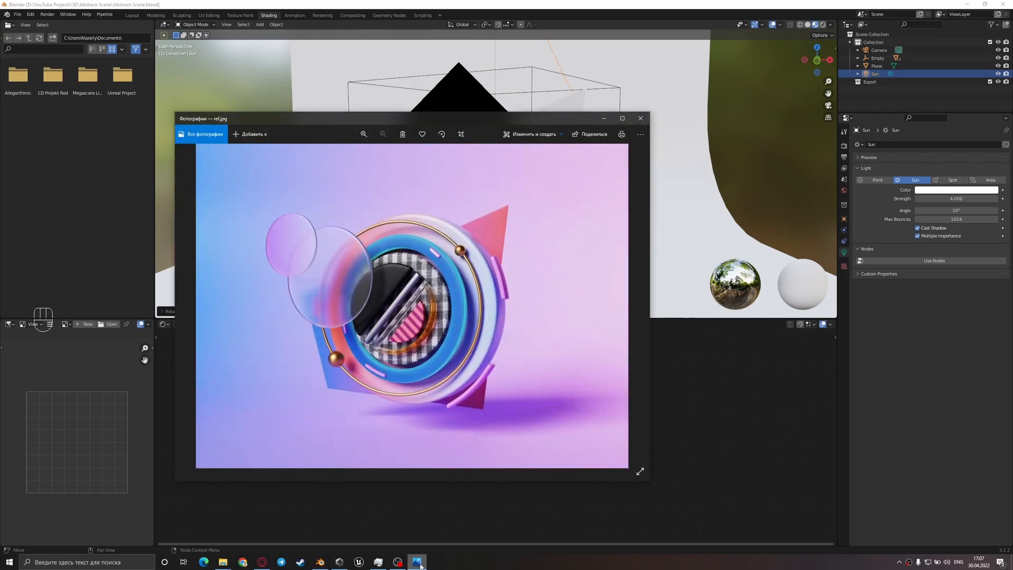
click(417, 562)
- Create a new material on the curved backdrop and add Gradient Texture and ColorRamp nodes to it
click(641, 149)
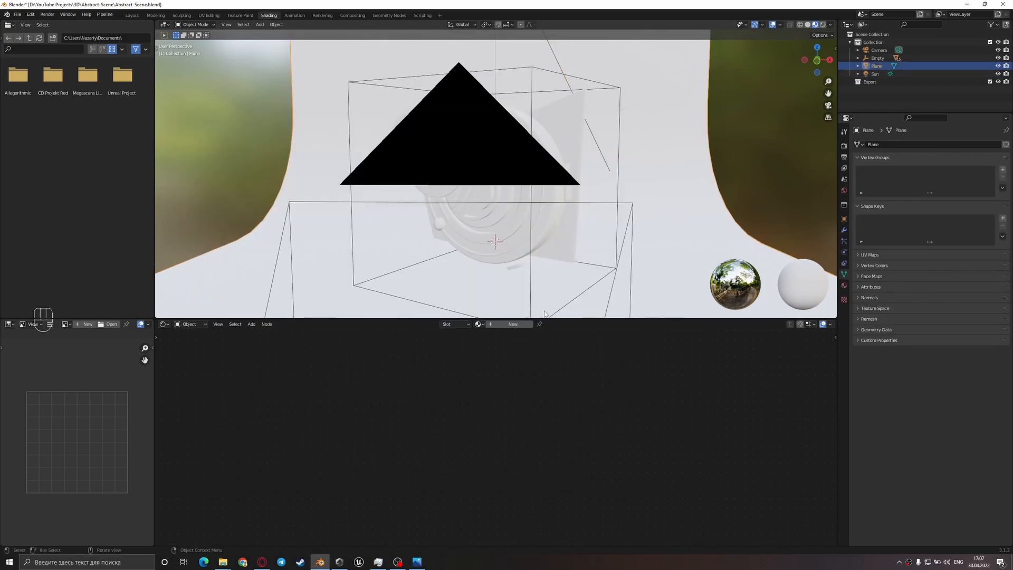
click(520, 324)
key(shift+a)
text(gra)
key(Return)
click(330, 422)
key(shift+a)
text(colo)
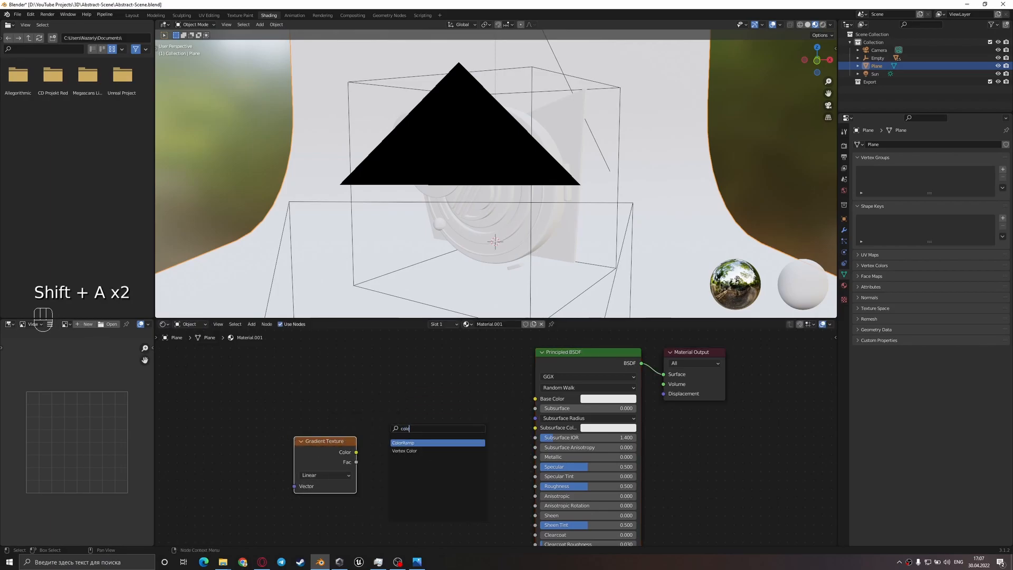
- Add a ColorRamp node, connect the Gradient Texture's Fac output to its Fac input, and shift both nodes aside
key(Return)
click(387, 430)
drag(357, 462, 387, 516)
drag(493, 444, 502, 439)
drag(276, 438, 402, 484)
drag(424, 456, 349, 435)
- Insert a Hue Saturation Value node, linking the ColorRamp Color to its Color input and its output to the Principled BSDF Base Color
drag(417, 422, 453, 417)
text(hue)
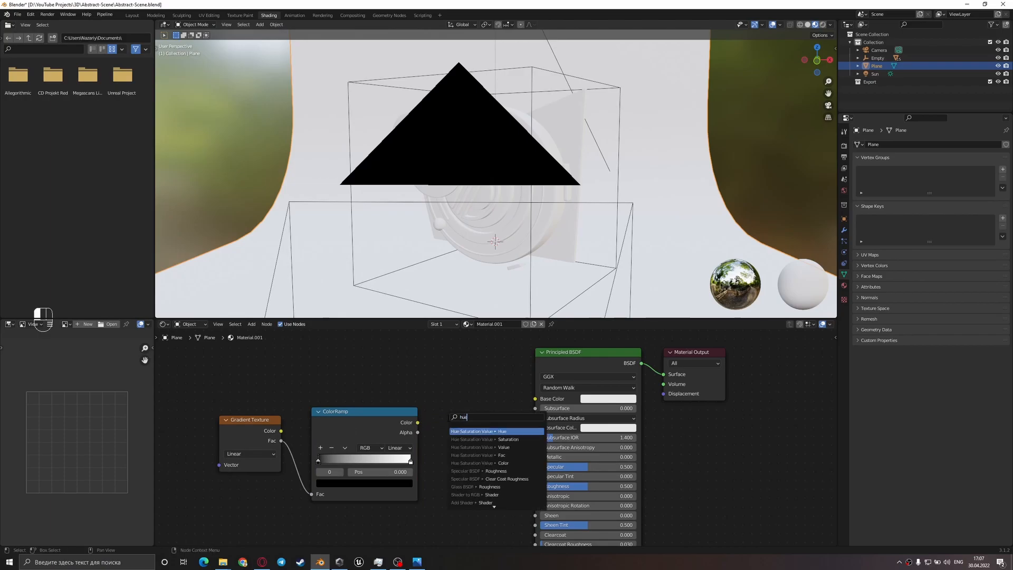
key(Return)
click(443, 424)
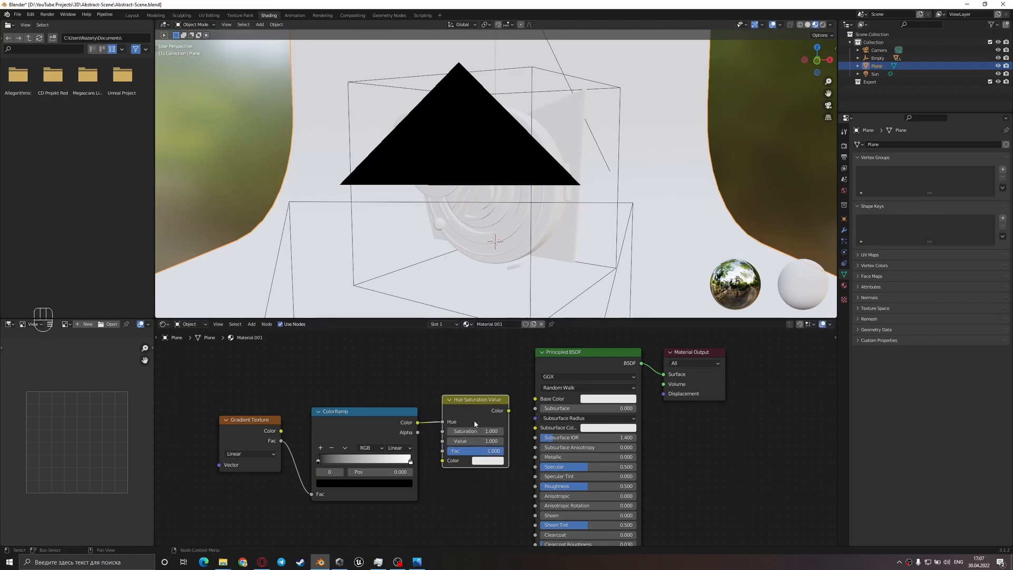
drag(444, 424, 443, 460)
drag(509, 410, 535, 399)
- Try to add texture mapping nodes to the Gradient Texture node with the Node Wrangler setup command
click(316, 420)
mouse_move(314, 401)
middle_down()
mouse_move(382, 367)
mouse_move(362, 385)
mouse_move(412, 386)
middle_up()
click(316, 388)
key(ctrl+t)
key(ctrl+t)
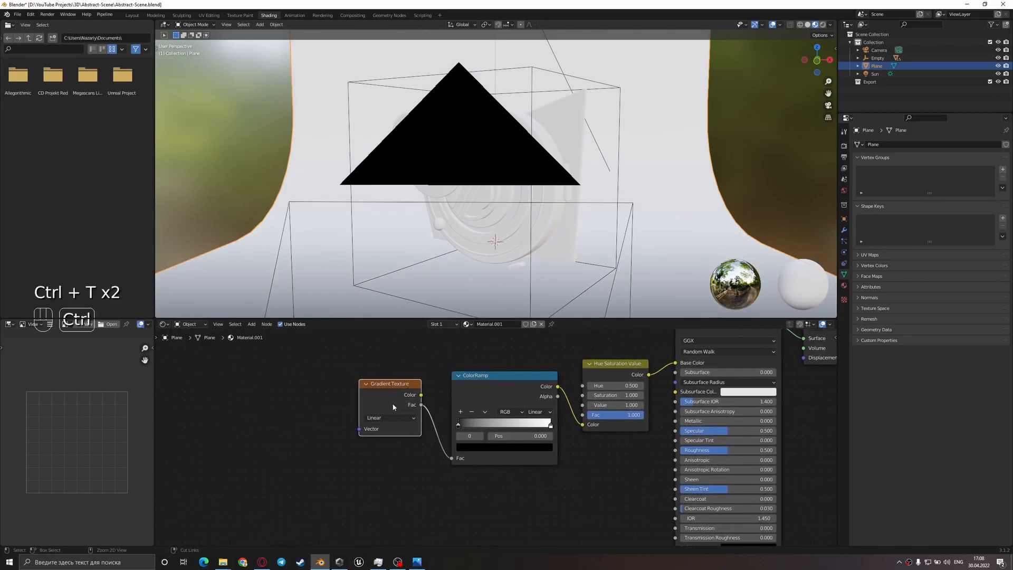
- Enable the Node Wrangler add-on in the preferences
click(22, 15)
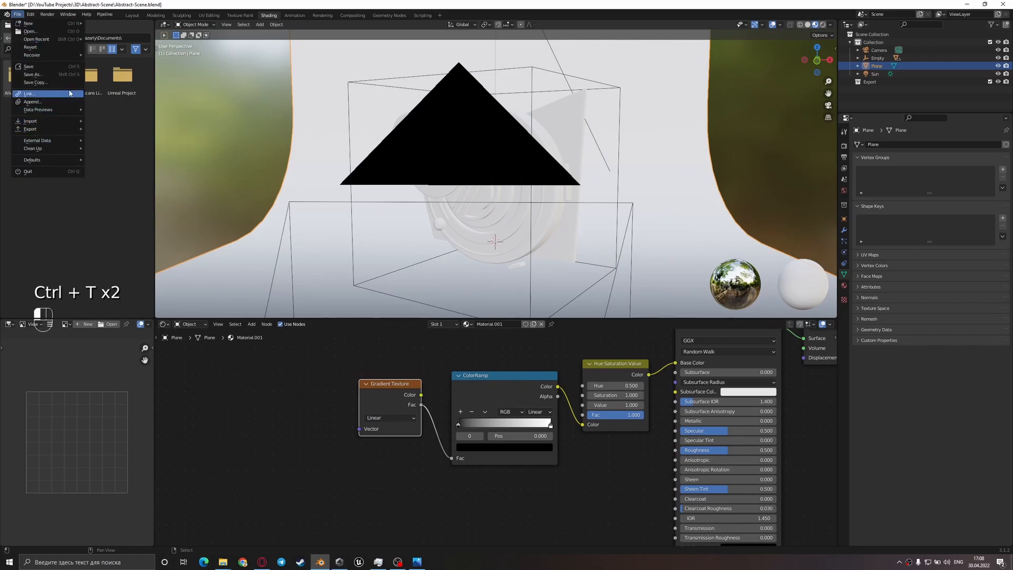
mouse_move(30, 14)
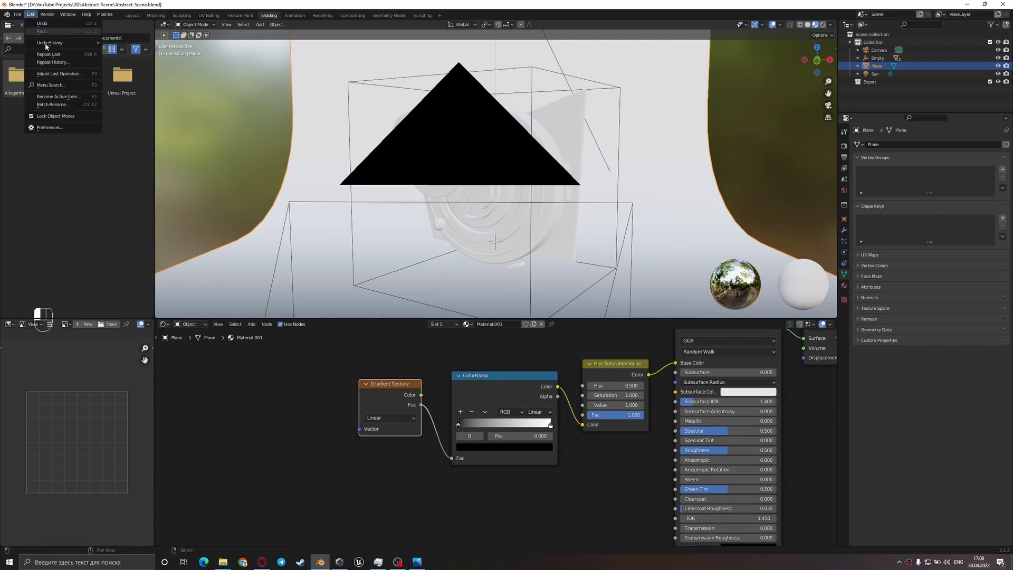
click(50, 128)
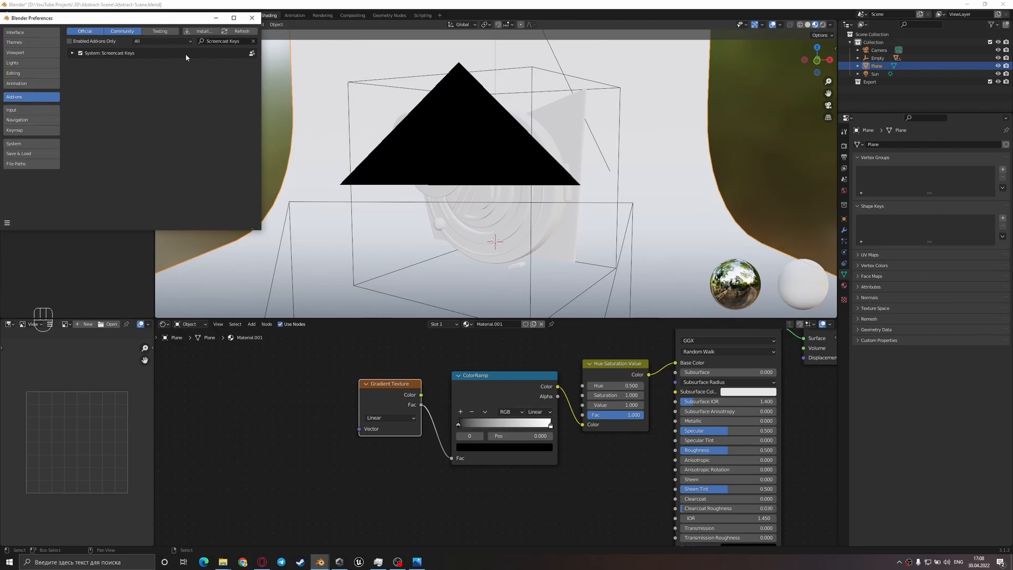
click(253, 43)
text(node)
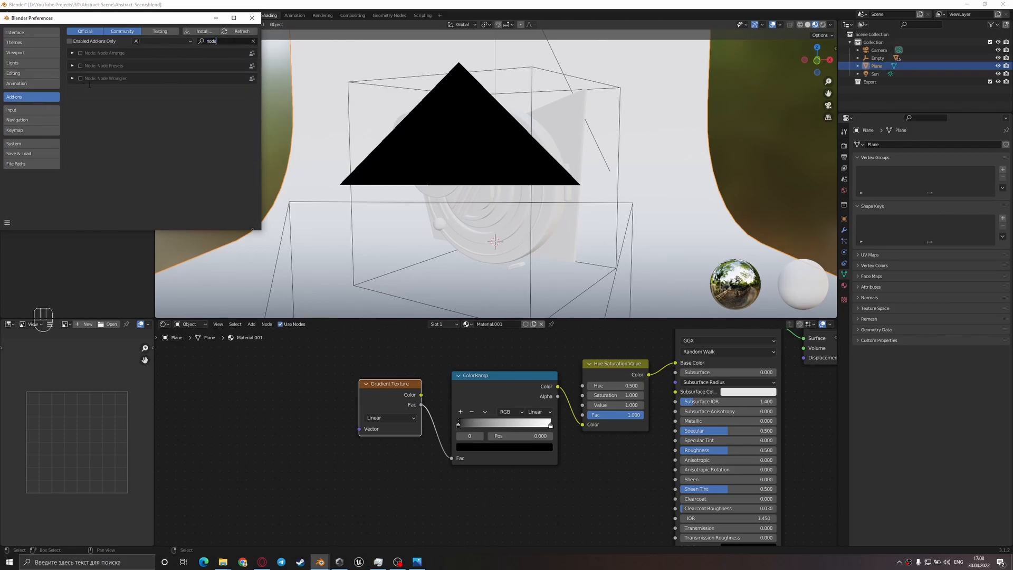
click(80, 79)
click(252, 18)
- Add linked Mapping and Texture Coordinate nodes to the Gradient Texture and save the file
key(ctrl+t)
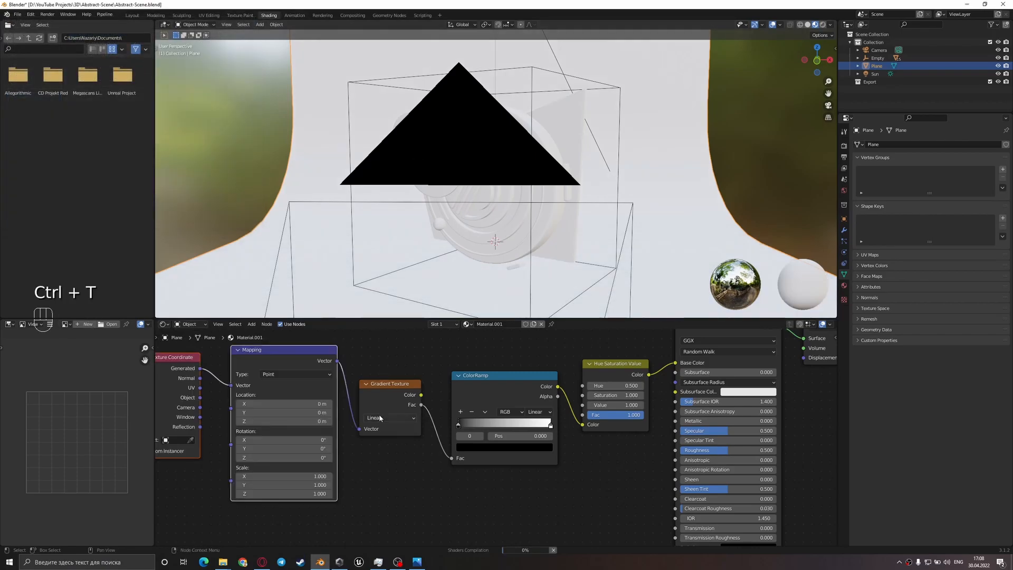
middle_drag(381, 418, 484, 420)
scroll(448, 386, down, 7)
key(ctrl+s)
- View the scene through the camera and check the reference image for the backdrop colours
middle_drag(597, 238, 565, 244)
middle_drag(566, 465, 463, 410)
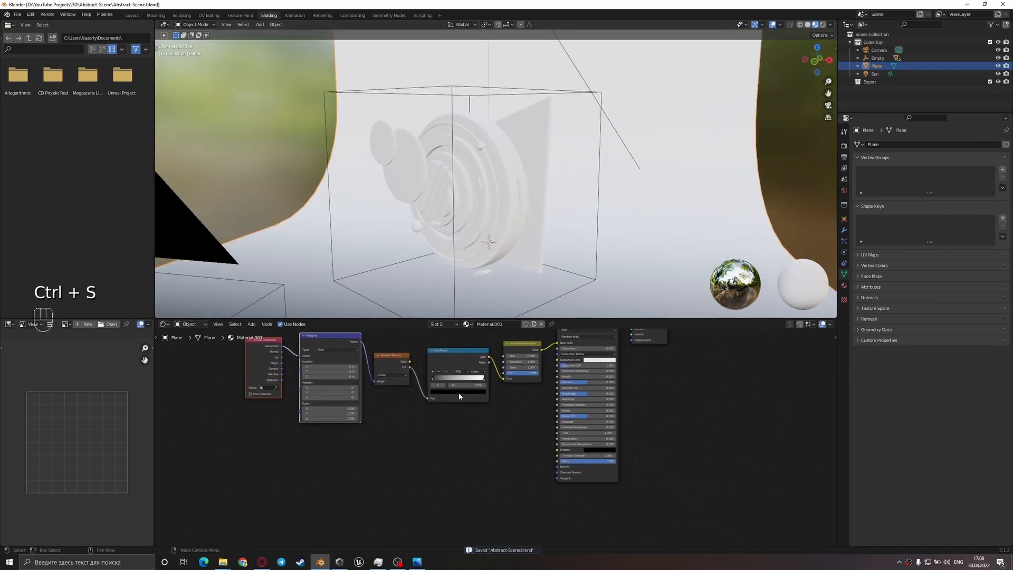
key(KP_0)
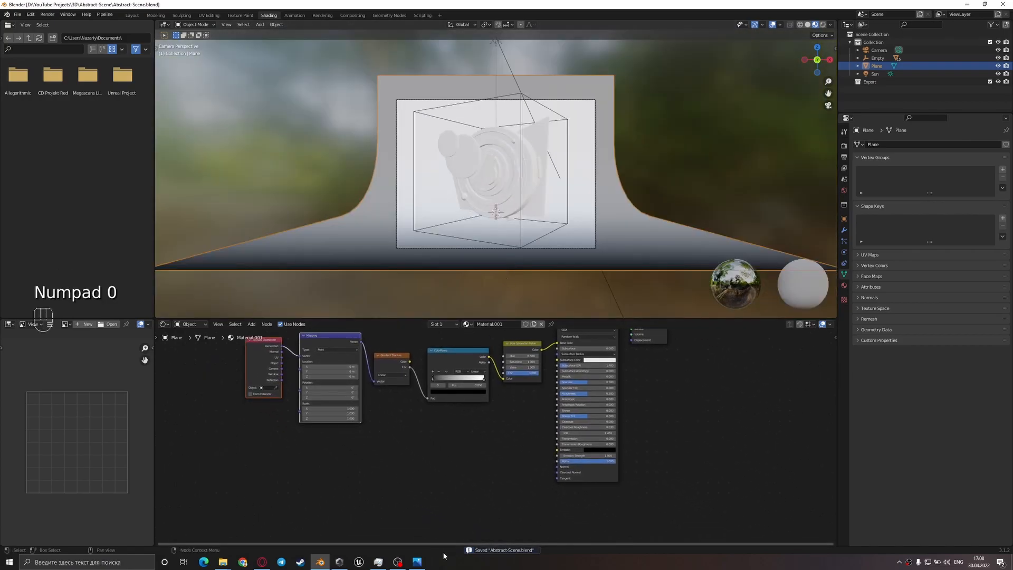
click(417, 562)
click(417, 562)
- Change the ColorRamp's first stop from black to a light blue
scroll(407, 368, up, 5)
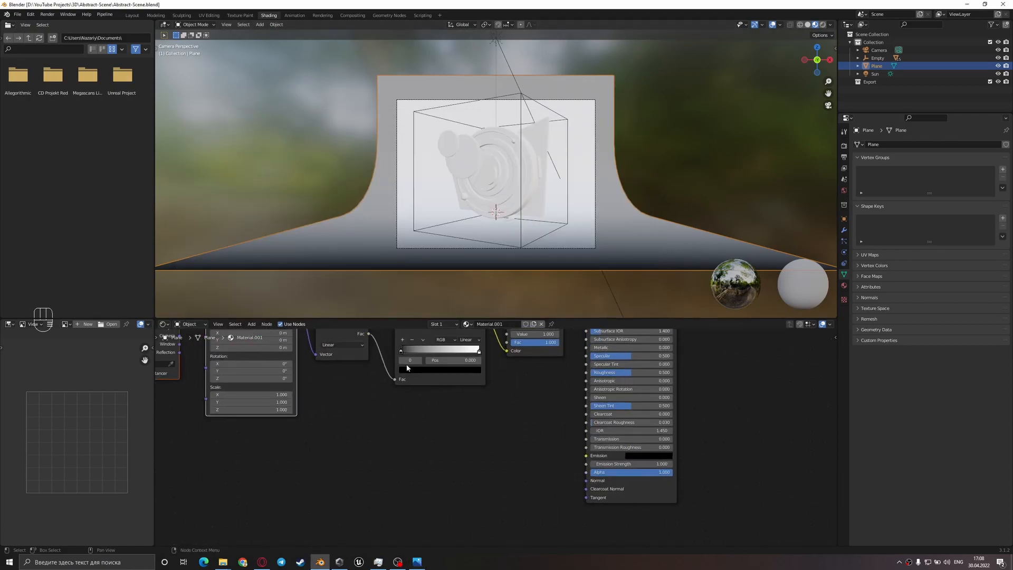
scroll(407, 369, up, 2)
middle_drag(407, 368, 464, 482)
scroll(463, 482, up, 3)
click(431, 470)
click(430, 470)
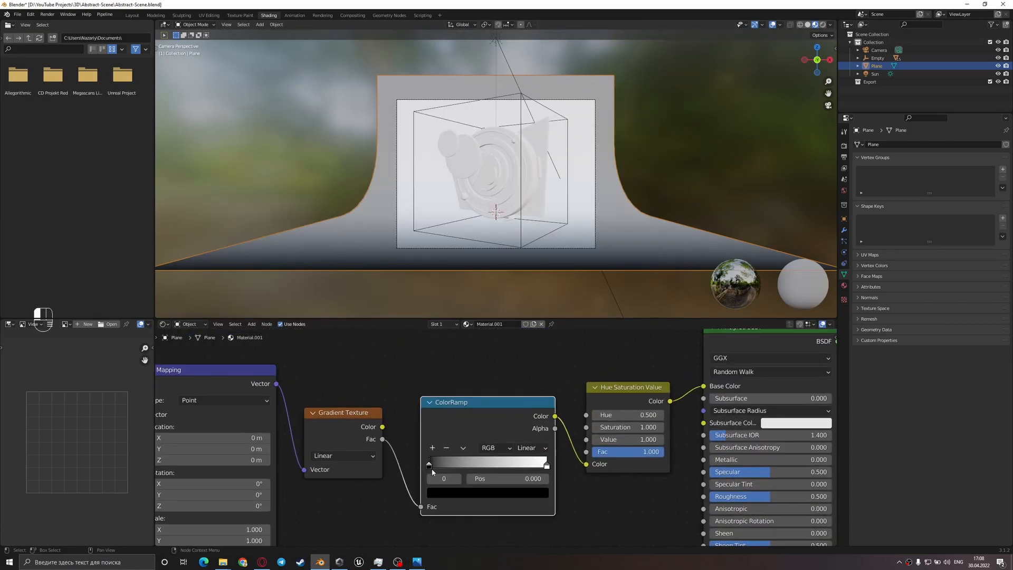
click(462, 494)
drag(523, 390, 523, 341)
drag(478, 369, 490, 358)
- Feed the Mapping node from the Object coordinates and apply All Transforms to the backdrop plane
middle_drag(170, 480, 399, 446)
drag(332, 397, 379, 383)
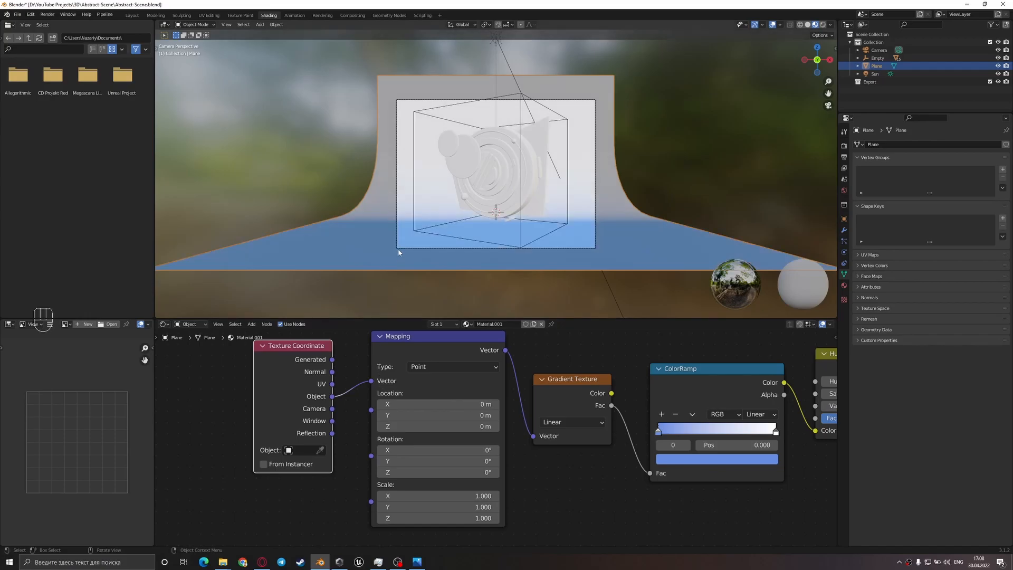
key(ctrl+a)
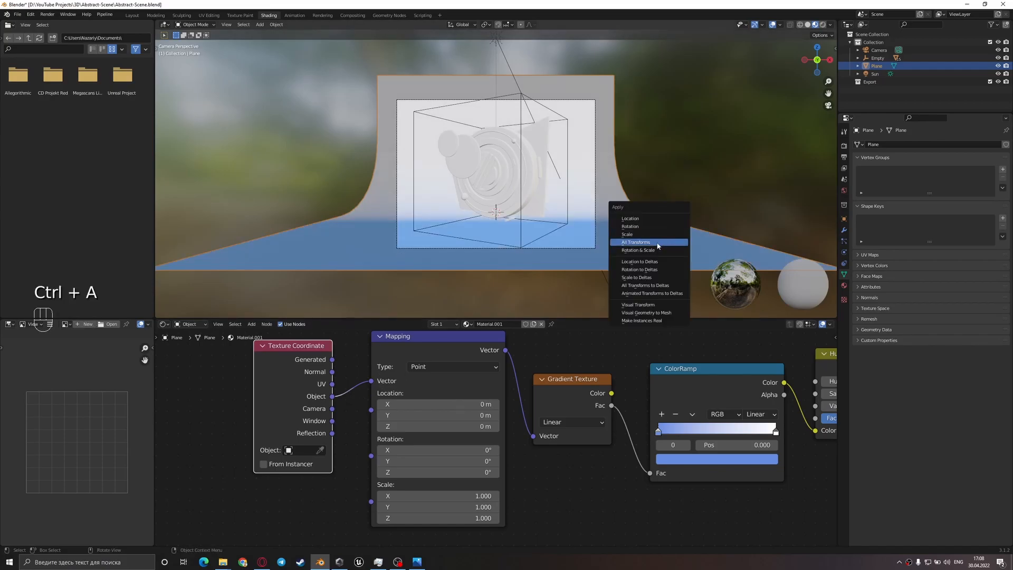
click(625, 244)
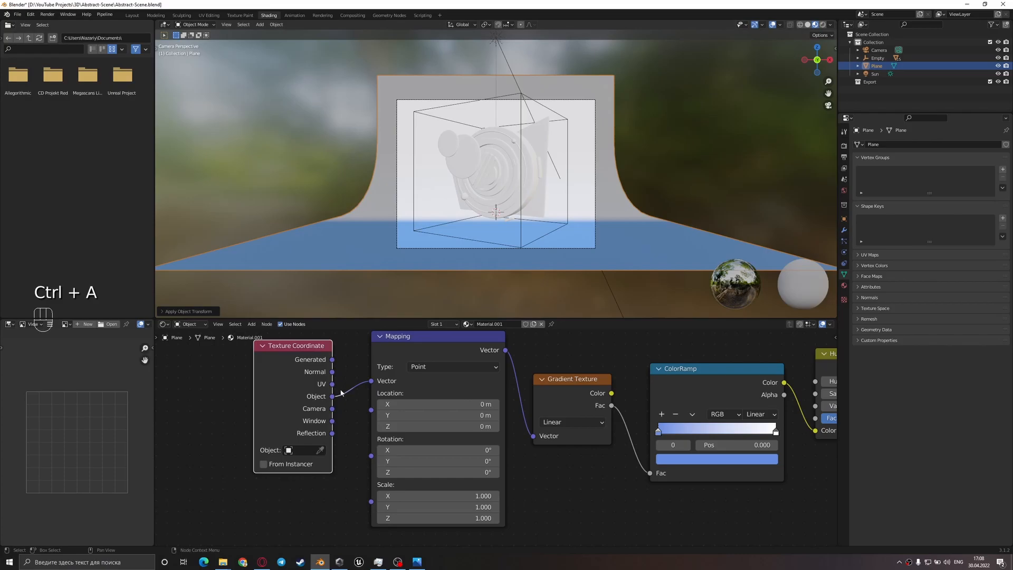
- Reconnect the Texture Coordinate's Generated output to the Mapping node's Vector input
drag(331, 360, 371, 381)
middle_drag(452, 417, 455, 395)
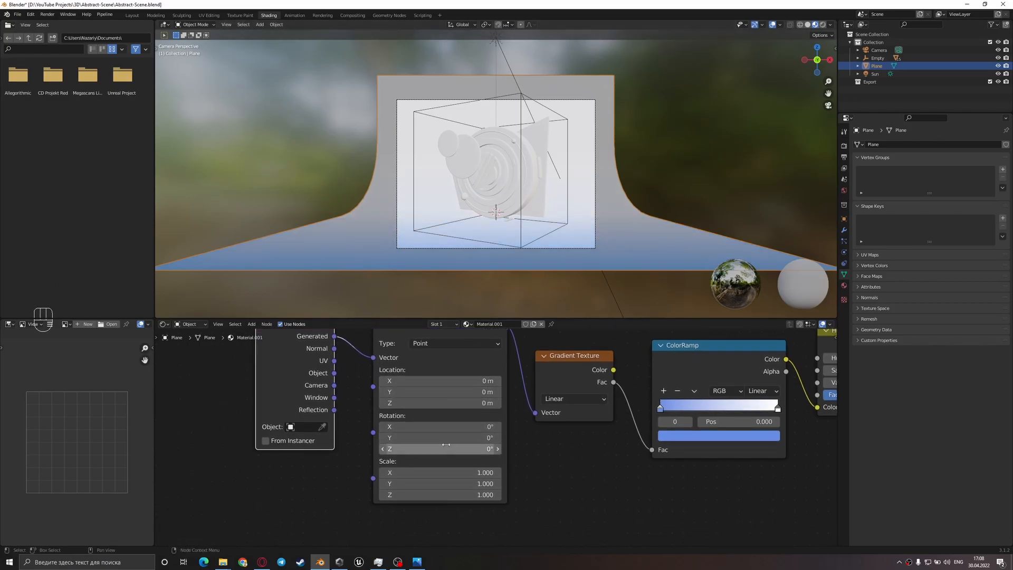
- Try rotating the gradient mapping around the Y and X axes
drag(446, 437, 491, 438)
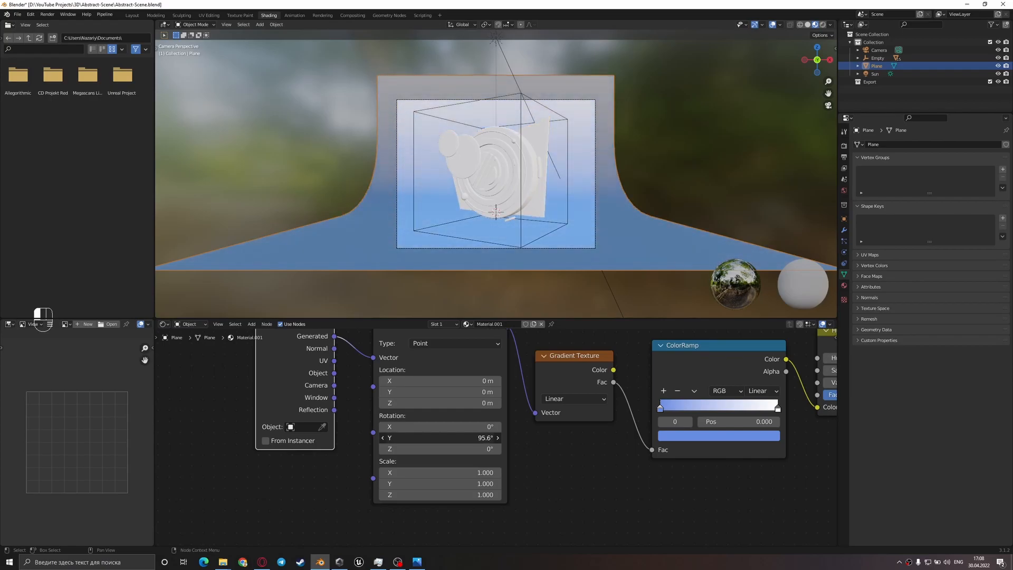
key(ctrl+z)
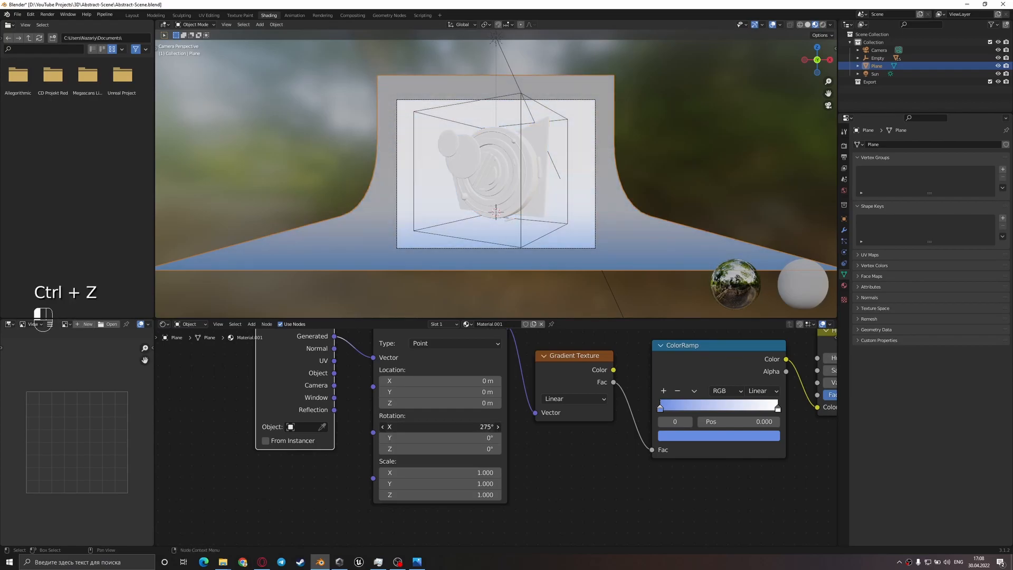
key(ctrl+z)
- Set the Mapping node's Z rotation to 90°
drag(464, 449, 501, 448)
click(457, 448)
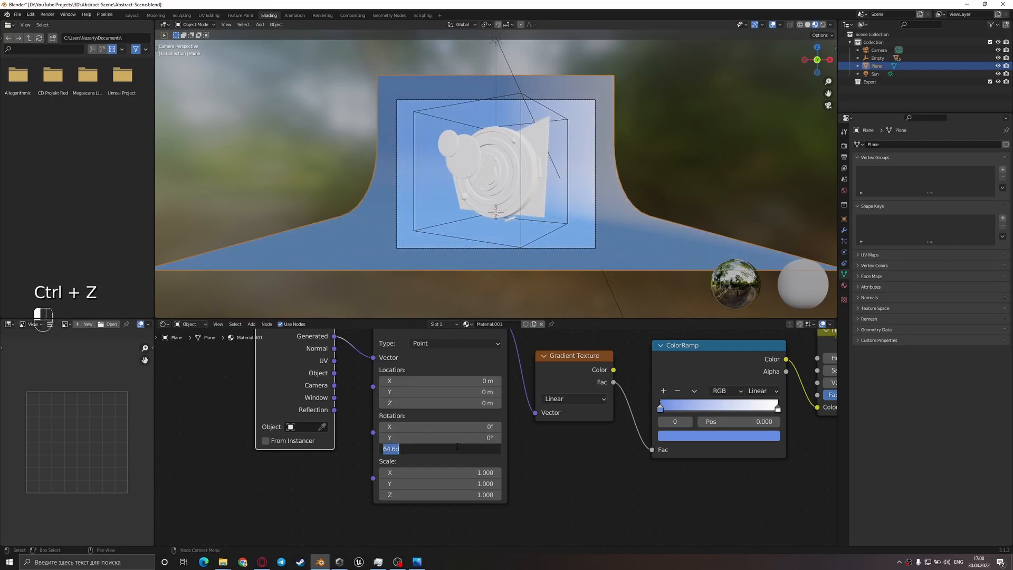
text(90)
key(Return)
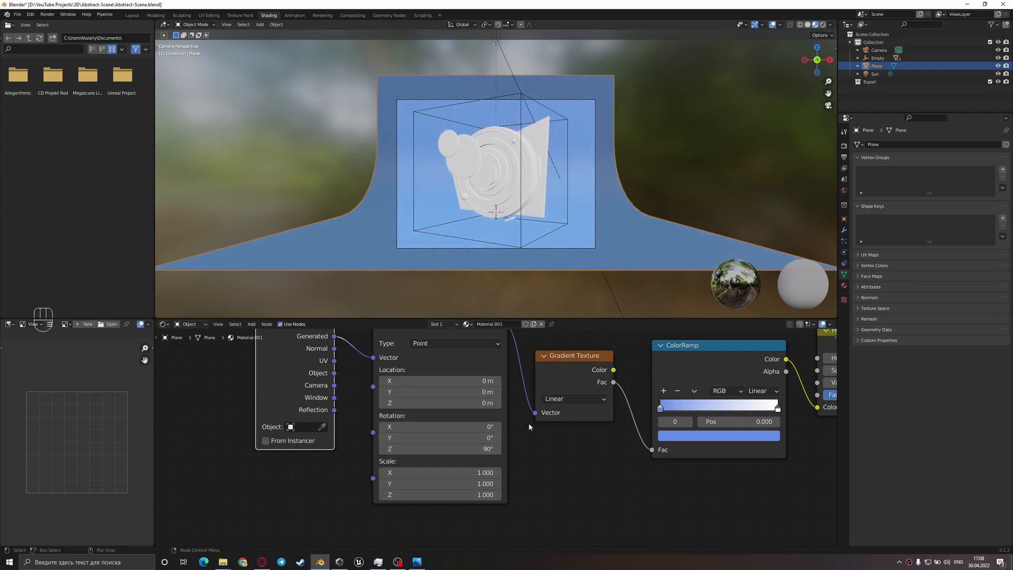
- Undo a trial change of the Mapping node's X scale and set its Y scale to -0.800
middle_drag(521, 427, 498, 443)
drag(460, 488, 461, 488)
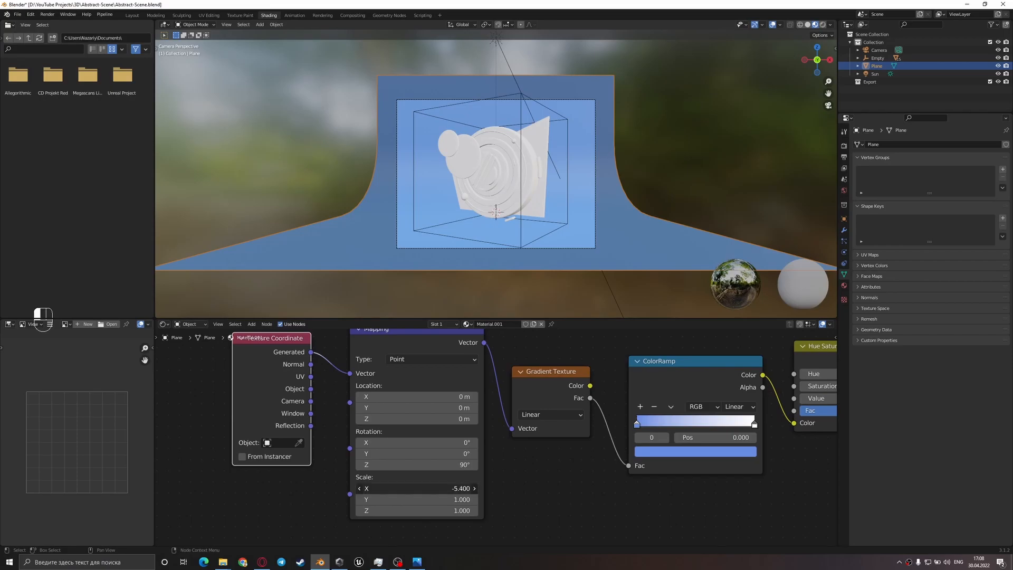
key(ctrl+z)
key(ctrl+z)
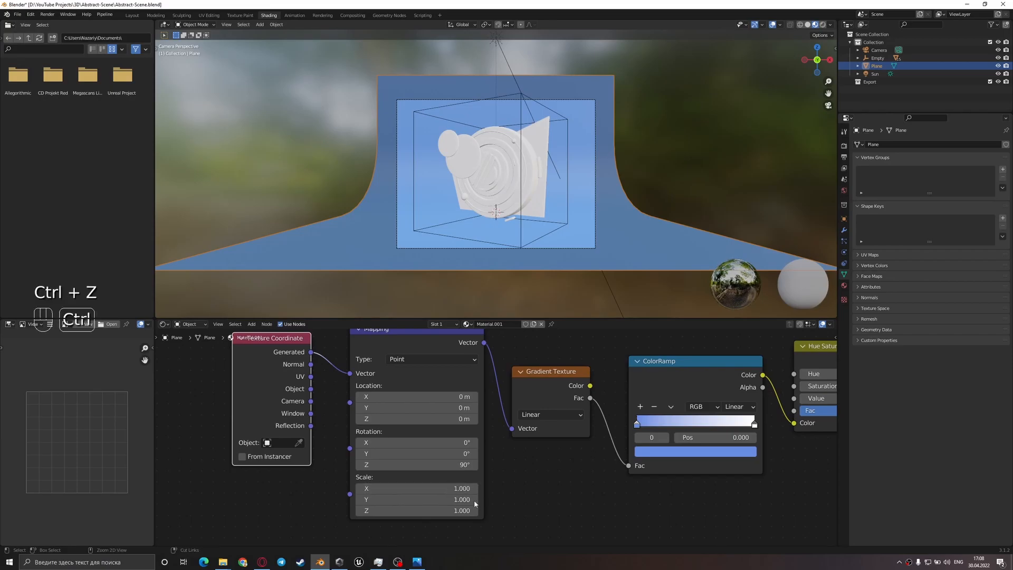
key(ctrl+z)
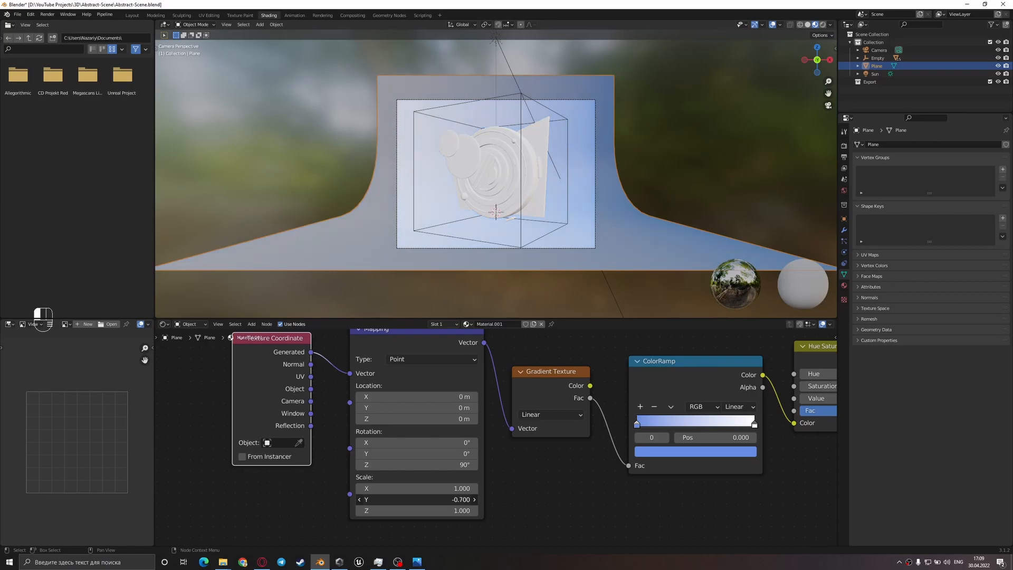
- Set the ColorRamp's end stop to pink with hue 0.856, saturation 0.527 and value 1.000
middle_drag(749, 502, 662, 493)
click(668, 420)
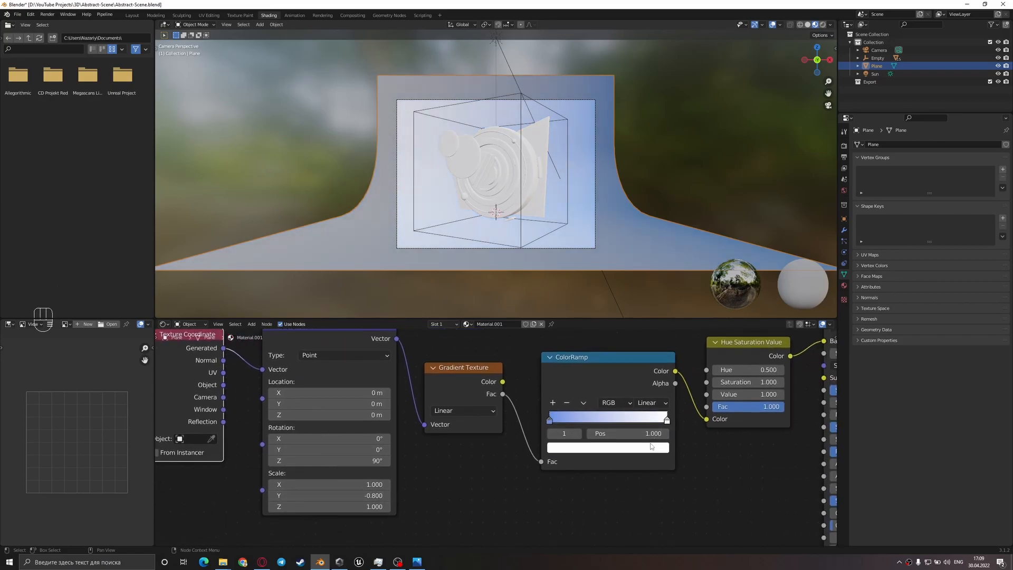
click(651, 447)
drag(597, 330, 605, 335)
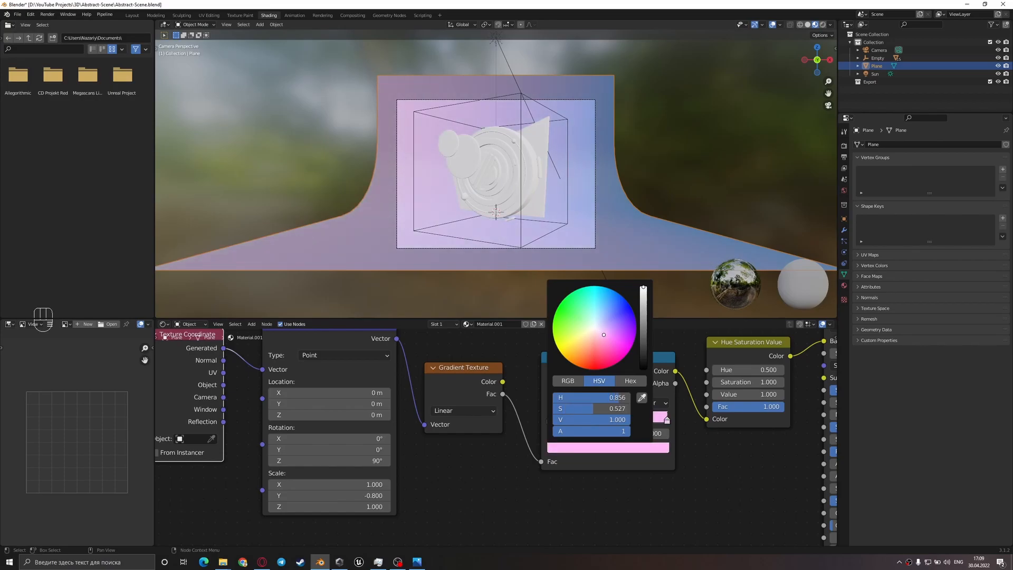
- Preview the scene in Rendered shading and set the Mapping node's Y scale to -0.630
key(z)
click(509, 136)
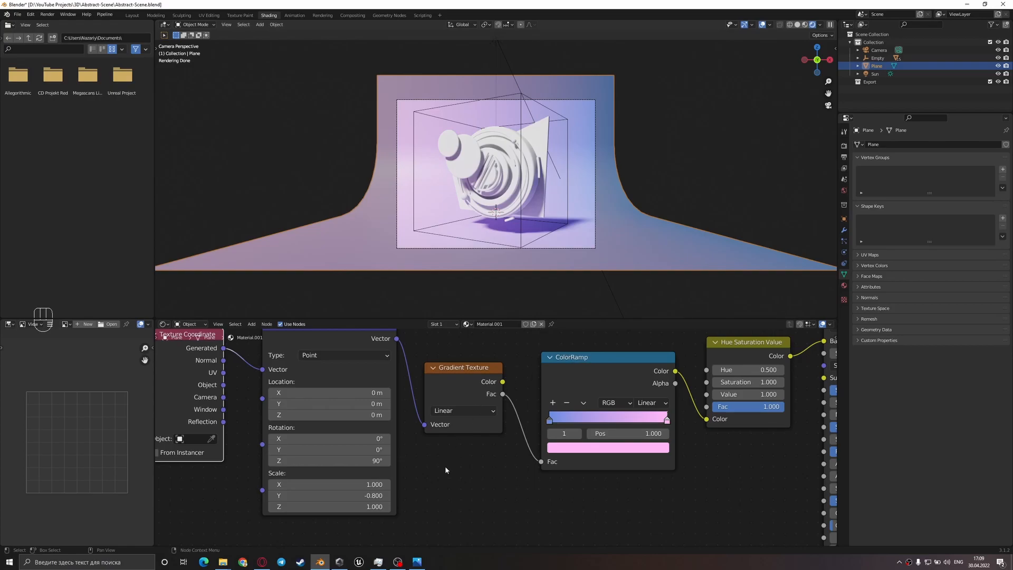
shift+drag(344, 495, 233, 495)
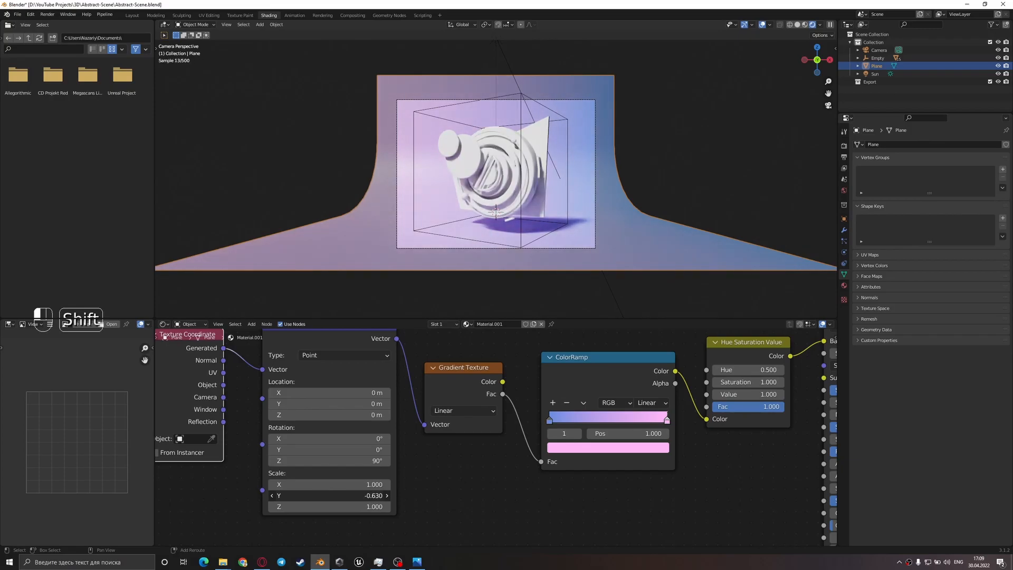
- Set the Hue Saturation Value node's Saturation to 1.1 and Value to 1.2
middle_drag(696, 402, 571, 406)
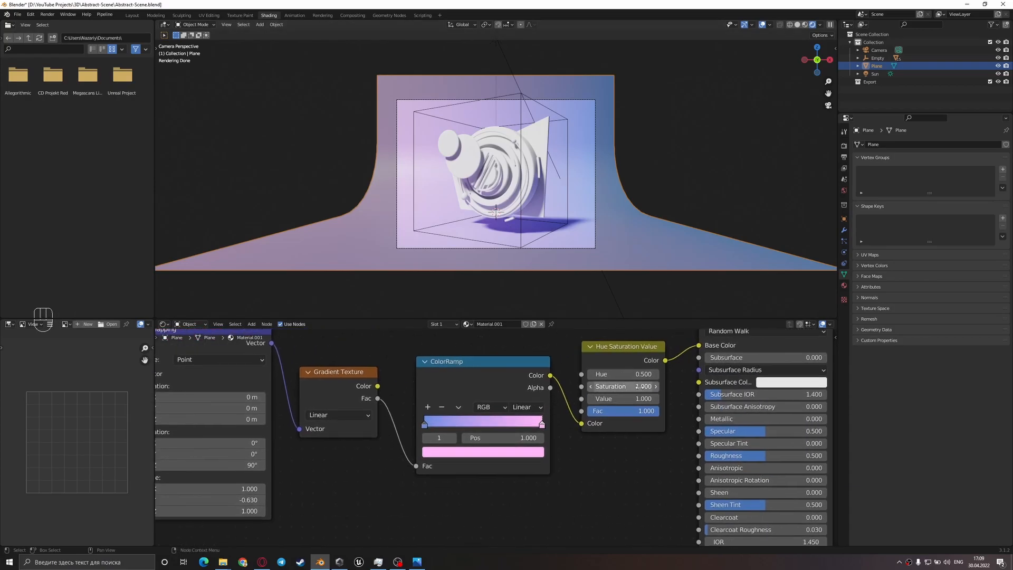
click(638, 386)
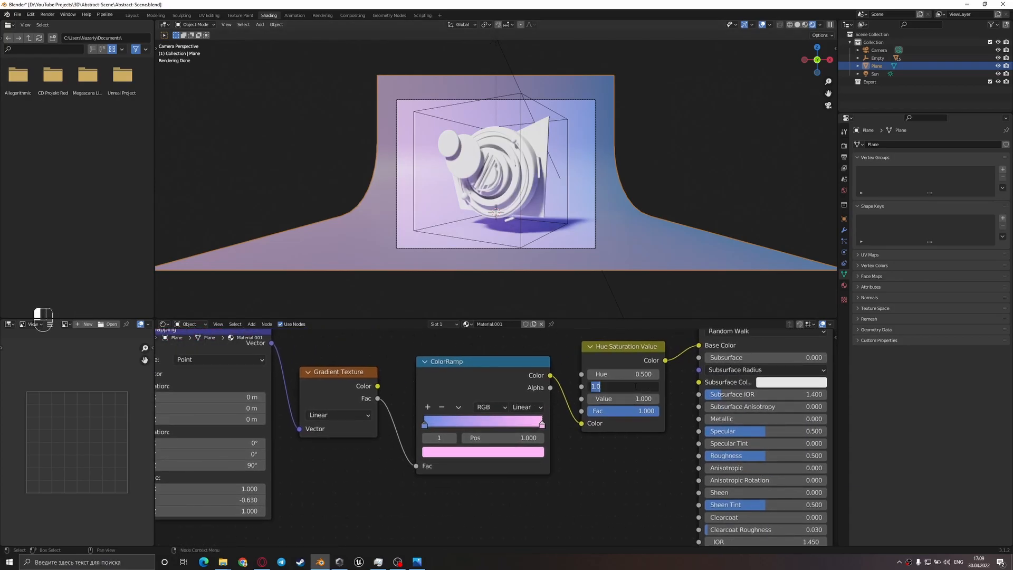
text(1.1)
key(Return)
click(635, 398)
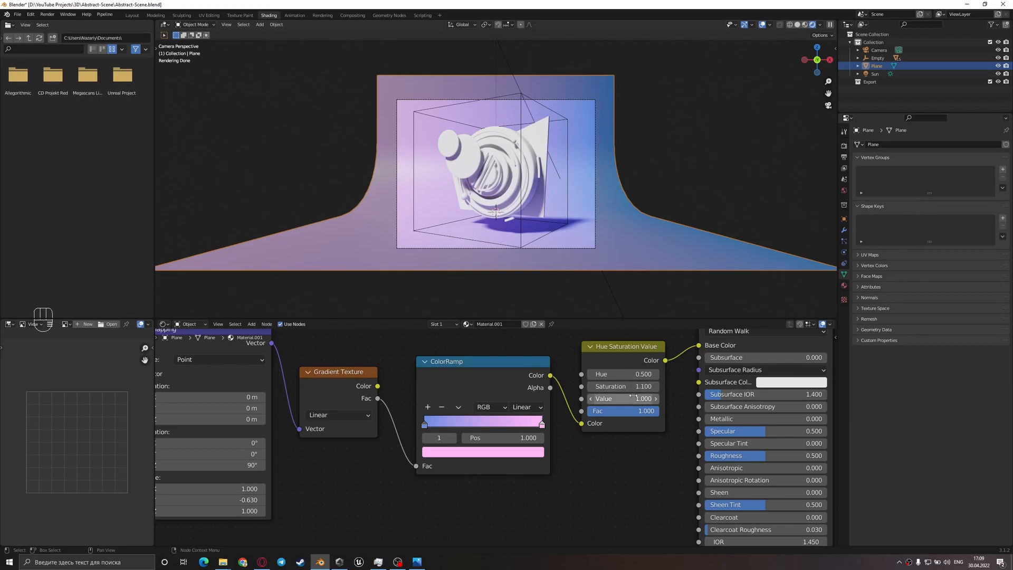
text(1.2)
key(Return)
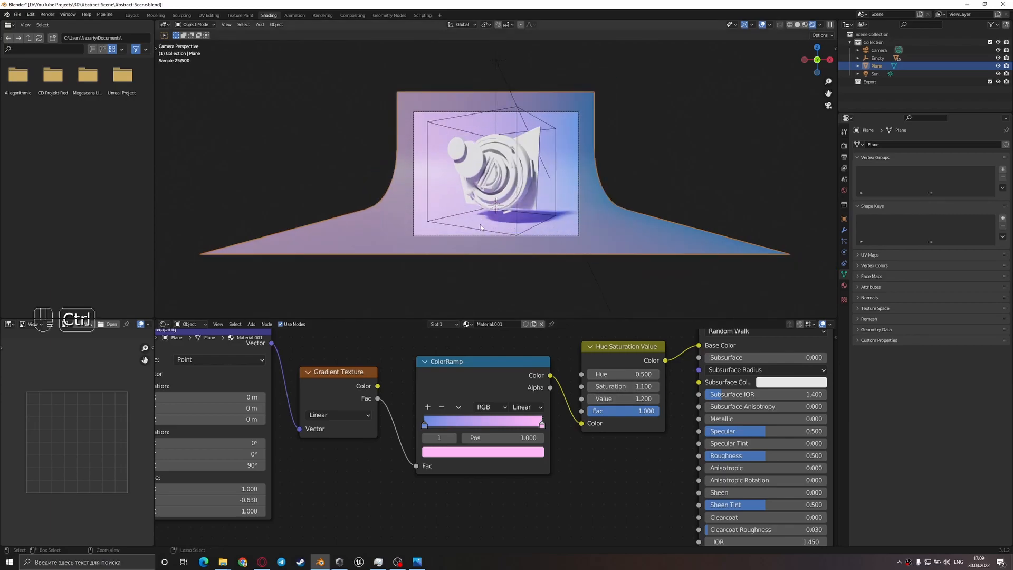
- Switch the viewport to Solid shading and save the file
key(ctrl+s)
key(z)
click(643, 238)
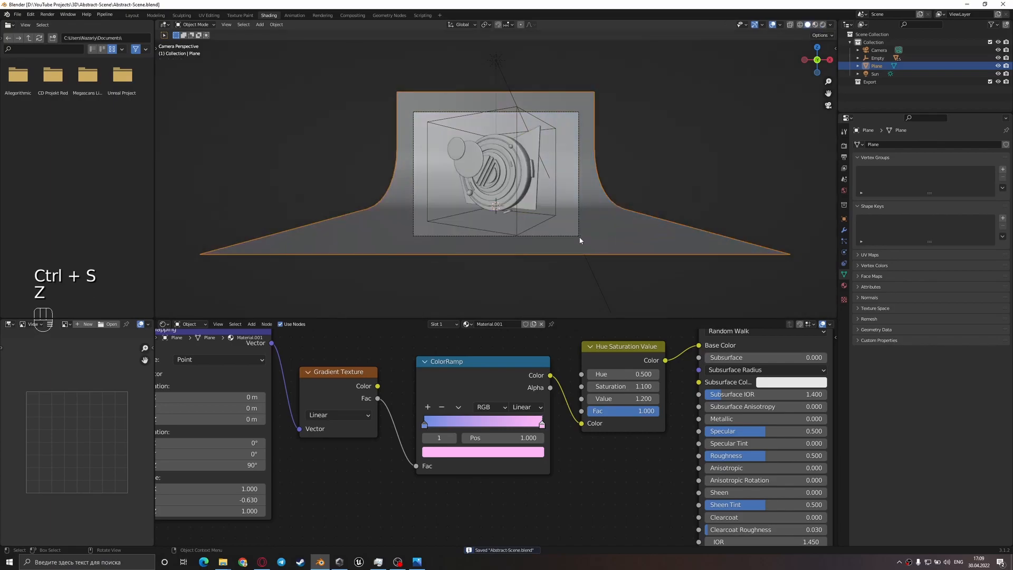
key(ctrl+s)
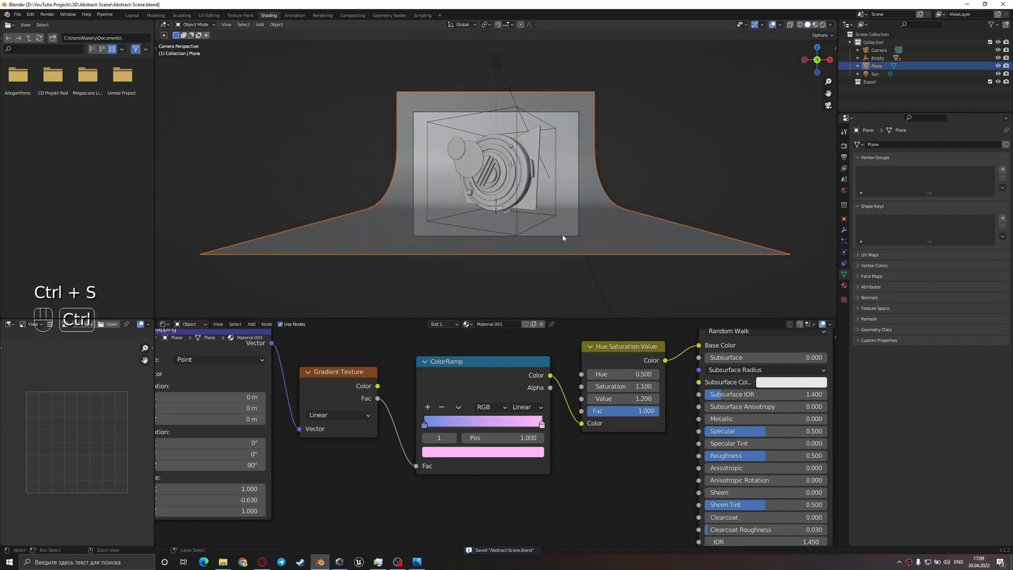
- Switch to the photo viewer to examine the reference image ref.jpg
shift+middle_drag(547, 198, 535, 219)
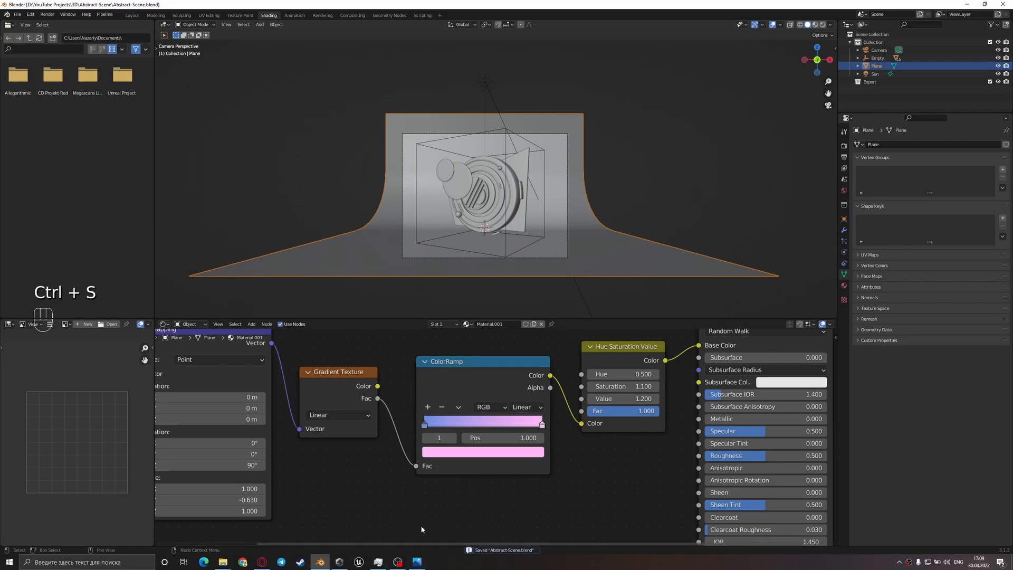
click(418, 562)
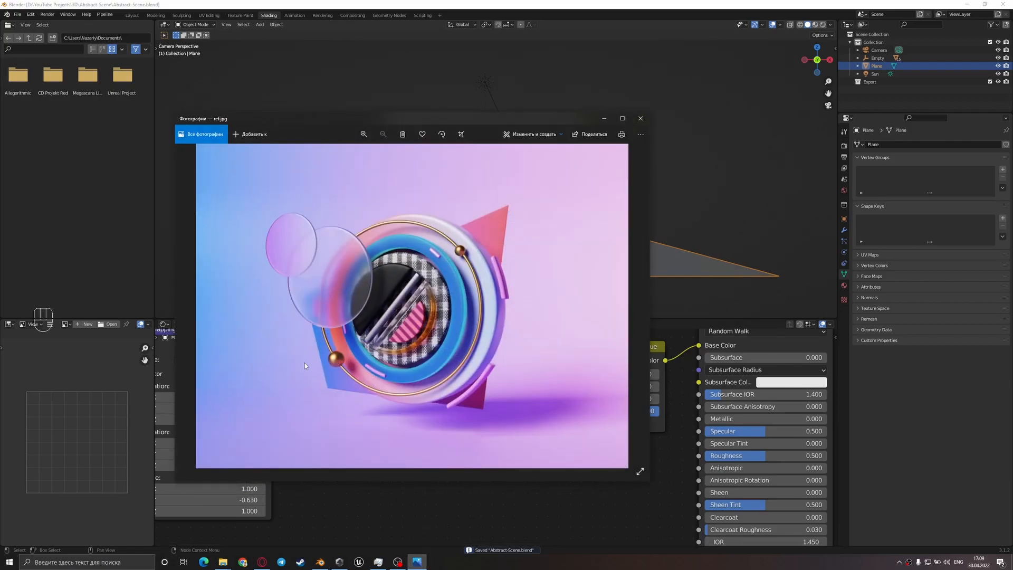
- Return to Blender and copy the backdrop material's gradient nodes, from Texture Coordinate through Hue Saturation Value
click(418, 561)
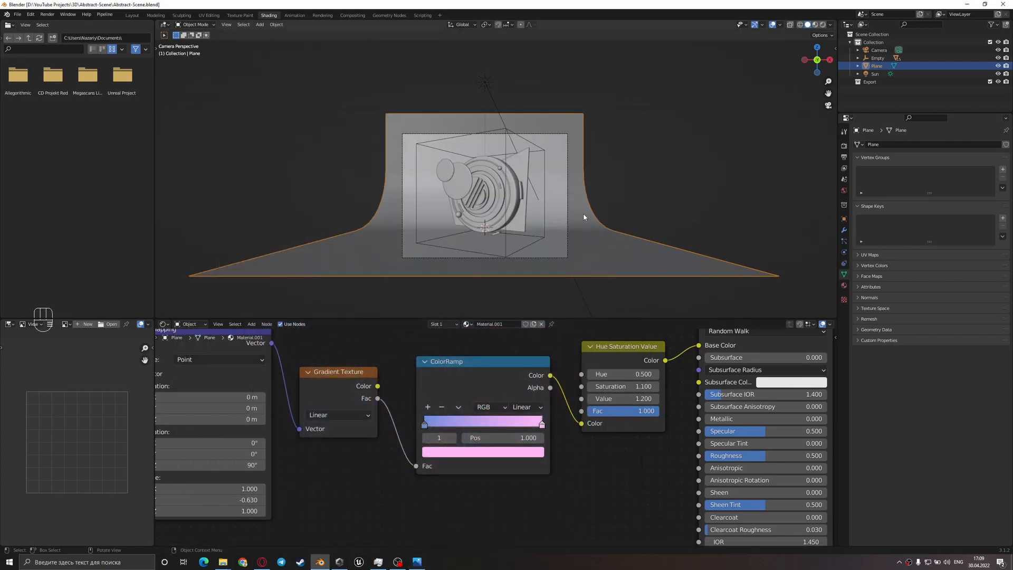
scroll(566, 409, down, 1)
key(Home)
drag(561, 467, 261, 376)
key(ctrl+c)
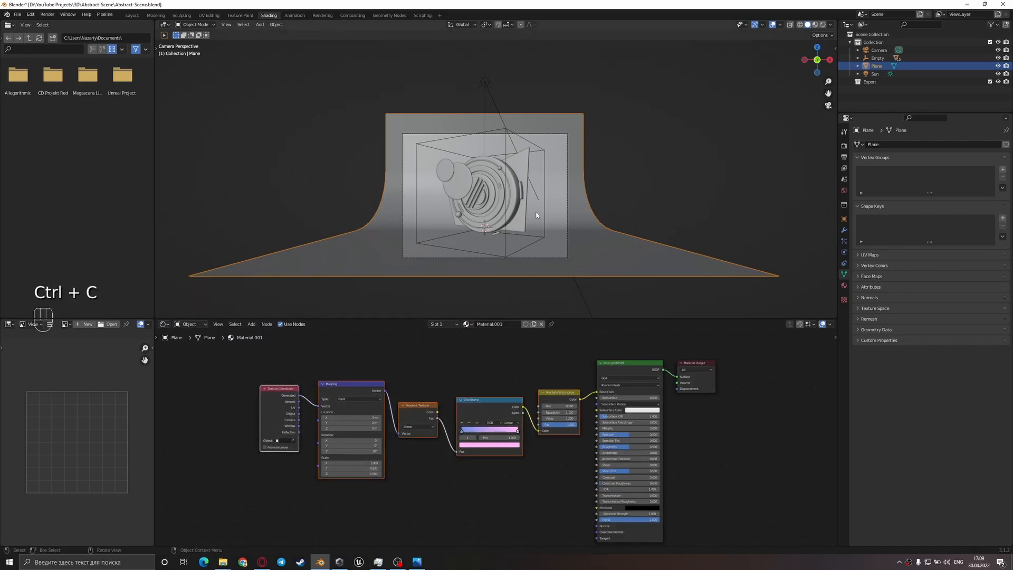
- Create a new material on the square panel behind the discs, paste the gradient nodes and connect Hue Saturation Value to Base Color
click(519, 225)
click(509, 324)
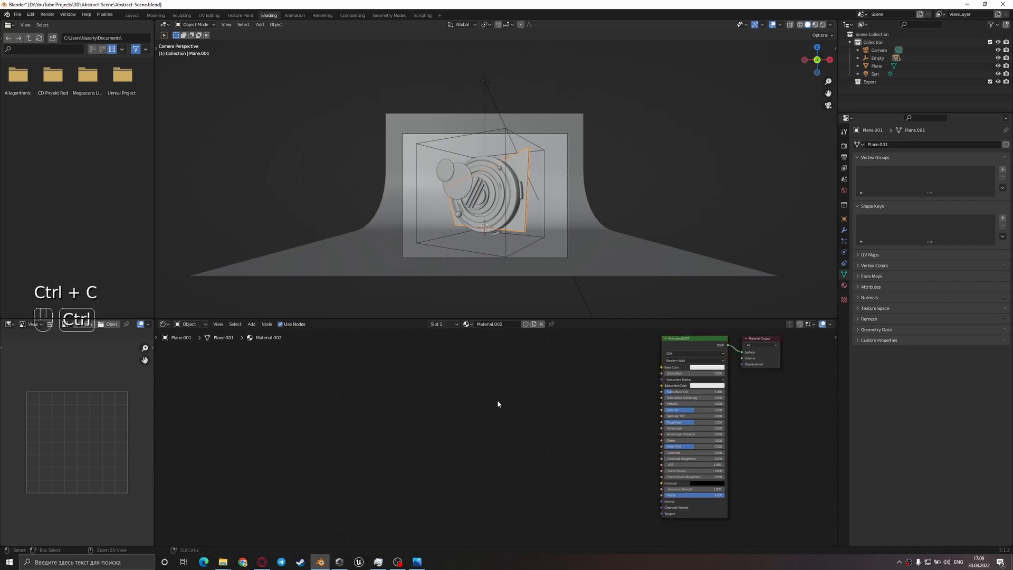
key(ctrl+v)
middle_drag(537, 392, 473, 420)
drag(574, 409, 590, 400)
scroll(434, 539, up, 3)
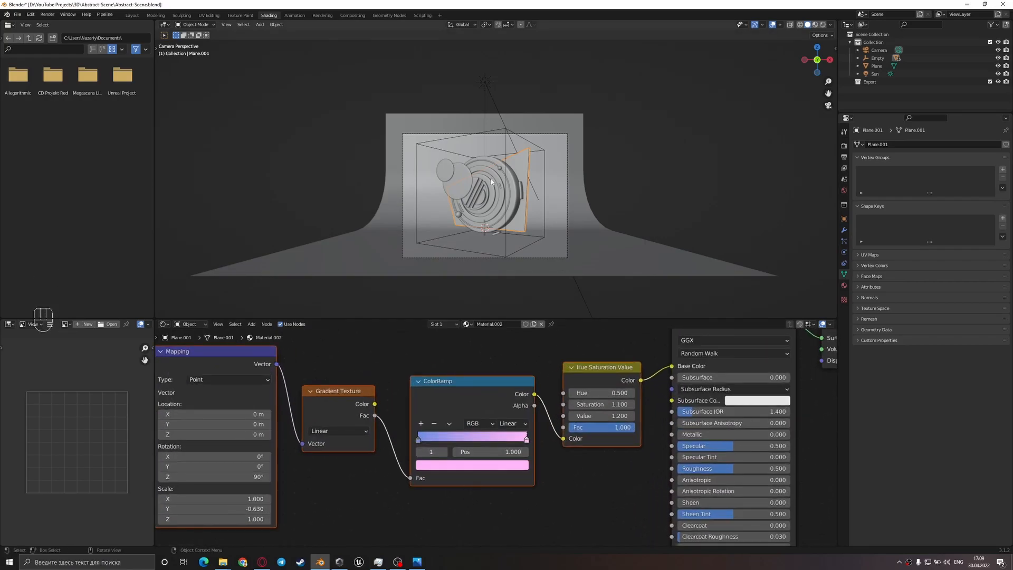
- Preview the scene in Rendered shading and set the square panel's Mapping node to Z rotation 0° and Y scale 1
key(z)
click(532, 61)
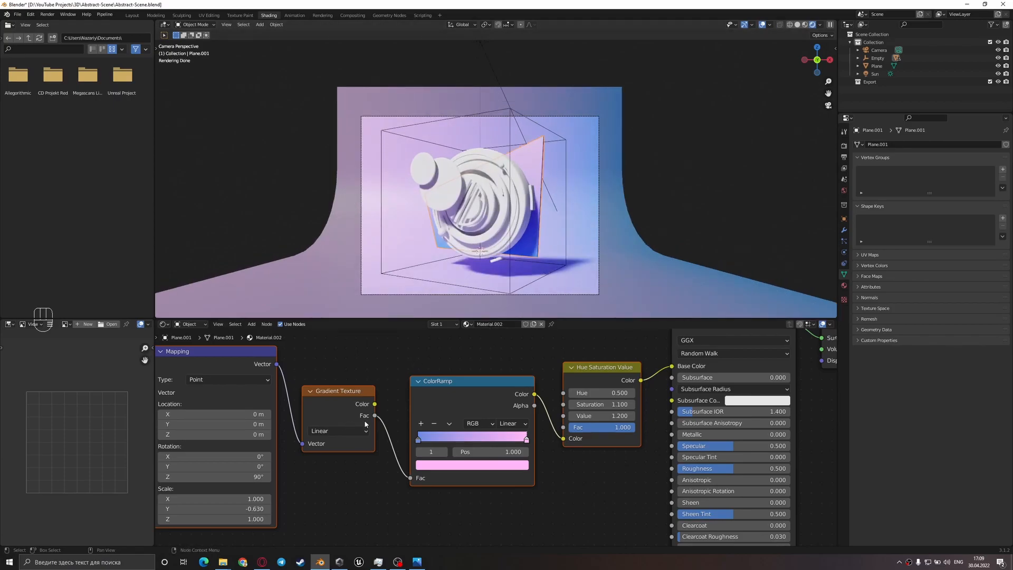
middle_drag(462, 223, 511, 282)
middle_drag(283, 497, 437, 470)
drag(399, 453, 365, 453)
middle_drag(557, 211, 502, 201)
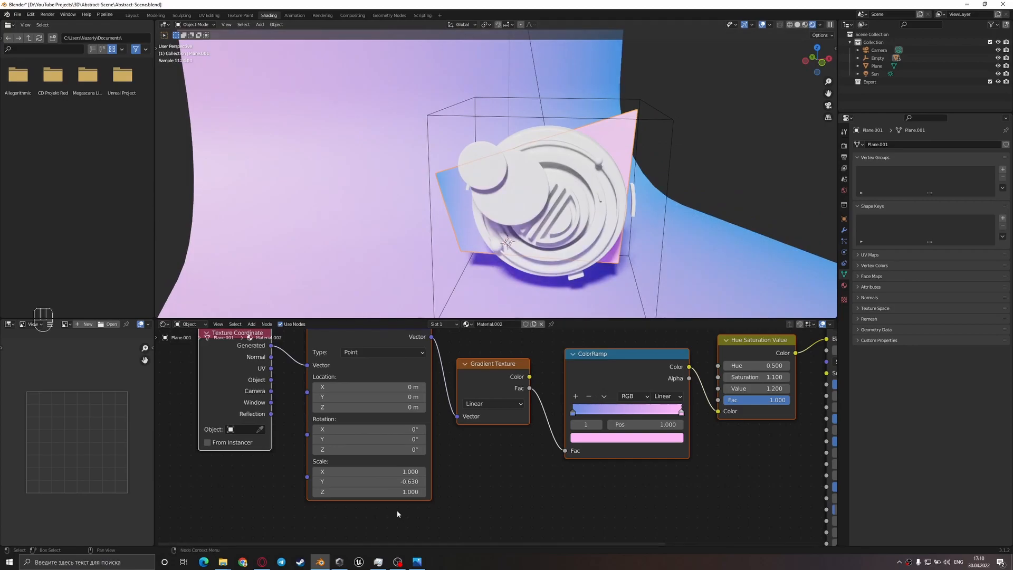
mouse_move(370, 481)
shift+mouse_down()
mouse_move(353, 481)
mouse_move(373, 481)
shift+mouse_up()
click(554, 228)
mouse_move(553, 248)
middle_down()
mouse_move(514, 234)
mouse_move(539, 233)
middle_up()
click(585, 226)
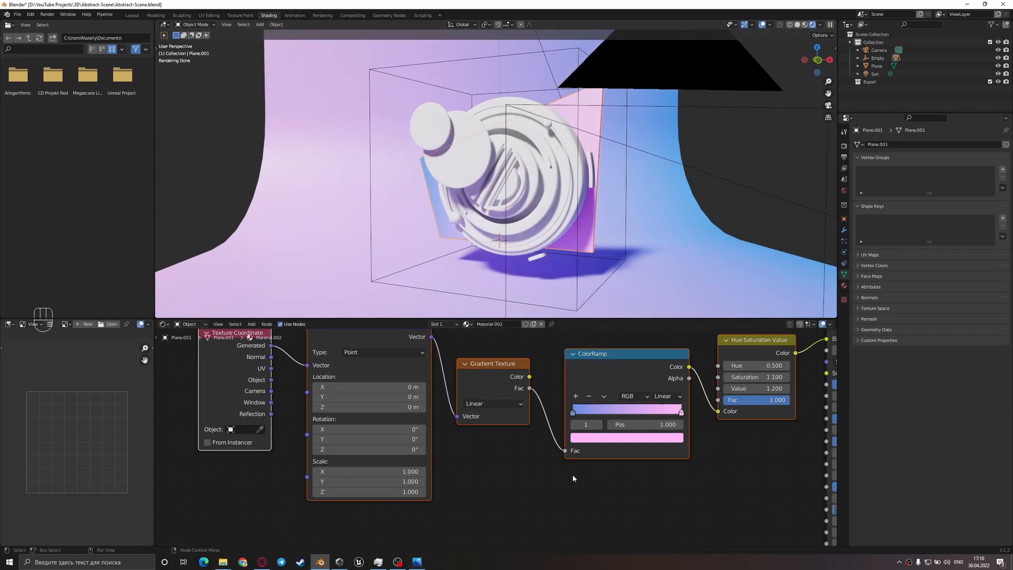
- Check the reference image and recolour the pink ColorRamp stop of the square panel to coral red, HSV 0.994, 0.787, 1.000
click(417, 563)
click(417, 562)
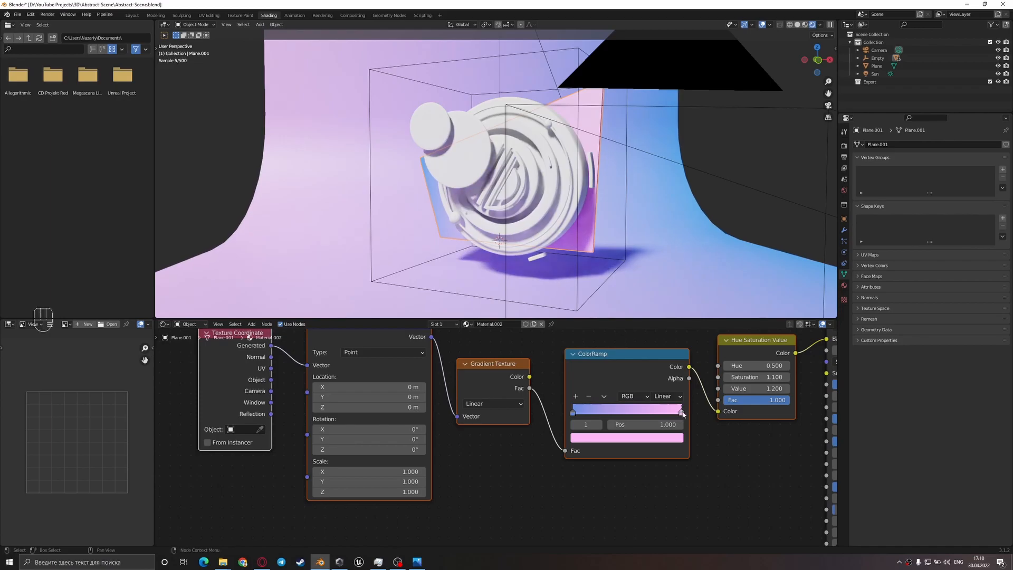
click(670, 438)
drag(620, 343, 615, 347)
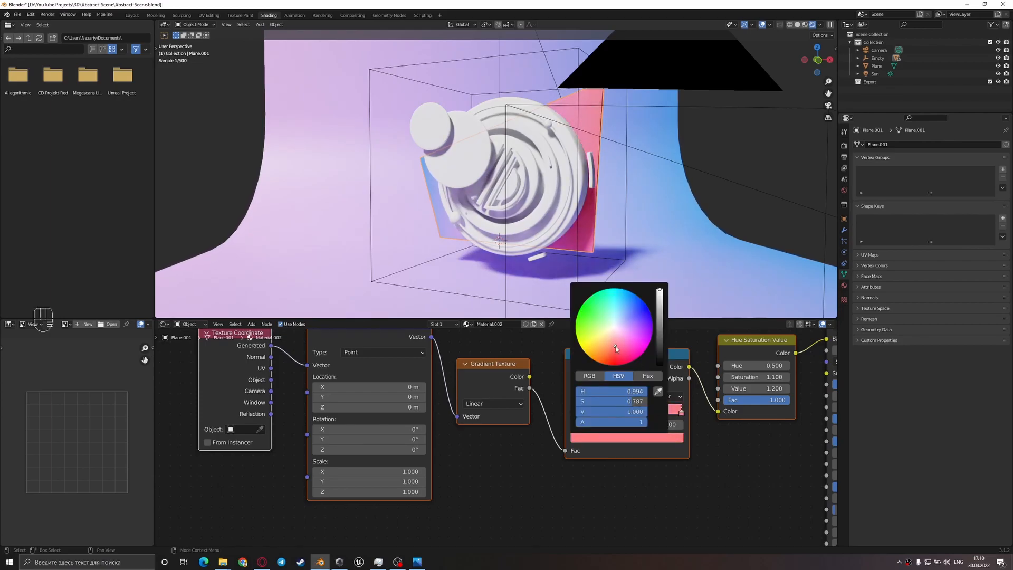
middle_drag(713, 452, 470, 443)
mouse_move(647, 433)
mouse_down()
mouse_move(615, 433)
mouse_move(635, 433)
mouse_up()
key(ctrl+z)
- Return to the camera view and save the file
key(KP_0)
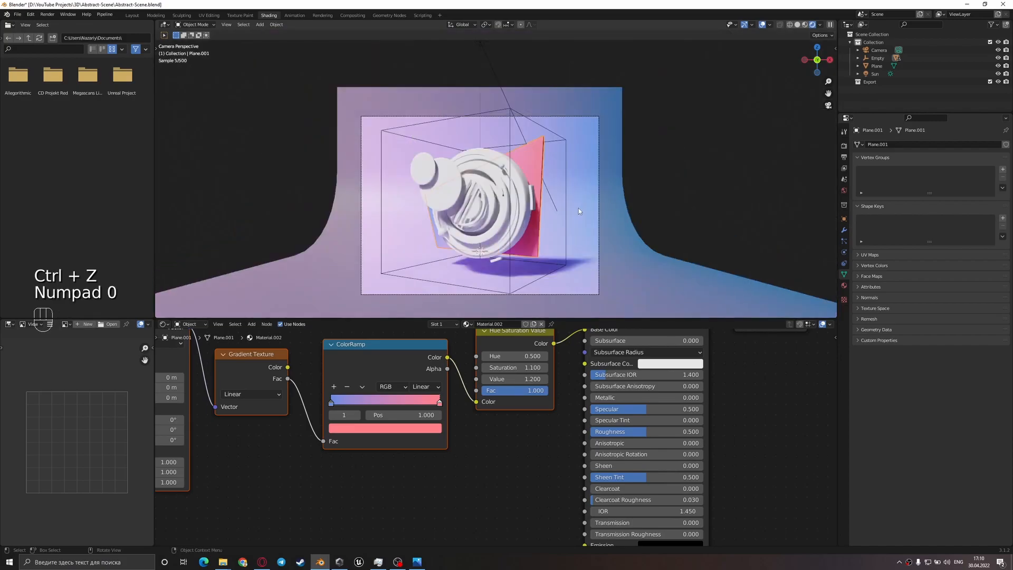
key(ctrl+s)
- Try a Saturation of 1.1 and a Value of 1 on the backdrop material's Hue Saturation Value node
click(595, 195)
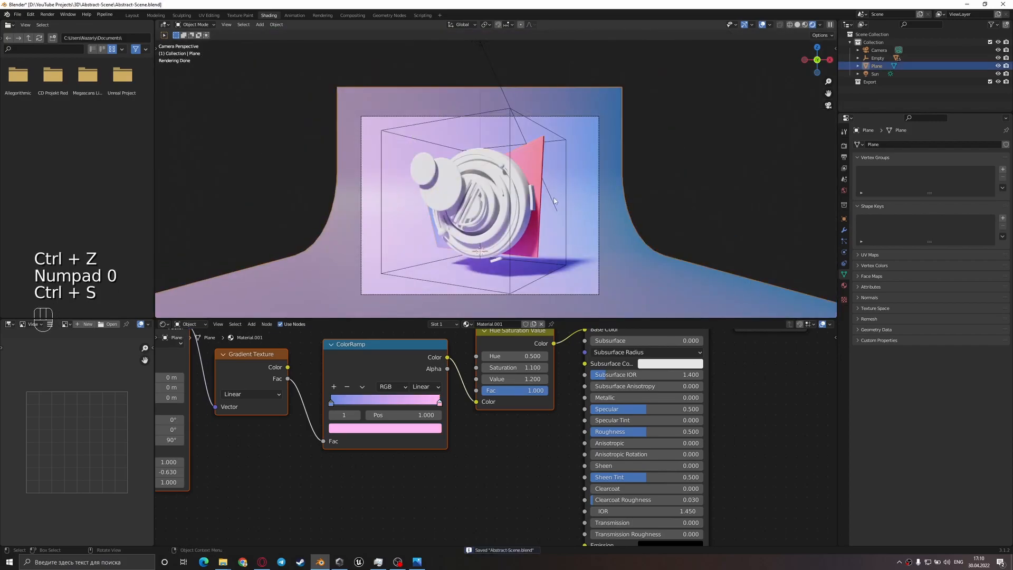
drag(524, 368, 523, 368)
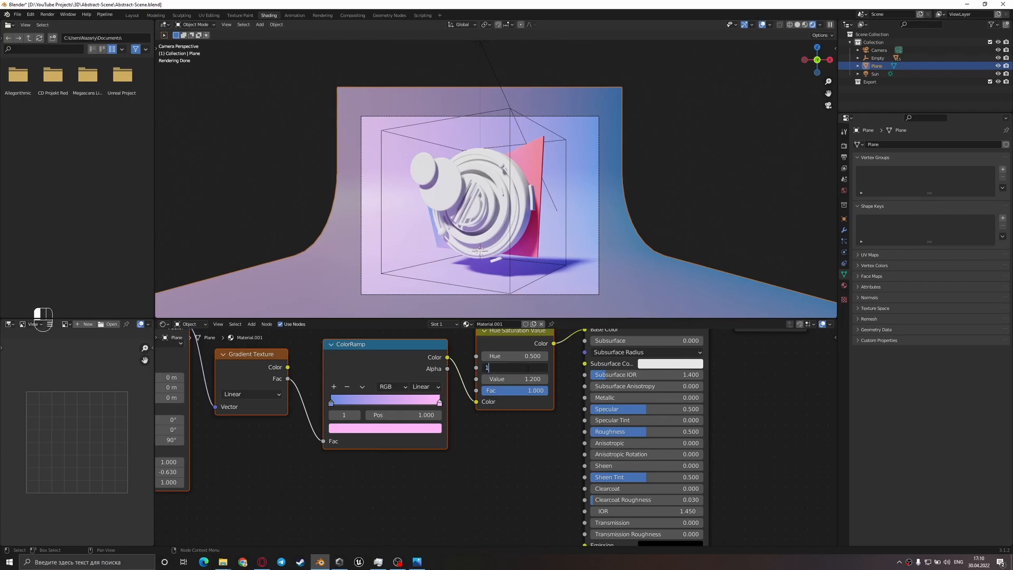
text(1/)
key(BackSpace)
text(.1)
key(Return)
click(526, 390)
click(527, 379)
click(527, 379)
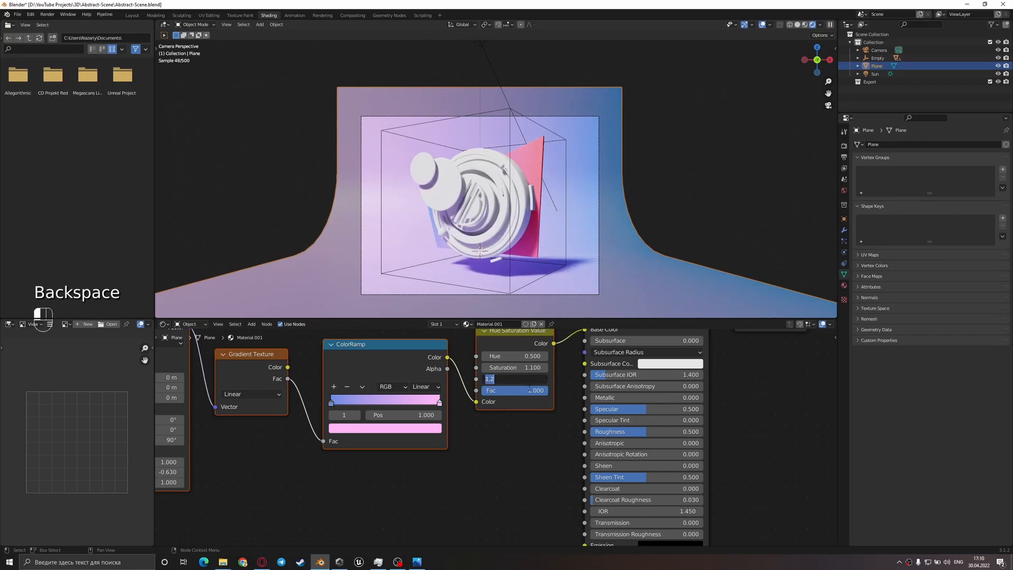
text(1)
key(Return)
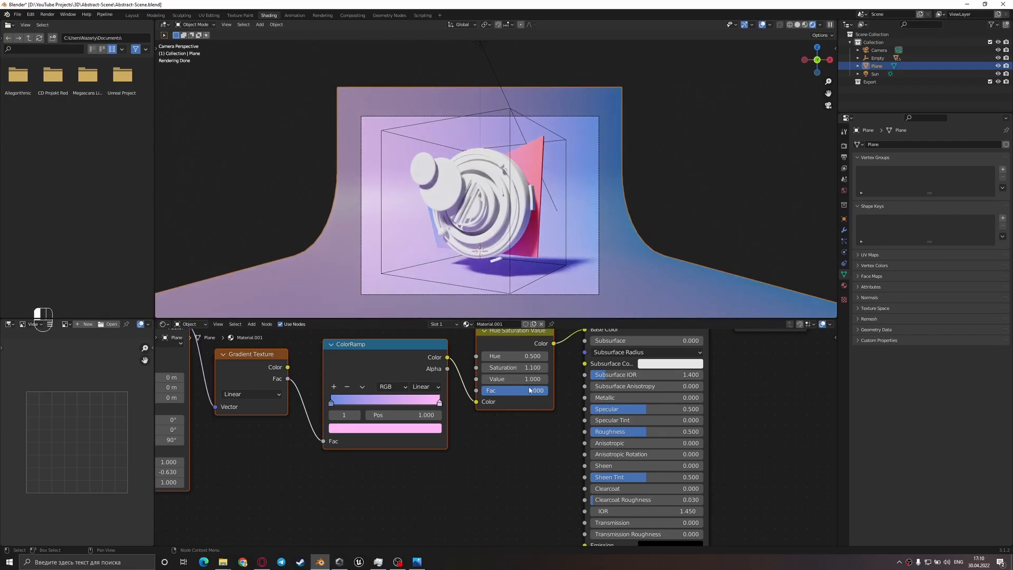
- Save the file and undo the Value change on the backdrop's Hue Saturation Value node
key(ctrl+s)
key(ctrl+z)
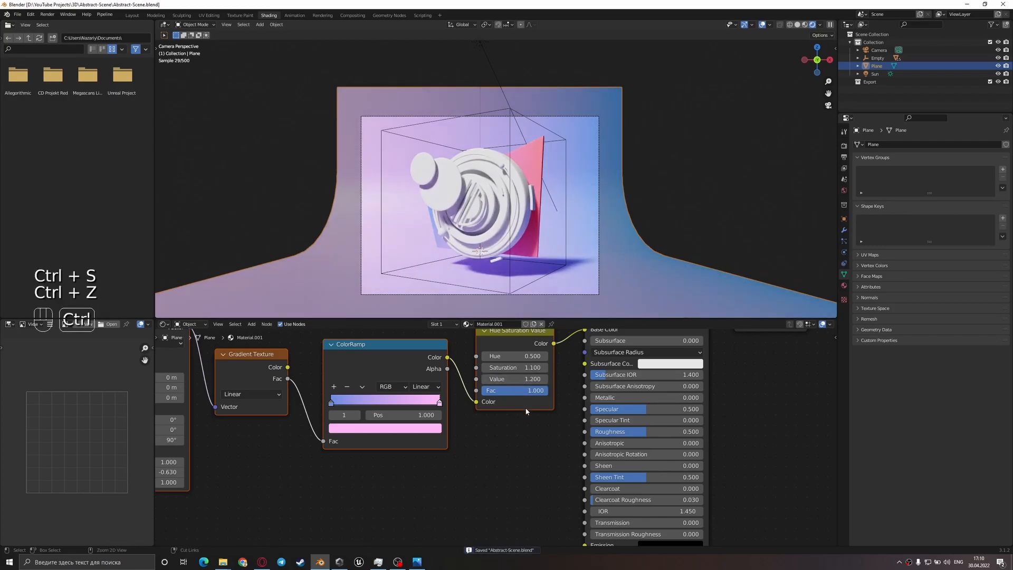
key(ctrl+z)
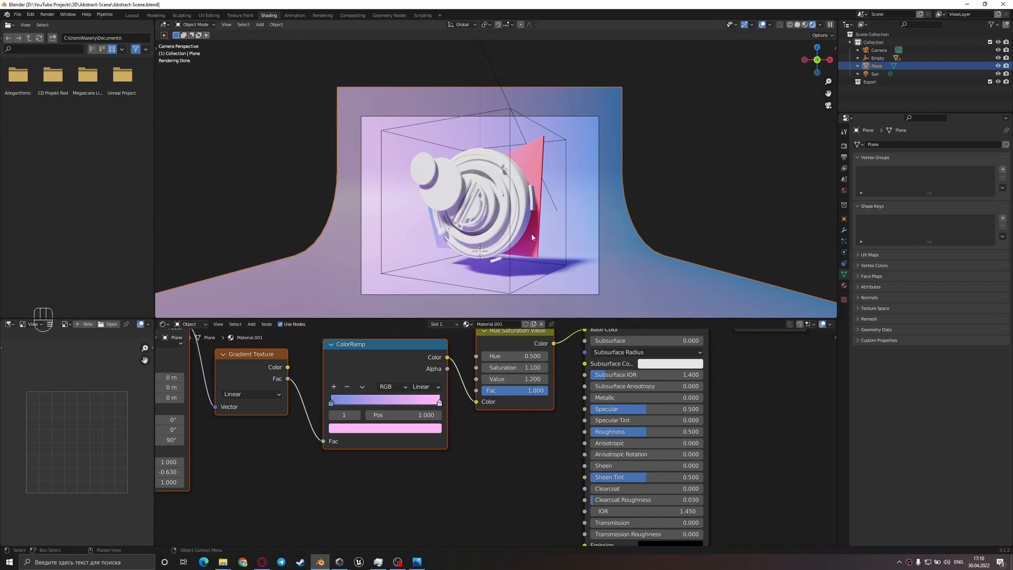
- Set the Value of the square panel's Hue Saturation Value node to 1 and save the file
click(535, 304)
double_click(520, 379)
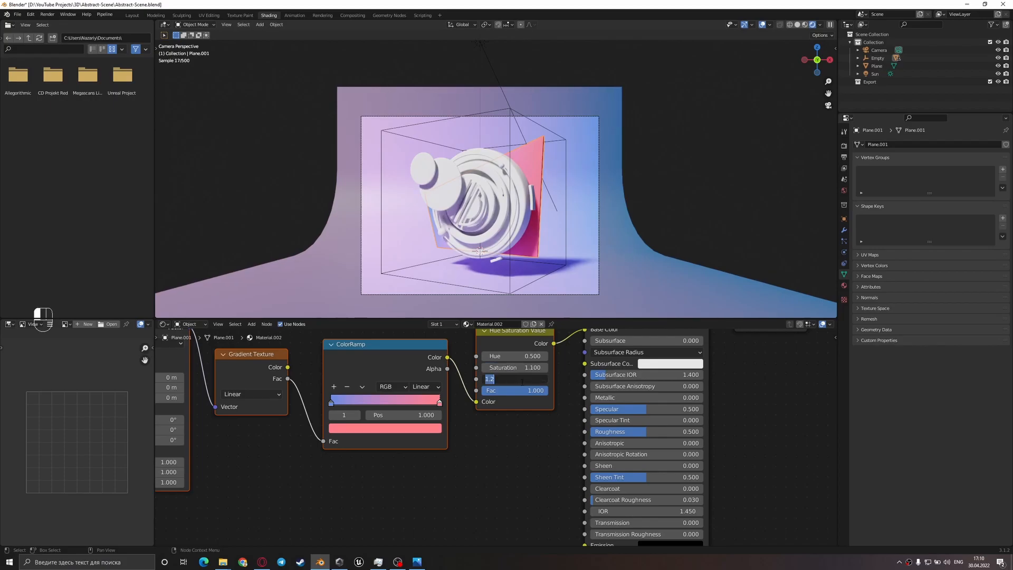
text(1)
key(Return)
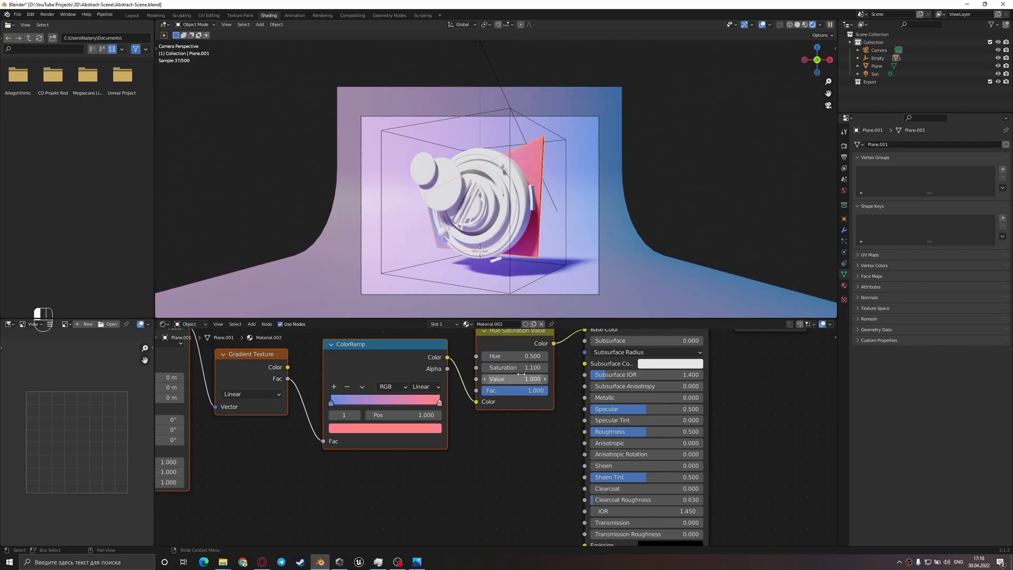
key(ctrl+s)
shift+middle_drag(576, 286, 536, 267)
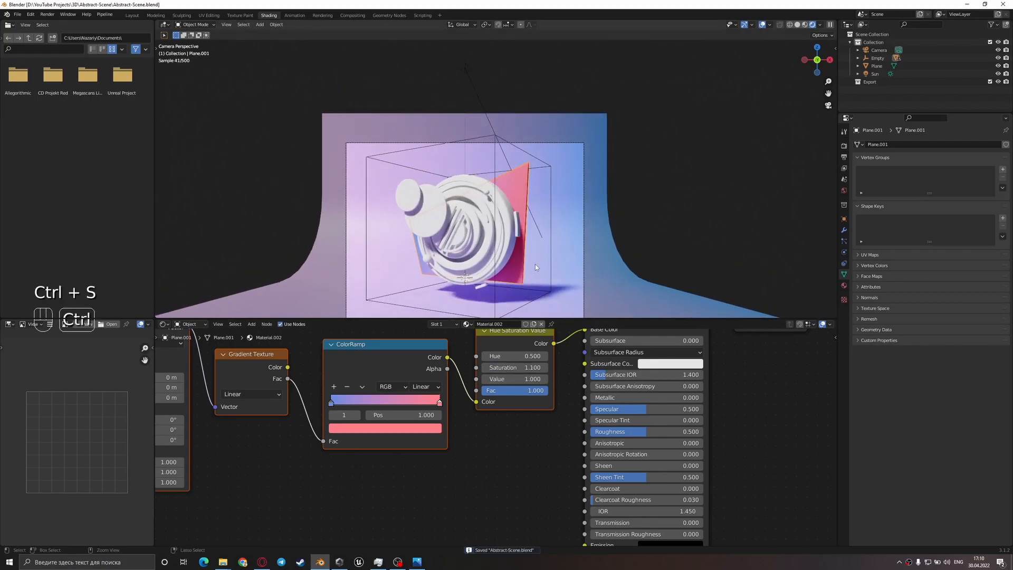
- Switch the viewport to Solid shading and examine the disc colours in the reference image ref.jpg
key(z)
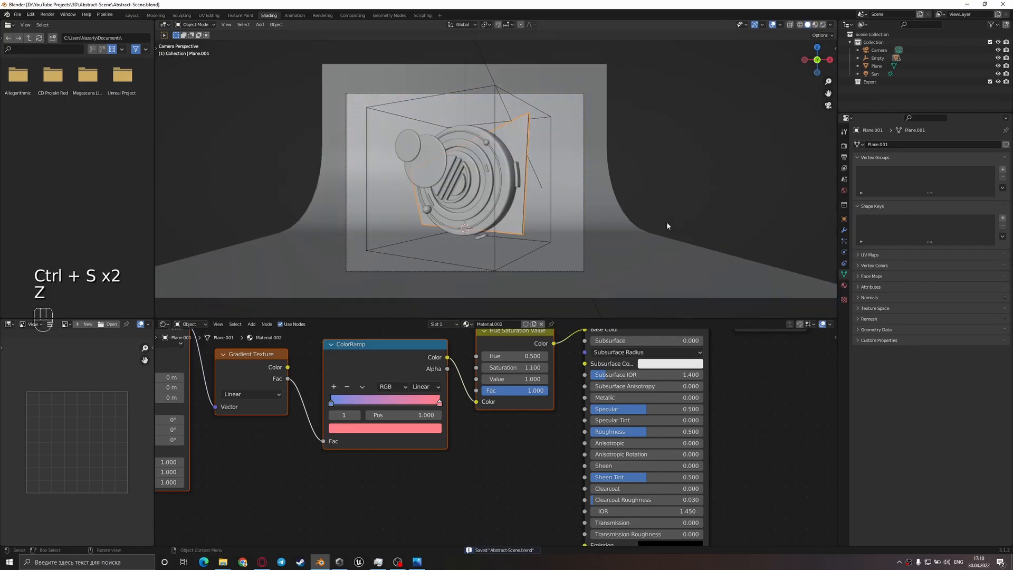
click(416, 564)
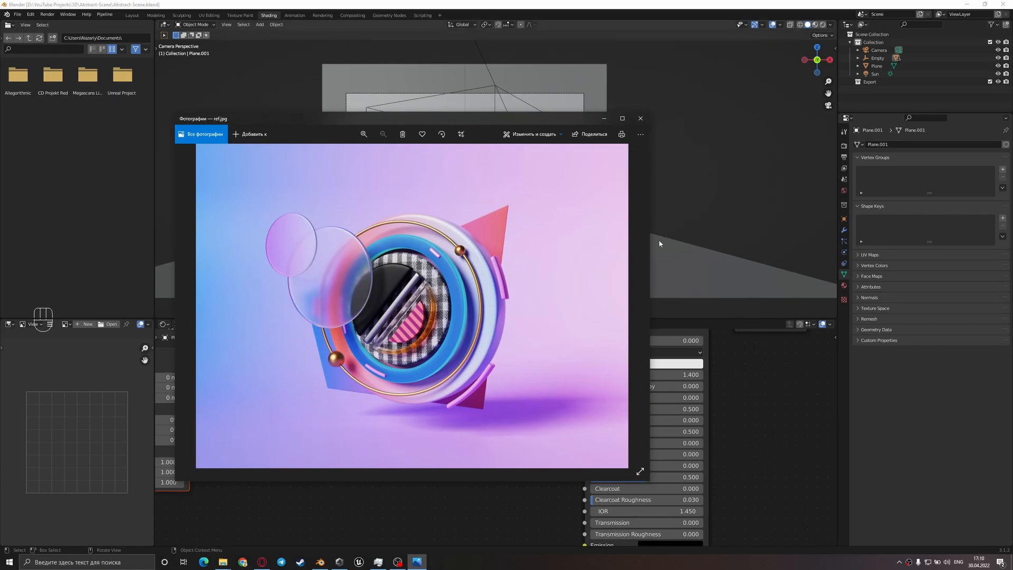
middle_click(711, 180)
- Create a new material on the large back disc, paste the copied gradient nodes and connect Hue Saturation Value to Base Color
scroll(497, 436, down, 7)
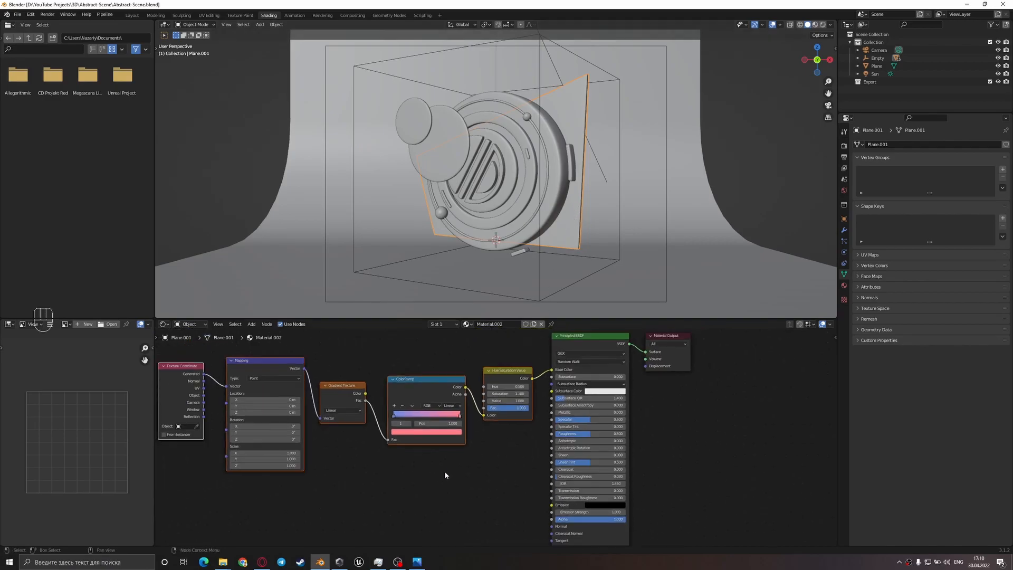
middle_drag(406, 463, 477, 448)
drag(256, 461, 569, 355)
click(557, 201)
key(ctrl+c)
click(513, 324)
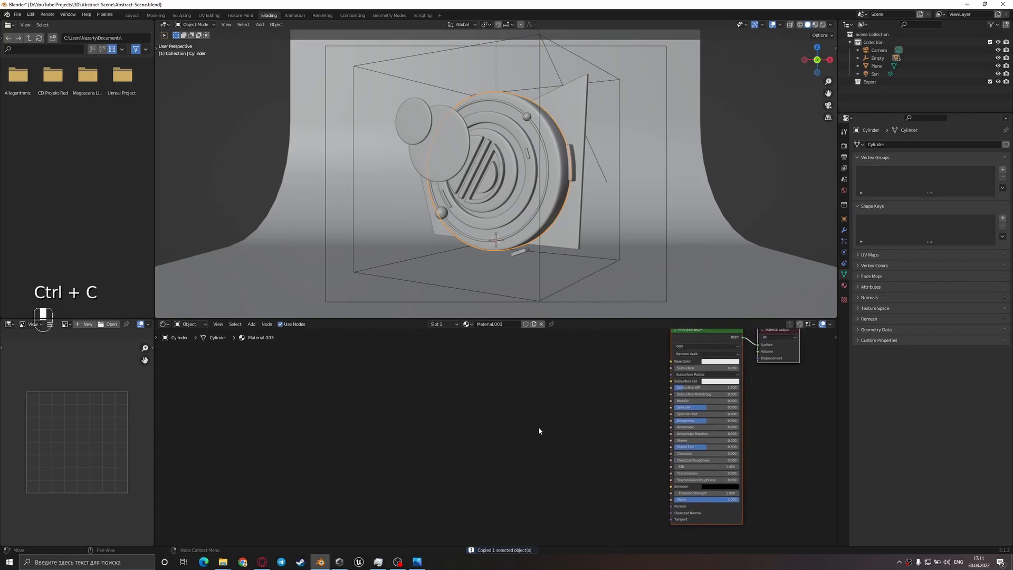
key(ctrl+v)
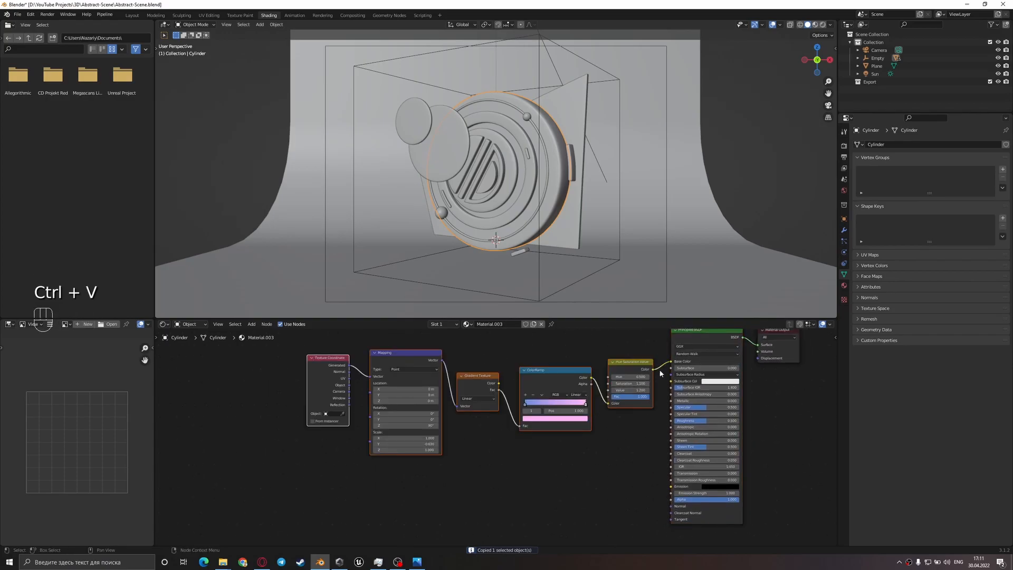
scroll(657, 366, up, 1)
- Preview the large disc in Rendered shading from an angle and compare it with the reference image
key(z)
middle_drag(563, 170, 572, 242)
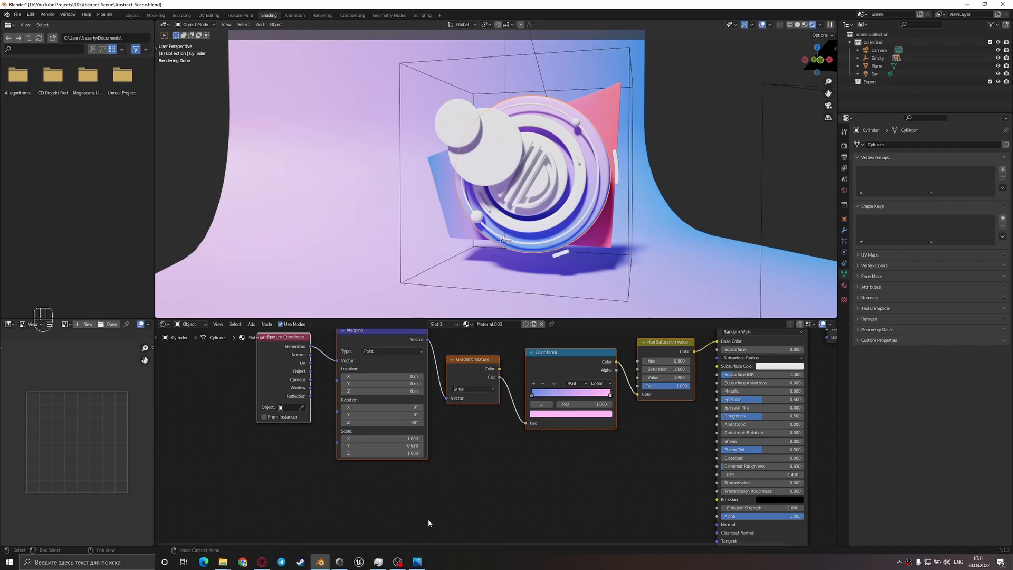
click(419, 563)
click(420, 564)
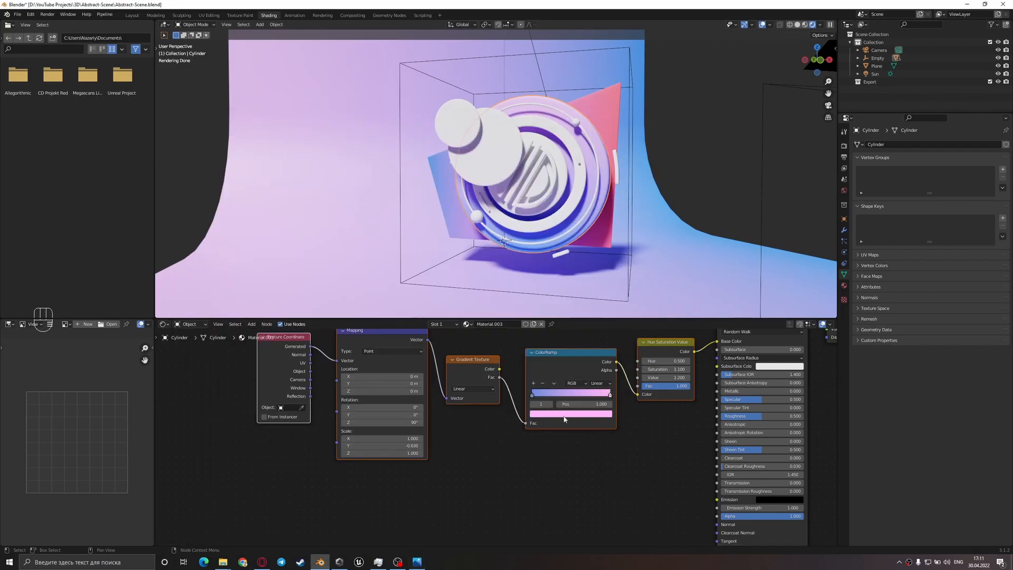
- Swap the disc gradient's pink and blue stops, placing blue at position 0.991, and set the Mapping node's Z rotation to 45°
drag(534, 396, 602, 399)
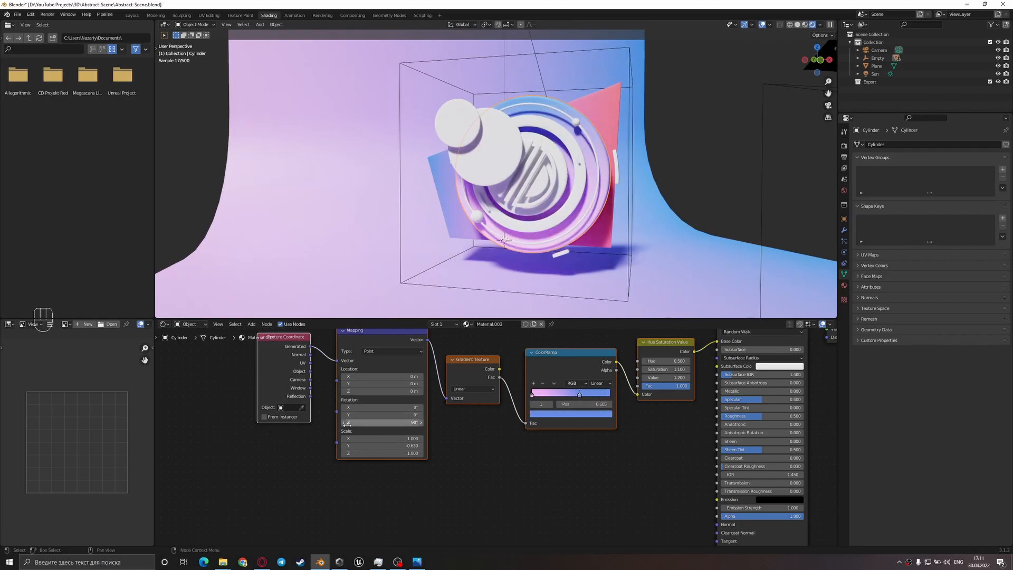
drag(385, 422, 373, 422)
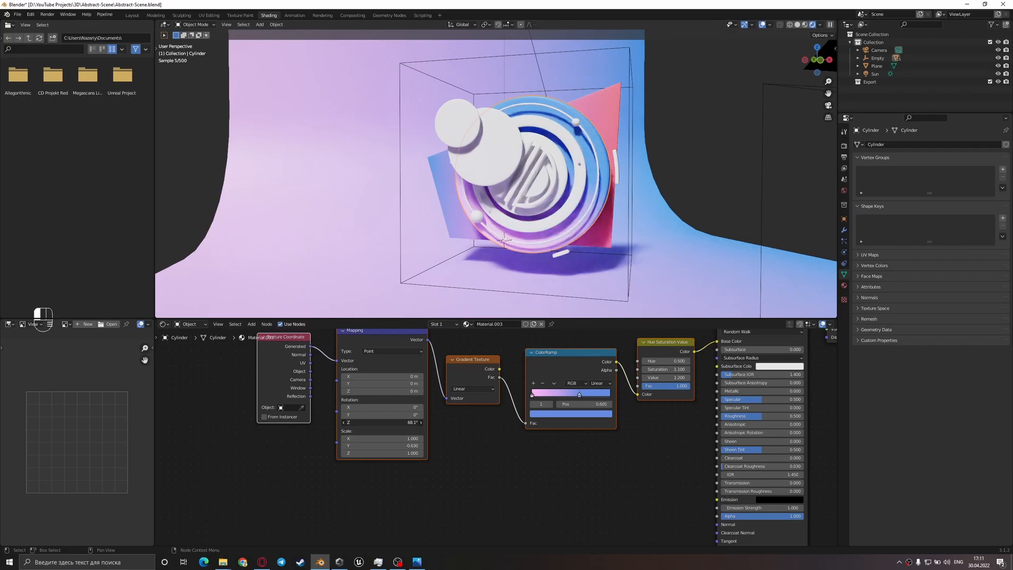
key(Return)
drag(580, 395, 633, 397)
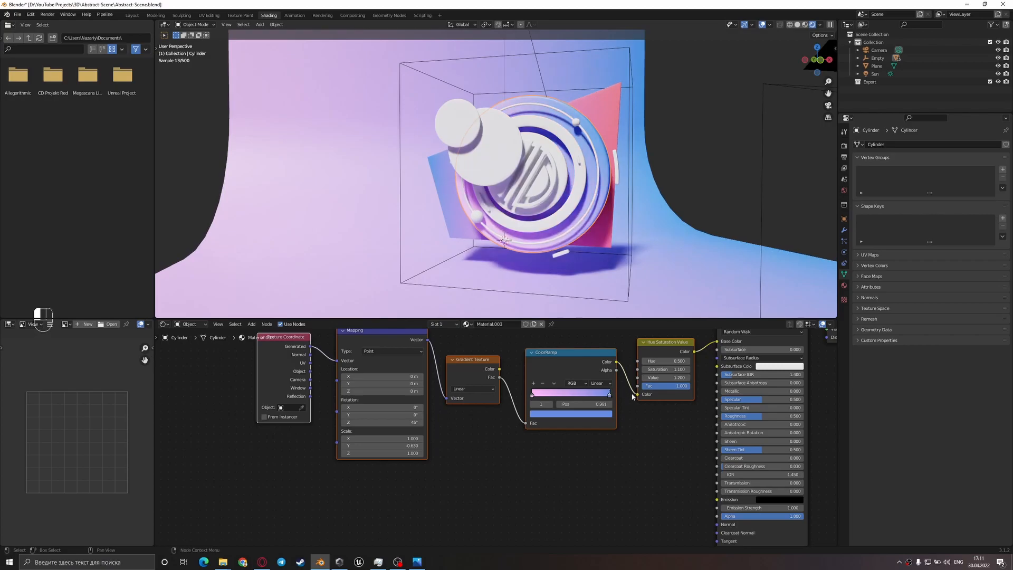
- Adjust the colour of the disc gradient's blue stop to a hue of about 0.632 and compare with the reference image
click(586, 414)
drag(569, 328, 571, 324)
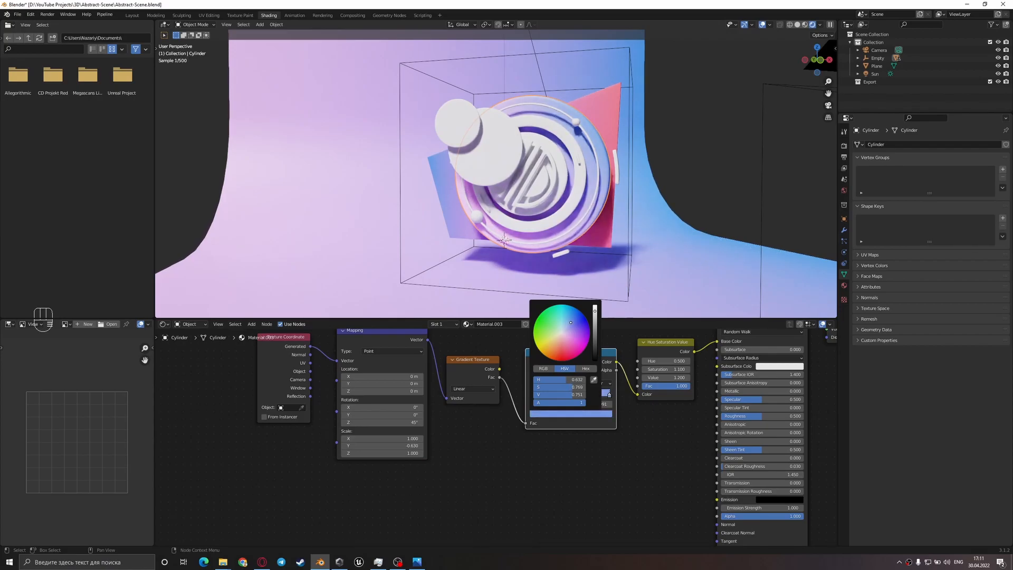
click(417, 562)
click(460, 522)
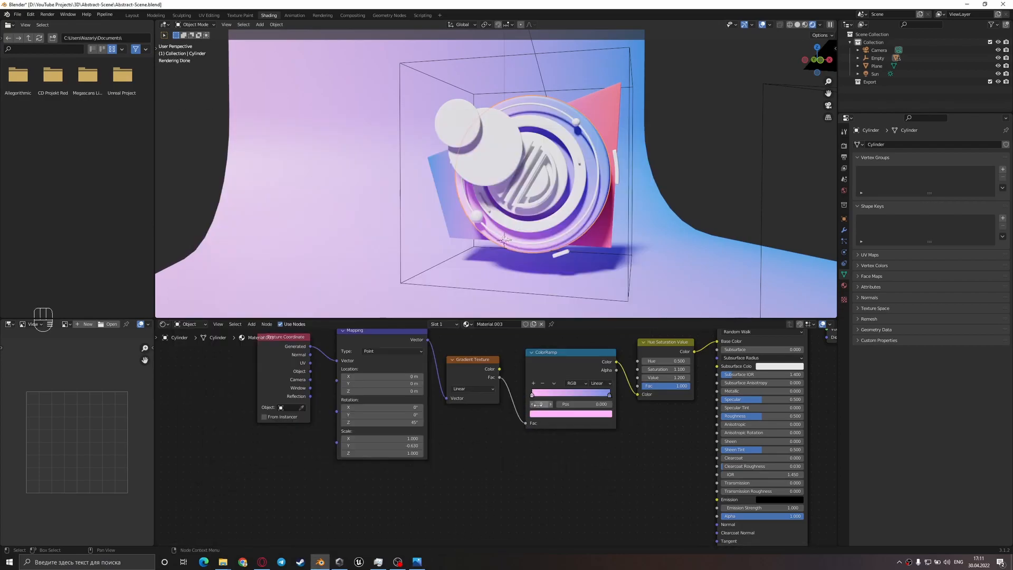
- Recolour the pink stop of the disc gradient to orange-red with hue 0.012 and view the scene through the camera
click(533, 396)
click(534, 414)
drag(566, 341, 560, 355)
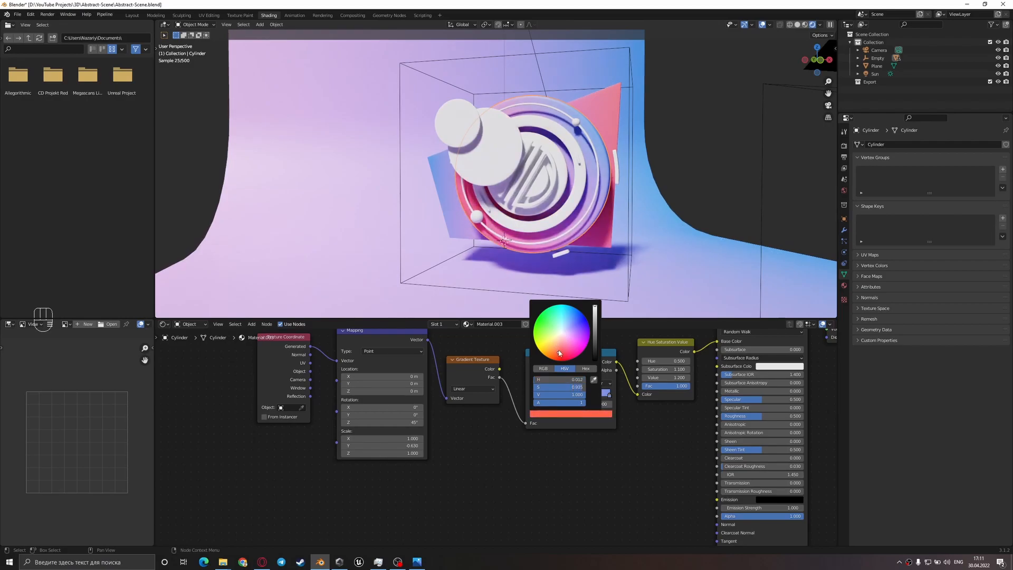
key(KP_0)
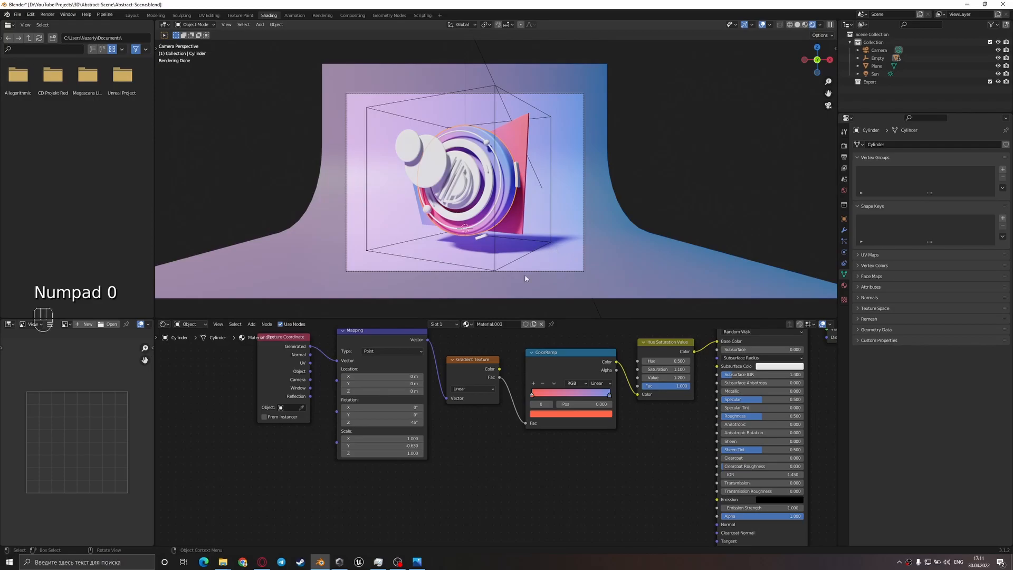
- Set the Roughness of the large disc's Principled BSDF to 0.1
scroll(531, 275, up, 2)
middle_drag(667, 409, 529, 385)
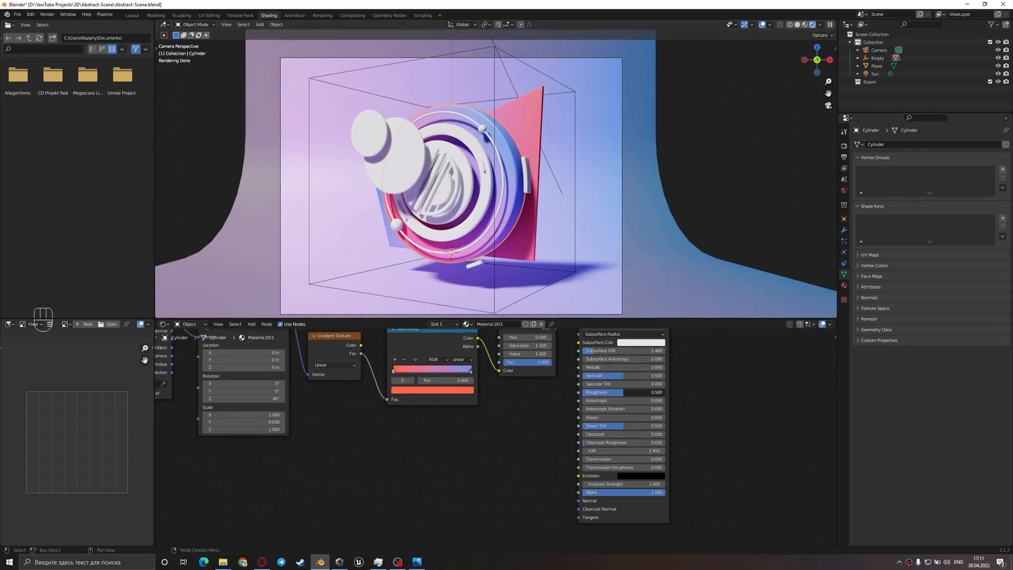
click(623, 391)
key(BackSpace)
text(1)
key(Return)
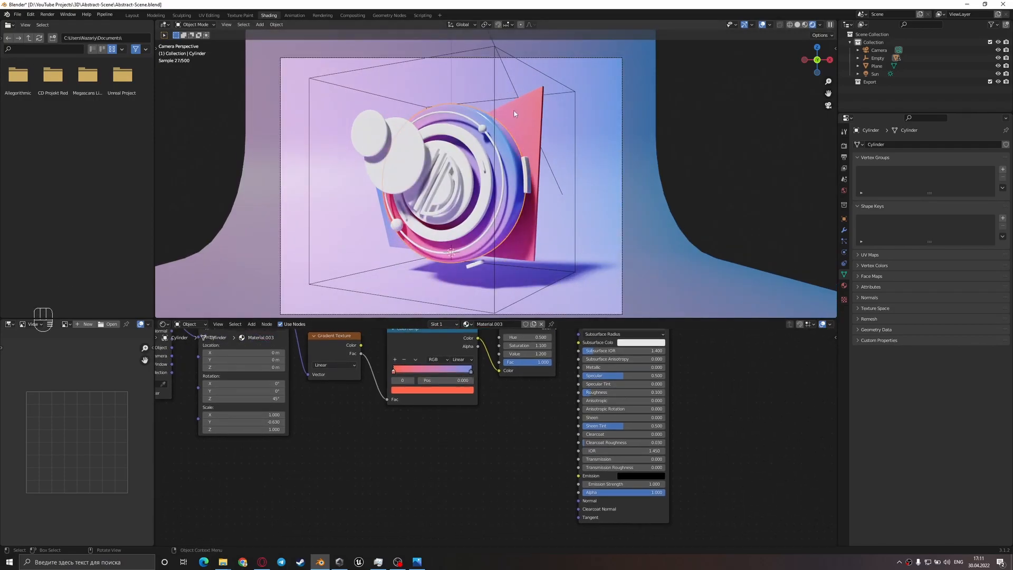
- Set the Roughness of the large disc's Principled BSDF to 0.2 and compare with the reference image
click(612, 394)
key(BackSpace)
text(2)
key(Return)
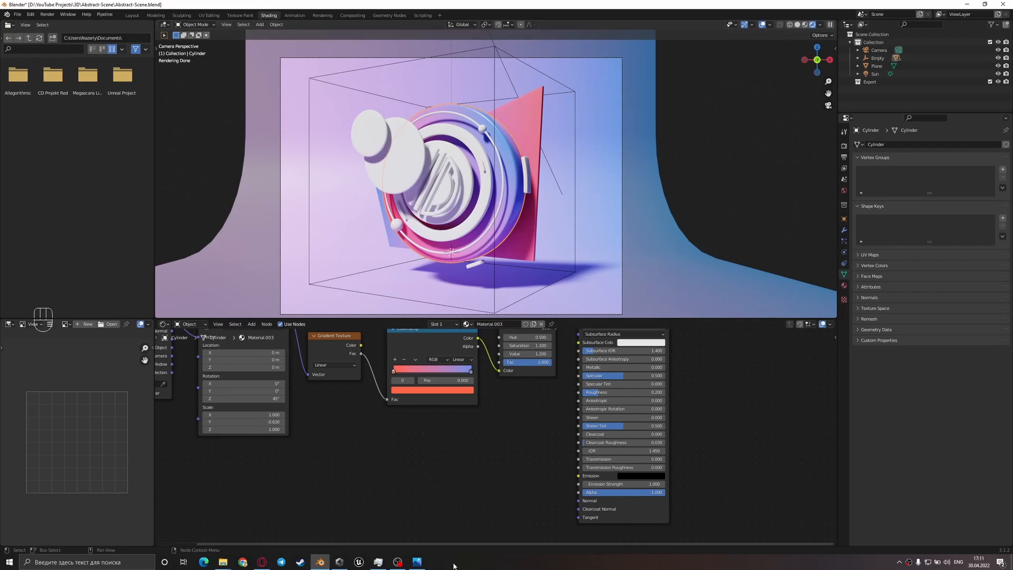
click(417, 562)
click(417, 562)
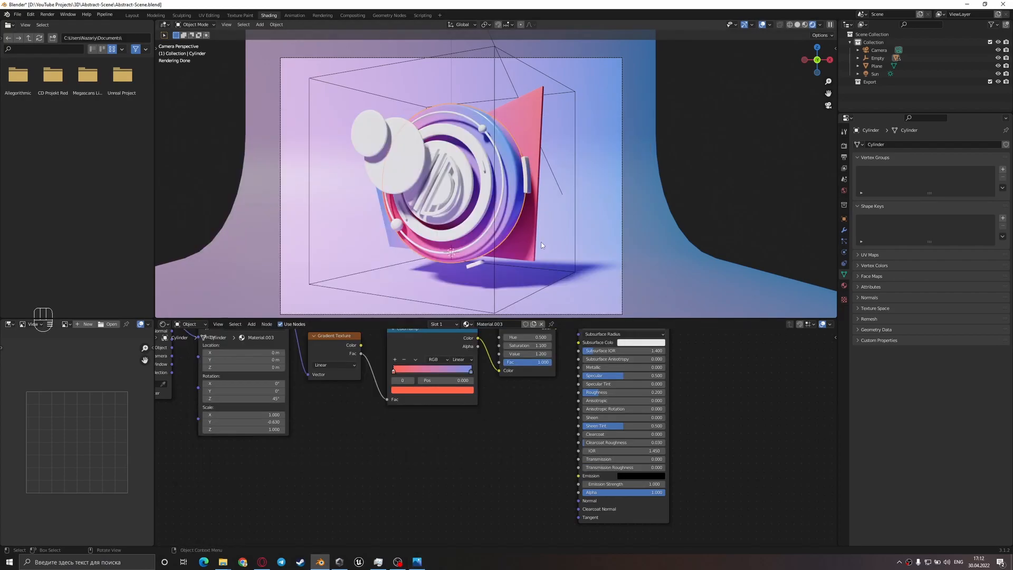
click(575, 217)
key(r)
key(r)
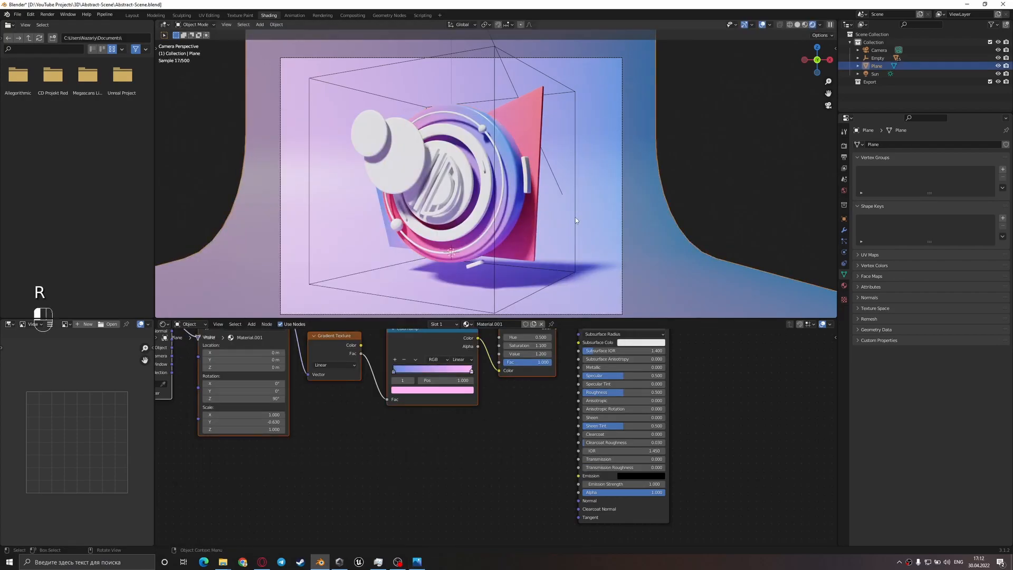
right_click(575, 217)
- Rotate the cube-shaped empty that controls the whole composition about 5° around the global Z axis
click(576, 94)
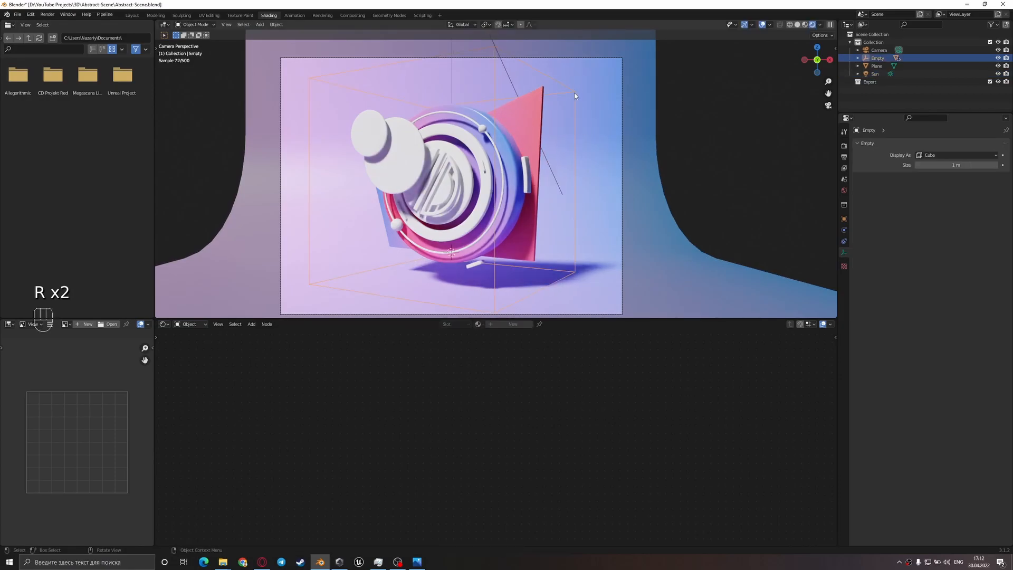
key(r)
key(z)
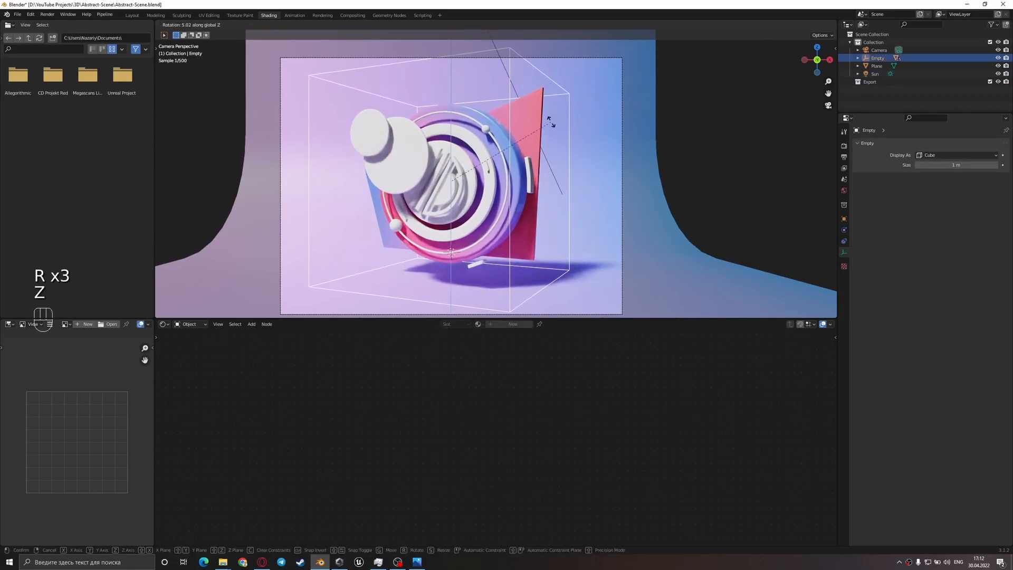
click(551, 122)
- Scale the square panel behind the discs down slightly and nudge its position
click(534, 237)
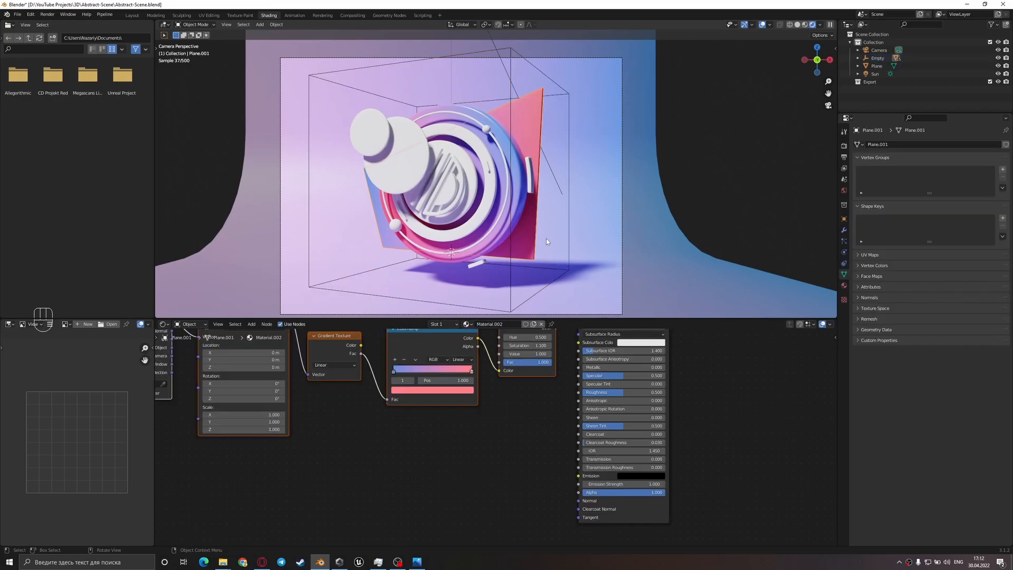
key(g)
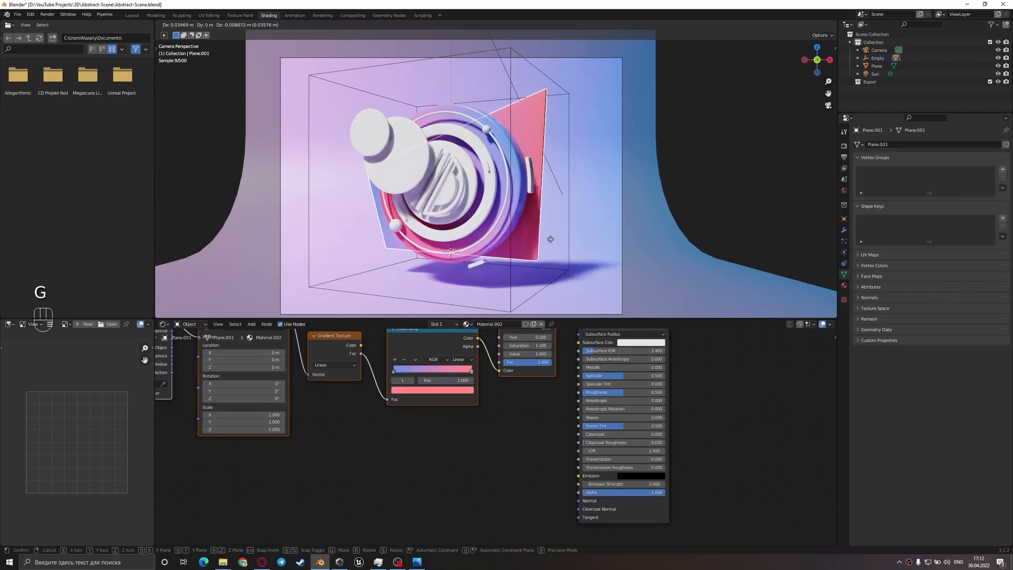
click(549, 238)
key(s)
click(557, 256)
key(g)
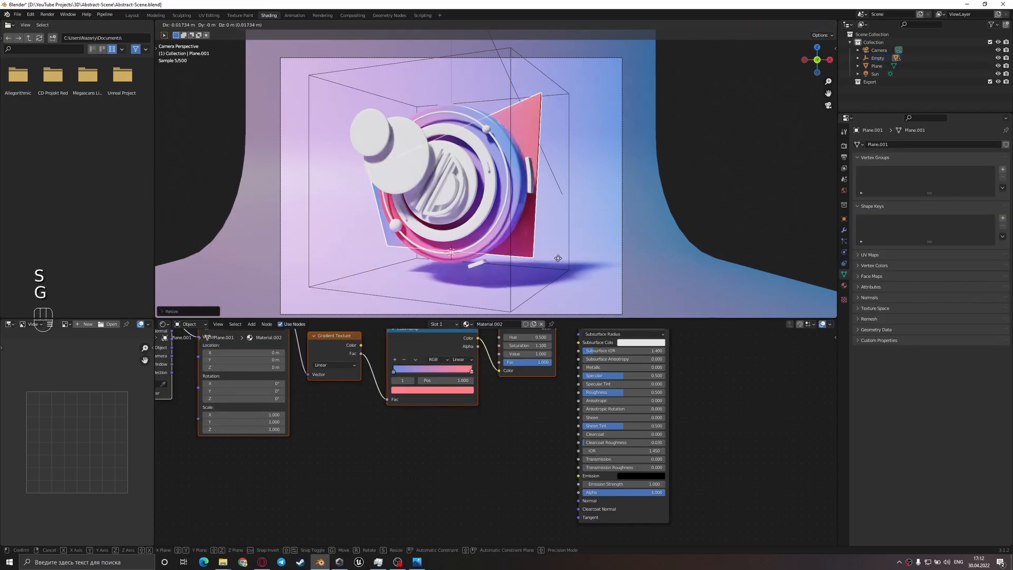
click(557, 257)
- Shift the two small overlapping front discs slightly outward from the emblem, return to the camera view and save the file
click(433, 194)
middle_drag(426, 149, 535, 257)
key(g)
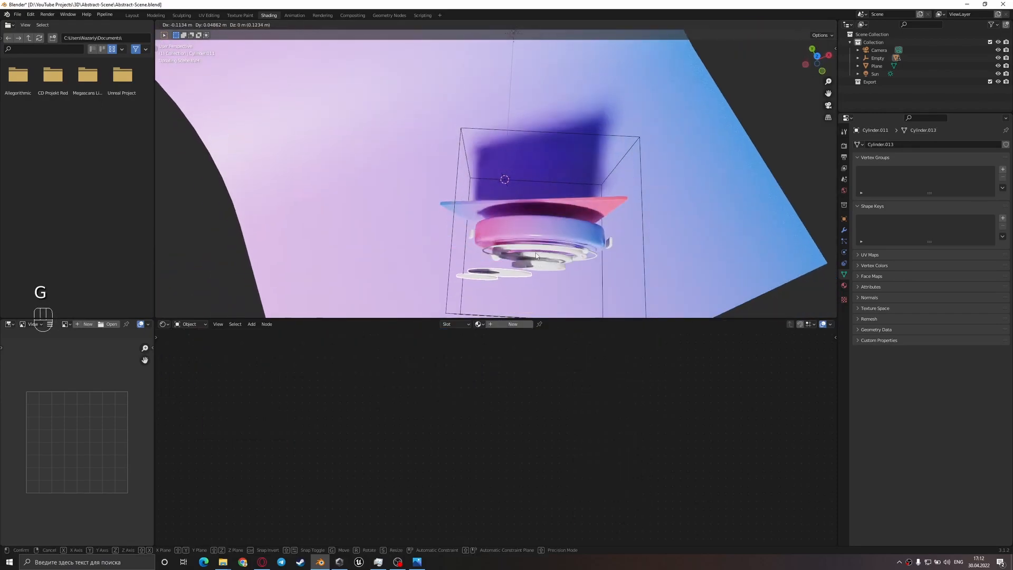
click(534, 255)
key(KP_0)
key(ctrl+s)
click(591, 186)
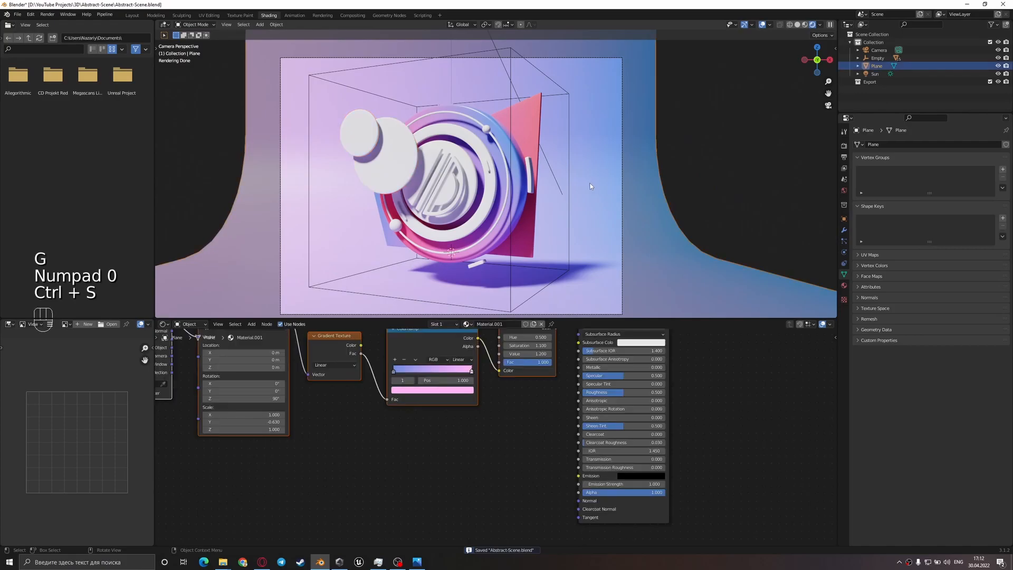
key(ctrl+s)
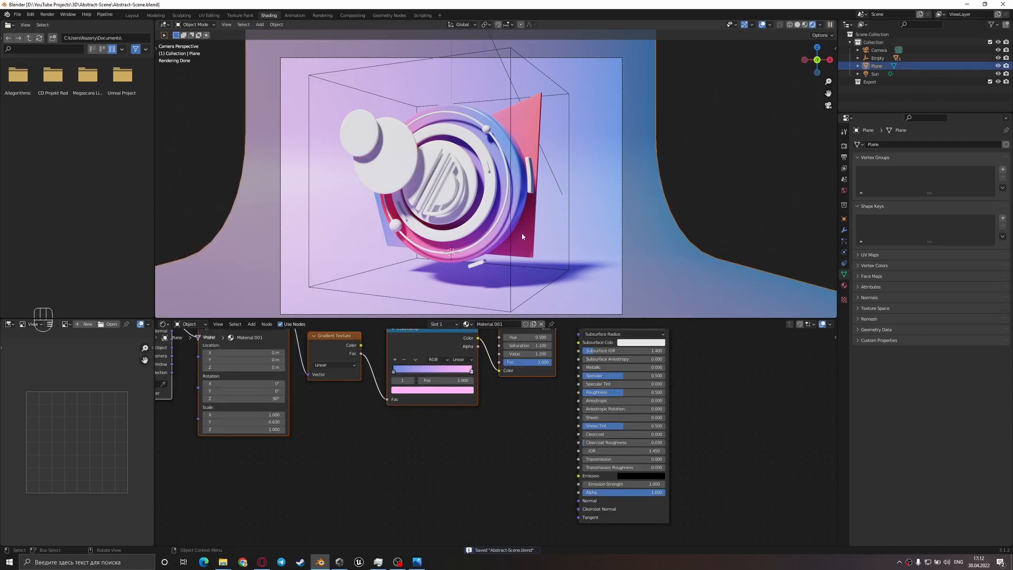
- Recolour the first stop of the large disc's gradient to orange with a hue of about 0.032 and save the file
scroll(522, 233, down, 1)
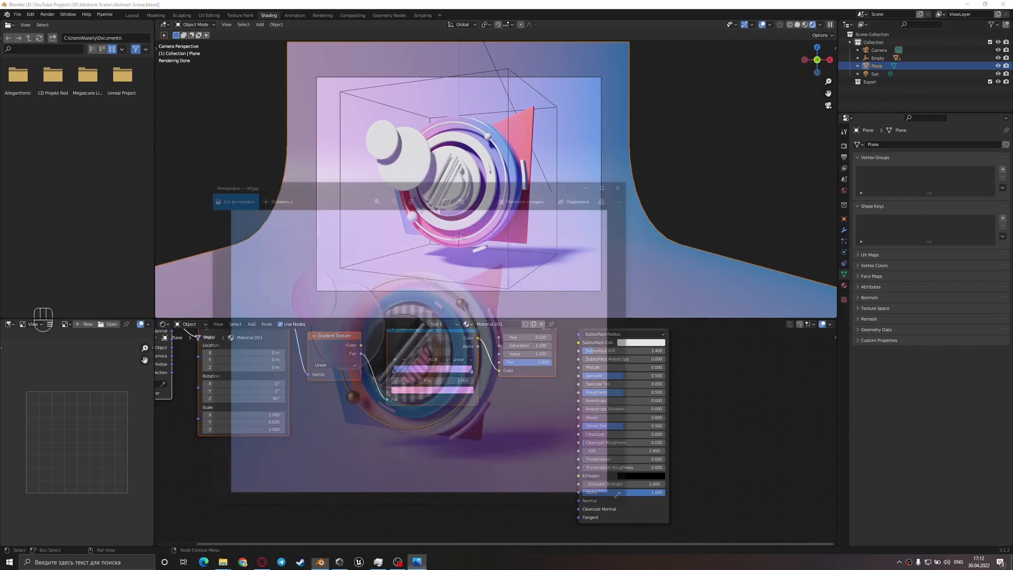
click(513, 213)
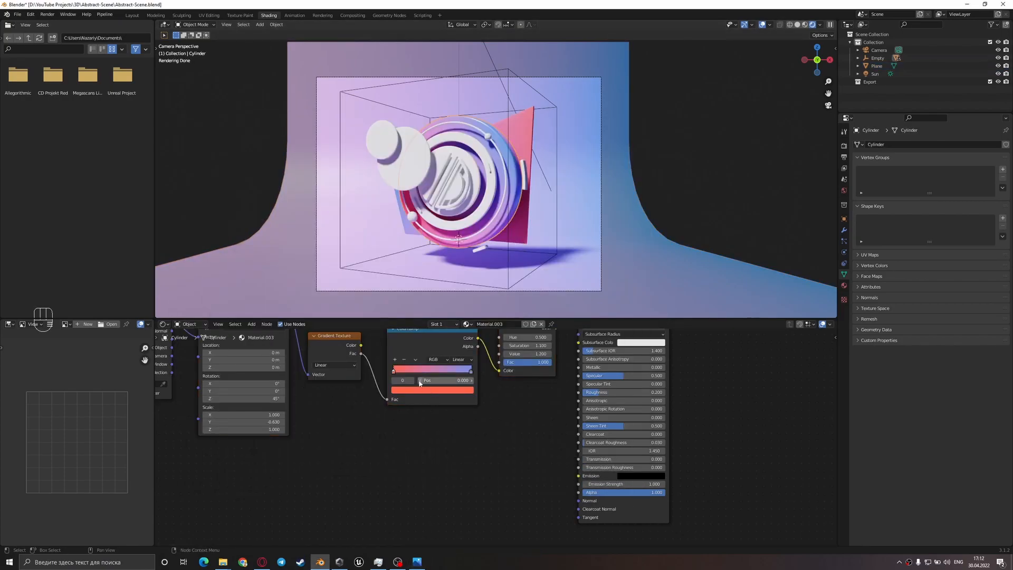
click(409, 391)
drag(420, 331, 416, 324)
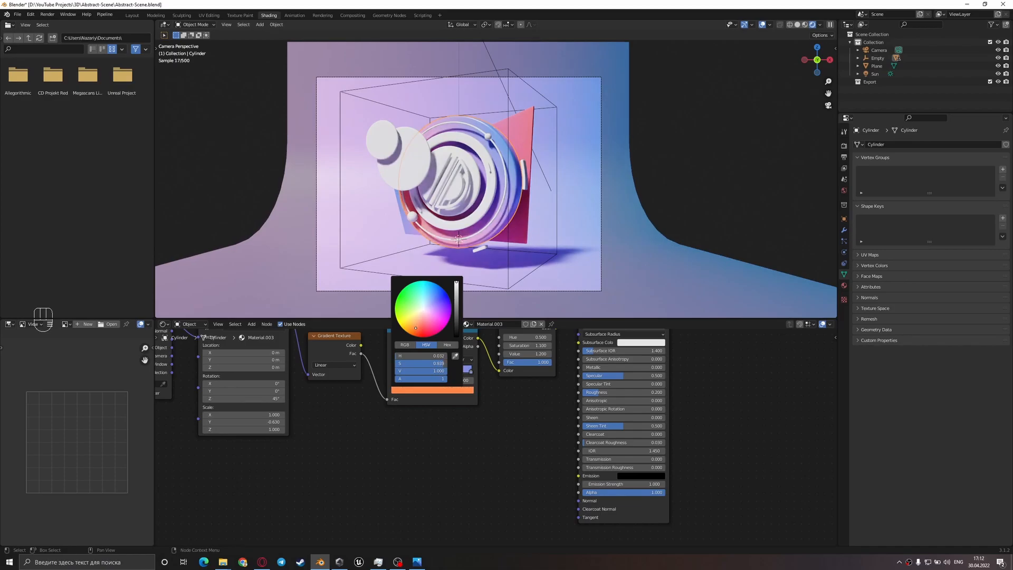
key(ctrl+s)
- Show the scene in solid shading and check the sphere and ring materials in the reference image
key(z)
click(543, 219)
click(423, 563)
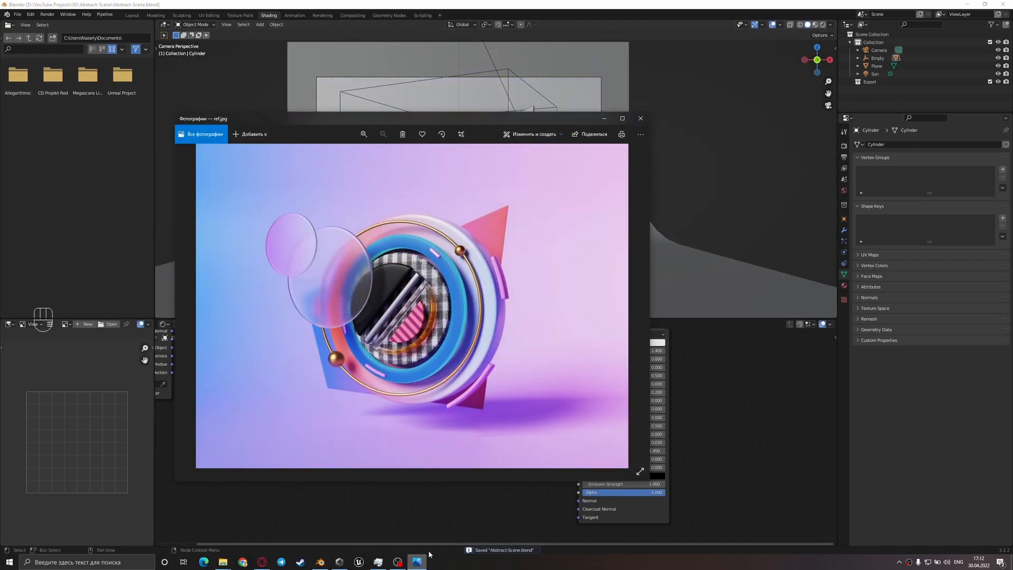
click(690, 192)
- Create a new material for the upper sphere on the thin ring with Metallic 1 and Roughness 0.4
click(490, 139)
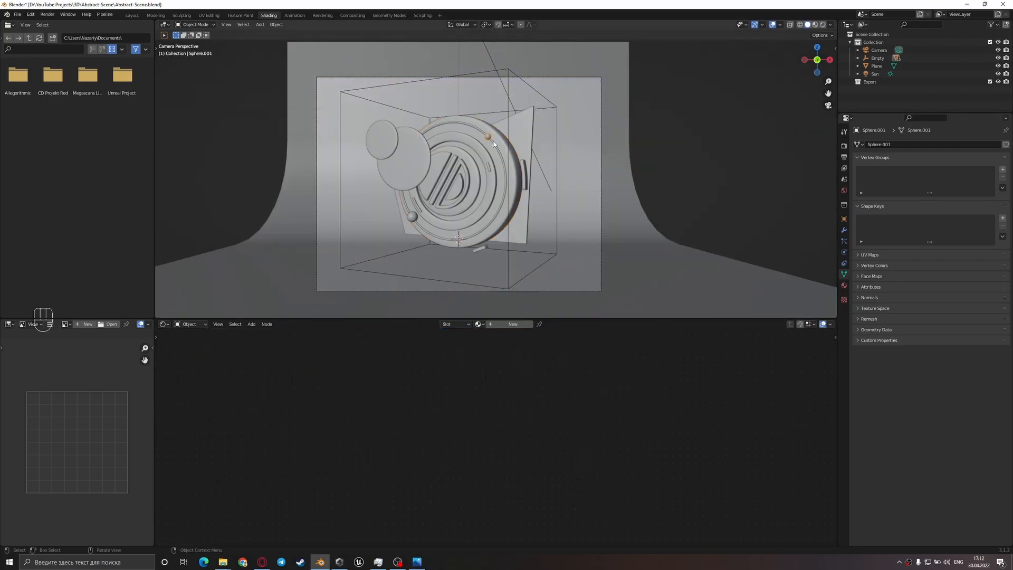
click(511, 324)
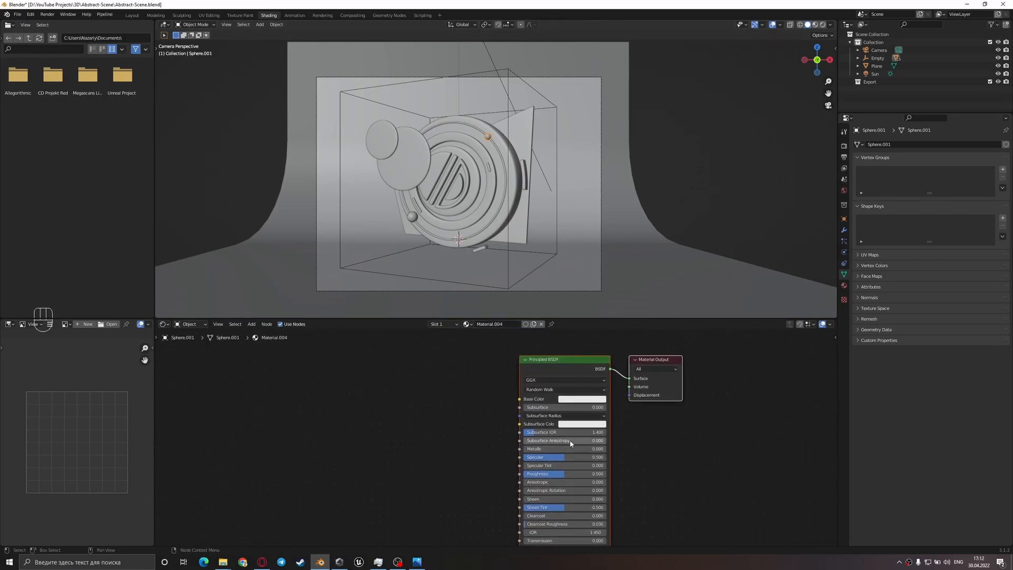
scroll(568, 446, up, 1)
click(548, 452)
text(1)
key(Return)
click(570, 480)
text(0.5)
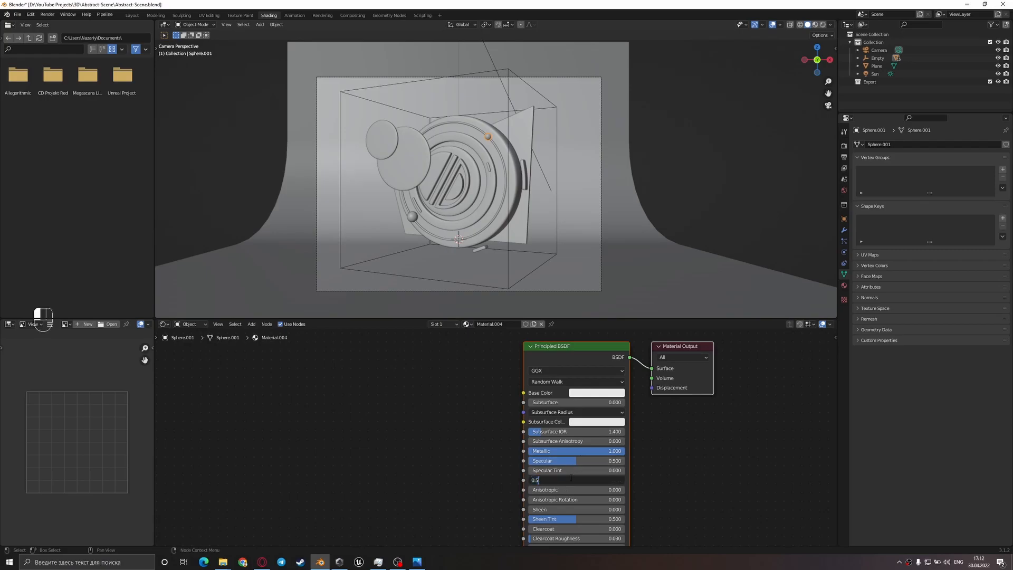
key(Return)
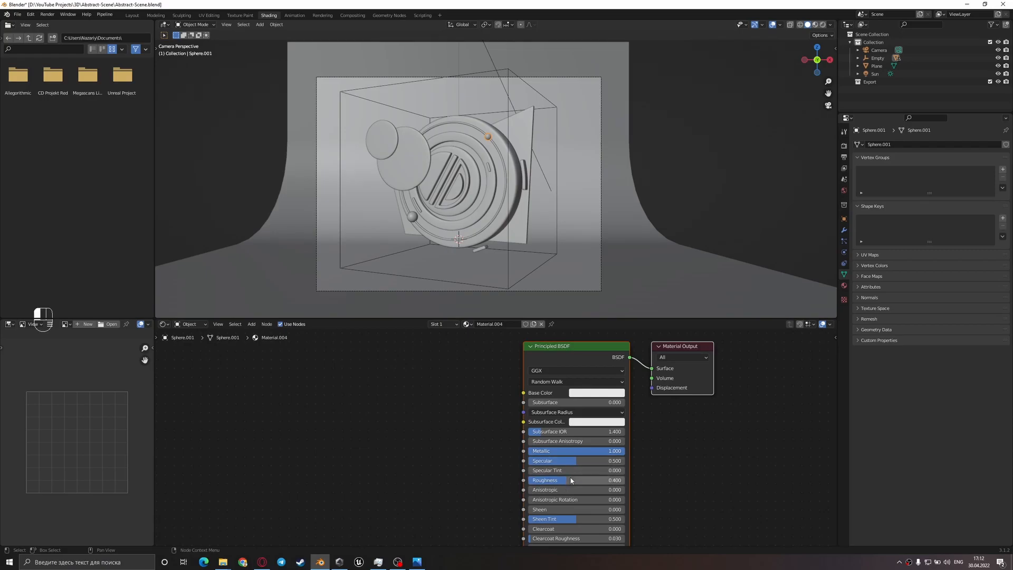
- Set the sphere material's base colour to gold with hue about 0.092 and value 0.8, previewing it in rendered shading
click(584, 394)
drag(603, 301, 594, 312)
key(z)
click(454, 137)
scroll(496, 68, up, 5)
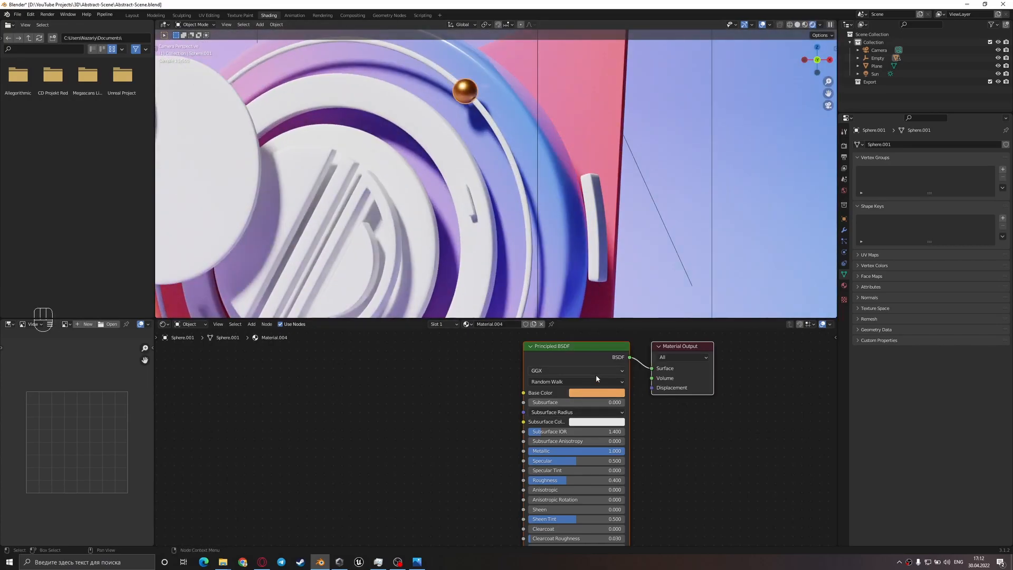
click(592, 394)
drag(597, 310, 592, 312)
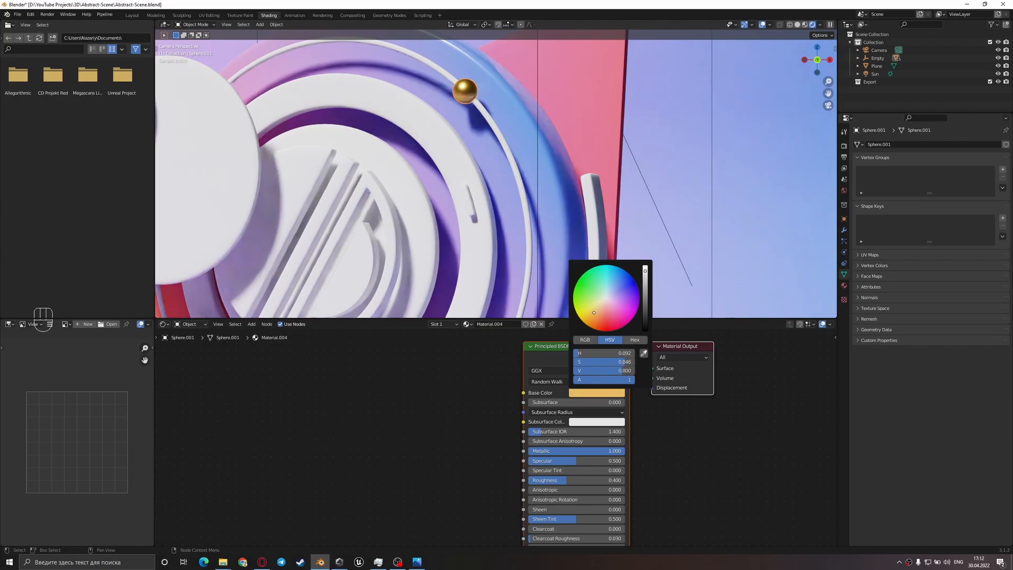
- Link the upper sphere's gold material to the thin ring and the lower sphere, and save the file
scroll(454, 109, down, 2)
click(482, 118)
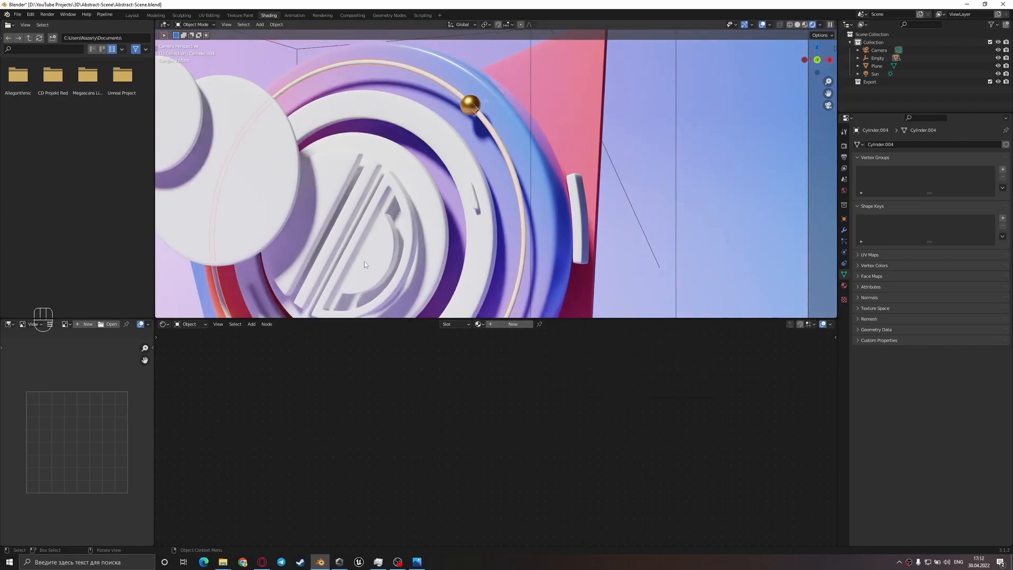
scroll(374, 257, down, 2)
shift+middle_drag(338, 289, 336, 241)
click(336, 243)
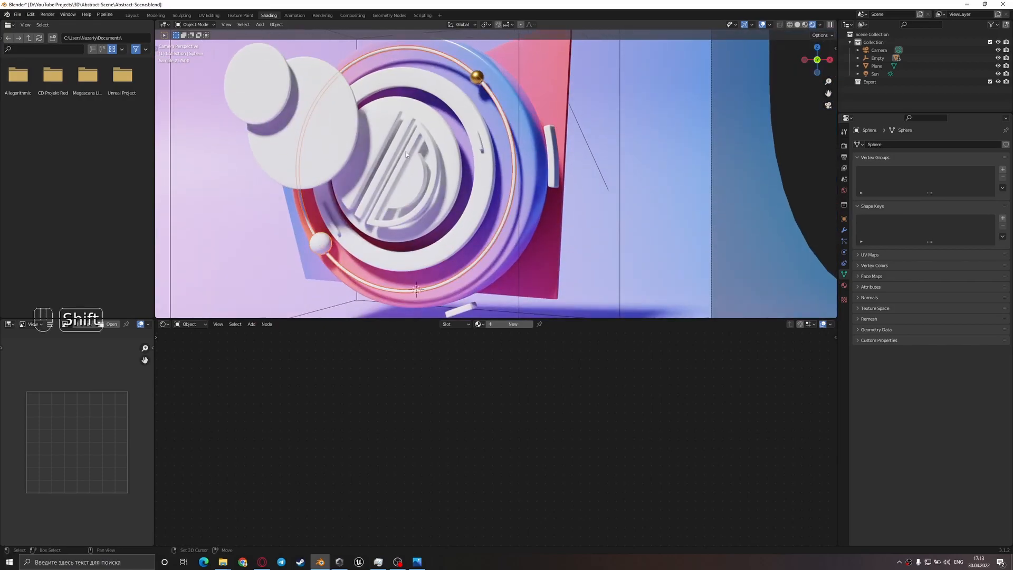
shift+click(477, 78)
key(ctrl+l)
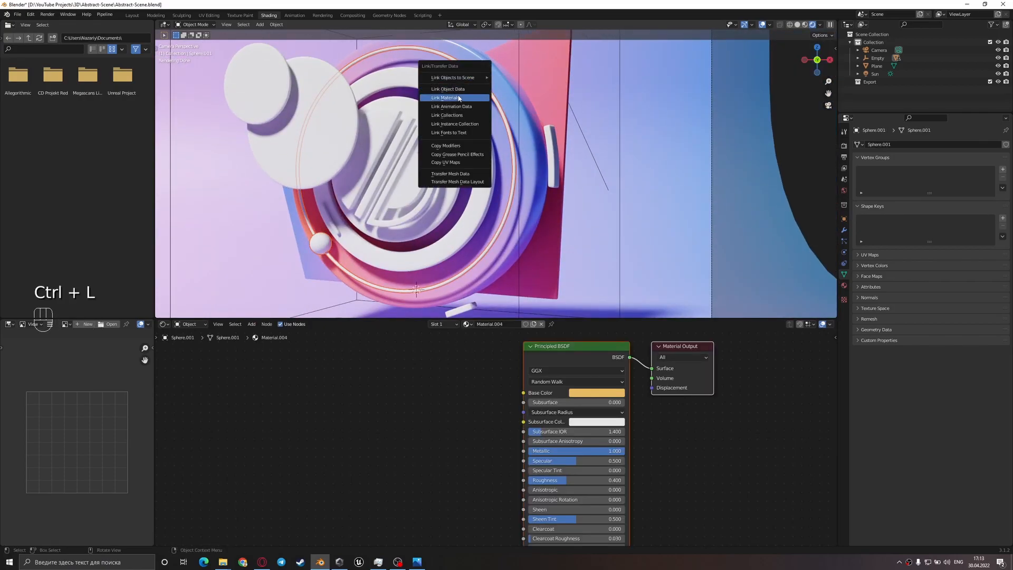
click(460, 97)
click(500, 82)
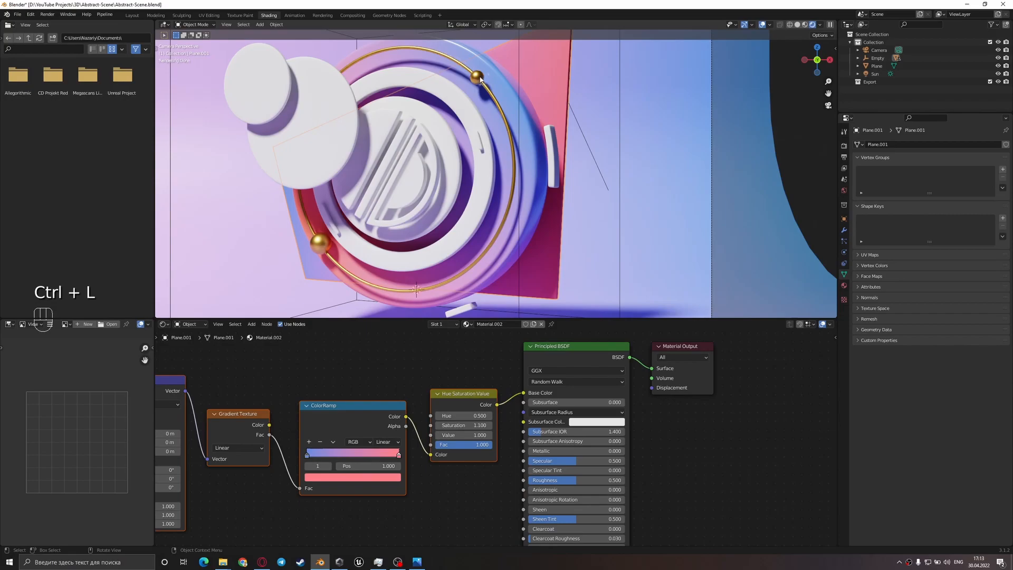
scroll(457, 128, down, 3)
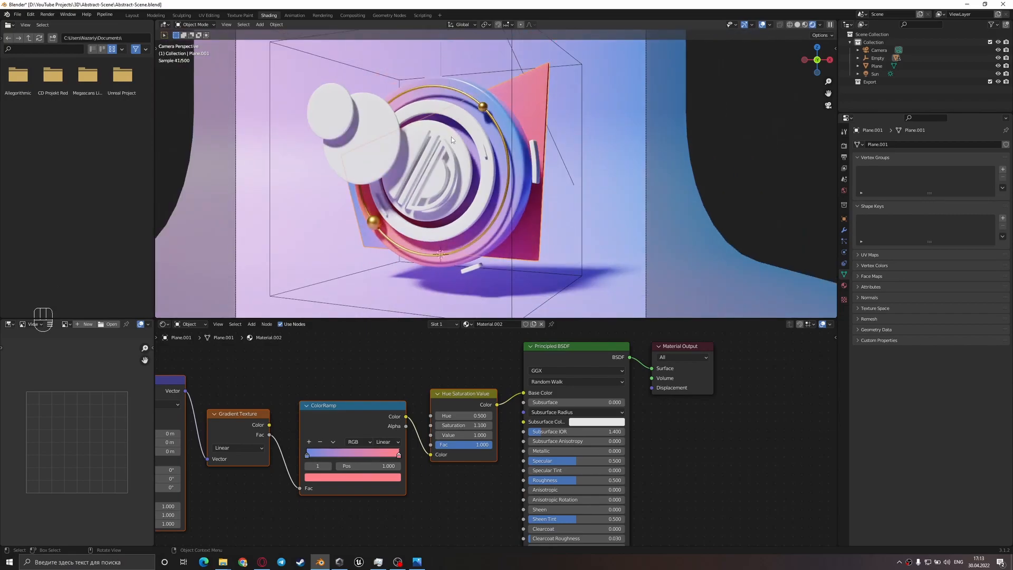
key(ctrl+s)
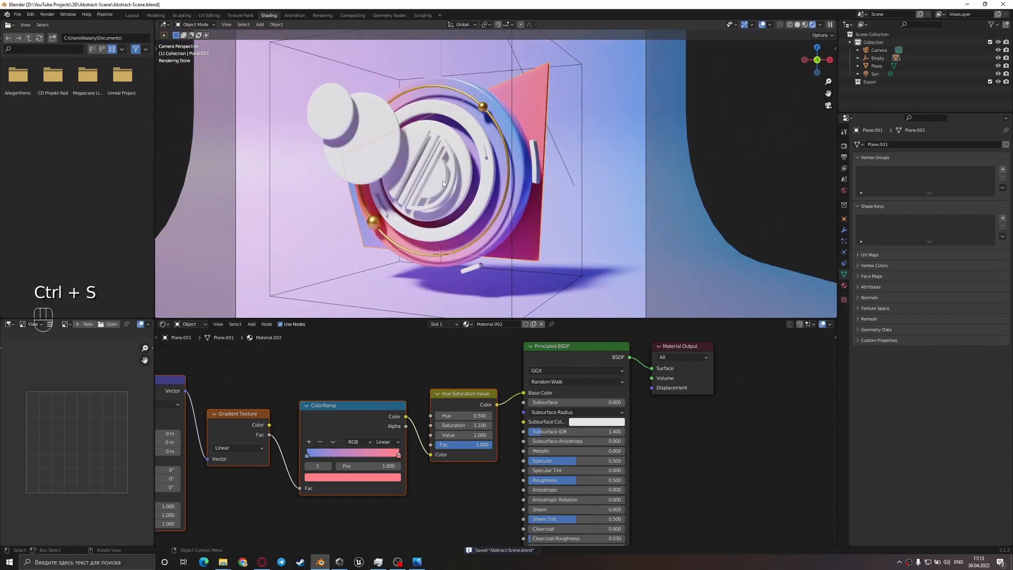
- Check the reference image in solid shading and link the large disc's gradient material to the small curved bars
key(z)
click(419, 563)
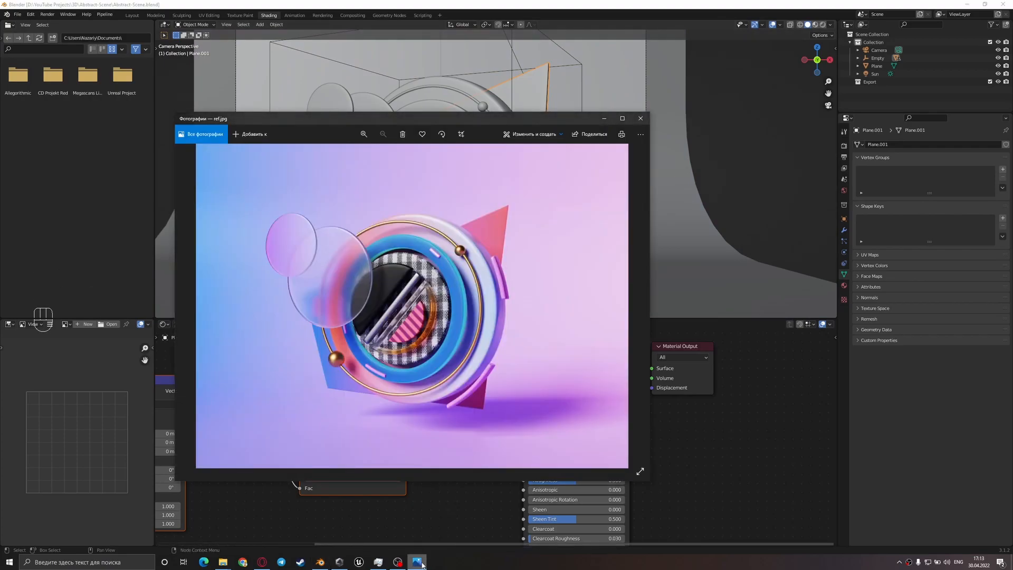
click(417, 562)
click(537, 163)
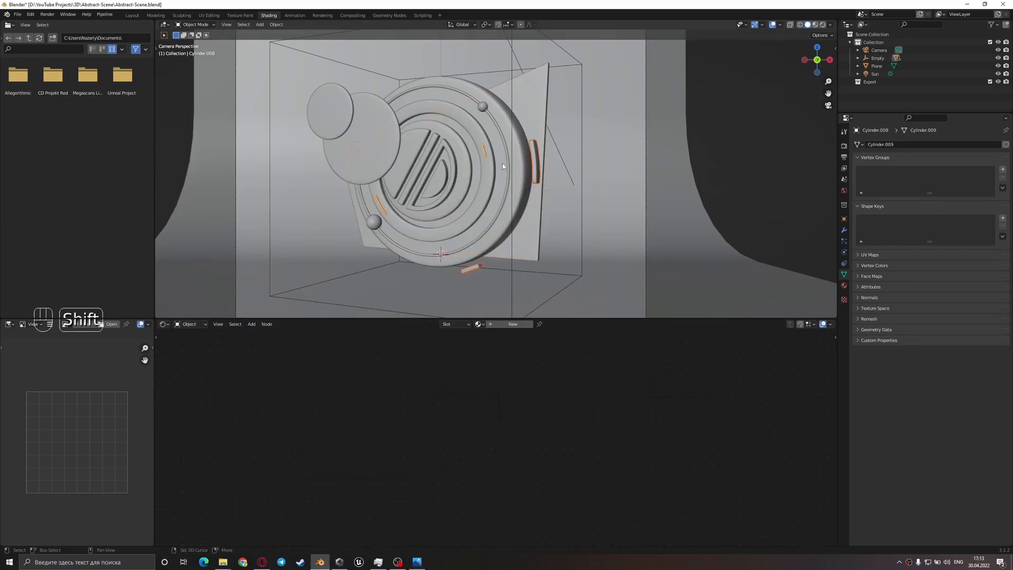
shift+click(503, 220)
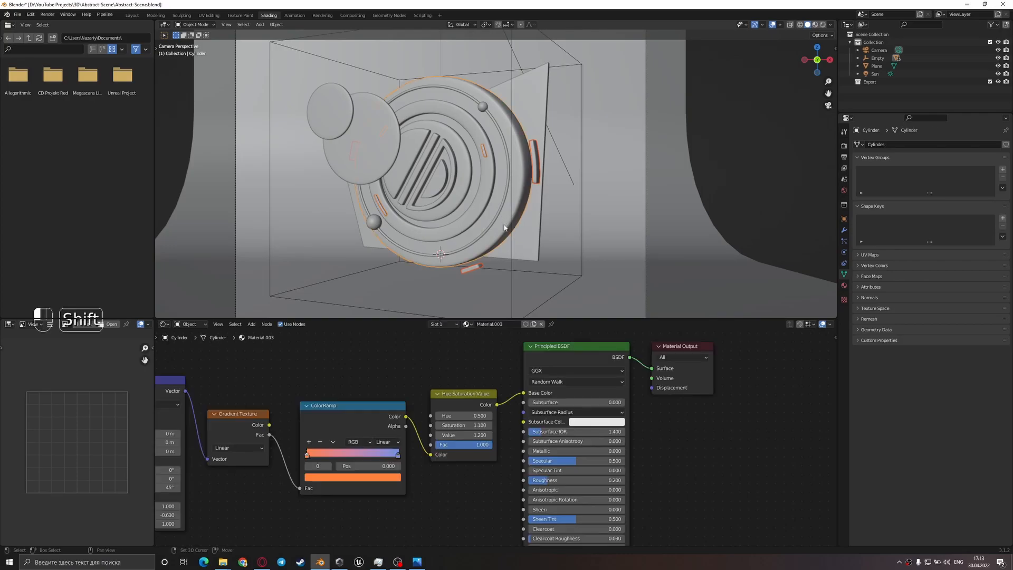
key(ctrl+l)
click(509, 227)
- Display the scene in Material Preview shading and make the curved bars' gradient material an independent copy of the disc's material
key(z)
click(565, 225)
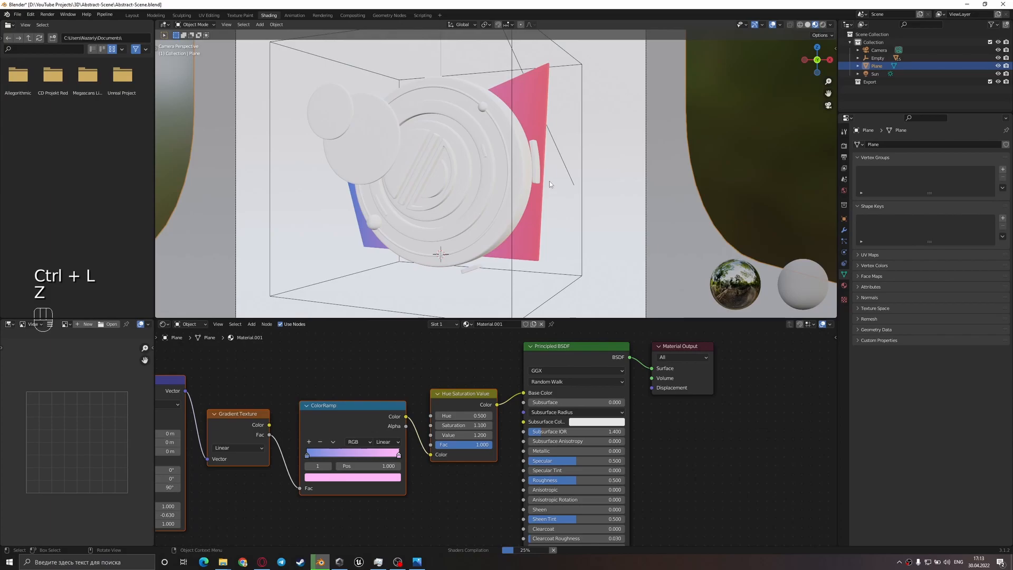
click(538, 171)
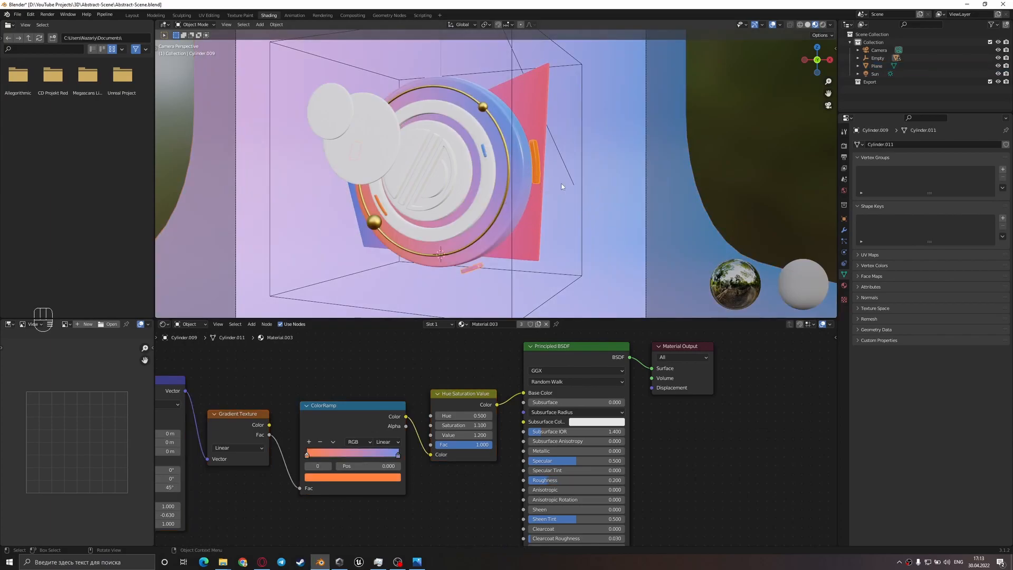
click(539, 324)
scroll(524, 354, down, 3)
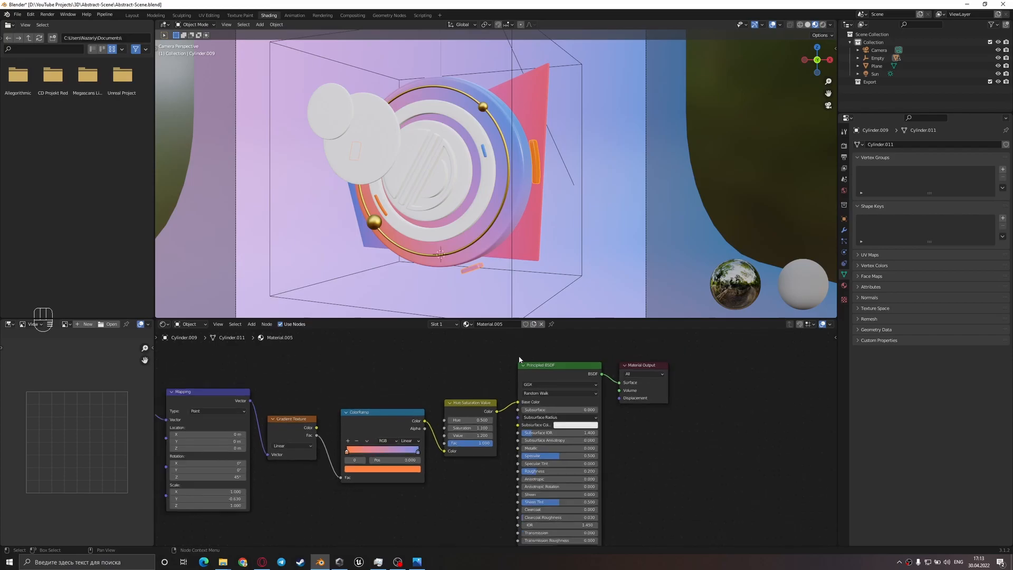
middle_drag(524, 353, 666, 331)
scroll(629, 340, down, 4)
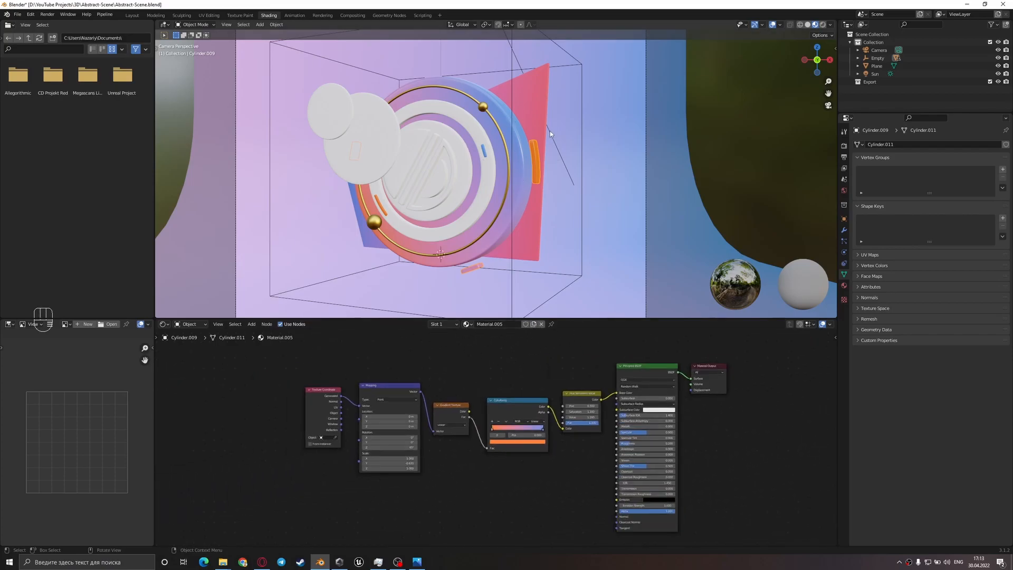
scroll(515, 429, up, 2)
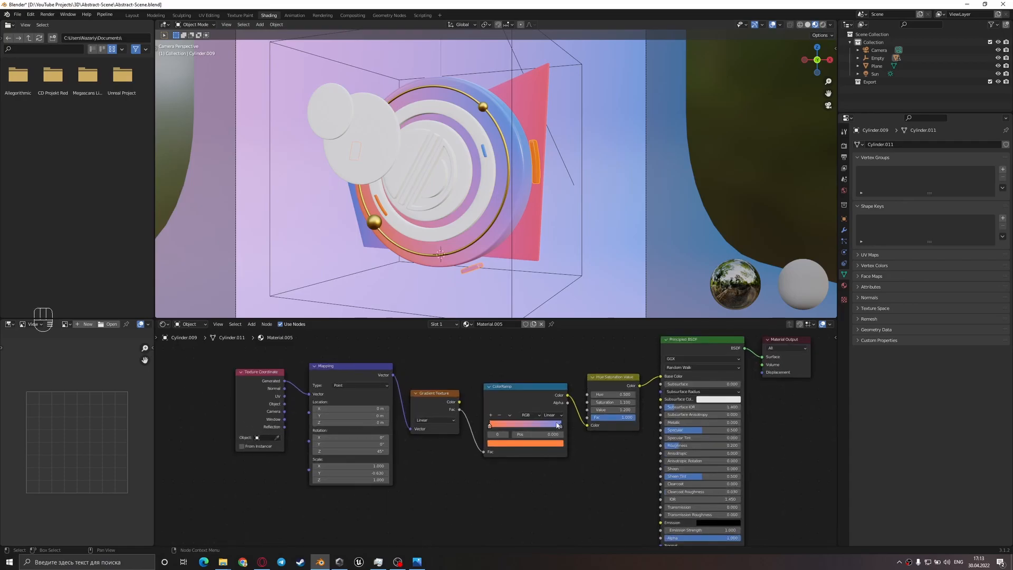
- Remove the gradient nodes from the curved bars' material and set its Hue Saturation Value colour to pink, hue about 0.877, saturation 0.765, value 0.8
drag(179, 480, 557, 375)
key(Delete)
scroll(558, 374, up, 3)
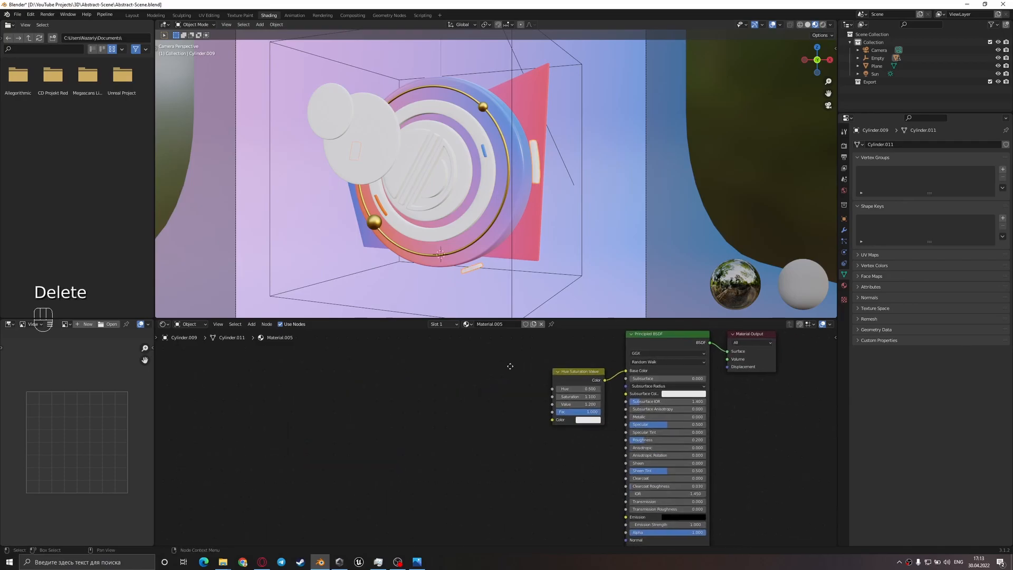
click(547, 410)
mouse_move(568, 303)
mouse_down()
mouse_move(558, 309)
mouse_move(587, 284)
mouse_move(584, 305)
mouse_up()
- Display the scene in rendered shading and soften the curved bars' pink to a slightly less saturated shade
key(z)
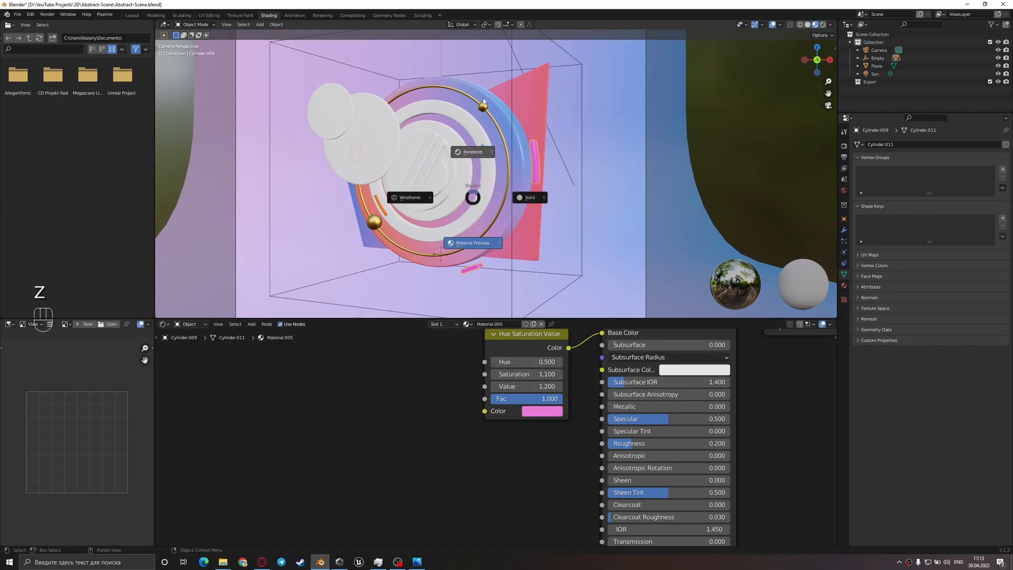
click(470, 152)
click(570, 349)
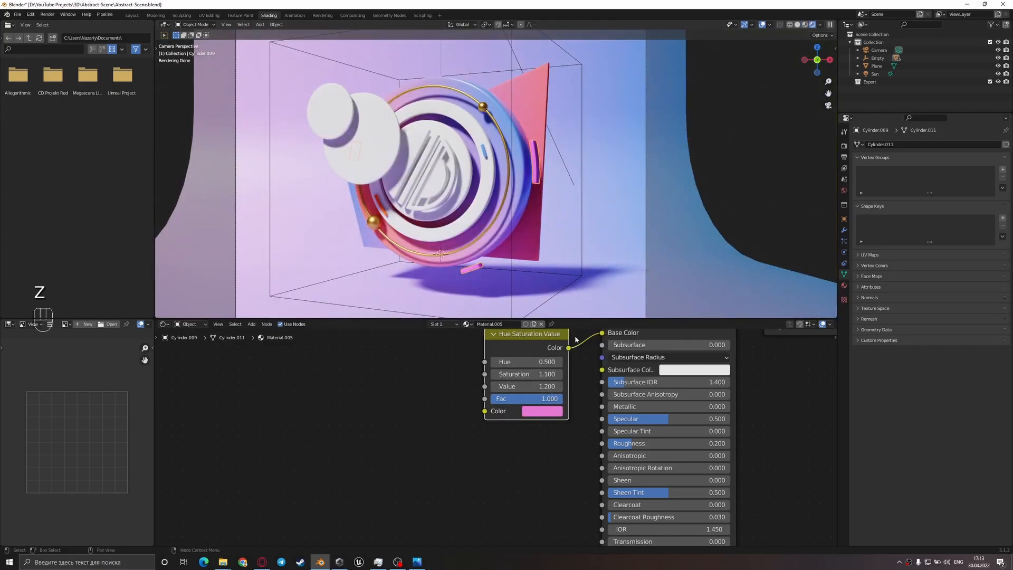
click(554, 409)
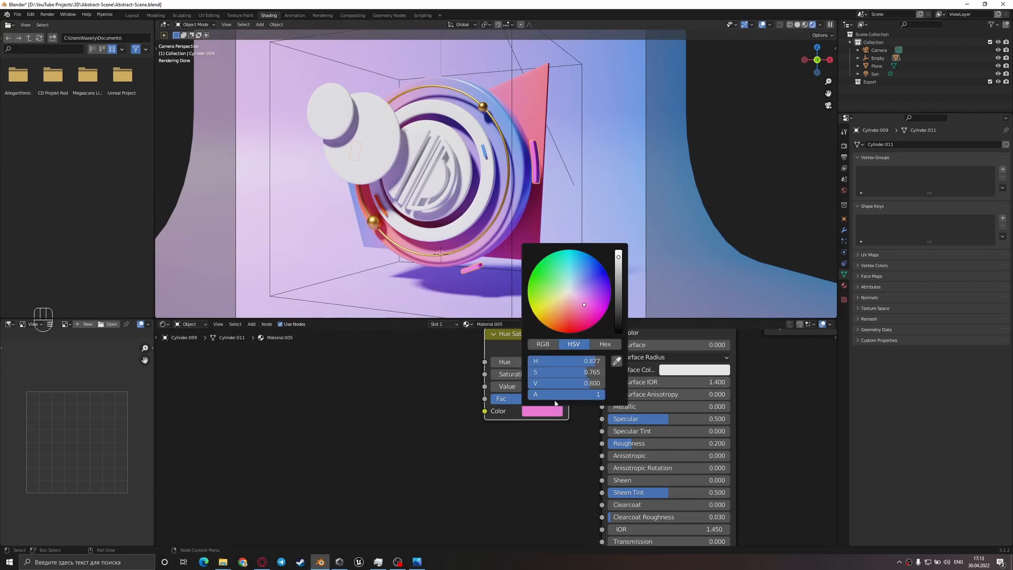
mouse_move(584, 304)
mouse_down()
mouse_move(576, 294)
mouse_move(581, 302)
mouse_up()
click(541, 186)
scroll(541, 186, down, 2)
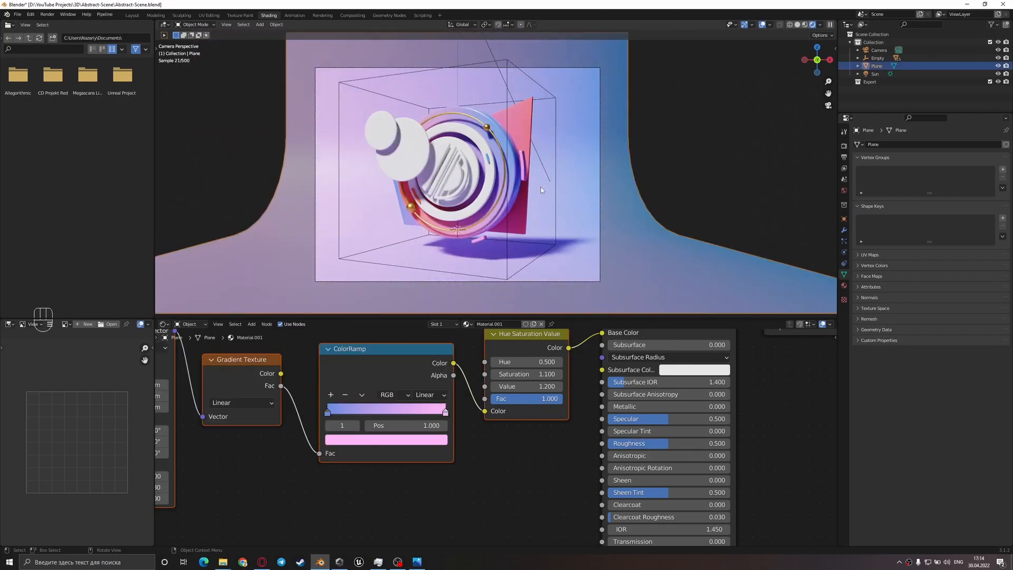
- Compare with the reference image, rotate the curved bars about -7° around the Y axis, and save the file in solid shading
click(417, 562)
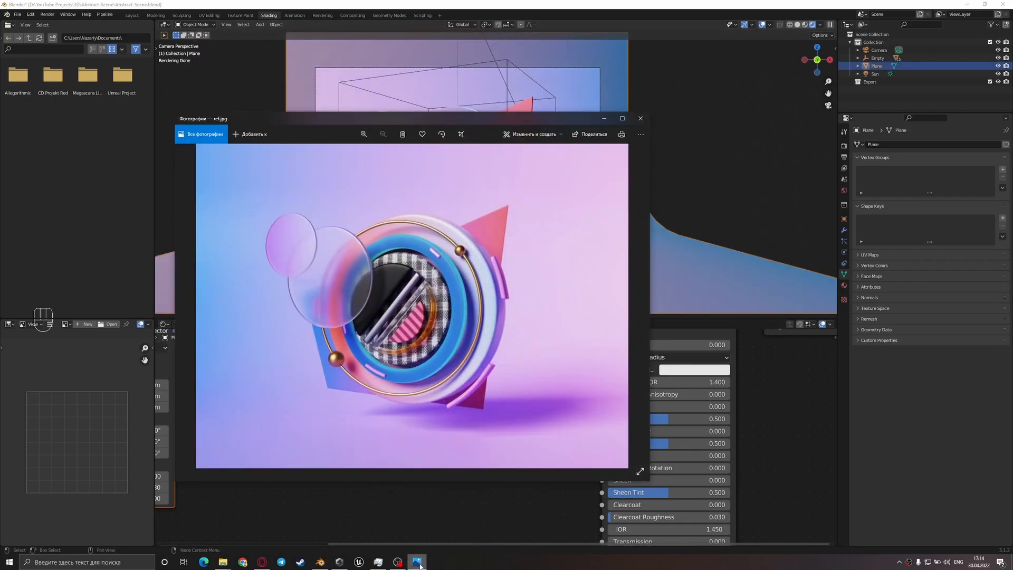
click(418, 563)
click(525, 172)
key(r)
key(x)
key(y)
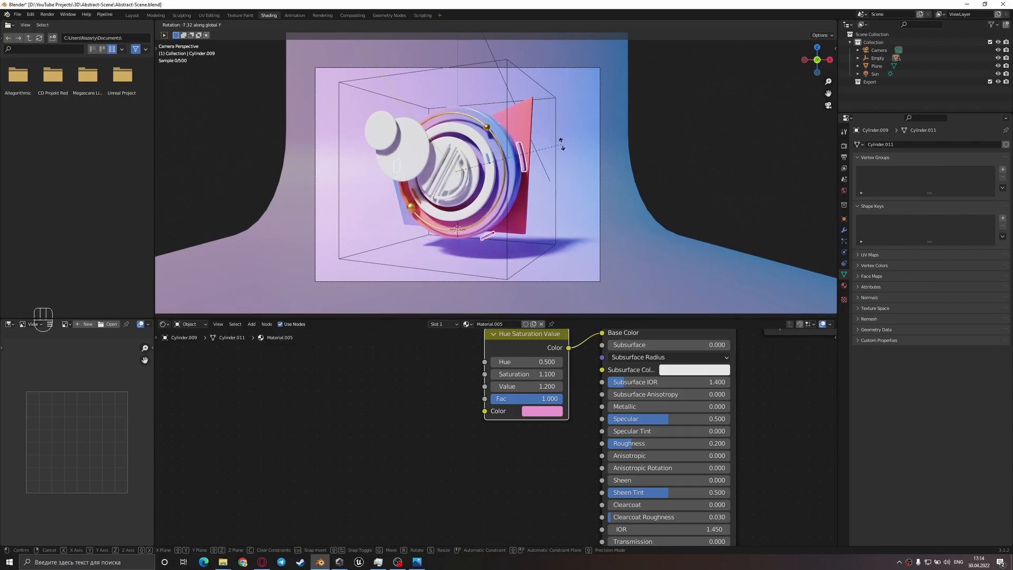
click(563, 143)
click(540, 157)
key(ctrl+s)
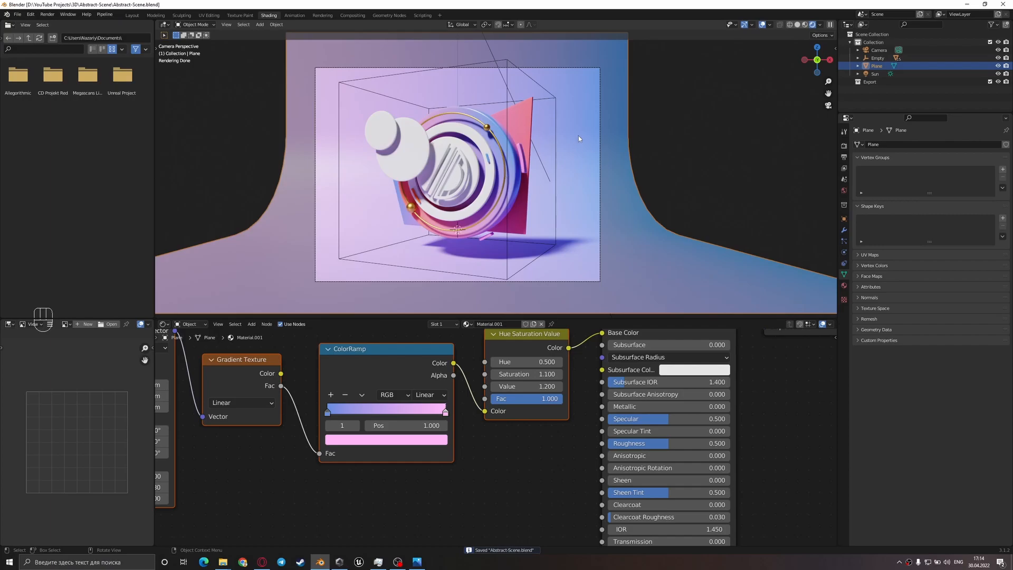
key(z)
click(486, 253)
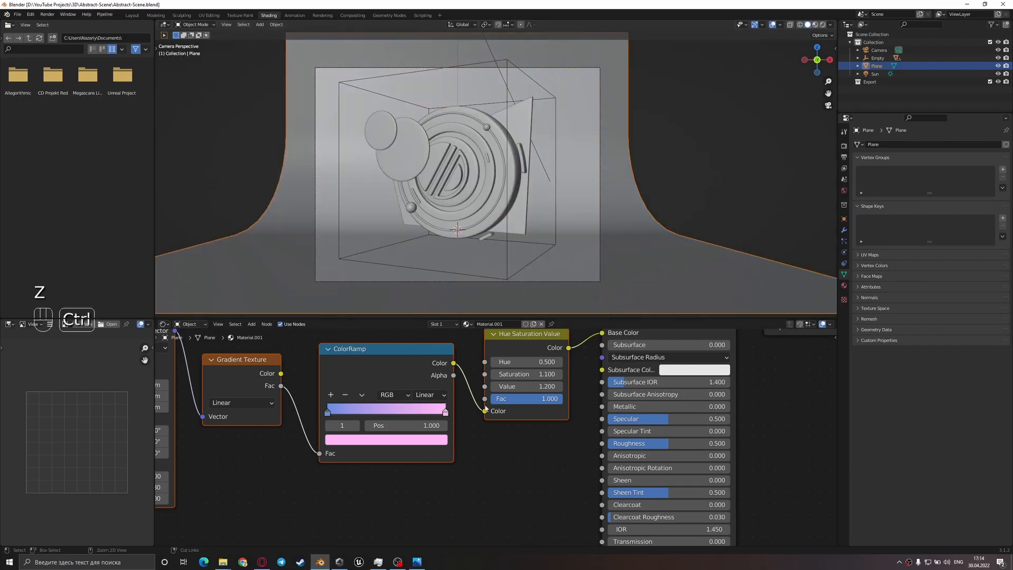
key(ctrl+s)
- In rendered shading, link the outer curved bars' pink material to the small bars on the white ring, and save the file
key(z)
click(492, 159)
click(487, 160)
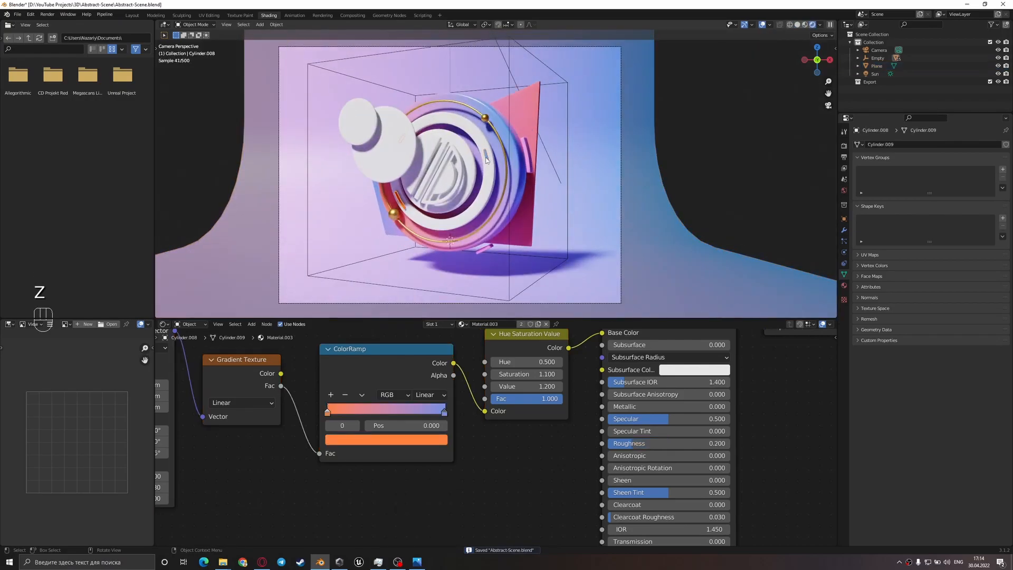
shift+click(528, 165)
key(ctrl+l)
click(529, 164)
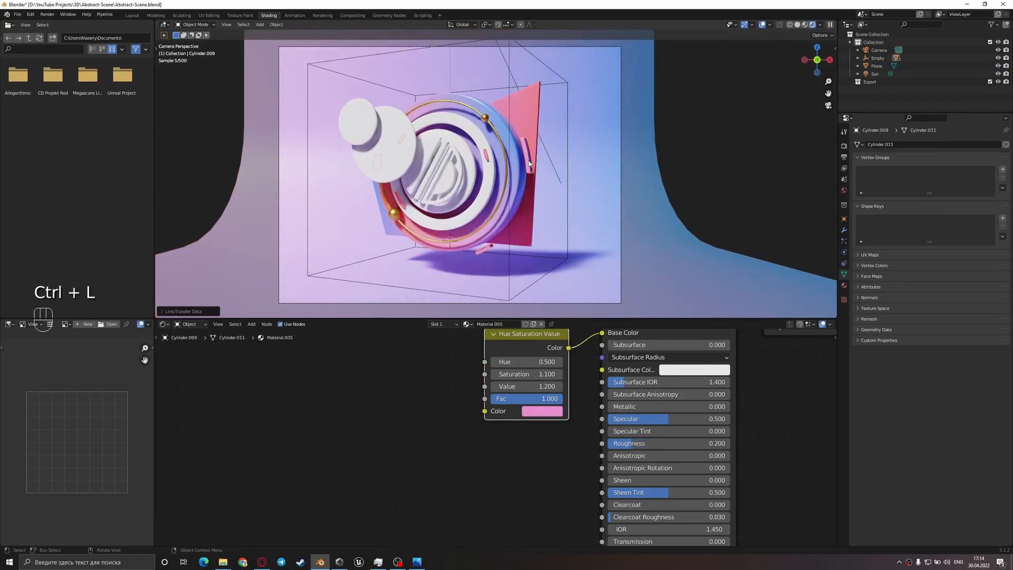
click(583, 169)
key(ctrl+s)
- Check the reference image, then give the wide white ring a new material with Subsurface set to 1.0
key(z)
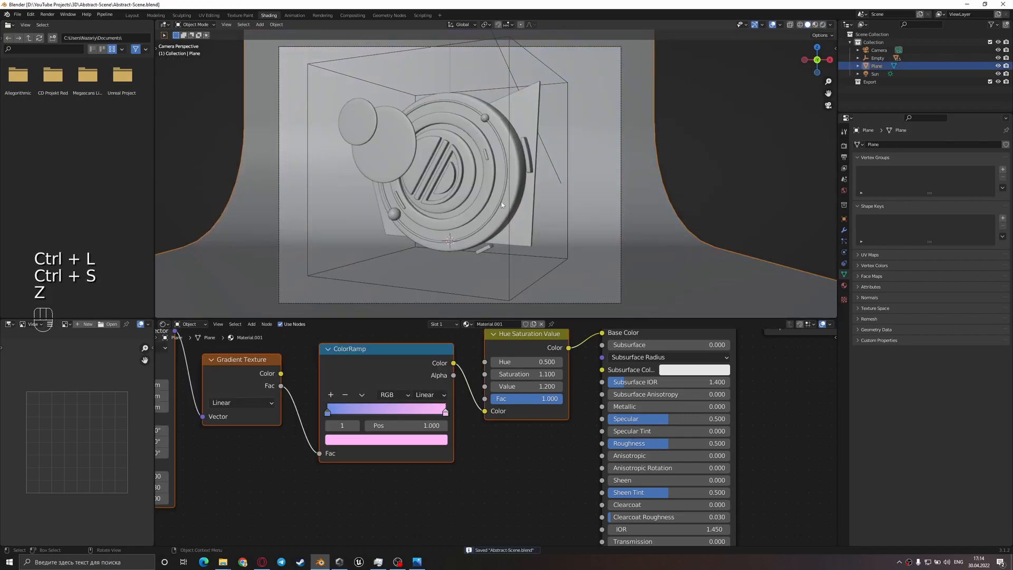
click(417, 562)
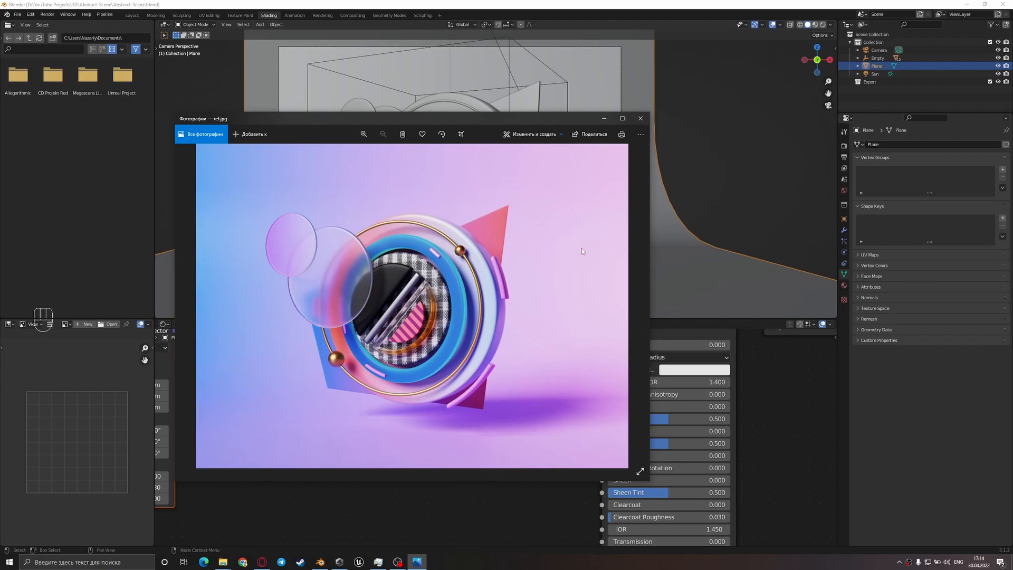
click(709, 193)
key(z)
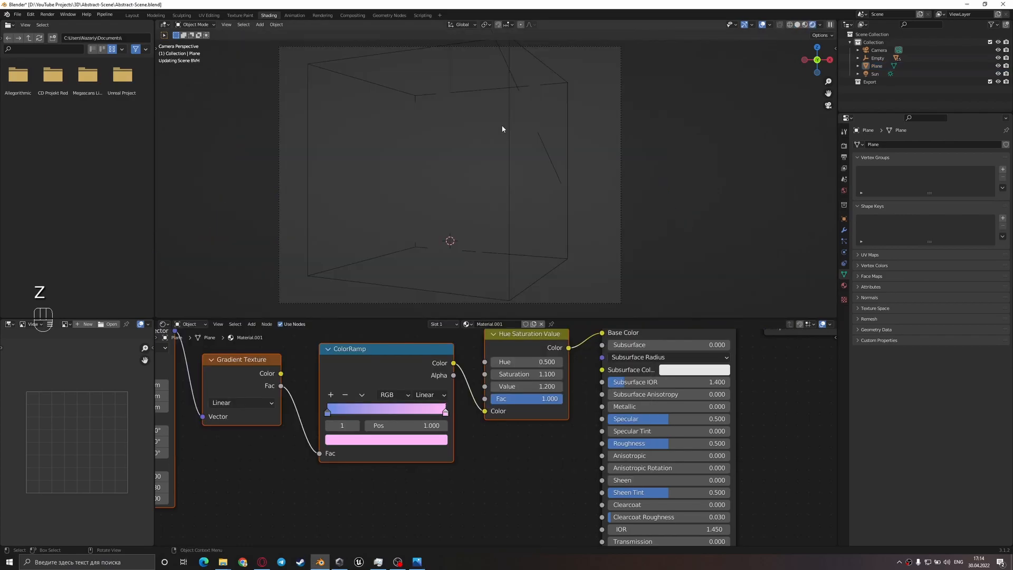
click(486, 160)
click(494, 172)
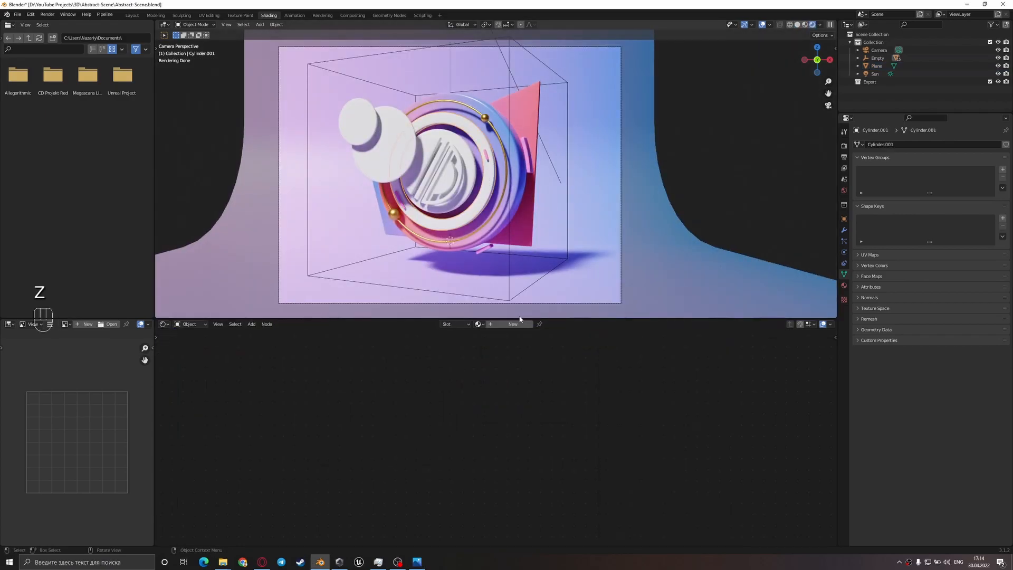
click(641, 390)
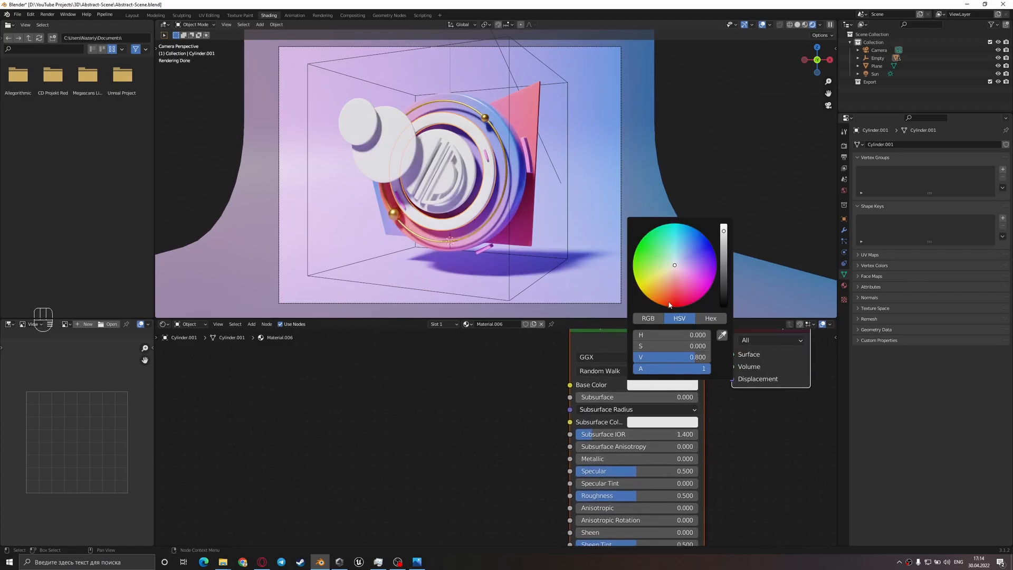
drag(597, 396, 698, 399)
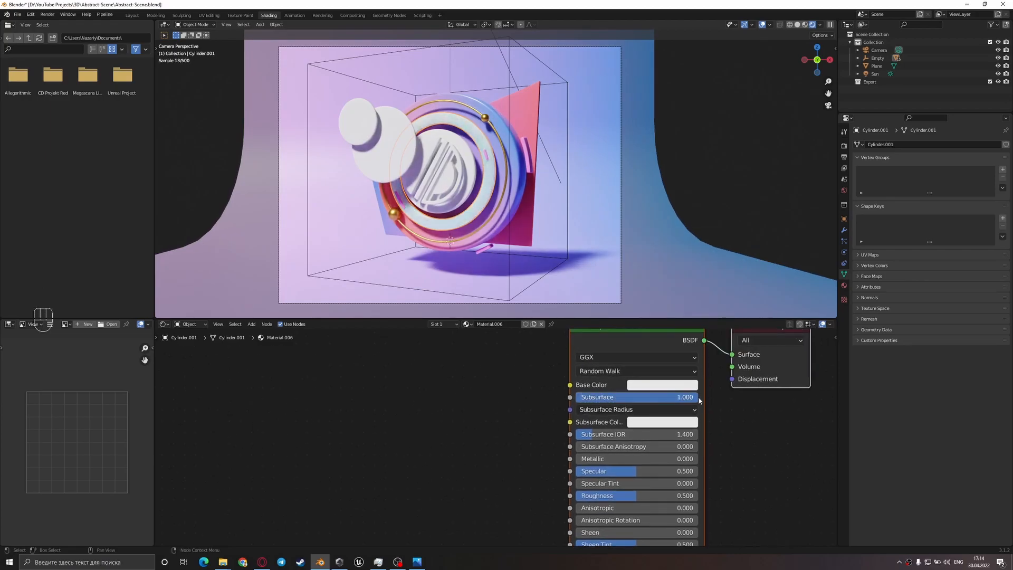
- Set the ring's subsurface colour to blue with hue 0.651, saturation 0.85 and value 1, and its base colour to light blue
click(655, 424)
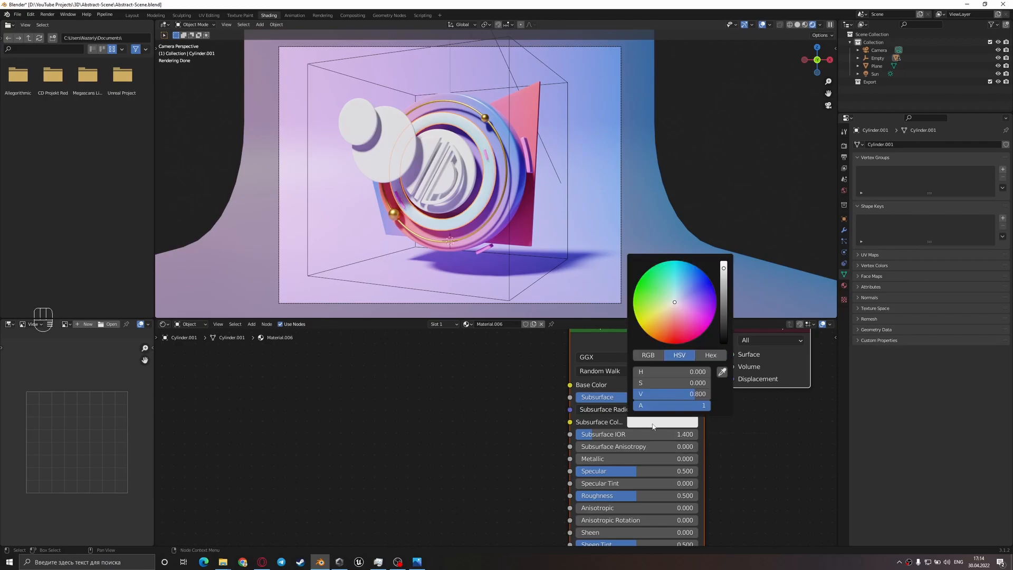
mouse_move(681, 328)
mouse_down()
mouse_move(691, 287)
mouse_move(723, 261)
mouse_up()
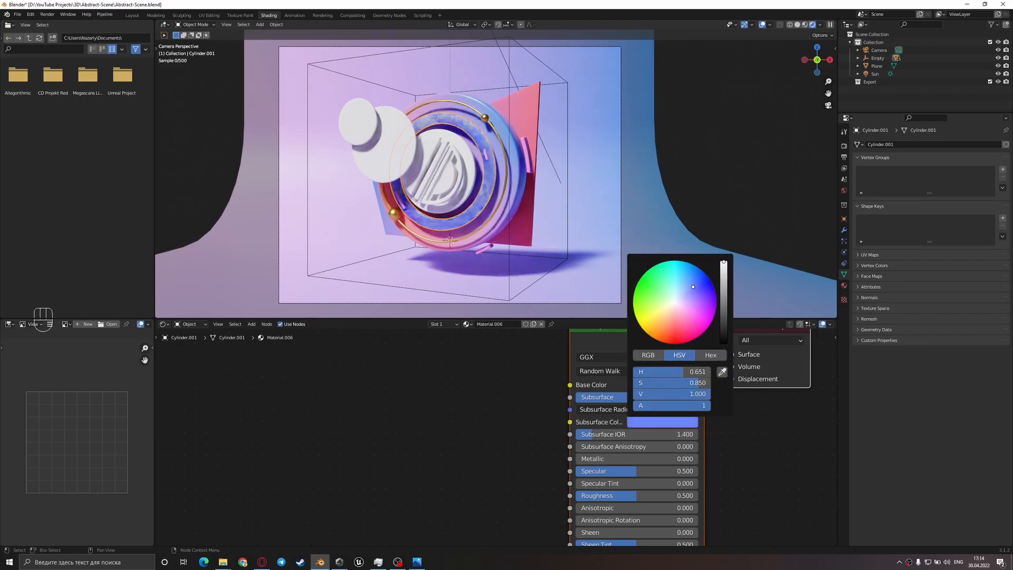
scroll(549, 258, up, 3)
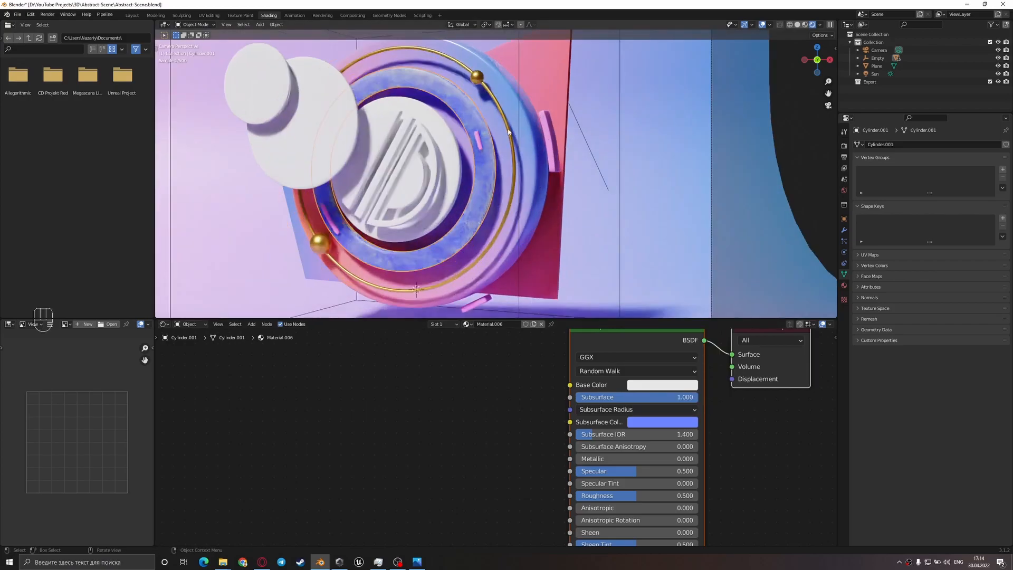
click(636, 385)
drag(698, 288, 683, 242)
click(505, 228)
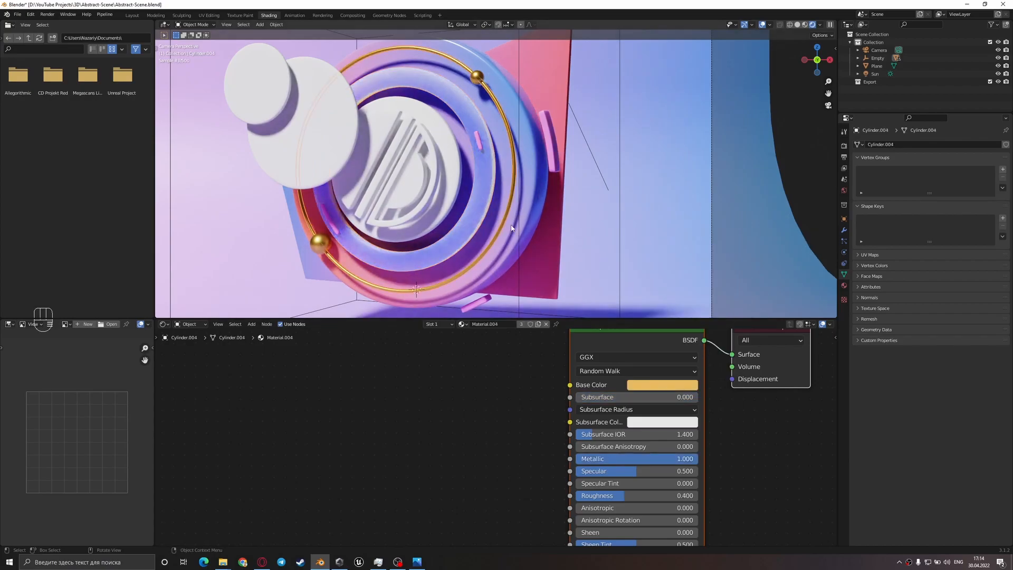
click(498, 165)
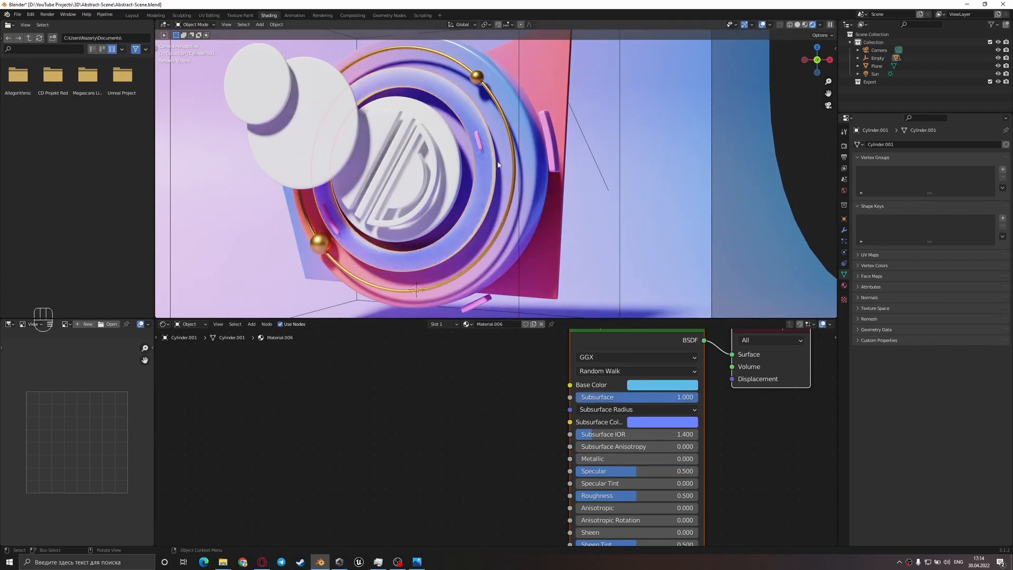
- Change the wide ring's subsurface colour to a darker, deeper blue and check it against the surrounding discs
click(680, 390)
click(675, 421)
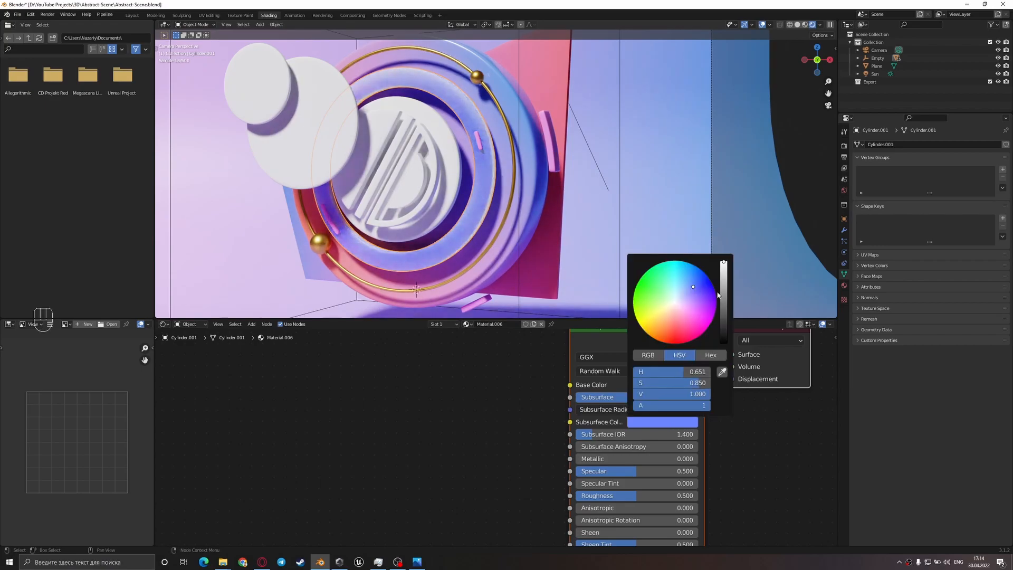
drag(694, 286, 724, 288)
click(511, 207)
scroll(505, 223, up, 2)
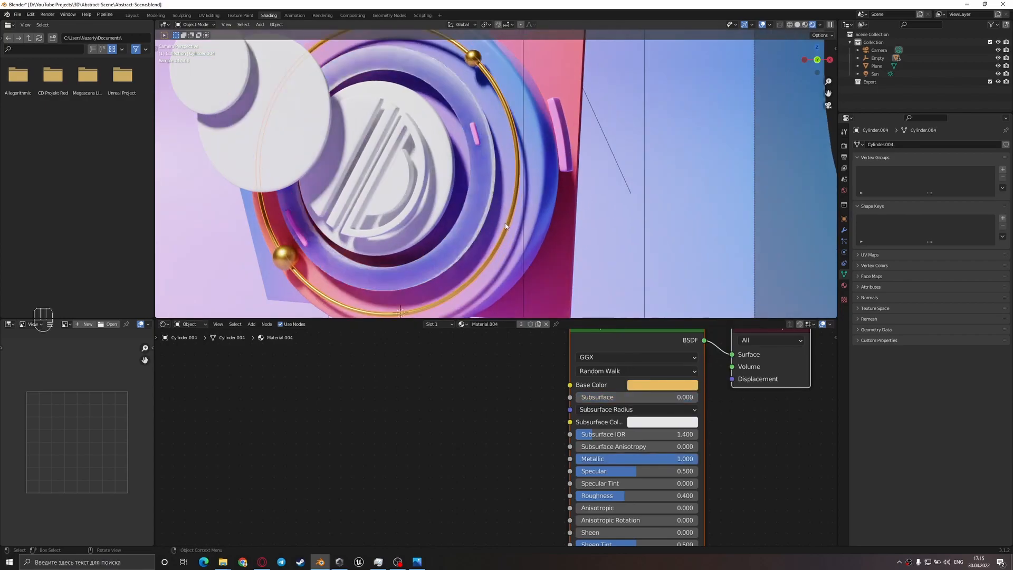
click(480, 201)
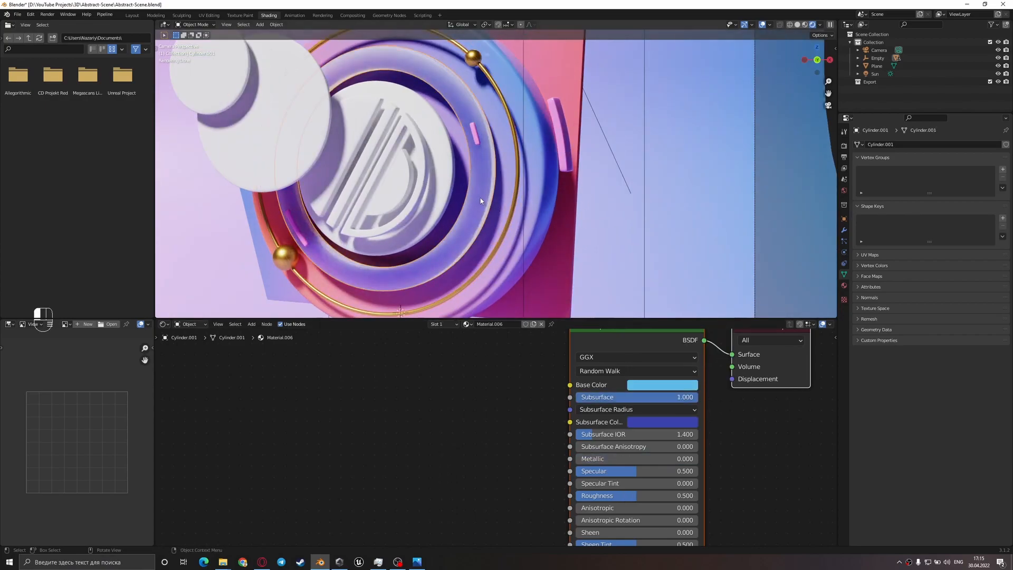
click(648, 422)
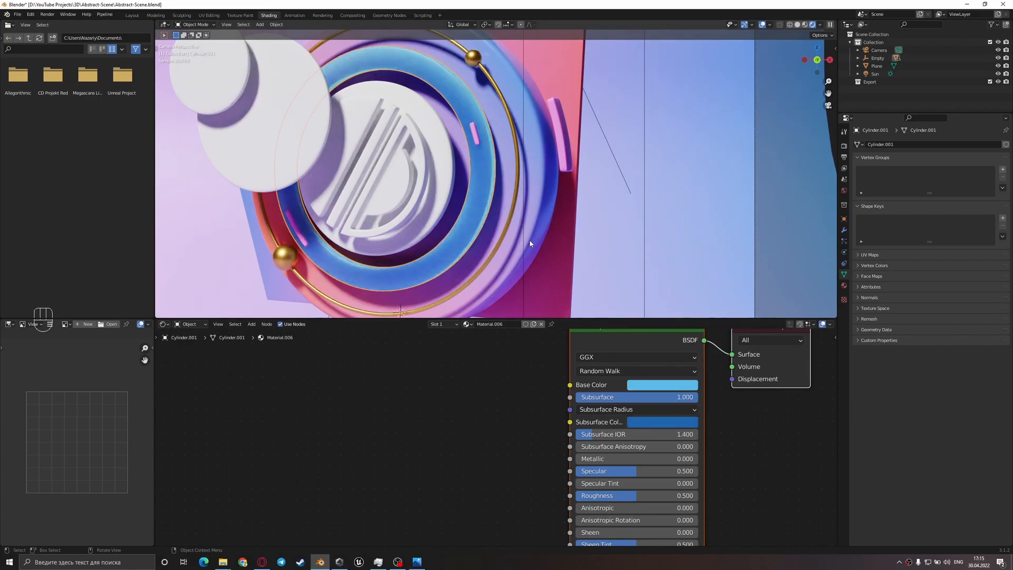
click(526, 254)
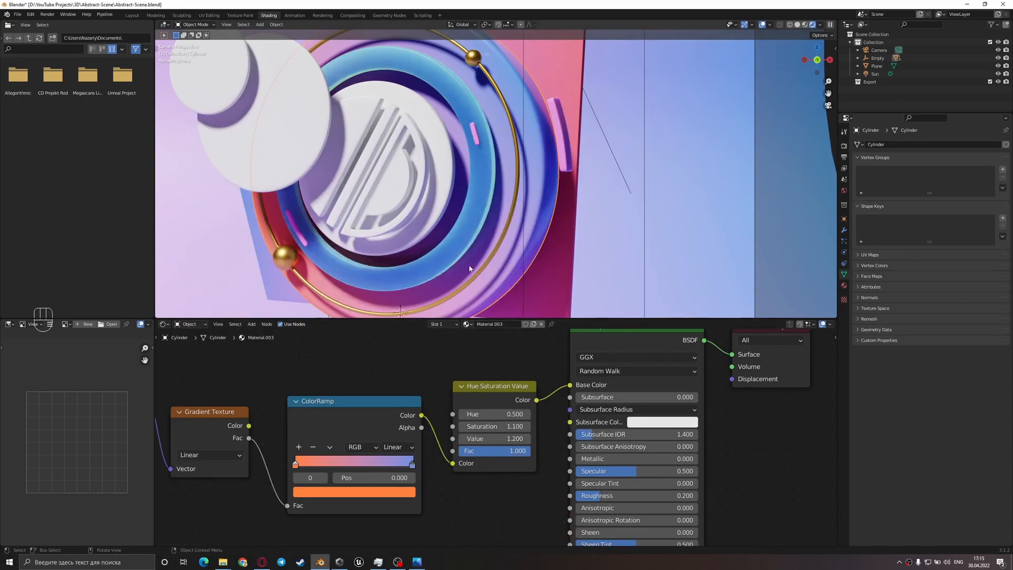
- View the model from the side in solid shading and scale the wide blue ring along its local Z axis
key(z)
middle_drag(597, 233, 490, 237)
scroll(490, 236, up, 4)
click(366, 274)
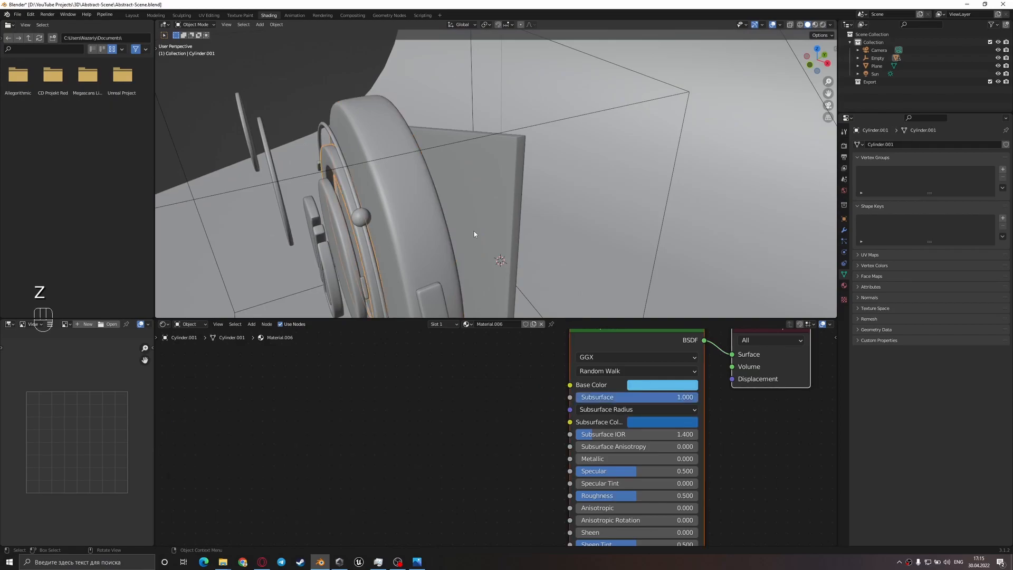
key(s)
key(y)
key(y)
key(x)
key(x)
key(z)
key(z)
click(490, 236)
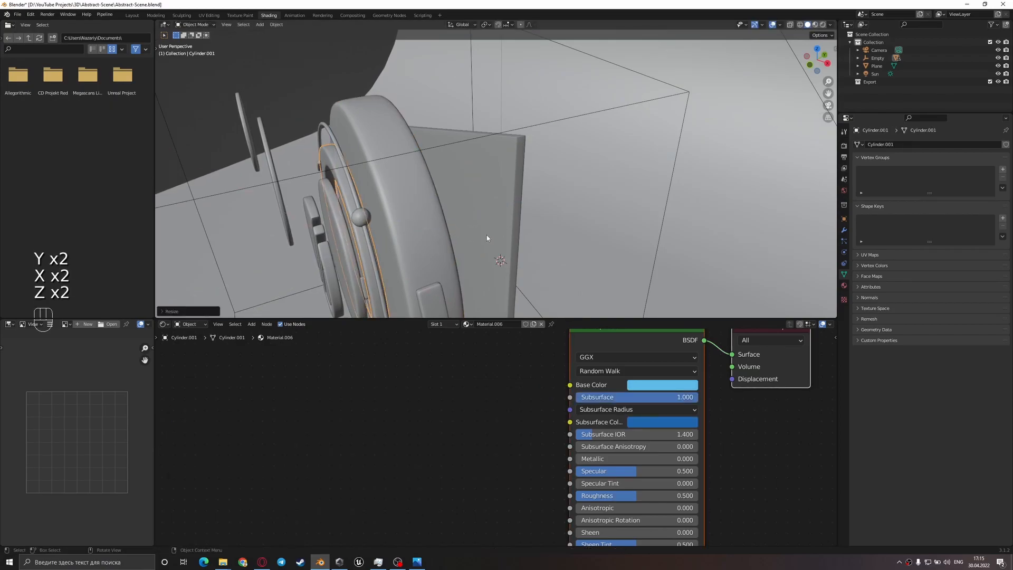
- Move the wide blue ring slightly along its local Z axis and apply its object transform
key(g)
key(y)
key(z)
key(z)
click(485, 236)
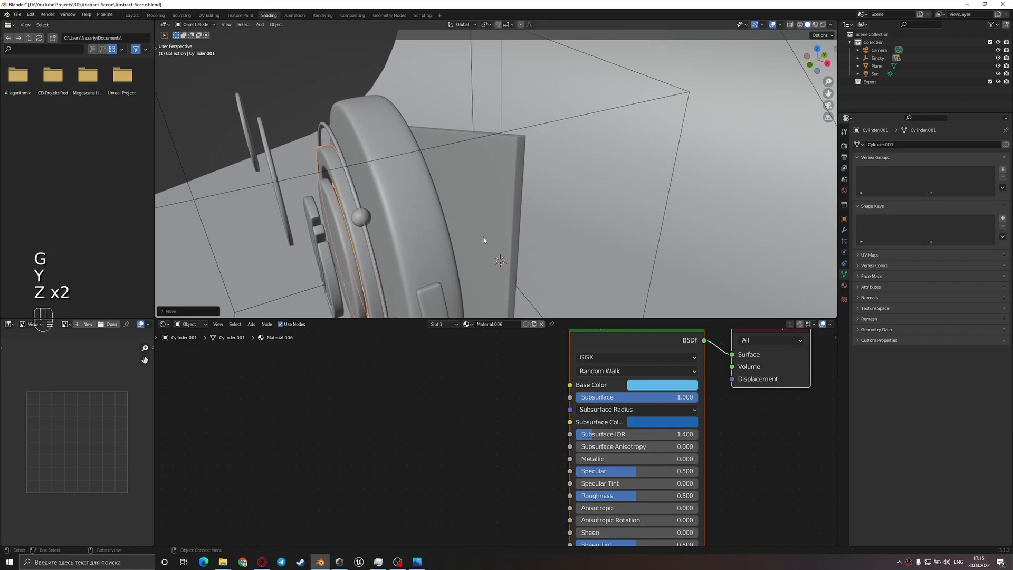
key(ctrl+a)
click(483, 239)
- Preview the blue ring through the camera in rendered shading, return to solid shading and save the file
key(KP_0)
key(z)
click(520, 93)
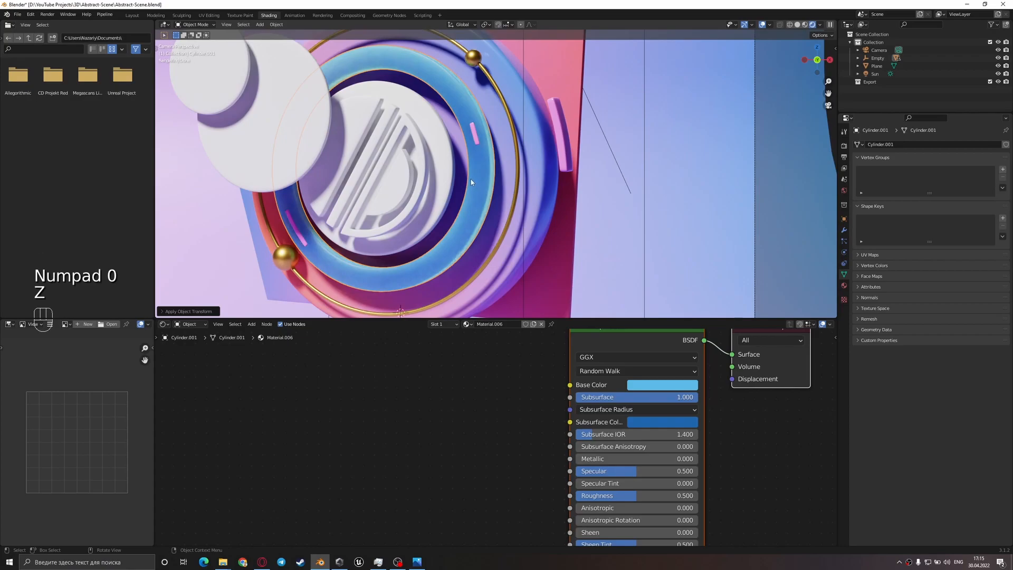
scroll(470, 182, down, 5)
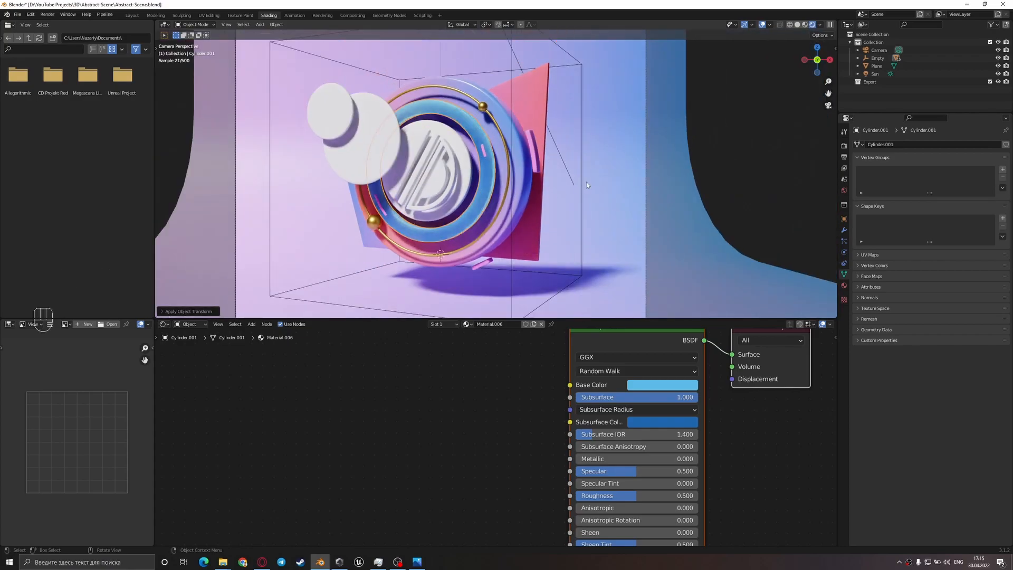
click(586, 183)
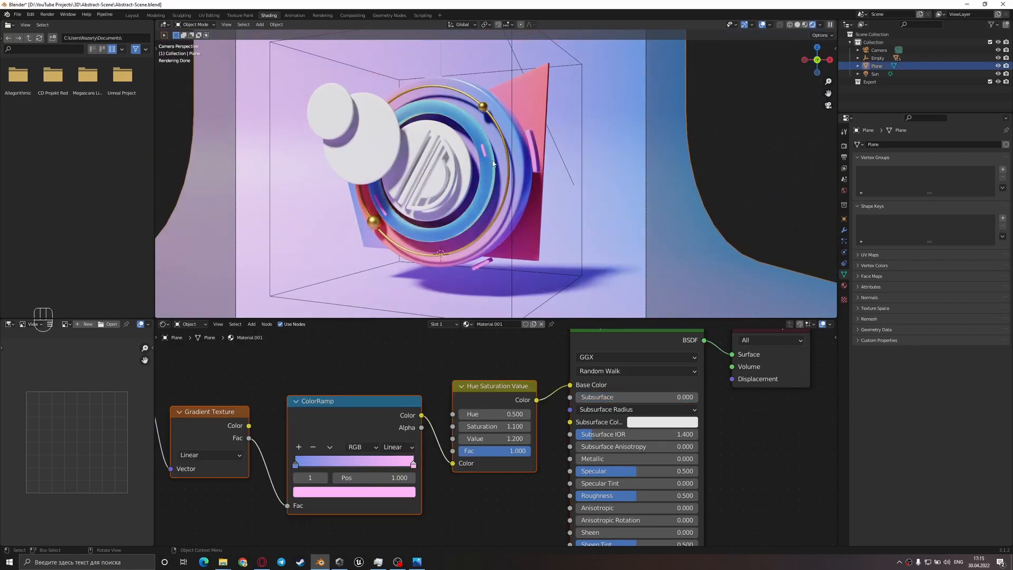
key(z)
click(554, 177)
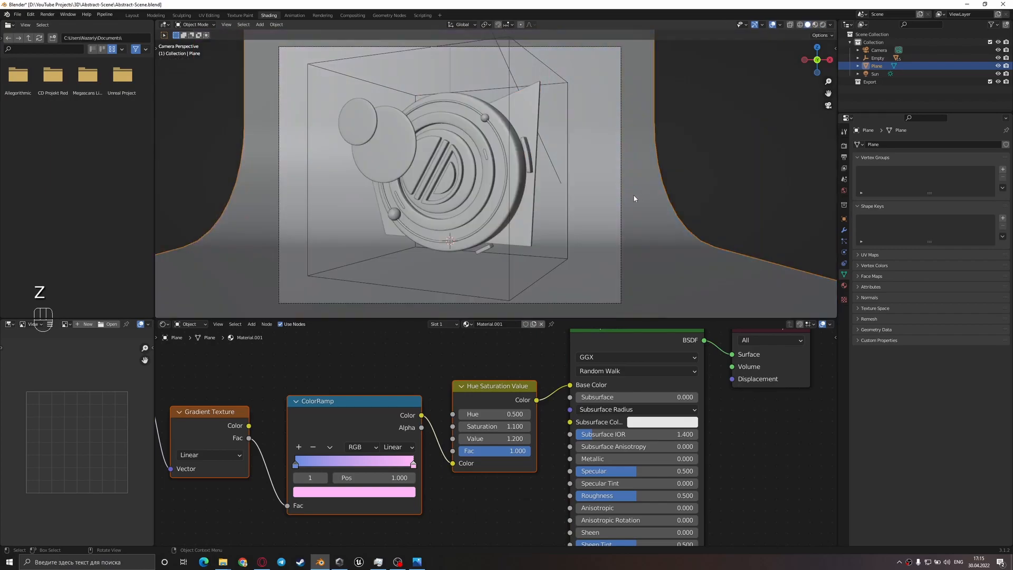
key(ctrl+s)
- Give the larger front disc a new glass-like material with transmission 1 and roughness 0.3, using the reference image as a guide
click(401, 151)
shift+middle_drag(401, 153, 478, 202)
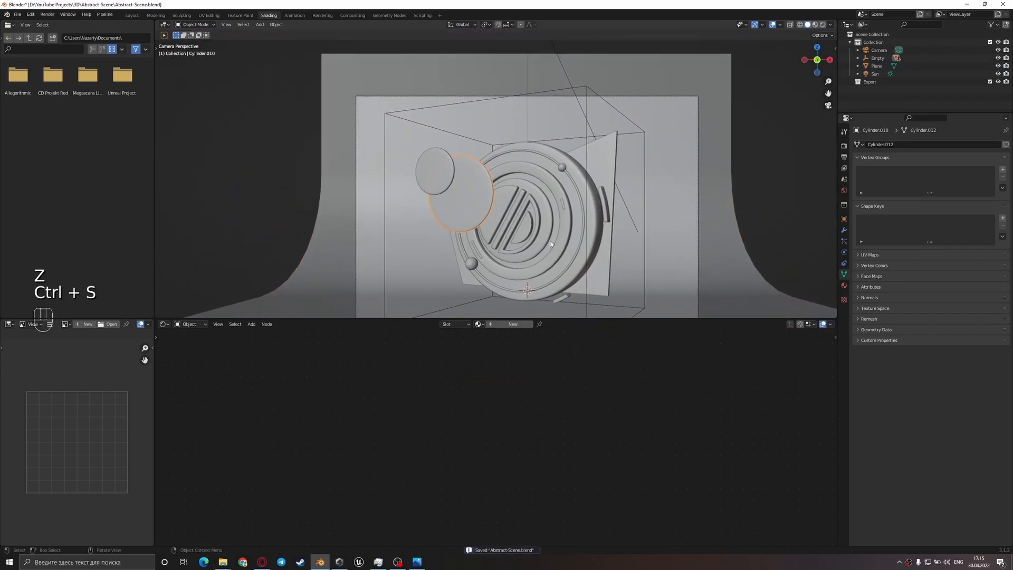
click(417, 565)
click(417, 564)
click(511, 326)
middle_drag(596, 506, 493, 416)
drag(495, 465, 568, 465)
click(525, 388)
text(0.5)
key(Return)
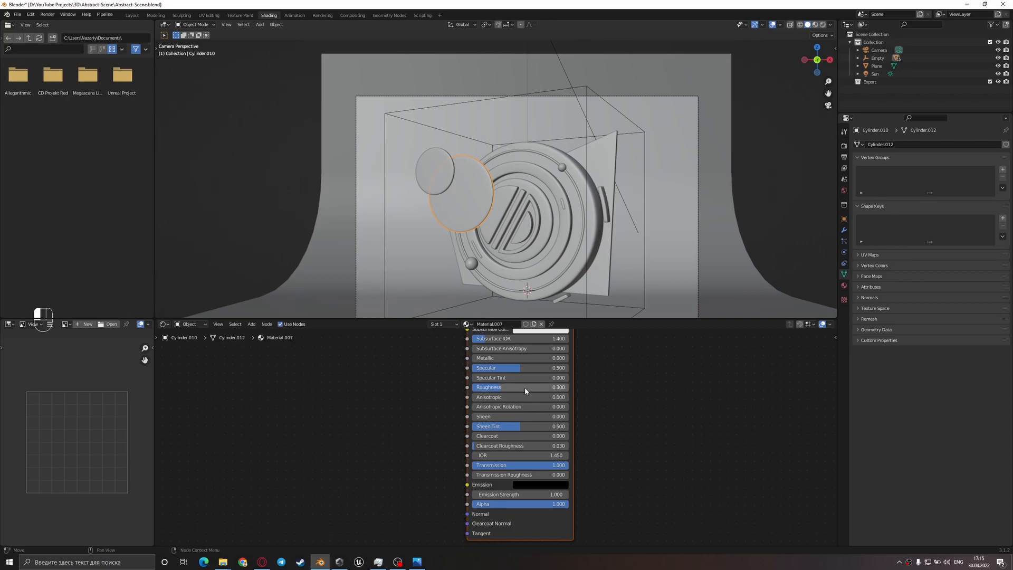
- Preview the larger glass disc in rendered shading and compare it with the reference image
key(z)
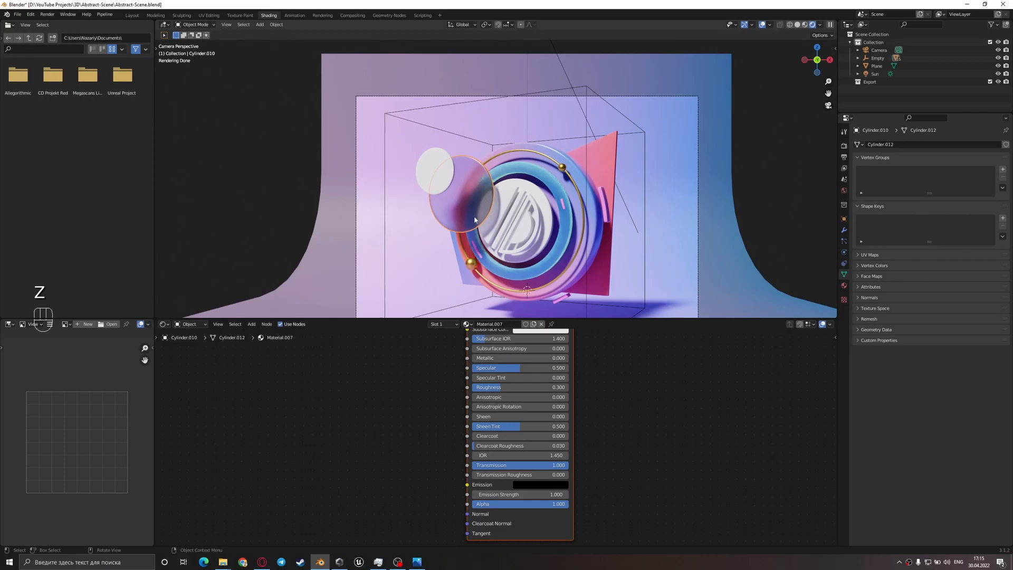
click(417, 562)
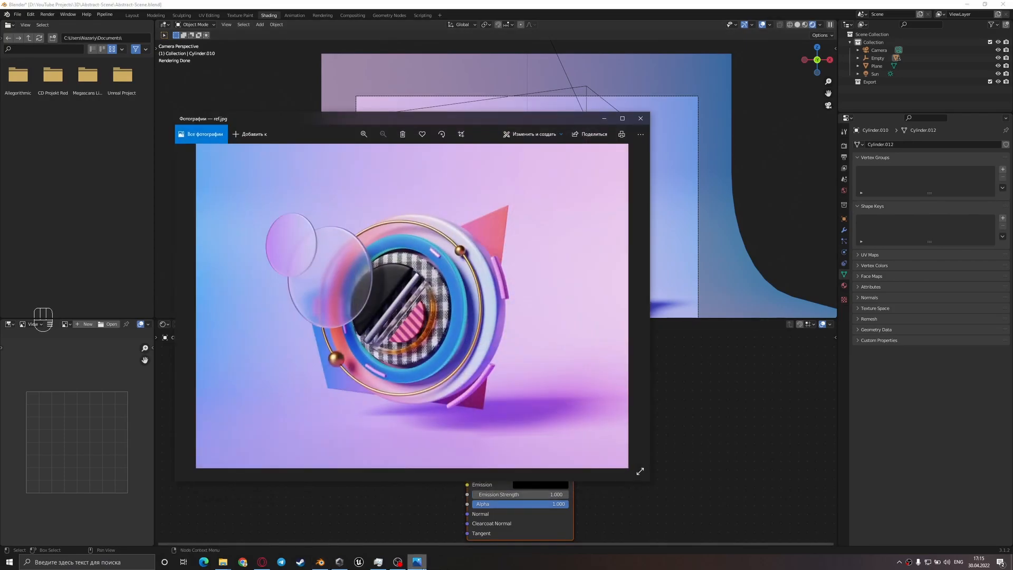
click(418, 562)
- Add a Hue Saturation Value node to the larger disc's material and connect it to the shader's base colour
key(shift+a)
text(hue)
key(Return)
click(357, 338)
middle_drag(359, 340, 364, 411)
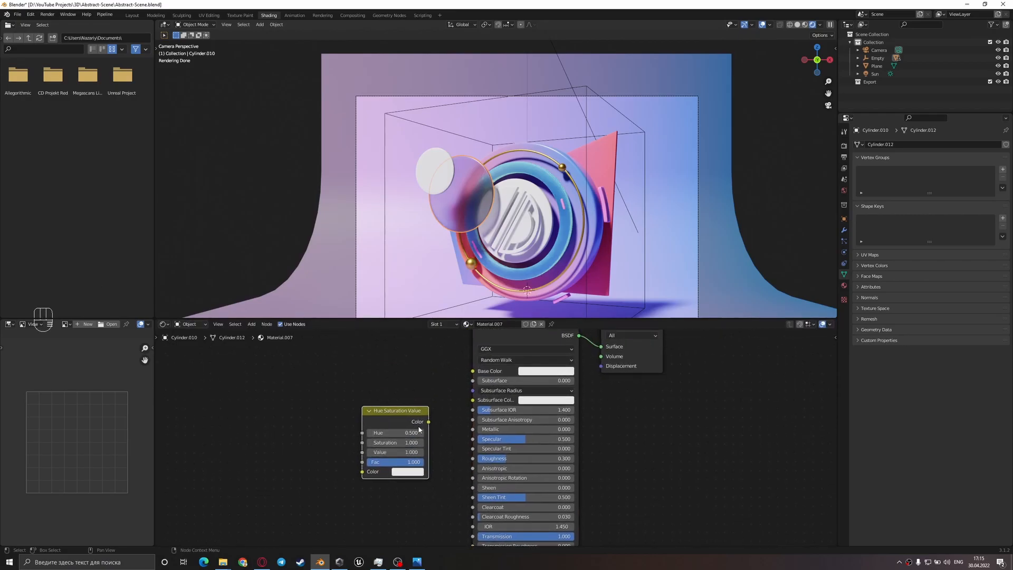
drag(427, 422, 476, 371)
drag(414, 466, 416, 425)
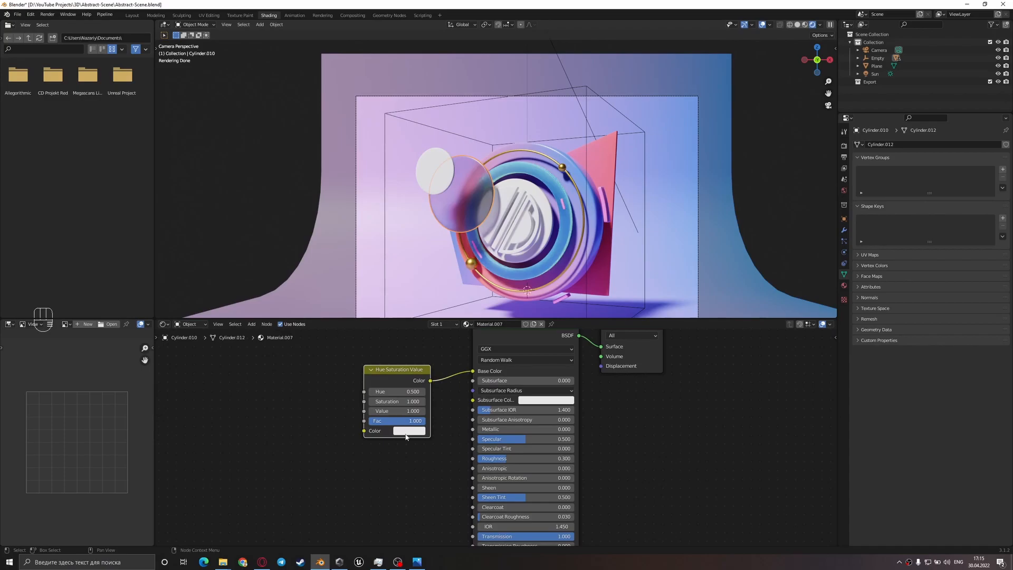
- Brighten the Hue Saturation Value node's colour to white, set its value to 1.3, and save the file
click(409, 432)
click(413, 411)
text(1.3)
key(Return)
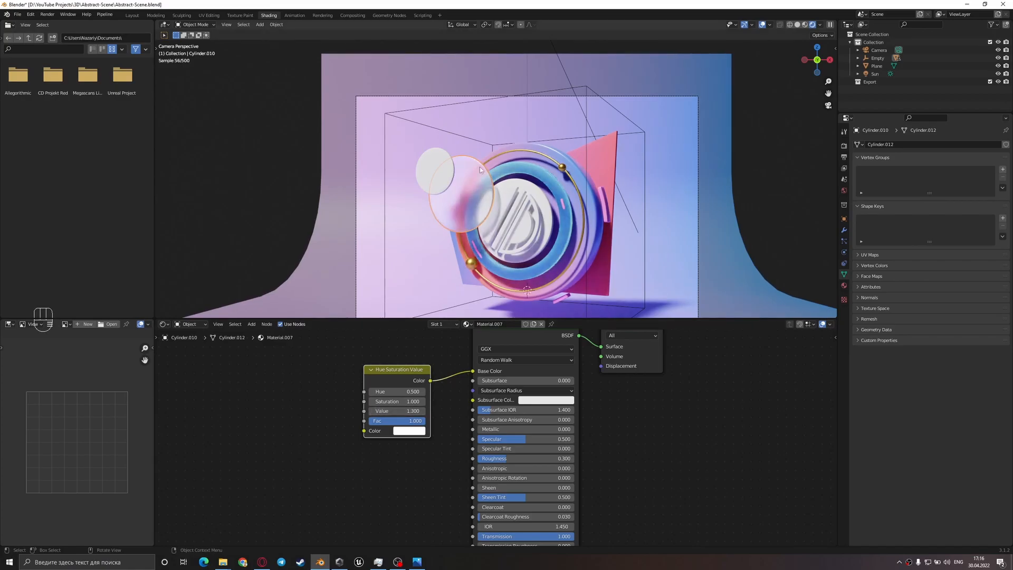
key(ctrl+s)
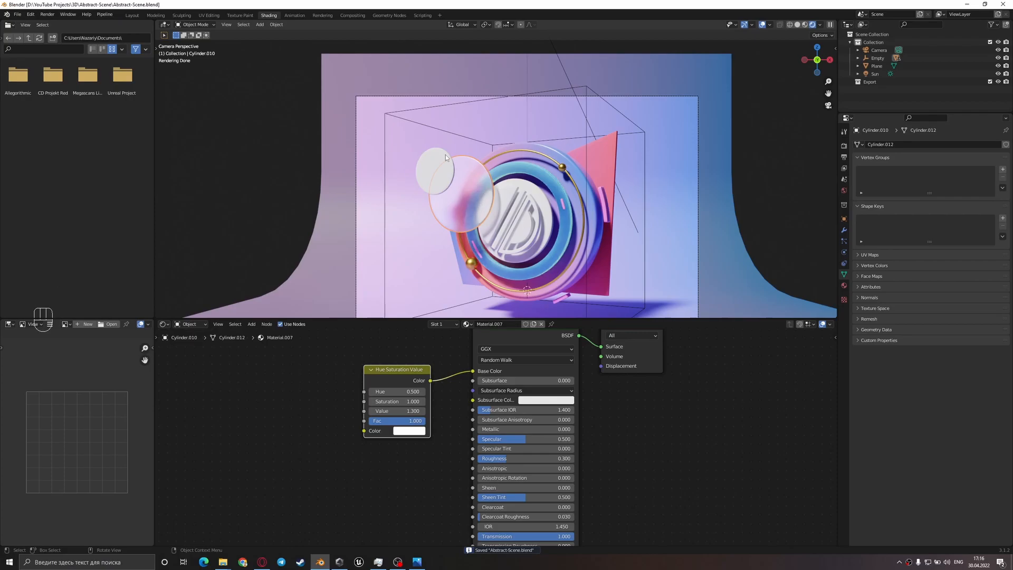
- Link the larger disc's glass material to the smaller disc and make it an independent copy
scroll(479, 230, down, 1)
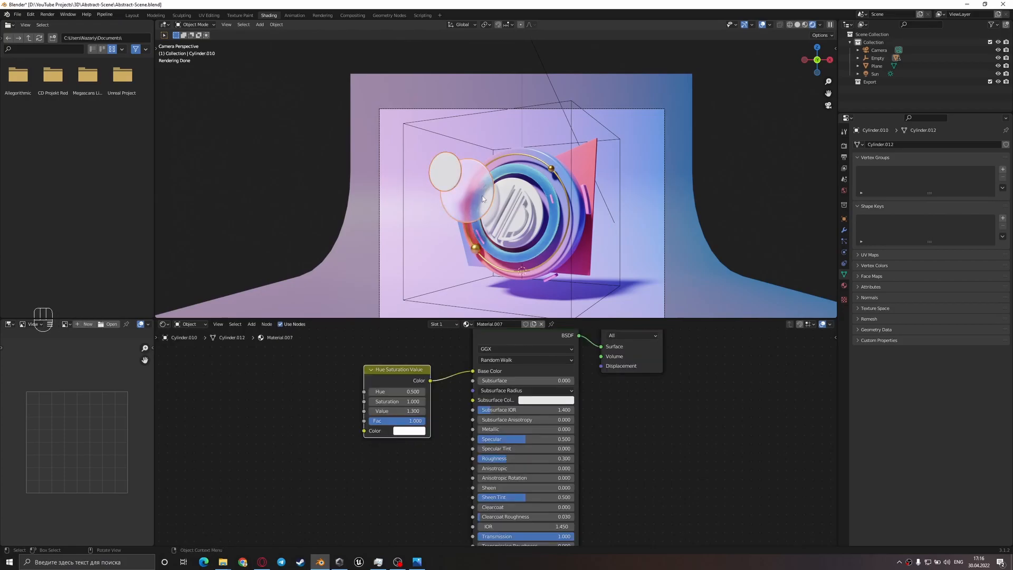
key(ctrl+l)
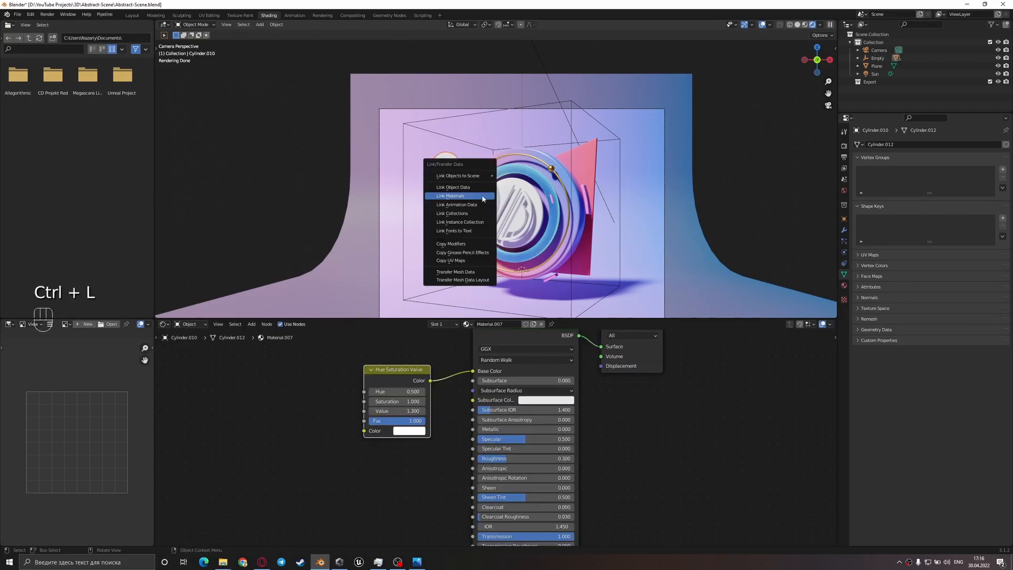
click(483, 196)
click(439, 165)
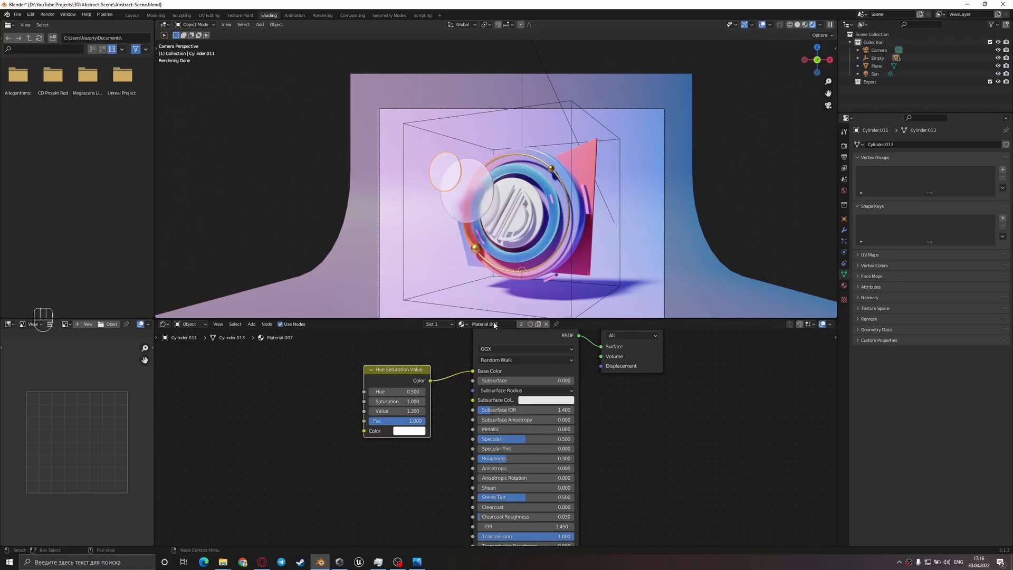
click(538, 325)
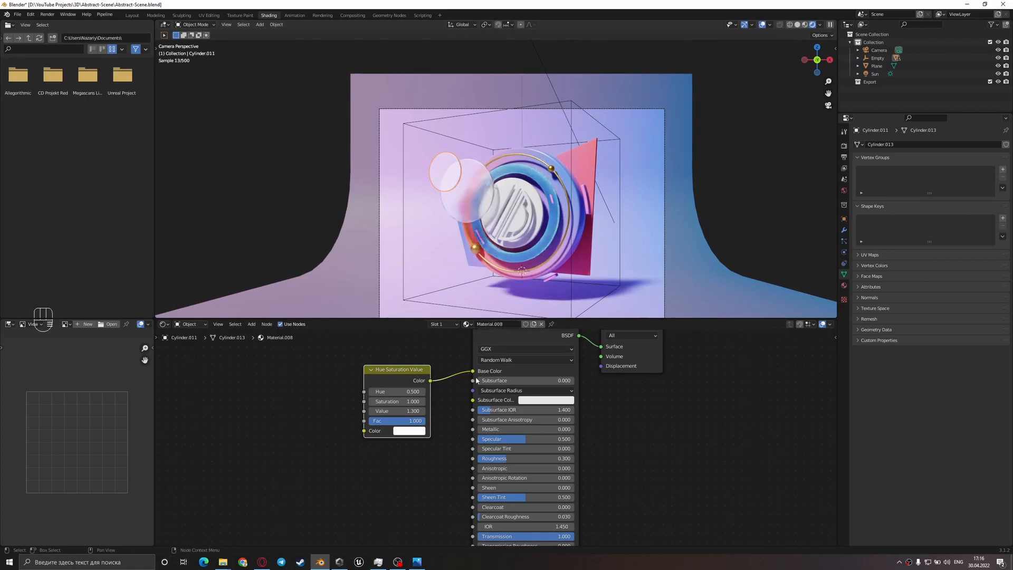
- Select the gradient node chain in the pink panel's material for copying and paste the copied gradient nodes into the small disc's material
click(587, 234)
scroll(588, 235, down, 4)
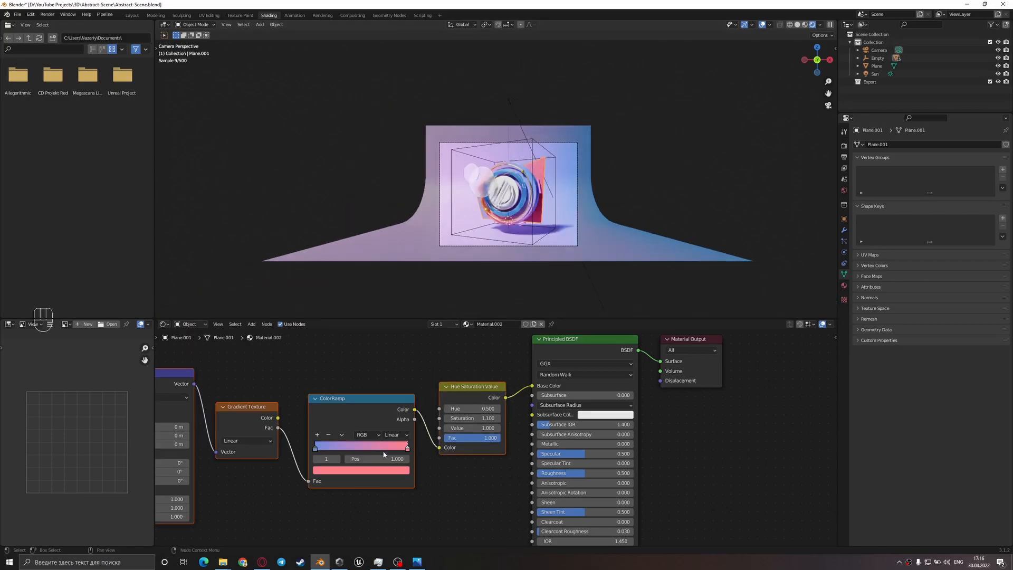
middle_drag(384, 454, 554, 422)
scroll(528, 423, down, 6)
drag(248, 481, 524, 374)
key(ctrl+c)
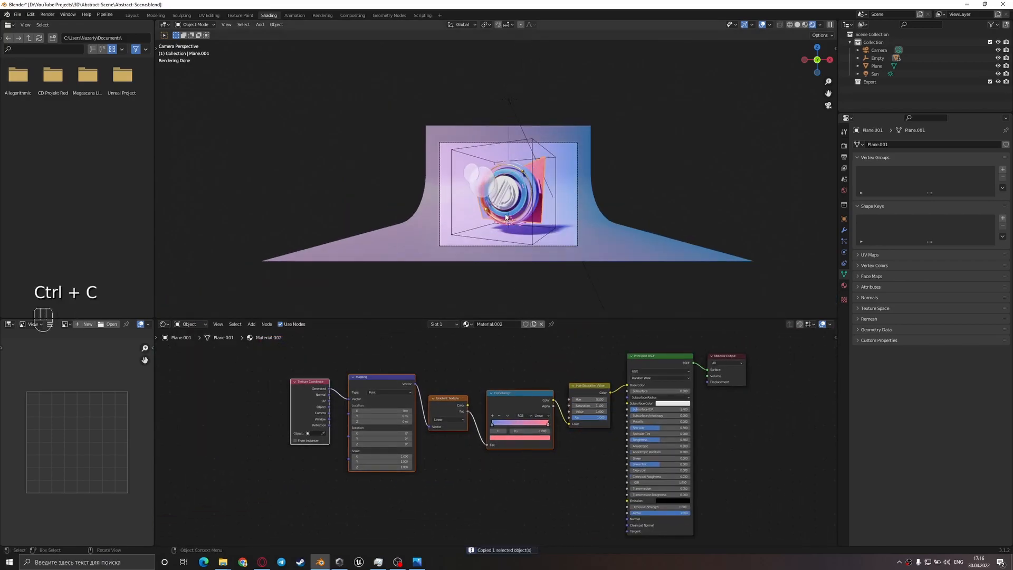
click(474, 175)
middle_drag(442, 407, 473, 406)
key(ctrl+v)
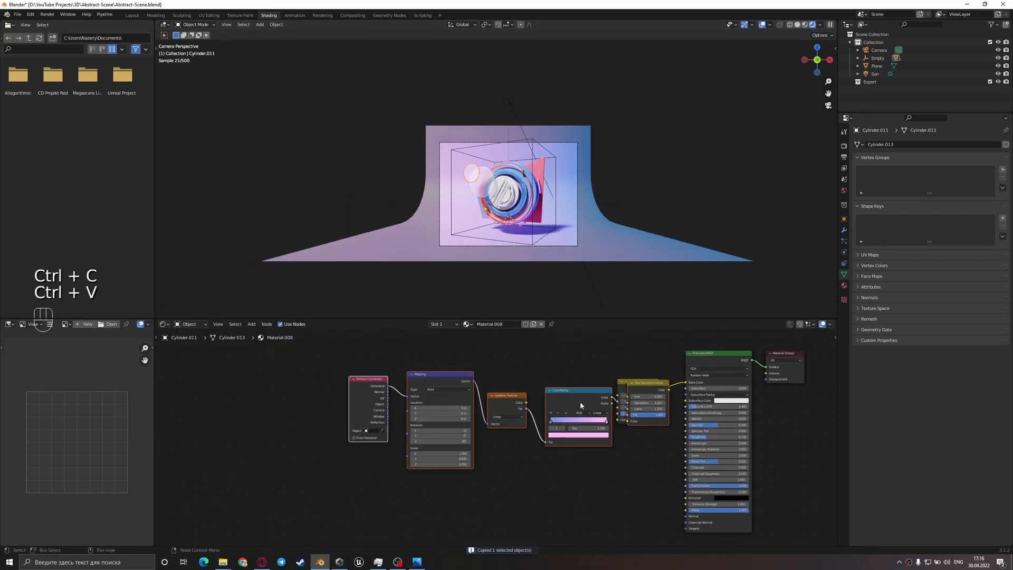
- Delete the duplicate Hue Saturation Value node, connect the ColorRamp to the remaining one, and arrange the pasted nodes
drag(583, 396, 457, 394)
drag(563, 445, 619, 420)
key(Delete)
drag(553, 486, 198, 367)
drag(438, 391, 539, 385)
scroll(539, 385, up, 5)
scroll(490, 195, up, 7)
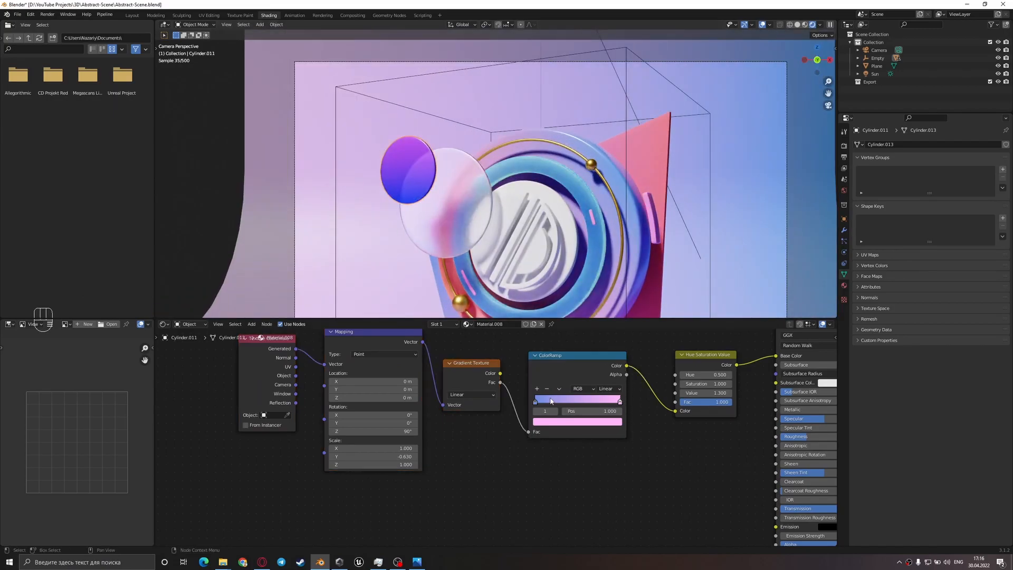
- Set the small disc's ColorRamp end stop to white and the mapping's Z rotation to 10.7°
click(605, 424)
click(581, 422)
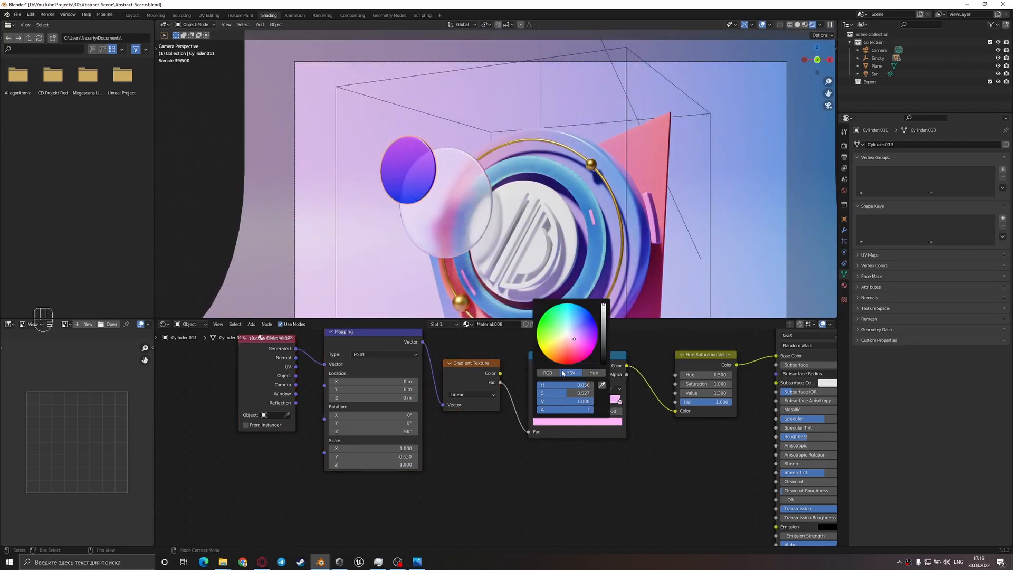
drag(575, 386, 588, 393)
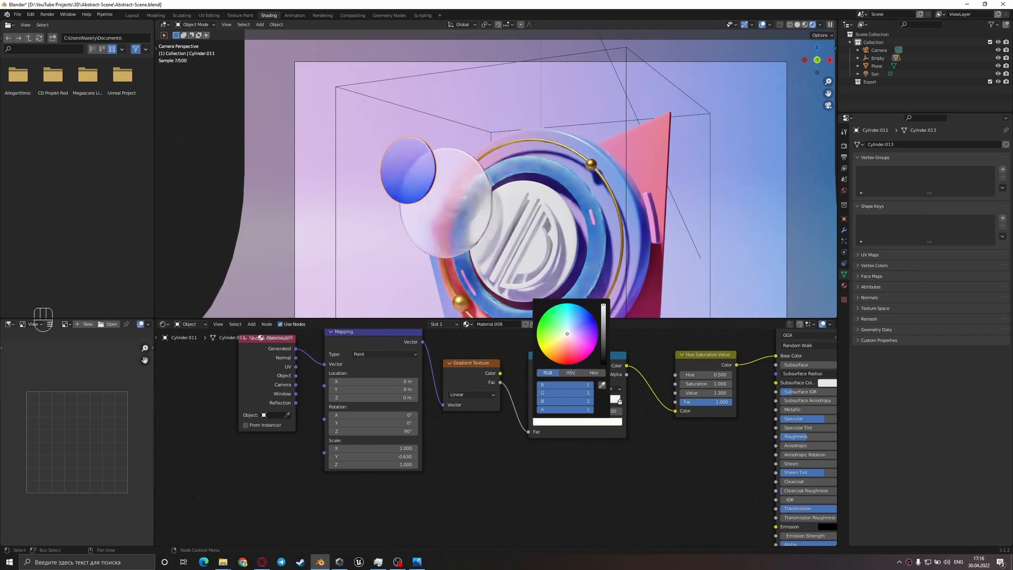
drag(375, 429, 350, 430)
- Change the small disc's ColorRamp start stop to a pale pink and save the file
click(535, 401)
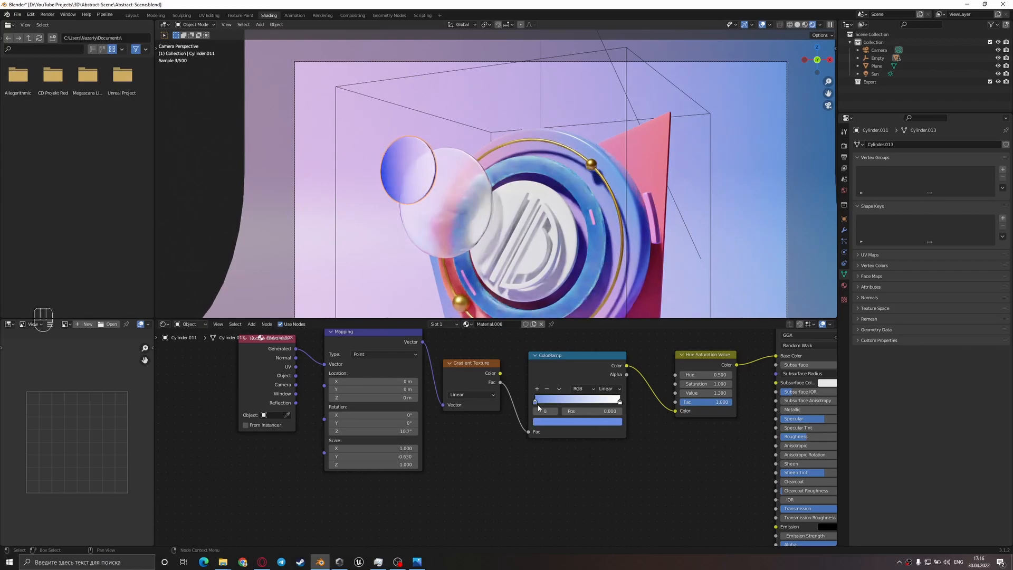
click(561, 422)
click(564, 340)
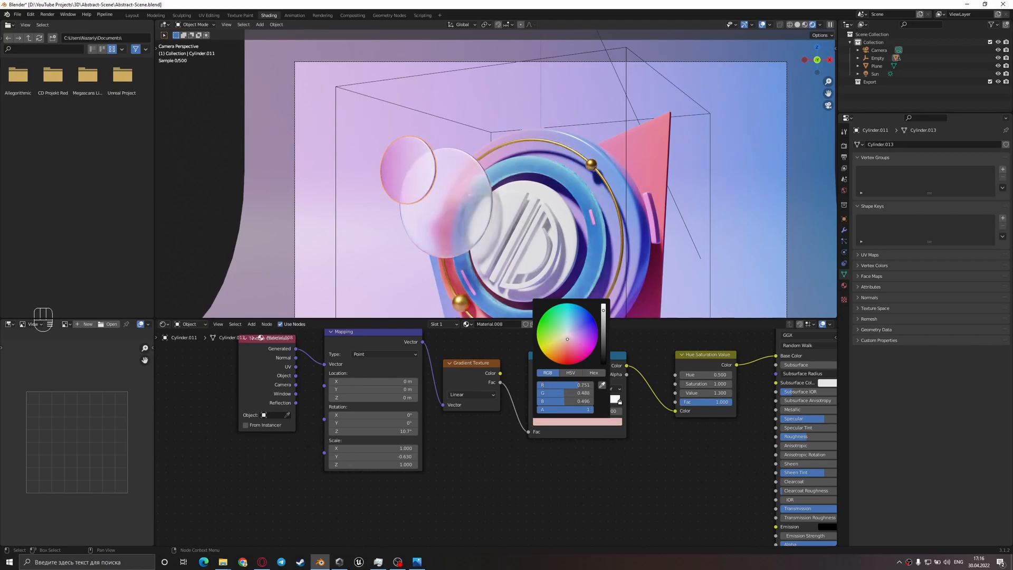
click(503, 197)
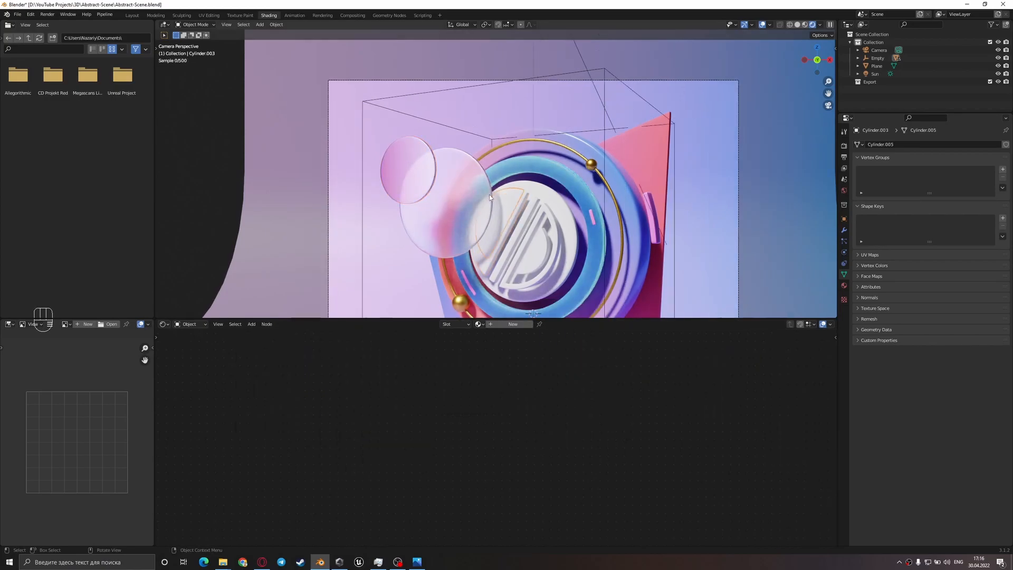
scroll(481, 189, down, 2)
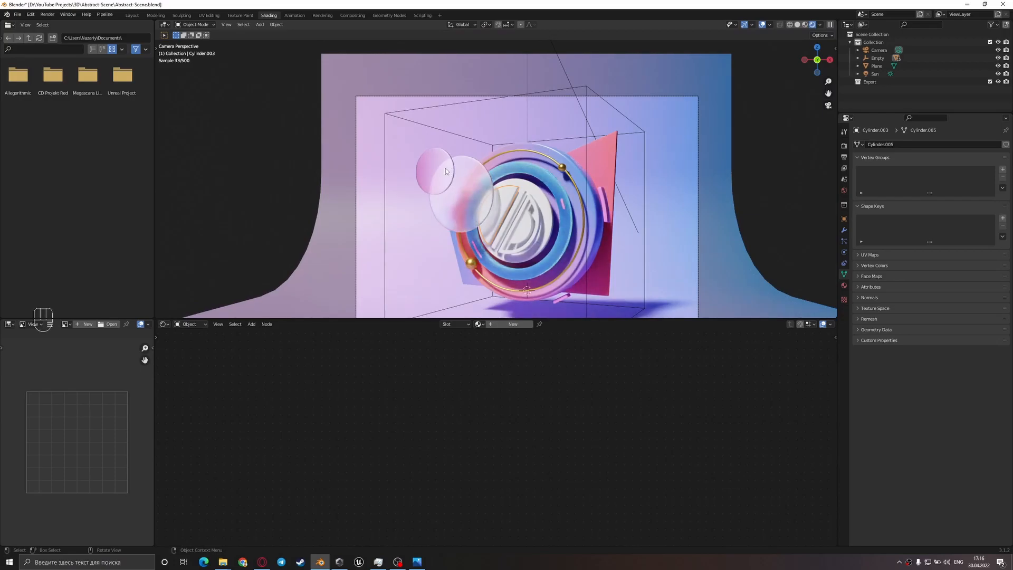
click(459, 176)
key(ctrl+s)
- Link the small disc's gradient glass material to the D-shaped piece at the centre and make it an independent copy
scroll(525, 213, up, 3)
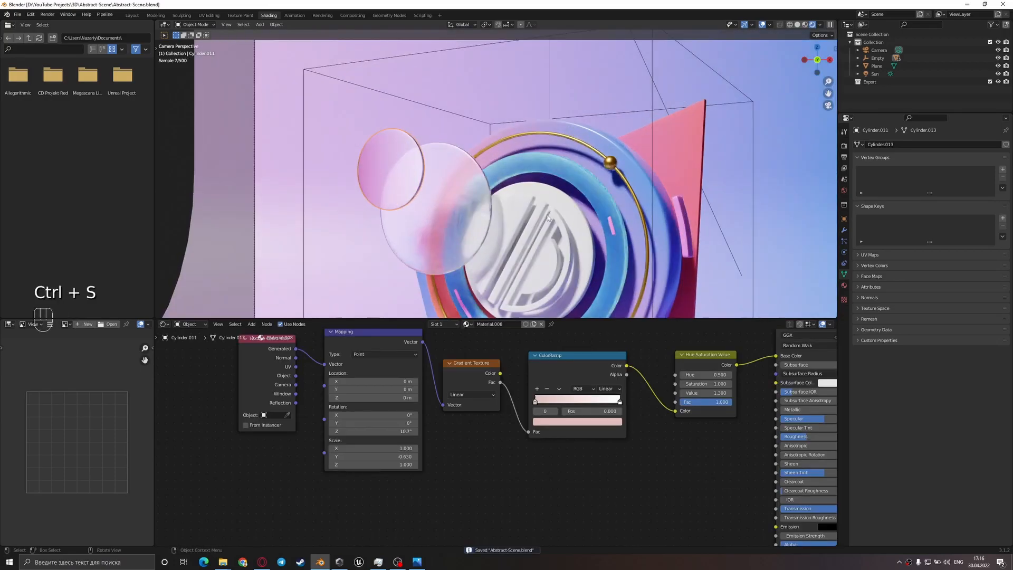
click(554, 221)
shift+click(398, 173)
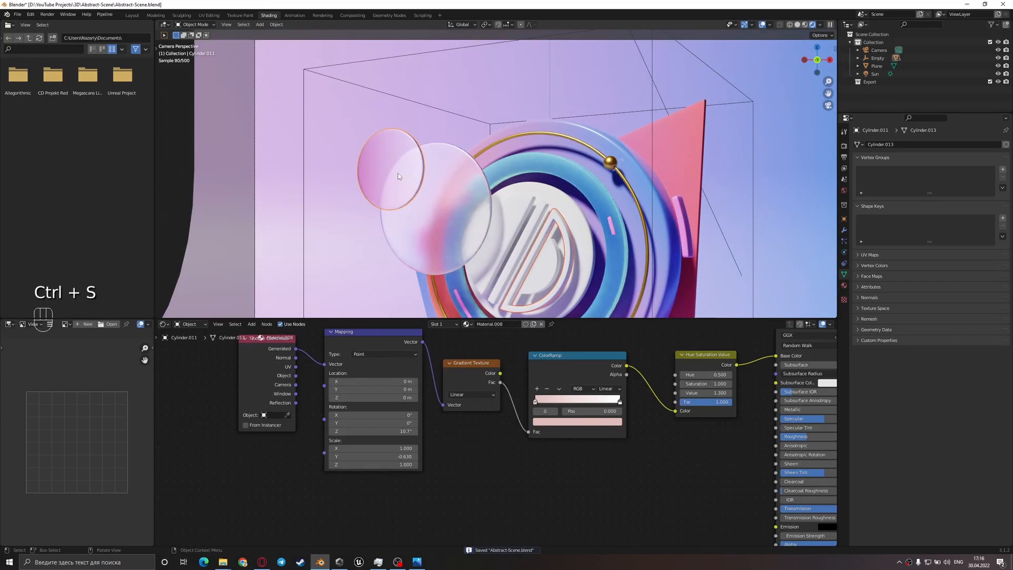
key(ctrl+l)
click(398, 173)
click(579, 250)
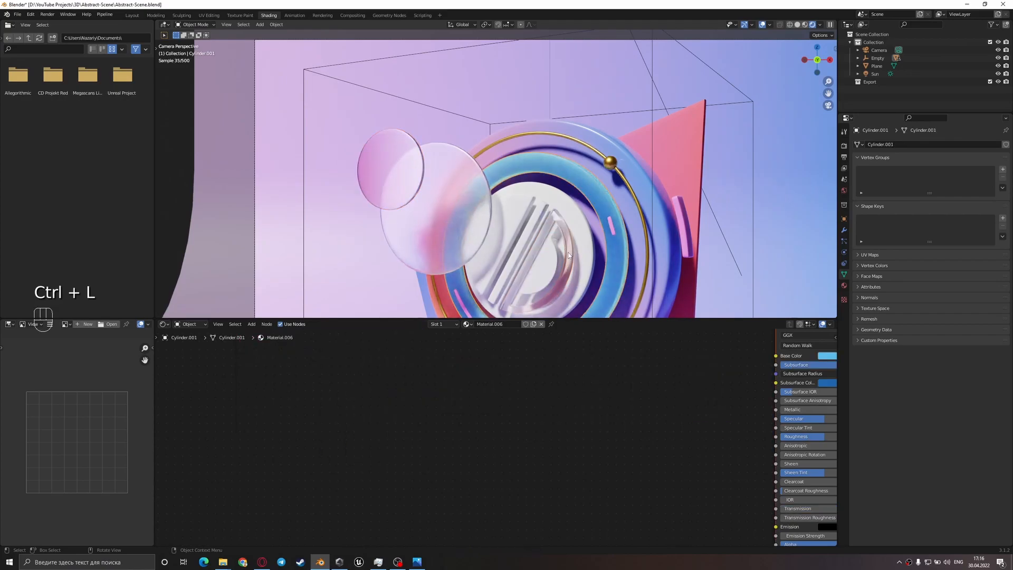
click(571, 255)
click(539, 324)
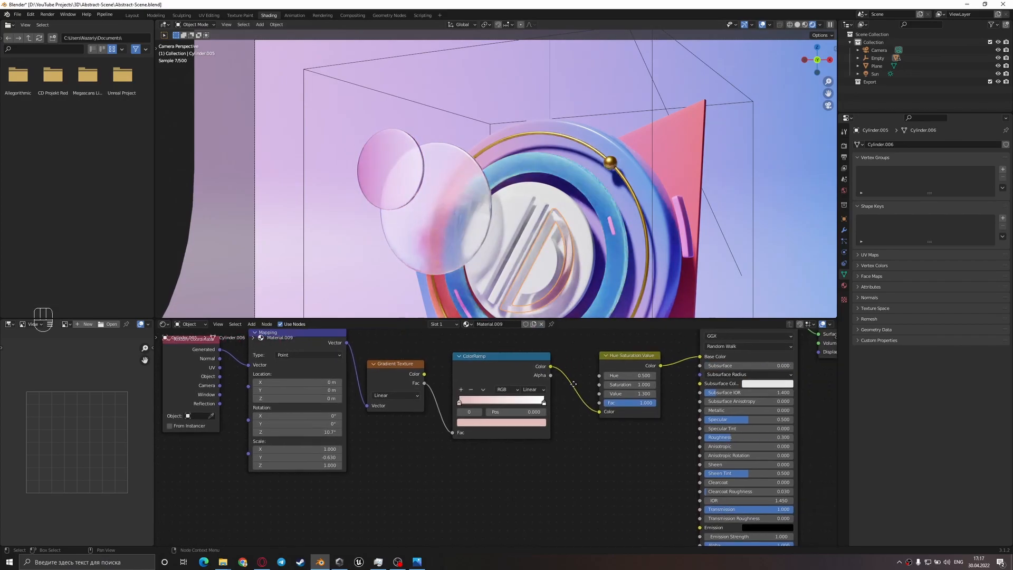
- Change the D-shaped piece's ColorRamp start stop to a bright, saturated orange and save the file
click(480, 422)
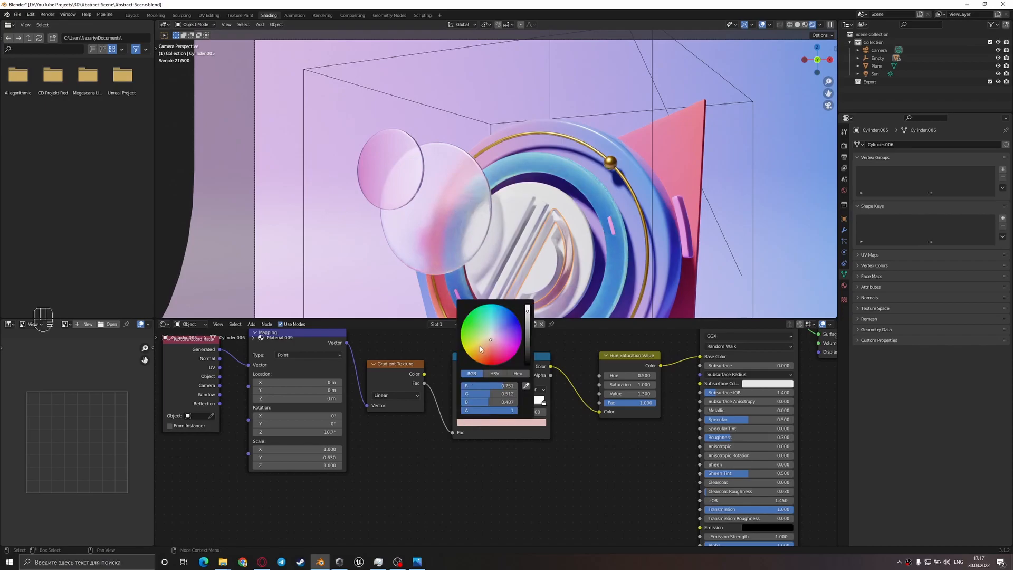
click(484, 349)
drag(528, 310, 527, 305)
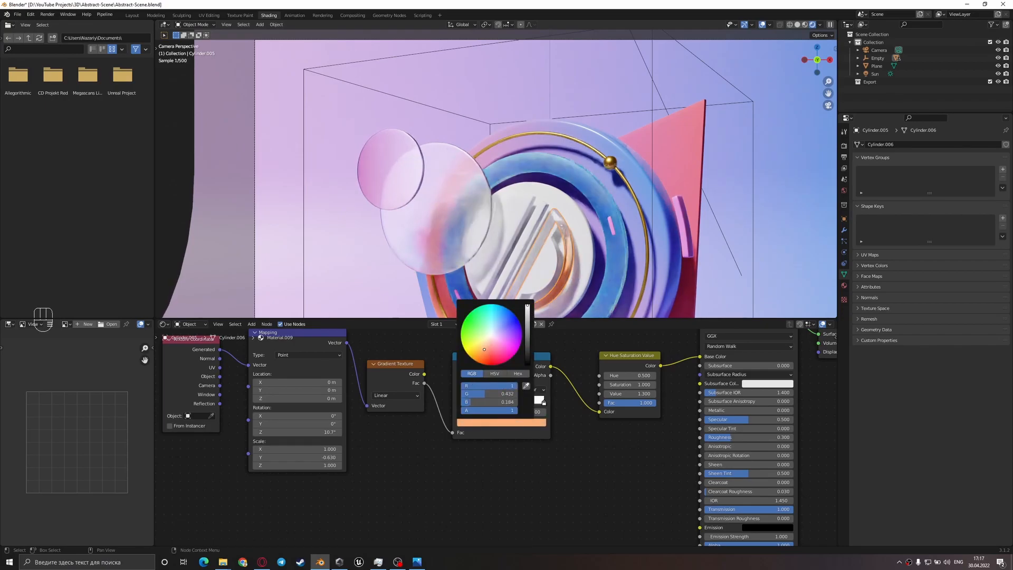
drag(492, 353, 481, 353)
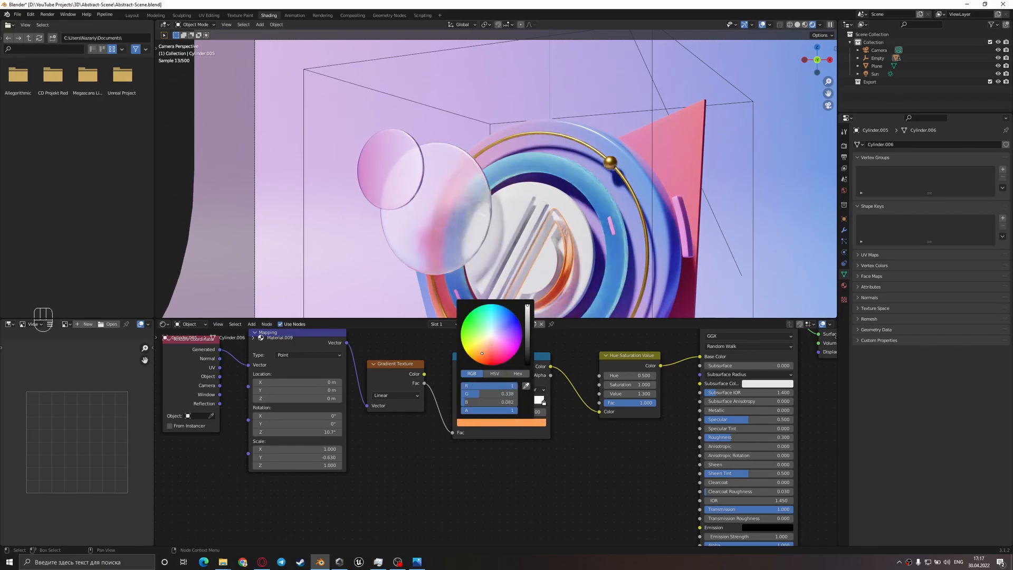
click(571, 281)
shift+middle_drag(584, 283, 579, 207)
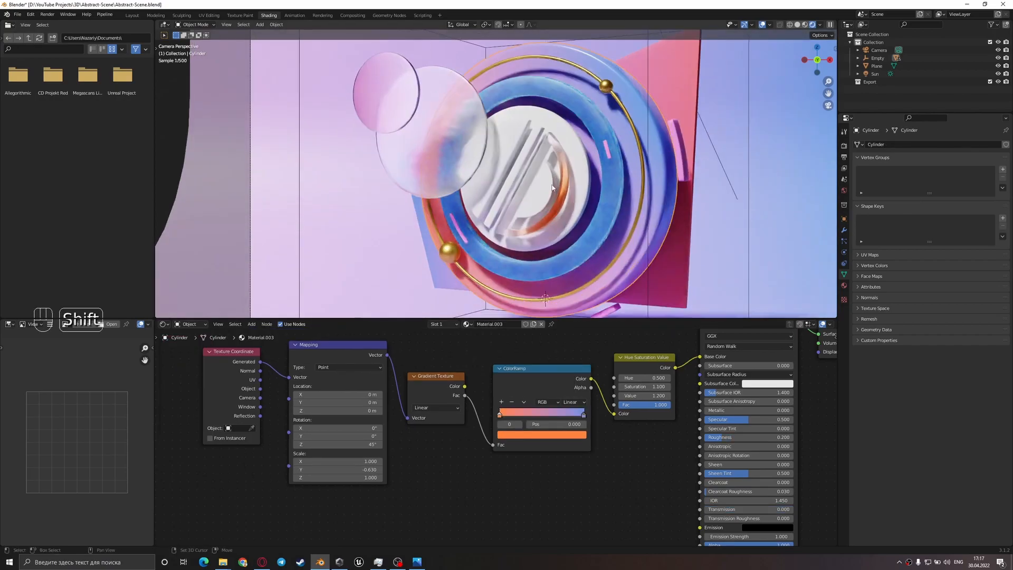
key(ctrl+s)
- Save the file and create a new material for the round inner disc behind the D-shaped piece
key(z)
click(651, 198)
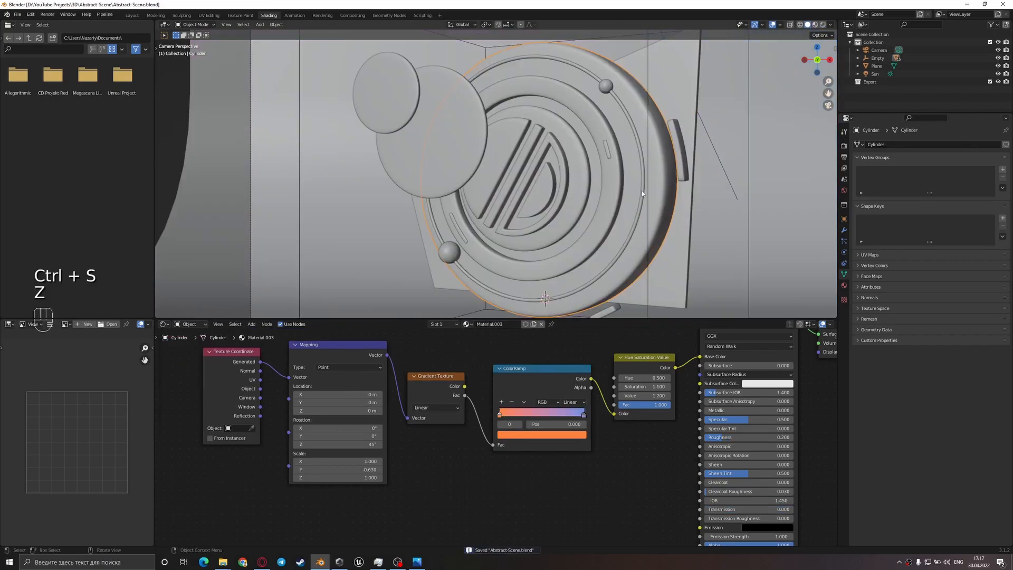
click(583, 173)
key(z)
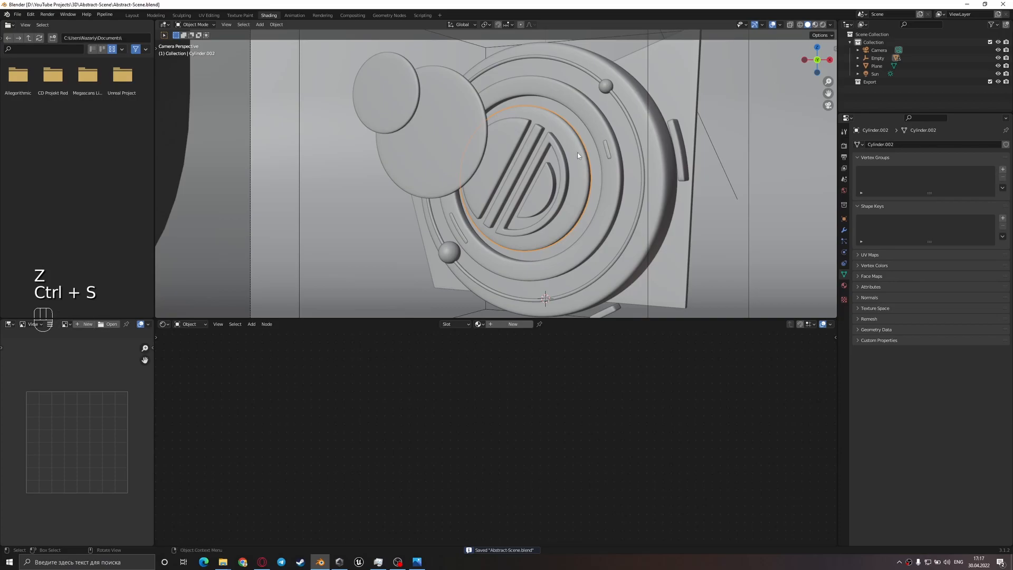
click(578, 211)
key(z)
click(650, 203)
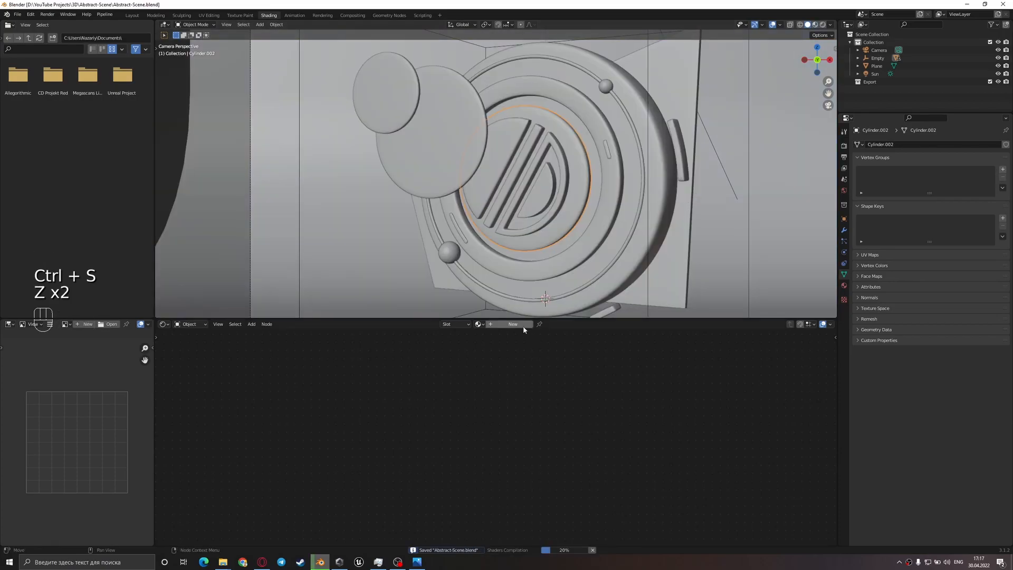
click(509, 324)
middle_drag(495, 420, 427, 464)
middle_drag(584, 396, 527, 385)
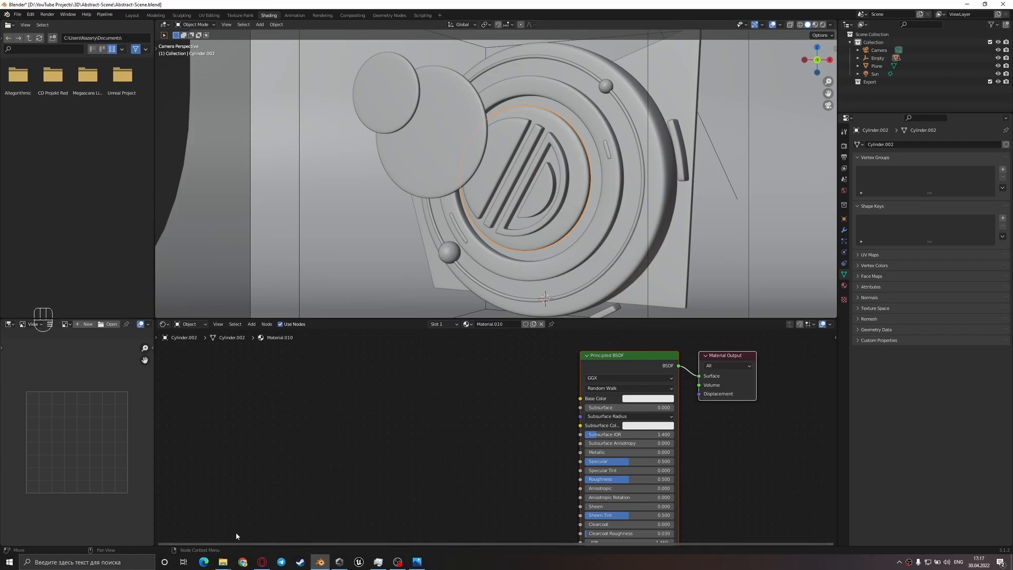
- Try to bring the three fabric_pattern_07 images from the textures folder into the inner disc's material
mouse_move(226, 559)
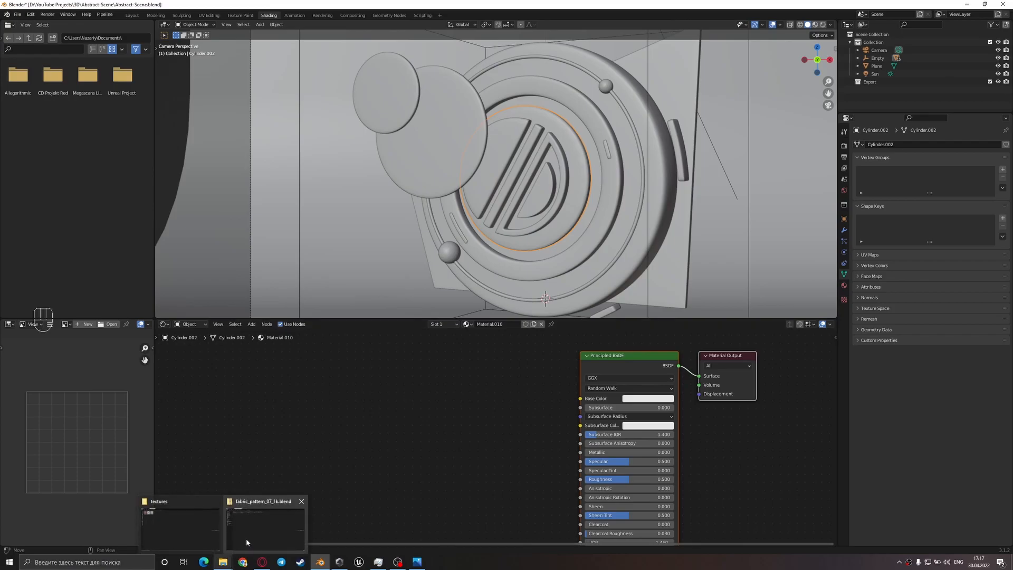
click(198, 515)
drag(249, 133, 39, 59)
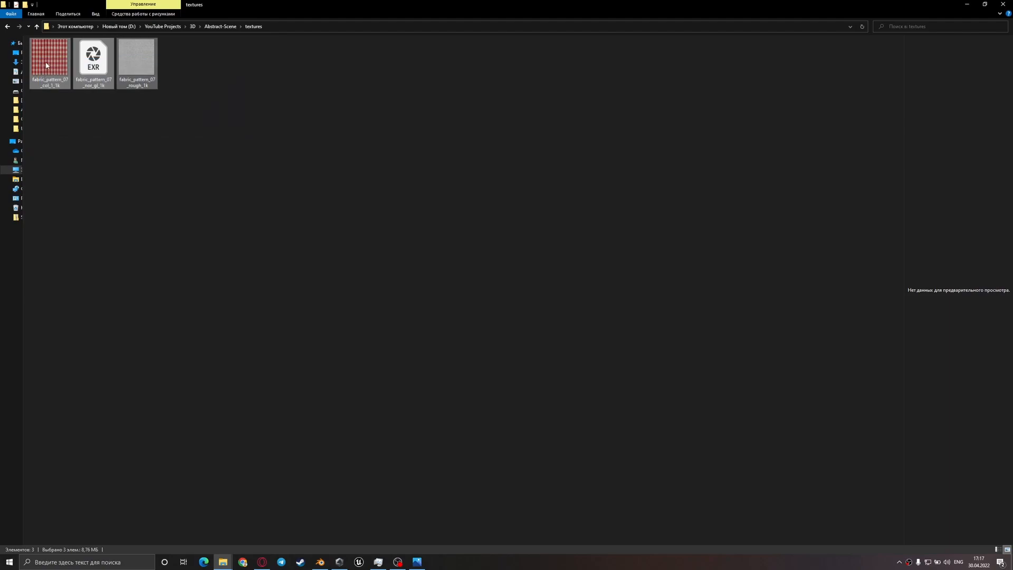
drag(47, 62, 393, 421)
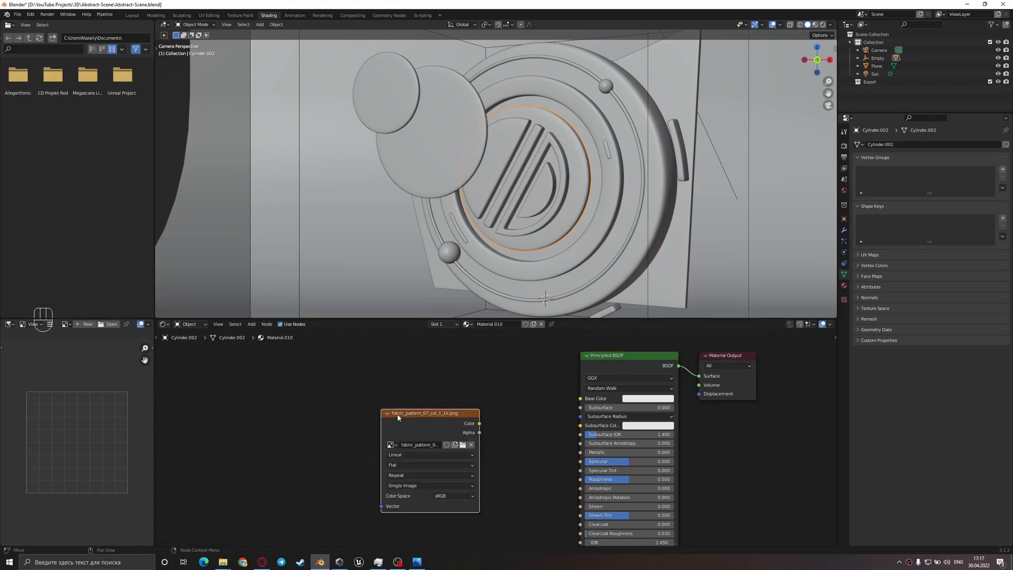
drag(343, 390, 256, 363)
scroll(420, 408, down, 5)
middle_drag(420, 408, 479, 402)
key(Delete)
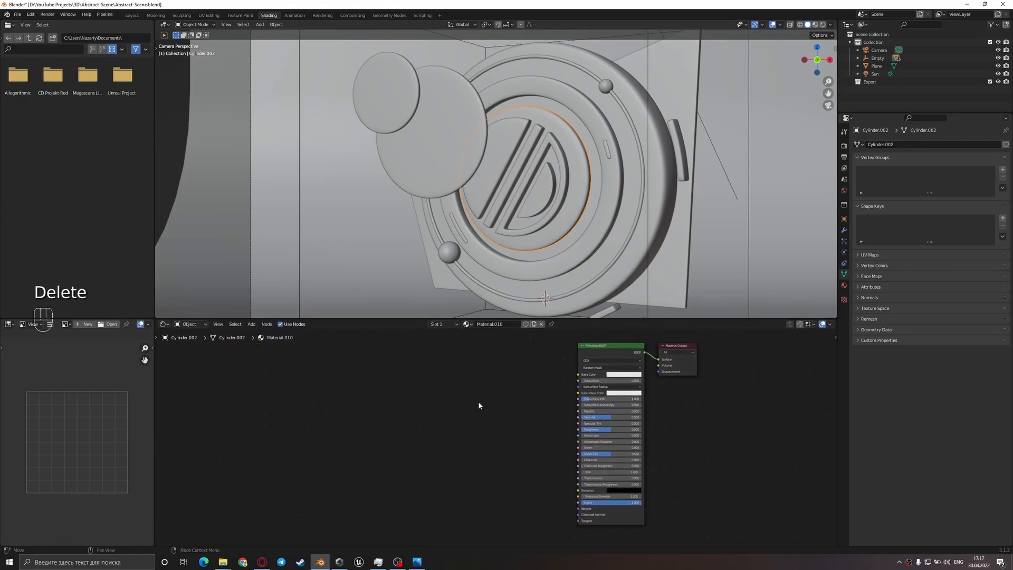
- Build the inner disc's Principled texture setup from the fabric_pattern_07 colour, normal and roughness images in the textures folder
middle_drag(554, 380, 455, 394)
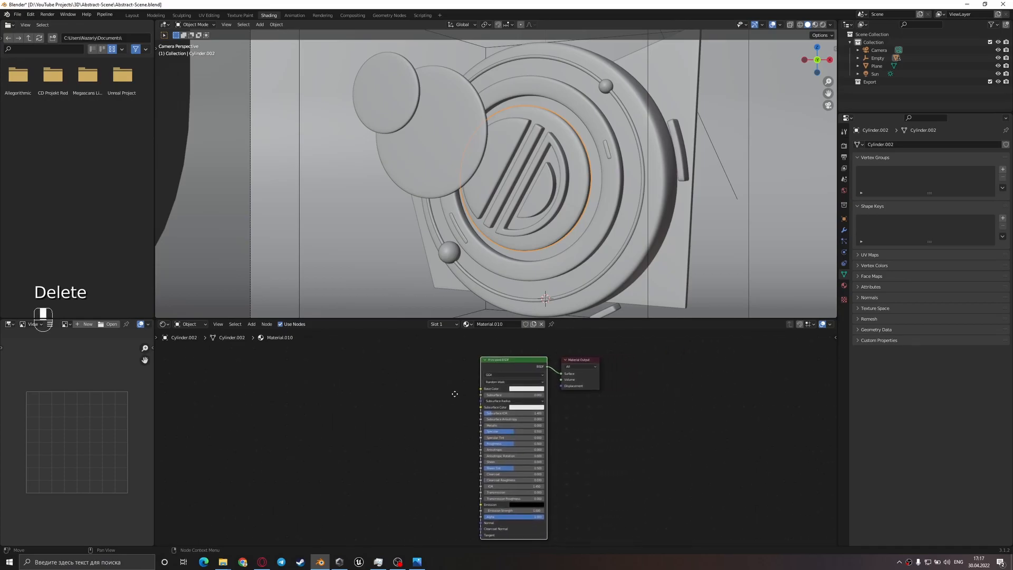
key(ctrl+shift+t)
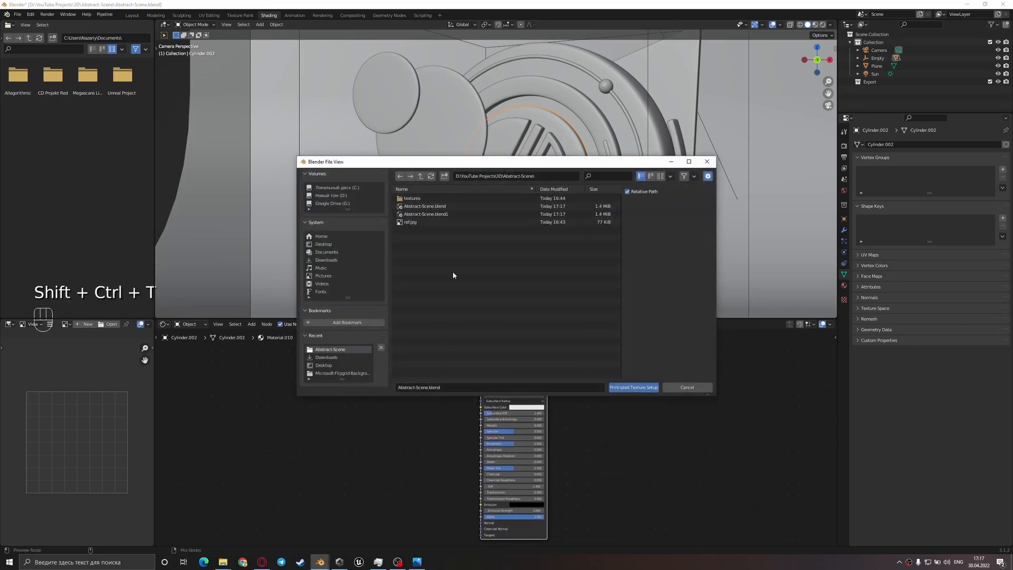
double_click(417, 200)
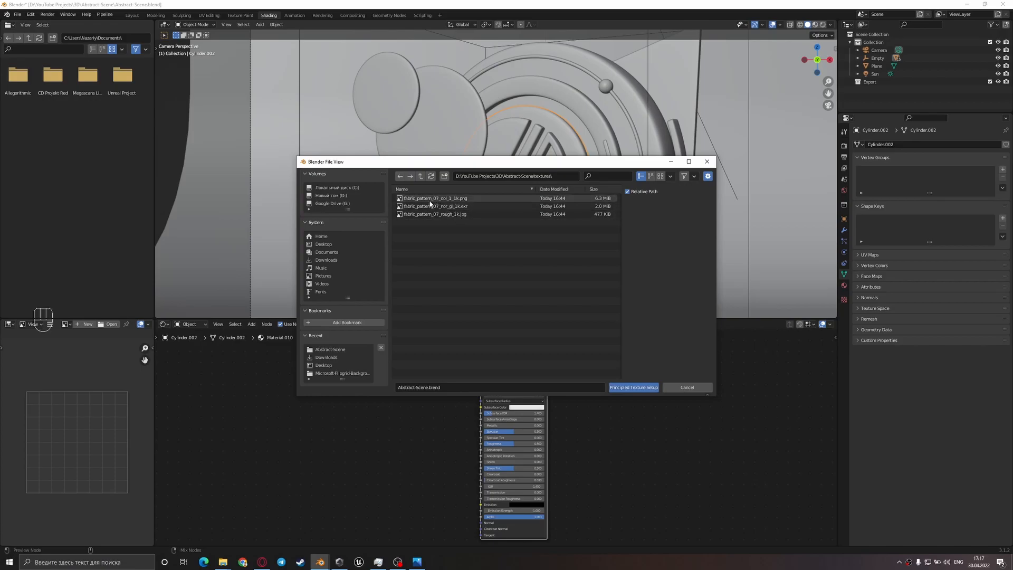
drag(436, 201, 441, 214)
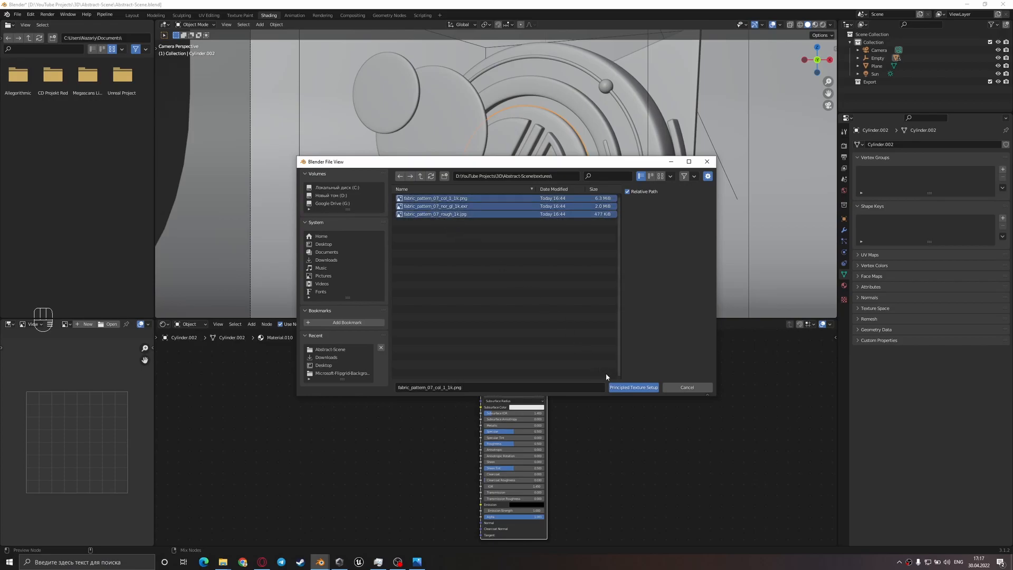
click(624, 389)
scroll(580, 428, down, 4)
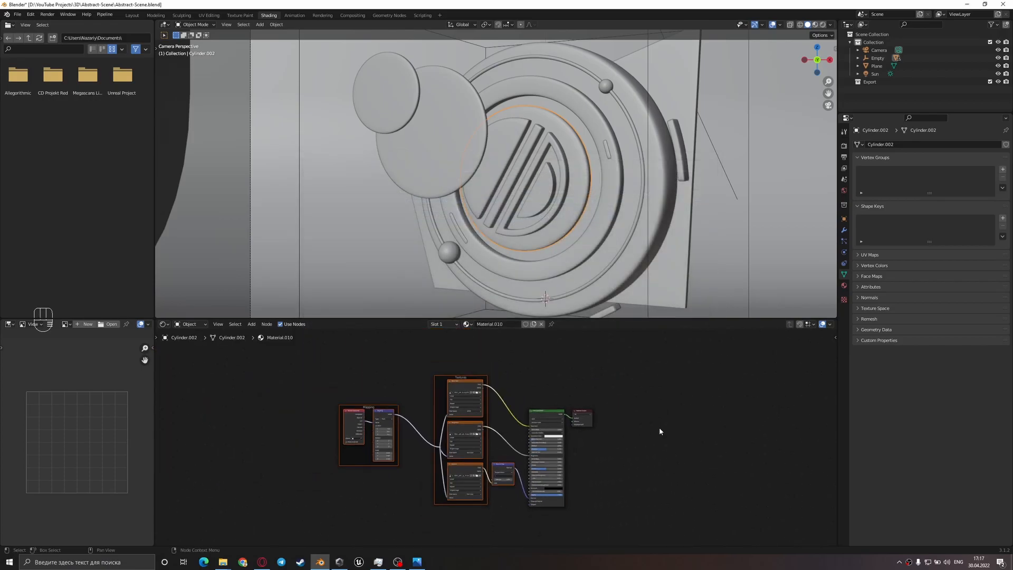
- Display the scene in material preview shading and save the file
key(z)
scroll(572, 243, up, 2)
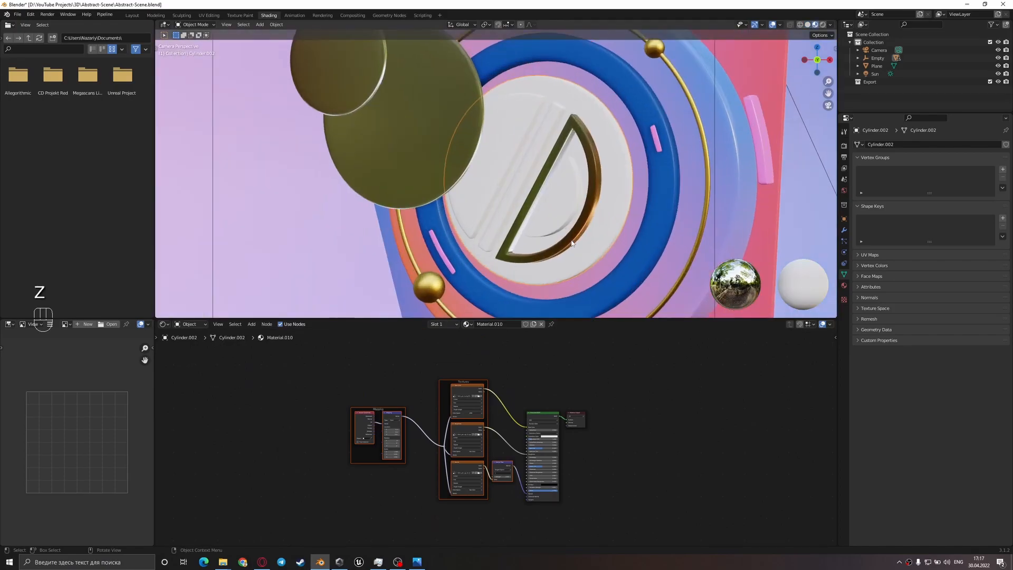
scroll(576, 253, down, 1)
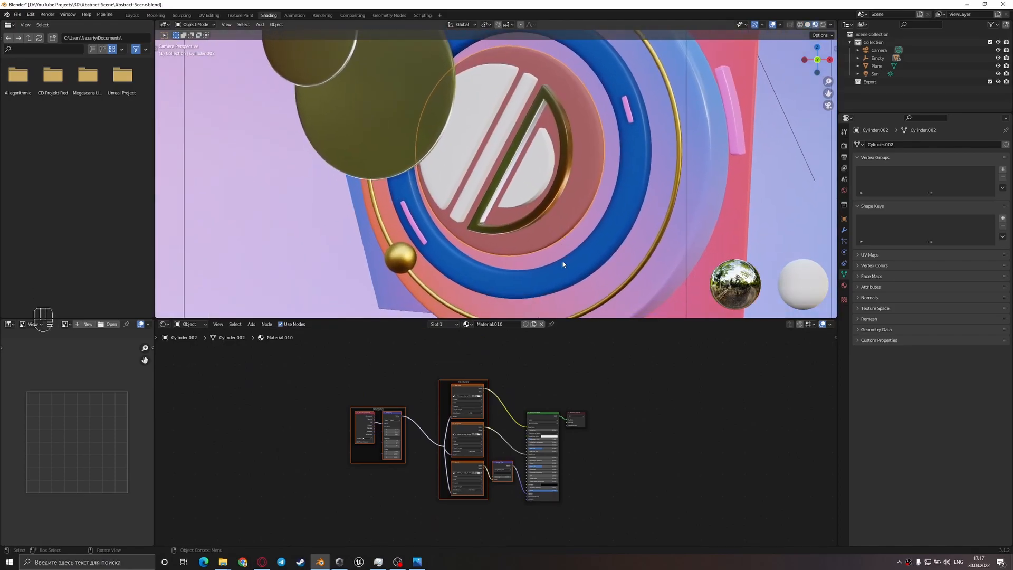
key(ctrl+s)
- Show the scene in rendered shading and apply the inner disc's rotation and scale
click(580, 201)
middle_drag(580, 200, 549, 227)
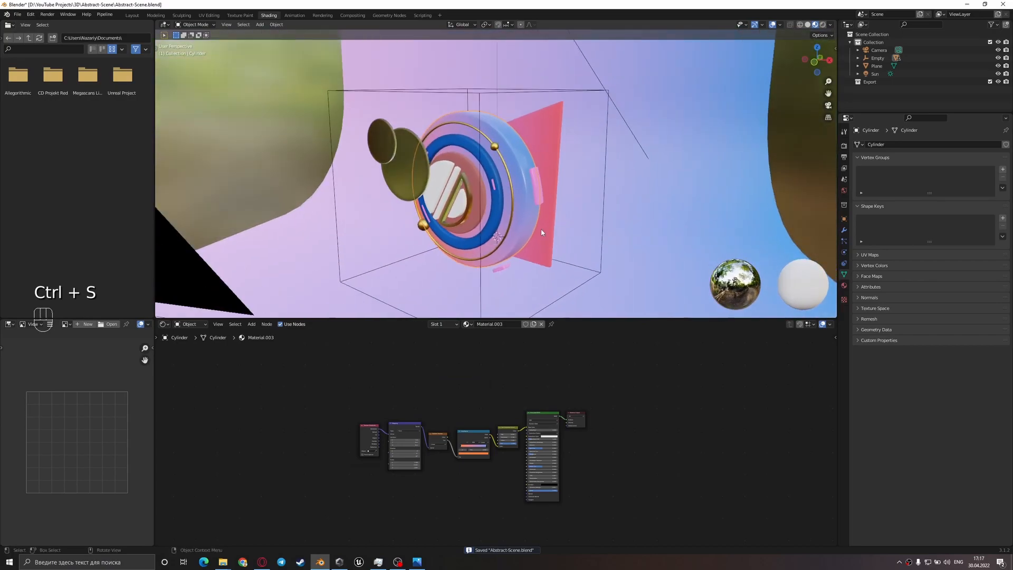
scroll(550, 227, up, 5)
shift+middle_drag(448, 258, 464, 219)
click(472, 230)
key(z)
click(489, 156)
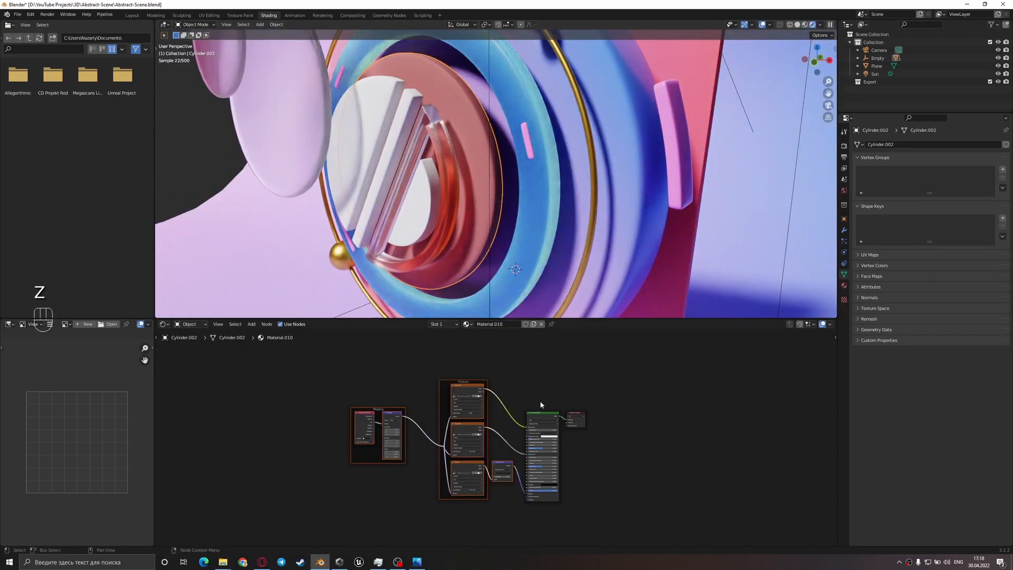
scroll(542, 409, up, 4)
key(ctrl+a)
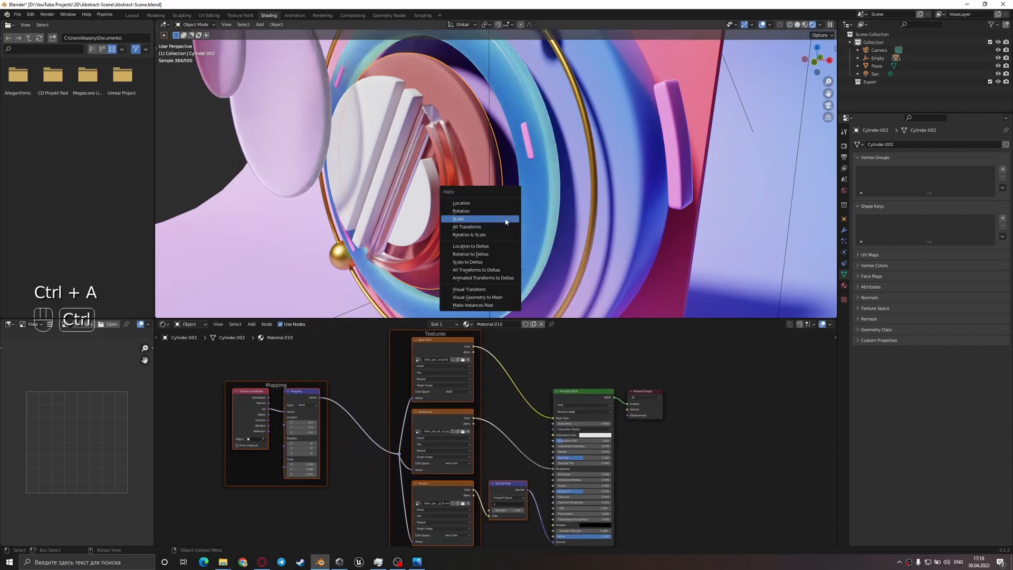
click(477, 235)
- Feed the Generated texture coordinates into the Vector input of the inner disc's Mapping node
middle_drag(274, 408, 433, 408)
scroll(432, 407, up, 2)
scroll(433, 408, up, 3)
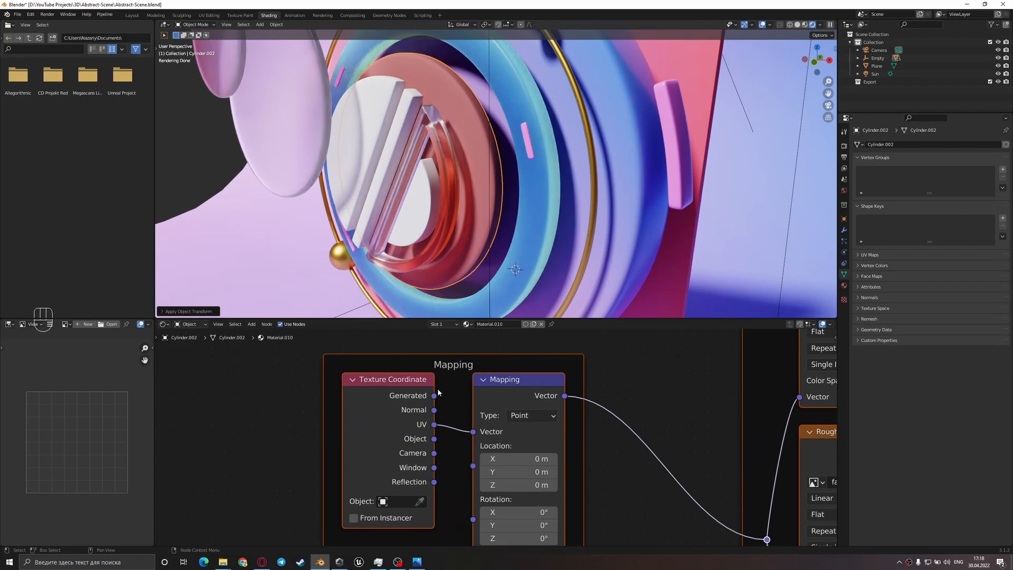
drag(434, 396, 474, 432)
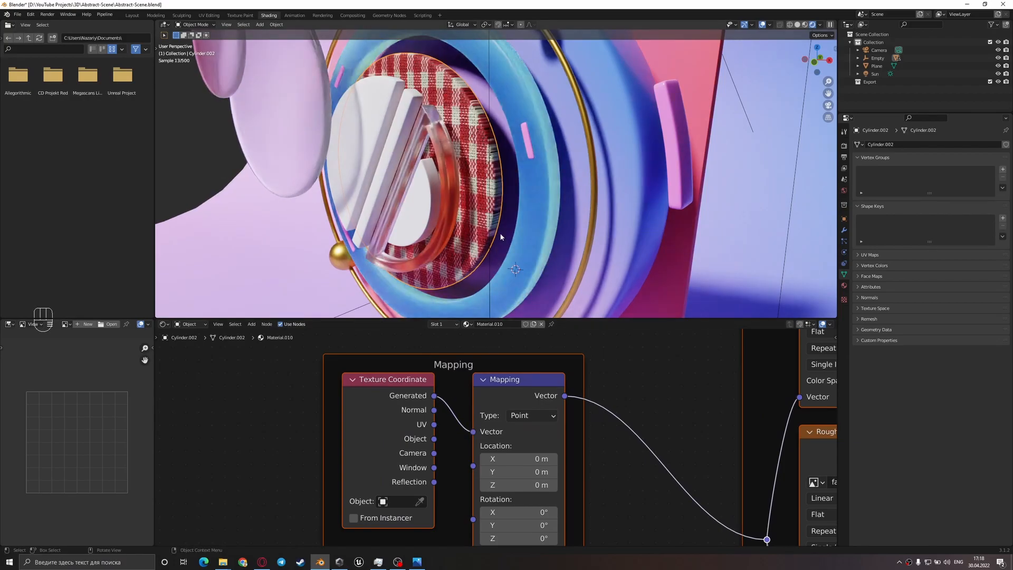
- Try Object coordinates as the fabric mapping's vector source and reconnect the Generated coordinates
scroll(502, 195, down, 5)
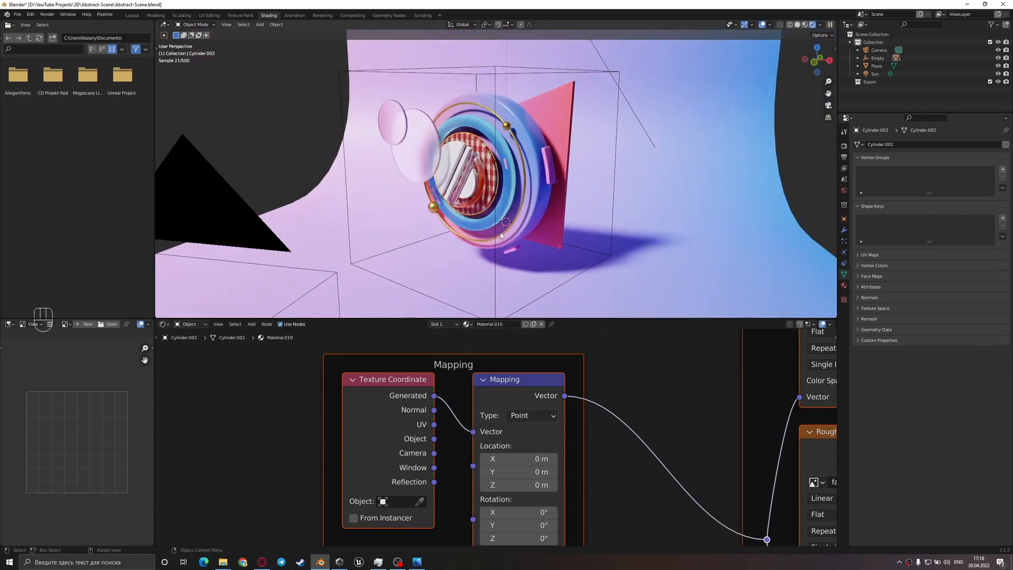
scroll(507, 181, up, 5)
drag(435, 439, 474, 432)
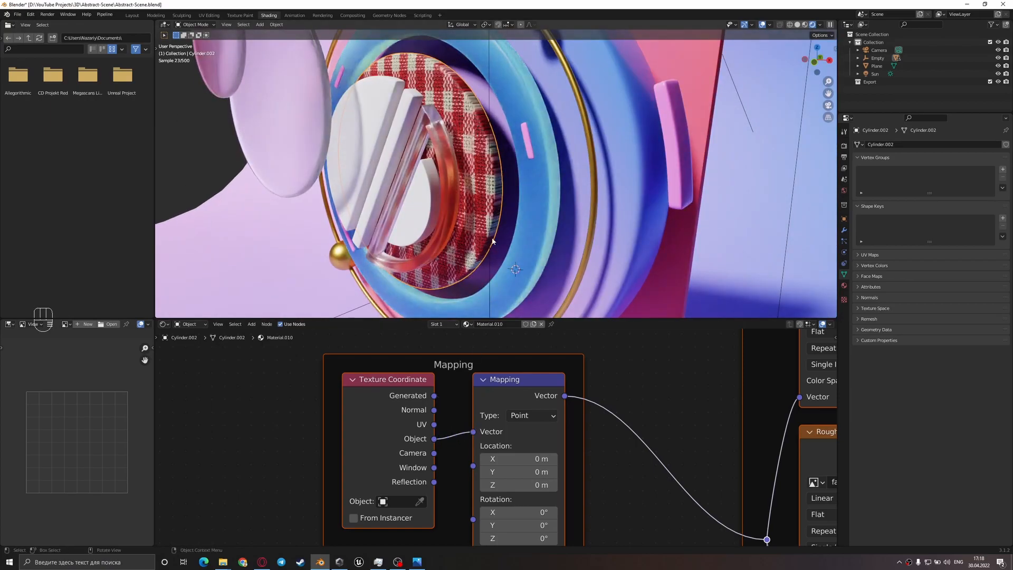
scroll(494, 234, up, 4)
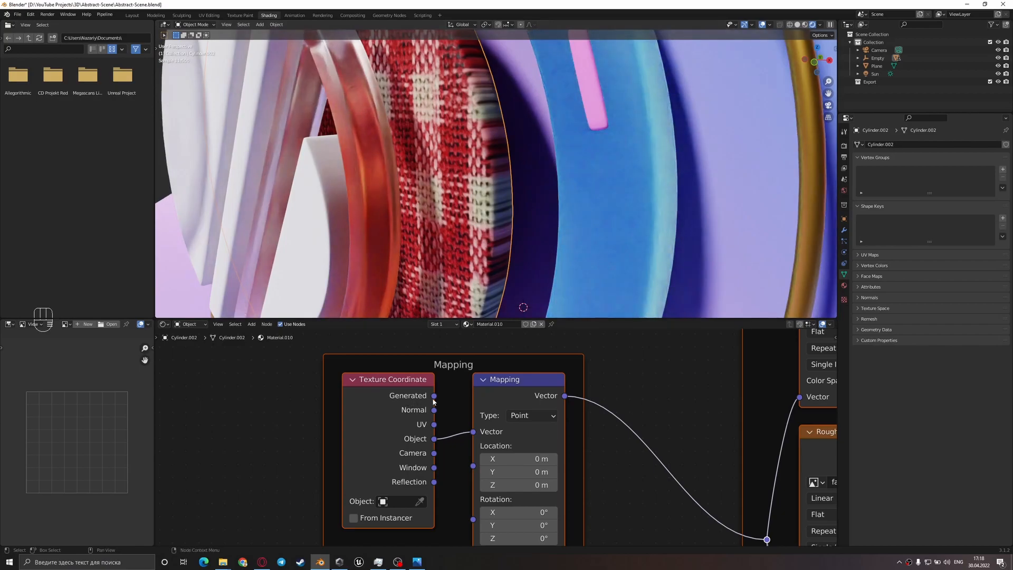
drag(474, 436, 474, 436)
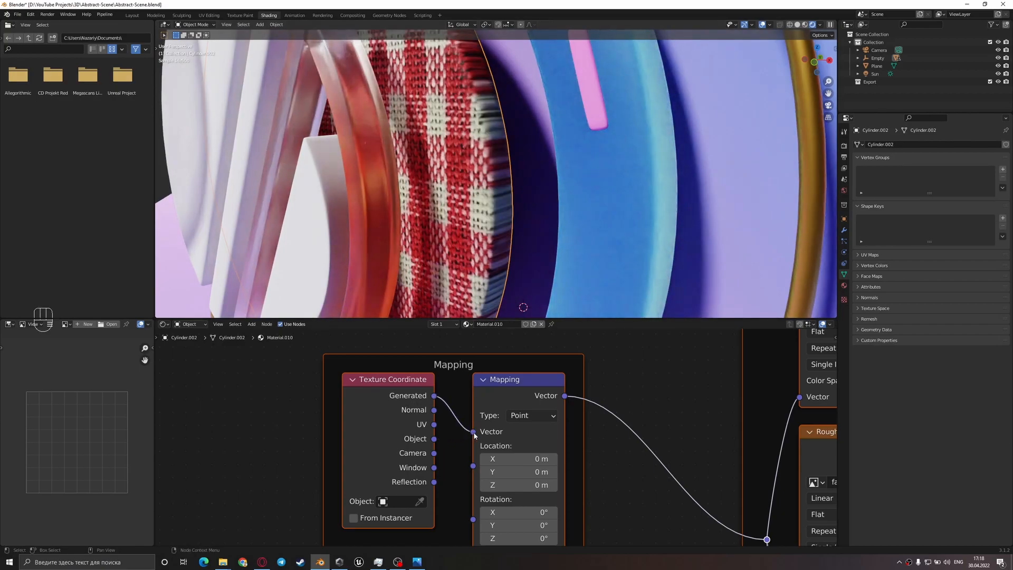
- Save the file and check the reference image
scroll(546, 208, down, 6)
click(592, 214)
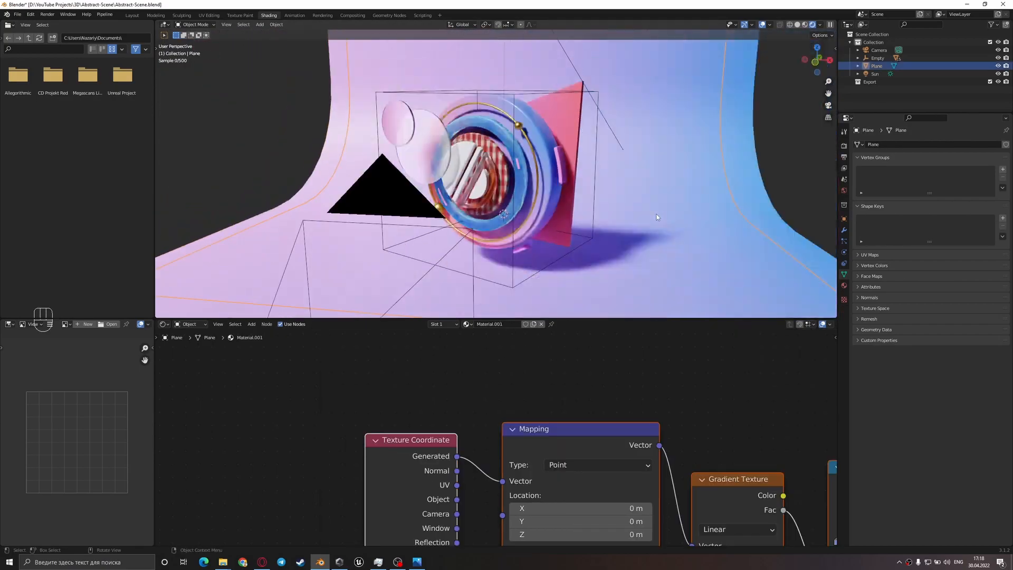
key(ctrl+s)
scroll(511, 194, up, 3)
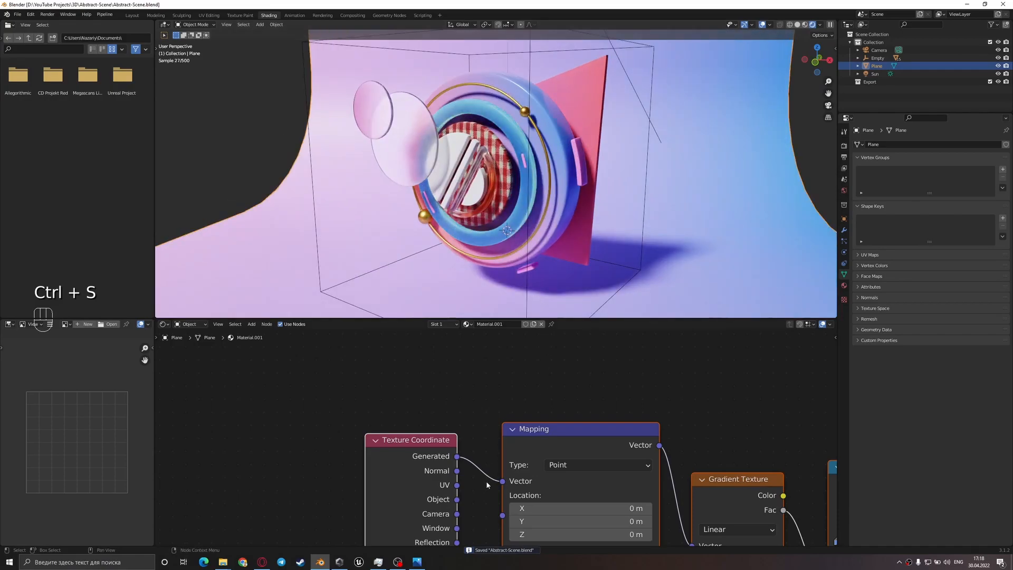
click(421, 563)
click(424, 562)
scroll(586, 406, down, 5)
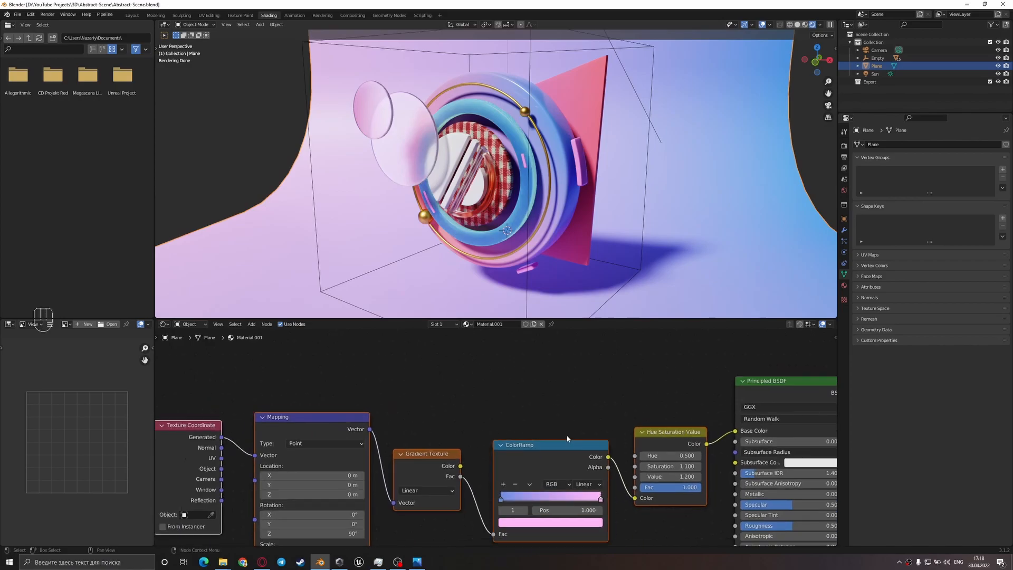
- Insert a ColorRamp node between the inner disc's fabric colour texture and the Principled BSDF's Base Color
click(509, 212)
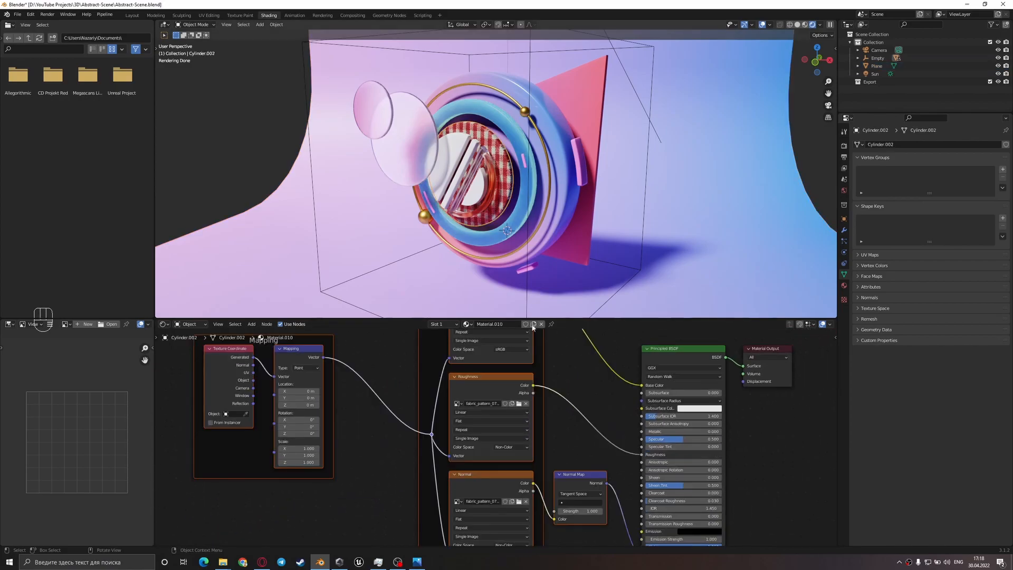
scroll(575, 422, down, 3)
drag(575, 422, 676, 425)
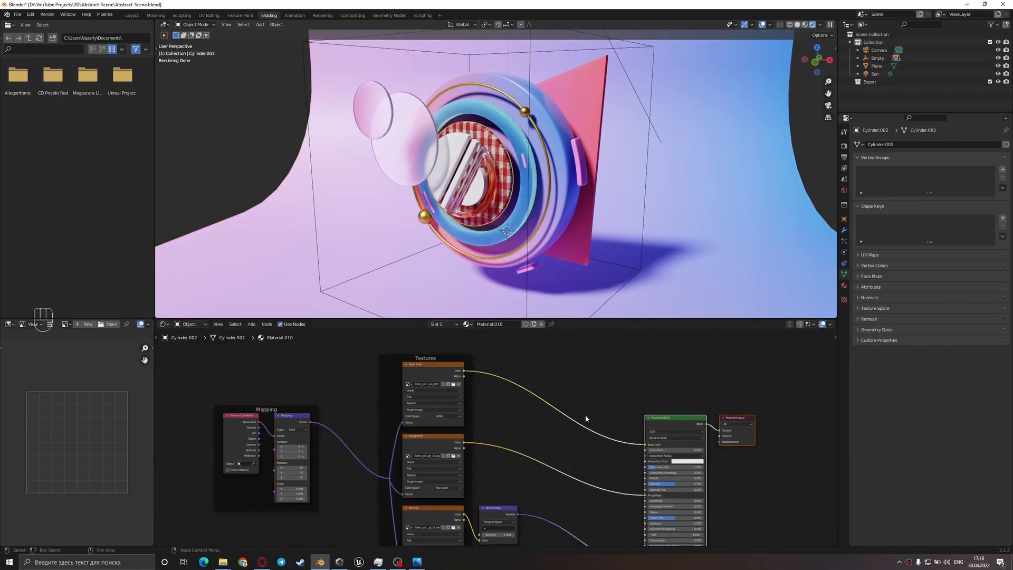
scroll(581, 416, up, 3)
key(shift+a)
click(552, 410)
text(co)
key(Return)
click(583, 392)
drag(583, 392, 534, 385)
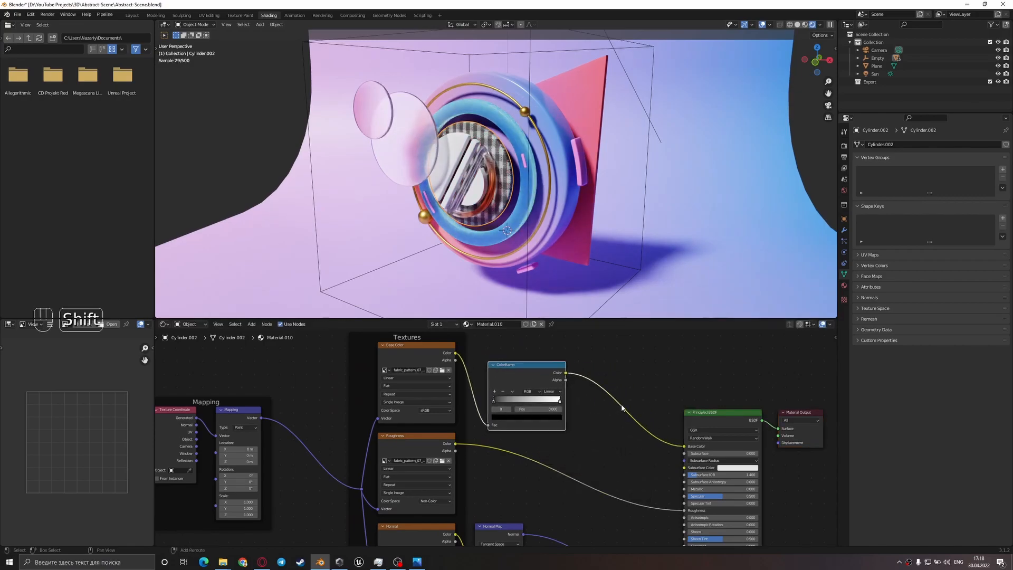
- Insert a Hue Saturation Value node between the ColorRamp and the Principled BSDF's Base Color
key(shift+a)
click(631, 405)
text(hue)
key(Return)
click(605, 386)
- Set the Value of the inner disc's Hue Saturation Value node to 1.2
middle_drag(577, 388, 519, 384)
scroll(519, 384, up, 1)
scroll(514, 181, up, 4)
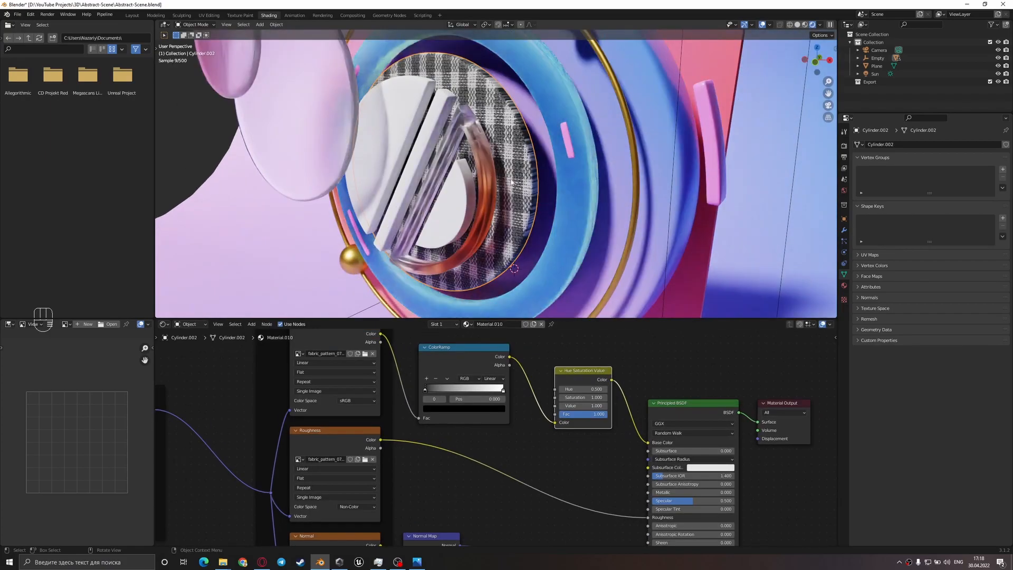
scroll(597, 374, up, 3)
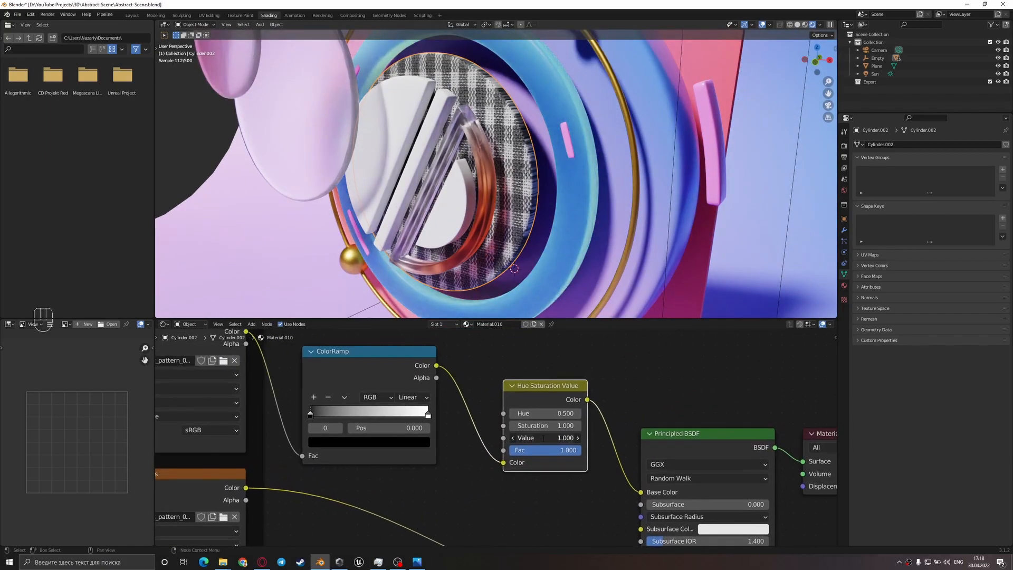
click(550, 435)
text(1.2)
key(Return)
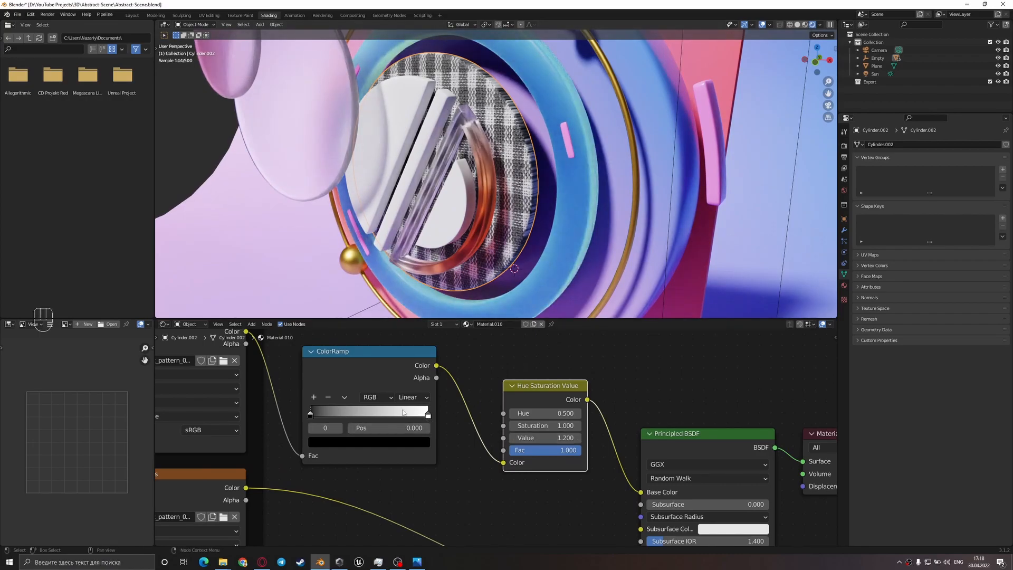
- Try shifting the fabric ColorRamp's black stop to 0.041 and brightening its colour, and undo both changes
mouse_move(430, 417)
mouse_down()
mouse_move(331, 416)
mouse_move(436, 418)
mouse_up()
mouse_move(318, 418)
mouse_down()
mouse_move(376, 417)
mouse_move(334, 417)
mouse_up()
drag(245, 410, 233, 412)
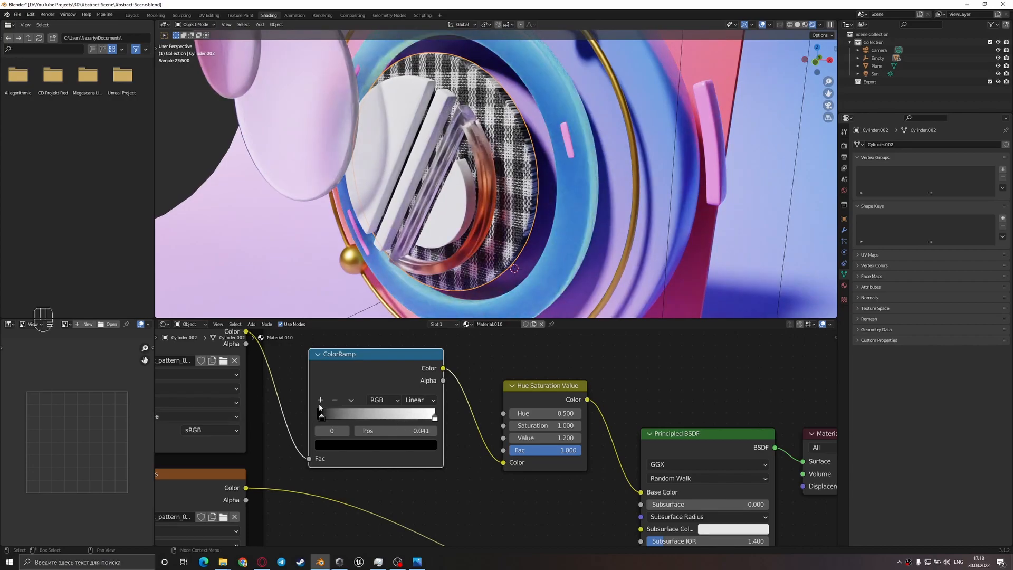
click(337, 446)
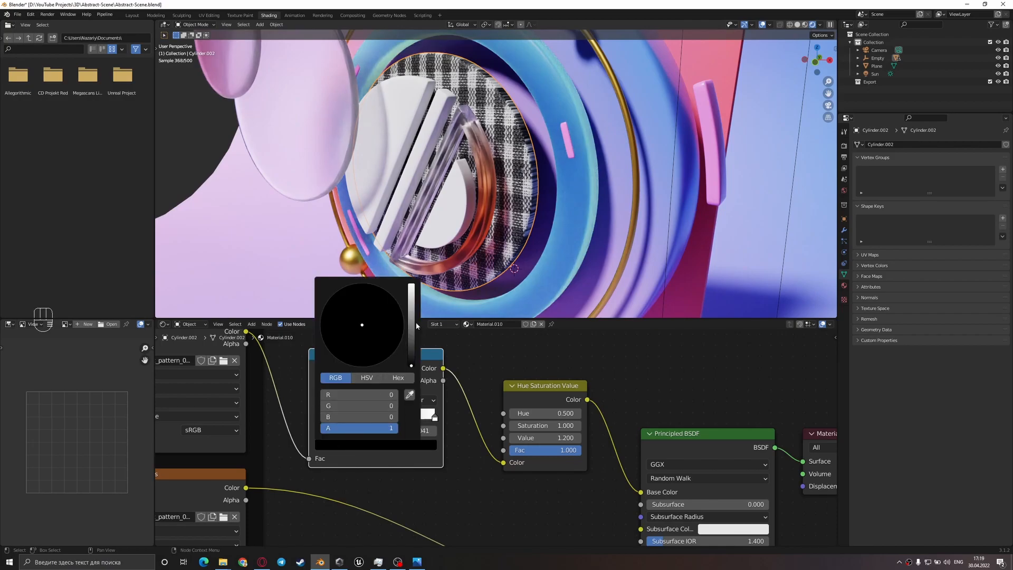
scroll(378, 329, up, 10)
drag(378, 328, 380, 315)
key(ctrl+z)
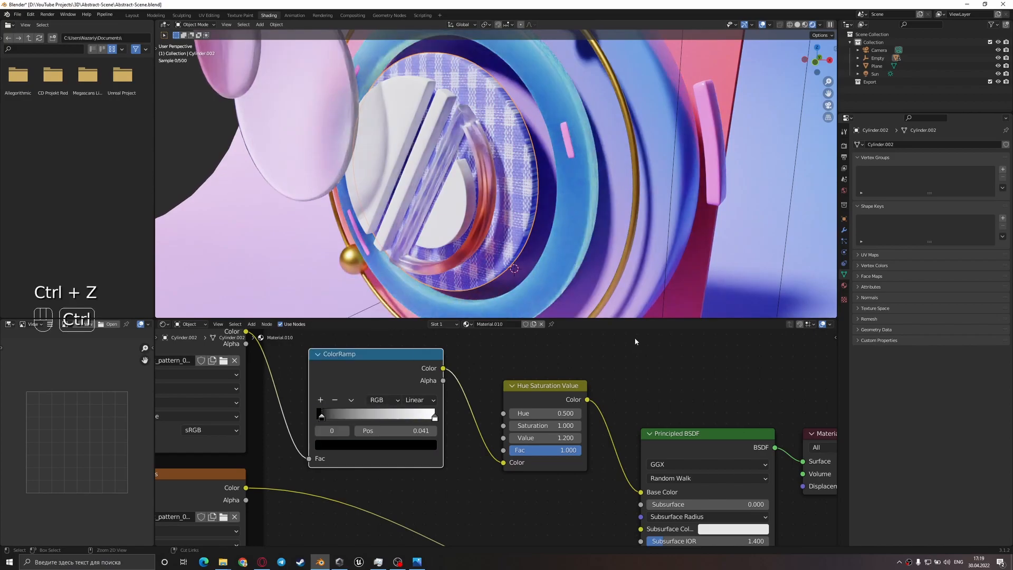
key(ctrl+z)
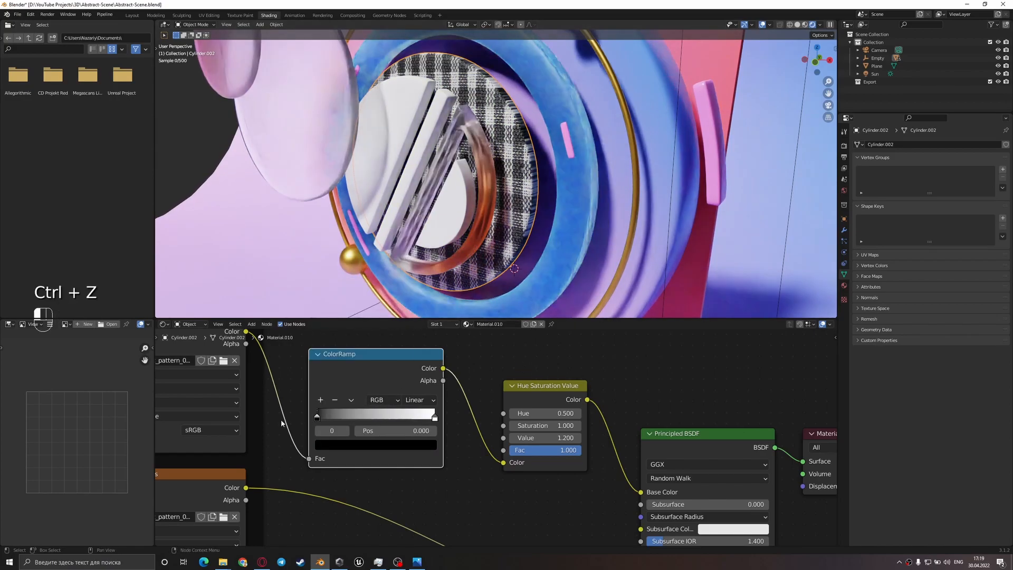
- Save the file
scroll(587, 208, down, 6)
key(ctrl+s)
scroll(477, 191, up, 6)
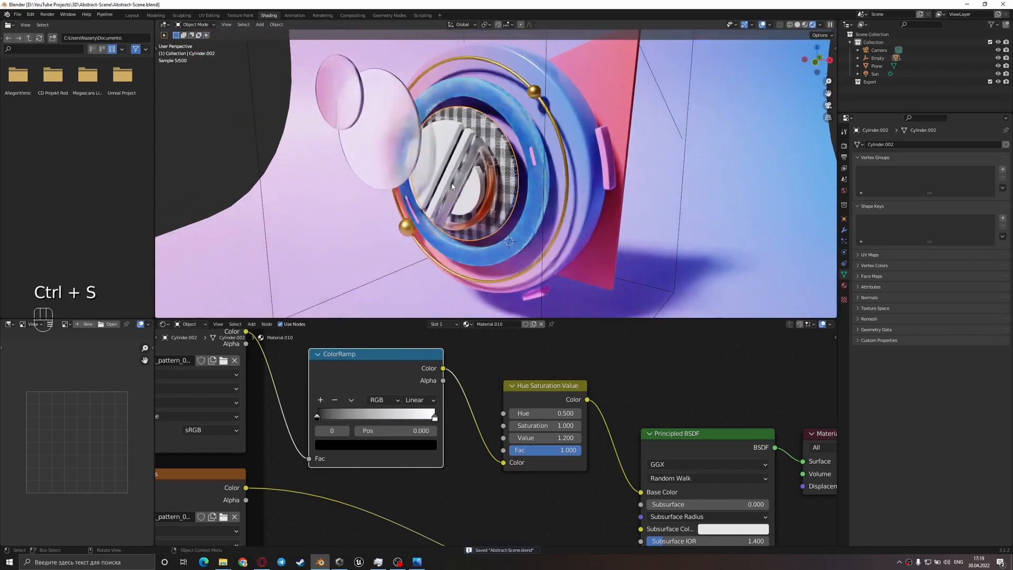
- Create a new material for the larger half-disc and set its Base Color to near-black, about 0.017 in R, G and B
click(456, 157)
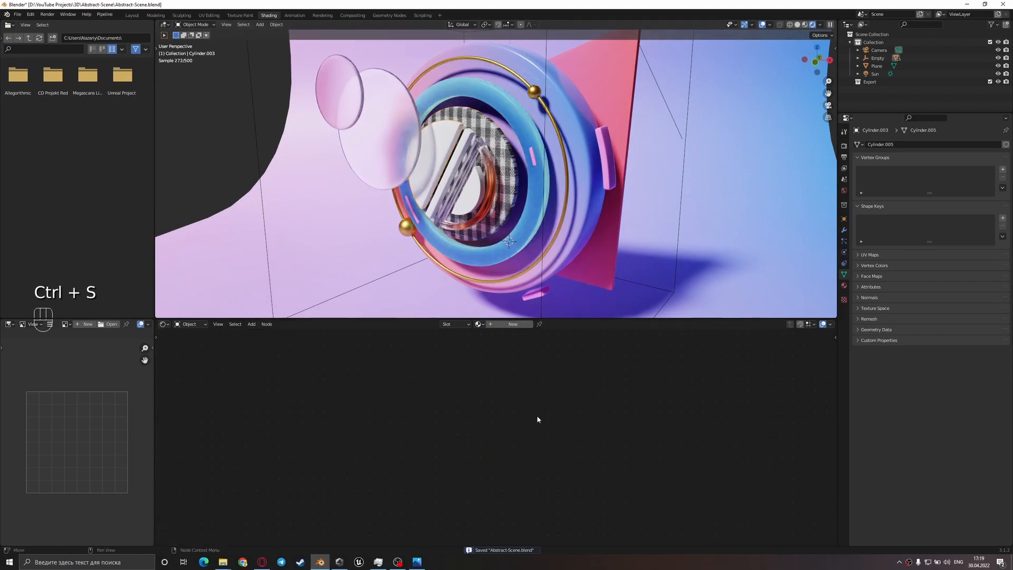
click(515, 324)
middle_drag(574, 427, 618, 336)
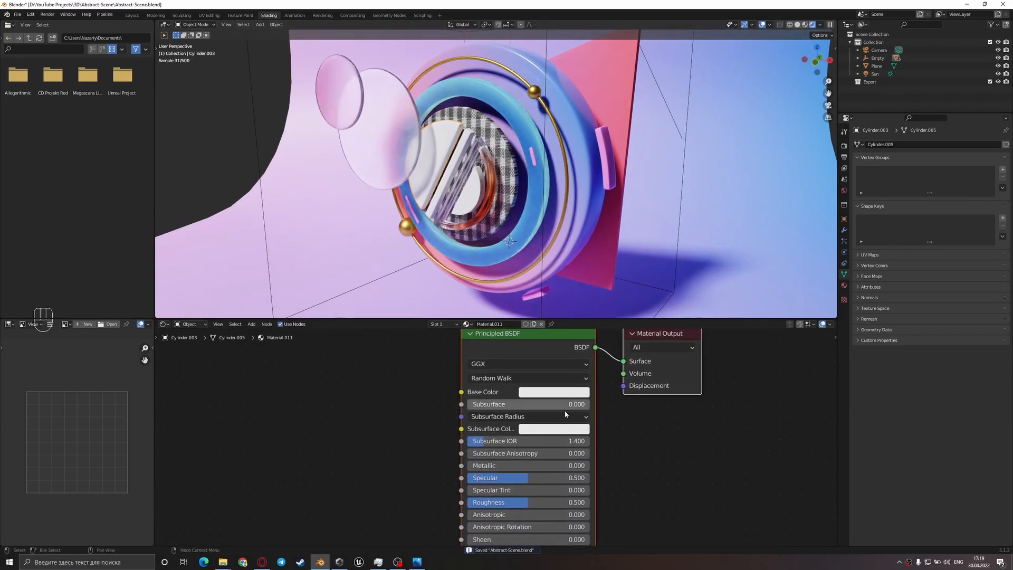
click(555, 391)
click(615, 298)
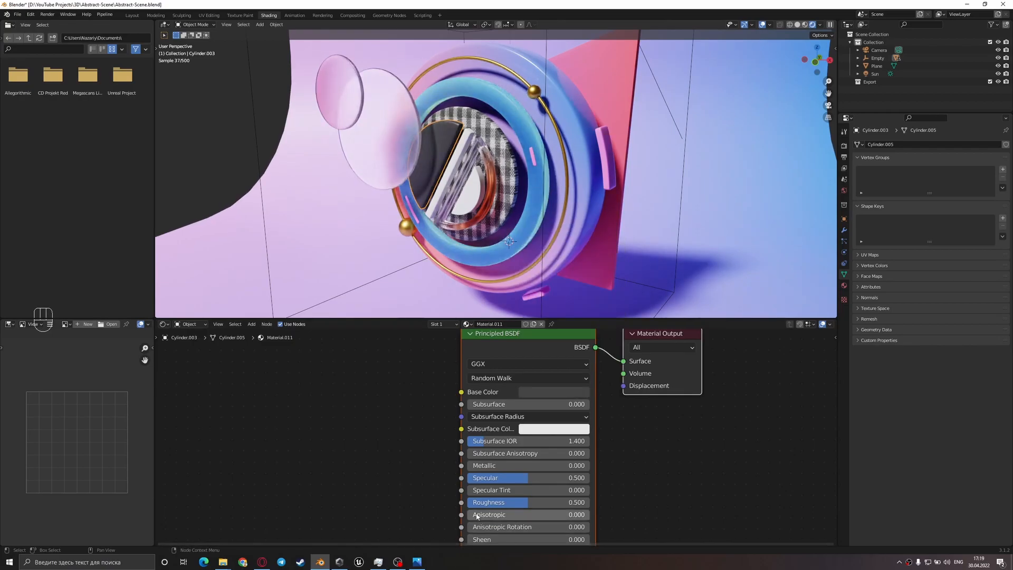
middle_drag(539, 495, 536, 462)
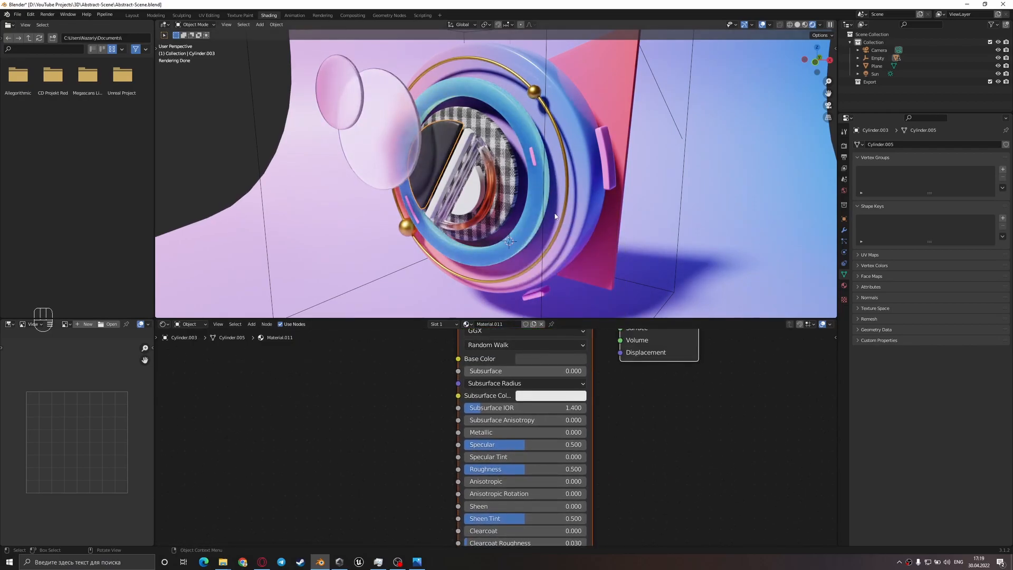
key(KP_0)
middle_drag(590, 370, 580, 394)
click(549, 383)
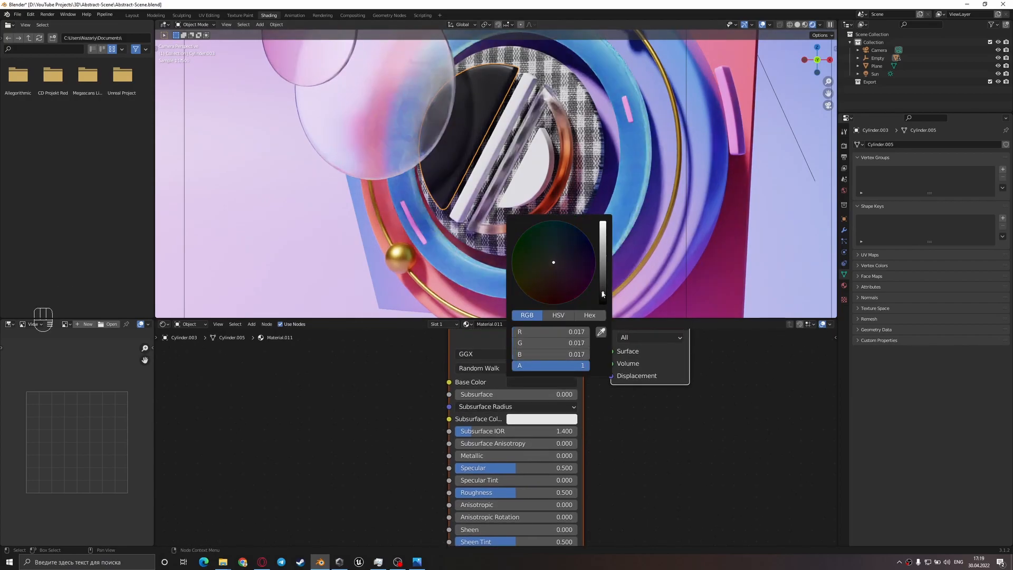
- Link the gold sphere's material to the straight bar beside the black half-disc
scroll(556, 185, down, 3)
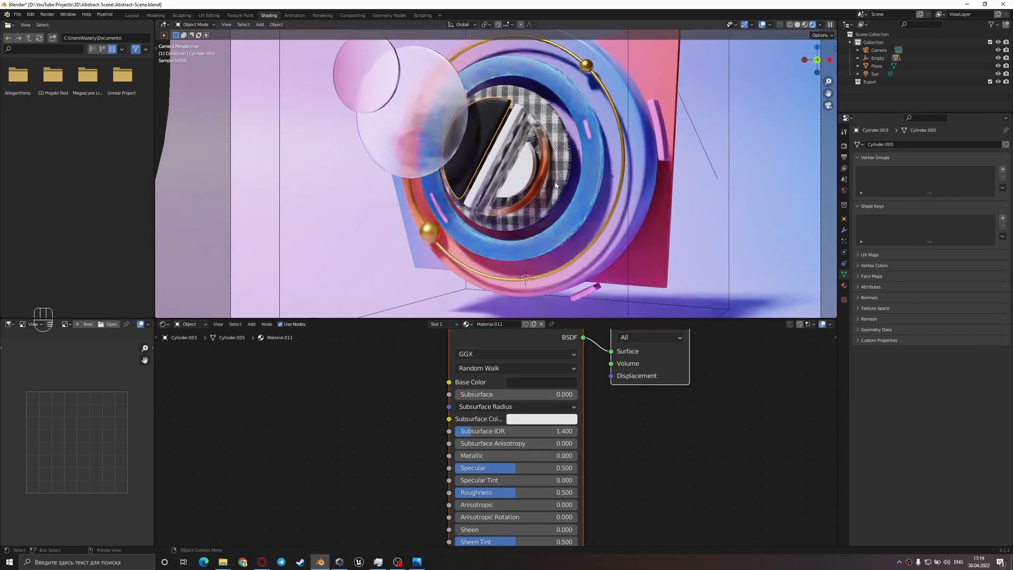
click(505, 141)
shift+click(586, 67)
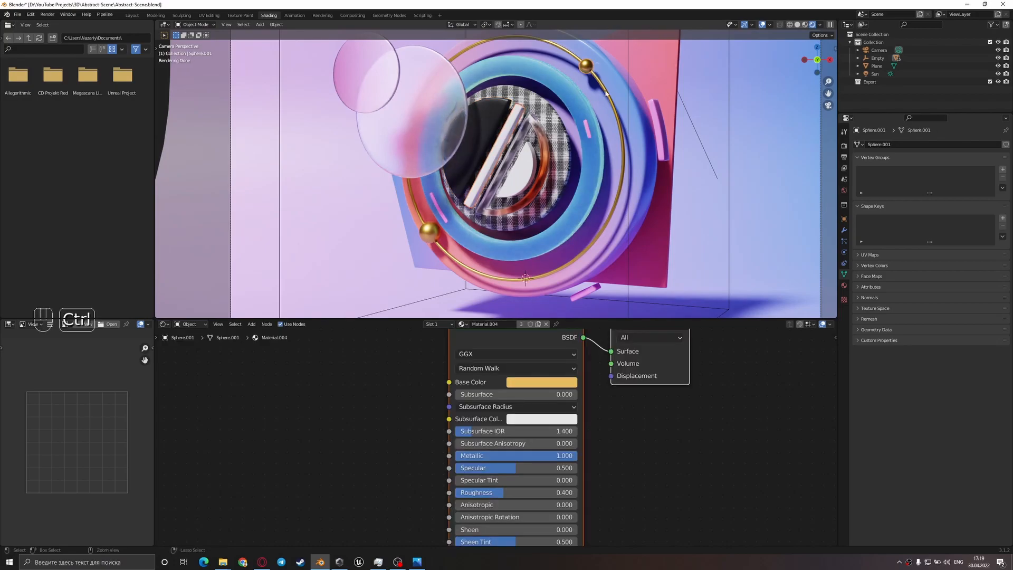
key(ctrl+l)
click(606, 84)
- Make the bar's gold material a separate copy and change its Base Color to a neutral light grey of 0.783
click(521, 167)
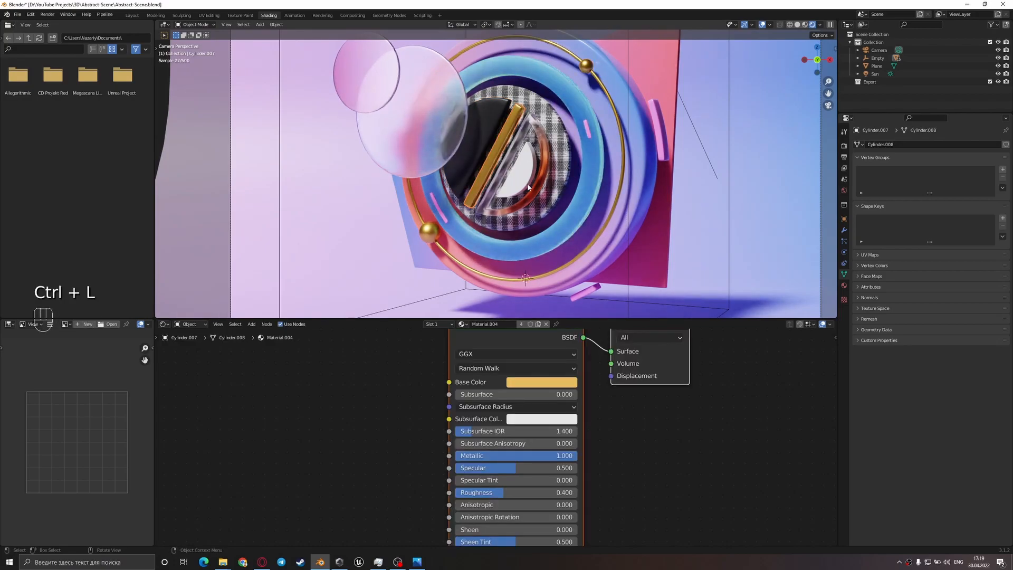
click(538, 324)
middle_drag(587, 371, 578, 409)
click(537, 420)
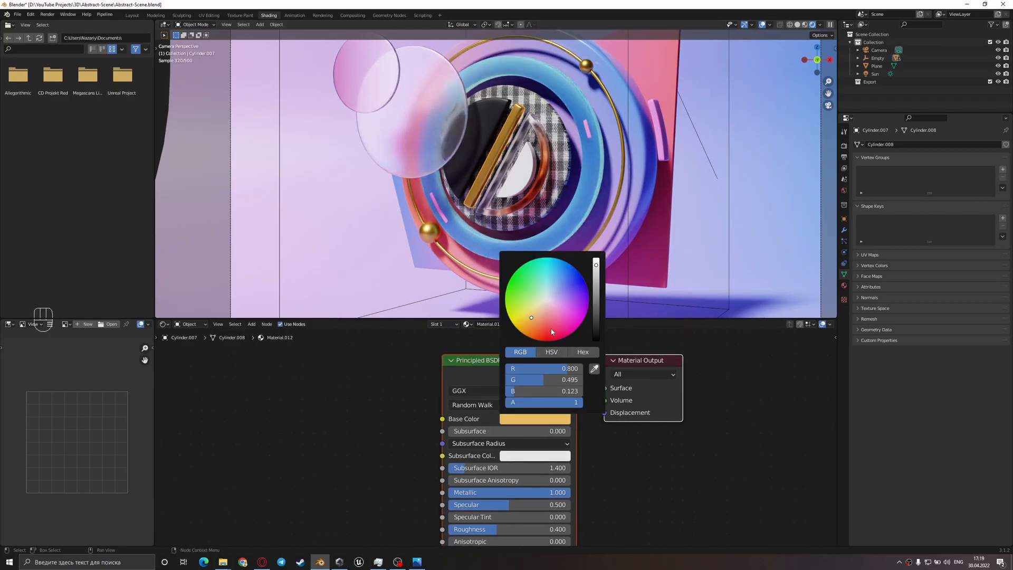
drag(554, 368, 583, 391)
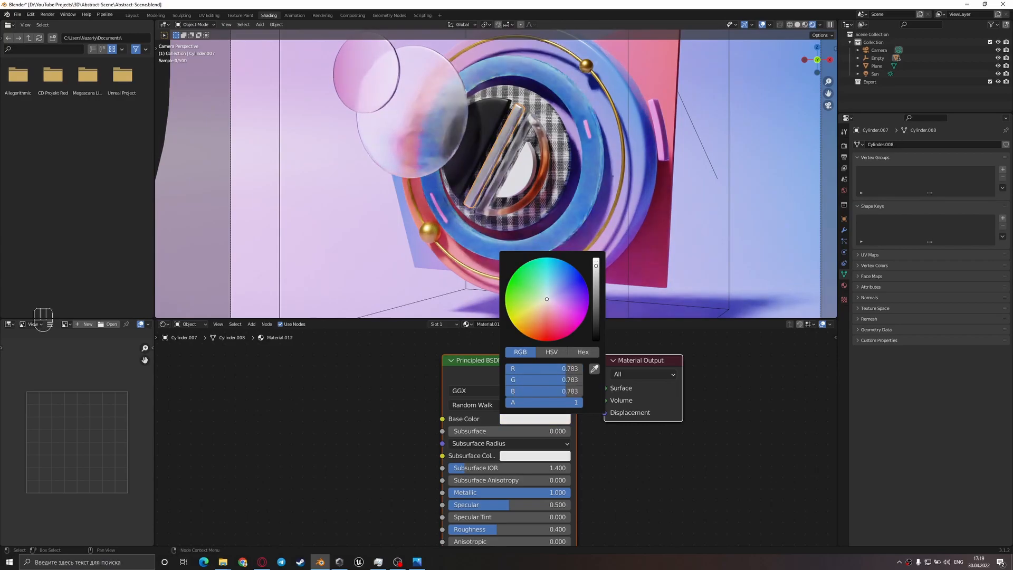
- Save the file and compare the scene with the reference image
click(642, 214)
key(ctrl+s)
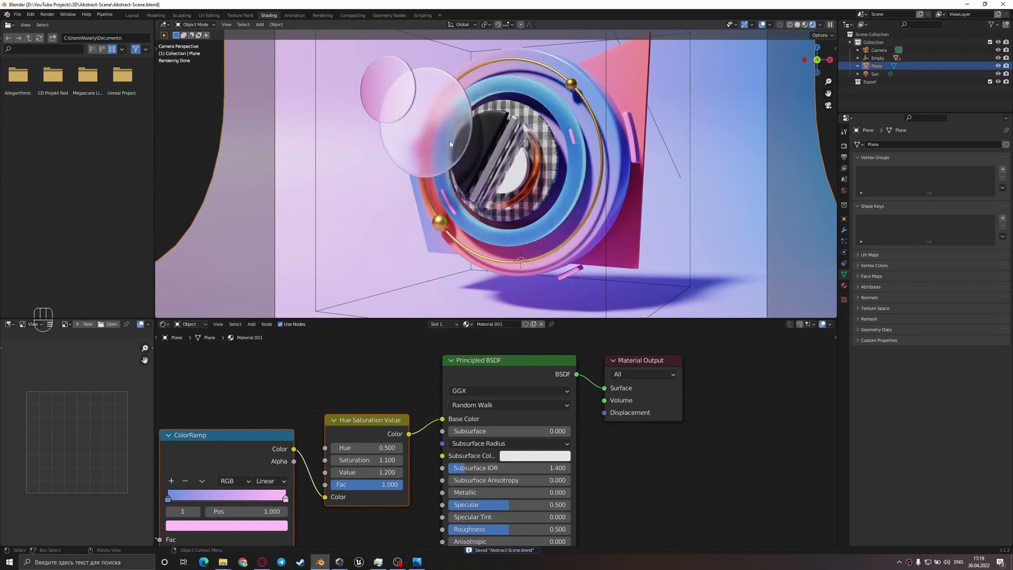
click(417, 562)
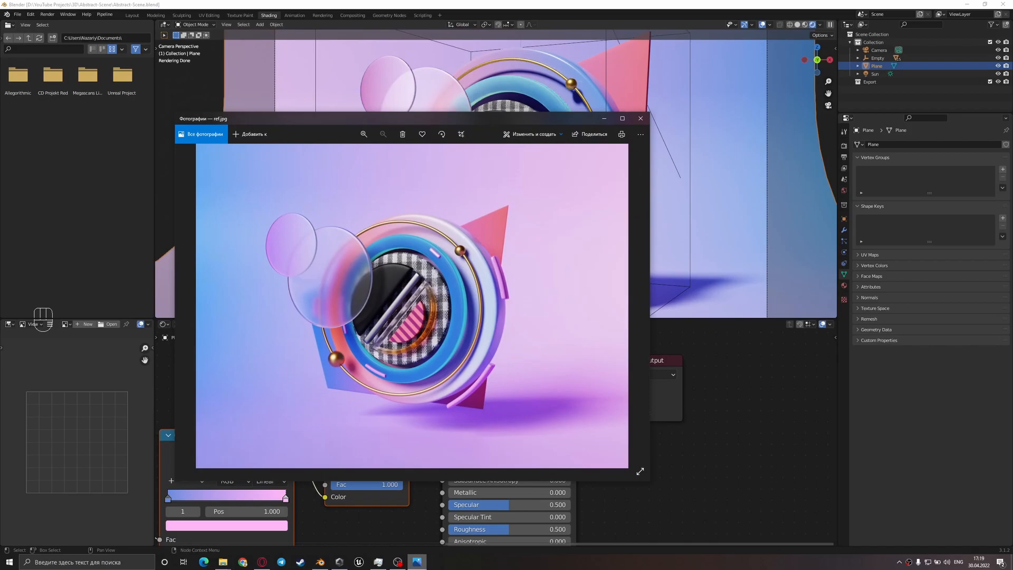
key(alt+Tab)
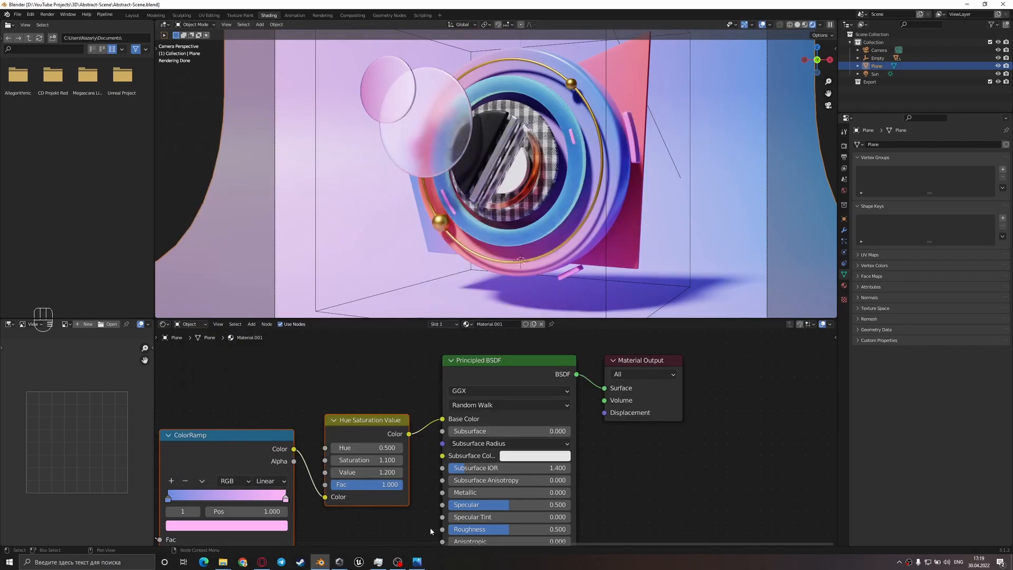
click(417, 561)
click(417, 562)
- Swap the stops of the backdrop's ColorRamp so the gradient runs from pink to blue
scroll(595, 177, down, 4)
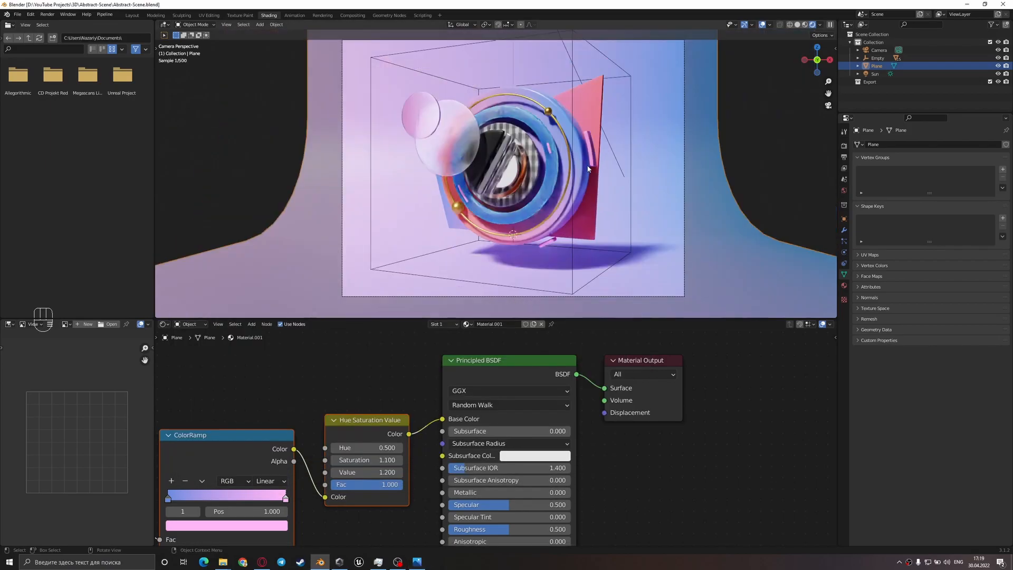
middle_drag(418, 406, 537, 376)
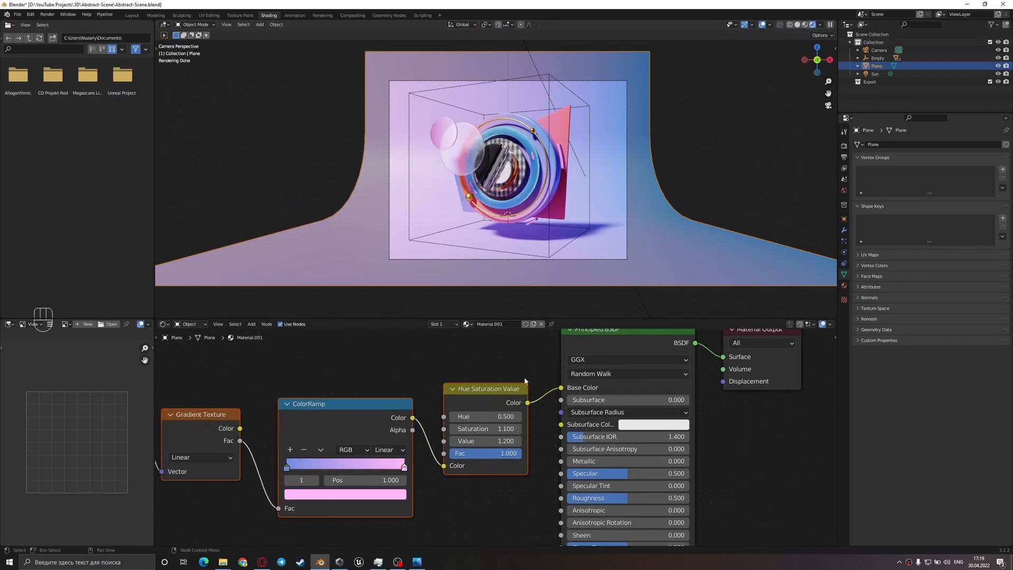
middle_drag(405, 472, 434, 468)
drag(432, 466, 462, 465)
drag(365, 466, 316, 466)
- Adjust the Y scale of the backdrop's Mapping node to -1.110
middle_drag(486, 454, 535, 450)
click(385, 491)
text(1)
key(Return)
shift+drag(408, 492, 369, 492)
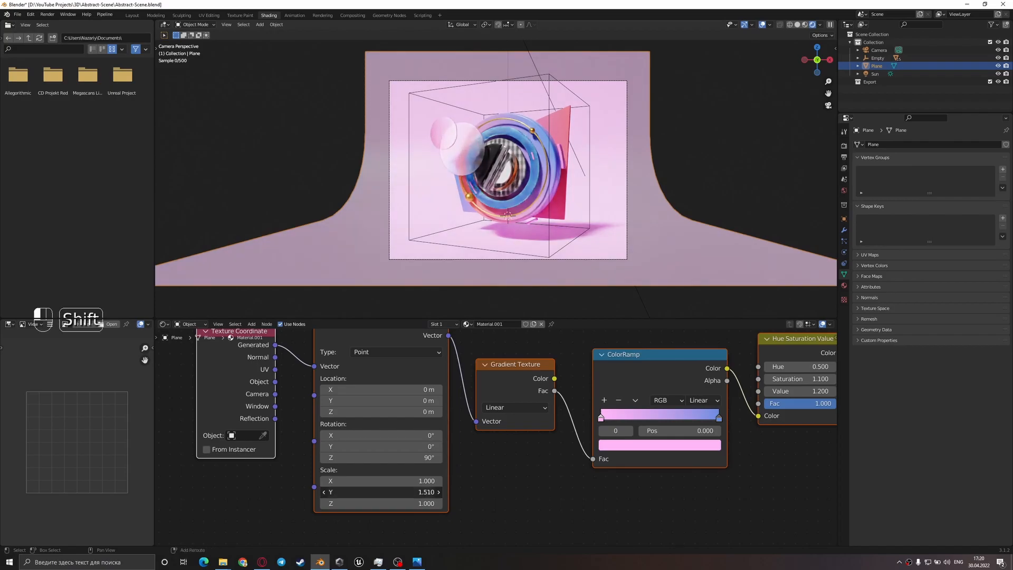
shift+drag(370, 492, 306, 492)
- Try Object coordinates as the backdrop Mapping node's Vector input, and reconnect the Generated output
middle_drag(508, 465, 539, 486)
drag(298, 407, 334, 399)
drag(298, 369, 336, 390)
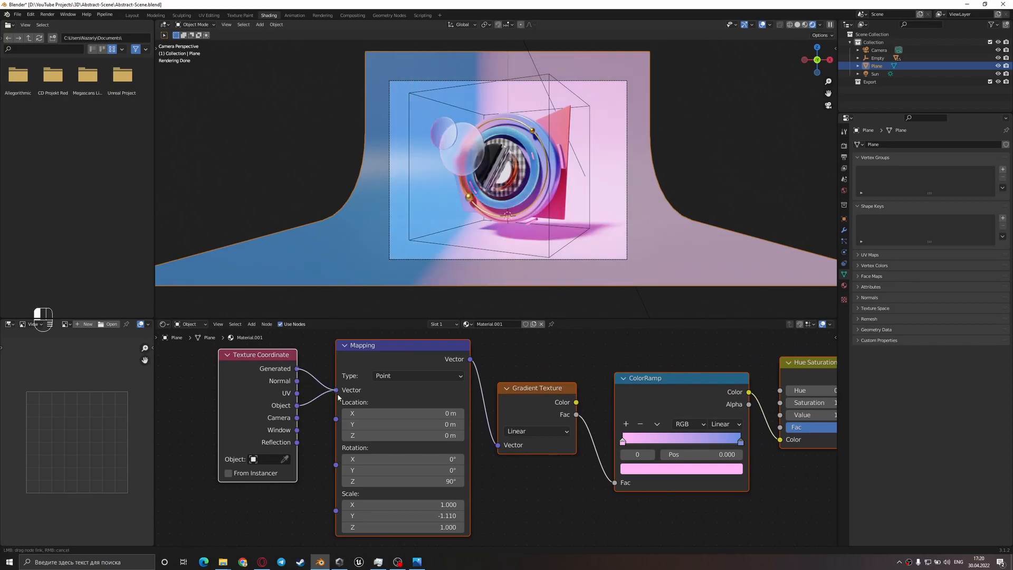
- Apply the backdrop plane's transforms and set its Mapping node's Z rotation to 0°
key(ctrl+a)
click(338, 246)
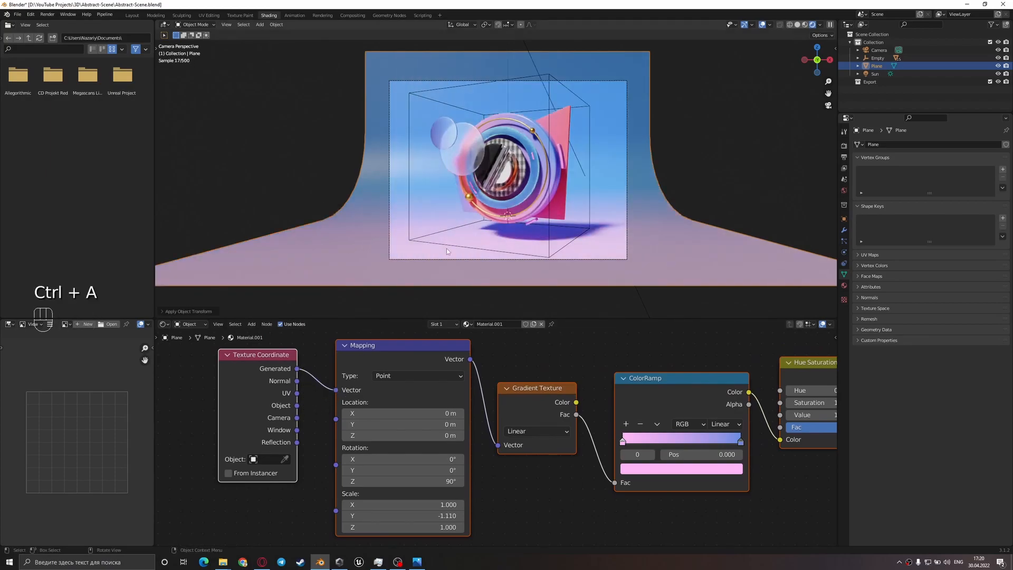
middle_drag(477, 385, 503, 349)
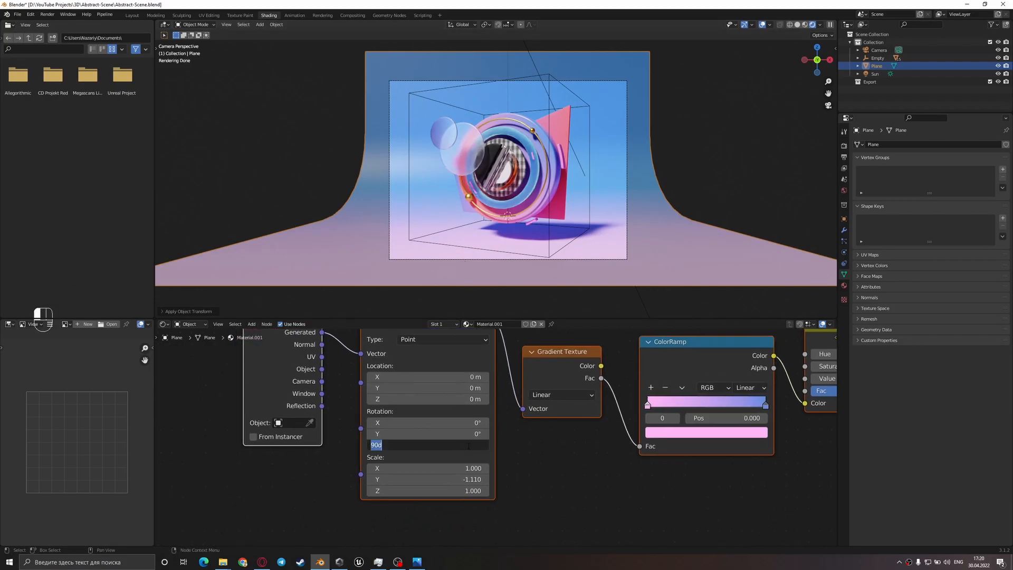
key(Return)
- Adjust the stops of the backdrop's ColorRamp, placing the blue stop at 0.982
middle_drag(515, 481, 423, 508)
mouse_move(673, 431)
mouse_down()
mouse_move(610, 431)
mouse_move(687, 430)
mouse_up()
mouse_move(609, 430)
mouse_down()
mouse_move(571, 433)
mouse_move(611, 431)
mouse_up()
mouse_move(673, 431)
mouse_down()
mouse_move(556, 432)
mouse_move(672, 431)
mouse_up()
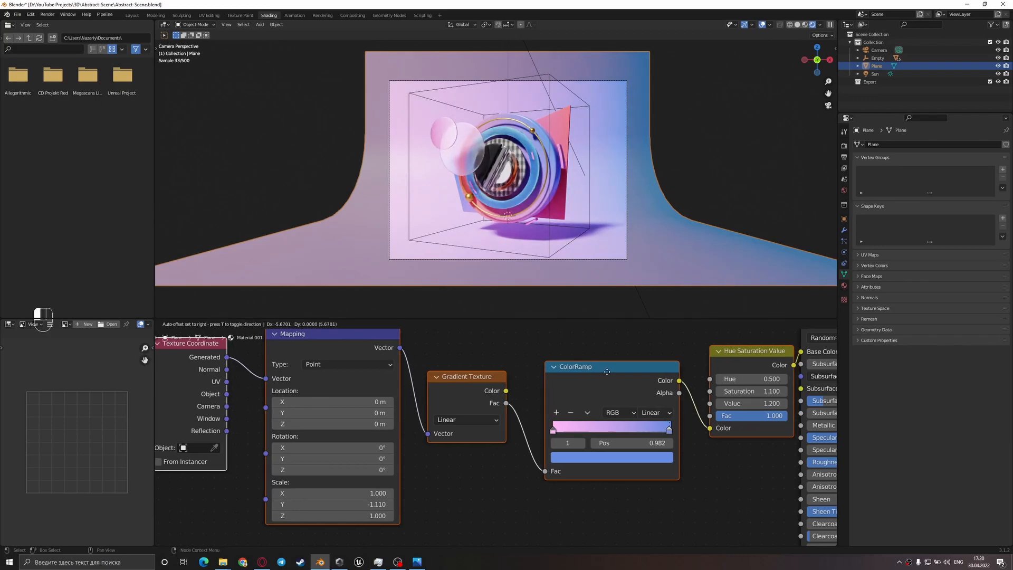
- Set the Y scale of the backdrop's Mapping node to 1
click(363, 506)
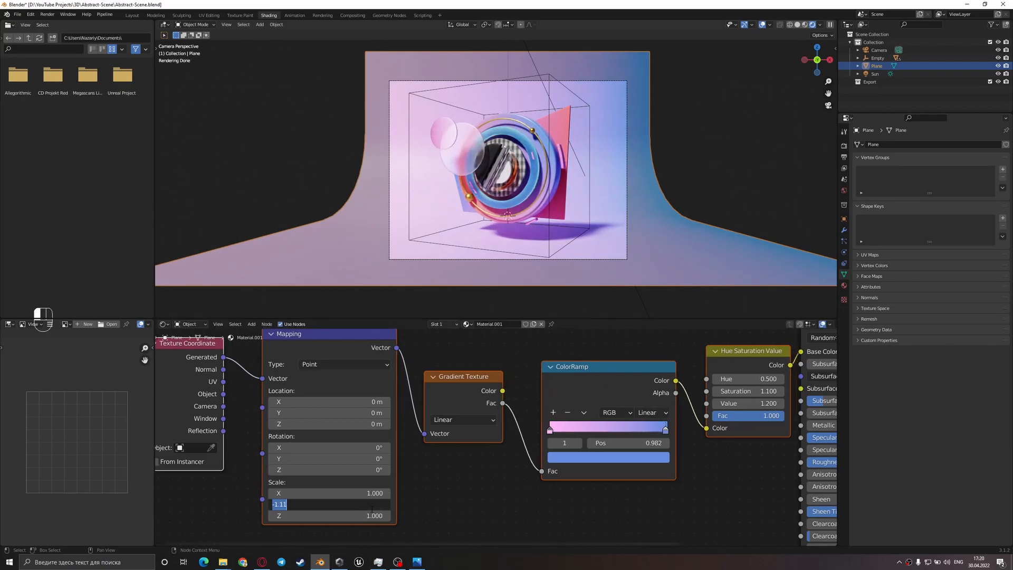
text(1)
key(Return)
- Try a different scale on the backdrop's Mapping node and undo the change
middle_drag(445, 502, 457, 475)
shift+drag(365, 502, 391, 513)
key(ctrl+z)
key(ctrl+z)
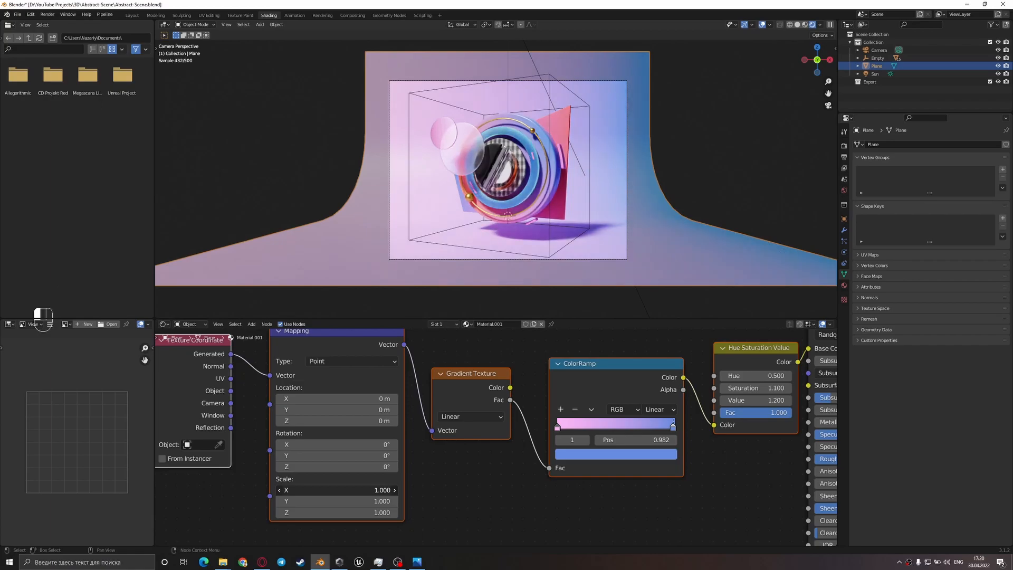
- Try moving the backdrop plane along the X axis to shift its gradient
key(g)
key(x)
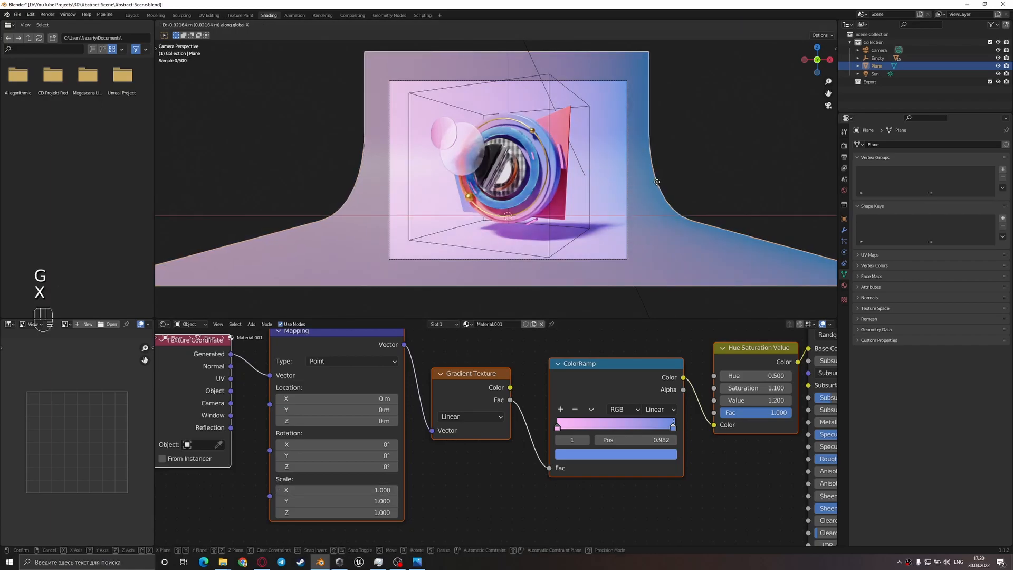
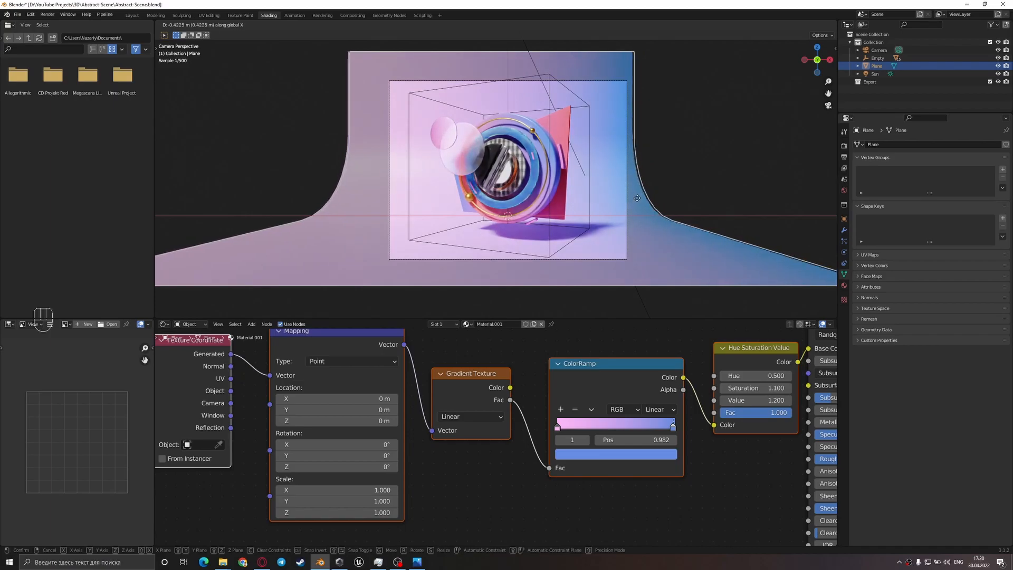
click(729, 194)
- Widen the backdrop plane along the X axis and apply its scale
key(s)
key(x)
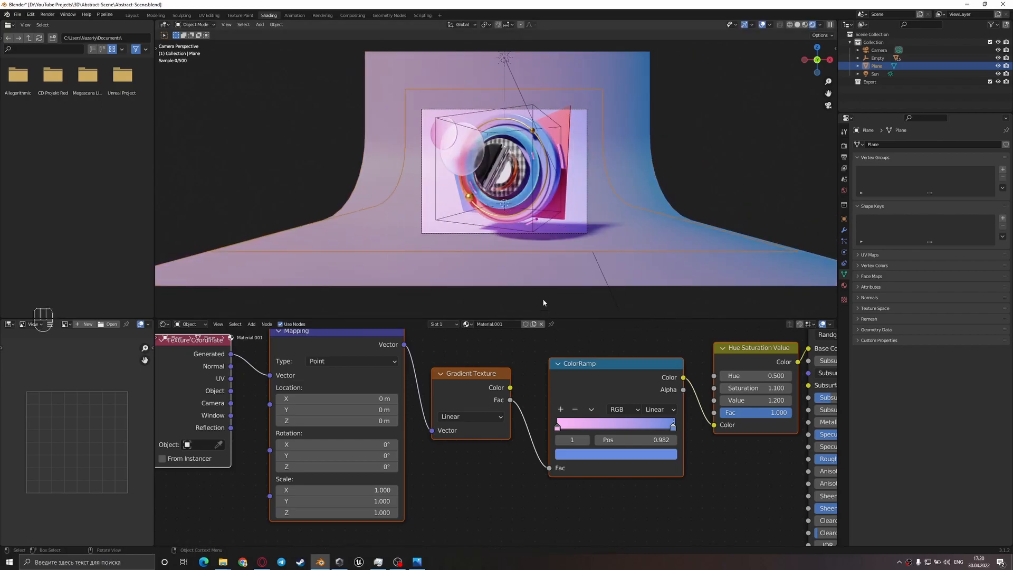
click(672, 228)
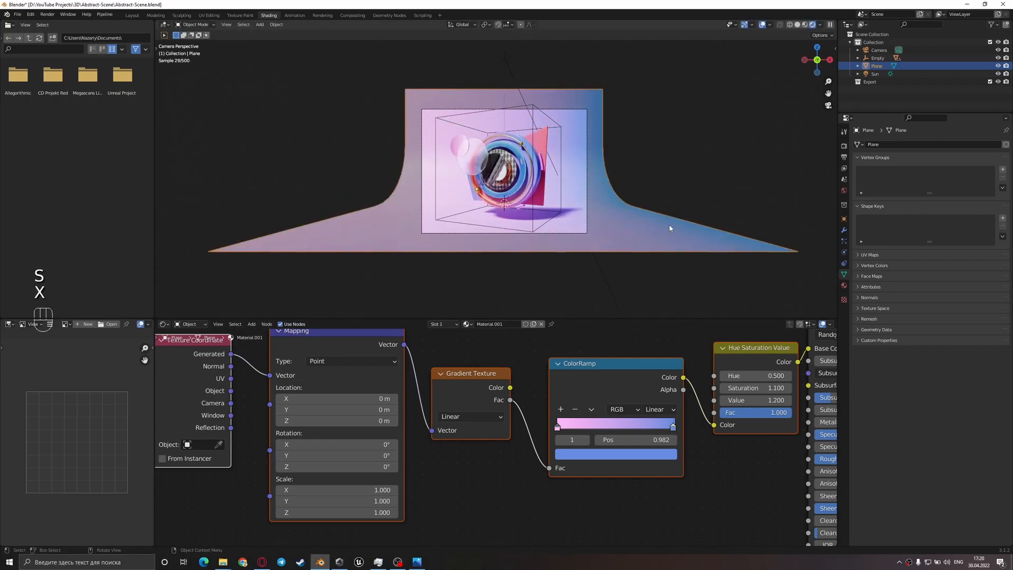
key(s)
key(x)
click(728, 228)
key(ctrl+a)
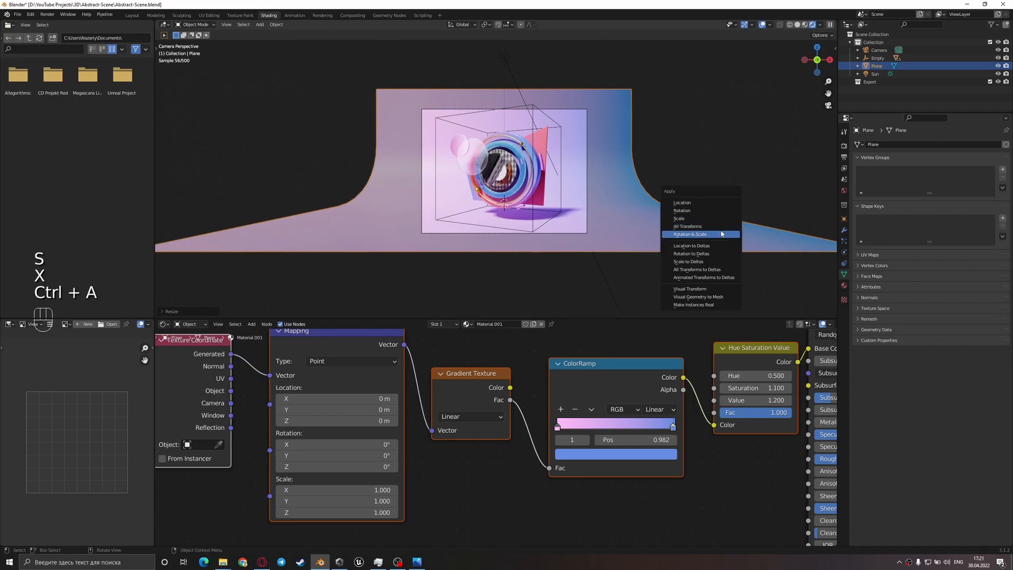
click(696, 220)
- Move the backdrop plane about 1 m in the negative X direction
key(g)
key(x)
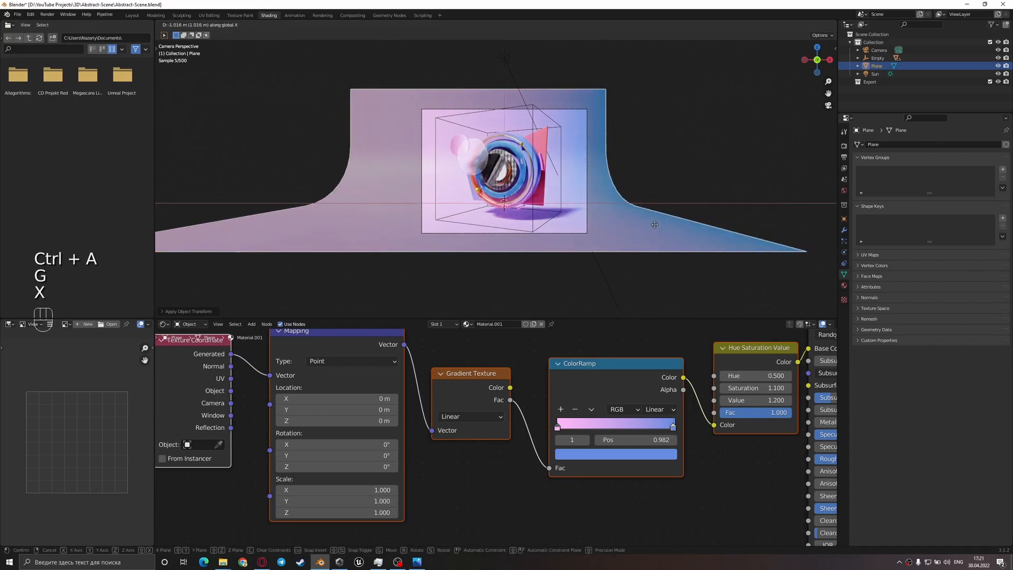
click(653, 224)
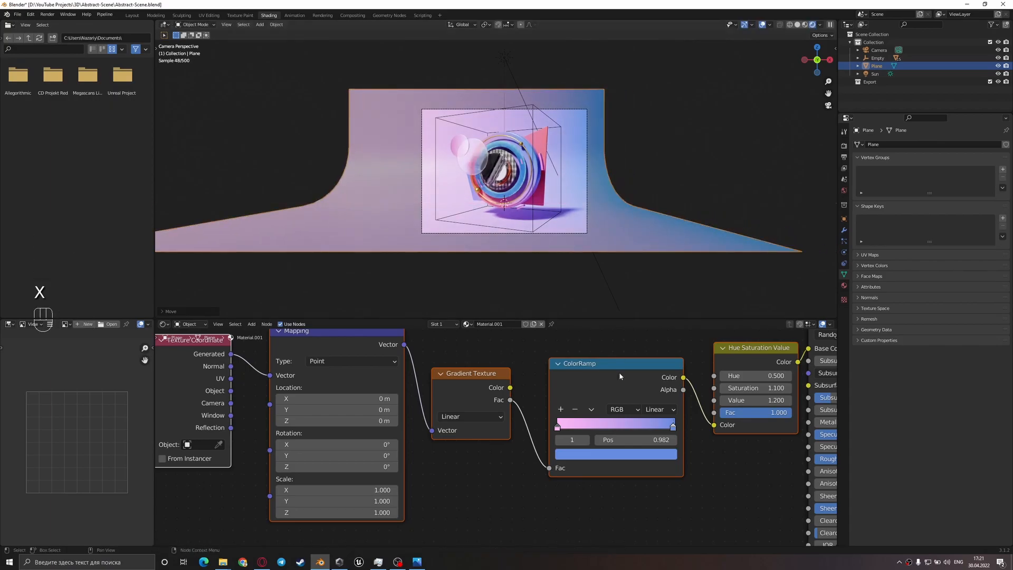
- Make the pink stop of the backdrop's ColorRamp paler and swap the stops, placing blue at 0.000 and pink at 1.000
click(558, 428)
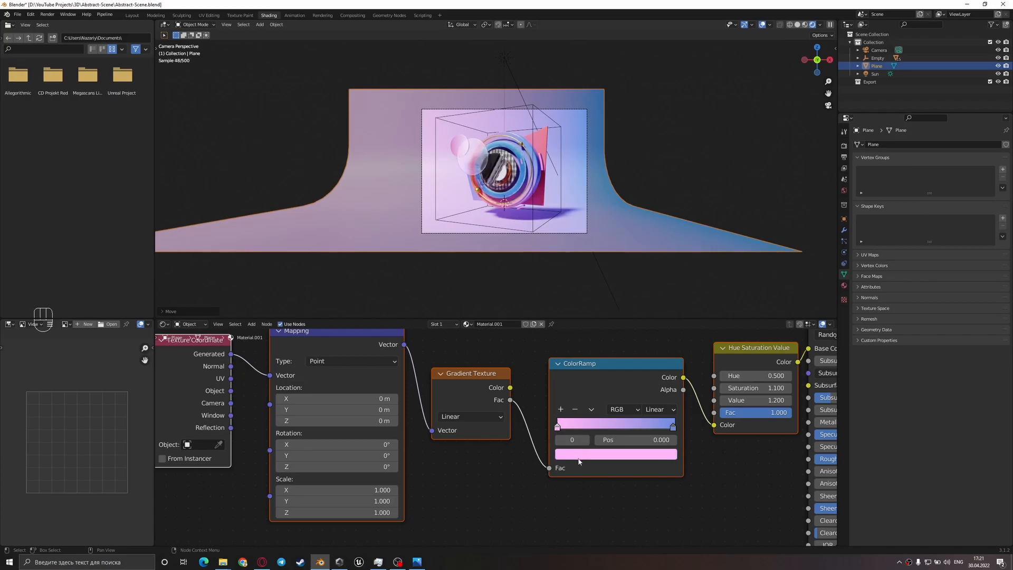
click(580, 455)
drag(611, 337, 609, 341)
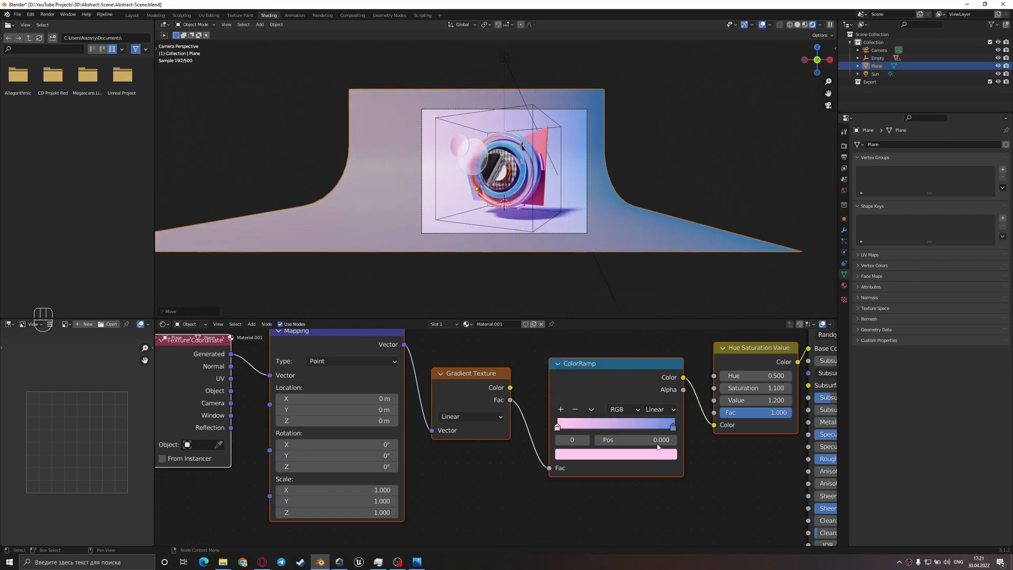
mouse_move(673, 426)
mouse_down()
mouse_move(594, 427)
mouse_move(675, 426)
mouse_up()
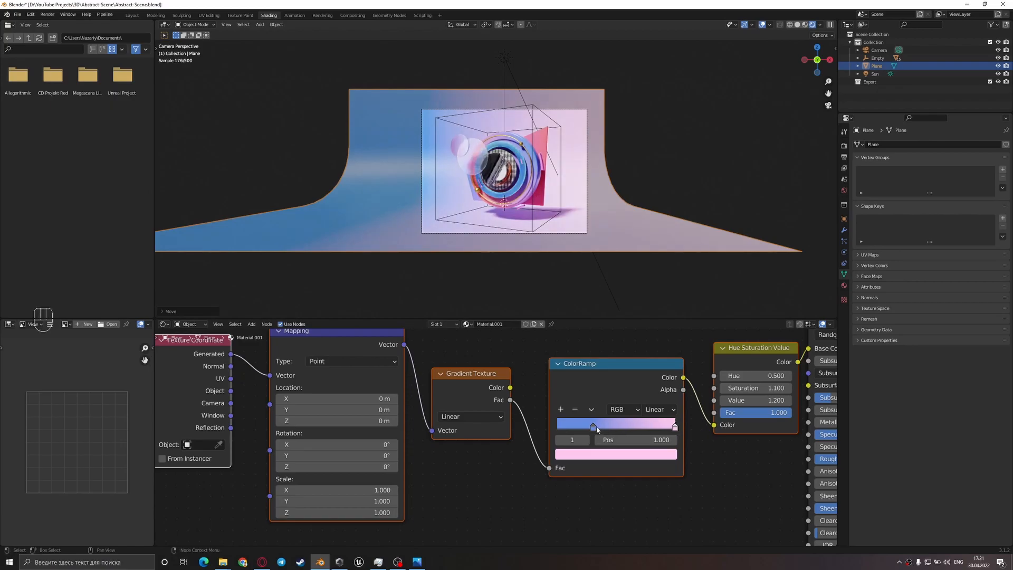
drag(595, 426, 564, 426)
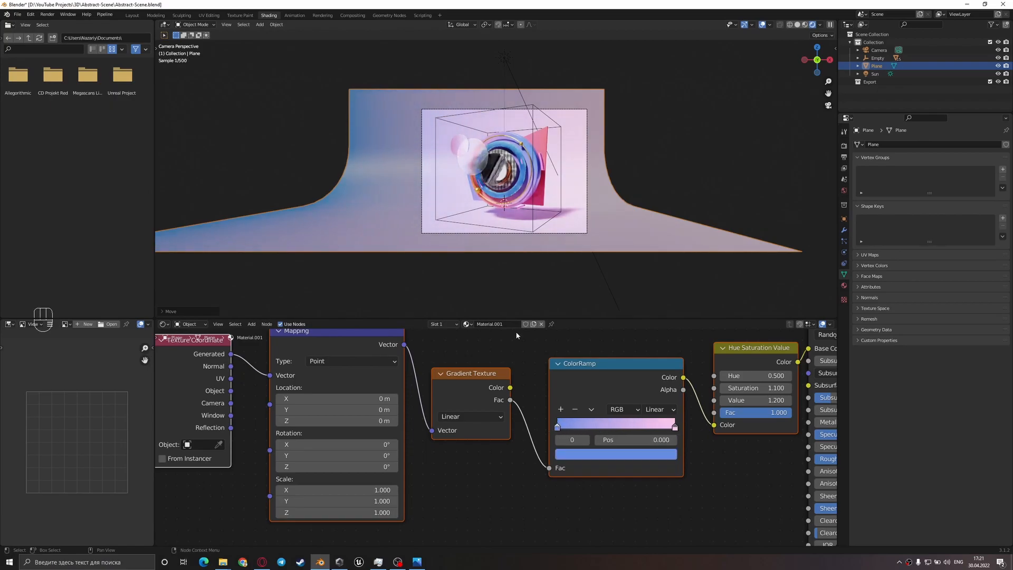
- Move the backdrop plane about 2.2 m in the positive X direction
key(g)
key(x)
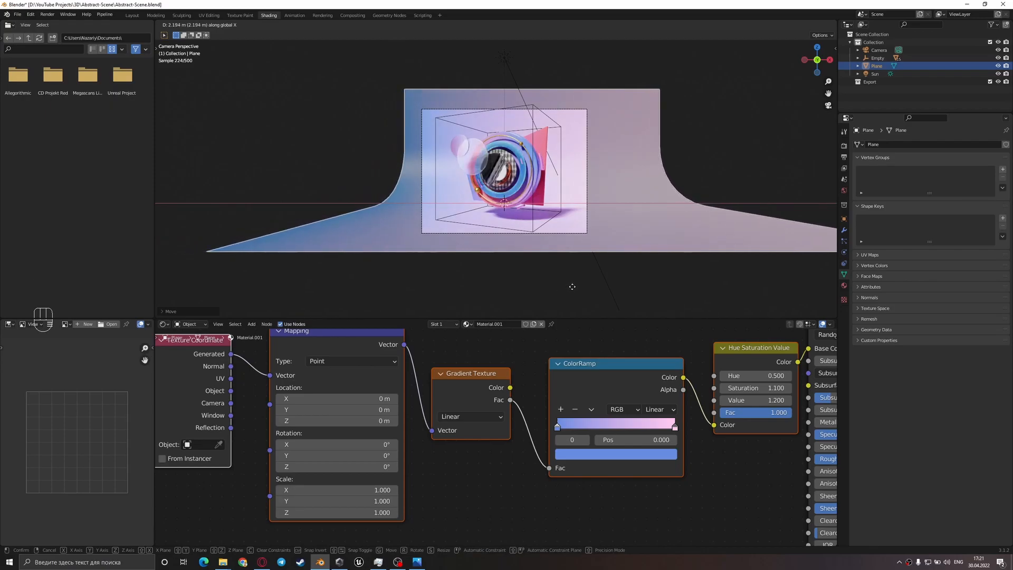
click(586, 289)
click(588, 289)
- Set the Value of the backdrop's Hue Saturation Value node to 1.000
middle_drag(754, 384, 602, 368)
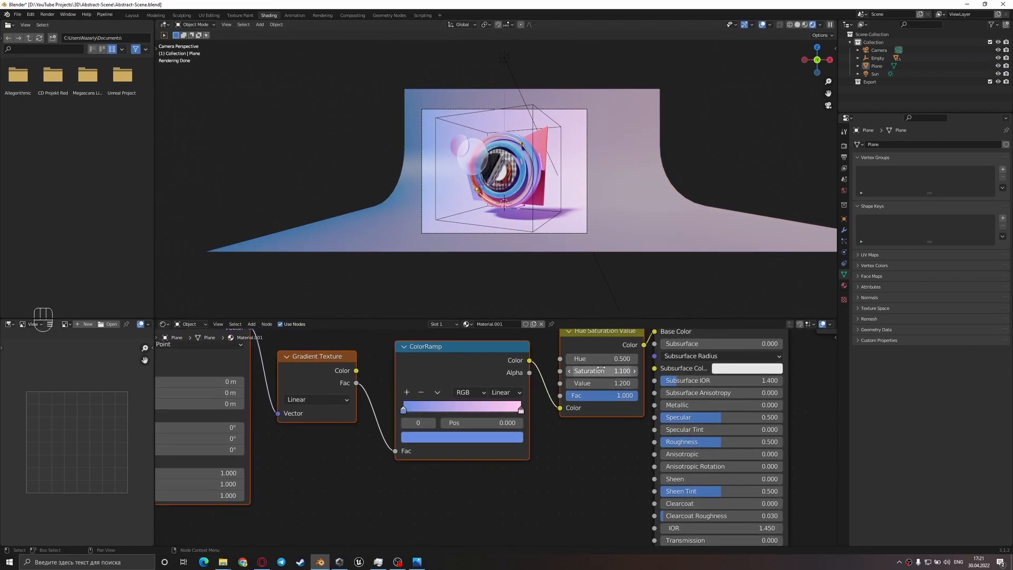
click(607, 383)
text(1.2)
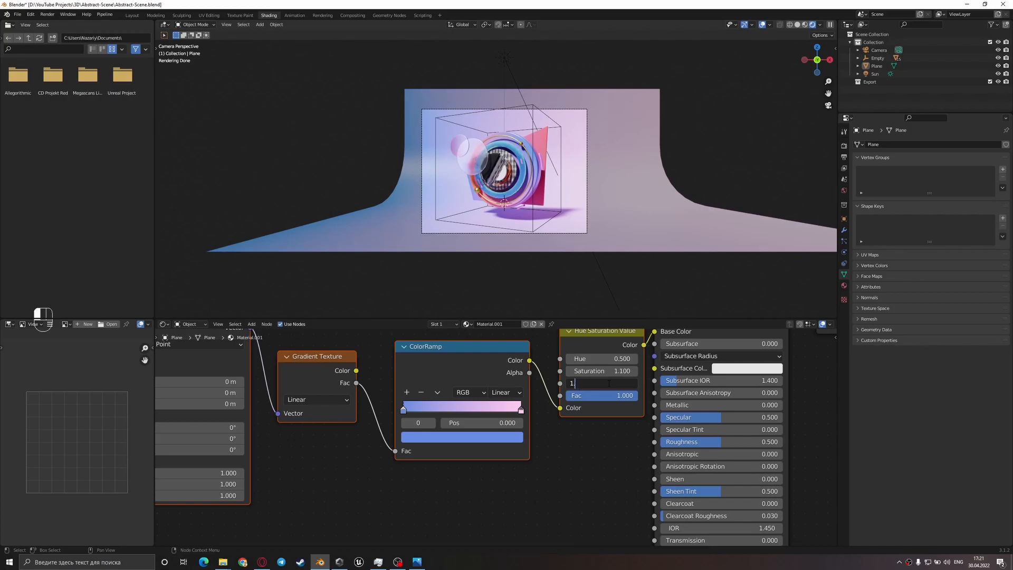
key(Return)
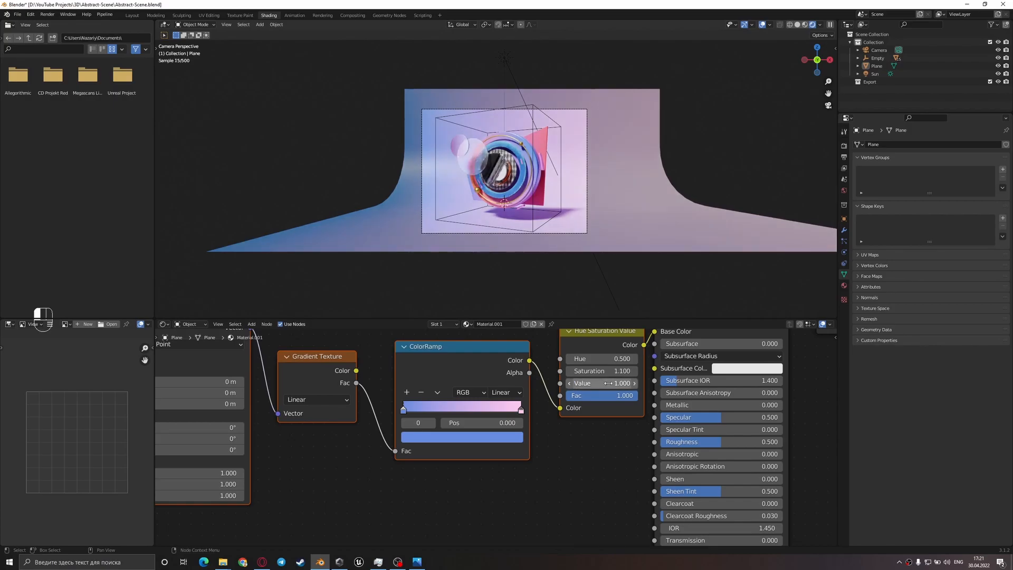
- Try a saturation of 1.2 on the backdrop's Hue Saturation Value node and return it to 1.1
click(618, 372)
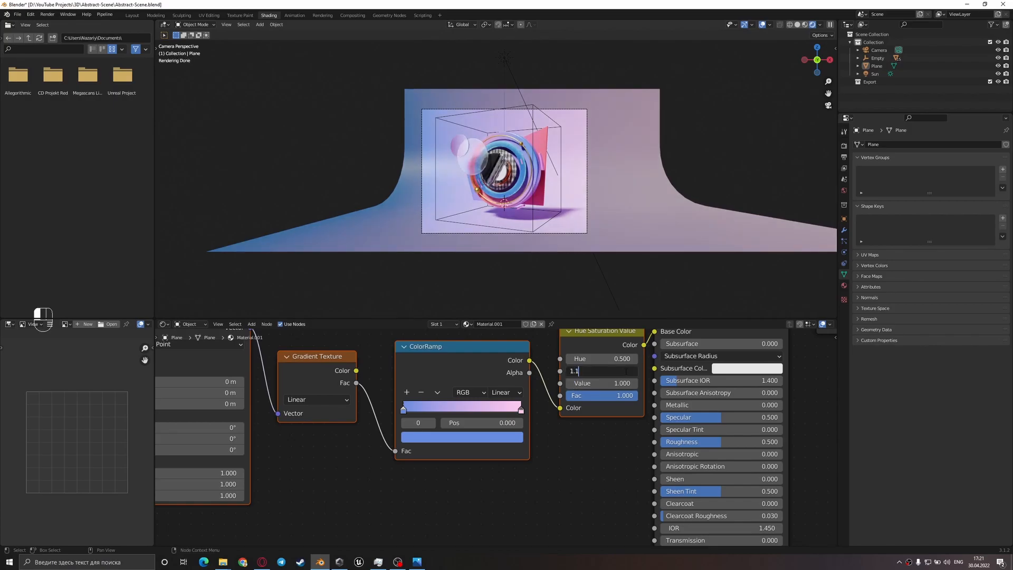
key(BackSpace)
text(2)
key(Return)
click(625, 371)
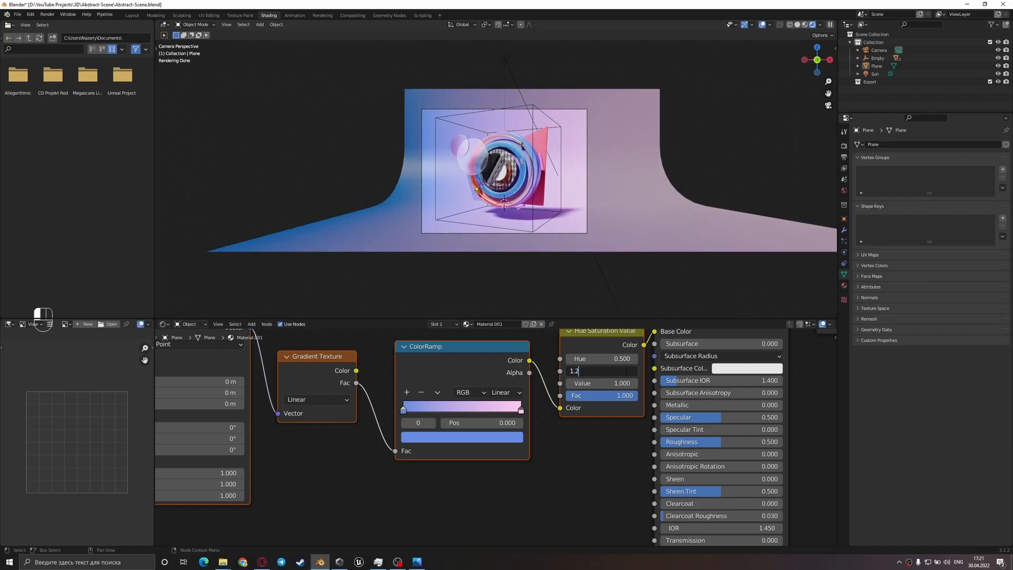
key(BackSpace)
text(1)
key(Return)
- Save the scene file and compare the render with the reference image
key(ctrl+s)
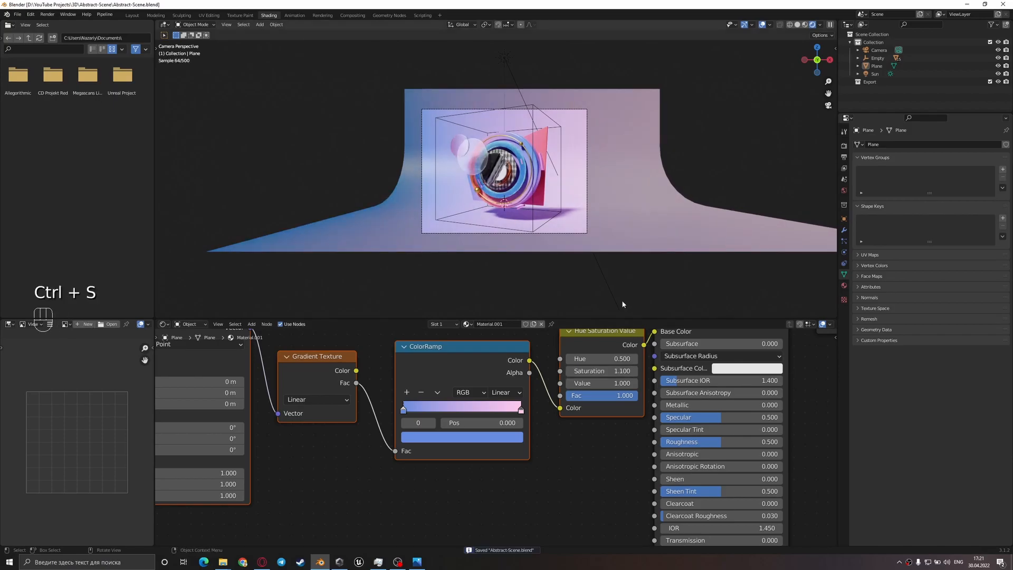
scroll(553, 226, up, 2)
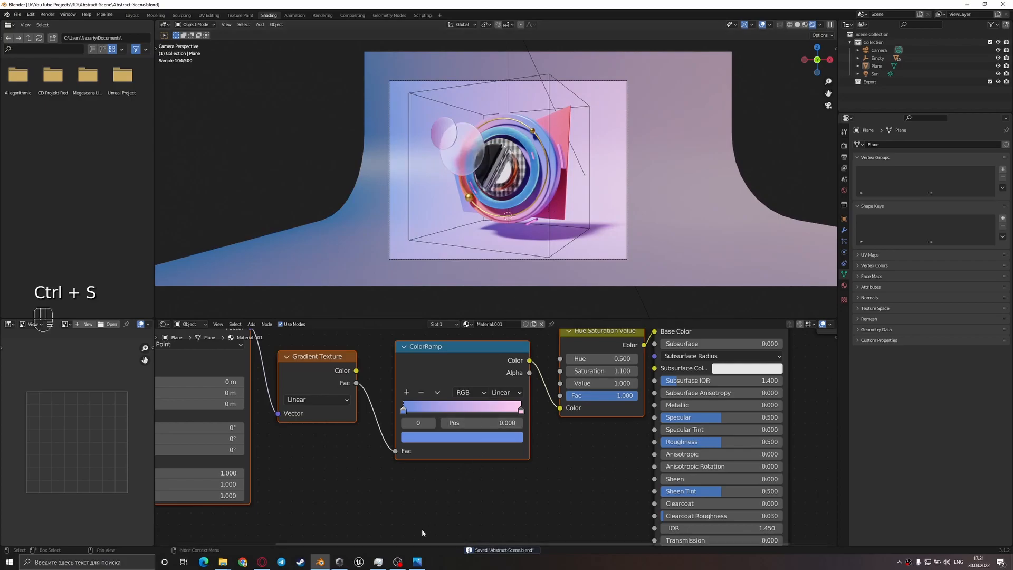
click(418, 564)
click(420, 566)
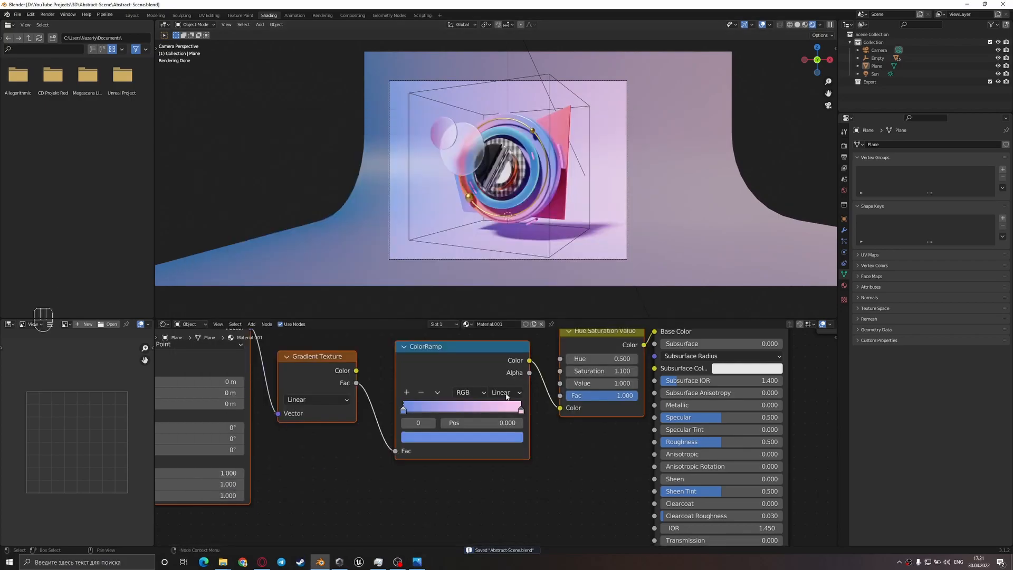
- Inspect the shadow behind the red panel and set the Sun light's angle to 20°
click(560, 208)
middle_drag(606, 229, 565, 257)
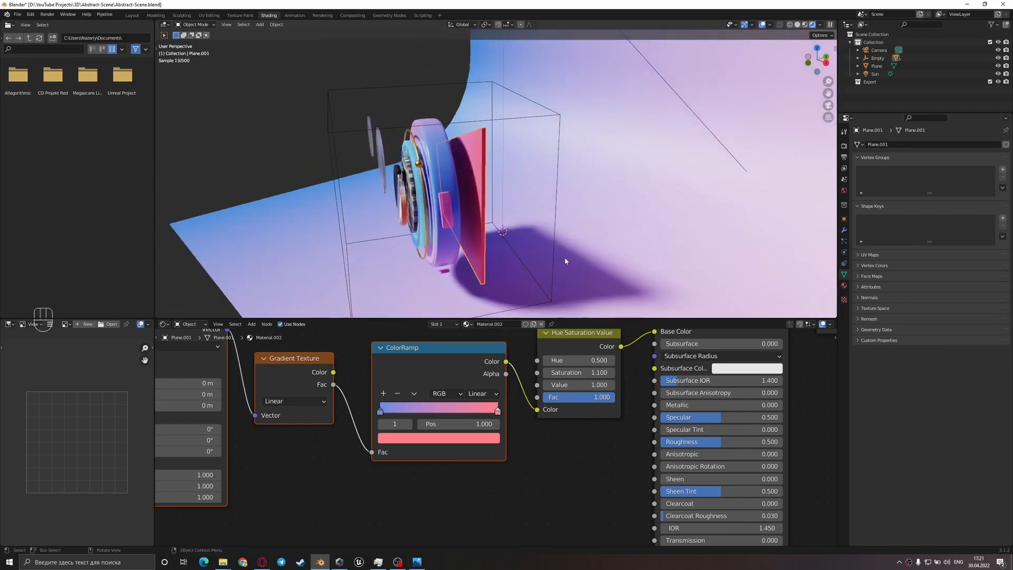
key(KP_0)
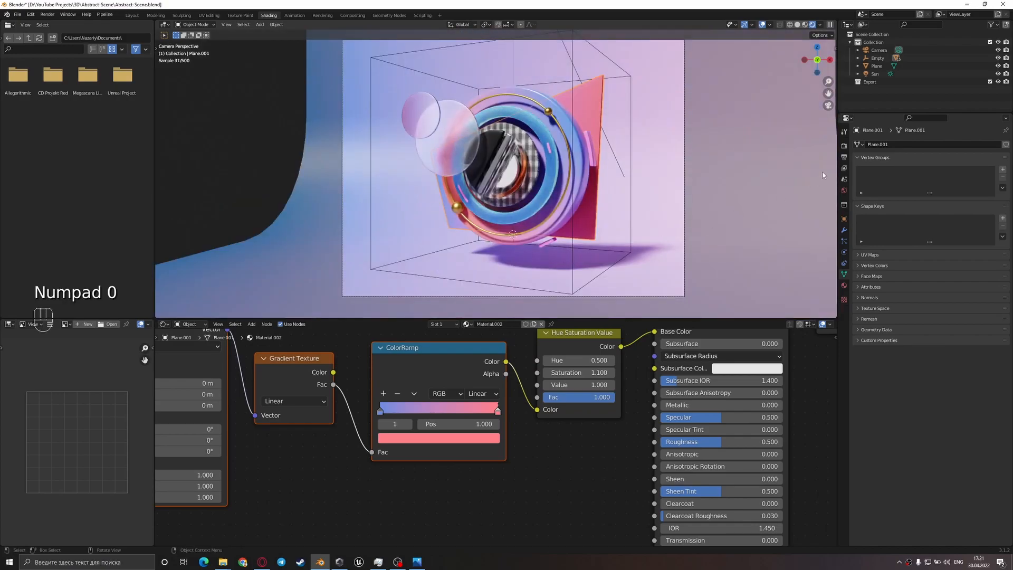
click(875, 74)
click(961, 210)
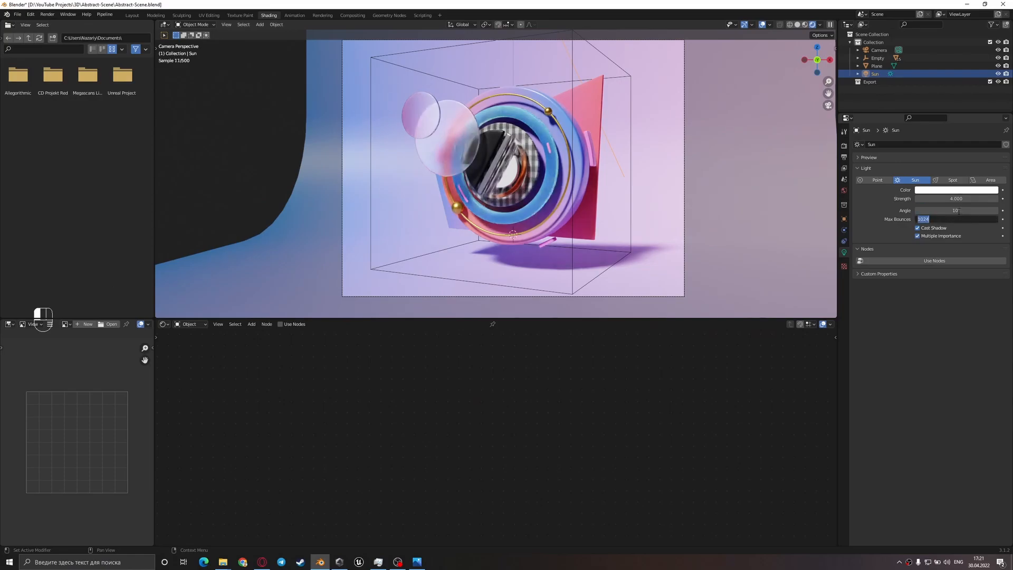
text(20)
key(Return)
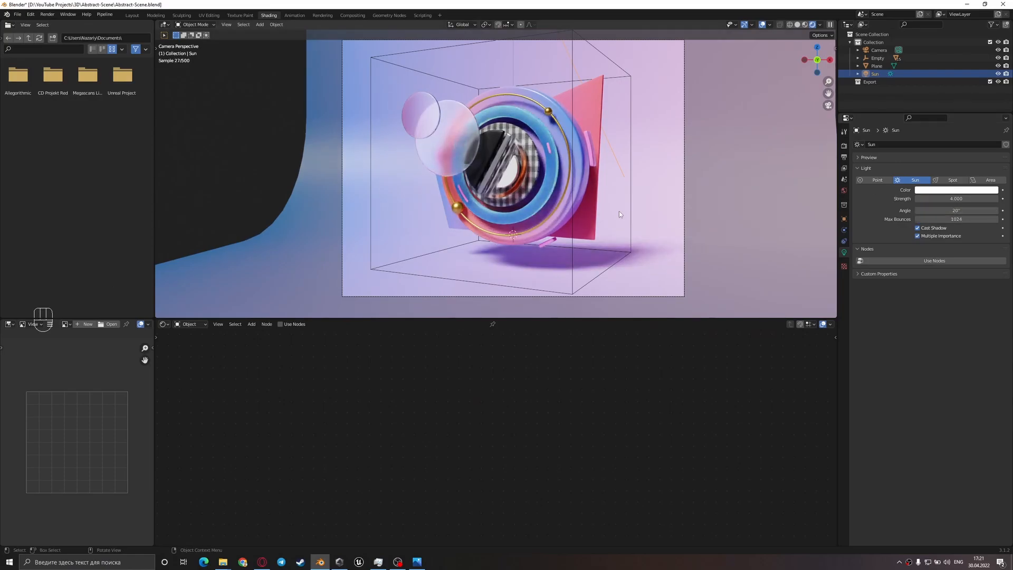
- Set the Value of the larger glass disc's Hue Saturation Value node to 1.2 and save the file
scroll(637, 175, down, 2)
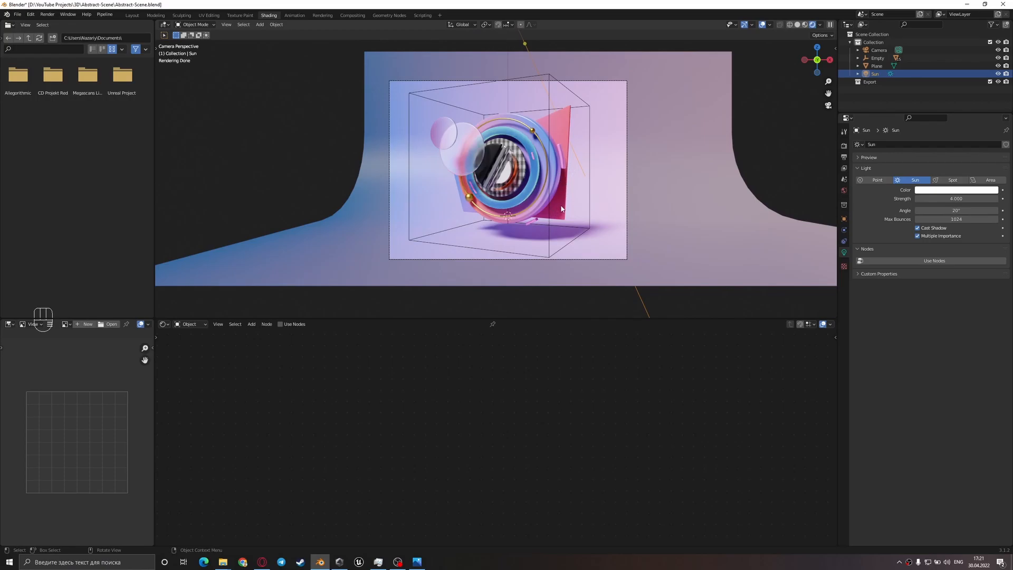
click(491, 190)
double_click(559, 385)
text(1.3)
key(Return)
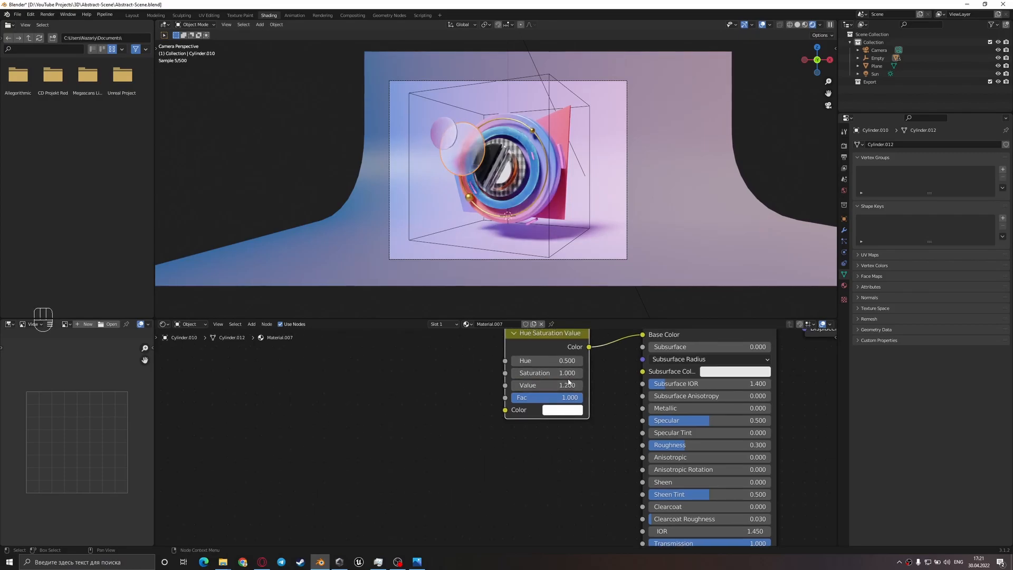
key(ctrl+s)
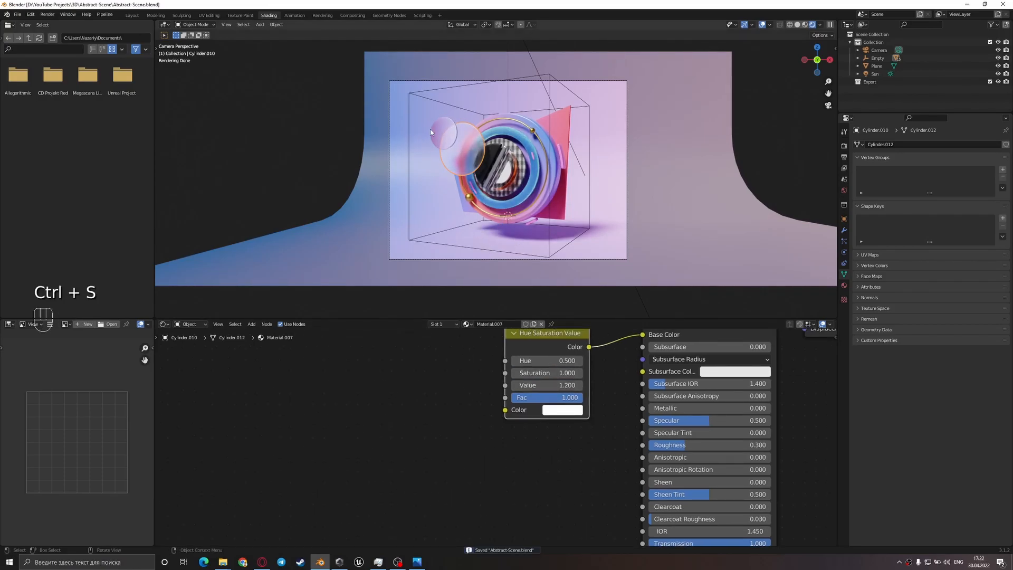
- Change the pinkish ColorRamp stop of the small glass disc to light blue with RGB 0.430, 0.572, 0.751
click(436, 126)
middle_drag(426, 397, 526, 425)
click(529, 426)
click(471, 453)
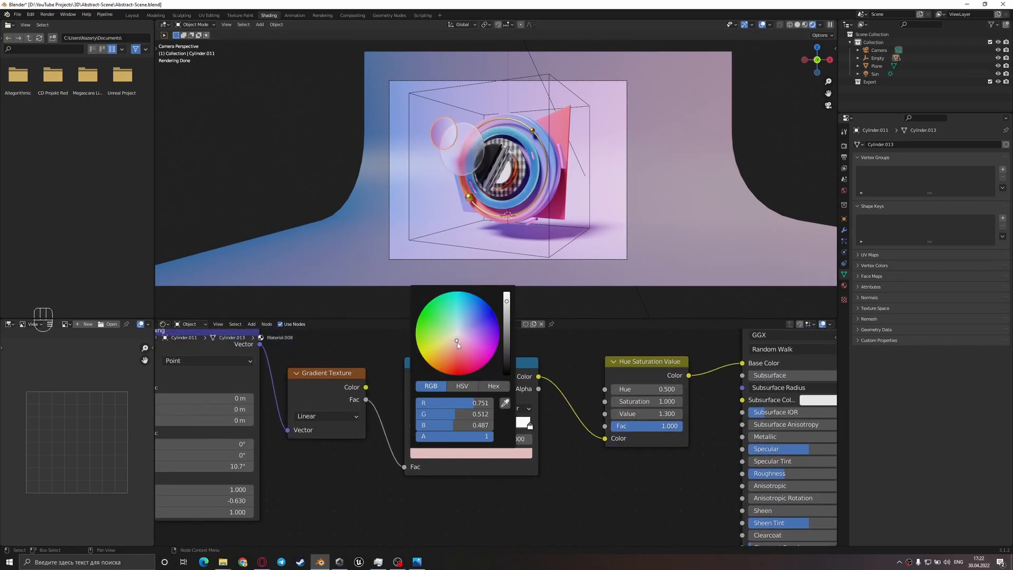
drag(458, 337, 463, 324)
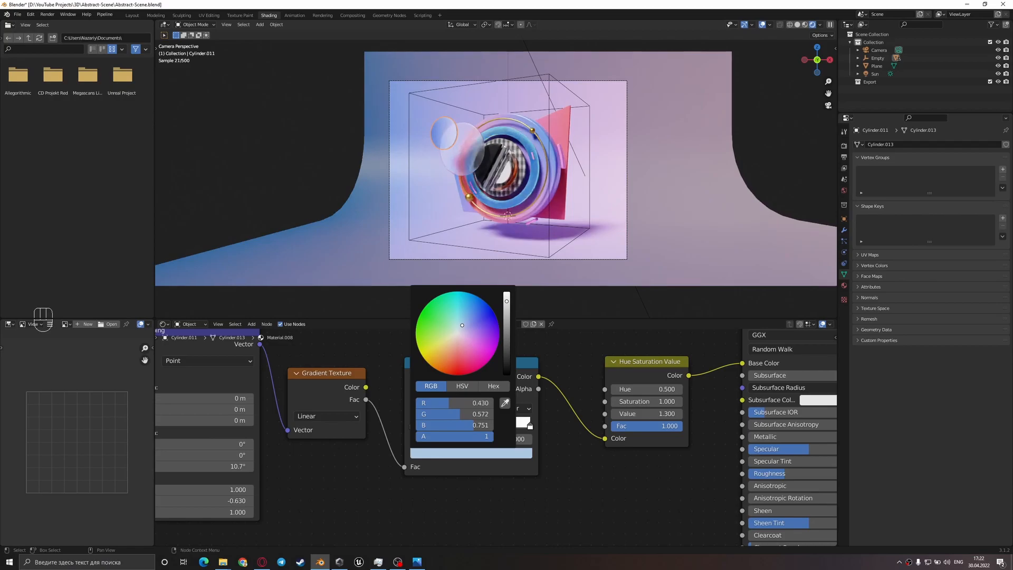
click(530, 214)
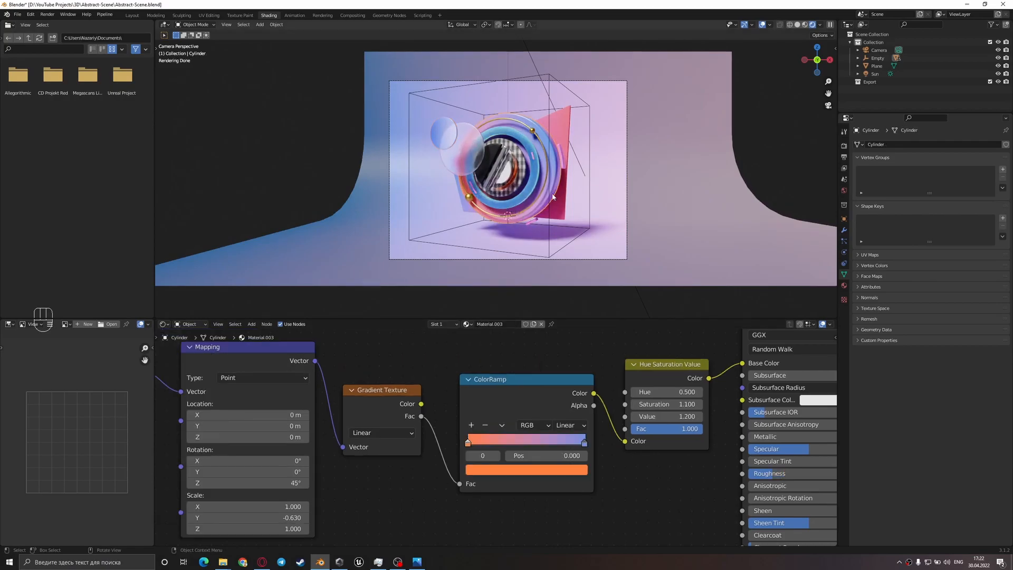
scroll(555, 196, up, 2)
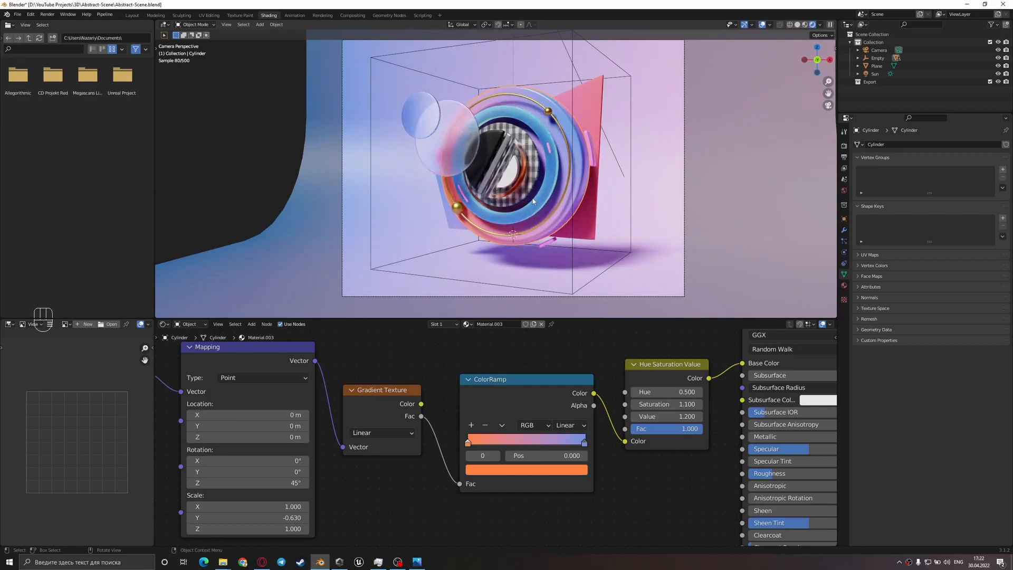
scroll(500, 179, up, 1)
scroll(540, 190, down, 3)
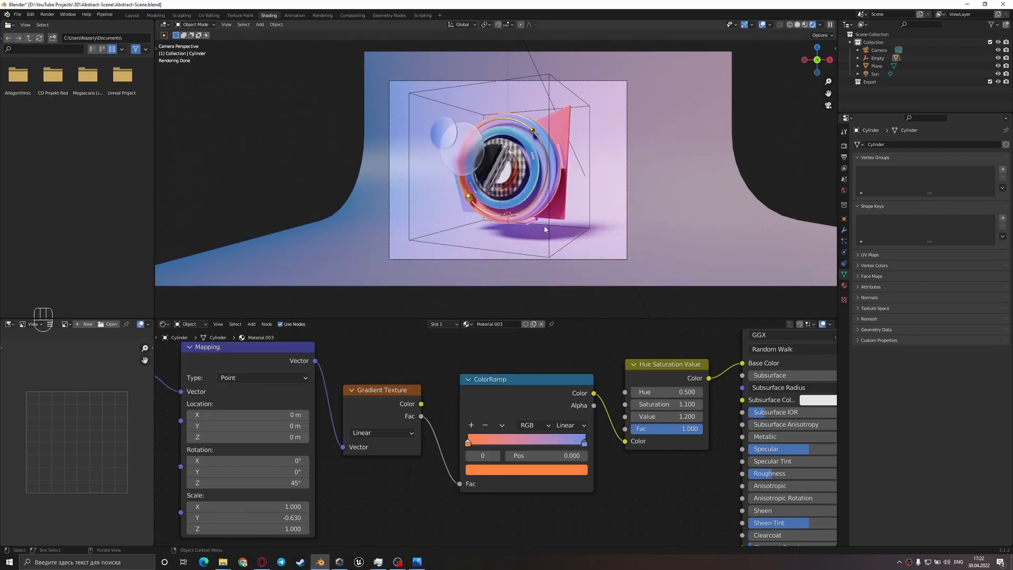
- Set the Y rotation of the red panel's Mapping node to -3.1° and save the file
click(567, 202)
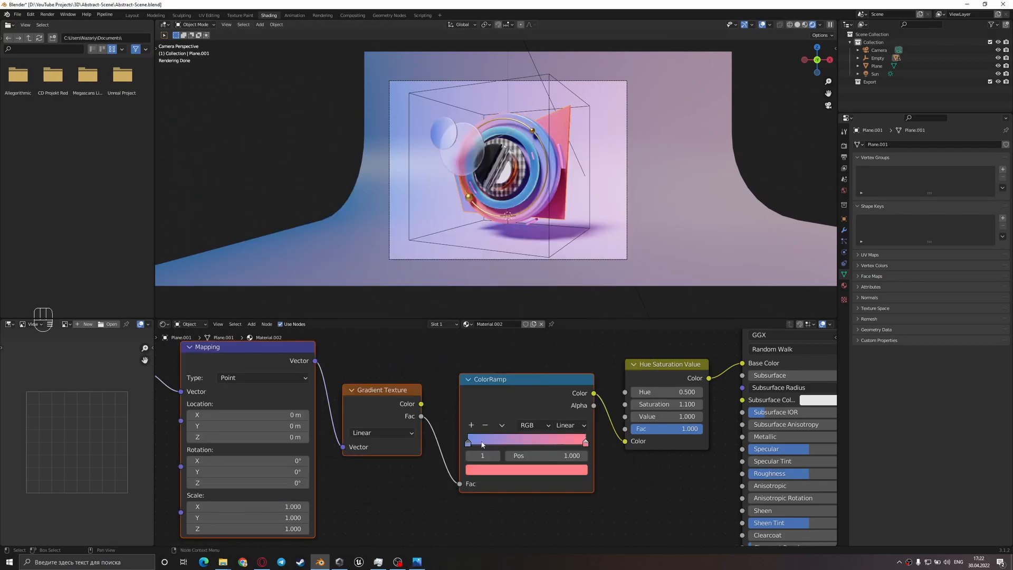
mouse_move(468, 443)
mouse_down()
mouse_move(539, 445)
mouse_move(470, 445)
mouse_up()
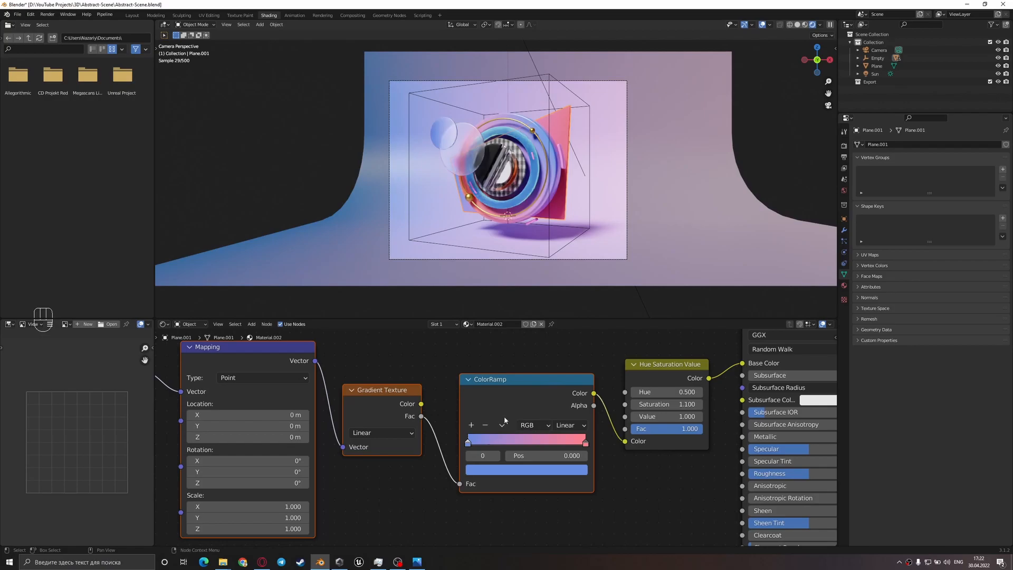
middle_drag(434, 408, 552, 389)
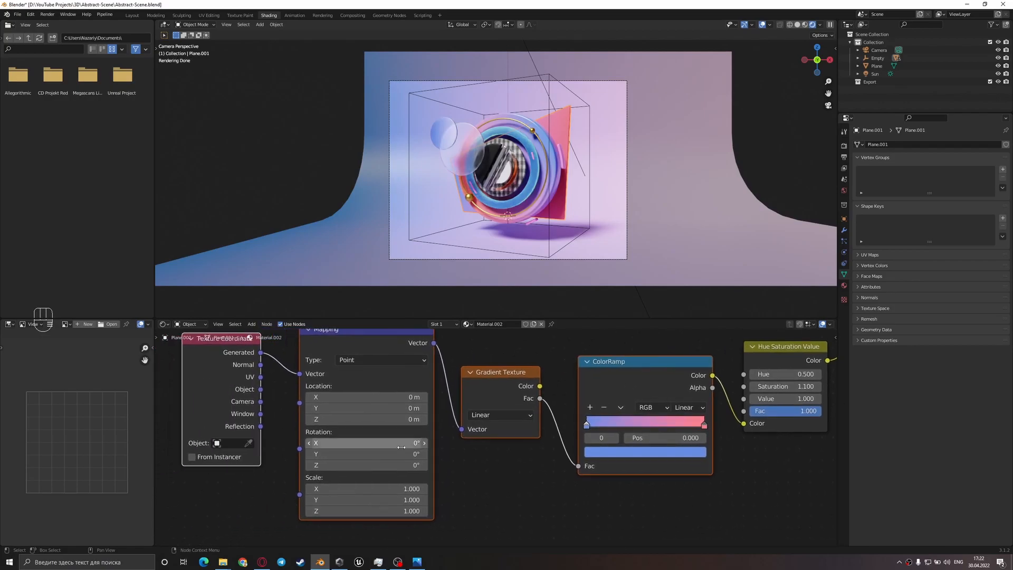
mouse_move(394, 454)
mouse_down()
mouse_move(414, 454)
mouse_move(370, 454)
mouse_move(397, 457)
mouse_up()
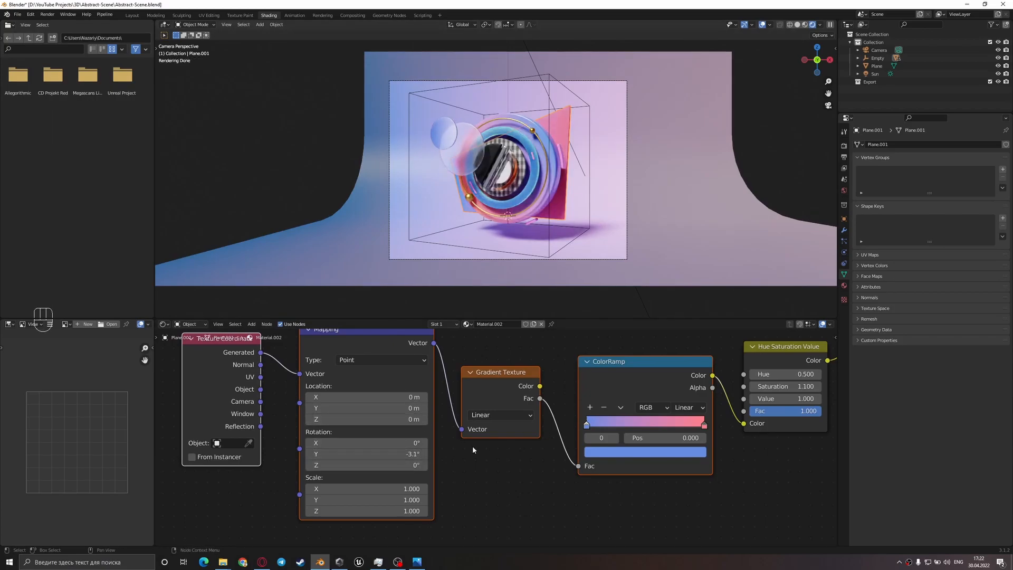
scroll(579, 250, down, 1)
key(ctrl+s)
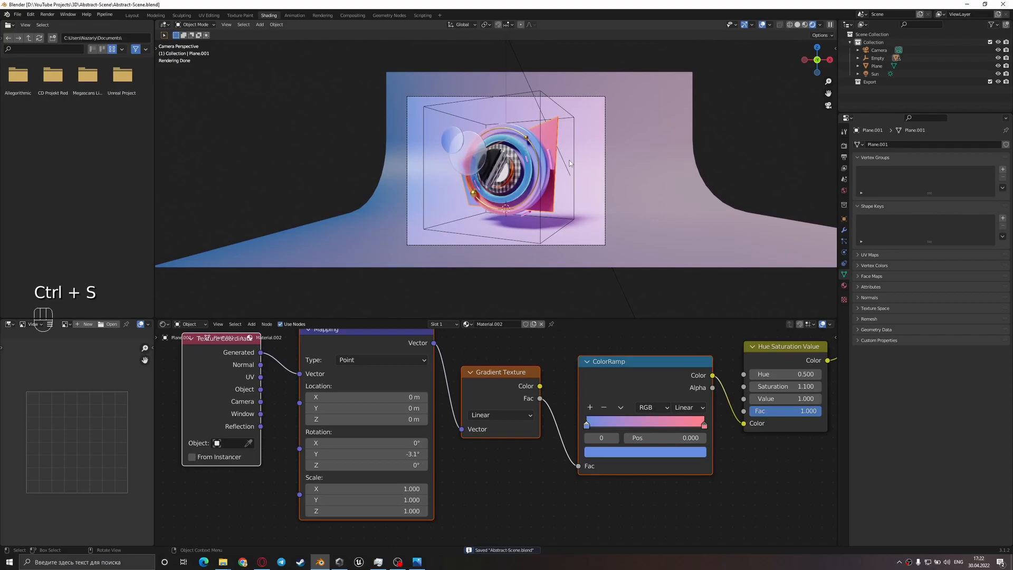
- Select the white half-disc at the centre of the rings and save the file
scroll(543, 186, up, 6)
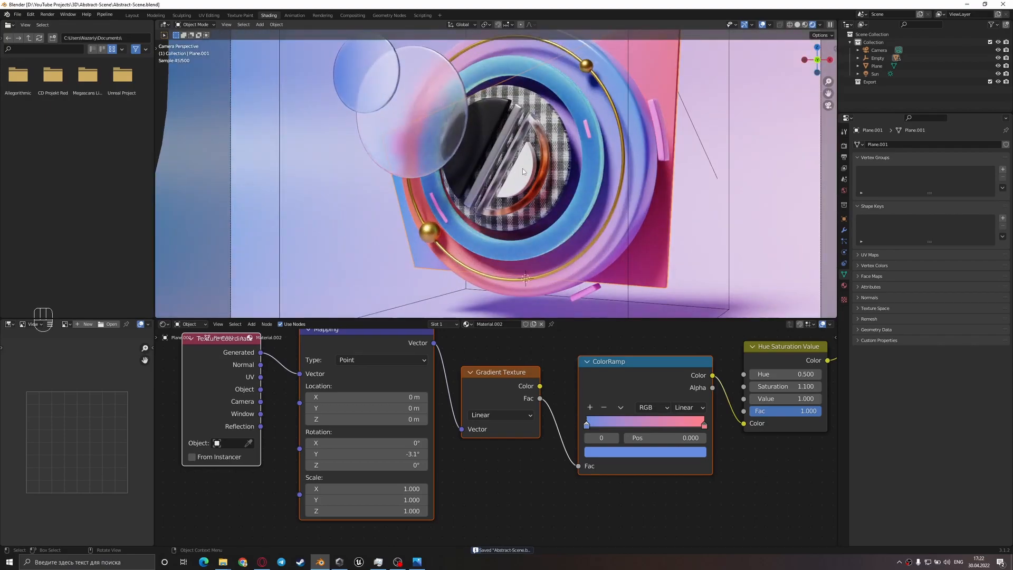
click(522, 172)
key(ctrl+s)
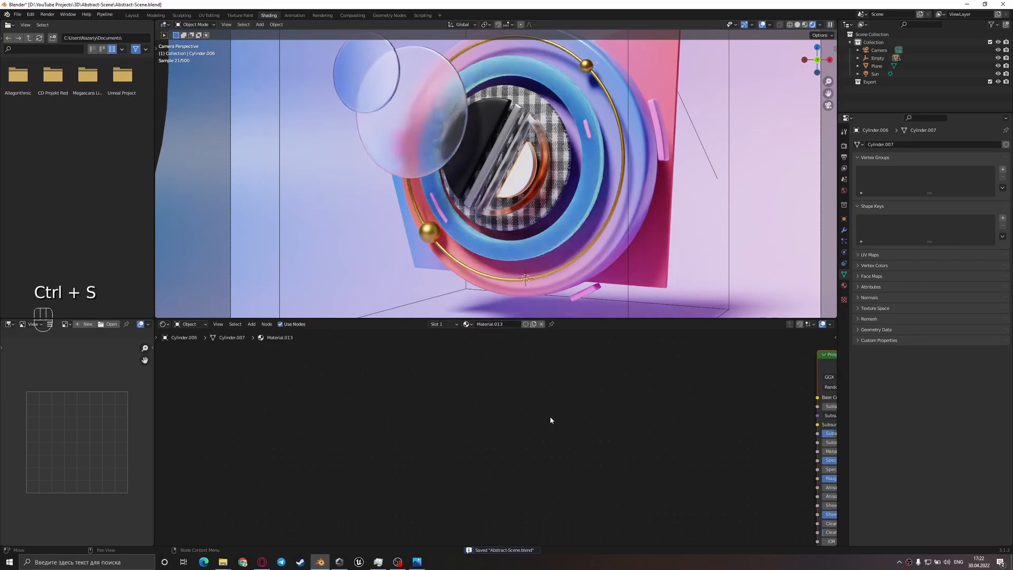
scroll(550, 421, down, 3)
scroll(519, 425, up, 3)
key(shift+a)
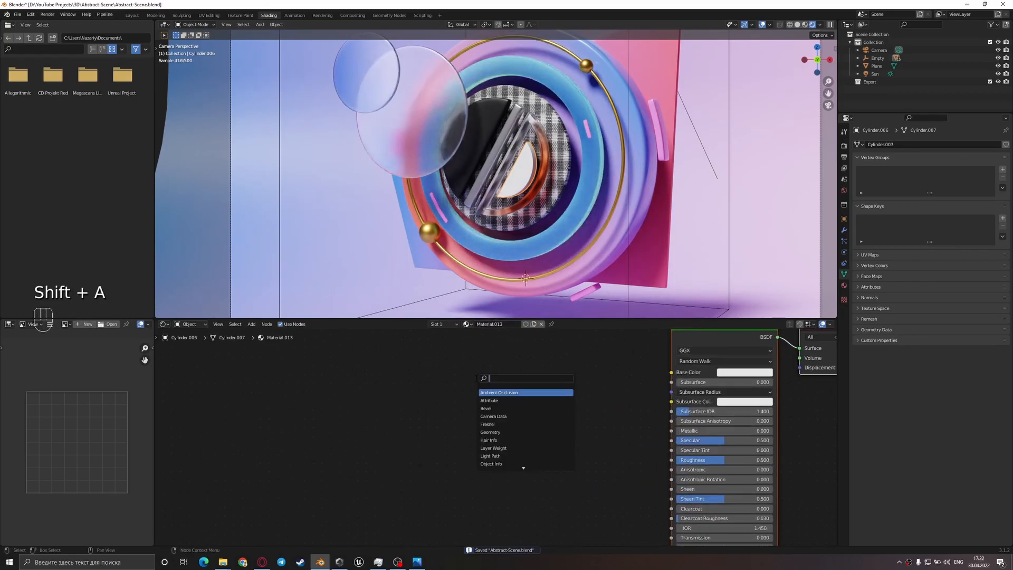
text(imag)
key(Escape)
- Add a Wave Texture node with linked Mapping and Texture Coordinate nodes to the white half-disc's material
key(shift+a)
text(l)
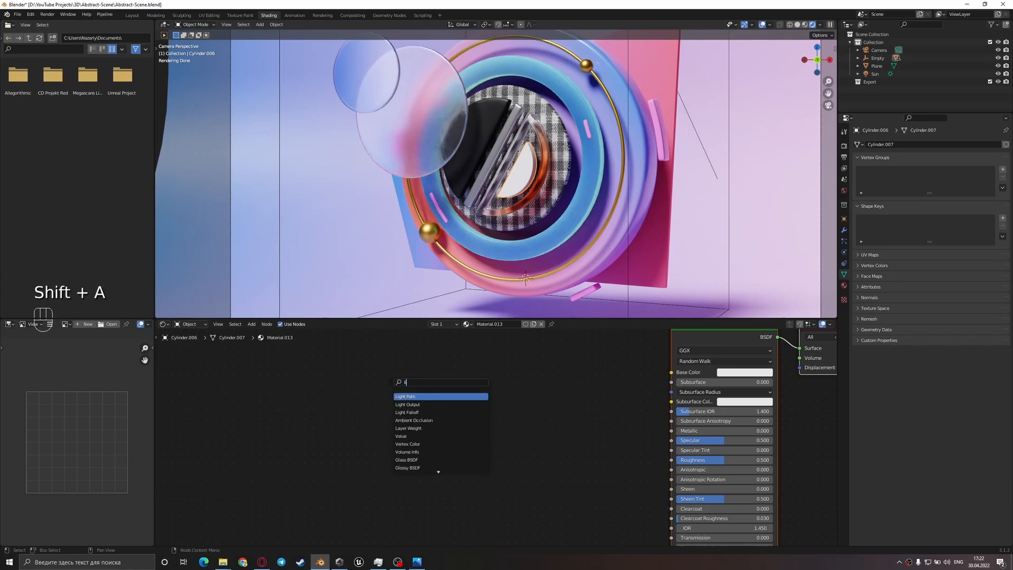
text(ine)
key(BackSpace)
key(BackSpace)
key(BackSpace)
key(BackSpace)
text(wa)
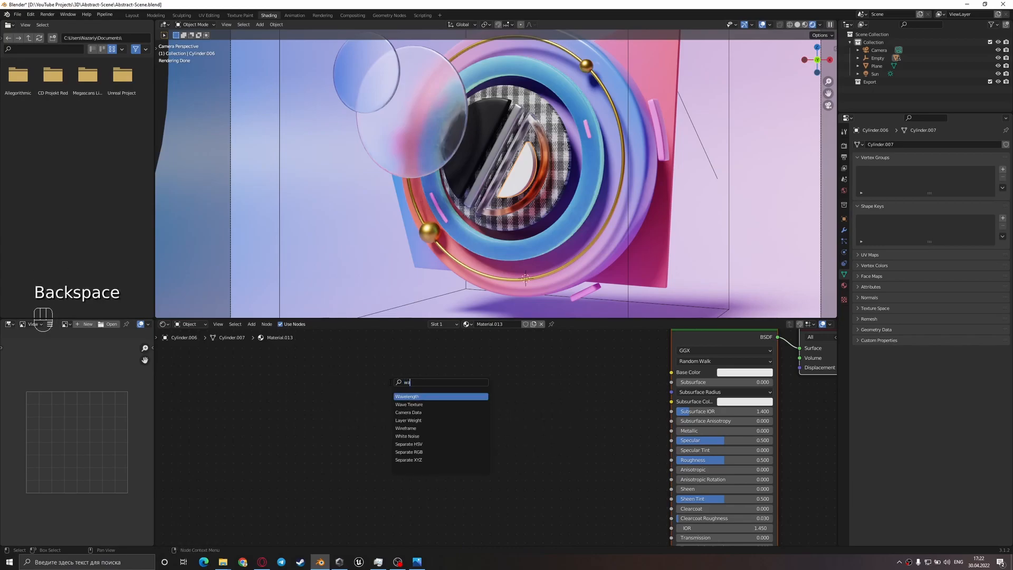
click(417, 404)
click(499, 417)
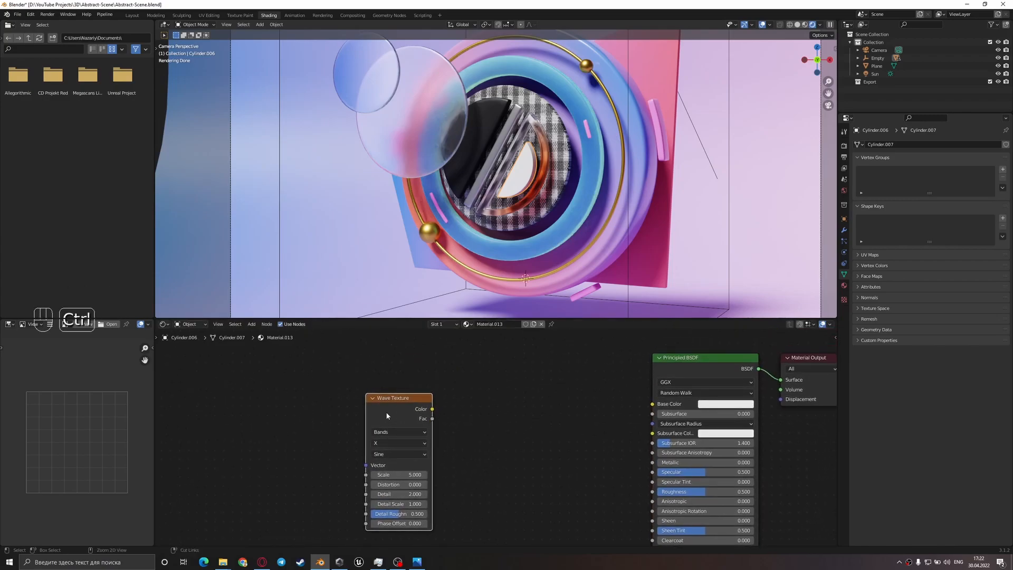
key(ctrl+t)
- Attach a Vector Math node to the Wave Texture's Color output and look for a comparison operation
drag(429, 408, 474, 414)
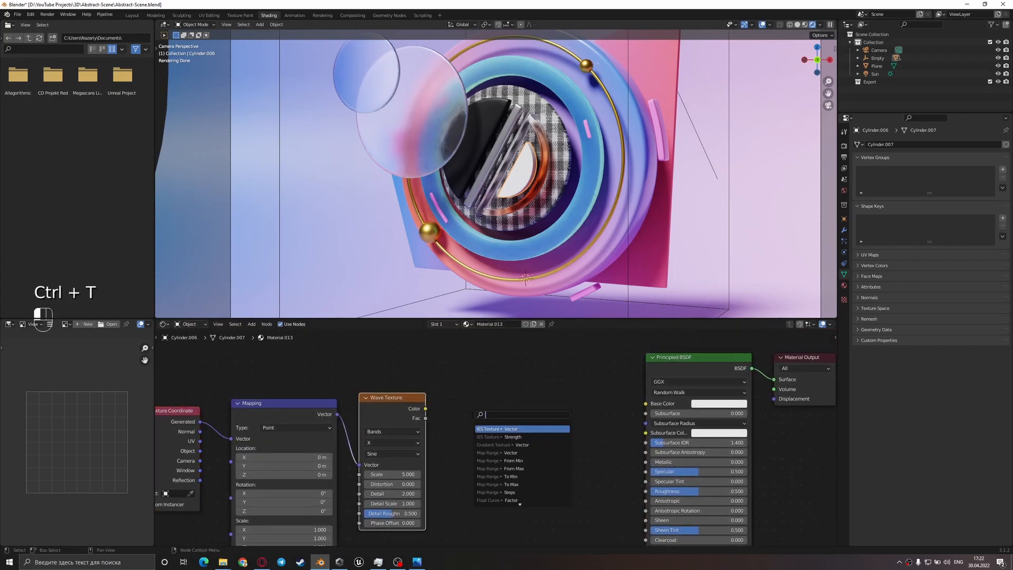
text(math)
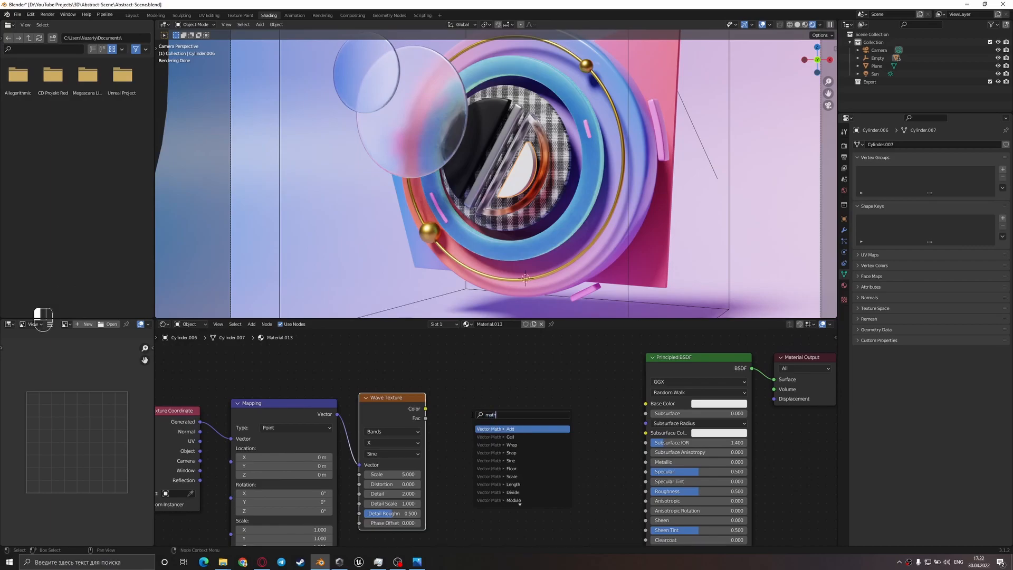
key(Return)
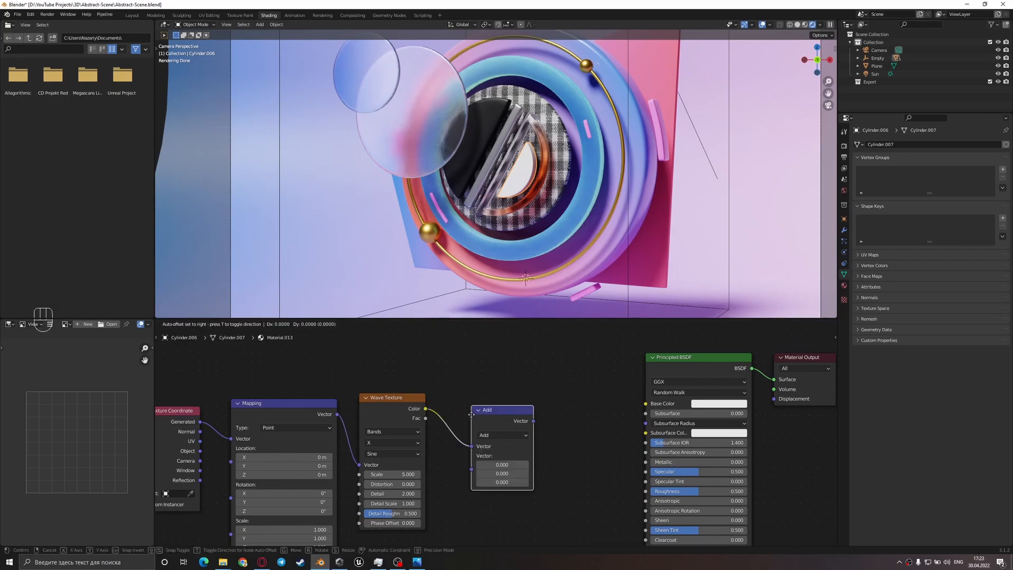
click(471, 400)
click(520, 421)
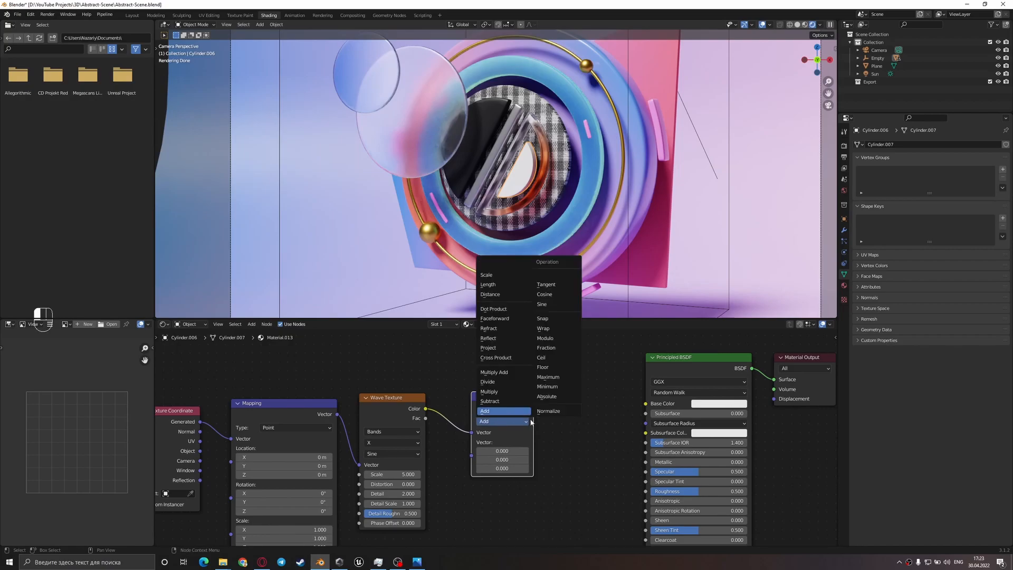
right_click(557, 453)
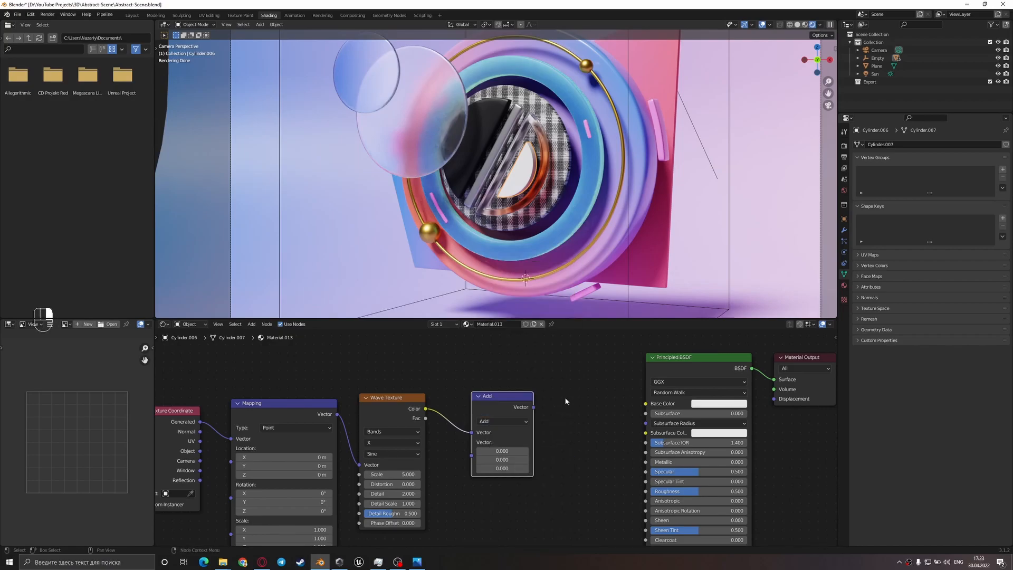
- Add a scalar Math node before the Principled BSDF and delete the Vector Math node
key(shift+a)
key(d)
key(shift+a)
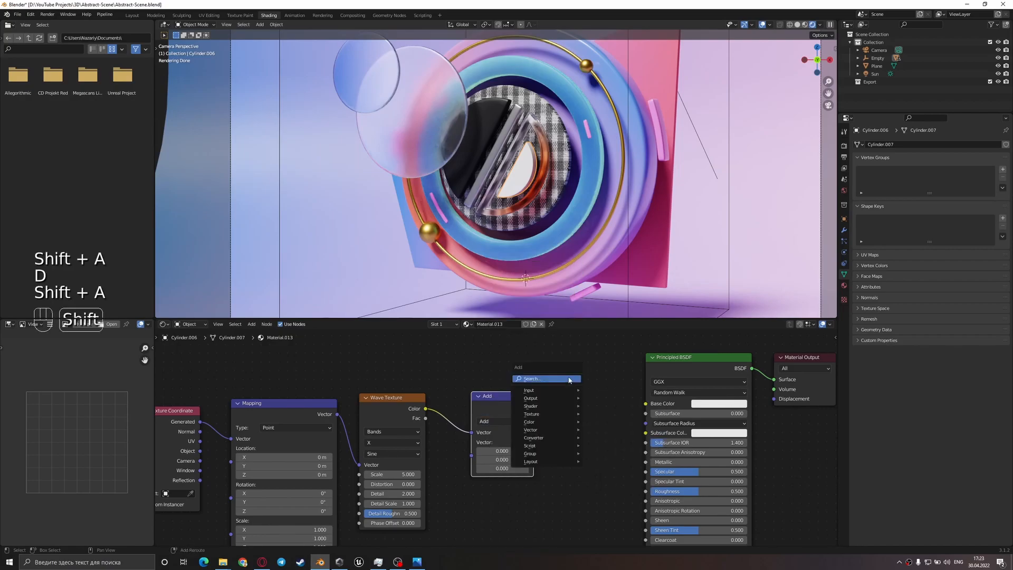
click(569, 379)
text(ma)
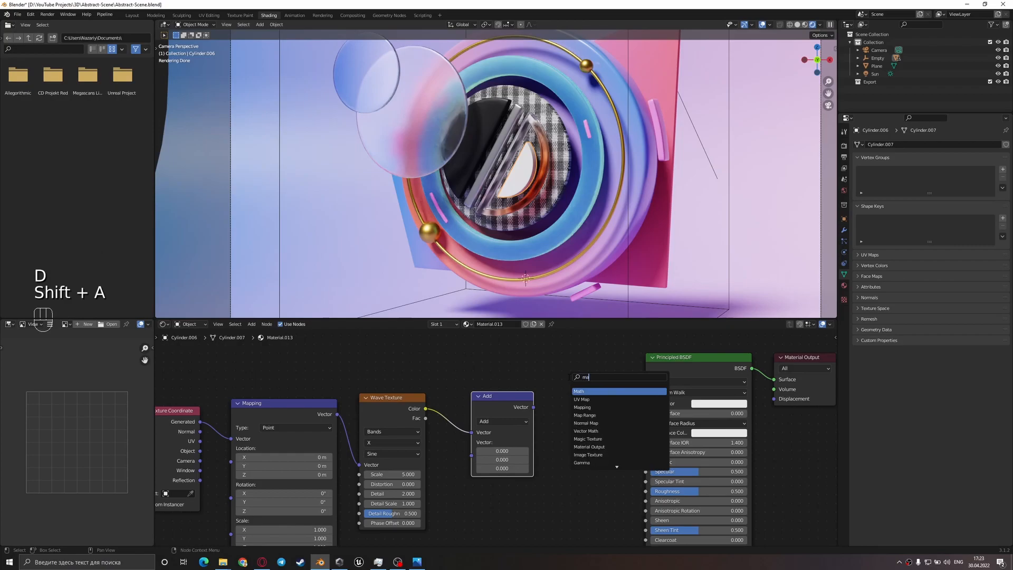
click(591, 391)
click(580, 417)
click(576, 427)
click(545, 419)
click(515, 409)
key(Delete)
- Set the Math node's operation to Less Than and feed its Value from the Wave Texture's Color
drag(426, 409, 464, 436)
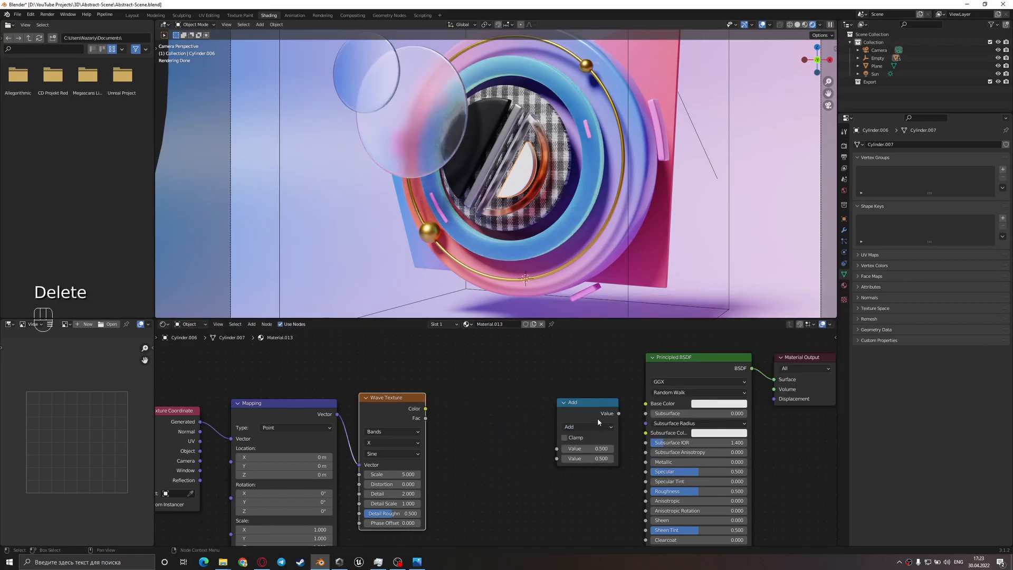
click(591, 427)
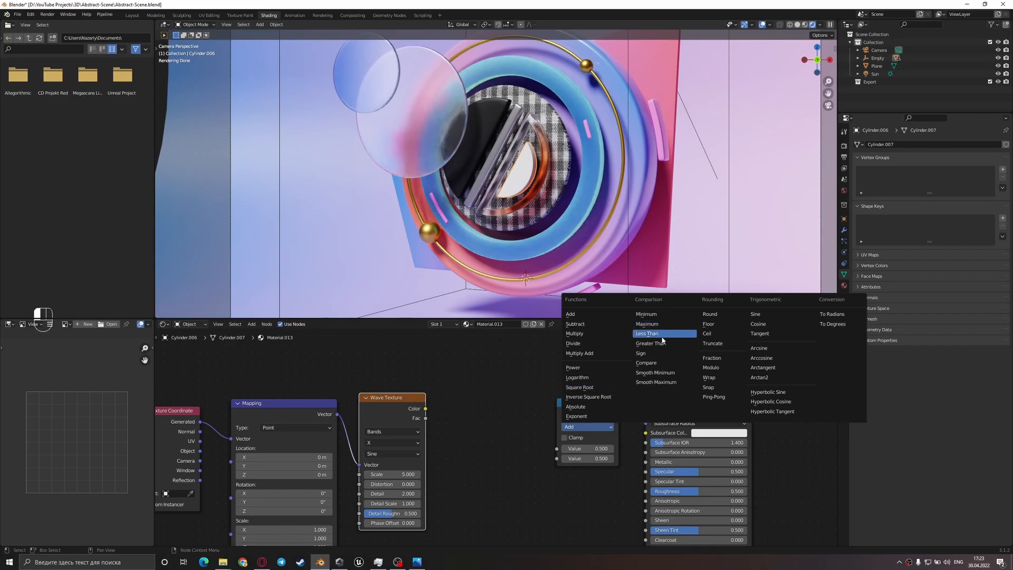
click(662, 336)
drag(576, 409, 528, 416)
drag(426, 409, 510, 456)
- Add a ColorRamp after the Less Than node and link its Color to the Principled BSDF's Base Color
mouse_move(555, 417)
mouse_down()
mouse_move(494, 413)
mouse_move(551, 404)
mouse_up()
text(color)
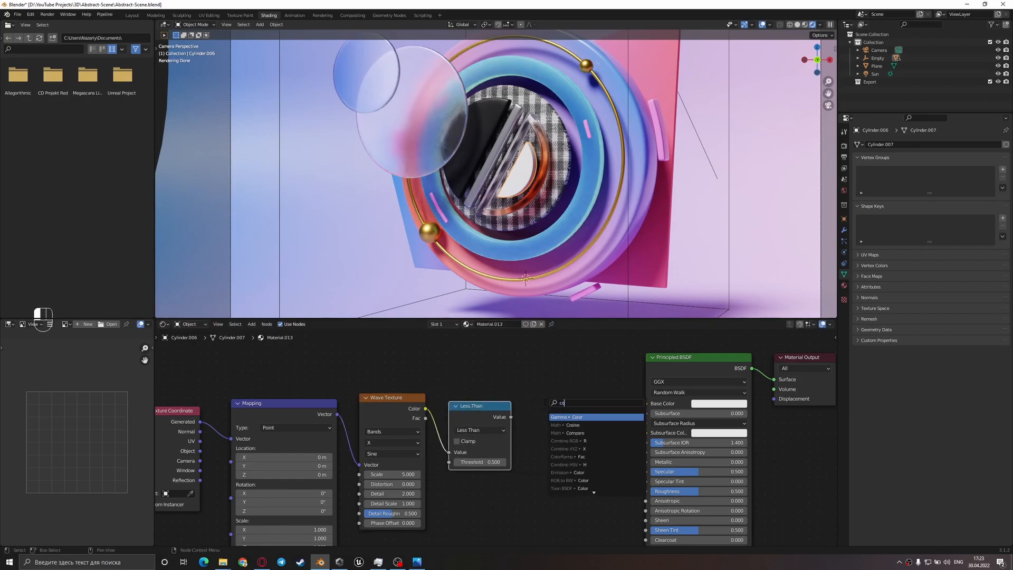
click(562, 425)
drag(629, 407, 646, 403)
scroll(537, 190, up, 3)
scroll(536, 190, up, 2)
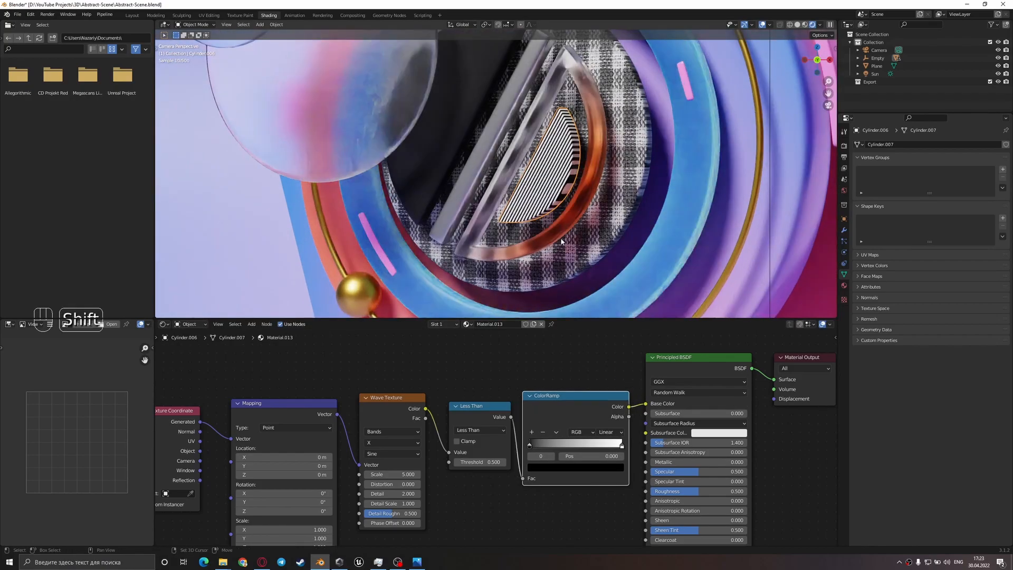
- Link the Wave Texture's Color straight to the ColorRamp's Fac and delete the Less Than node
middle_drag(506, 355, 556, 341)
drag(533, 401, 526, 429)
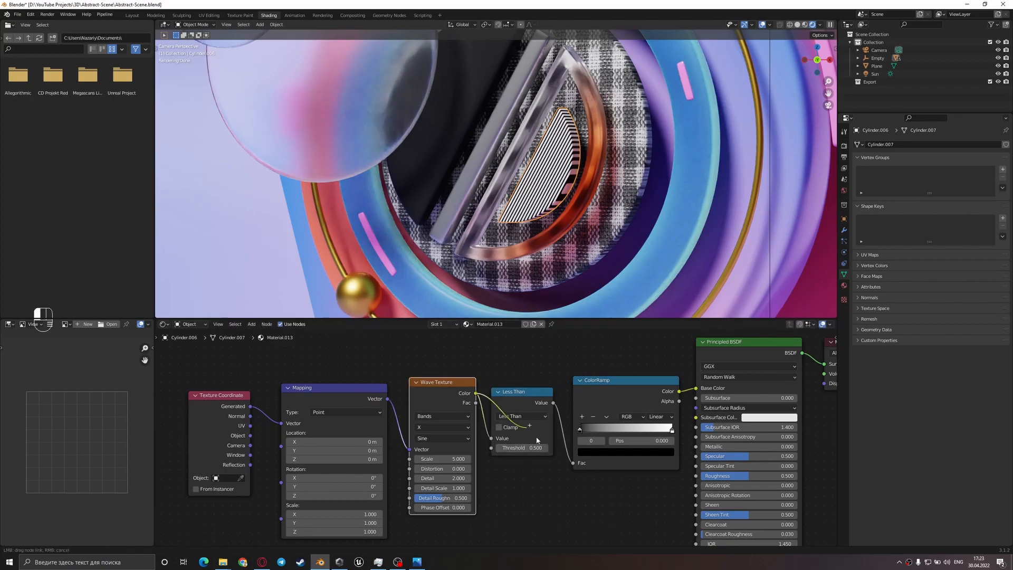
drag(576, 469, 574, 464)
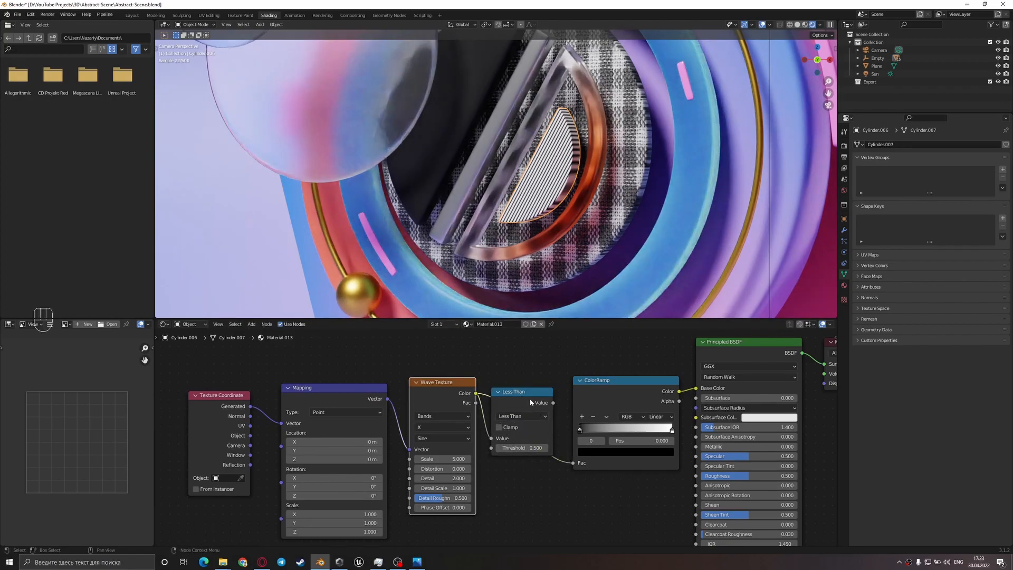
key(Delete)
middle_drag(520, 397, 553, 389)
drag(490, 395, 530, 399)
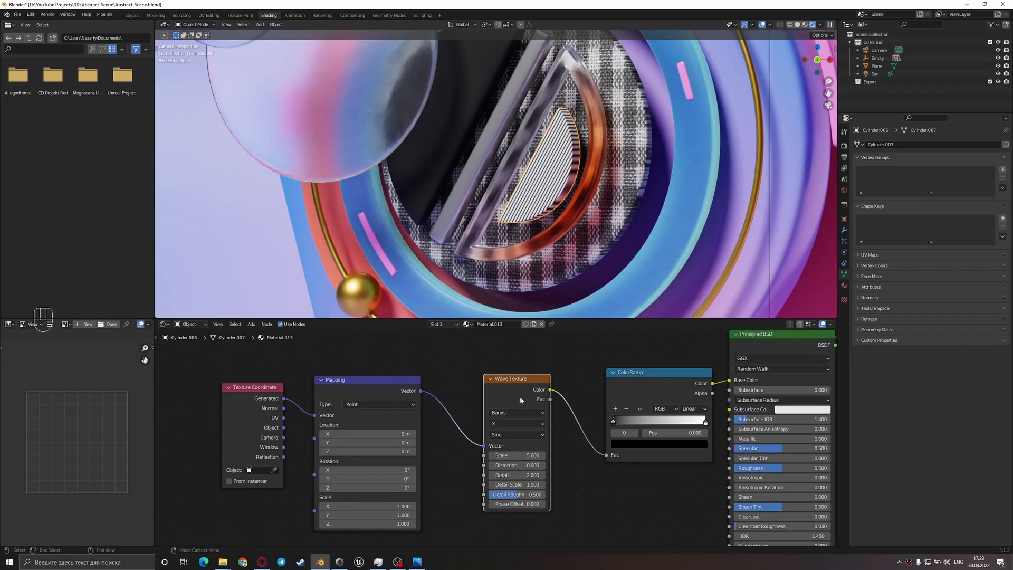
- Move the Mapping node closer to the Wave Texture and feed its Vector from the Texture Coordinate's Object output
drag(376, 391, 406, 383)
drag(423, 470, 454, 471)
key(ctrl+z)
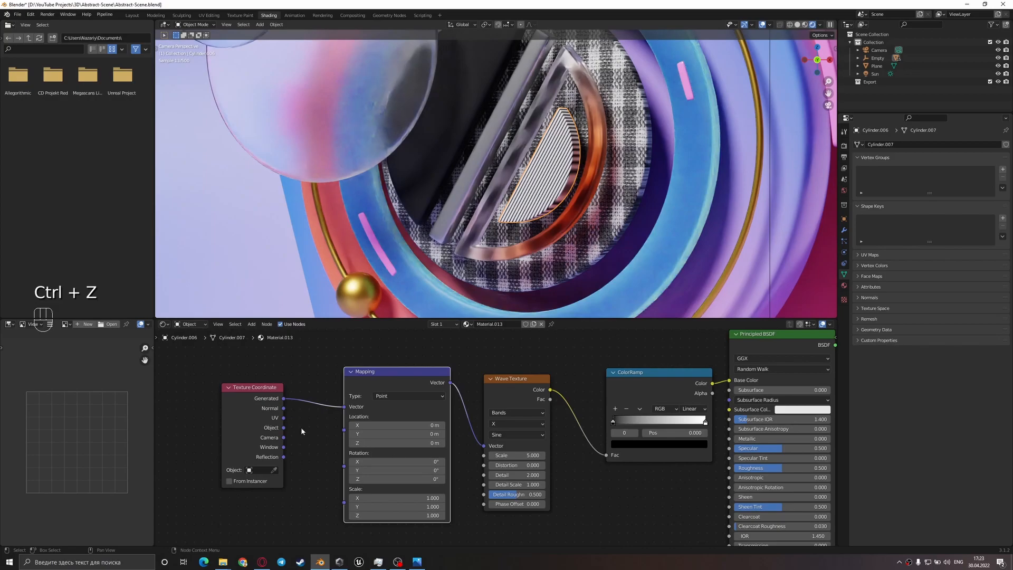
drag(284, 428, 344, 407)
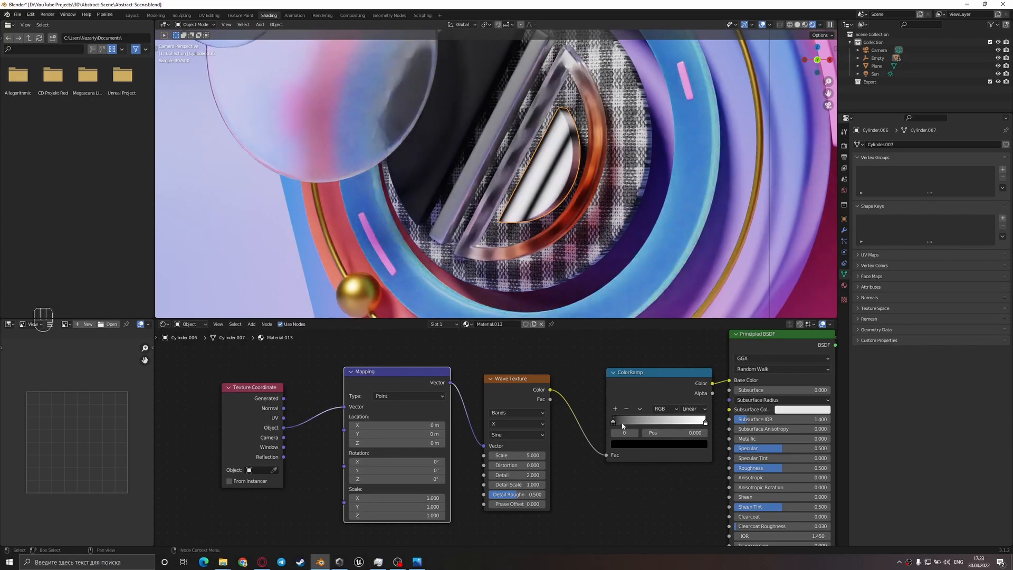
- Set the ColorRamp interpolation to Constant and move its white stop to position 0.655
drag(614, 422, 633, 423)
click(692, 409)
click(692, 457)
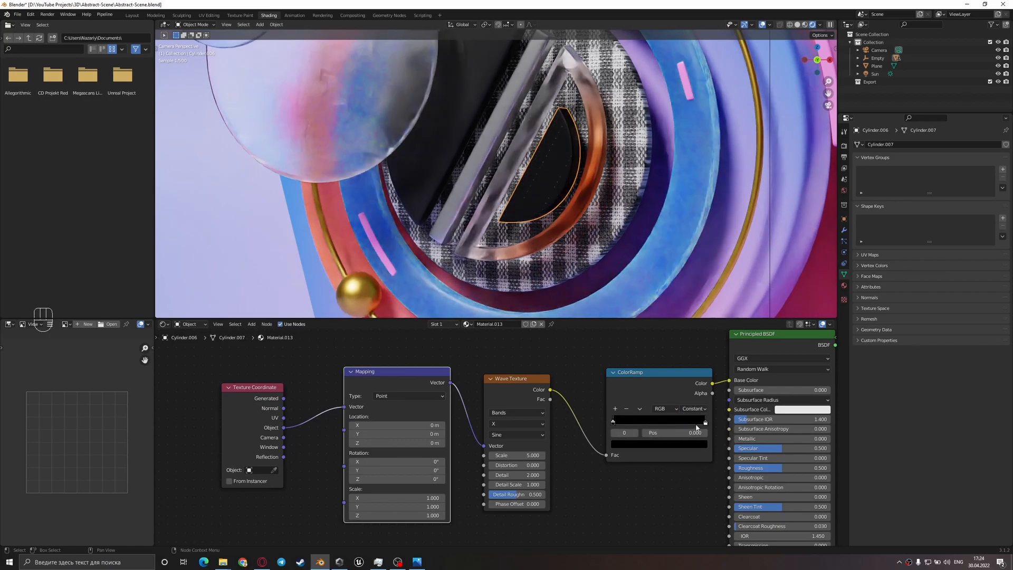
drag(705, 422, 674, 423)
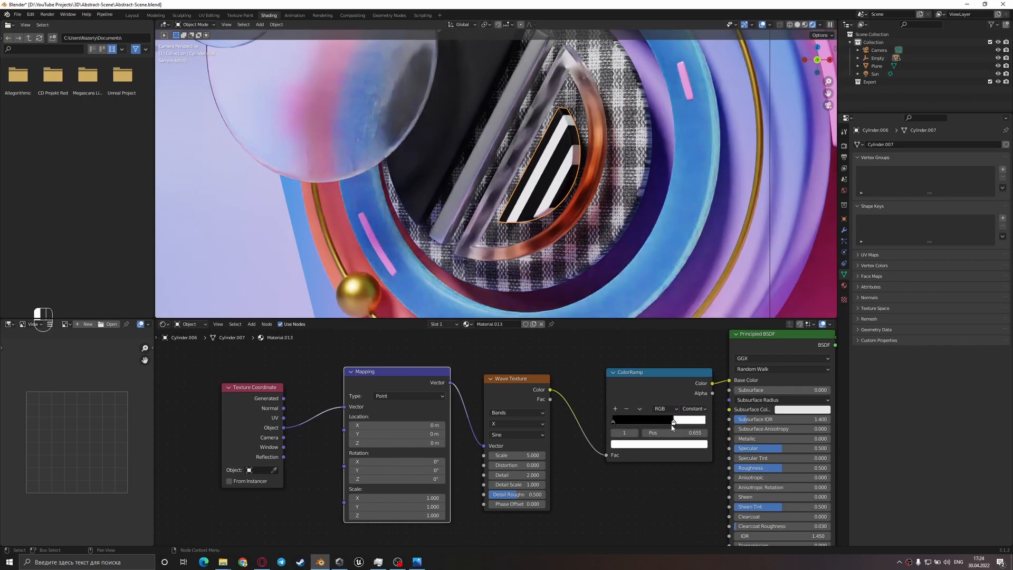
- Rotate the stripes by setting the Mapping node's Z rotation to 90°
drag(393, 462, 483, 479)
key(ctrl+z)
click(397, 477)
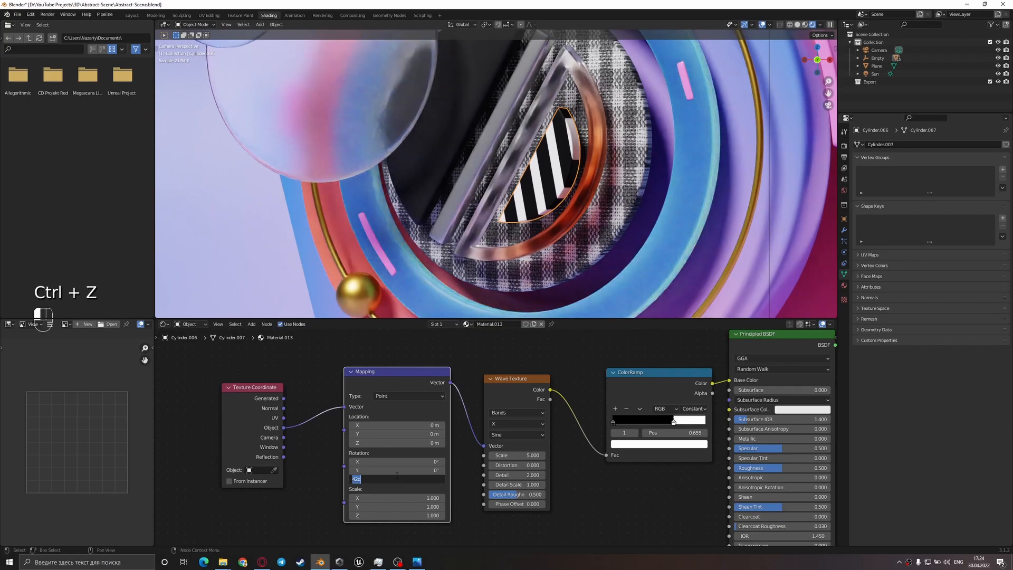
text(45)
key(Return)
drag(396, 476, 452, 476)
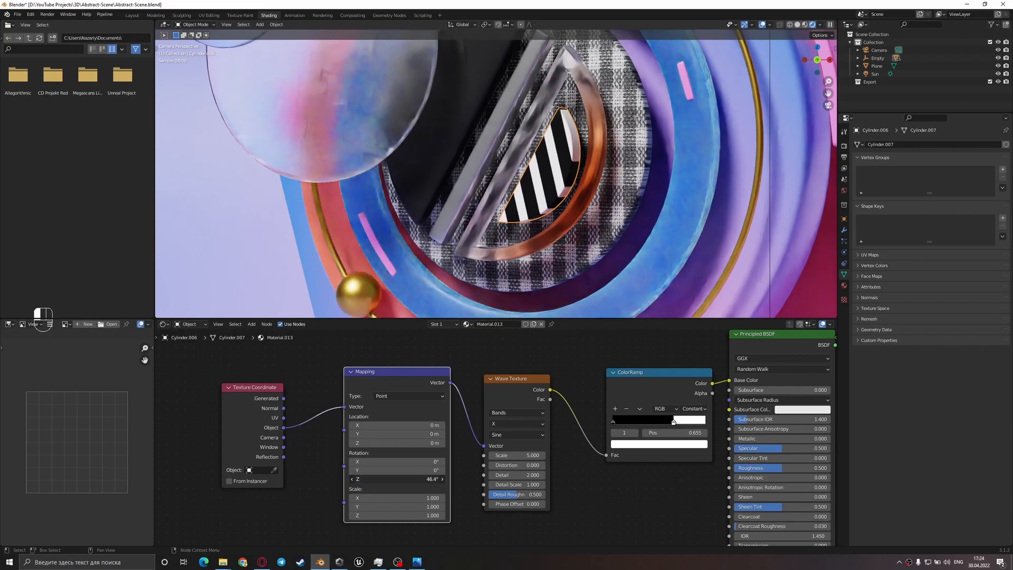
click(393, 476)
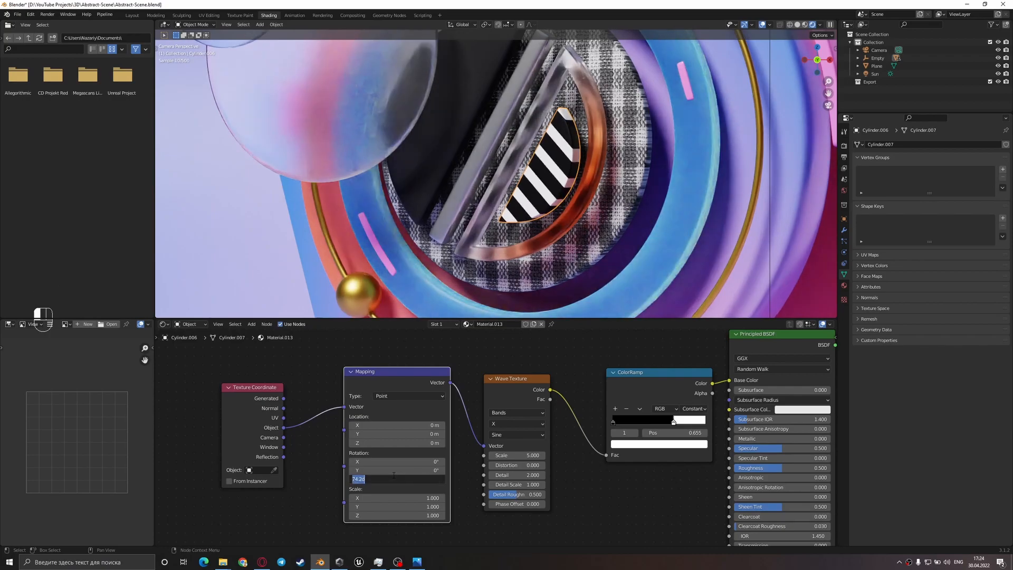
key(Return)
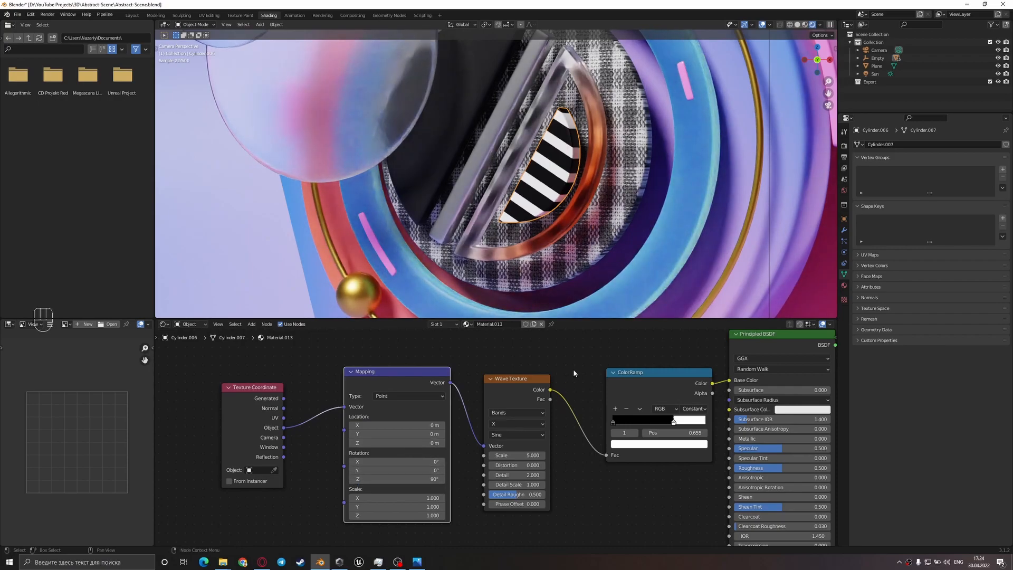
- Set the Wave Texture's Scale to 7.570 and check the stripes against the reference image
shift+drag(526, 455, 570, 455)
click(417, 562)
click(417, 562)
- Change the white ColorRamp stop to pink with RGB 1, 0.405, 0.667
middle_drag(550, 440, 369, 425)
click(492, 409)
click(488, 429)
click(472, 343)
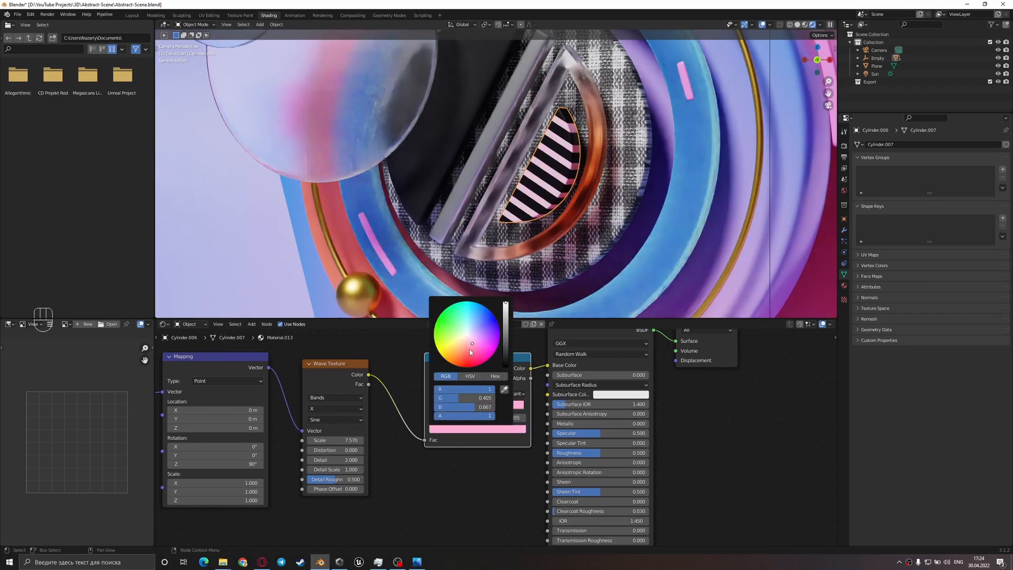
- Change the black ColorRamp stop at position 0 to a bright salmon pink
click(432, 406)
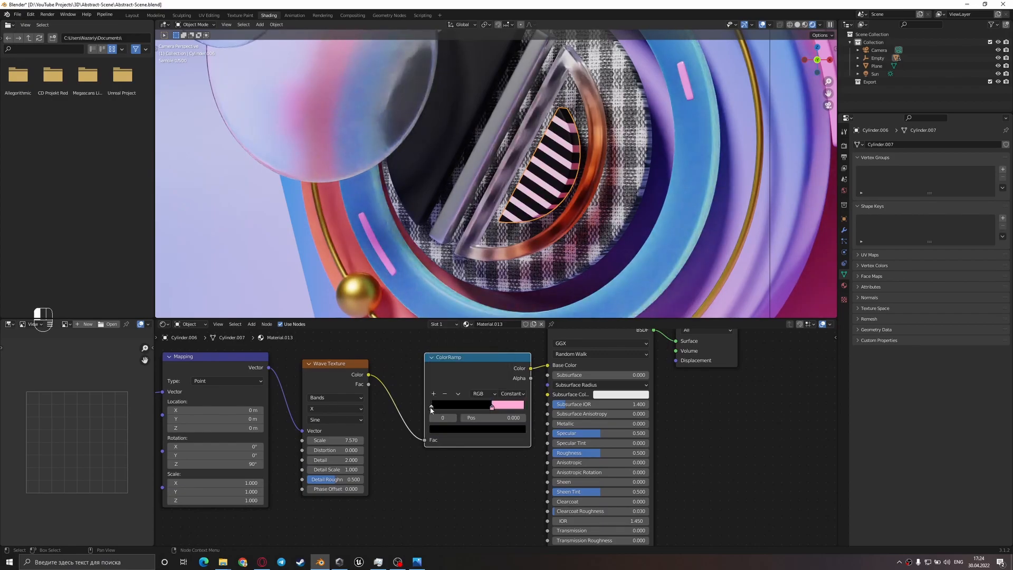
click(448, 430)
drag(509, 325, 505, 303)
click(472, 351)
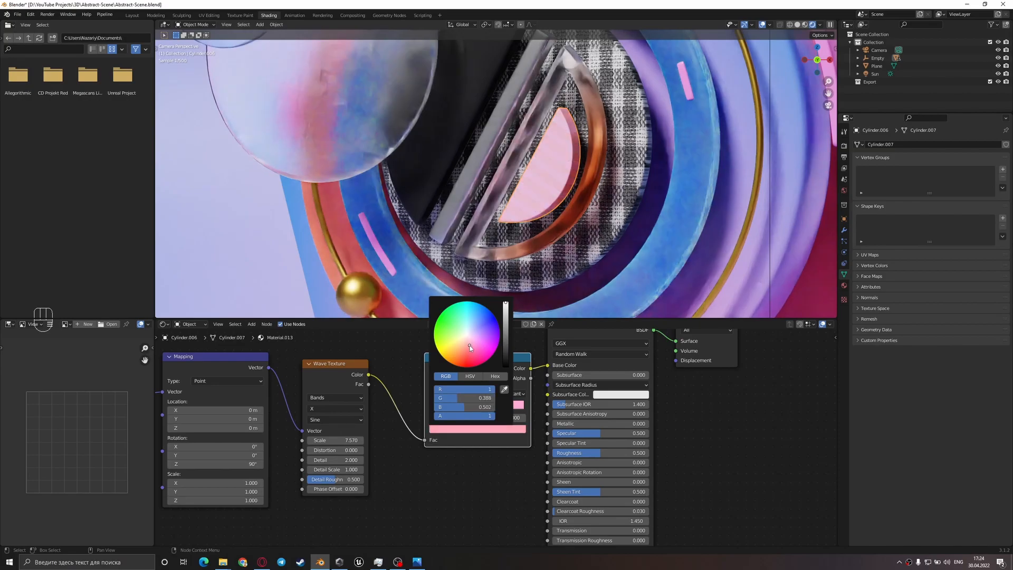
click(490, 431)
drag(474, 350, 480, 347)
key(ctrl+z)
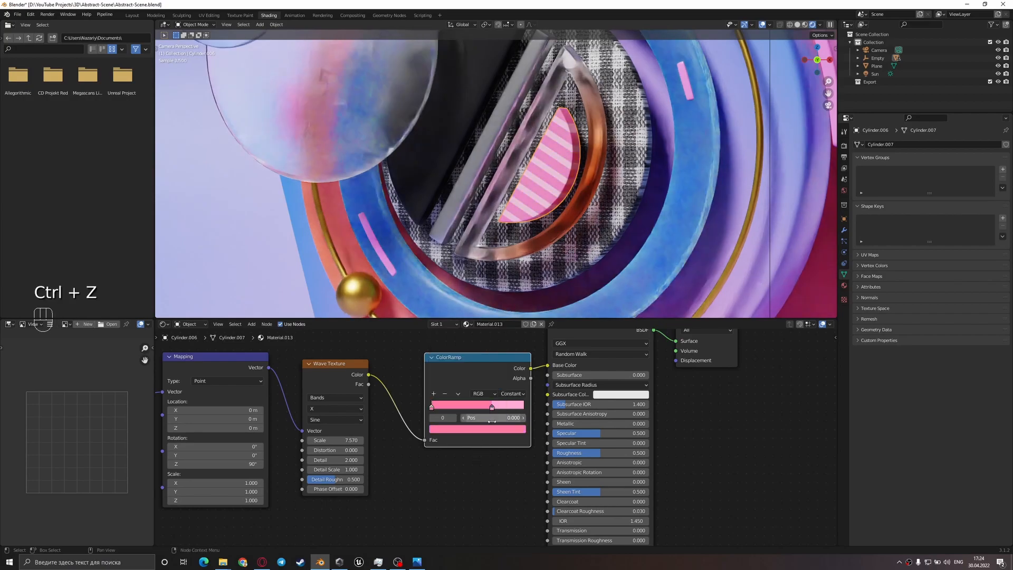
- Darken the ColorRamp stop at position 0.655 to a purplish pink with RGB 0.434, 0.103, 0.270
click(483, 429)
drag(485, 348, 481, 342)
drag(505, 307, 477, 346)
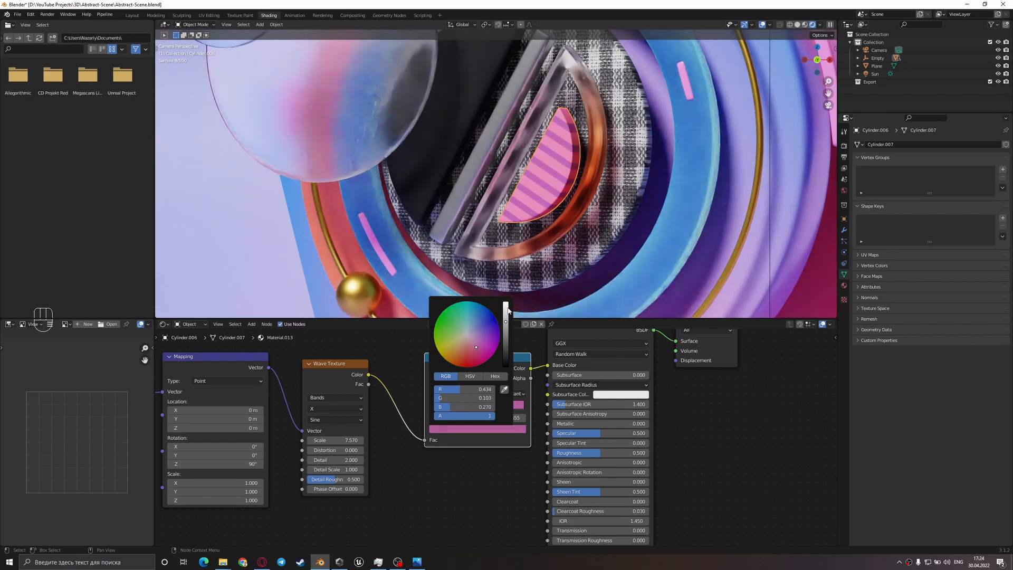
- Reduce the Bevel modifier's Segments on the striped half-disc to 1
scroll(701, 193, up, 2)
click(844, 230)
scroll(752, 191, up, 2)
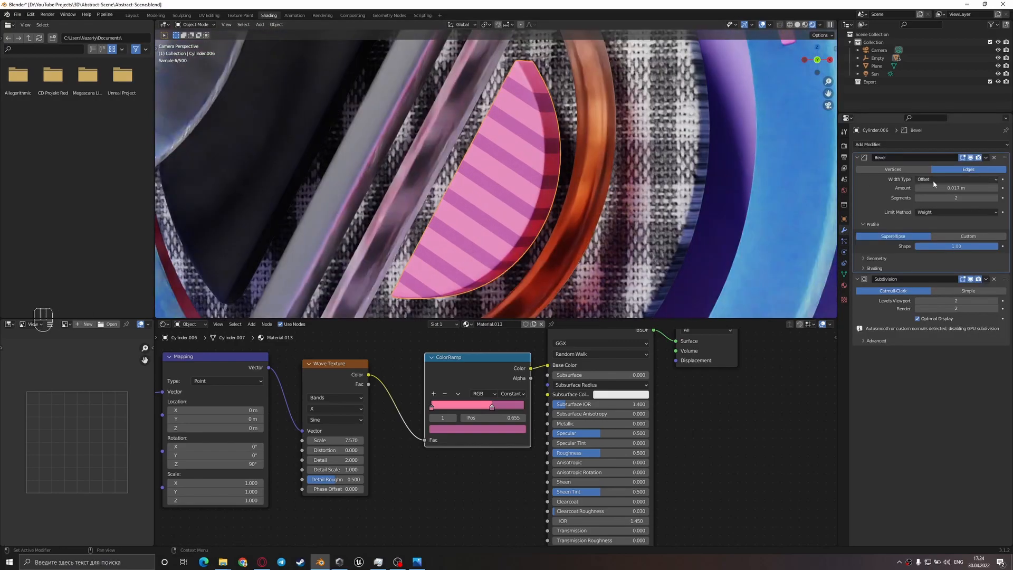
click(917, 197)
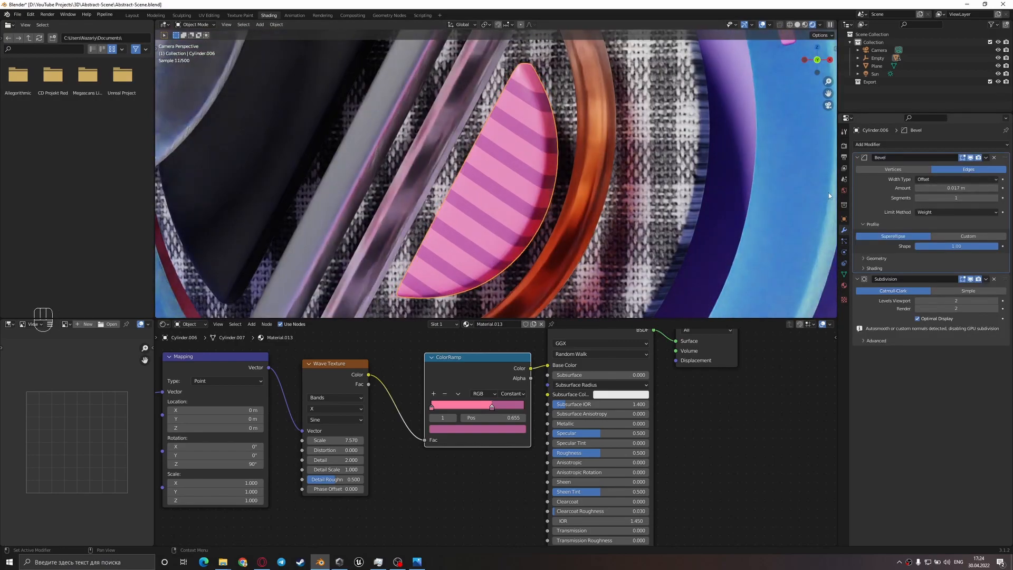
- Set the Roughness of the striped half-disc's Principled BSDF to 0.2
scroll(493, 185, down, 2)
click(522, 171)
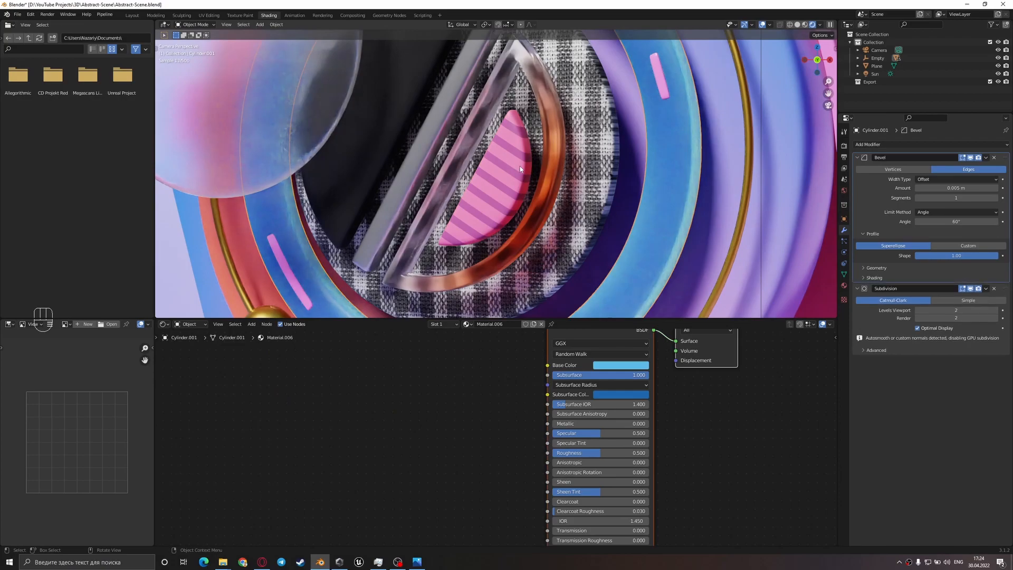
scroll(525, 158, down, 2)
click(501, 177)
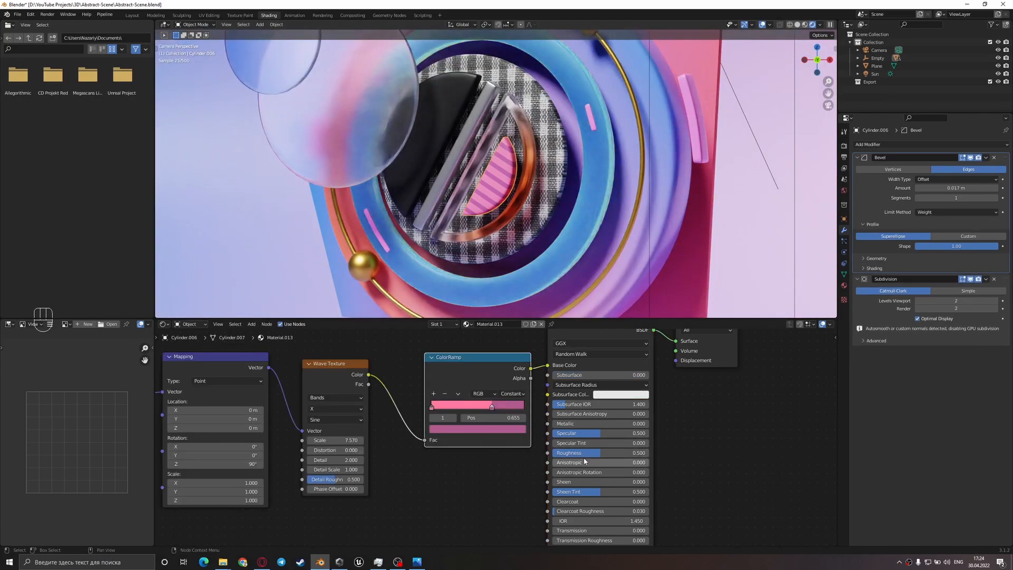
click(602, 453)
text(0.2)
key(Return)
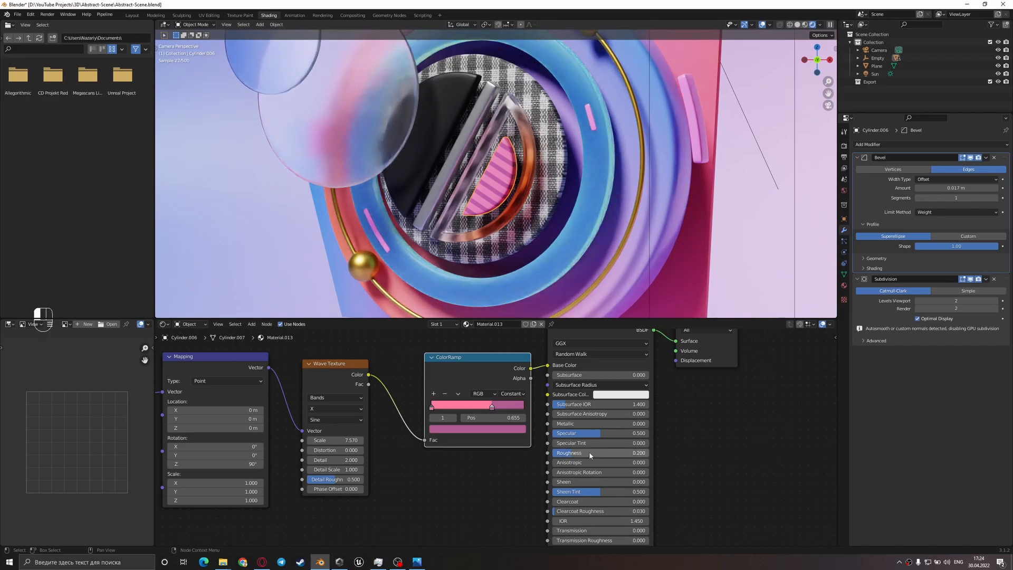
- Save the scene file
scroll(554, 232, down, 4)
key(ctrl+s)
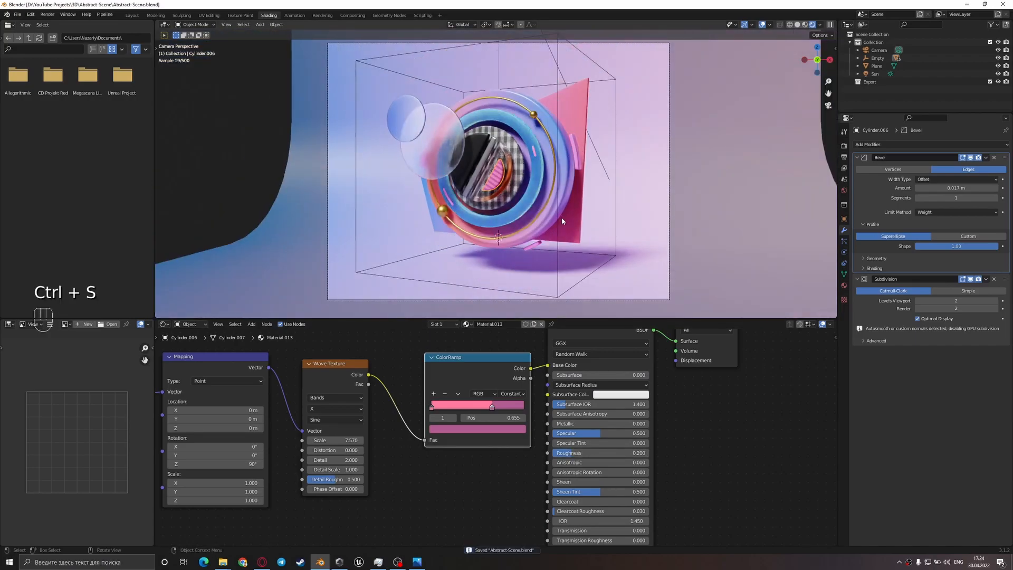
click(544, 228)
scroll(561, 246, up, 5)
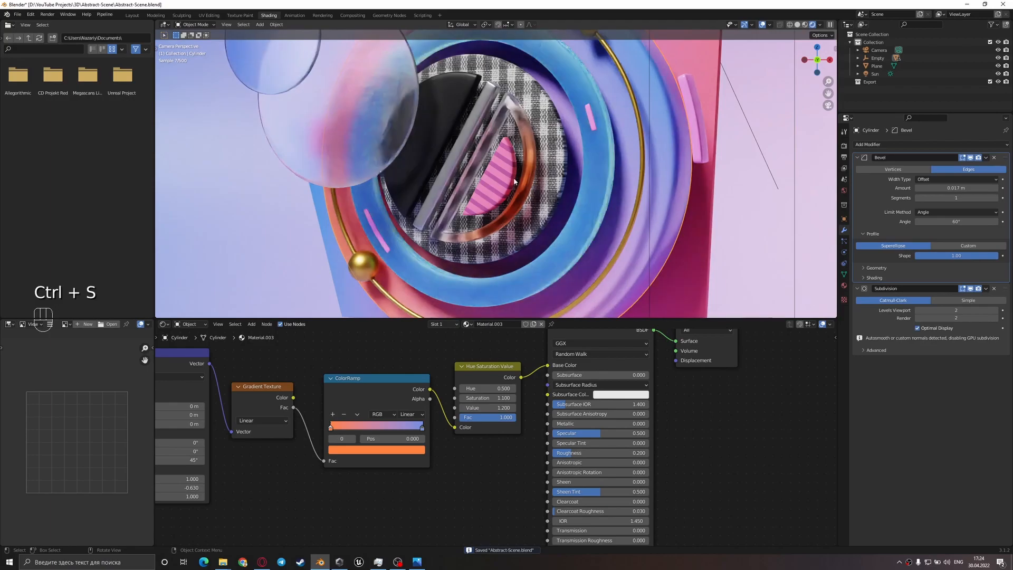
- Enlarge the pink striped half-disc slightly and apply its object transform
click(515, 177)
key(s)
click(552, 155)
key(ctrl+a)
click(565, 182)
scroll(598, 153, up, 3)
key(s)
key(x)
key(y)
right_click(543, 192)
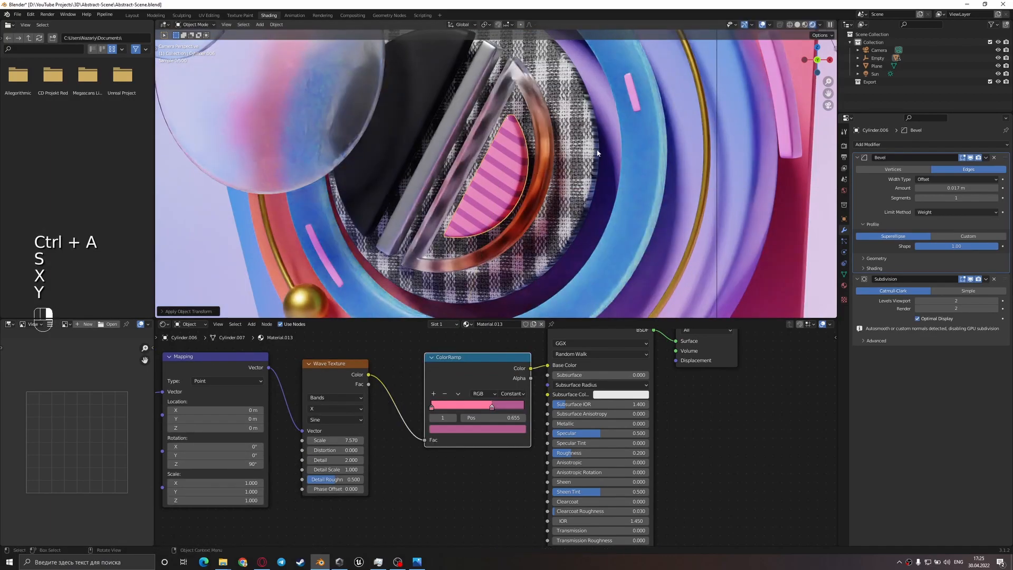
- Save the scene with the full camera frame in view and check the result against the reference image
scroll(544, 192, down, 4)
click(708, 205)
scroll(702, 205, down, 3)
key(ctrl+s)
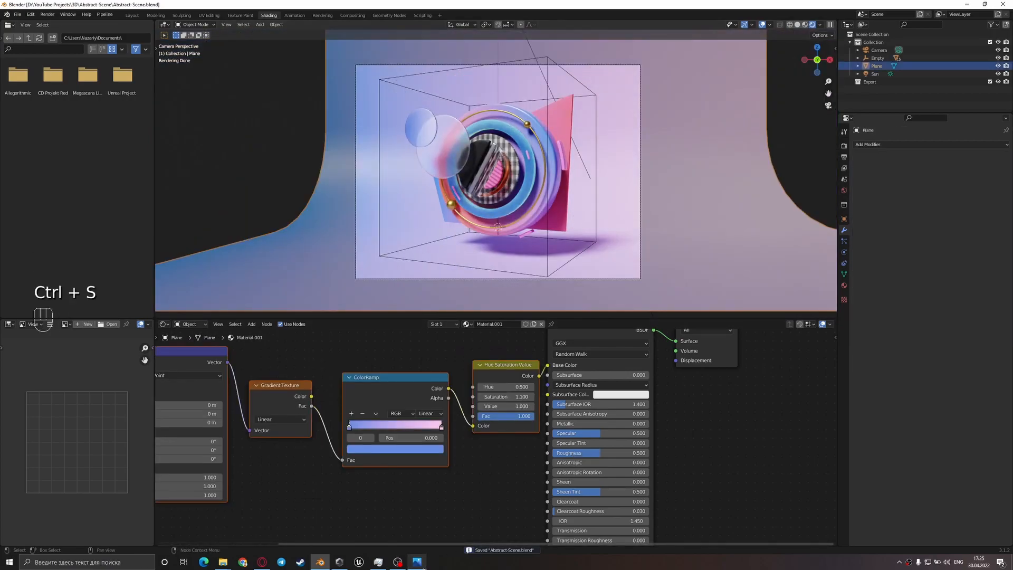
click(424, 568)
click(424, 567)
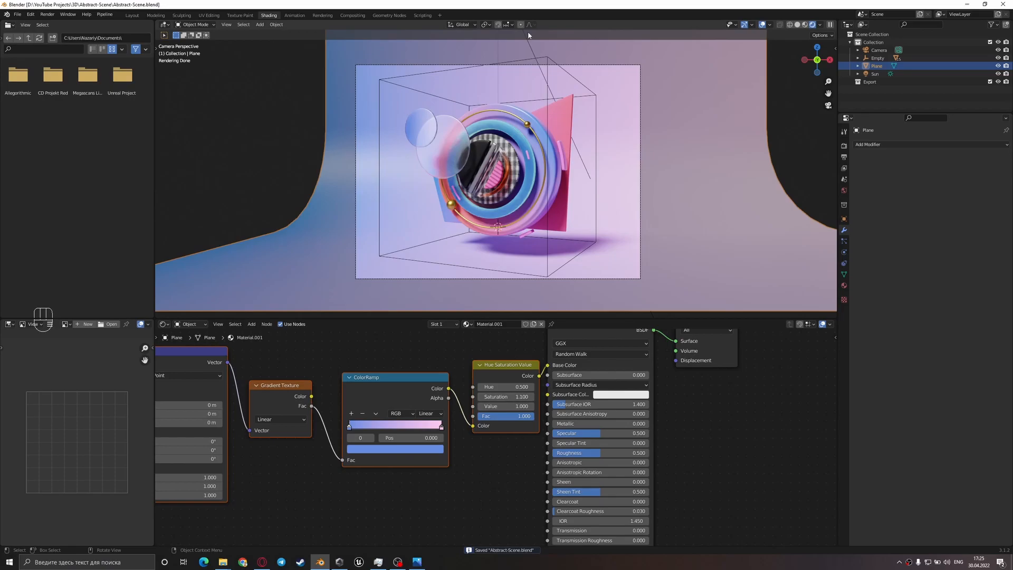
- Add an area light and raise it along Z above the disc assembly
middle_drag(537, 108, 519, 146)
key(shift+a)
mouse_move(475, 260)
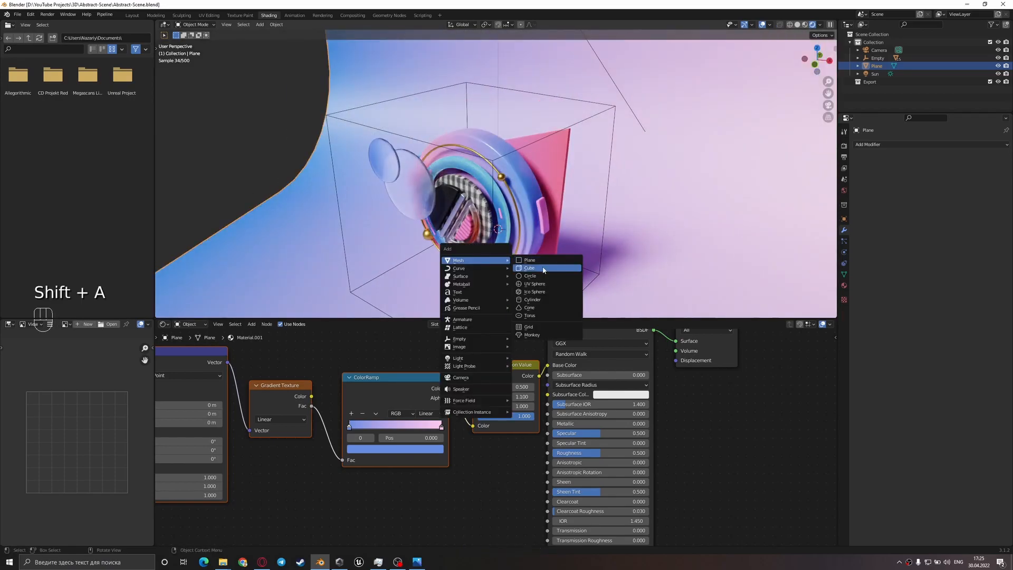
mouse_move(477, 358)
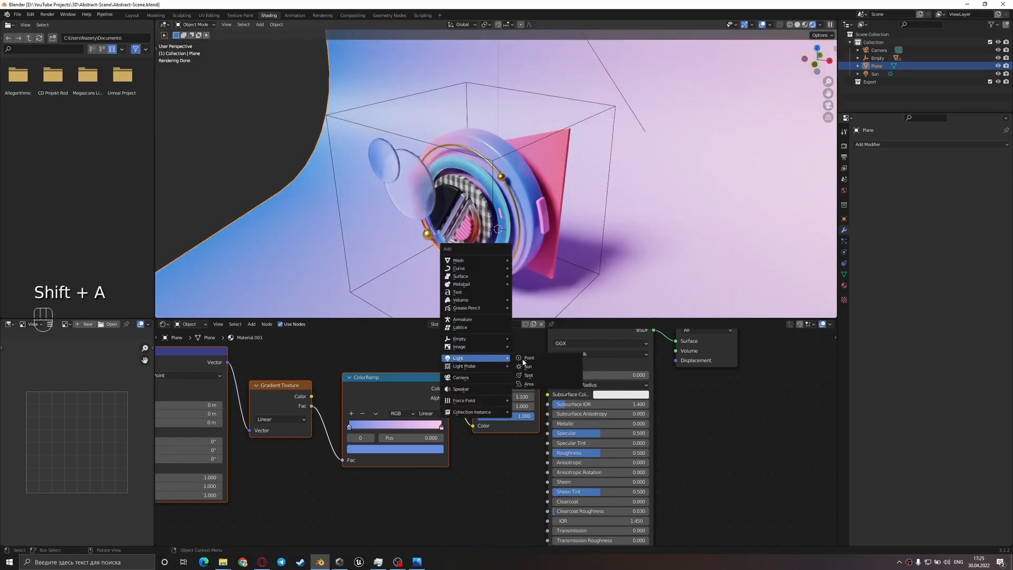
click(529, 385)
key(g)
key(z)
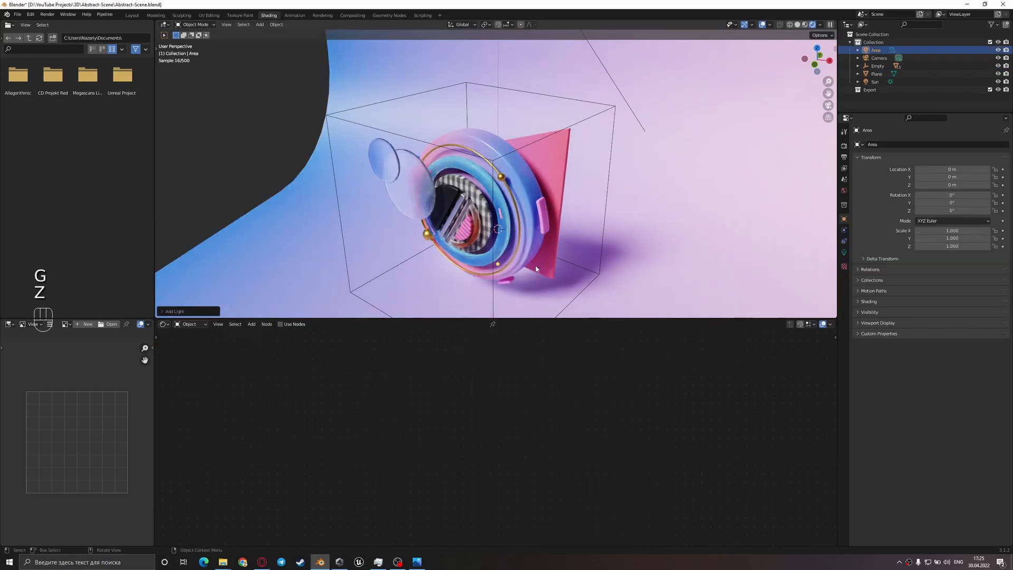
right_click(529, 192)
scroll(517, 267, down, 3)
key(z)
click(559, 267)
- Place the area light at about X -0.103, Y -0.997, Z 2.161 m and scale it to 1.3
mouse_move(528, 277)
middle_down()
mouse_move(524, 239)
mouse_move(520, 260)
middle_up()
key(g)
key(z)
click(536, 157)
middle_drag(536, 157, 532, 181)
key(g)
click(488, 207)
middle_drag(488, 207, 510, 167)
key(s)
click(526, 177)
key(z)
click(538, 97)
middle_drag(538, 97, 580, 204)
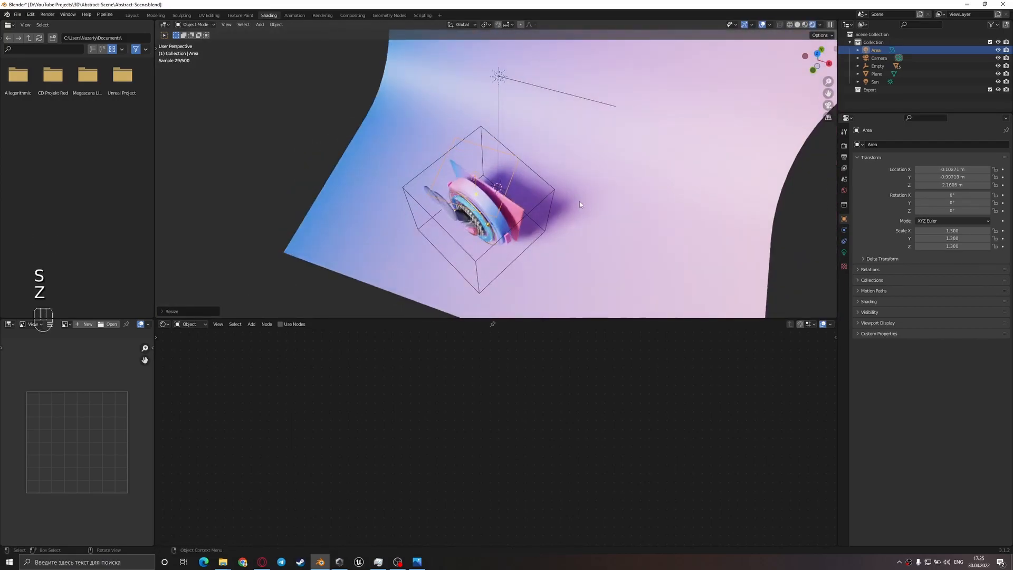
- From the camera view, move the area light to about X 0.143, Z 2.085 m and enlarge it to scale 1.81
key(KP_0)
key(g)
click(580, 153)
key(s)
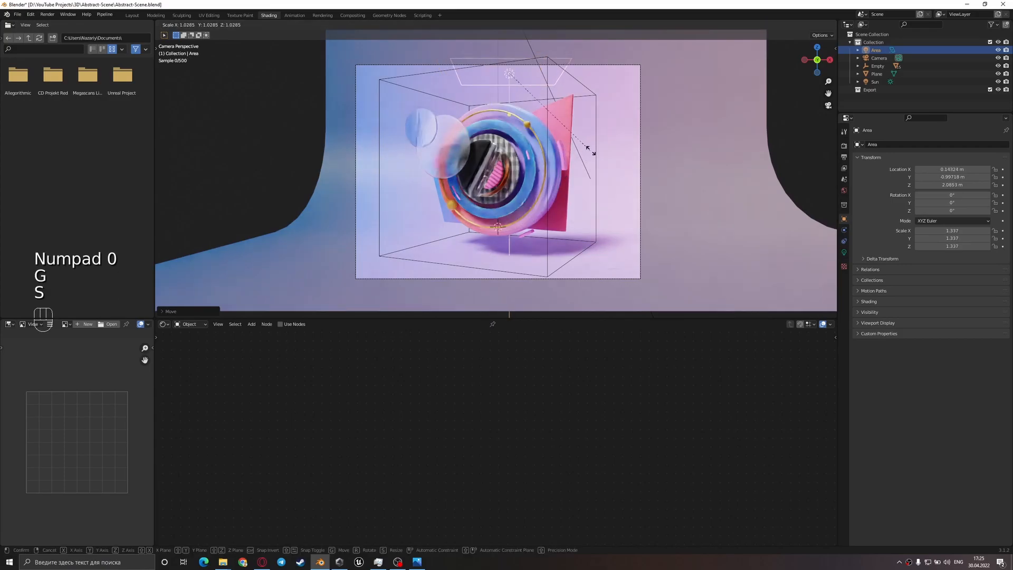
click(627, 166)
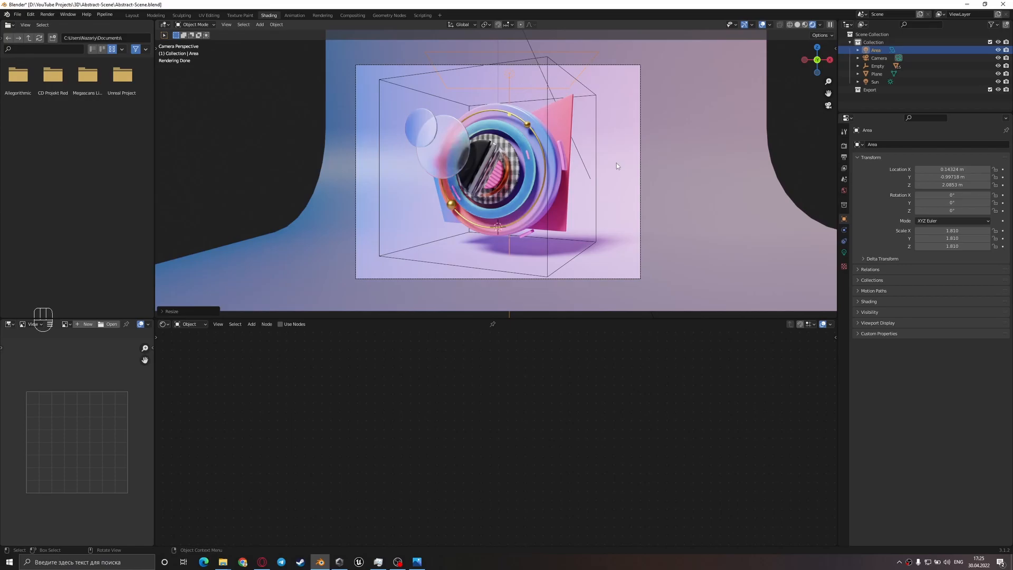
- Enable Use Curves in Color Management and shape the combined curve with points near (0.29, 0.28) and (0.74, 0.77)
click(844, 145)
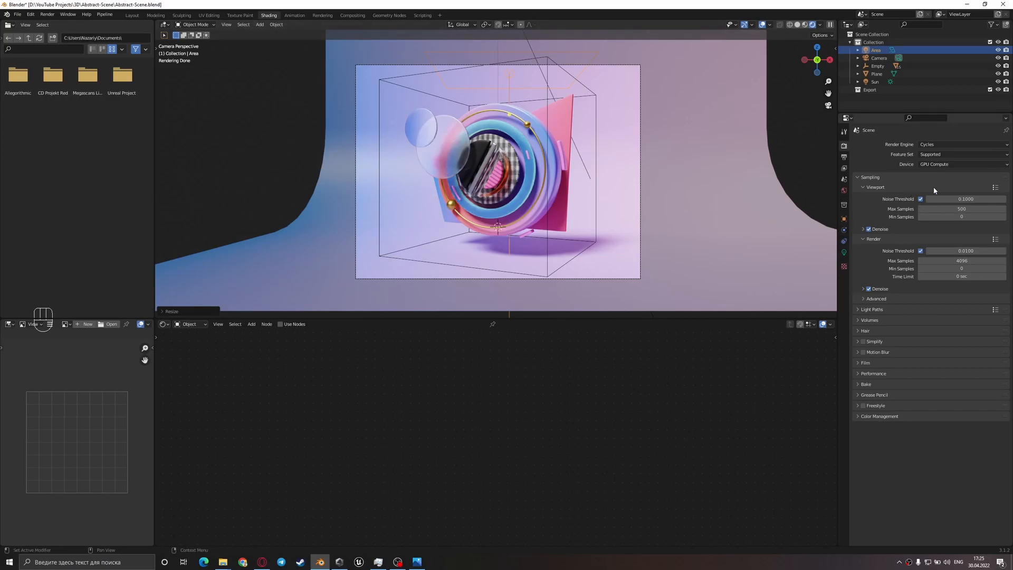
click(859, 417)
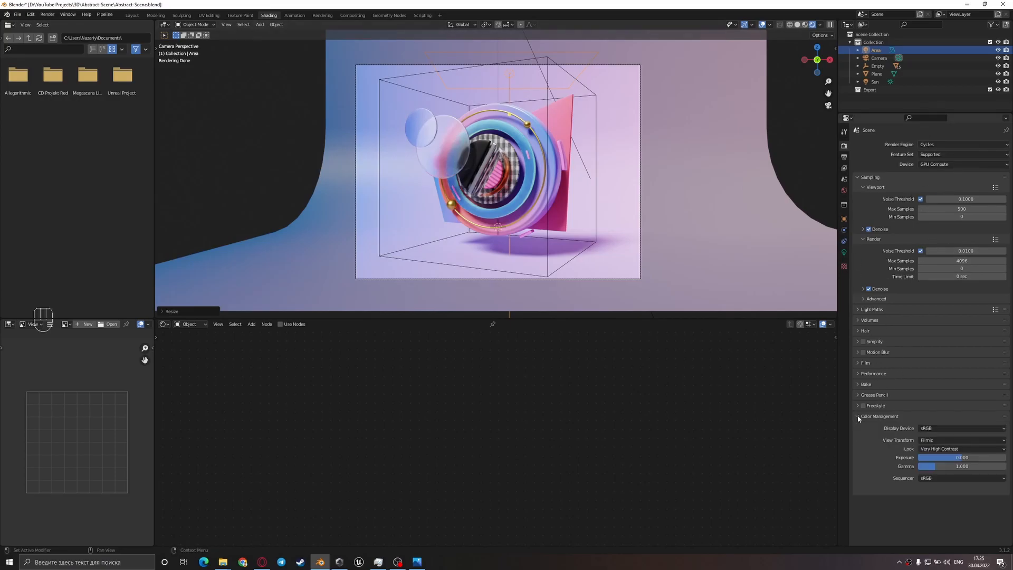
click(867, 490)
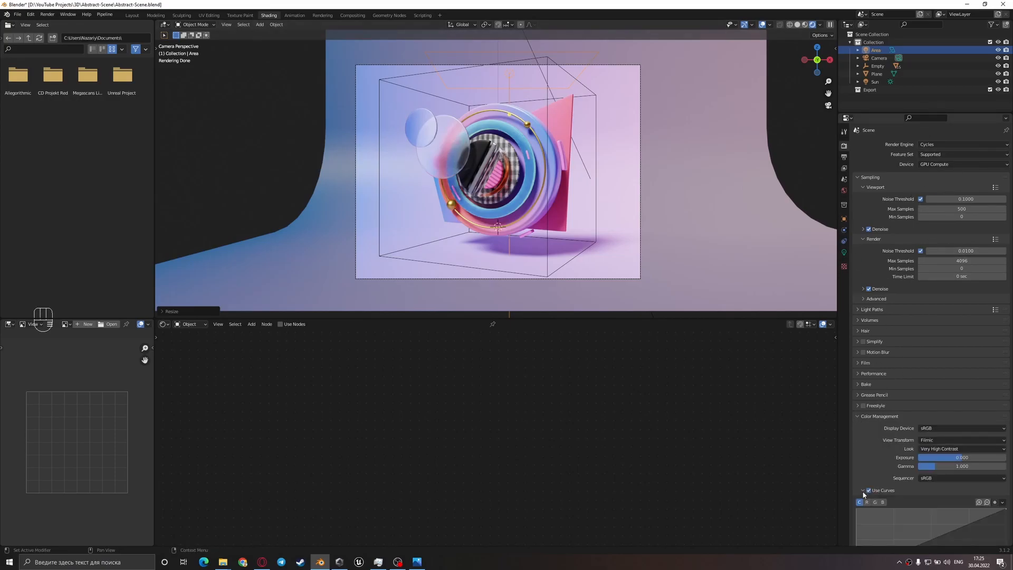
scroll(879, 502, down, 3)
drag(892, 483, 894, 485)
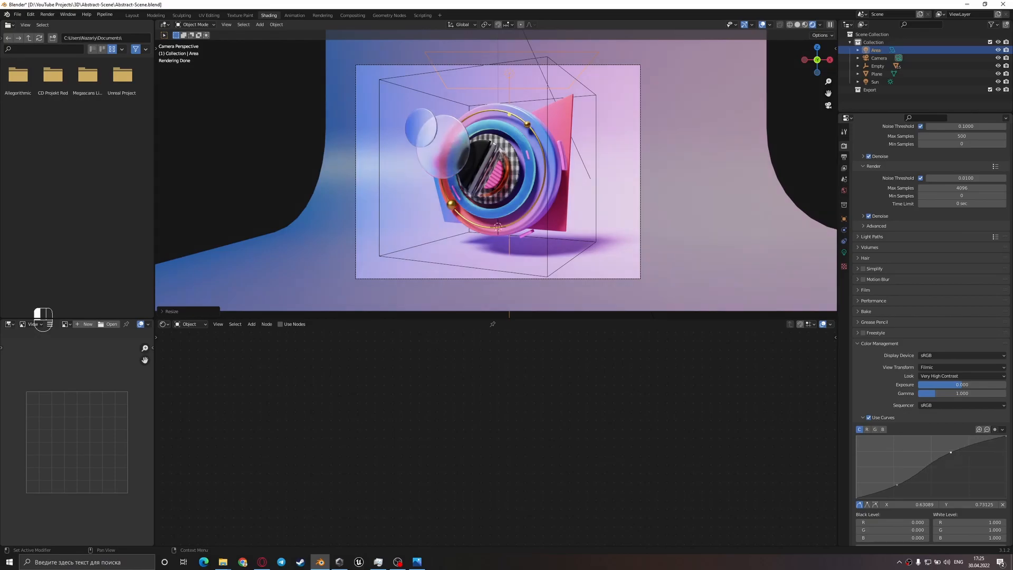
drag(968, 450, 971, 451)
drag(897, 484, 900, 485)
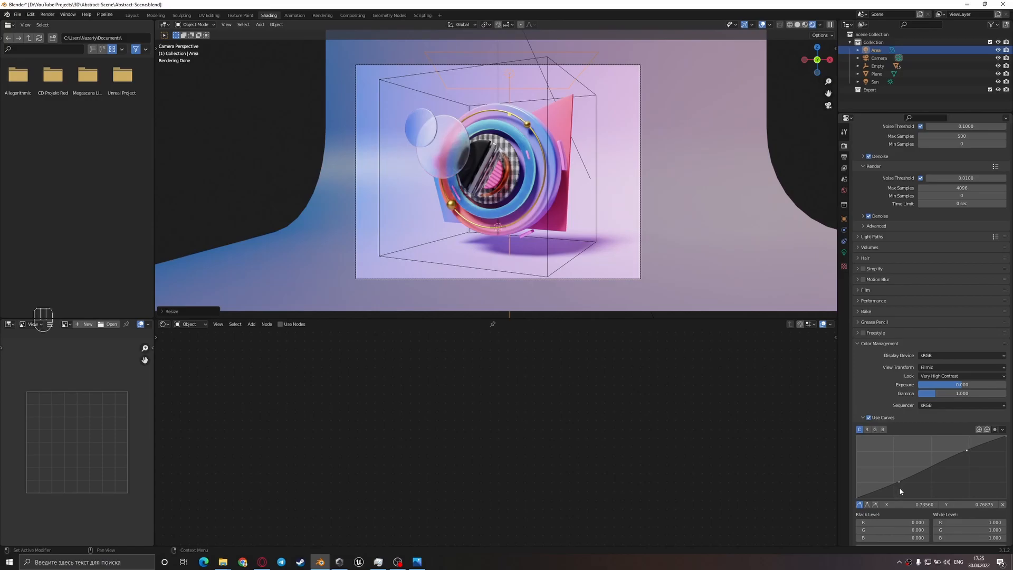
drag(900, 480, 898, 482)
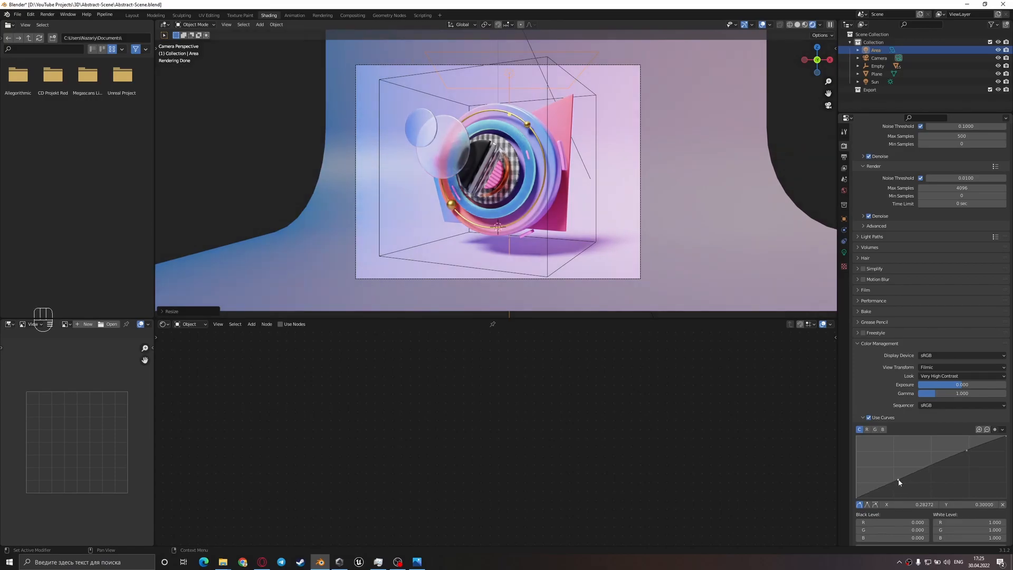
- Switch the shader editor to the World nodes
click(640, 218)
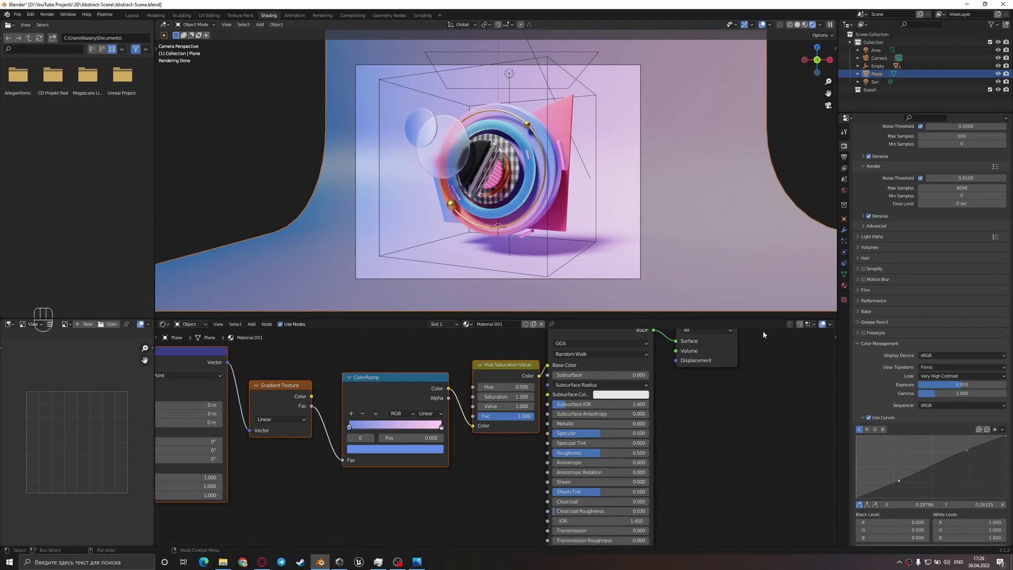
click(200, 325)
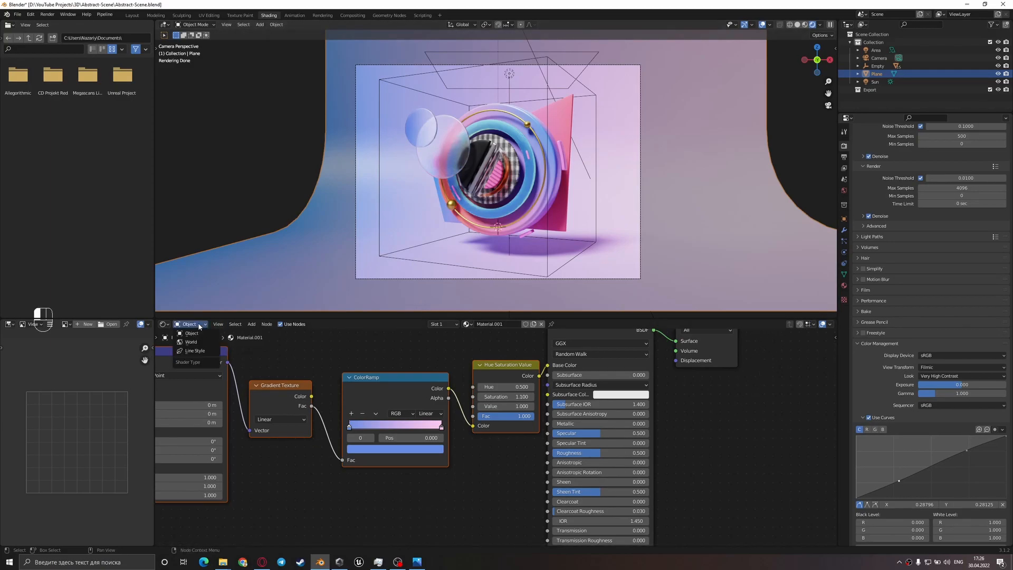
click(193, 346)
scroll(512, 417, up, 2)
middle_drag(512, 417, 508, 424)
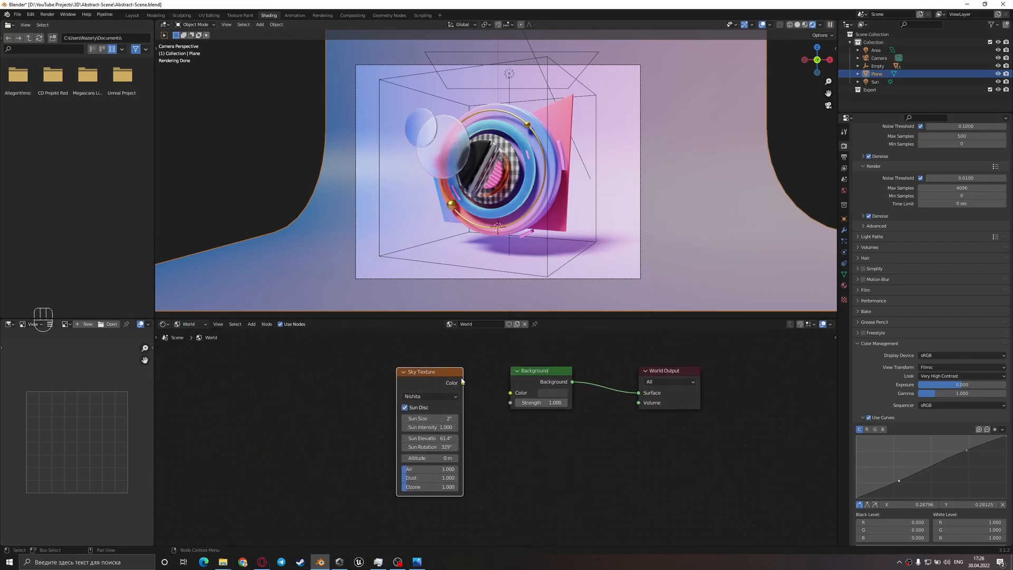
- Delete the Sun light above the backdrop
scroll(671, 106, down, 3)
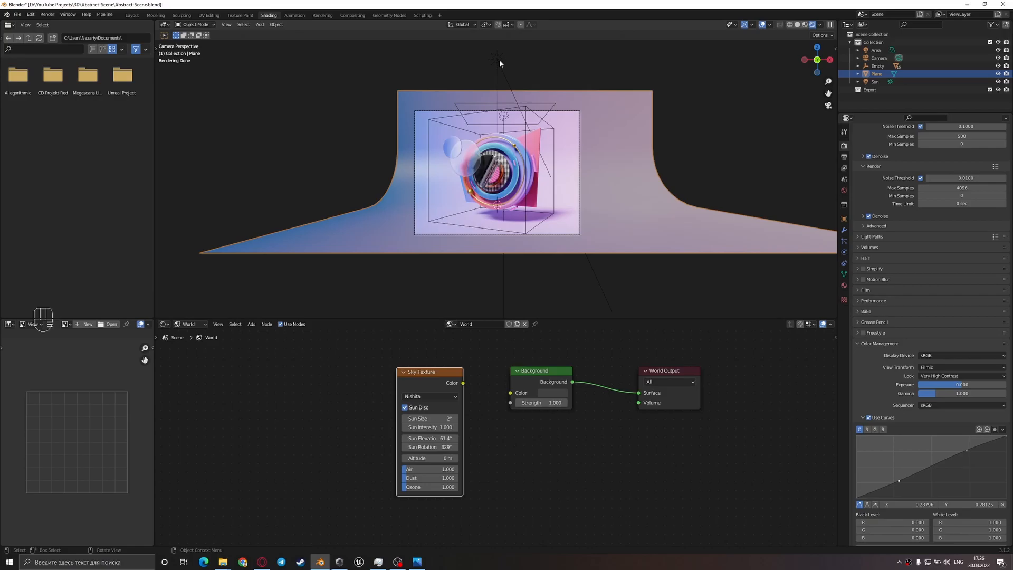
click(499, 60)
key(Delete)
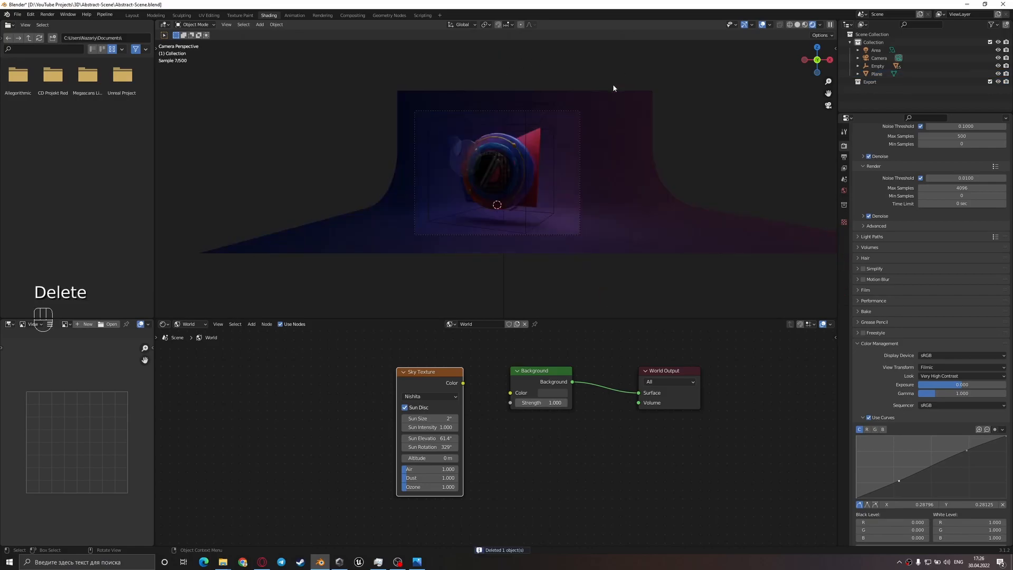
scroll(526, 108, up, 3)
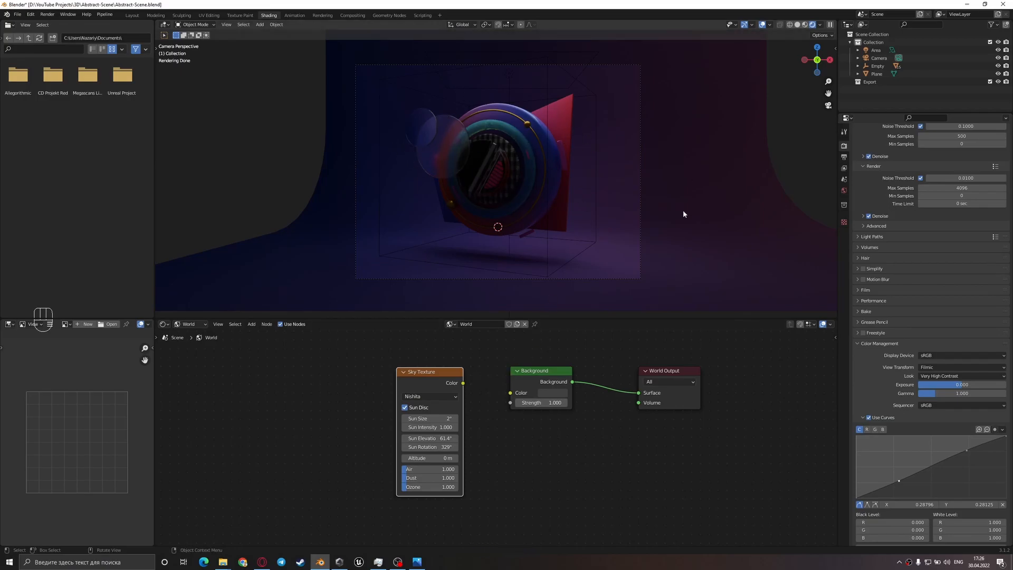
- Duplicate the area light, lower the copy along Z to the disc assembly and rotate it 90° about X
click(516, 82)
key(shift+d)
key(z)
click(495, 164)
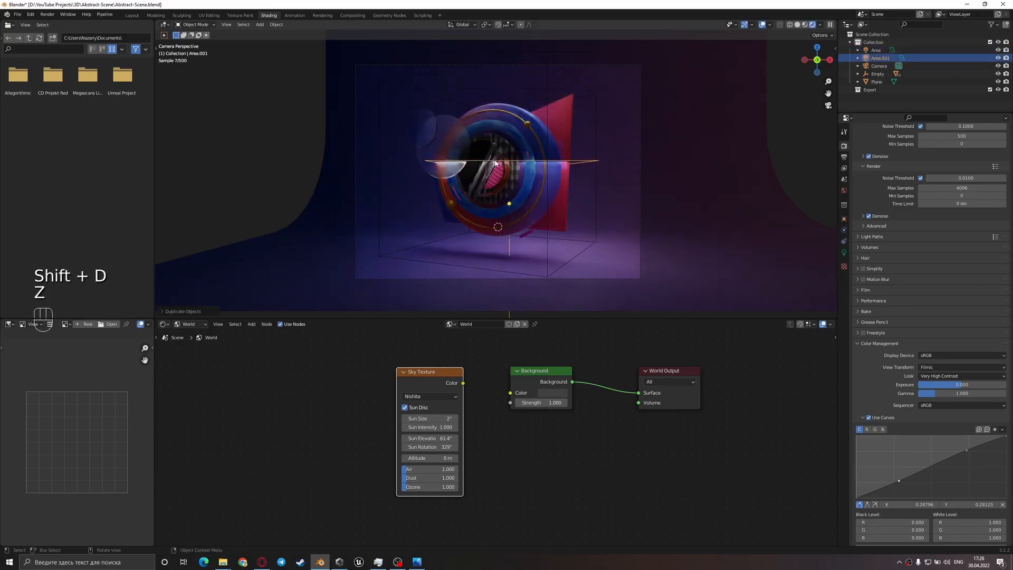
key(r)
key(x)
key(9)
key(0)
key(Return)
- Shift the duplicated light along Y, turn it about Z and place it beside the glass discs as a side light
key(g)
key(y)
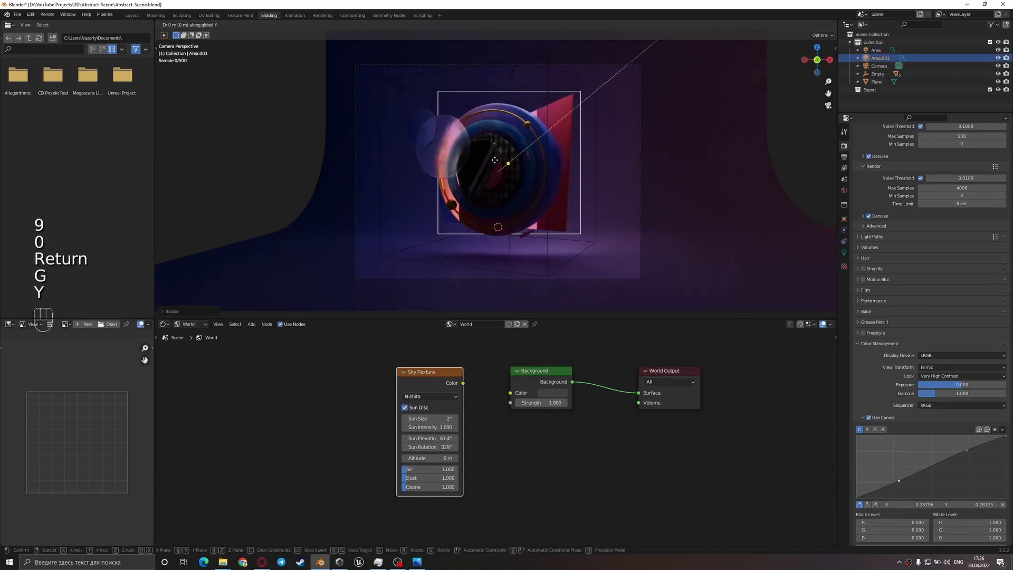
click(496, 111)
key(r)
key(z)
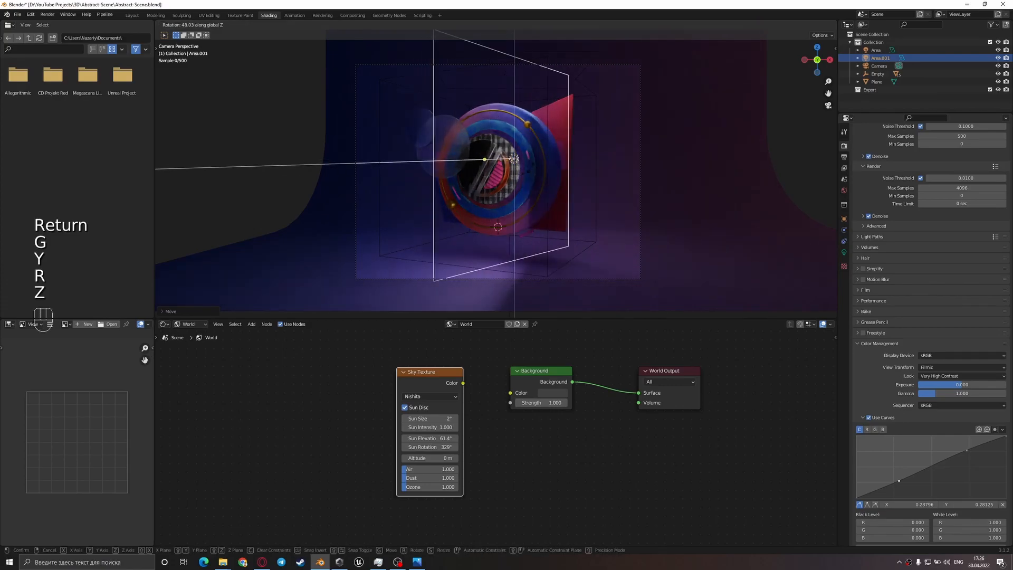
click(513, 71)
key(g)
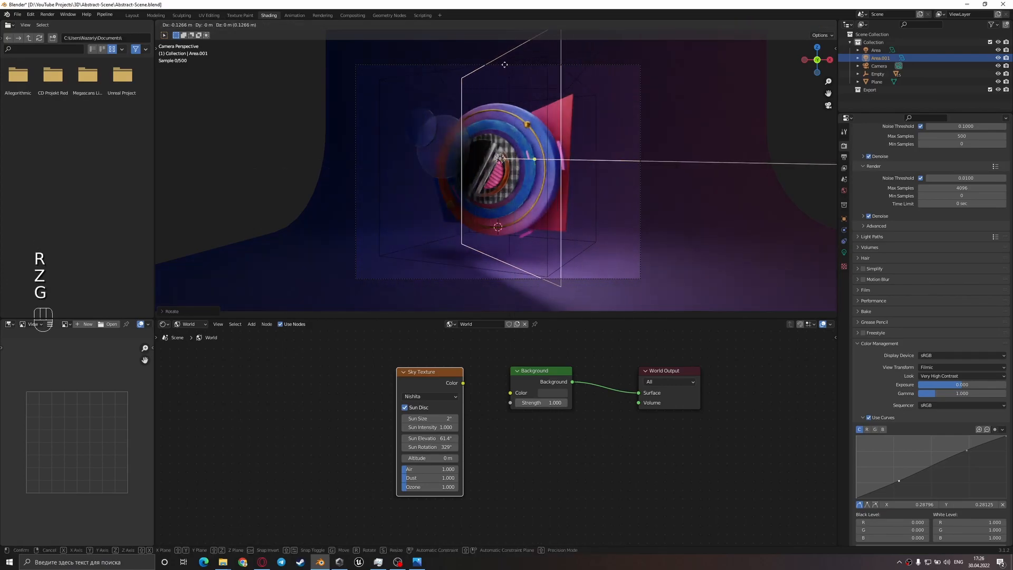
key(x)
click(402, 100)
key(s)
key(g)
click(387, 167)
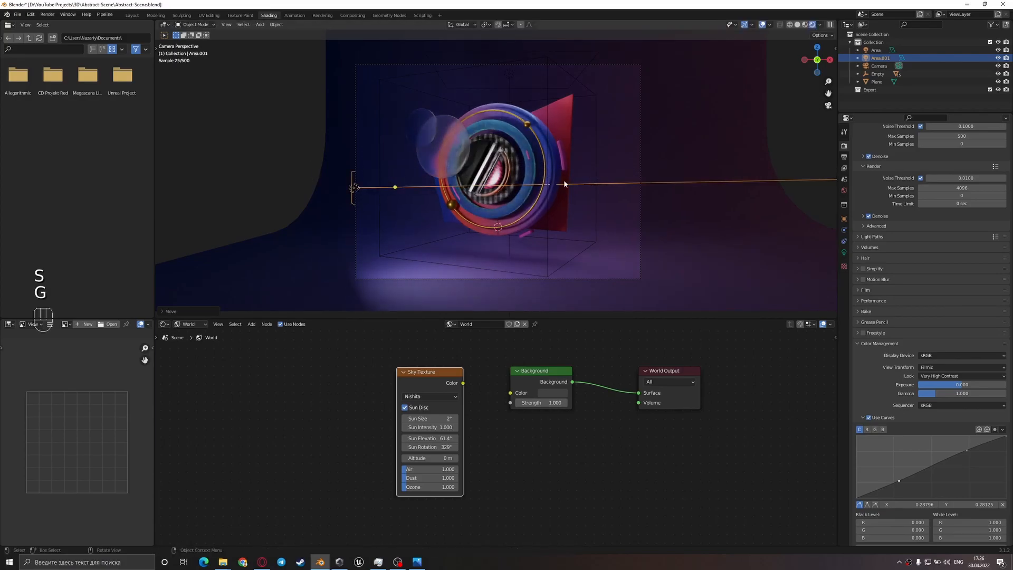
- Try another rotated duplicate of the side light, undo it, and delete the side light itself
key(shift+d)
key(r)
click(451, 169)
key(ctrl+z)
key(ctrl+z)
key(ctrl+z)
key(ctrl+z)
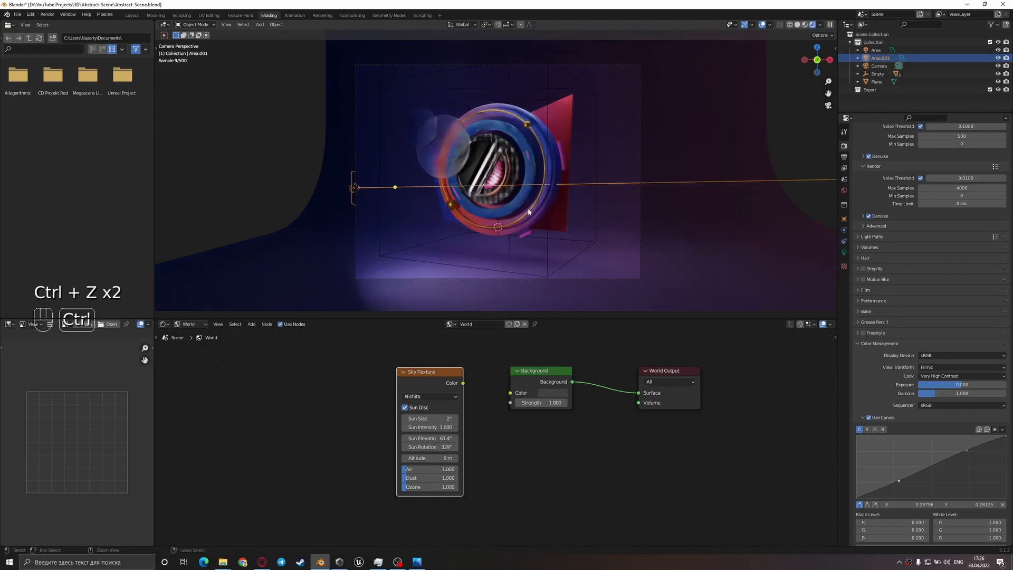
key(Delete)
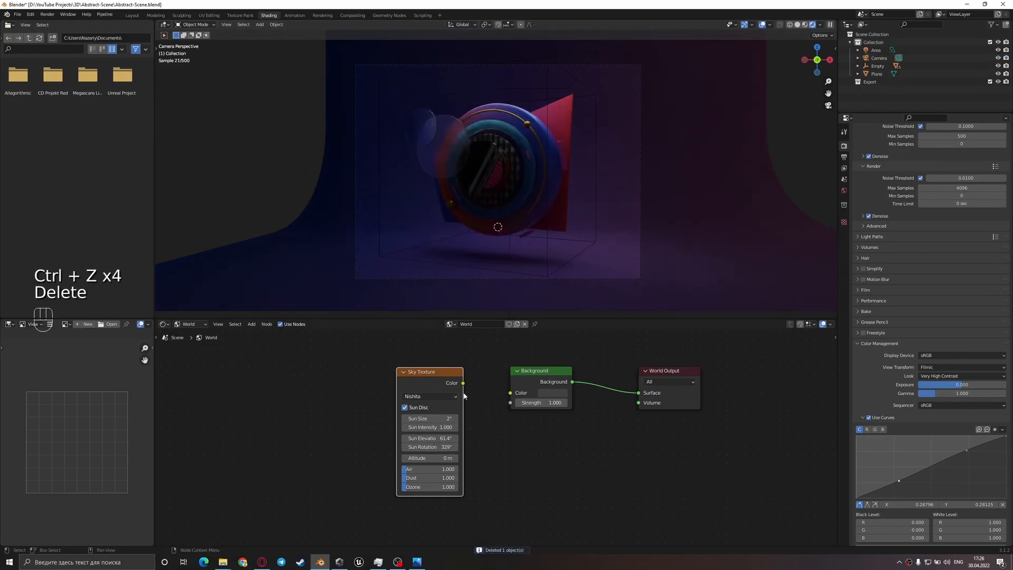
- Connect the Sky Texture to the world Background color and set Sun Elevation to 0.7° and Sun Rotation to 250°
drag(463, 383, 510, 392)
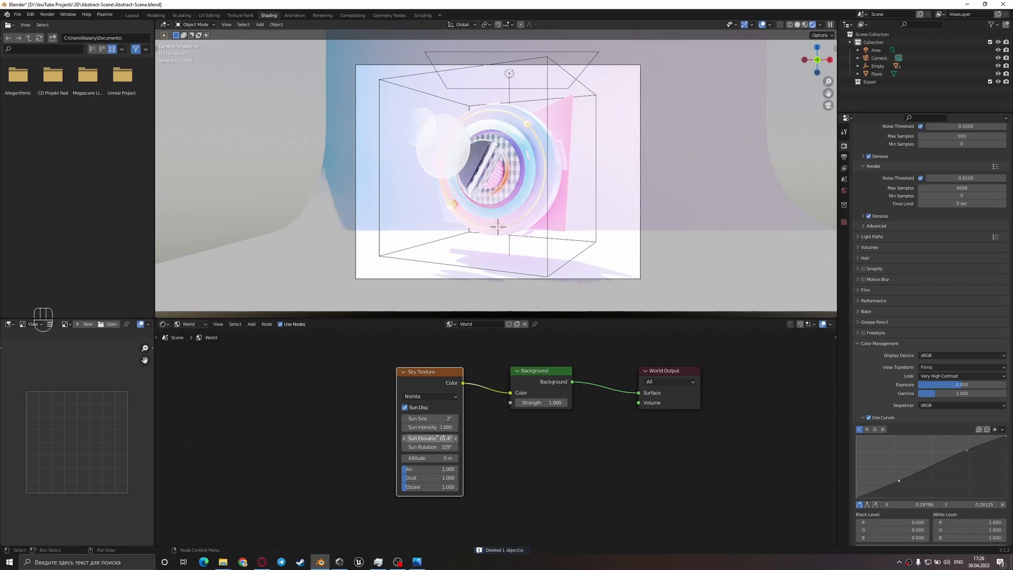
drag(442, 437, 515, 437)
drag(437, 448, 331, 438)
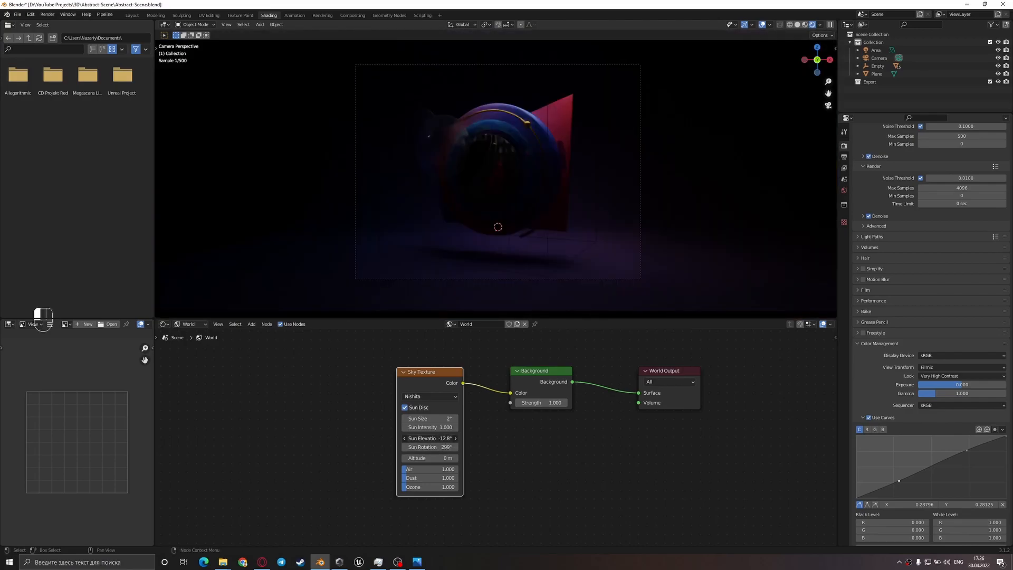
drag(430, 438, 444, 438)
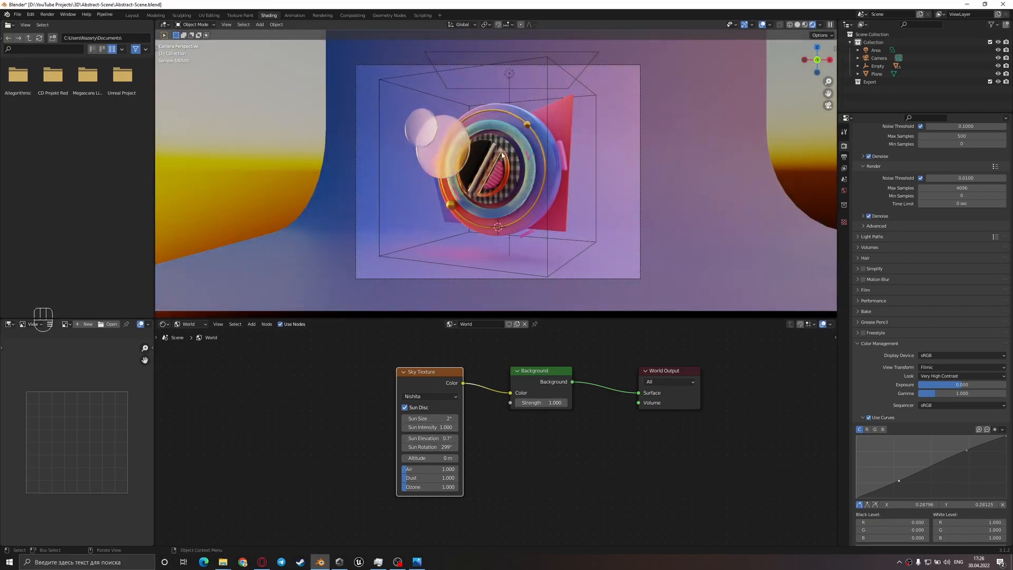
mouse_move(425, 448)
mouse_down()
mouse_move(387, 448)
mouse_move(411, 448)
mouse_up()
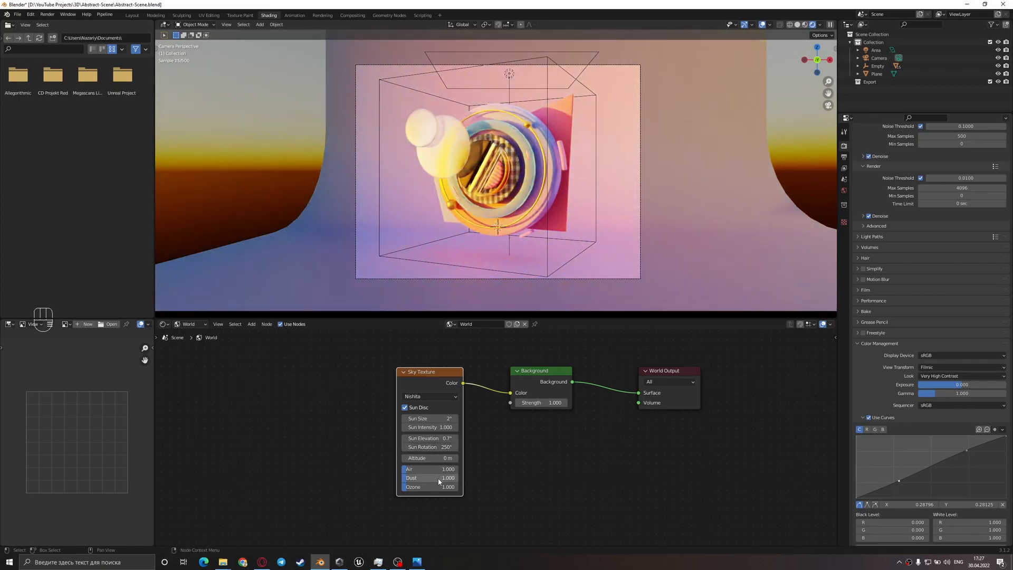
- Adjust the Sky Texture to Sun Intensity 1.6, Elevation 16.9°, Rotation 153°, Air 1.231, Dust 1.462 and Ozone 2.077, and disconnect it from Background
drag(431, 447, 421, 470)
drag(421, 478, 428, 486)
drag(423, 438, 454, 427)
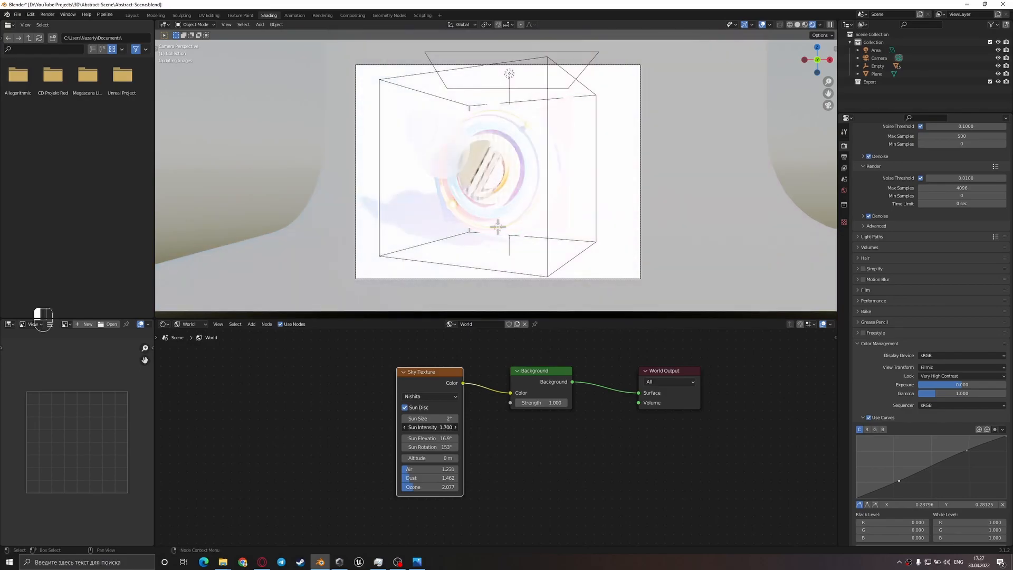
drag(511, 393, 472, 369)
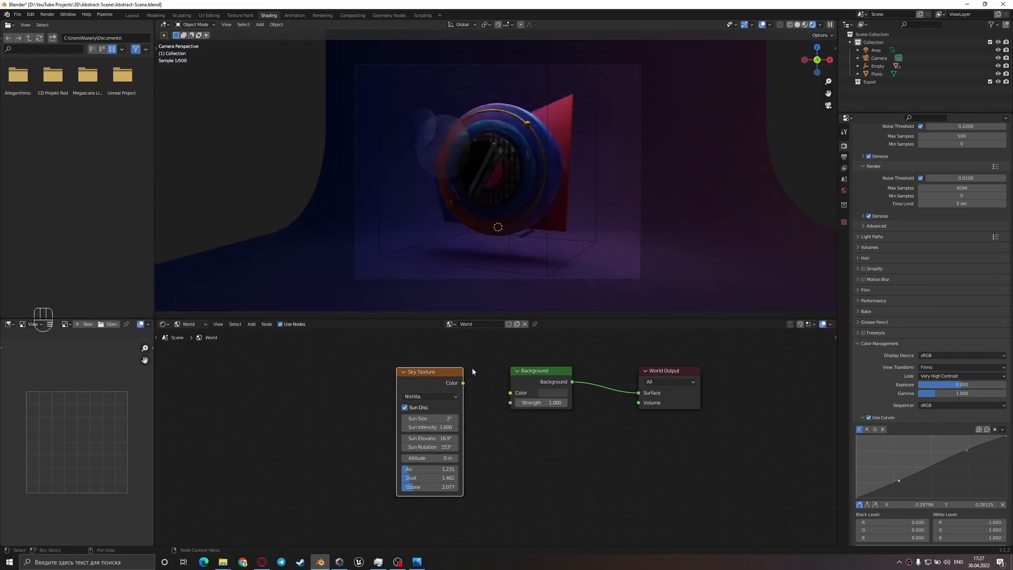
- Add a Sun light to the scene and raise it along Z above the disc assembly
key(shift+a)
mouse_move(555, 206)
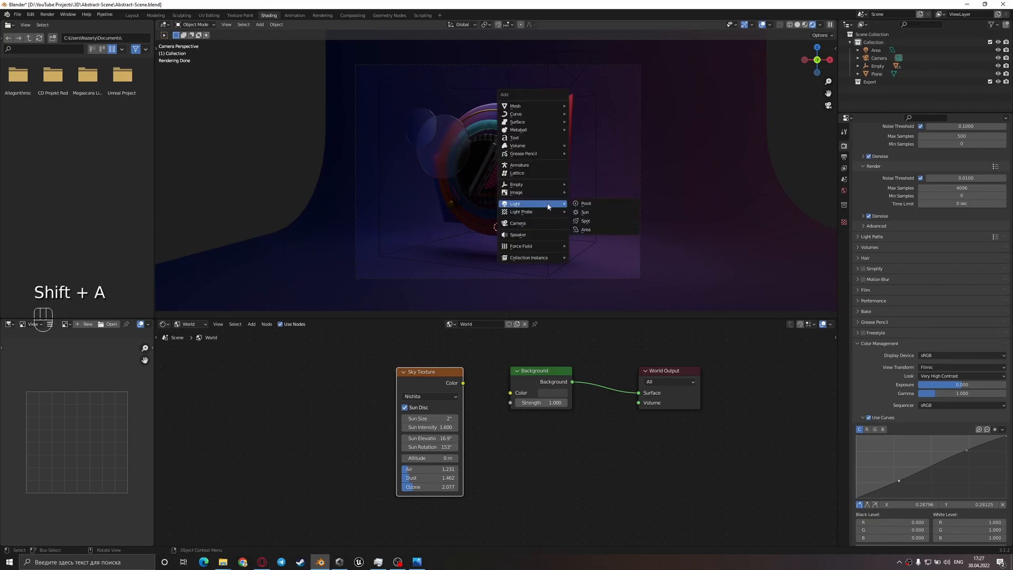
click(586, 214)
key(g)
key(z)
click(528, 50)
- Rotate the sun light about X and about Z so it shines diagonally onto the disc assembly and backdrop
key(r)
key(x)
click(391, 215)
key(r)
key(z)
click(183, 226)
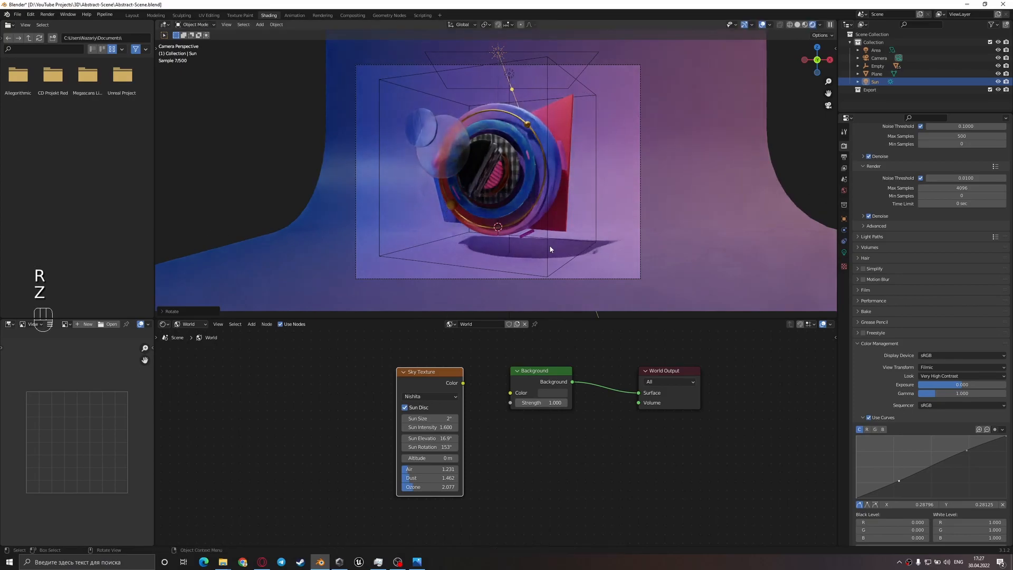
- Set the sun light's Strength to 4 in its light properties
click(841, 254)
click(964, 198)
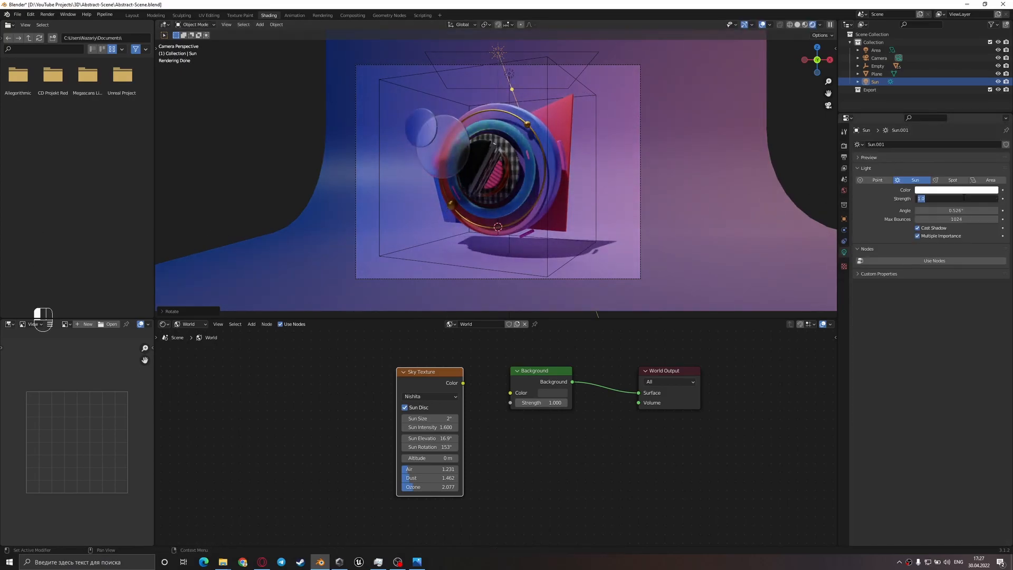
text(4)
key(Return)
- Rotate the sun light slightly further in the camera view and increase its Angle to soften the shadow
key(r)
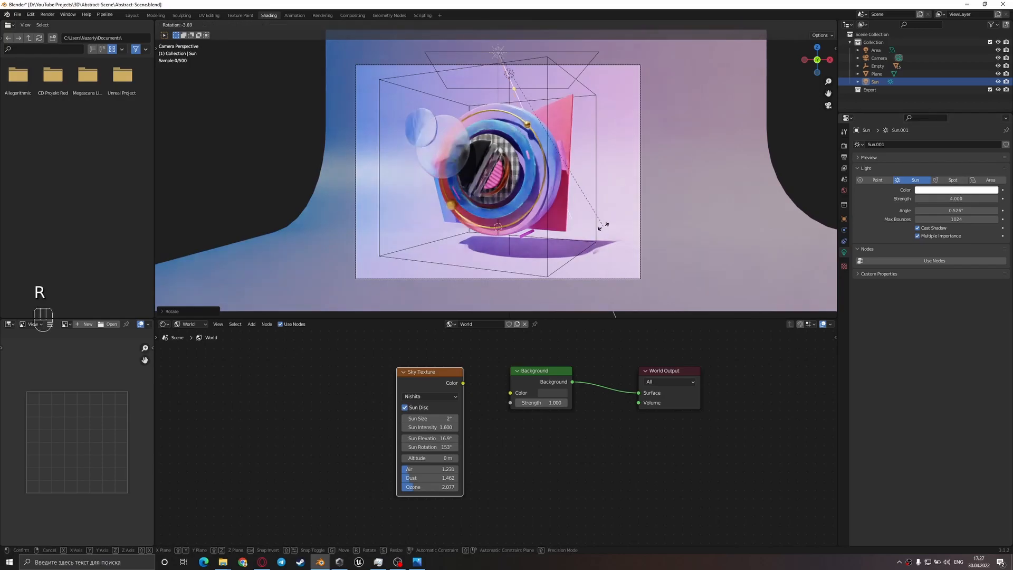
click(956, 211)
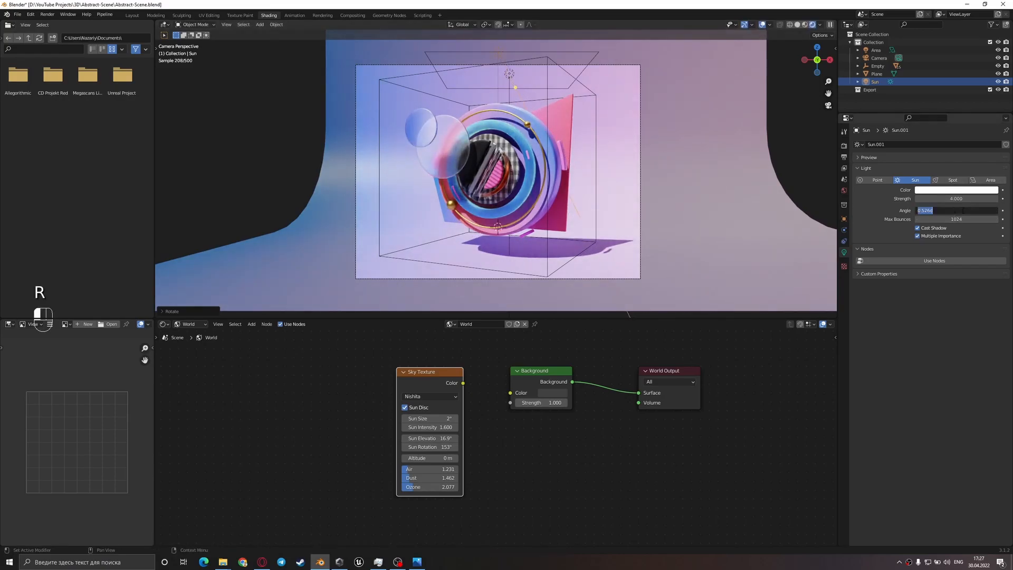
key(Return)
- Select the backdrop plane and brighten the world Background color to a neutral grey with RGB values of 0.234
click(700, 177)
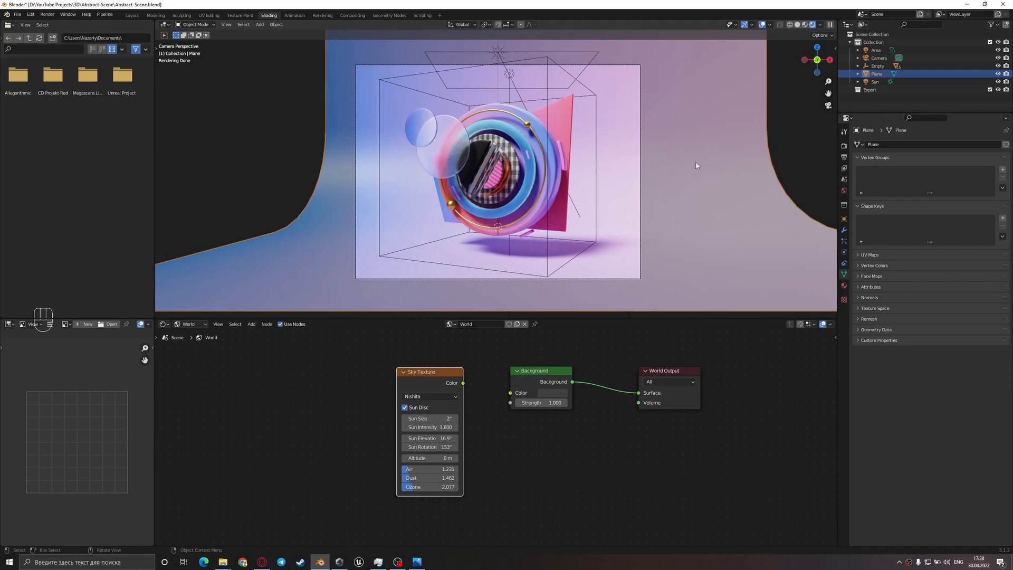
click(550, 393)
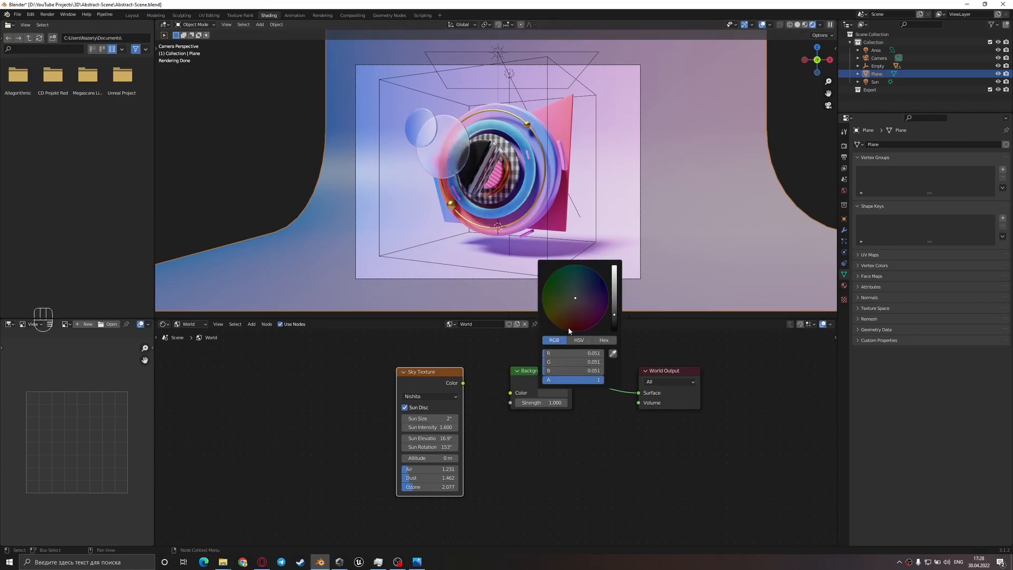
drag(614, 315, 614, 299)
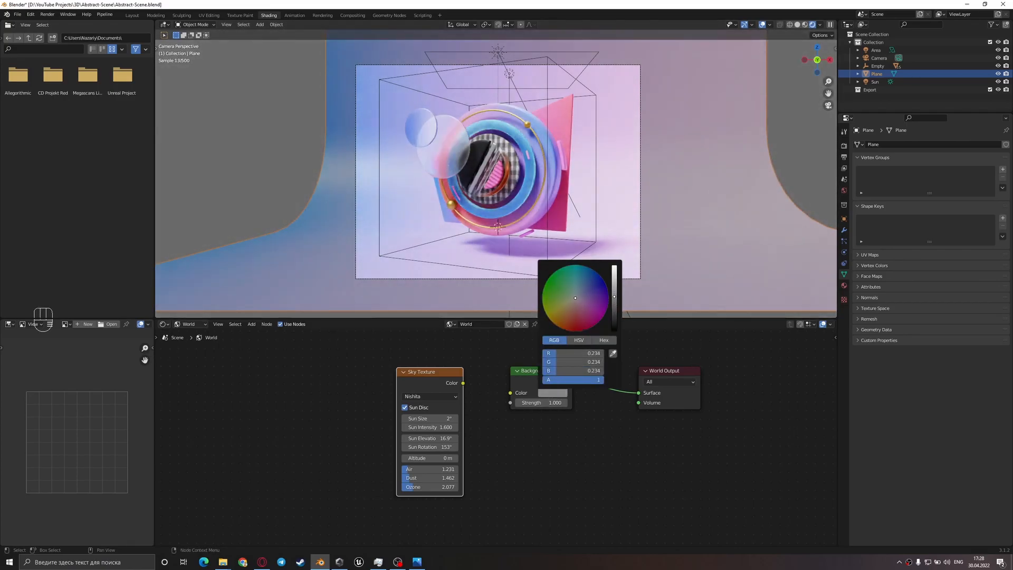